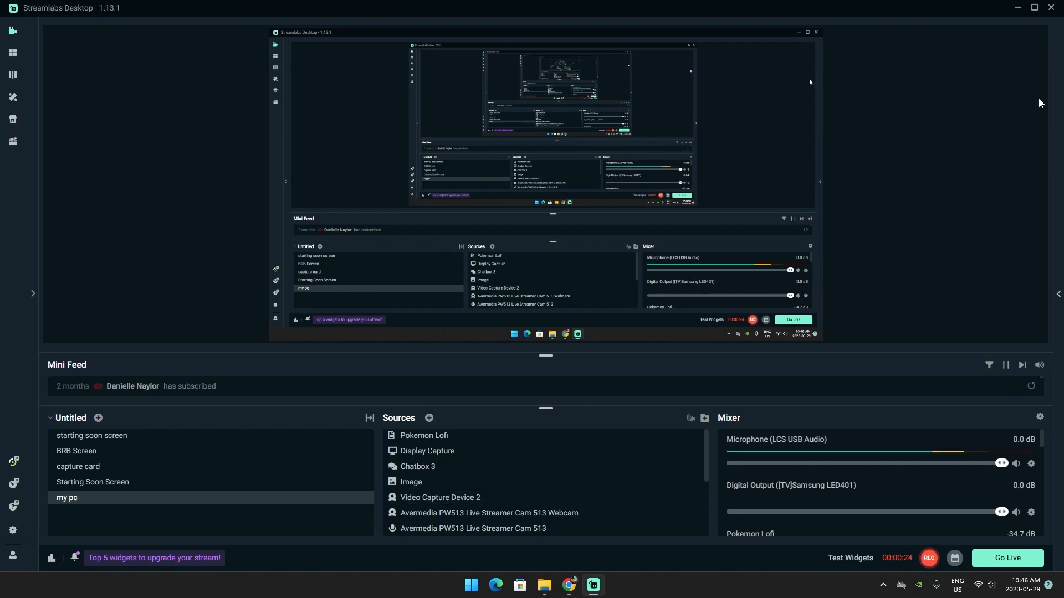
Switch to Google Chrome and open the YouTube home page
{"action": "left_click", "coordinate": [1018, 8]}
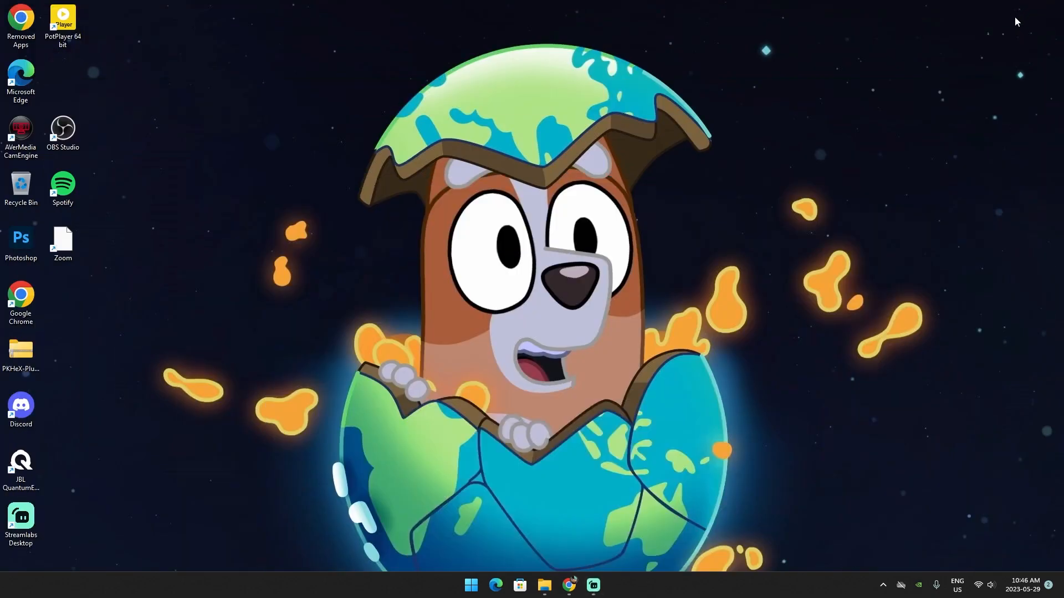
{"action": "left_click", "coordinate": [569, 585]}
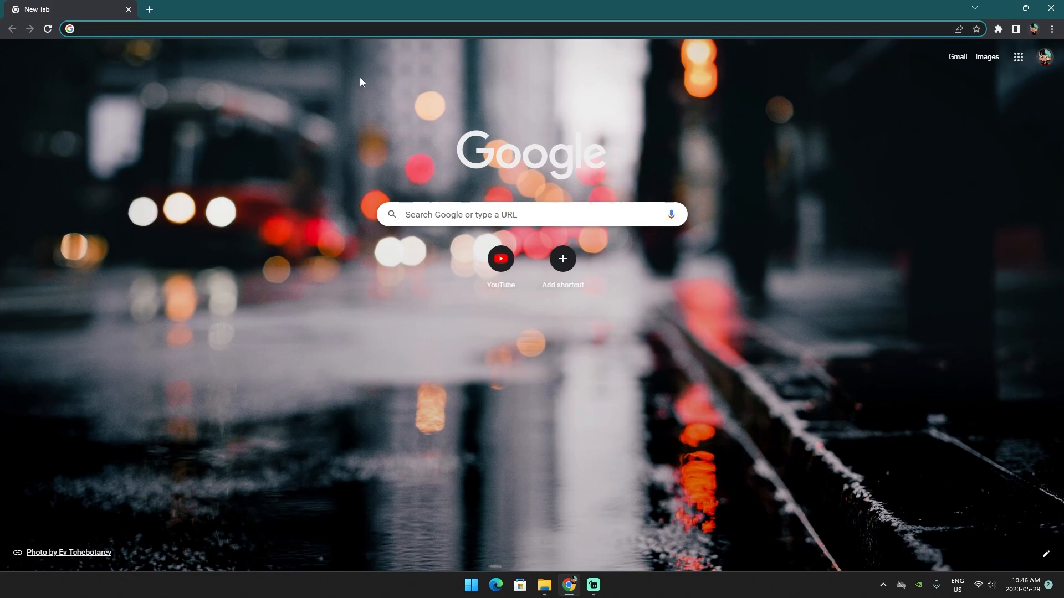
{"action": "type", "text": "you"}
{"action": "key", "text": "Return"}
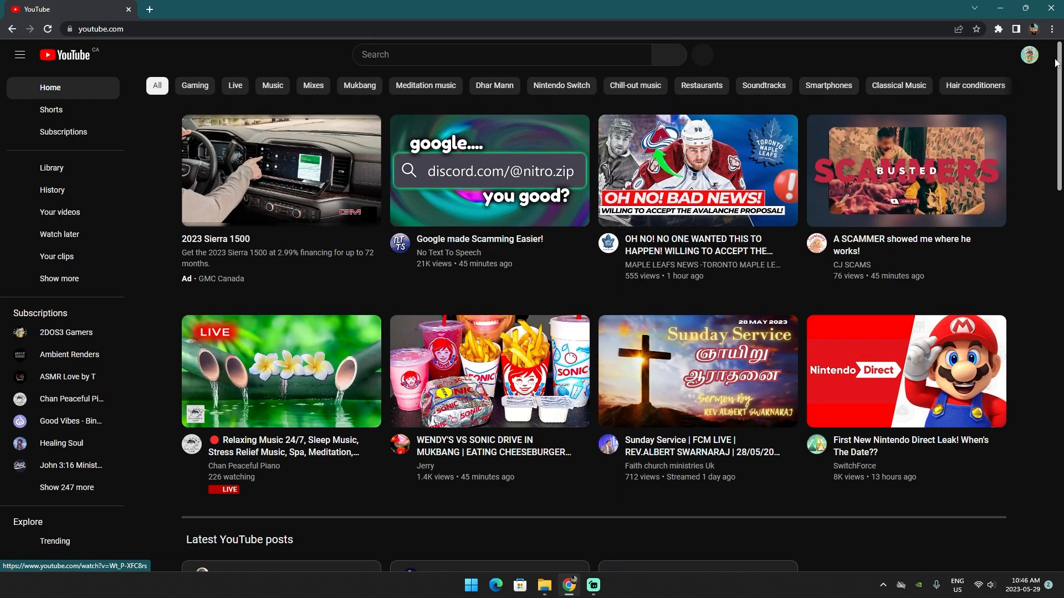
Open YouTube Studio and show the playlists in the channel content
{"action": "left_click", "coordinate": [1030, 55]}
{"action": "left_click", "coordinate": [938, 164]}
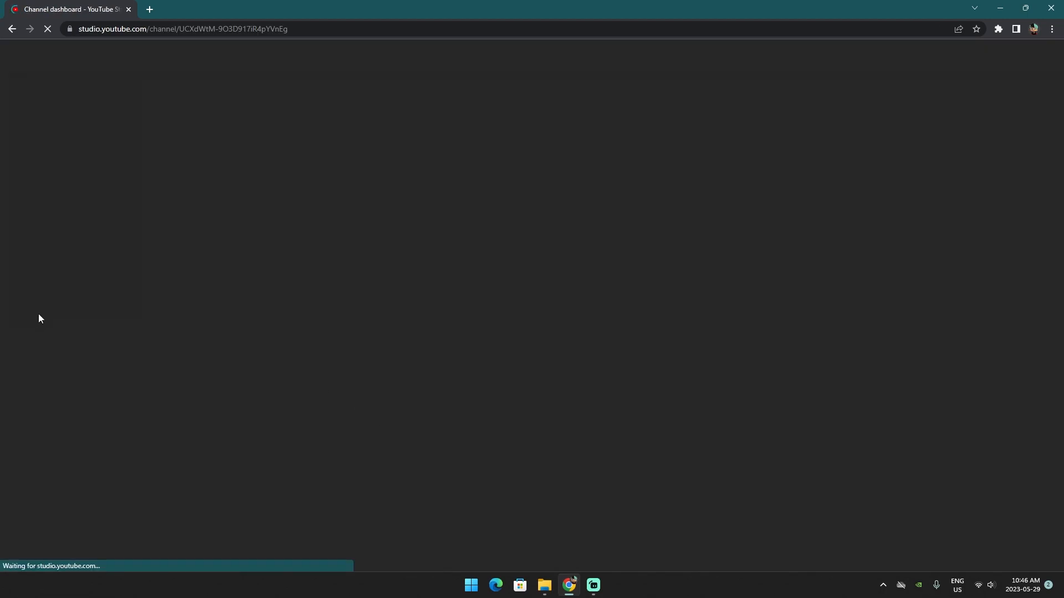
{"action": "left_click", "coordinate": [53, 236]}
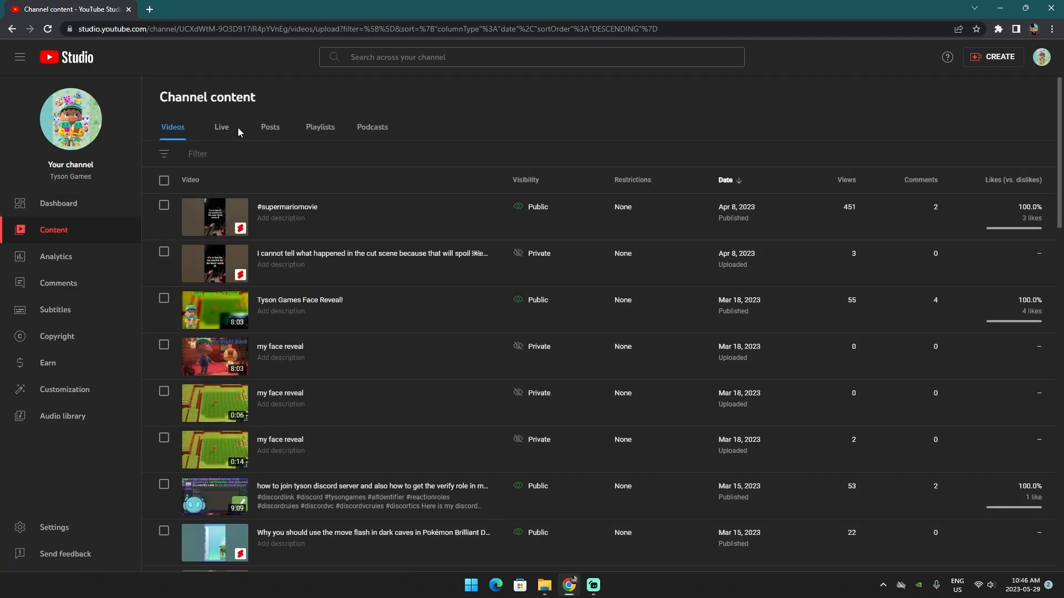
{"action": "left_click", "coordinate": [321, 128]}
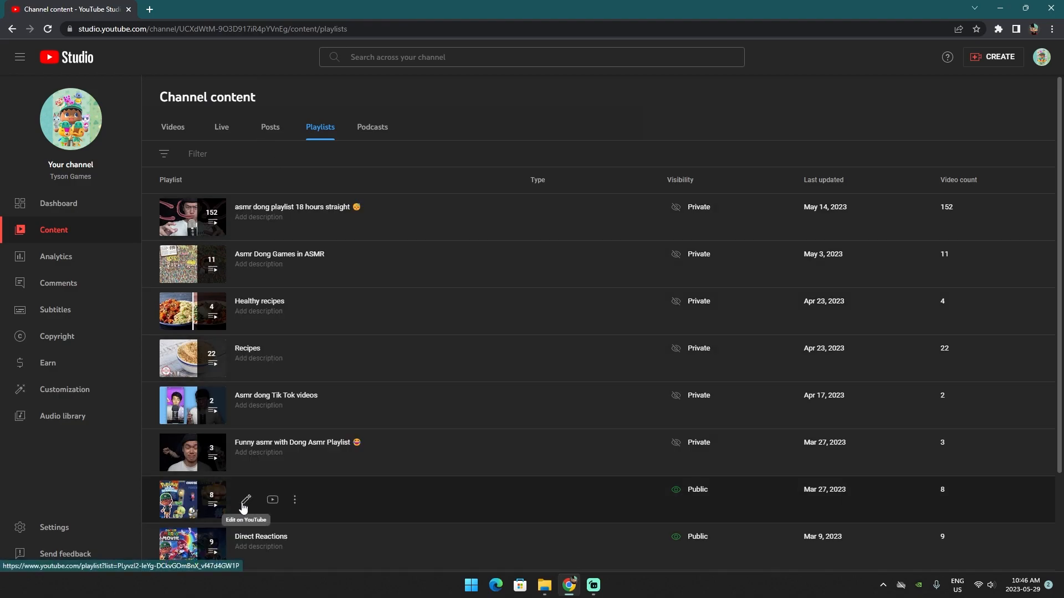
Open the Pokémon Brilliant Diamond Let's Play playlist on YouTube and look through its videos' thumbnails
{"action": "left_click", "coordinate": [243, 505]}
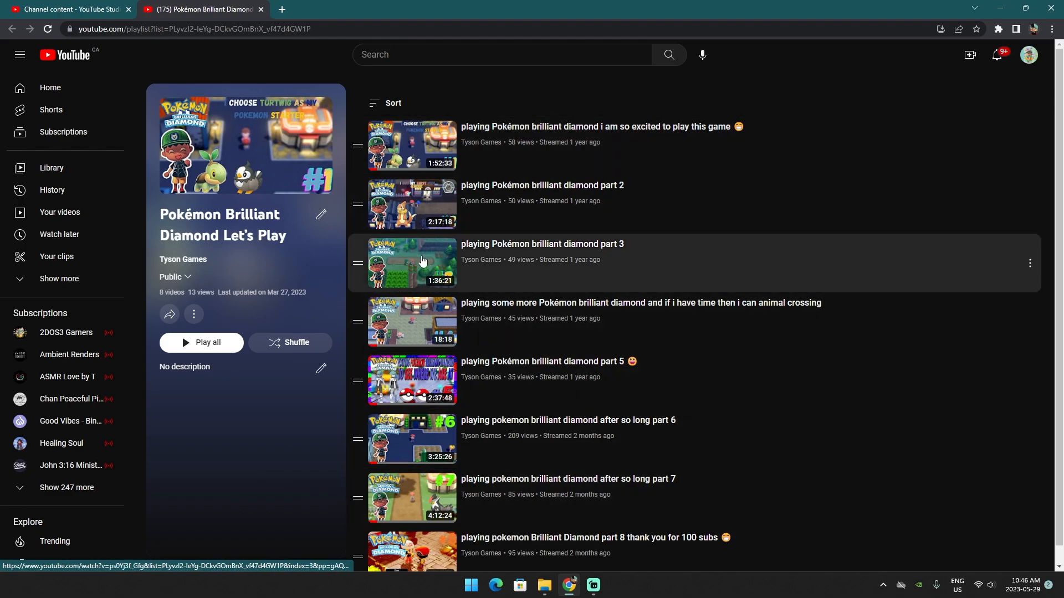
{"action": "scroll", "coordinate": [427, 398], "scroll_direction": "down", "scroll_amount": 1}
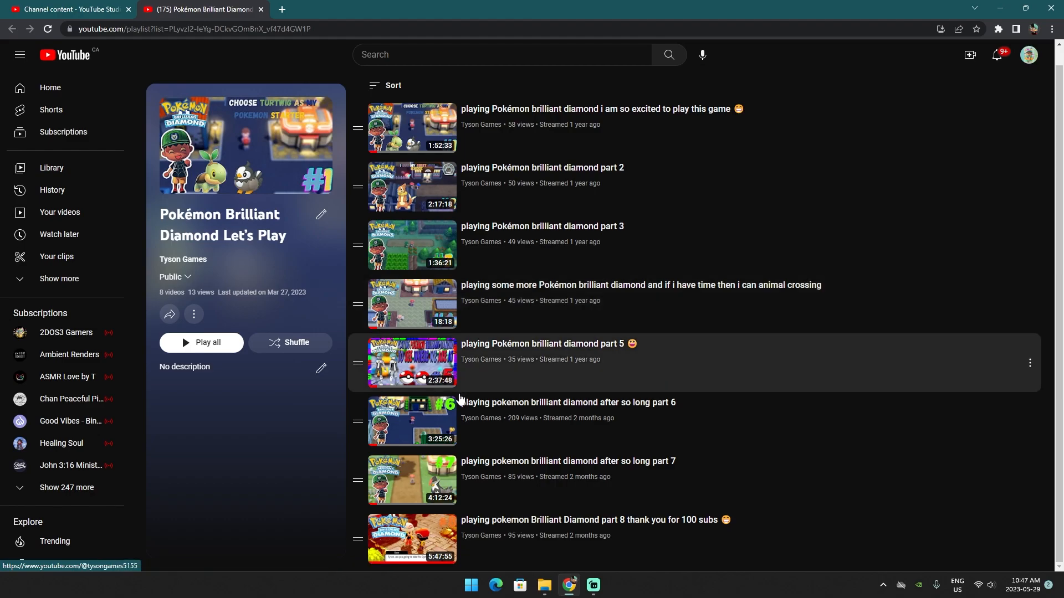
{"action": "left_click", "coordinate": [568, 586]}
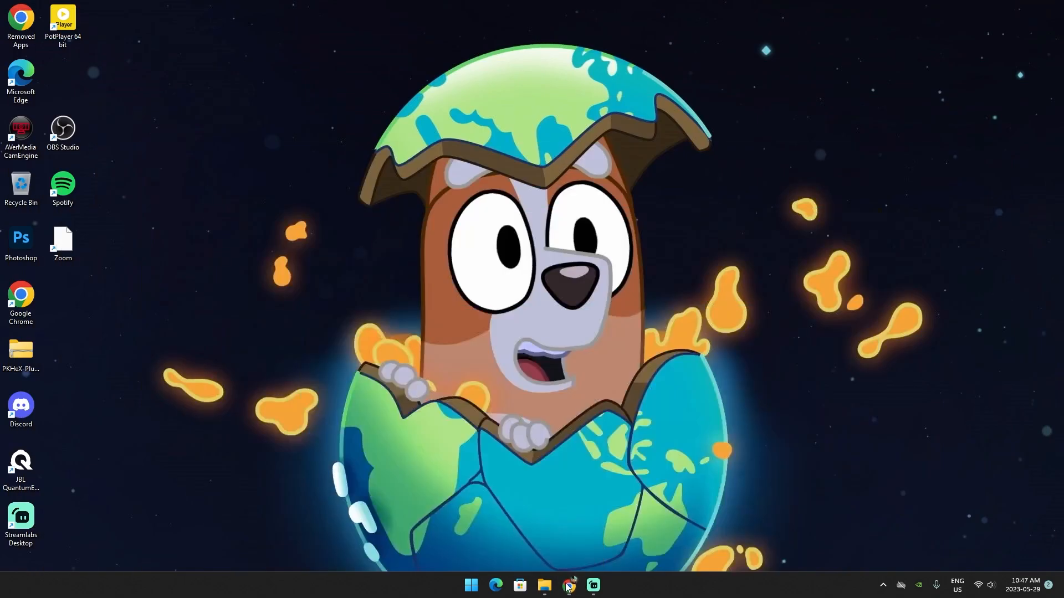
Launch OBS Studio and start its update to version 29.1.2
{"action": "double_click", "coordinate": [63, 131]}
{"action": "left_click", "coordinate": [589, 583]}
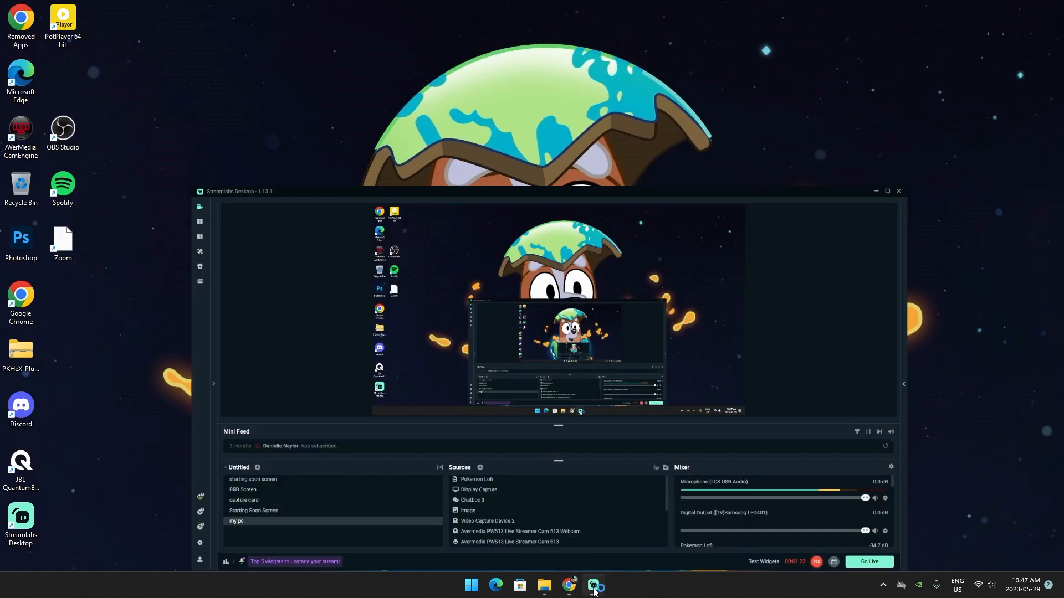
{"action": "left_click", "coordinate": [589, 584]}
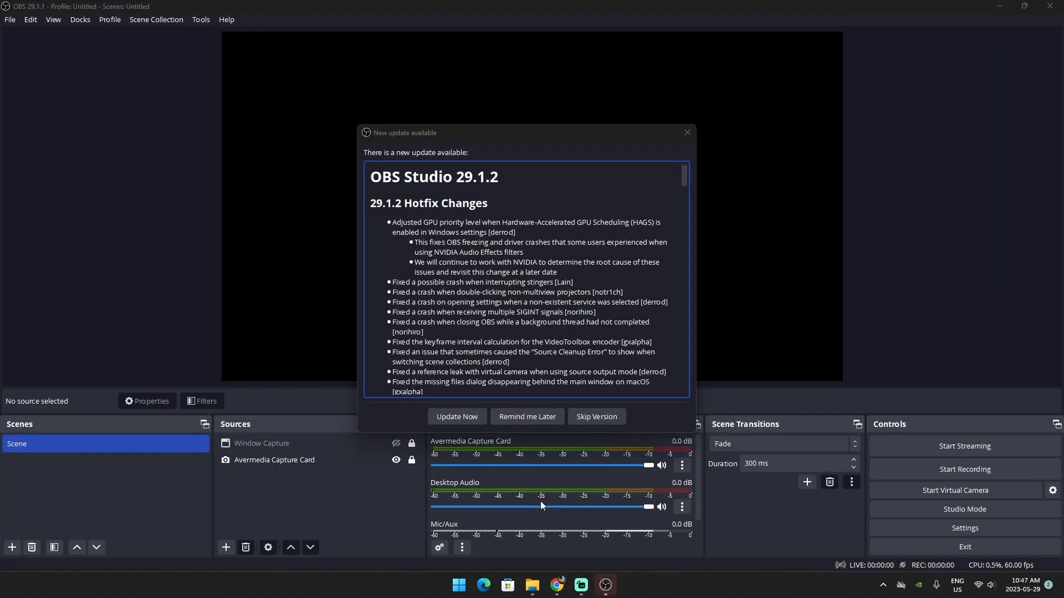
{"action": "left_click", "coordinate": [446, 416]}
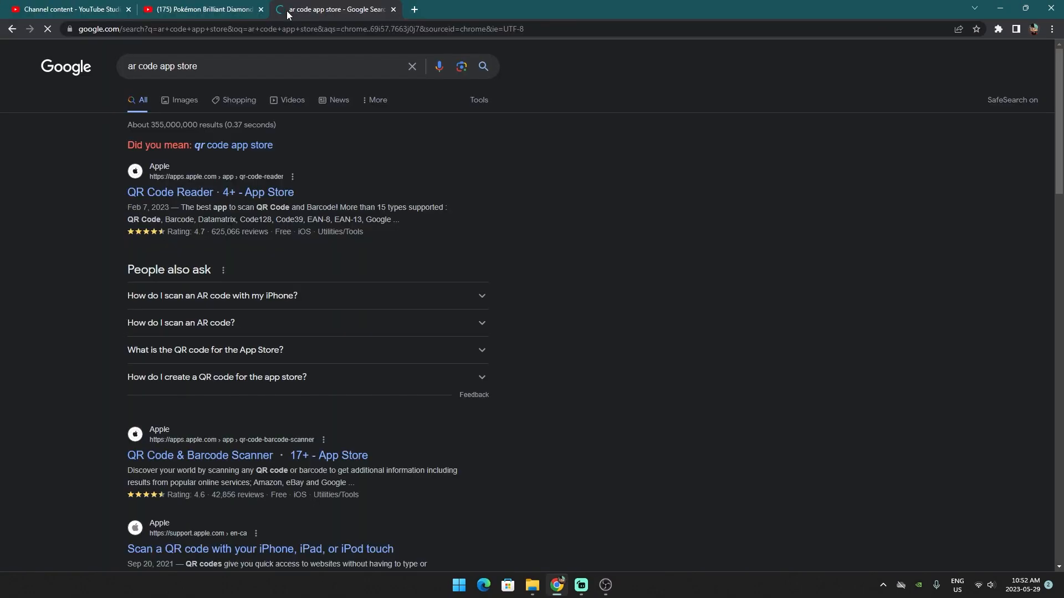
Correct the Google search to "qr code app store" and view the QR Code Reader page on the App Store
{"action": "left_click", "coordinate": [243, 147]}
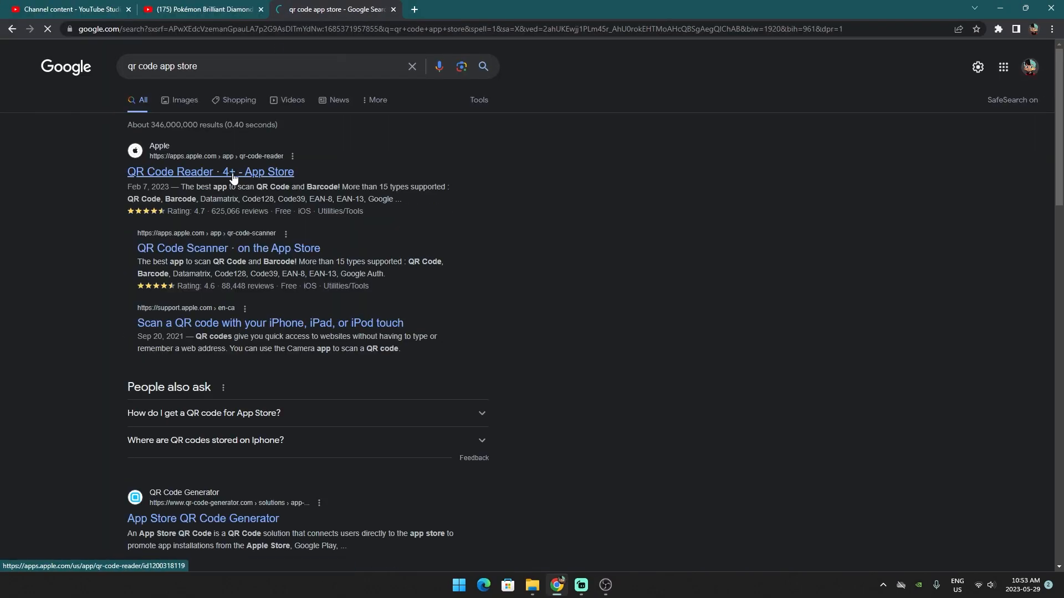
{"action": "left_click", "coordinate": [232, 175]}
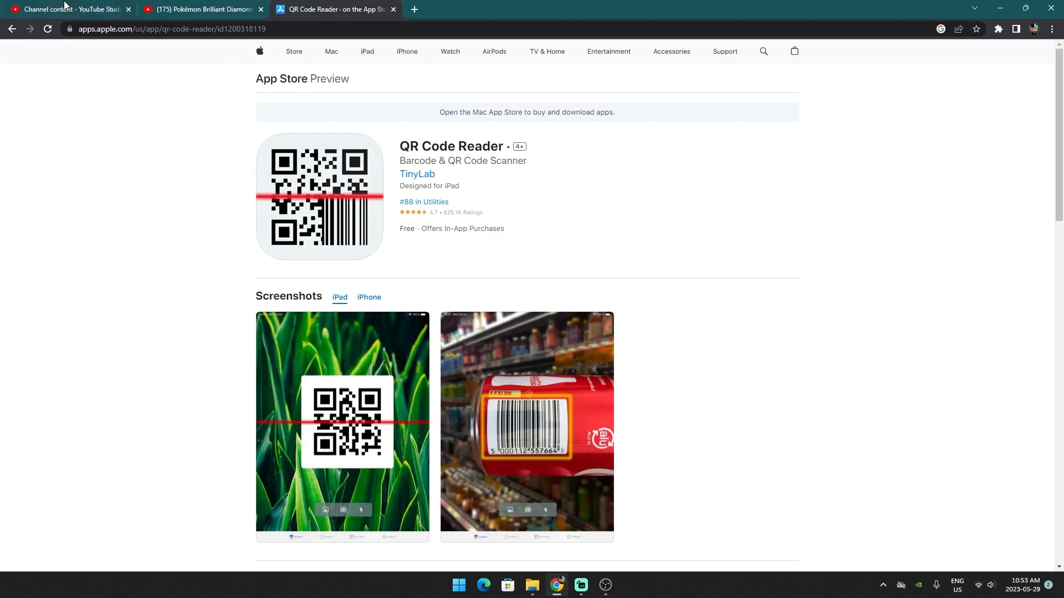
{"action": "left_click", "coordinate": [11, 29]}
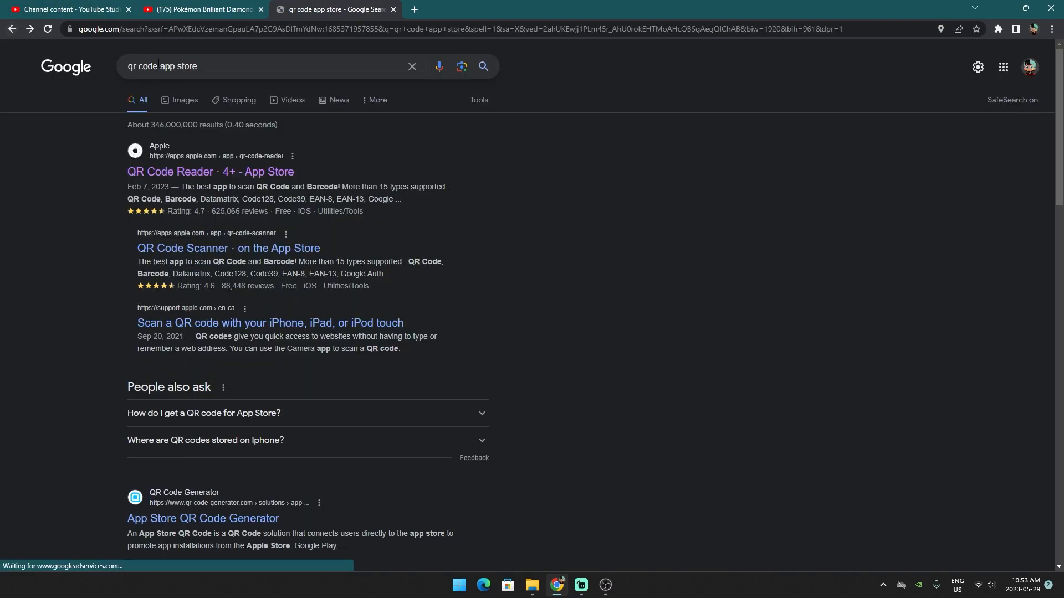
Search Google for "qr code android" and look through the Google Account Help article on signing in using QR codes
{"action": "left_click", "coordinate": [206, 73]}
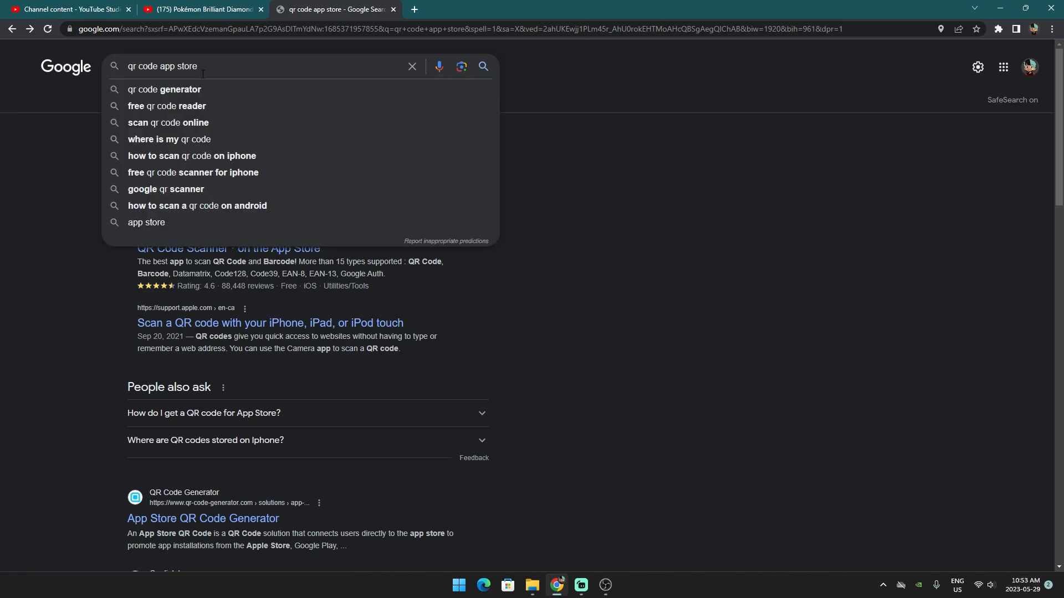
{"action": "key", "text": "BackSpace"}
{"action": "key", "text": "BackSpace"}
{"action": "key", "text": "BackSpace"}
{"action": "key", "text": "BackSpace"}
{"action": "key", "text": "BackSpace"}
{"action": "key", "text": "BackSpace"}
{"action": "key", "text": "BackSpace"}
{"action": "key", "text": "BackSpace"}
{"action": "key", "text": "BackSpace"}
{"action": "key", "text": "BackSpace"}
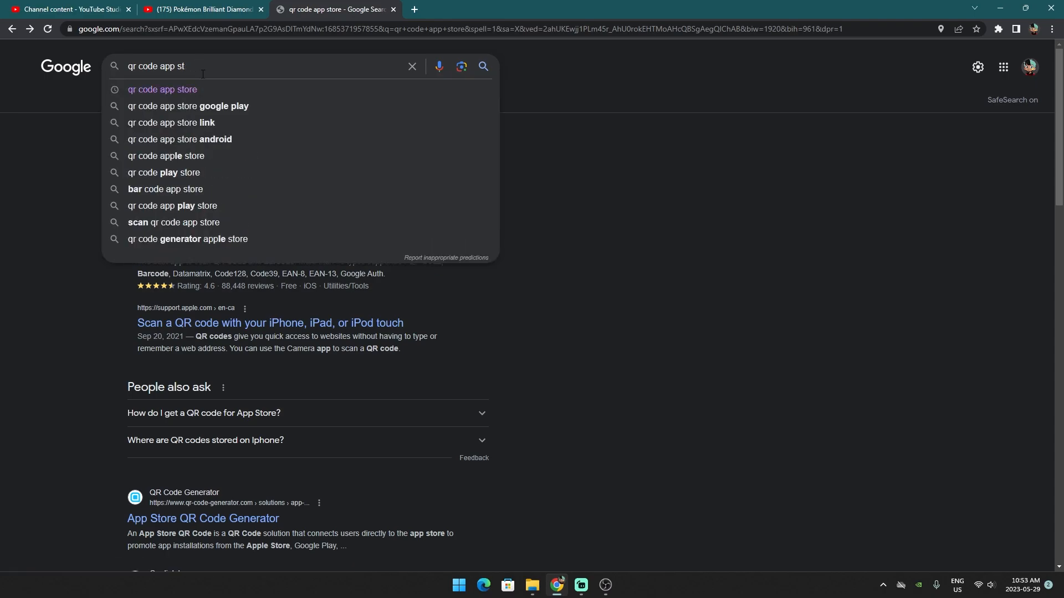
{"action": "type", "text": "and"}
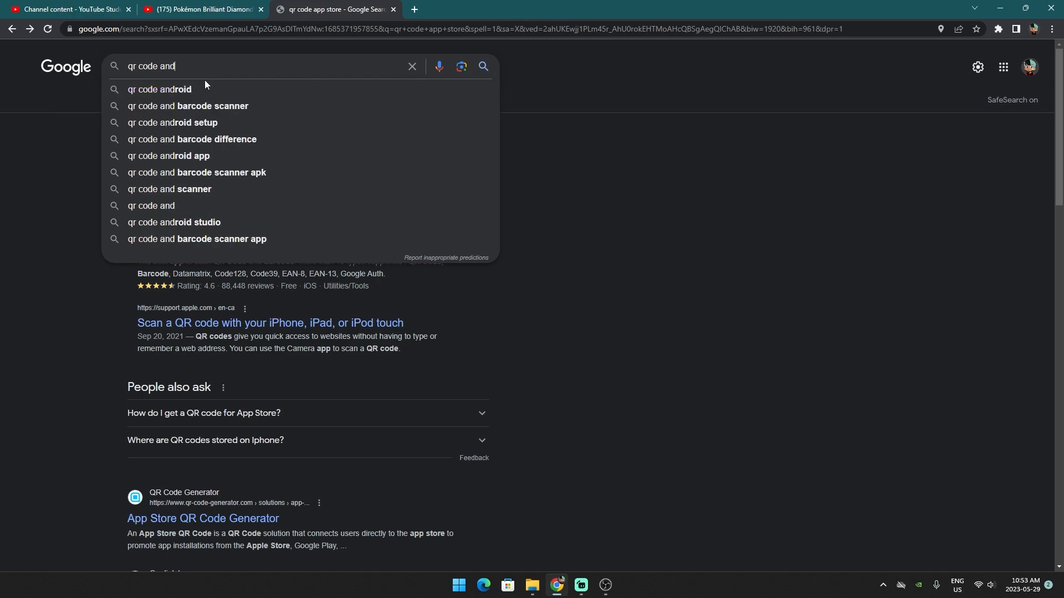
{"action": "left_click", "coordinate": [201, 88]}
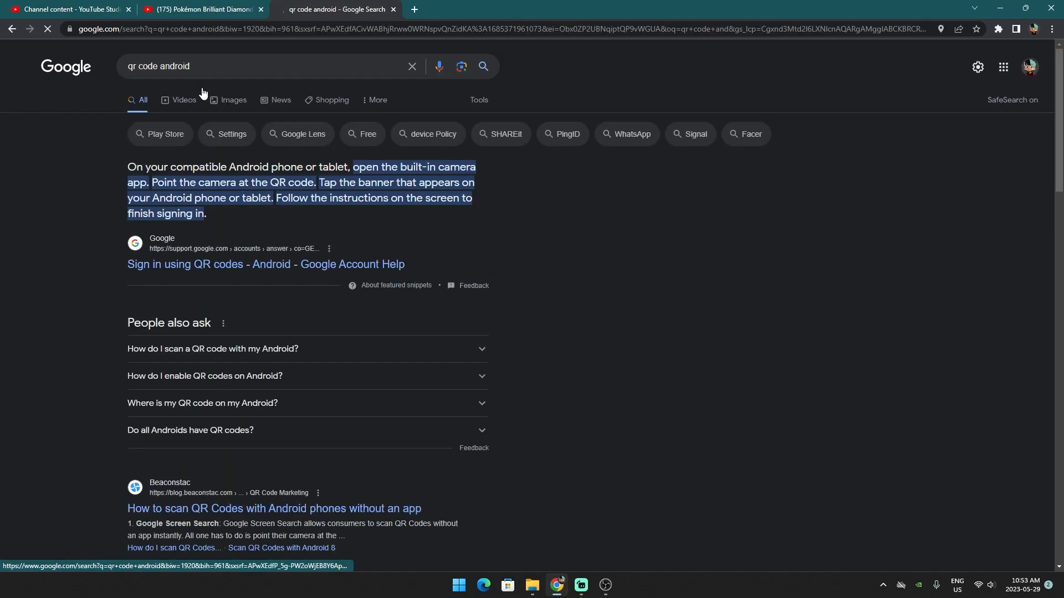
{"action": "left_click", "coordinate": [187, 259]}
{"action": "scroll", "coordinate": [333, 288], "scroll_direction": "down", "scroll_amount": 5}
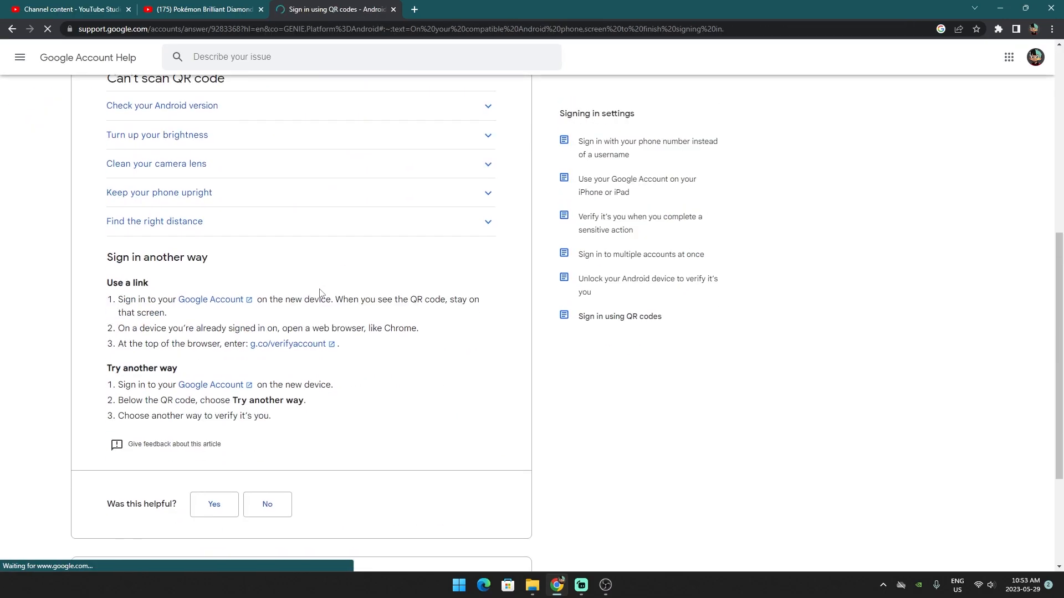
View the QR Code Reader App Store page again, and return to the Google home page
{"action": "left_click", "coordinate": [8, 34]}
{"action": "left_click", "coordinate": [11, 28]}
{"action": "left_click", "coordinate": [166, 172]}
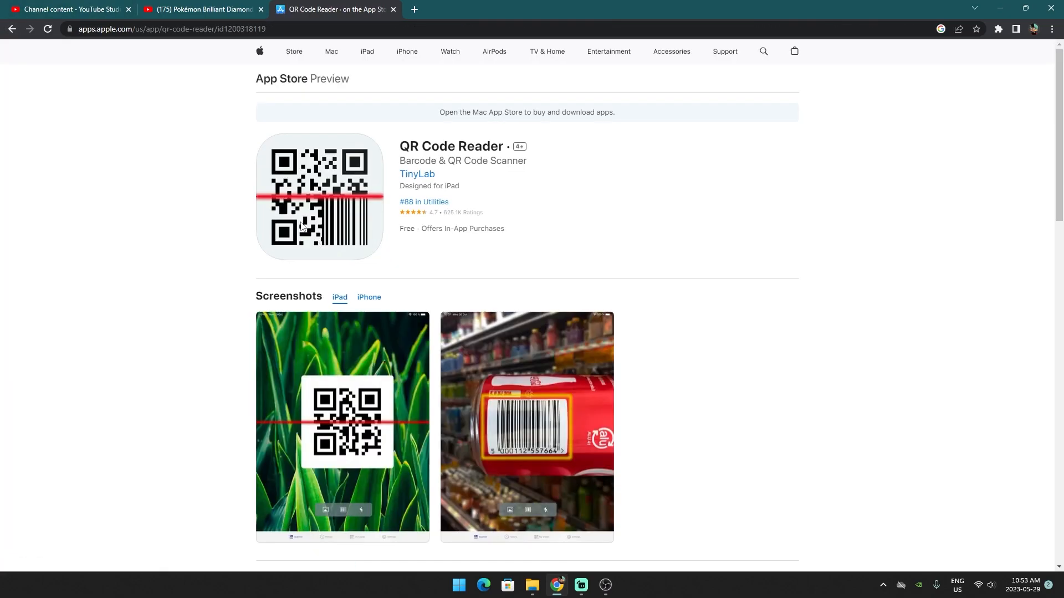
{"action": "right_click", "coordinate": [14, 32]}
{"action": "left_click", "coordinate": [13, 29]}
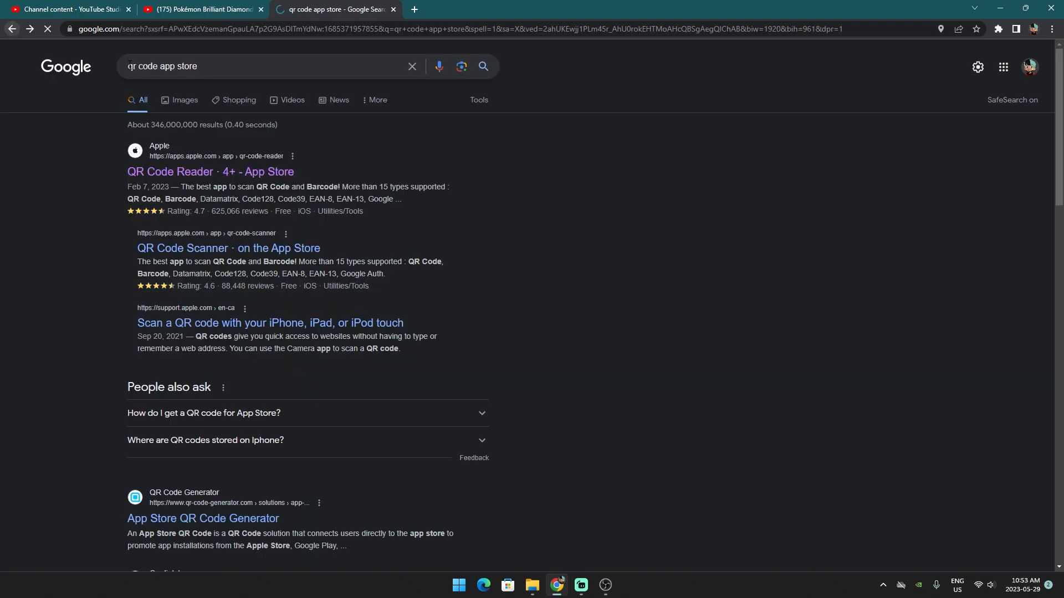
{"action": "left_click", "coordinate": [69, 71]}
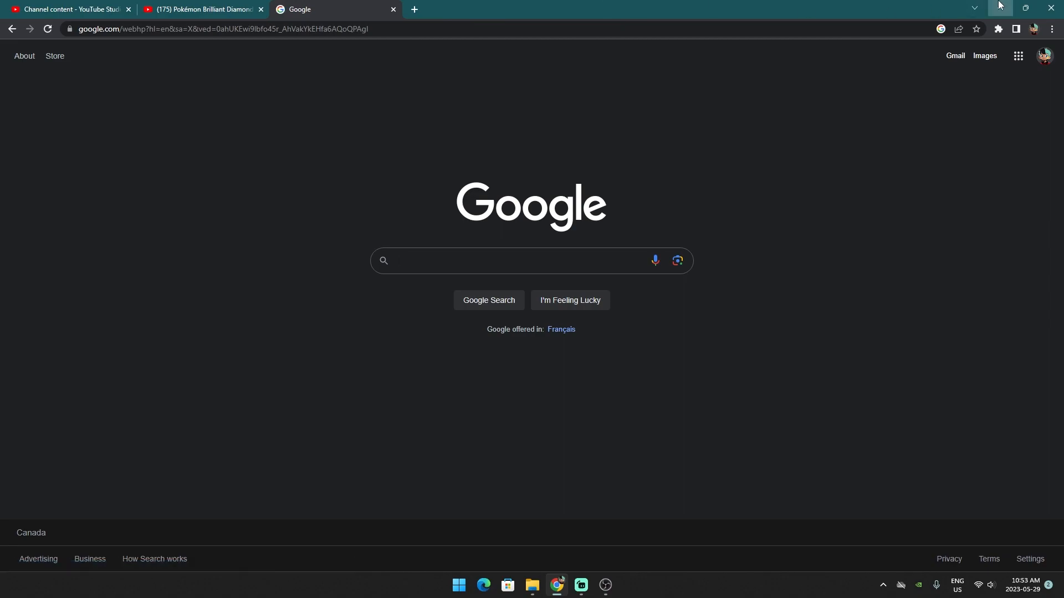
Switch to OBS Studio to view the Avermedia Capture Card source's game picture, and minimize the window
{"action": "left_click", "coordinate": [1000, 8]}
{"action": "left_click", "coordinate": [606, 585]}
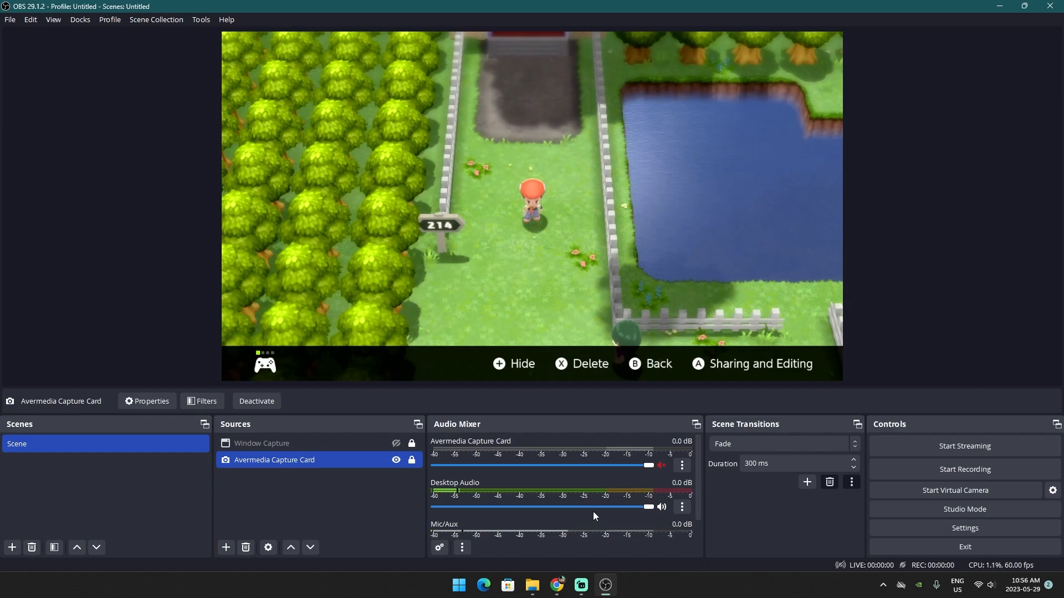
{"action": "mouse_move", "coordinate": [609, 596]}
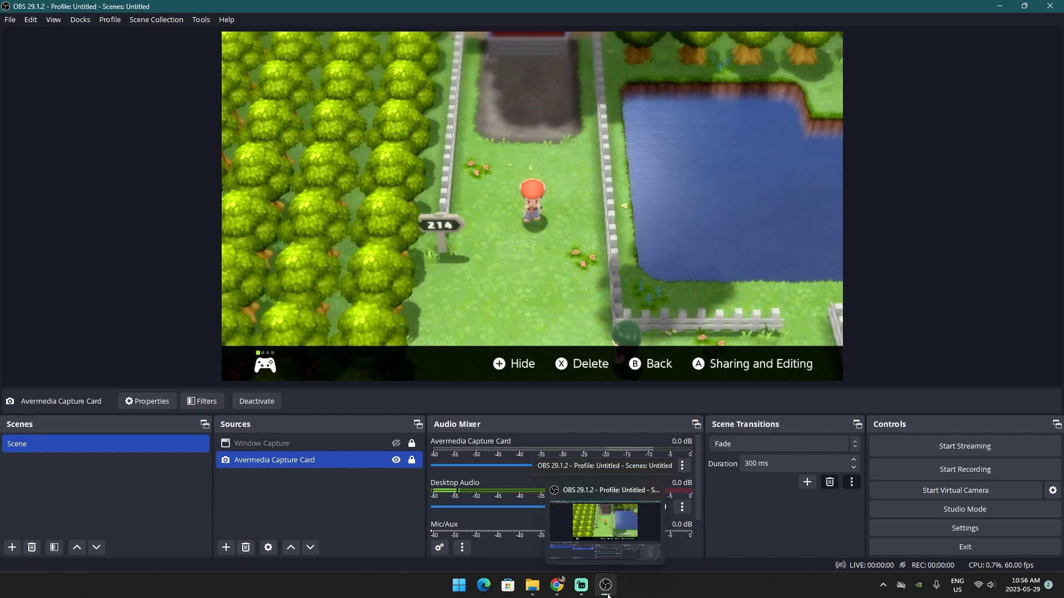
{"action": "left_click", "coordinate": [608, 596]}
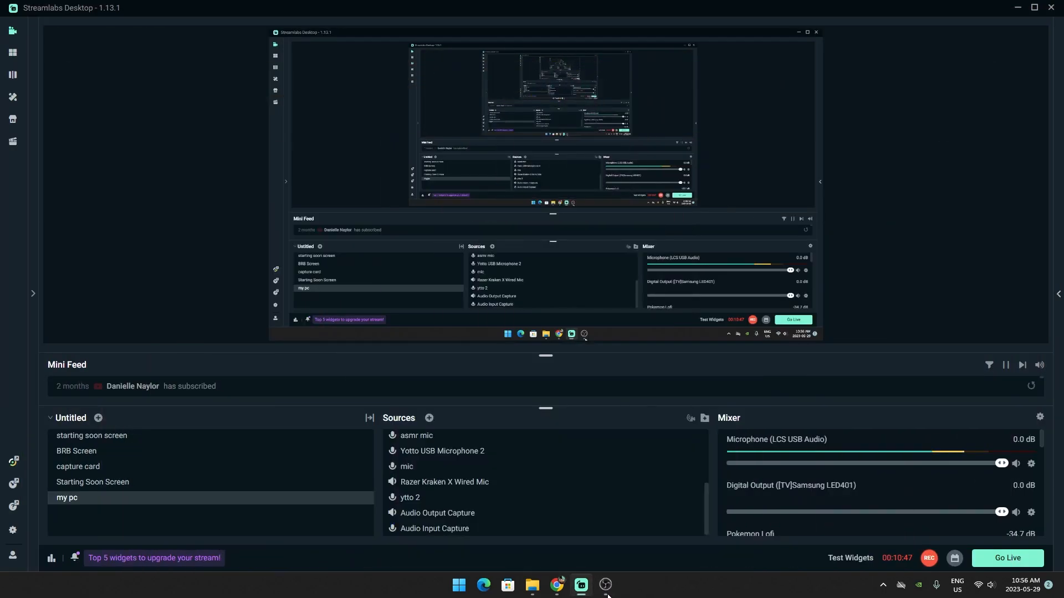
Switch to Google Chrome and open canva.com in a new tab
{"action": "left_click", "coordinate": [557, 585]}
{"action": "left_click", "coordinate": [413, 12]}
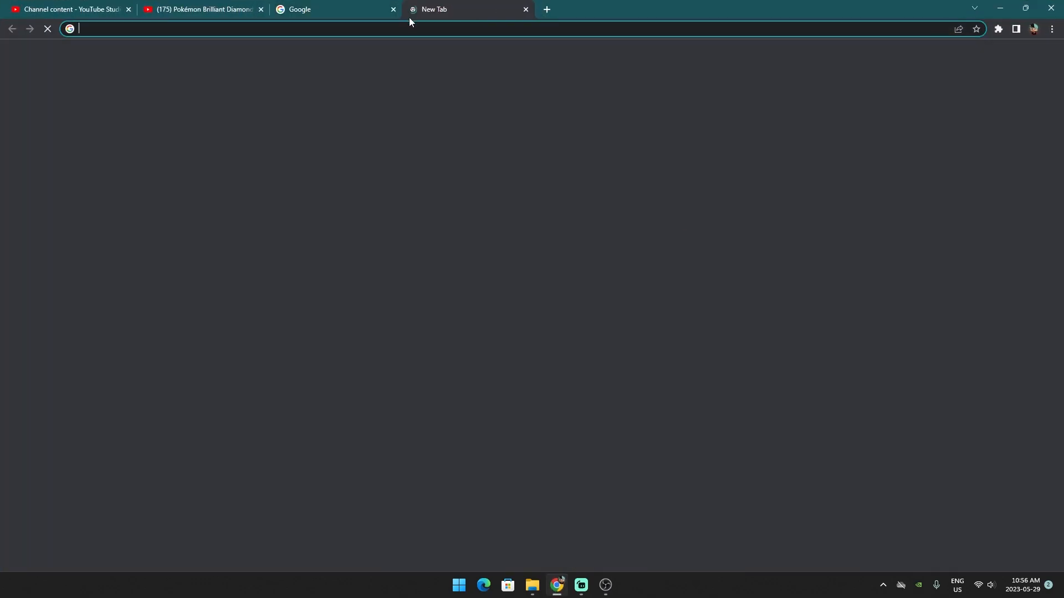
{"action": "type", "text": "canva.com"}
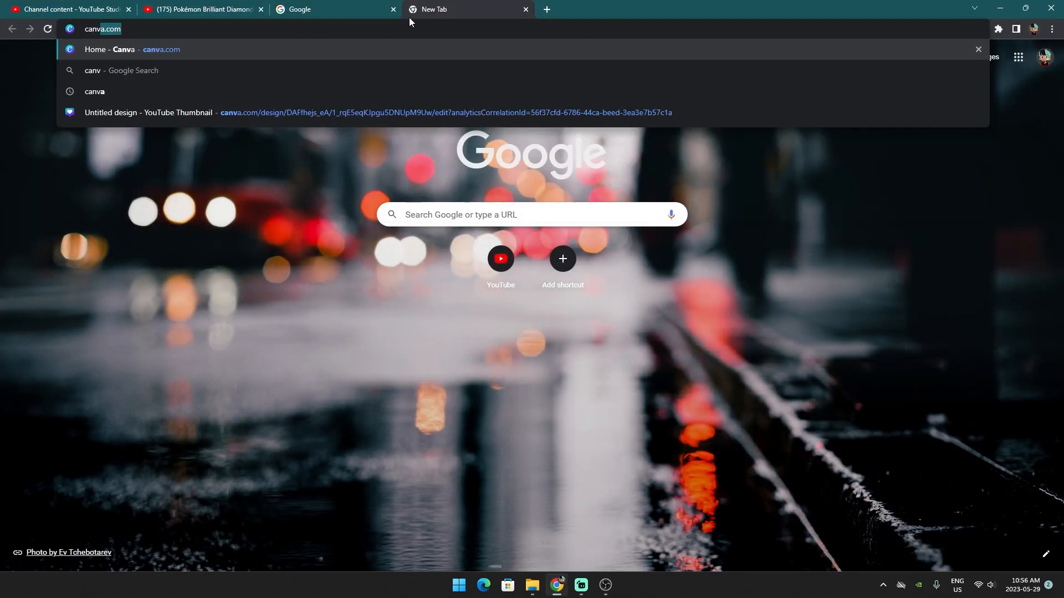
{"action": "key", "text": "Return"}
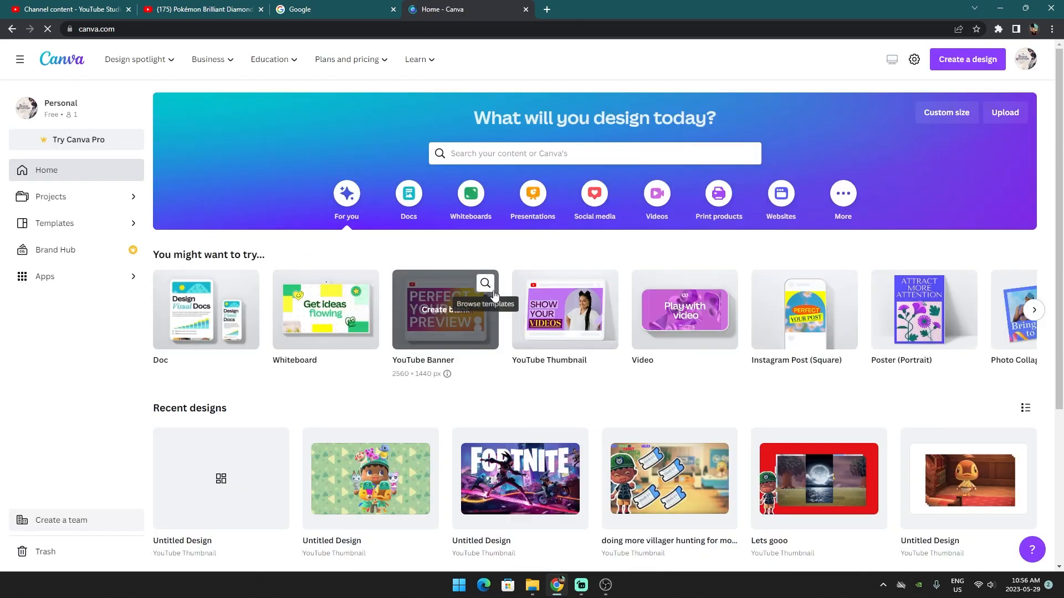
Create a blank YouTube Thumbnail design in Canva
{"action": "scroll", "coordinate": [495, 300], "scroll_direction": "down", "scroll_amount": 4}
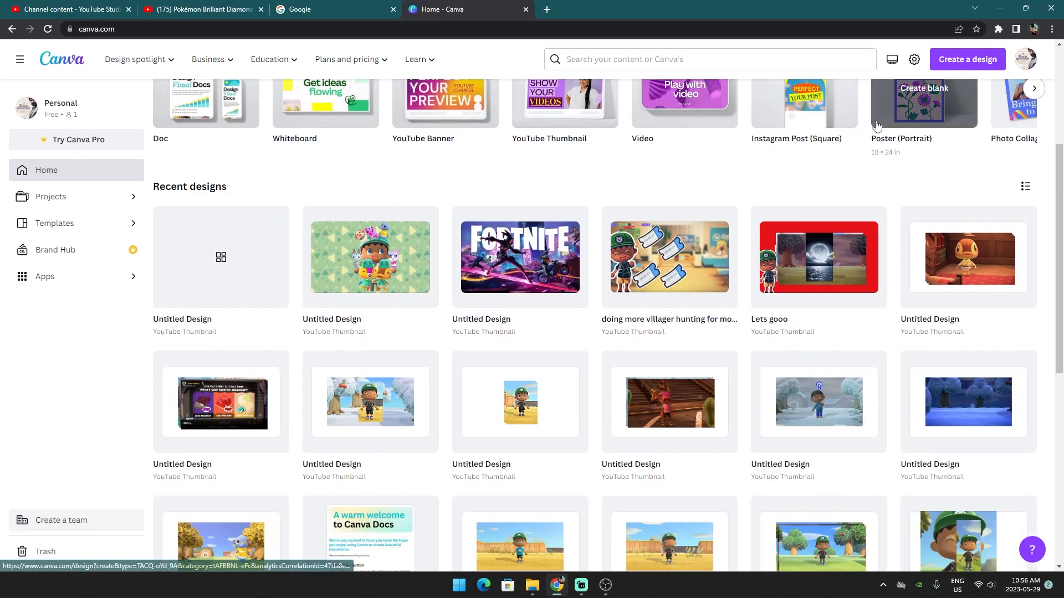
{"action": "left_click", "coordinate": [964, 64]}
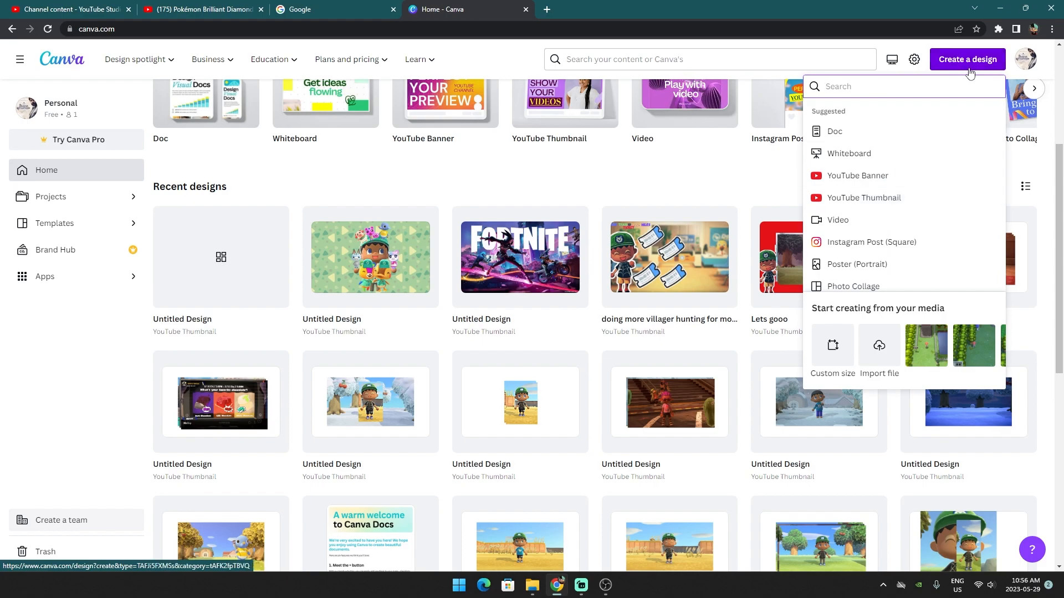
{"action": "left_click", "coordinate": [875, 200]}
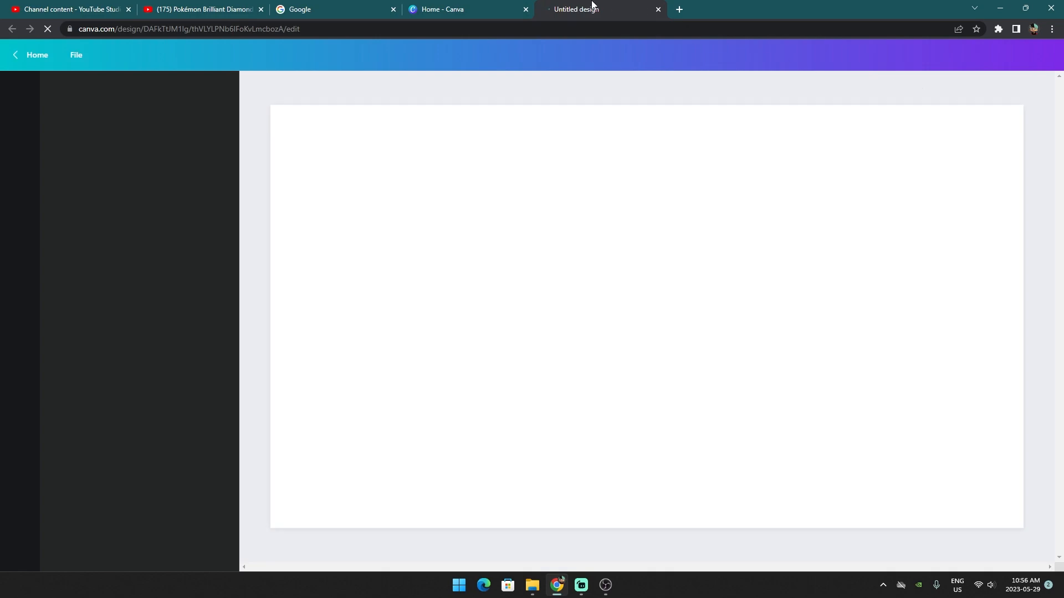
Return to the Canva home page and search the design types for "youtube"
{"action": "left_click", "coordinate": [488, 9]}
{"action": "left_click", "coordinate": [871, 94]}
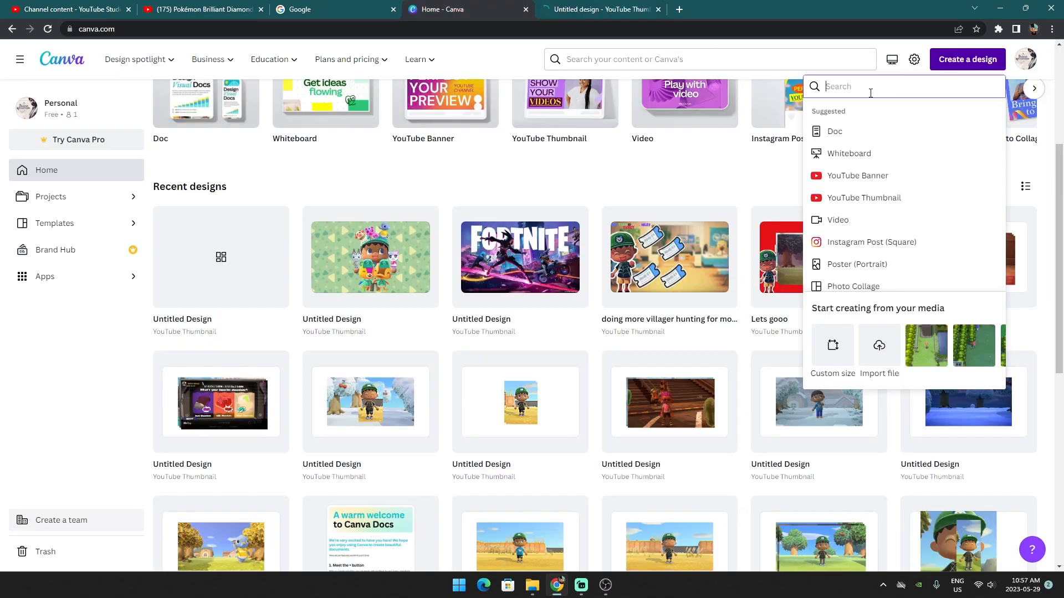
{"action": "type", "text": "y"}
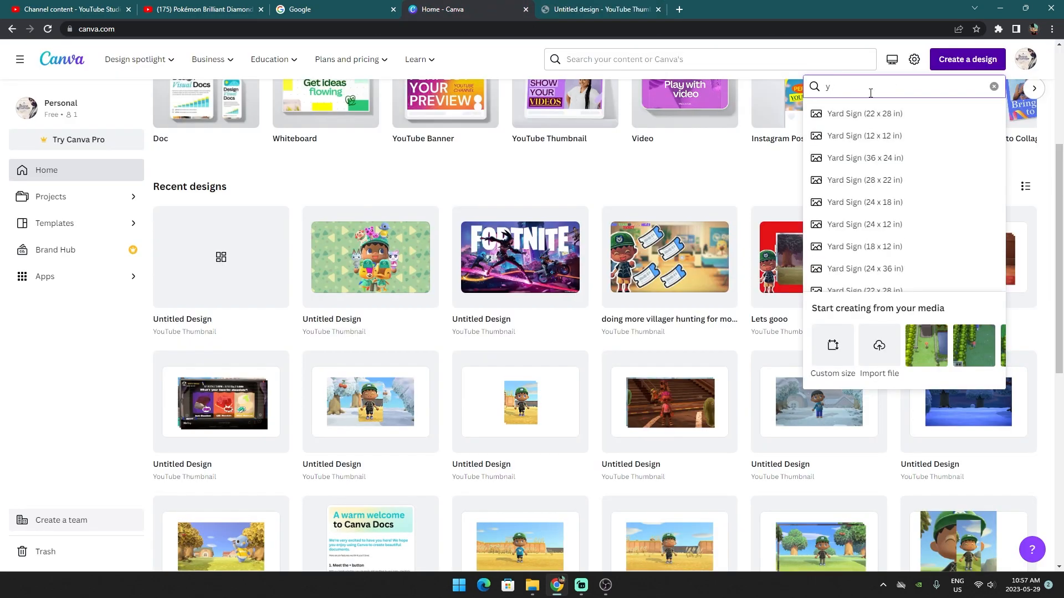
{"action": "type", "text": "outube"}
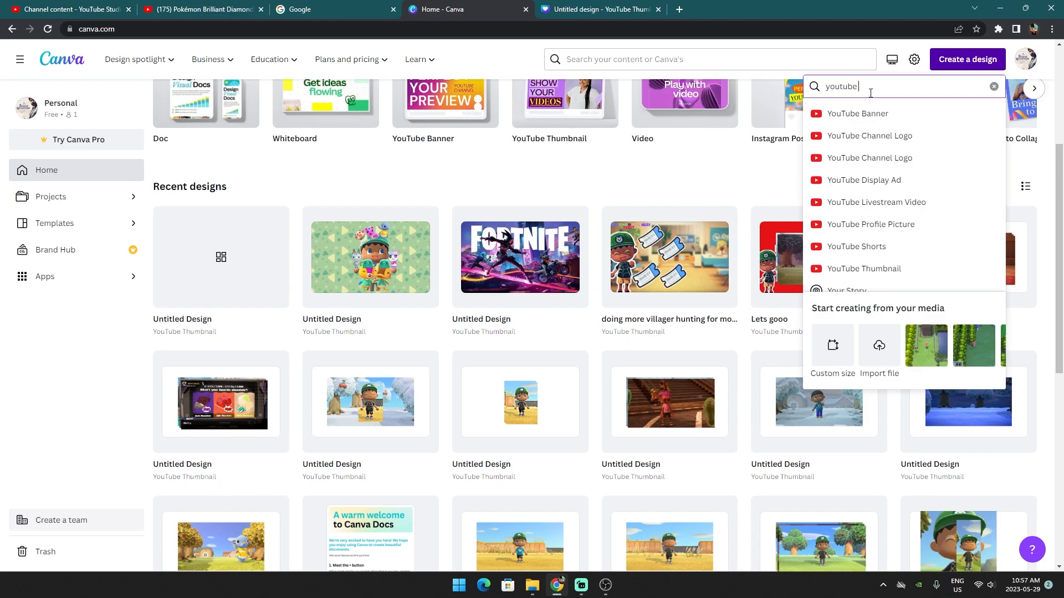
Create a new blank YouTube Thumbnail design and close the tab of the older untitled design
{"action": "type", "text": " thu"}
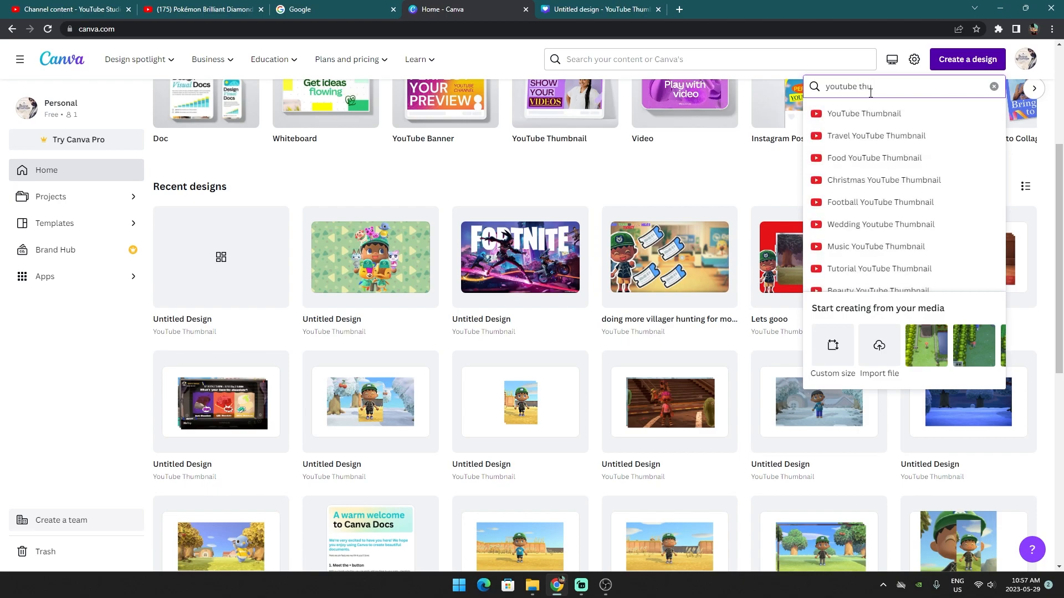
{"action": "left_click", "coordinate": [872, 112]}
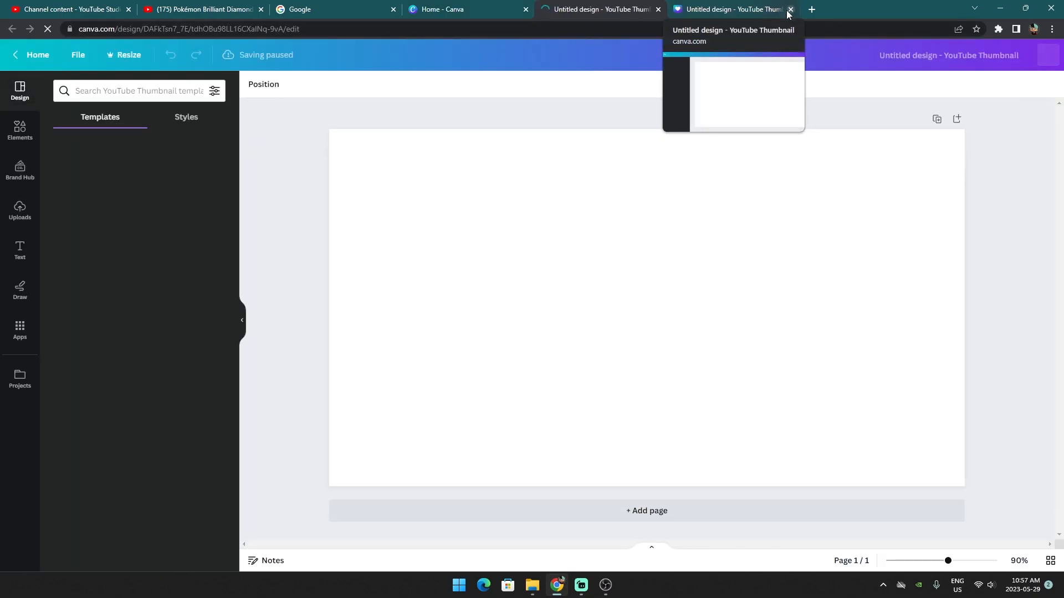
{"action": "left_click", "coordinate": [789, 9]}
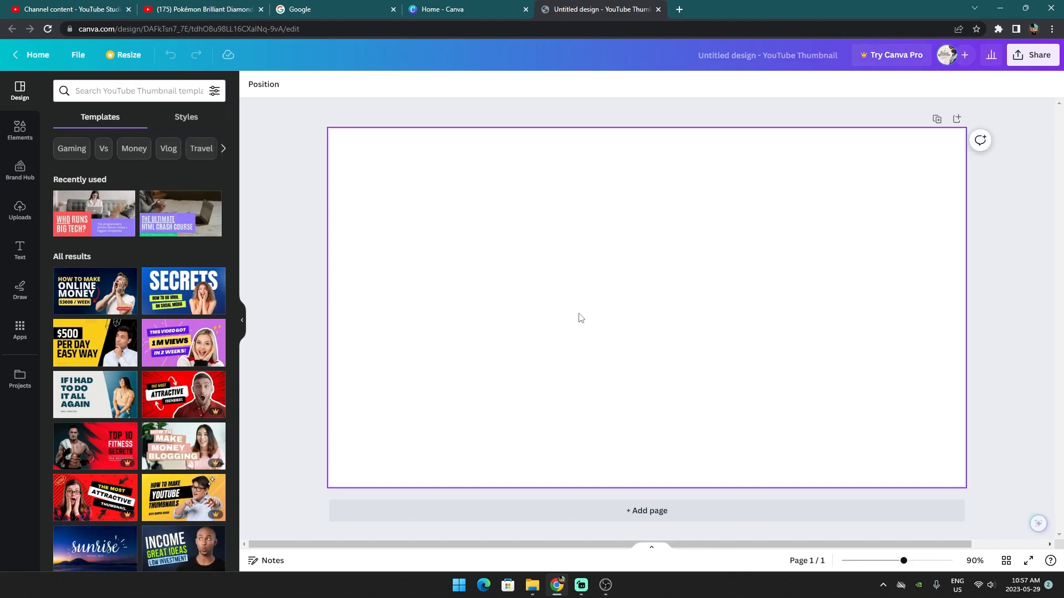
From the uploaded images, try the Route 214 screenshot, delete it, and place the tall-grass screenshot on the page instead
{"action": "left_click", "coordinate": [22, 214]}
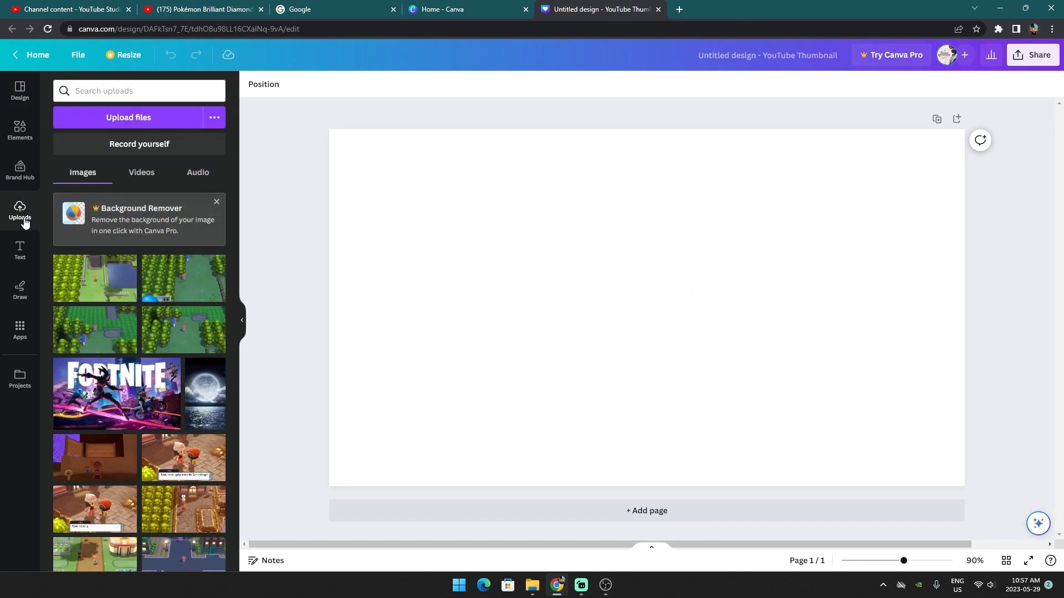
{"action": "left_click", "coordinate": [83, 292]}
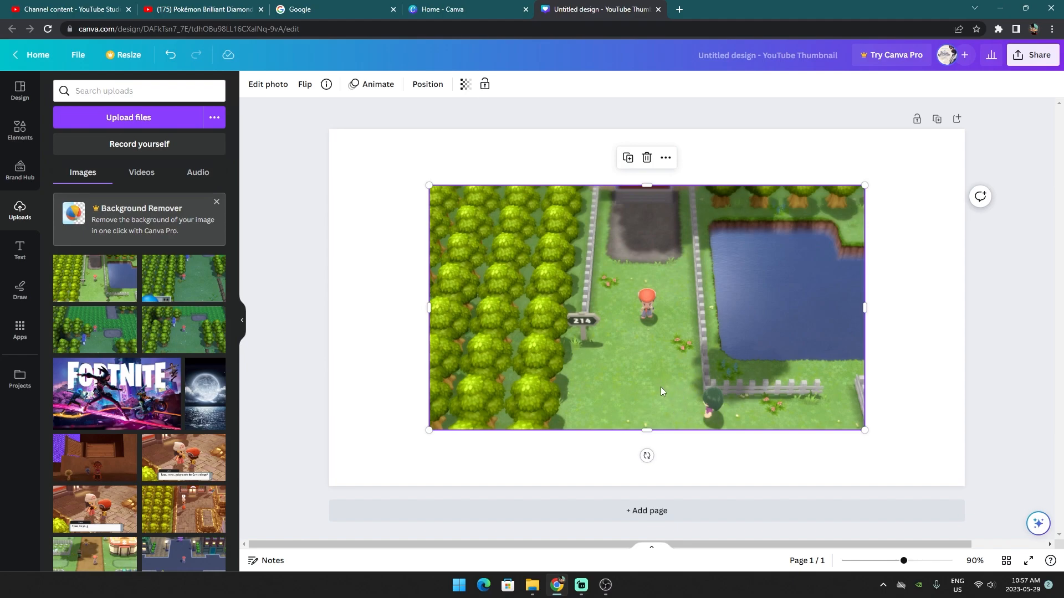
{"action": "left_click", "coordinate": [646, 159]}
{"action": "left_click", "coordinate": [646, 158]}
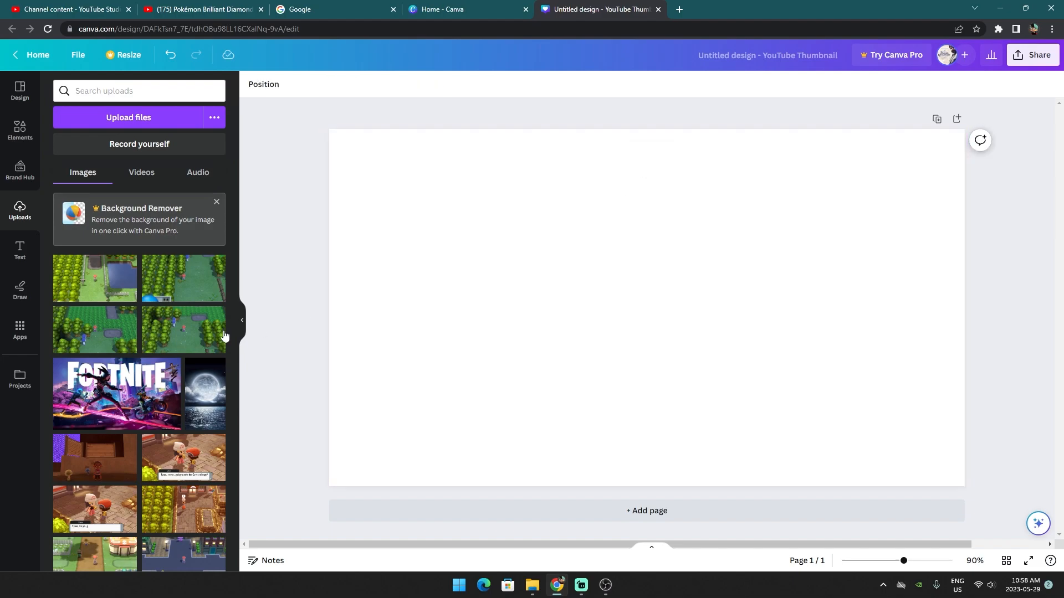
{"action": "left_click", "coordinate": [124, 338]}
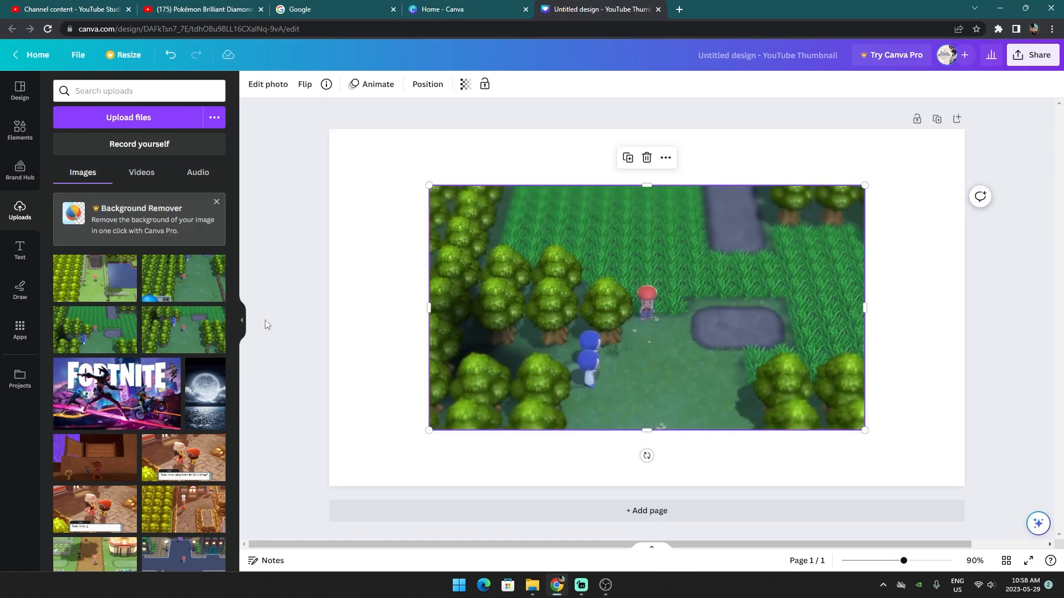
Place the forest-path screenshot over the tall-grass one, move it toward the page's lower-left corner, and delete it
{"action": "left_click", "coordinate": [199, 344]}
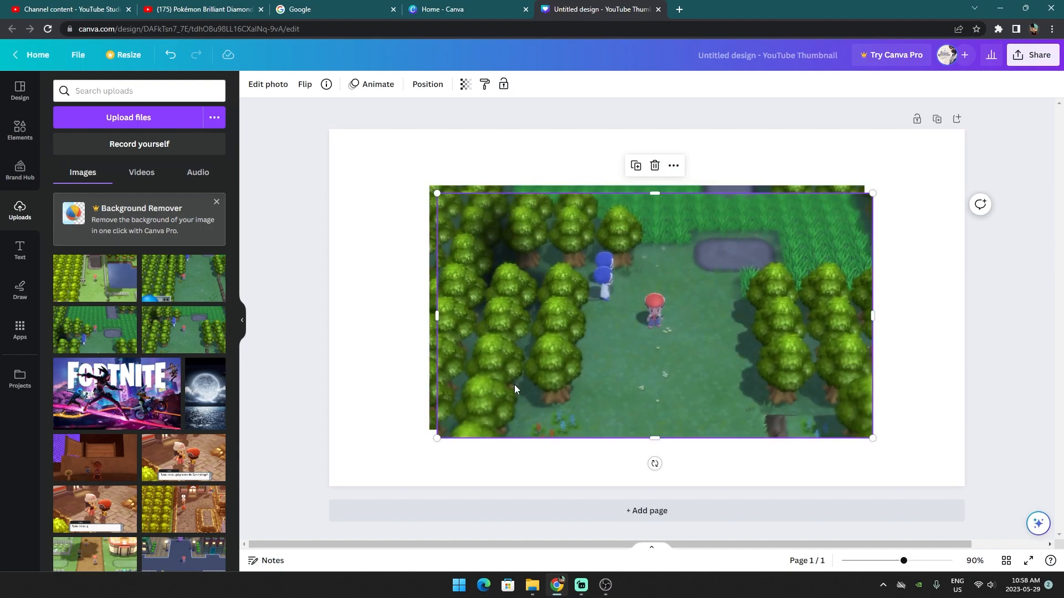
{"action": "left_click_drag", "start_coordinate": [514, 378], "coordinate": [430, 429]}
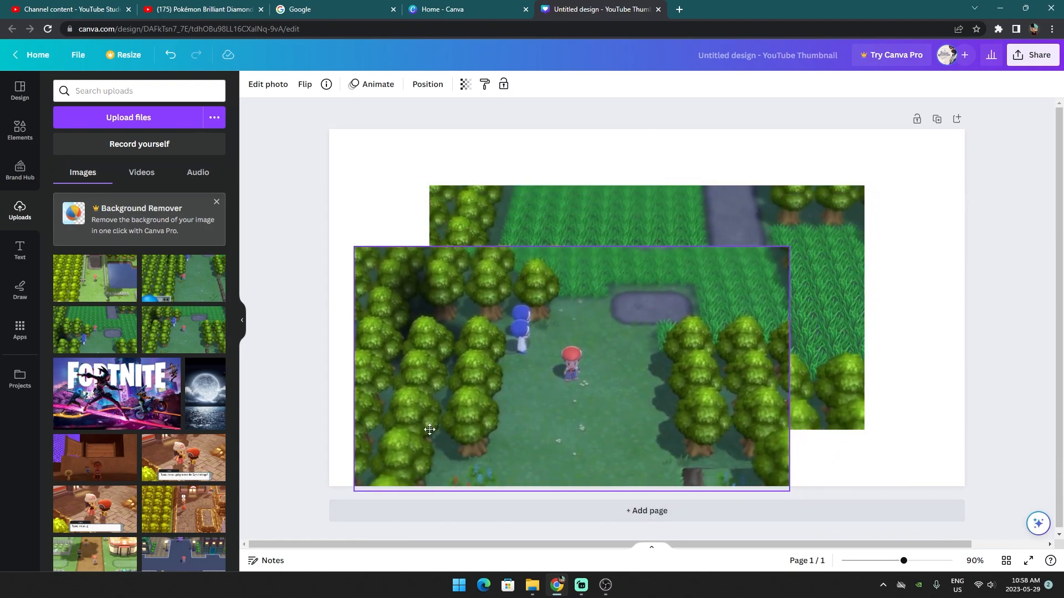
{"action": "right_click", "coordinate": [450, 425]}
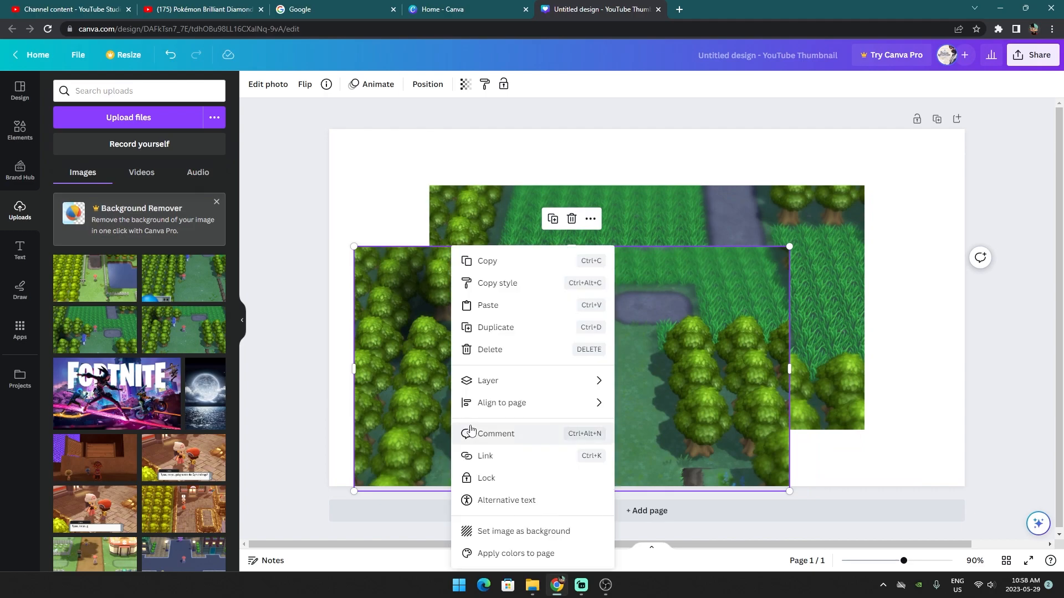
{"action": "left_click", "coordinate": [477, 350]}
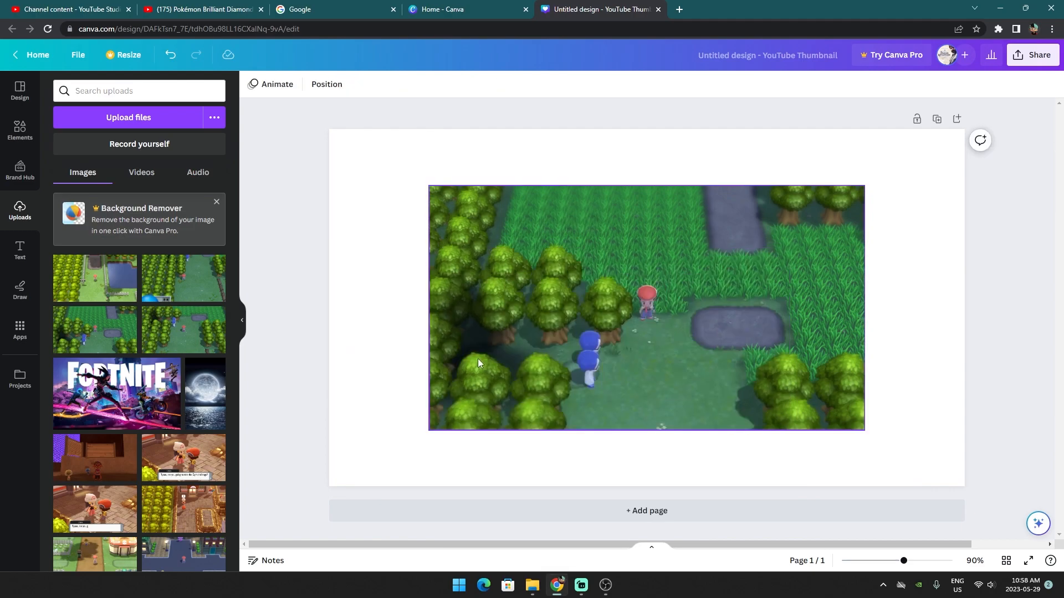
Add the forest-path screenshot again, shift the tall-grass screenshot slightly up and left on the page, and delete the forest-path one
{"action": "left_click", "coordinate": [195, 340]}
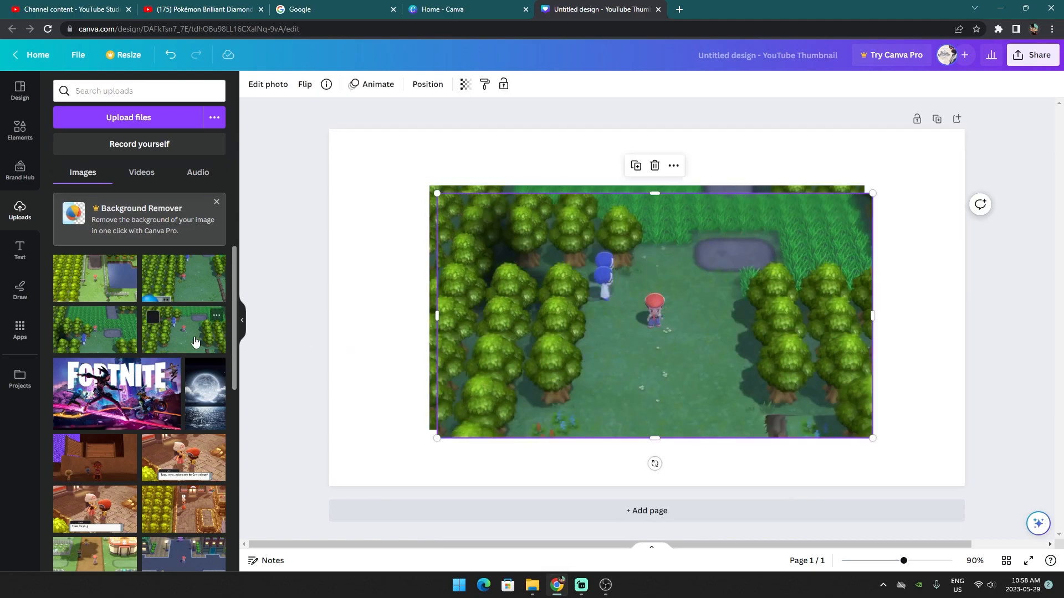
{"action": "left_click_drag", "start_coordinate": [585, 347], "coordinate": [564, 399]}
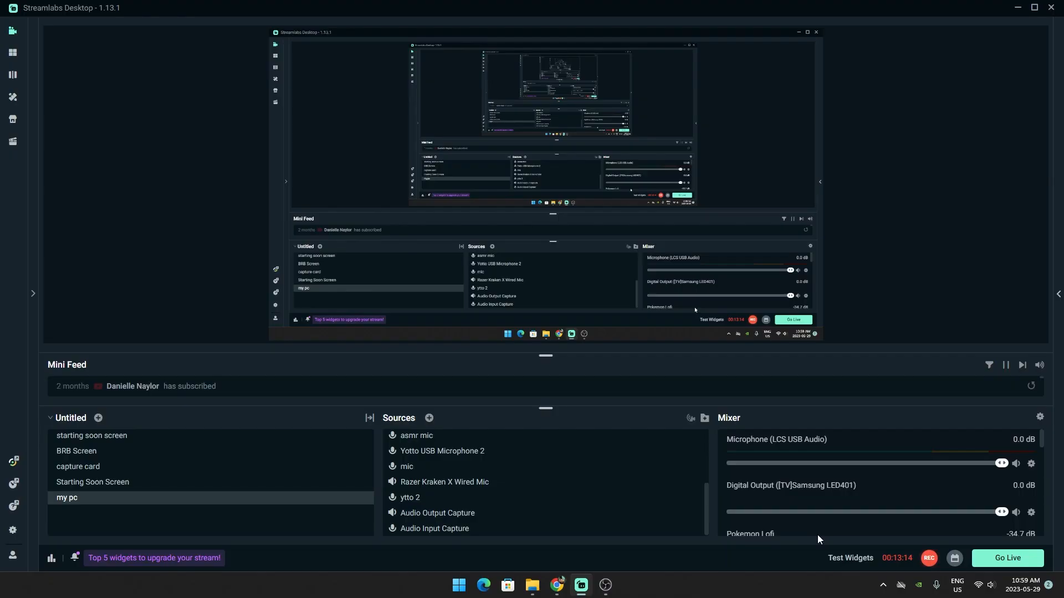
{"action": "left_click", "coordinate": [581, 585]}
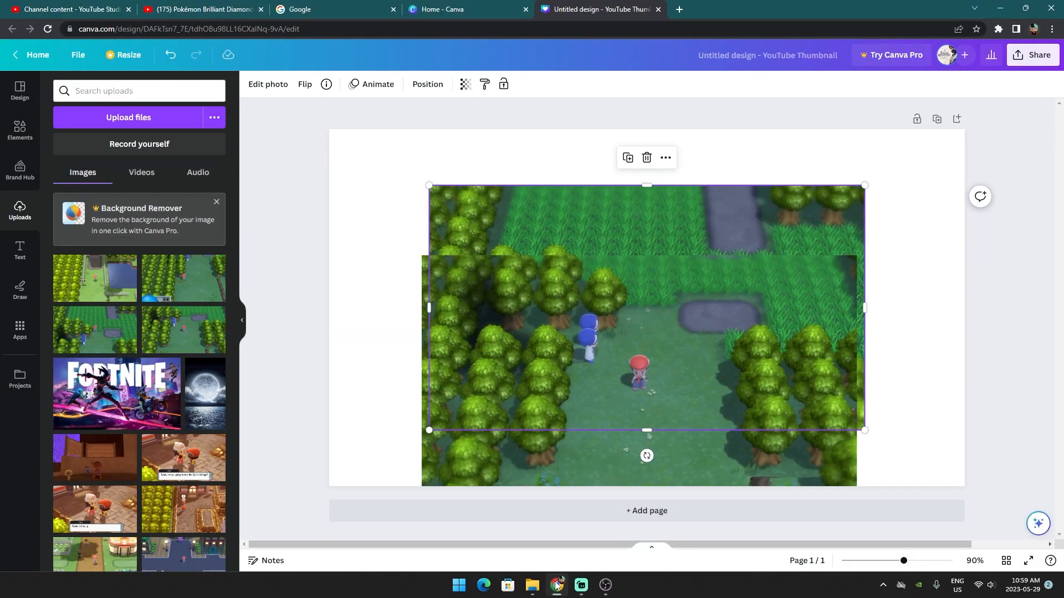
{"action": "left_click_drag", "start_coordinate": [711, 352], "coordinate": [703, 320]}
{"action": "key", "text": "ctrl+z"}
{"action": "left_click", "coordinate": [727, 457]}
{"action": "left_click_drag", "start_coordinate": [728, 463], "coordinate": [959, 363]}
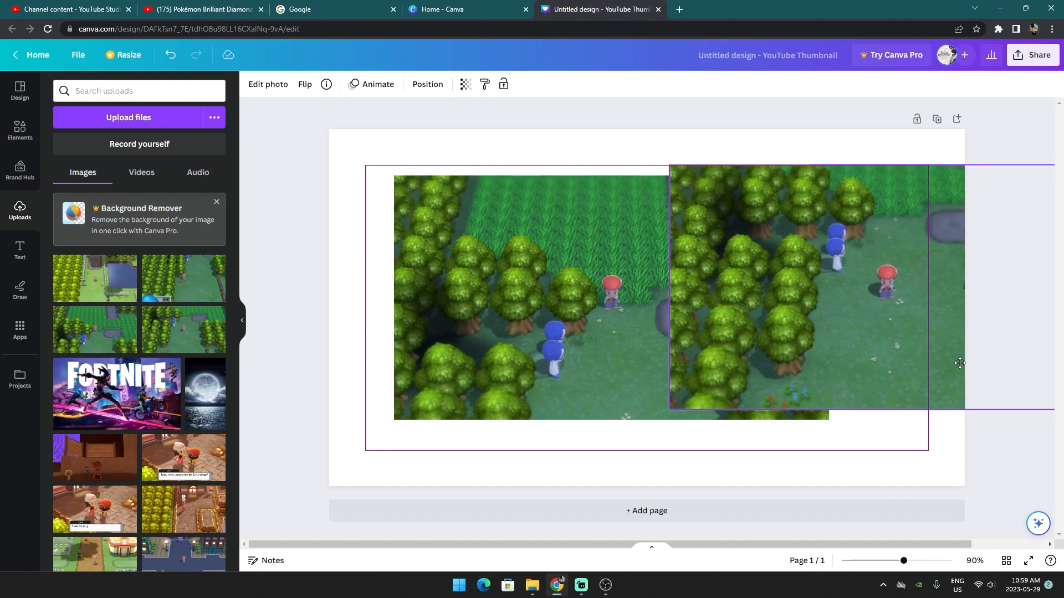
{"action": "right_click", "coordinate": [943, 357]}
{"action": "left_click", "coordinate": [862, 353]}
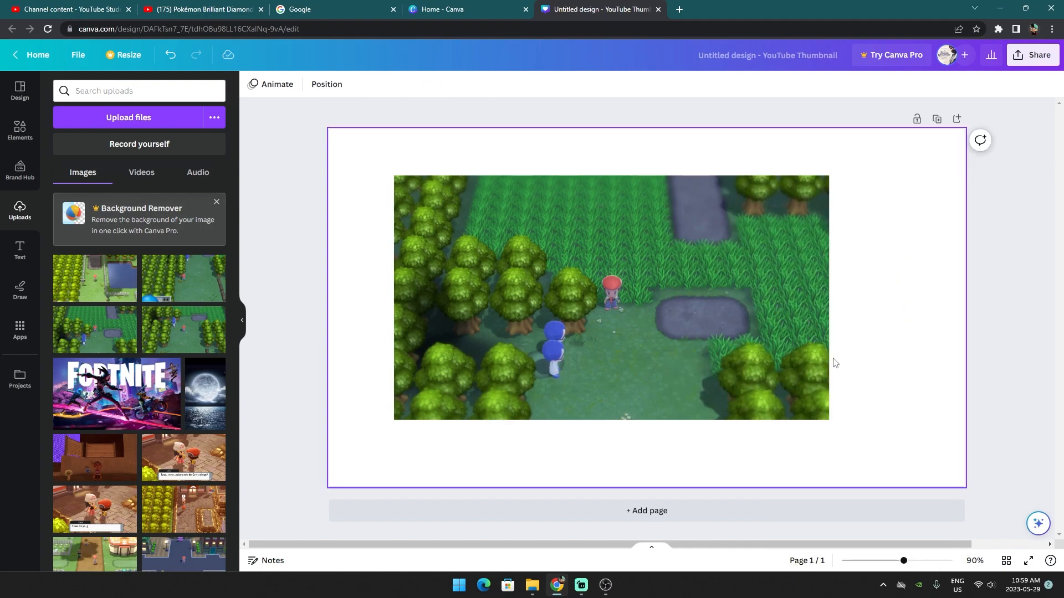
Add a second copy of the tall-grass screenshot to the page and delete it, doing this twice
{"action": "left_click", "coordinate": [668, 340]}
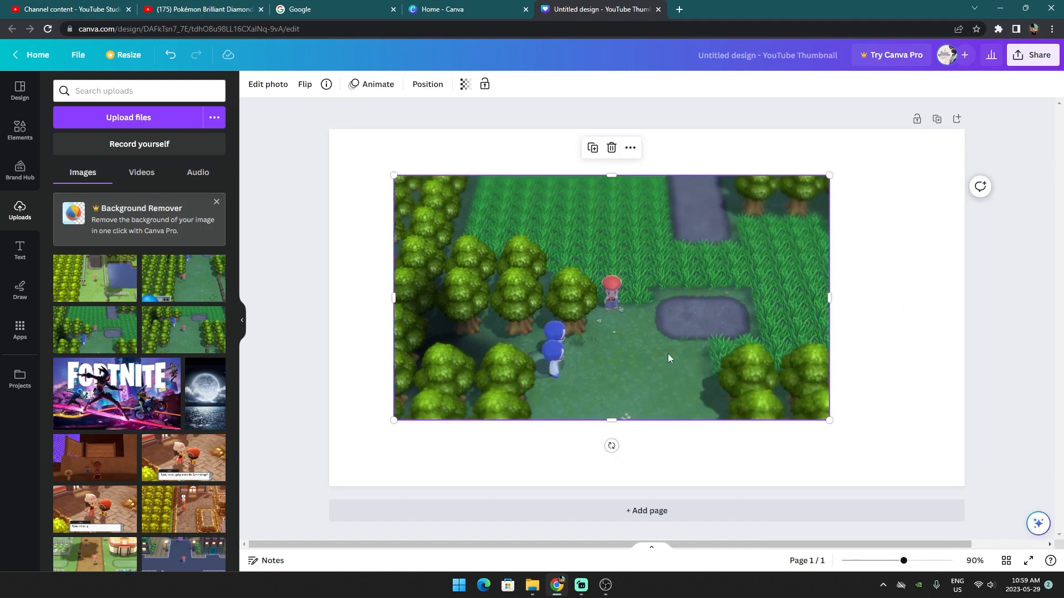
{"action": "right_click", "coordinate": [667, 354]}
{"action": "left_click", "coordinate": [654, 357]}
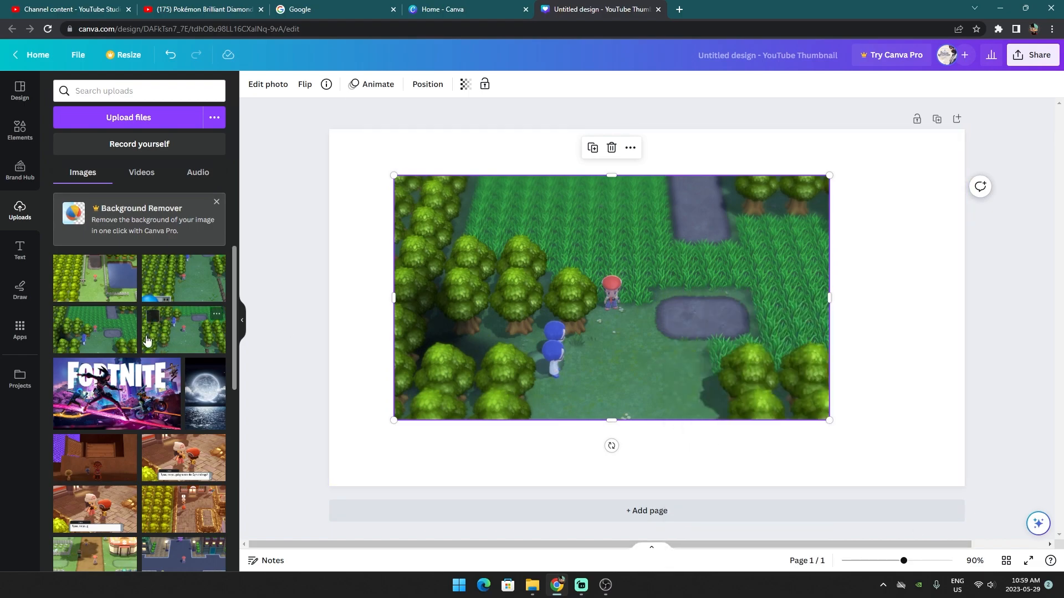
{"action": "key", "text": "ctrl+d"}
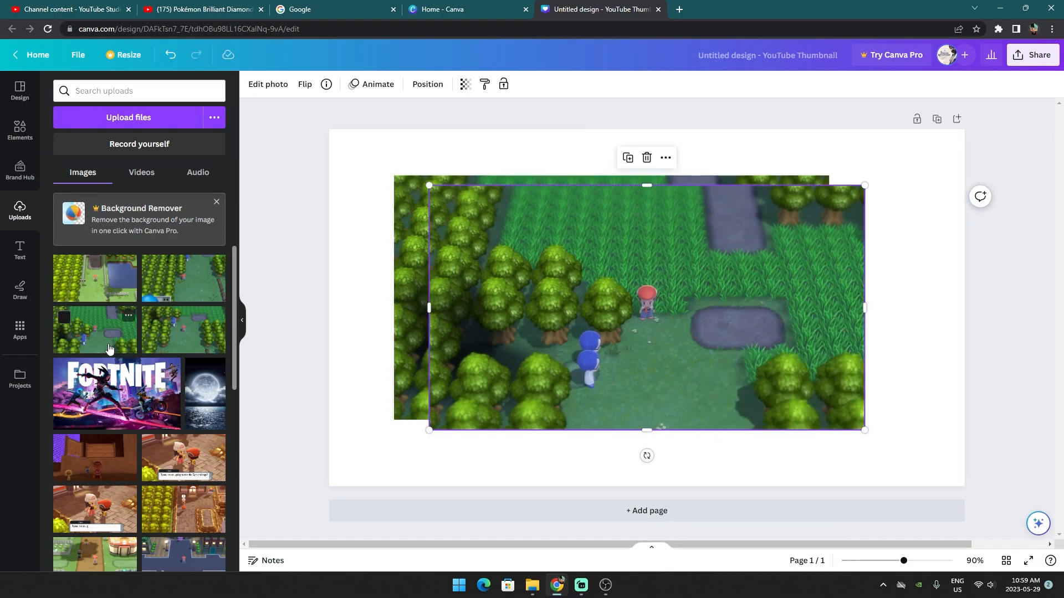
{"action": "right_click", "coordinate": [603, 380]}
{"action": "left_click", "coordinate": [638, 351]}
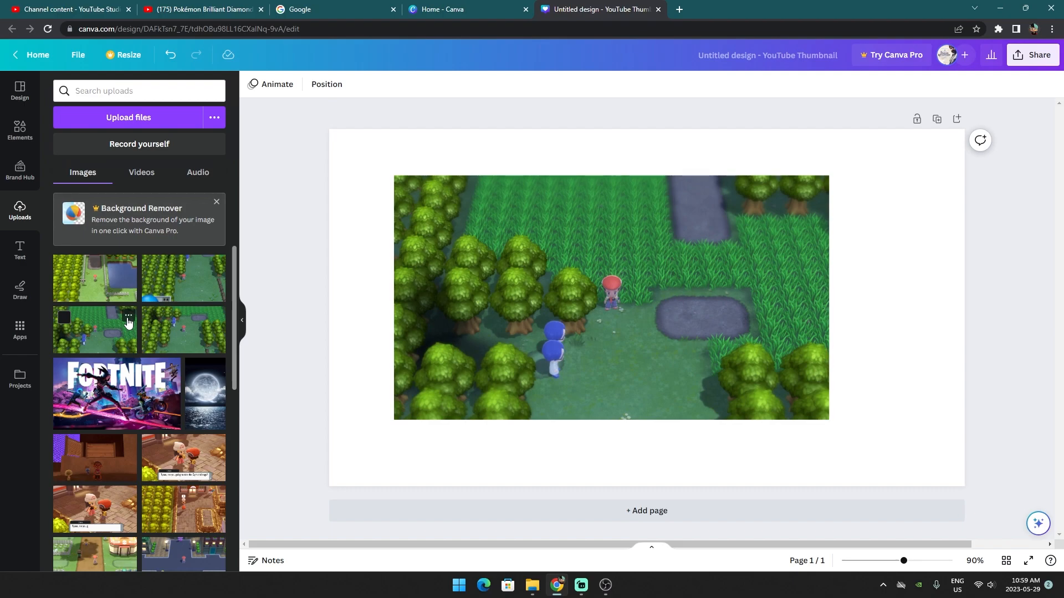
{"action": "left_click", "coordinate": [121, 341]}
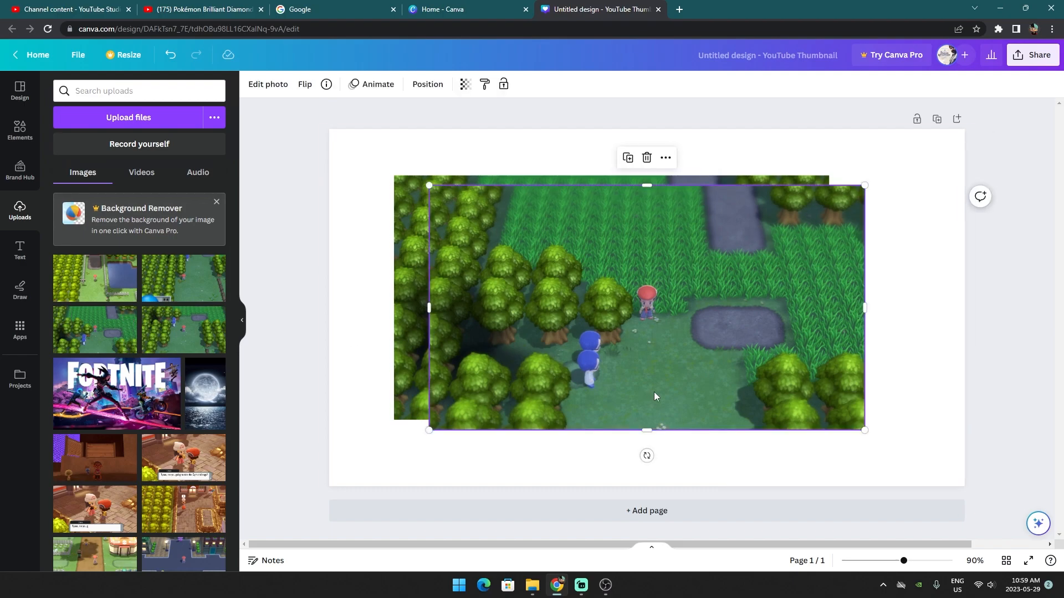
{"action": "right_click", "coordinate": [654, 395]}
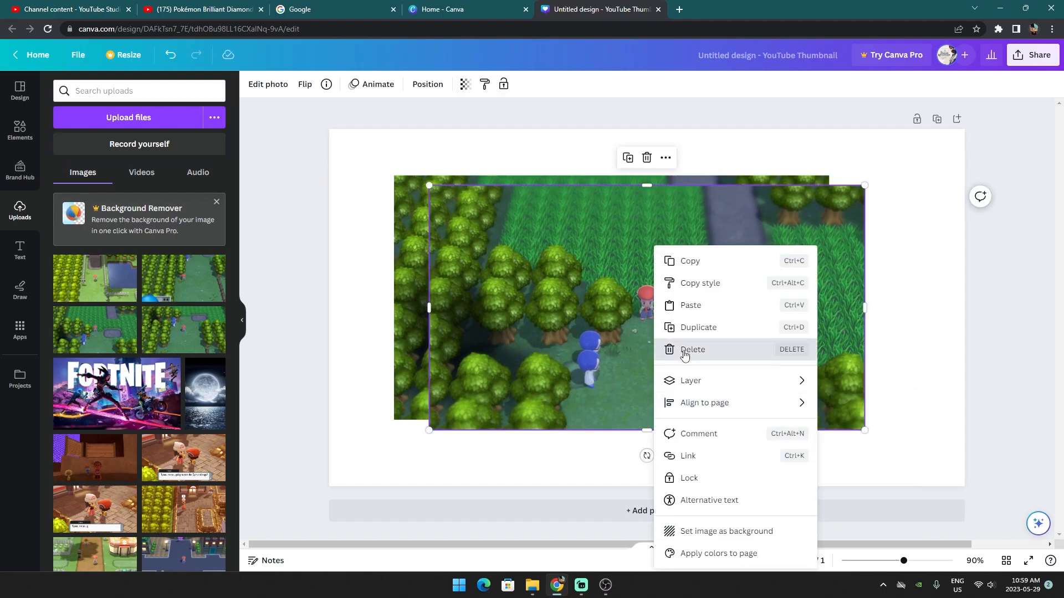
{"action": "left_click", "coordinate": [685, 350]}
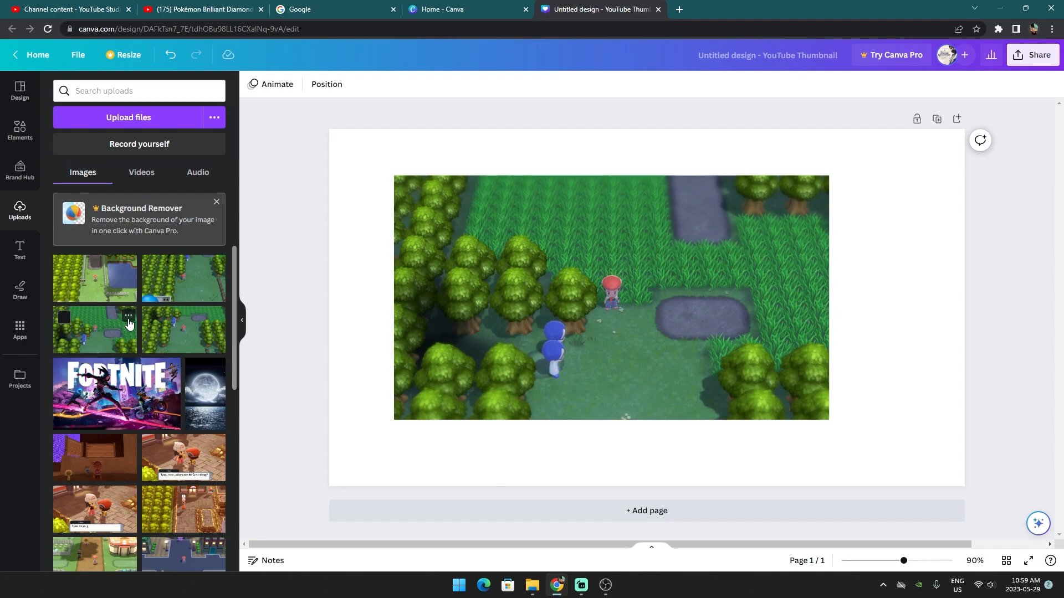
Rename the uploaded tall-grass image IMG_9435.png as "BDSP Thumbnail"
{"action": "left_click", "coordinate": [128, 318]}
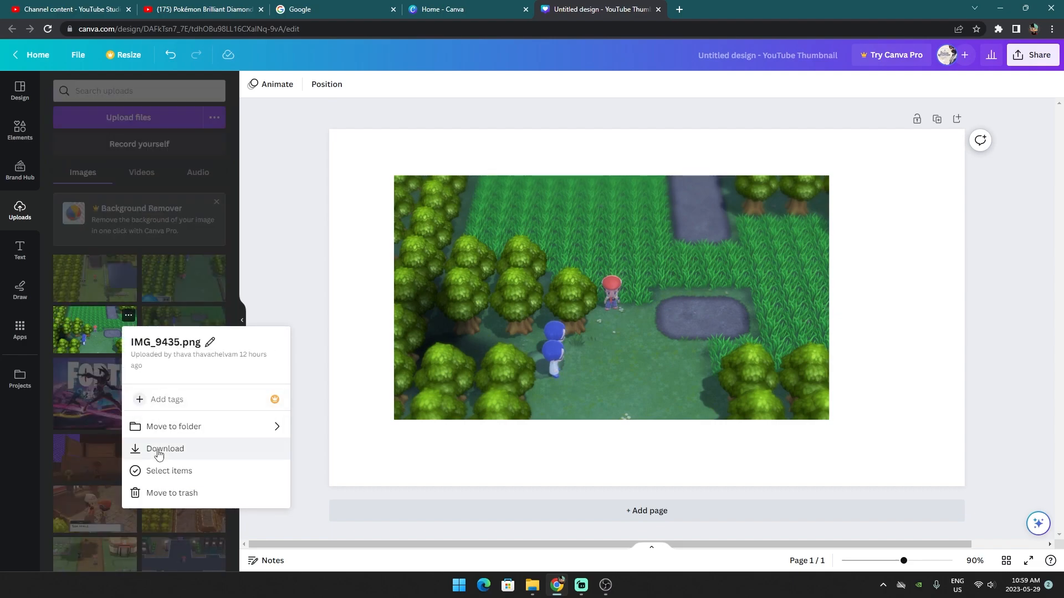
{"action": "left_click", "coordinate": [210, 342]}
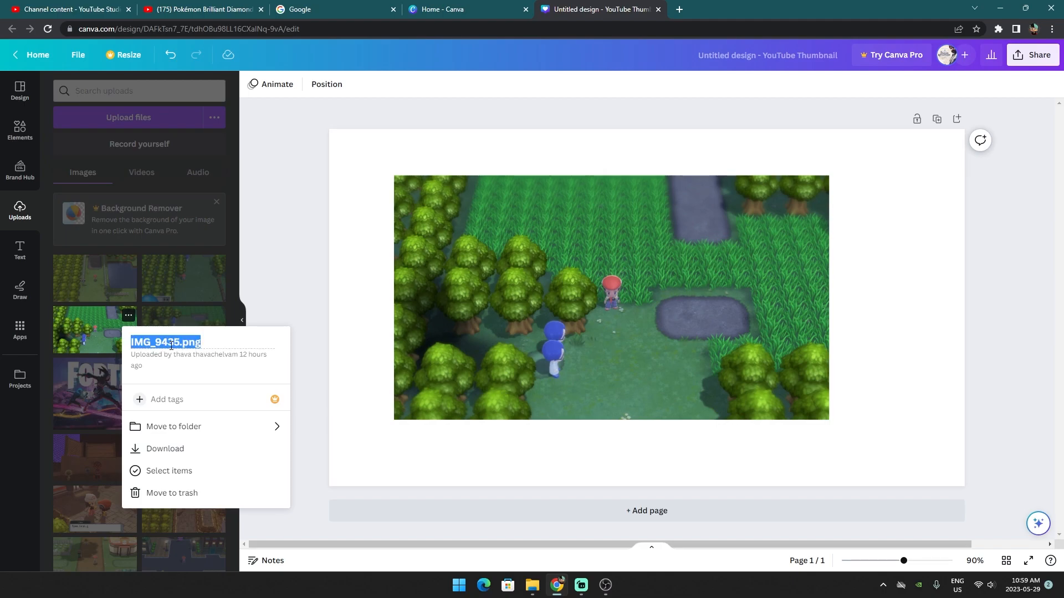
{"action": "left_click", "coordinate": [171, 345]}
{"action": "left_click_drag", "start_coordinate": [180, 343], "coordinate": [104, 359]}
{"action": "key", "text": "BackSpace"}
{"action": "key", "text": "ctrl+a"}
{"action": "key", "text": "BackSpace"}
{"action": "type", "text": "pokemon"}
{"action": "key", "text": "ctrl+a"}
{"action": "key", "text": "BackSpace"}
{"action": "type", "text": "BDSO"}
{"action": "key", "text": "BackSpace"}
{"action": "type", "text": "P"}
{"action": "key", "text": "BackSpace"}
{"action": "key", "text": "BackSpace"}
{"action": "key", "text": "BackSpace"}
{"action": "key", "text": "BackSpace"}
{"action": "type", "text": "BDSP Thumbnail"}
{"action": "key", "text": "Return"}
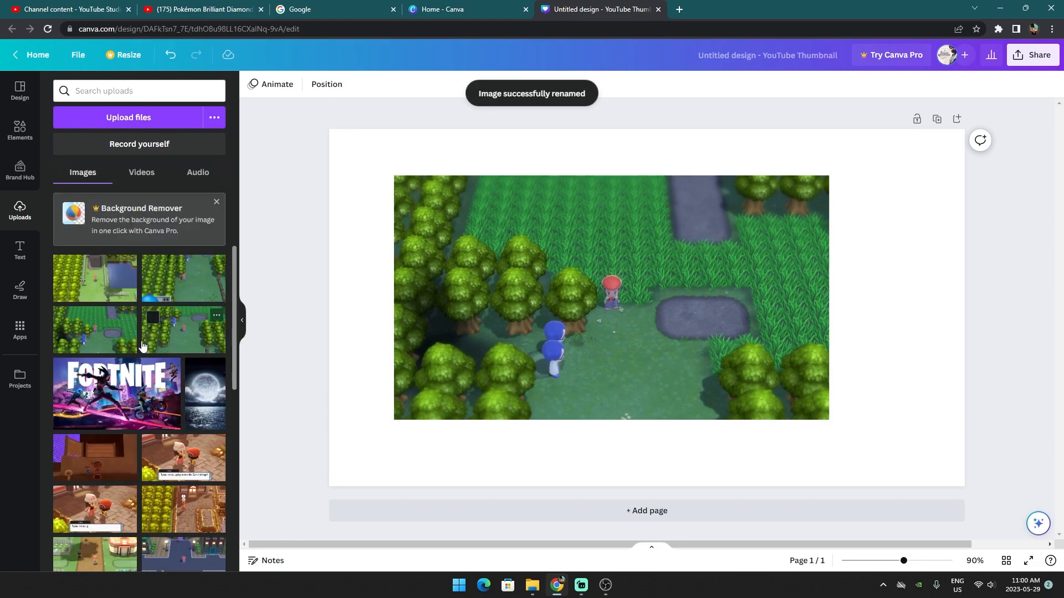
Download the "BDSP Thumbnail" upload, open the downloaded image in the photo viewer, and minimize the viewer
{"action": "left_click", "coordinate": [131, 318]}
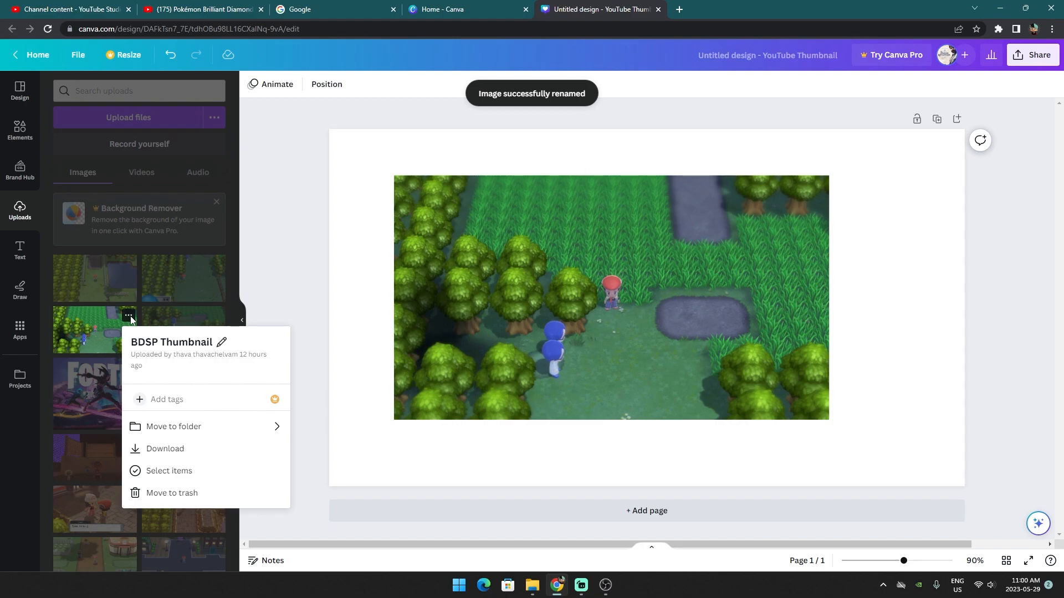
{"action": "left_click", "coordinate": [168, 457]}
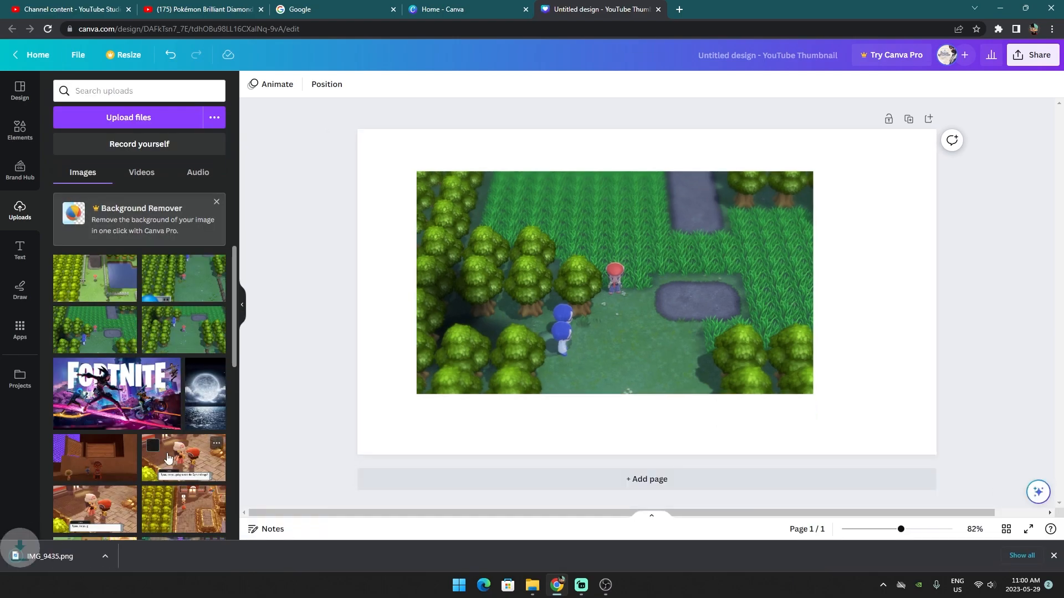
{"action": "left_click", "coordinate": [52, 553]}
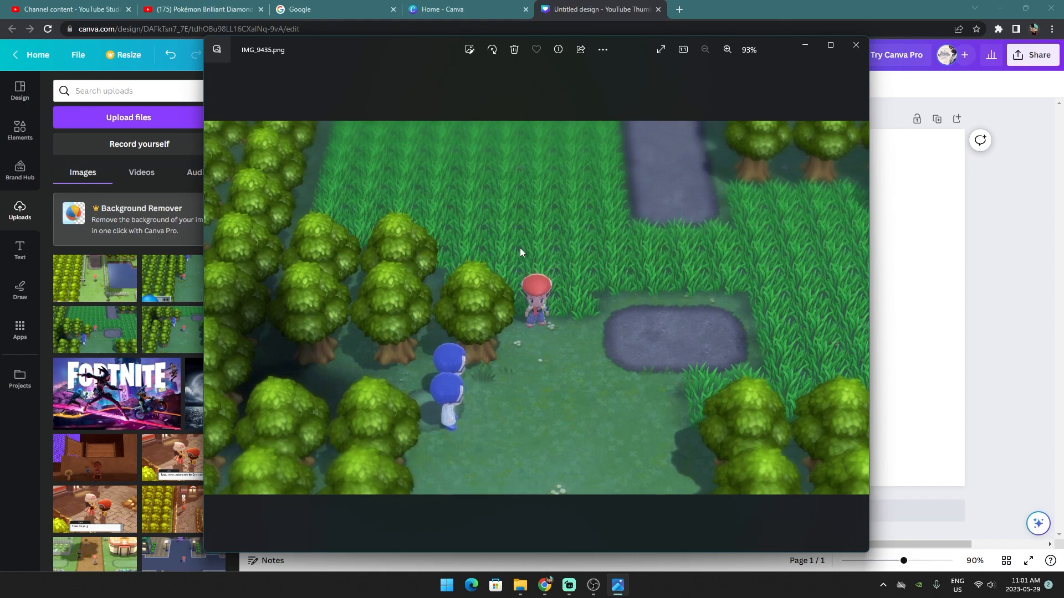
{"action": "left_click", "coordinate": [806, 45]}
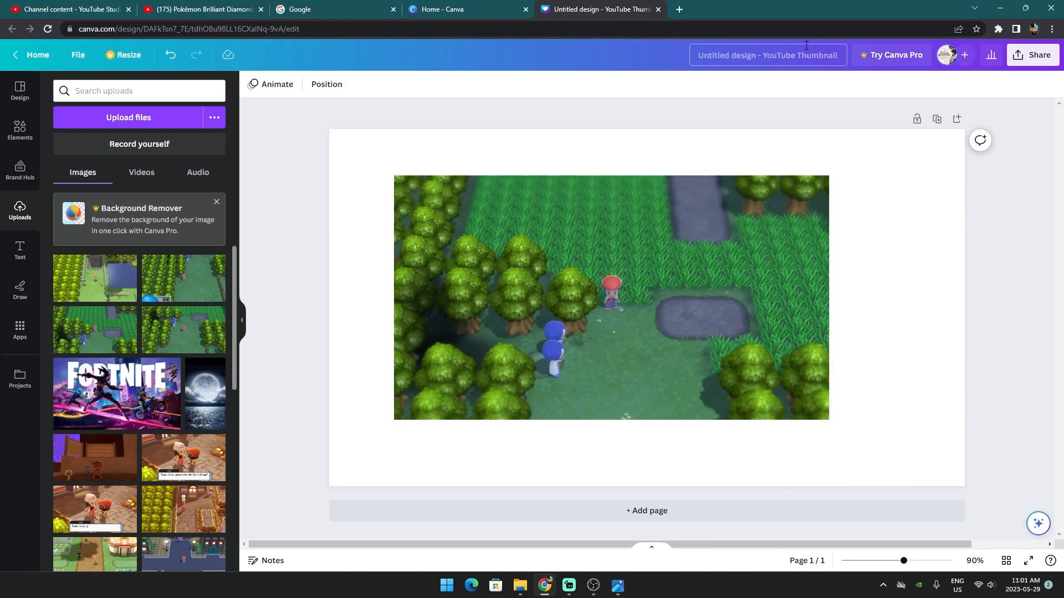
Minimize the Chrome and Streamlabs windows, try to launch Photoshop from the desktop, and dismiss its error dialogs
{"action": "left_click", "coordinate": [1000, 8]}
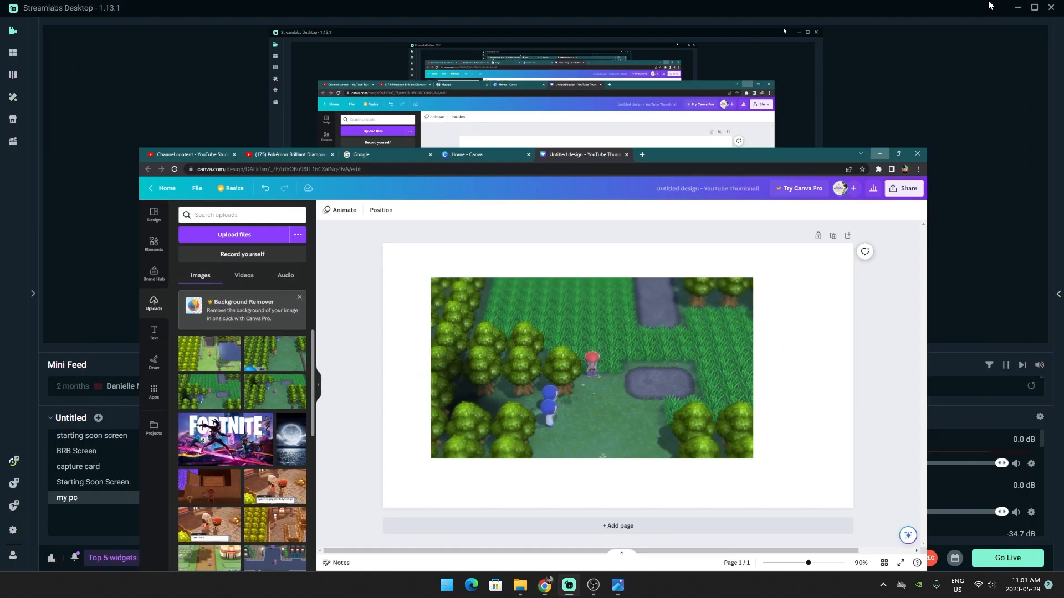
{"action": "left_click", "coordinate": [1018, 8]}
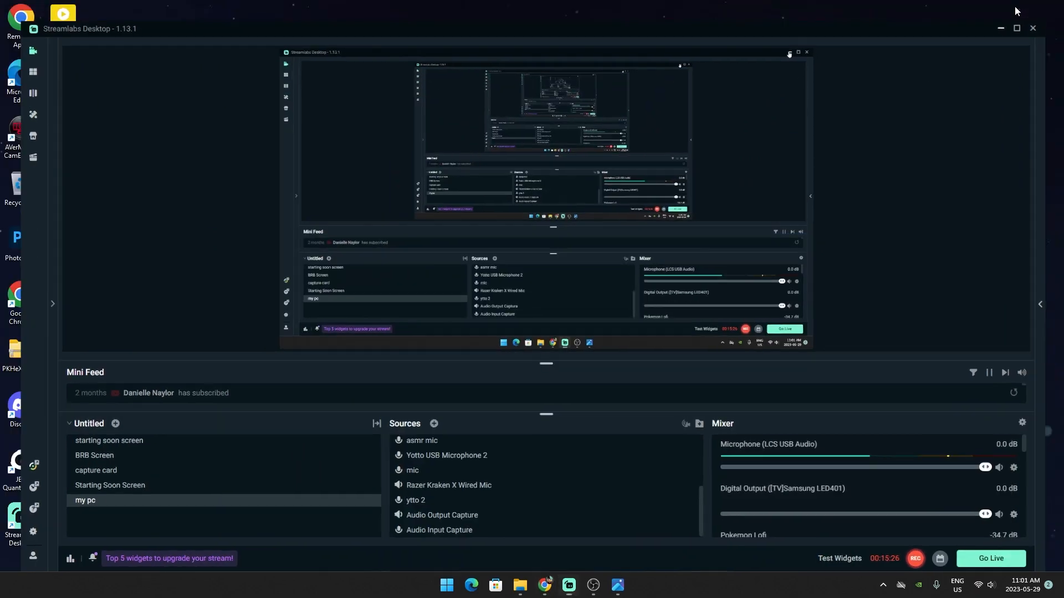
{"action": "double_click", "coordinate": [36, 259]}
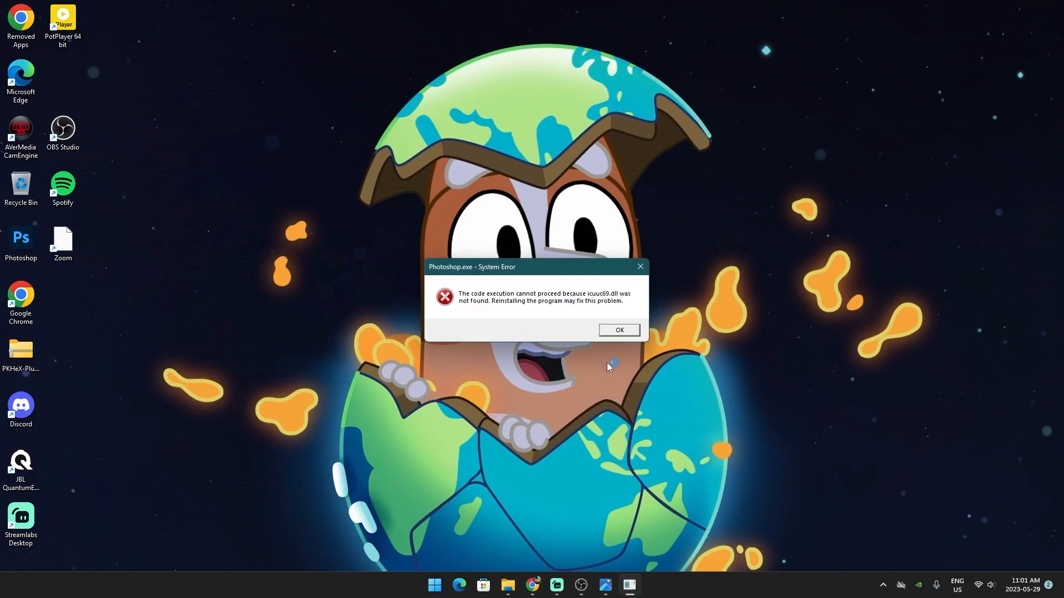
{"action": "left_click", "coordinate": [620, 333]}
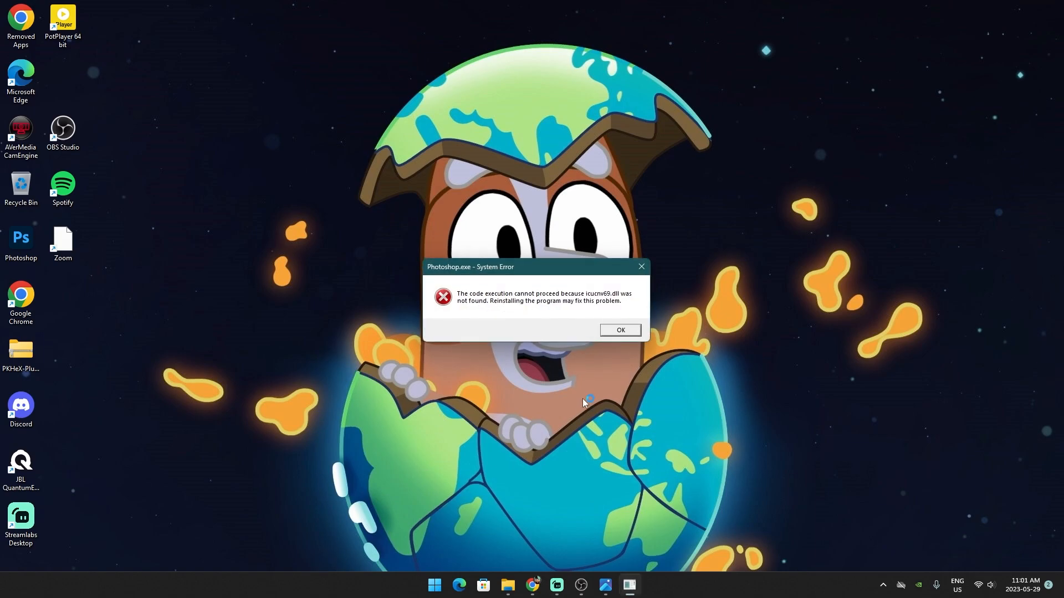
{"action": "left_click", "coordinate": [621, 332]}
Search the installed apps for "pho" and launch Adobe Photoshop 2023
{"action": "left_click", "coordinate": [440, 586]}
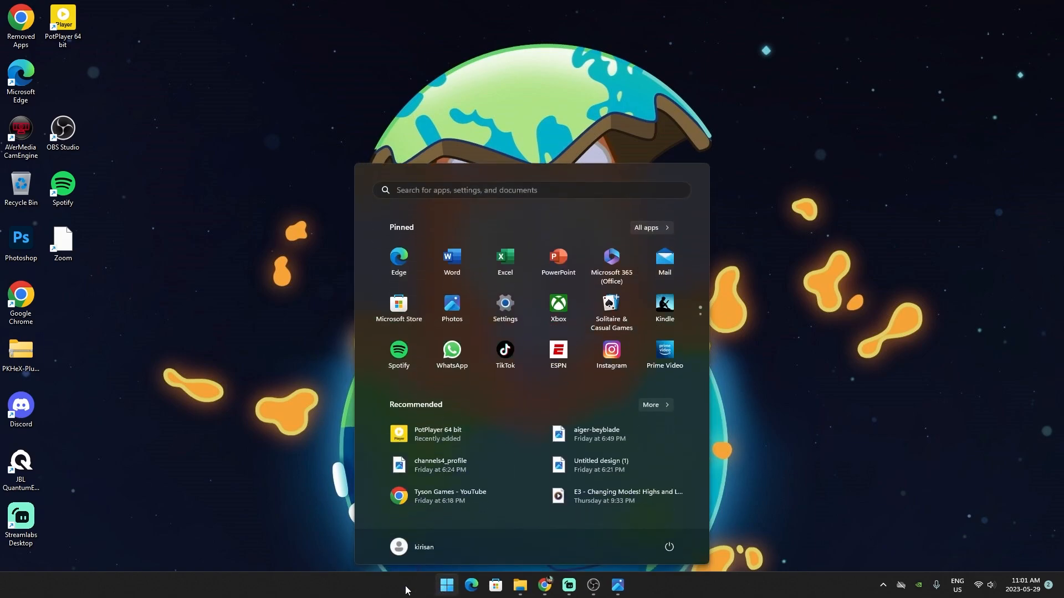
{"action": "type", "text": "pho"}
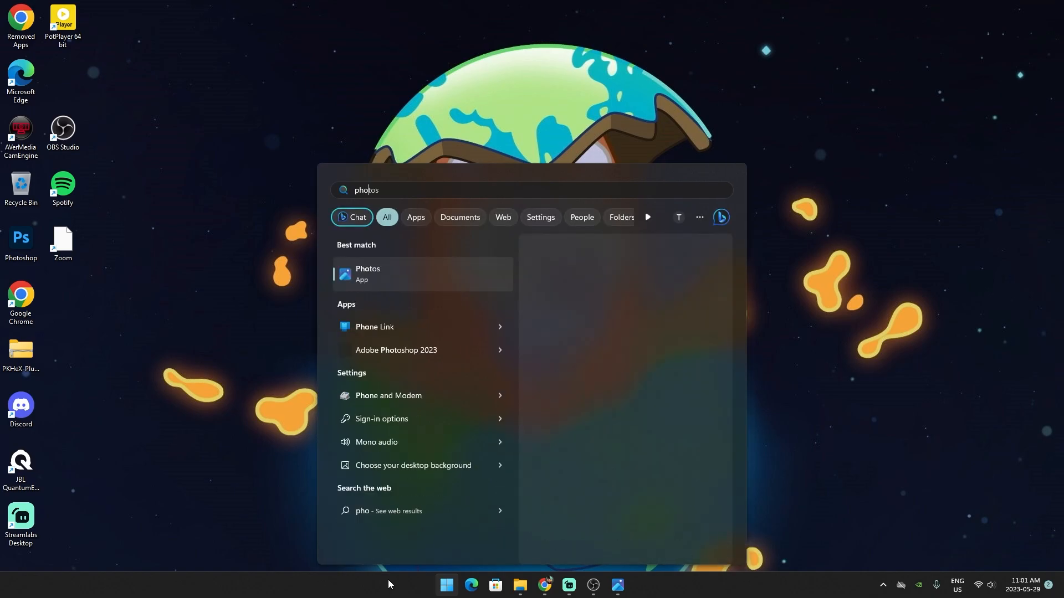
{"action": "left_click", "coordinate": [395, 334]}
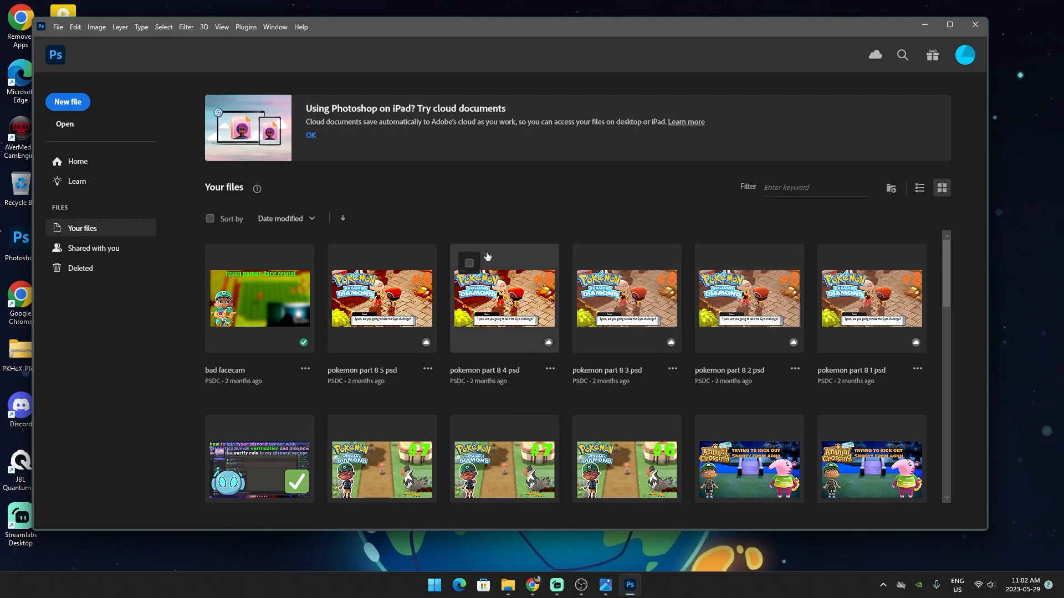
Start a new Photoshop document and name it "Pokemon BDSP"
{"action": "left_click", "coordinate": [68, 102]}
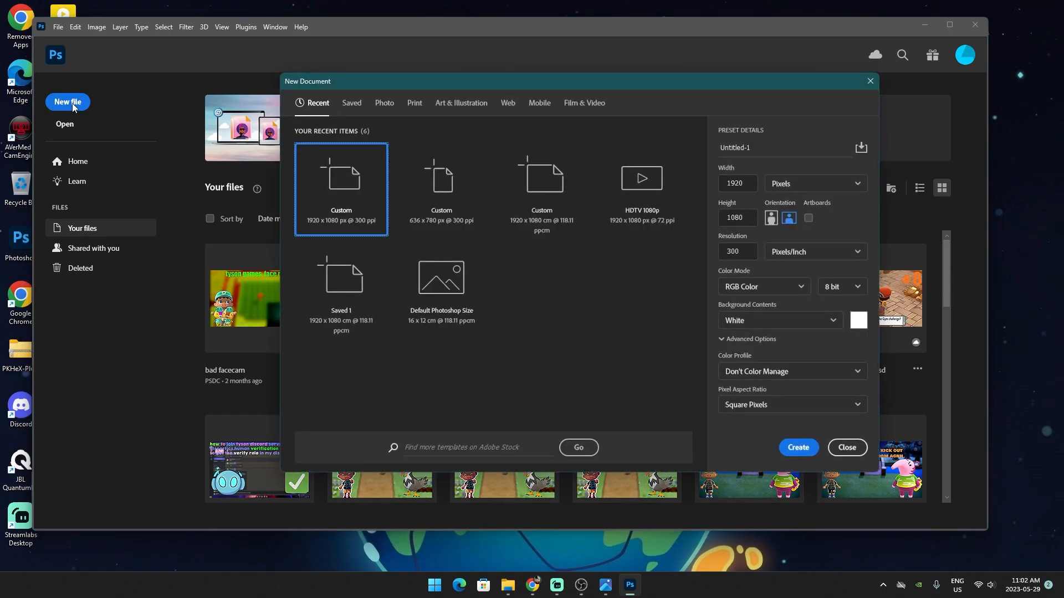
{"action": "left_click", "coordinate": [762, 152]}
{"action": "key", "text": "BackSpace"}
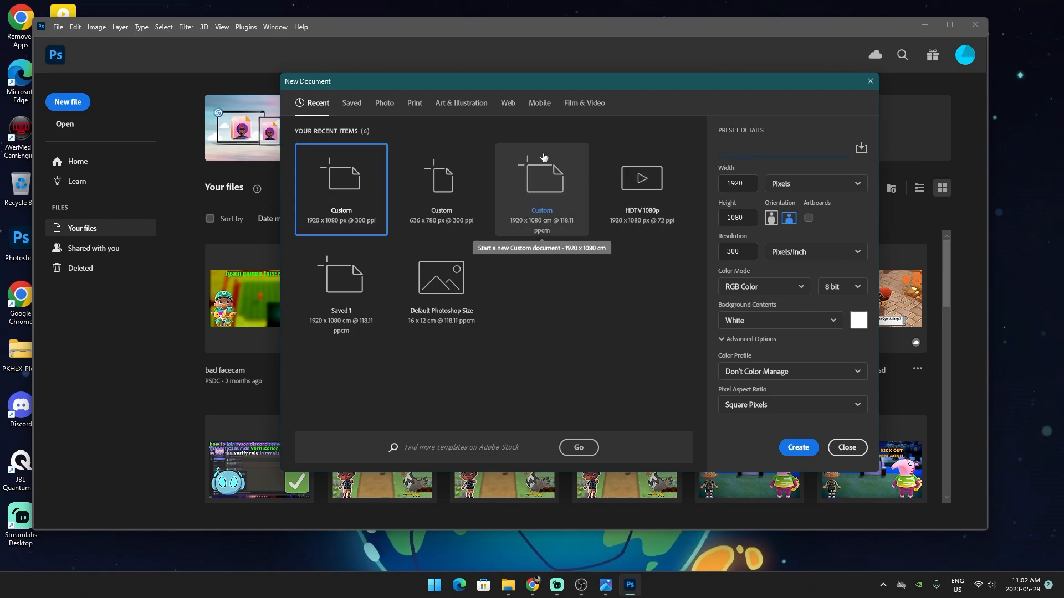
{"action": "type", "text": "Po"}
{"action": "type", "text": "kemon"}
{"action": "type", "text": " B"}
{"action": "type", "text": "D"}
{"action": "type", "text": "SO"}
{"action": "triple_click", "coordinate": [756, 148]}
{"action": "left_click", "coordinate": [775, 148]}
Create the document at 1920 x 1080 pixels with a resolution of 300 pixels/inch
{"action": "left_click", "coordinate": [744, 183]}
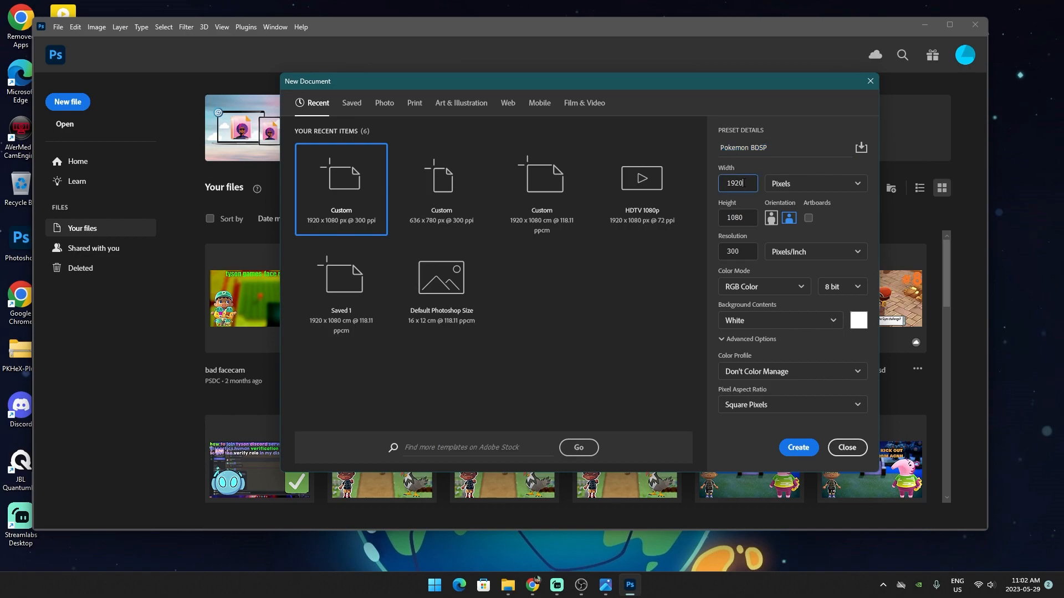
{"action": "left_click", "coordinate": [745, 218]}
{"action": "left_click", "coordinate": [740, 251]}
{"action": "left_click", "coordinate": [744, 183]}
{"action": "mouse_move", "coordinate": [748, 184]}
{"action": "left_mouse_down"}
{"action": "mouse_move", "coordinate": [727, 190]}
{"action": "mouse_move", "coordinate": [745, 186]}
{"action": "left_mouse_up"}
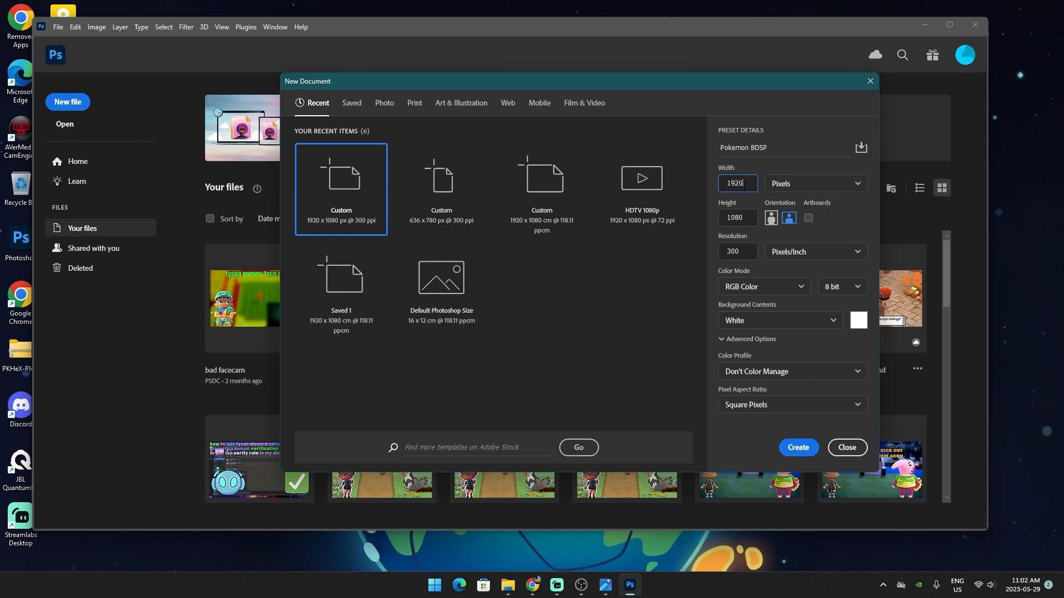
{"action": "left_click", "coordinate": [744, 220]}
{"action": "left_click_drag", "start_coordinate": [743, 221], "coordinate": [727, 225]}
{"action": "left_click", "coordinate": [743, 253]}
{"action": "left_click_drag", "start_coordinate": [742, 252], "coordinate": [727, 253]}
{"action": "left_click", "coordinate": [800, 455]}
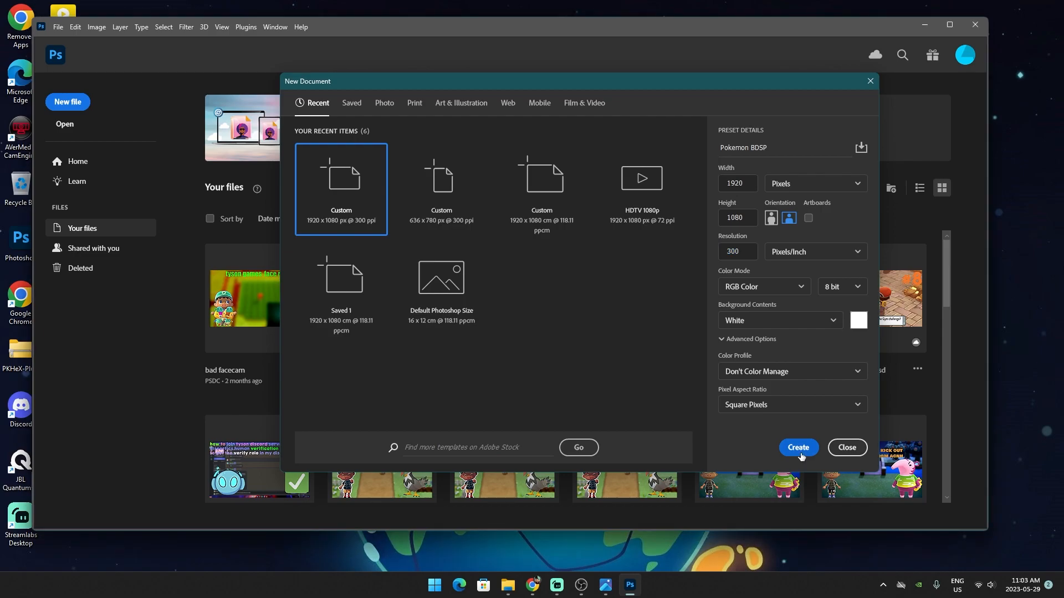
{"action": "left_click", "coordinate": [799, 454]}
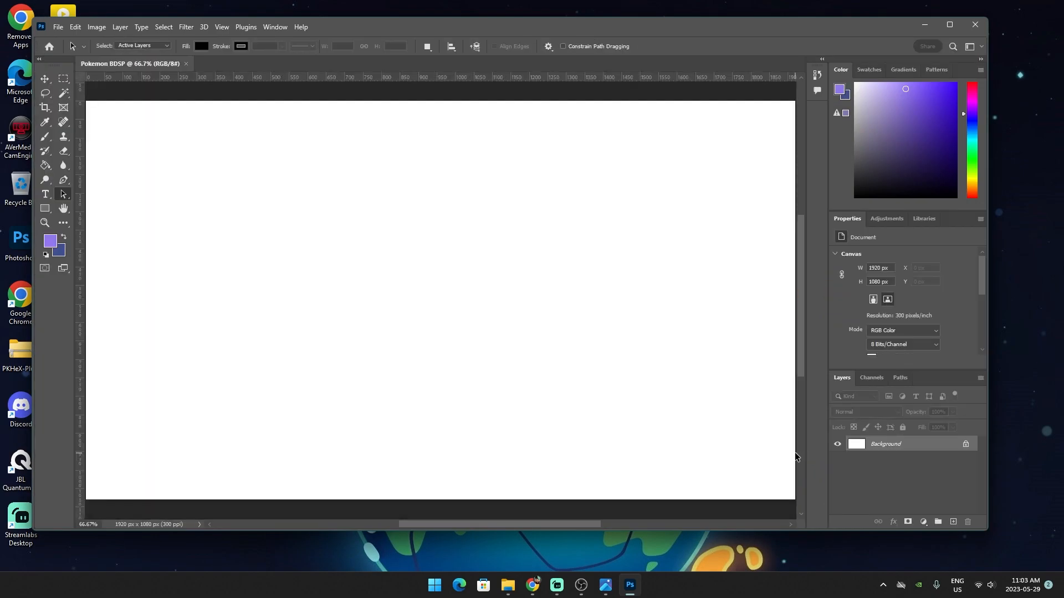
Zoom out and reposition the view so the whole blank canvas fits in the document window
{"action": "key", "text": "alt"}
{"action": "left_click_drag", "start_coordinate": [557, 522], "coordinate": [562, 528]}
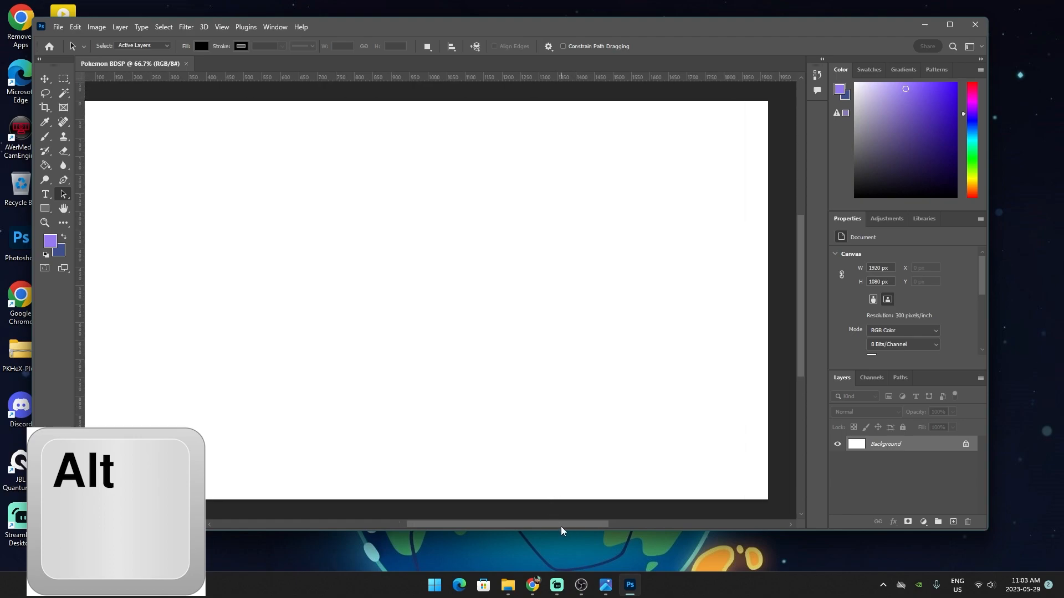
{"action": "scroll", "coordinate": [550, 470], "scroll_direction": "down", "scroll_amount": 1}
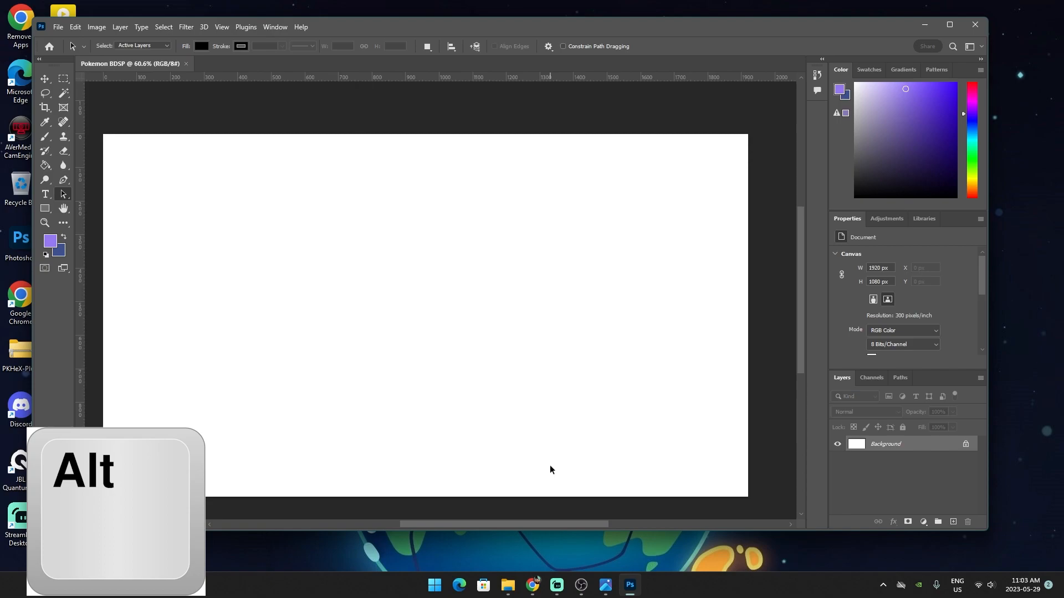
{"action": "left_click_drag", "start_coordinate": [800, 324], "coordinate": [797, 340]}
{"action": "left_click_drag", "start_coordinate": [603, 524], "coordinate": [597, 523]}
{"action": "scroll", "coordinate": [623, 381], "scroll_direction": "down", "scroll_amount": 1}
{"action": "scroll", "coordinate": [623, 382], "scroll_direction": "down", "scroll_amount": 2}
{"action": "scroll", "coordinate": [623, 383], "scroll_direction": "up", "scroll_amount": 2}
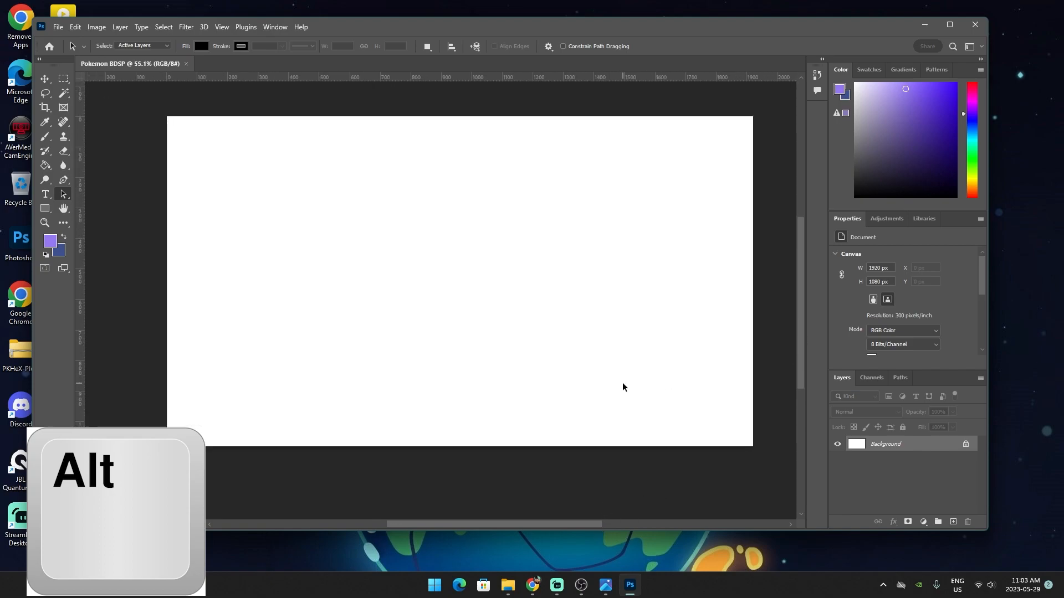
{"action": "mouse_move", "coordinate": [800, 344]}
{"action": "left_mouse_down"}
{"action": "mouse_move", "coordinate": [797, 329]}
{"action": "mouse_move", "coordinate": [793, 339]}
{"action": "left_mouse_up"}
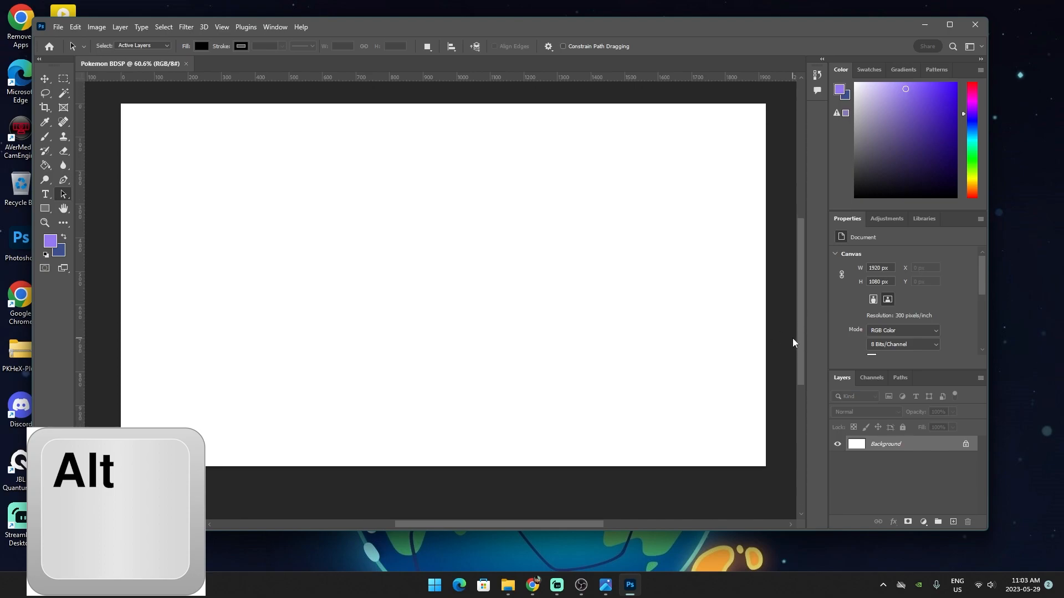
{"action": "scroll", "coordinate": [510, 524], "scroll_direction": "left", "scroll_amount": 1}
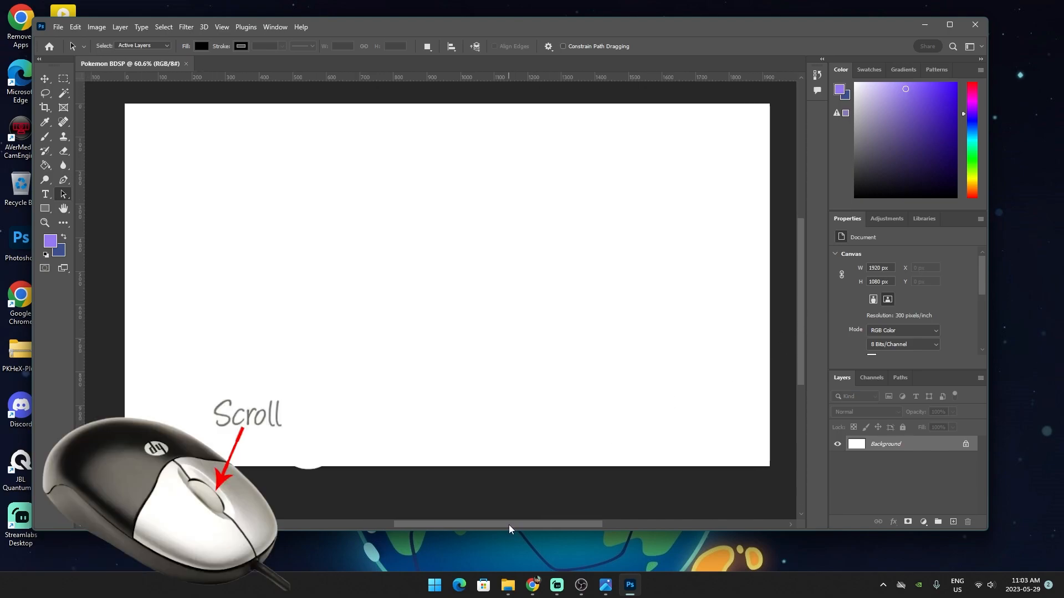
Unlock the Background layer to turn it into Layer 0, and accept the default layer style settings
{"action": "left_click", "coordinate": [966, 450]}
{"action": "double_click", "coordinate": [965, 450]}
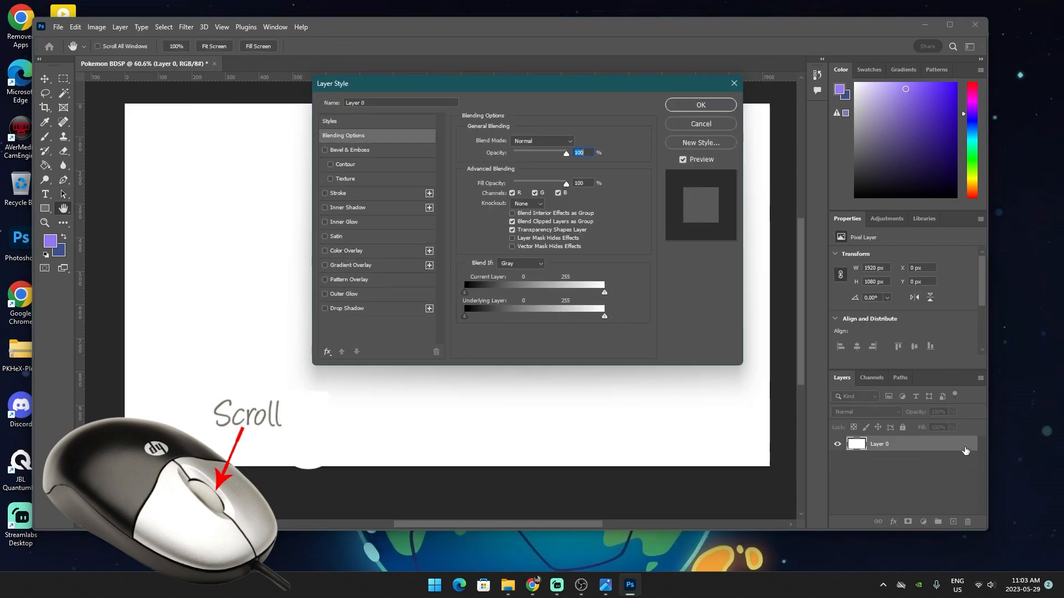
{"action": "left_click", "coordinate": [713, 106]}
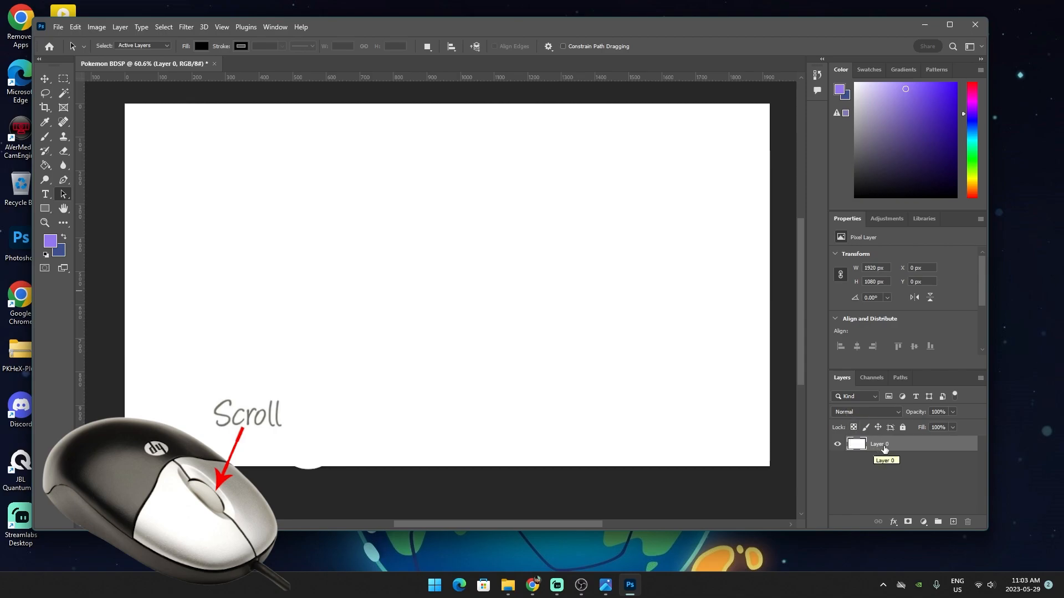
Duplicate Layer 0 several times below itself and delete the extra copies, keeping only "Layer 0 copy"
{"action": "left_click_drag", "start_coordinate": [884, 449], "coordinate": [882, 469]}
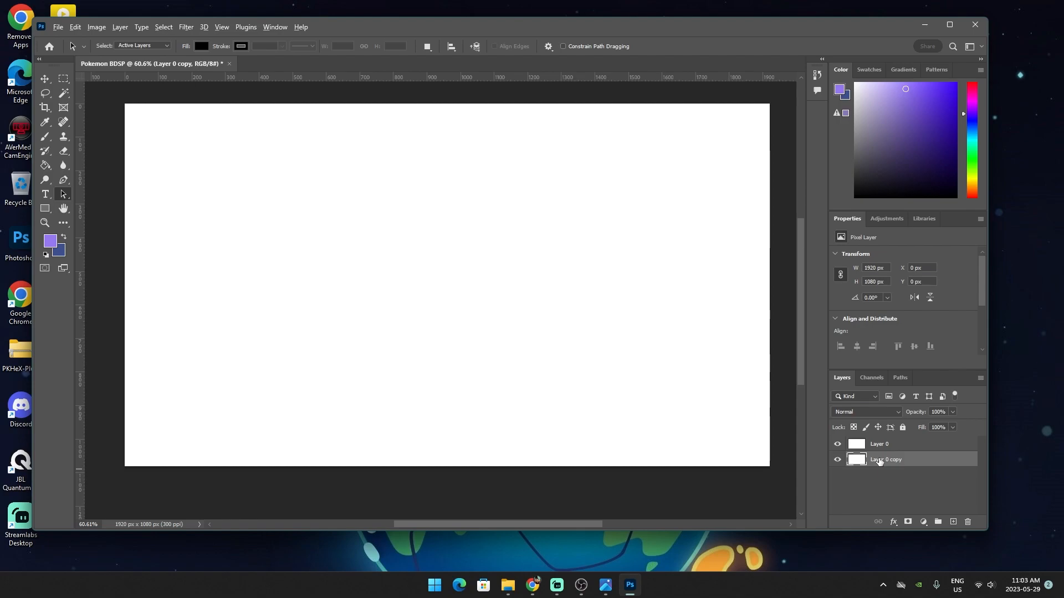
{"action": "left_click_drag", "start_coordinate": [879, 462], "coordinate": [880, 472]}
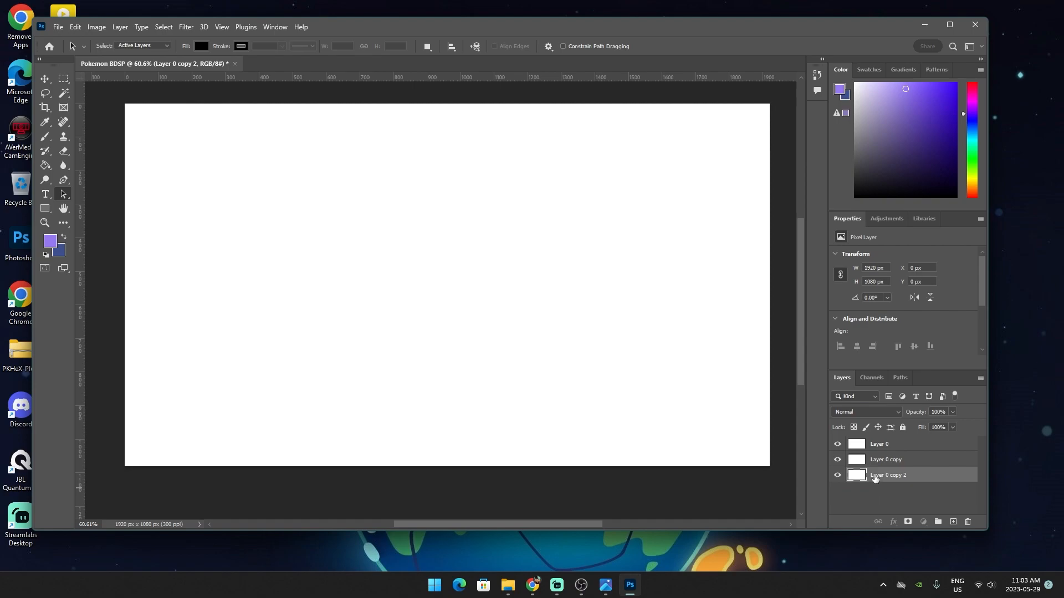
{"action": "left_click_drag", "start_coordinate": [875, 479], "coordinate": [877, 517]}
{"action": "scroll", "coordinate": [874, 515], "scroll_direction": "up", "scroll_amount": 1}
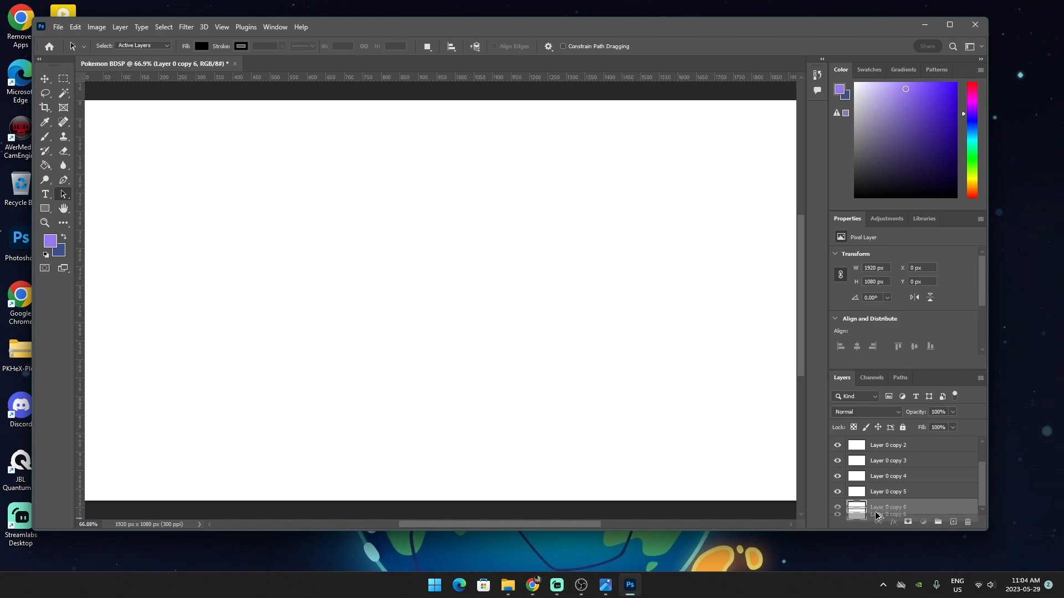
{"action": "left_click_drag", "start_coordinate": [876, 515], "coordinate": [875, 516]}
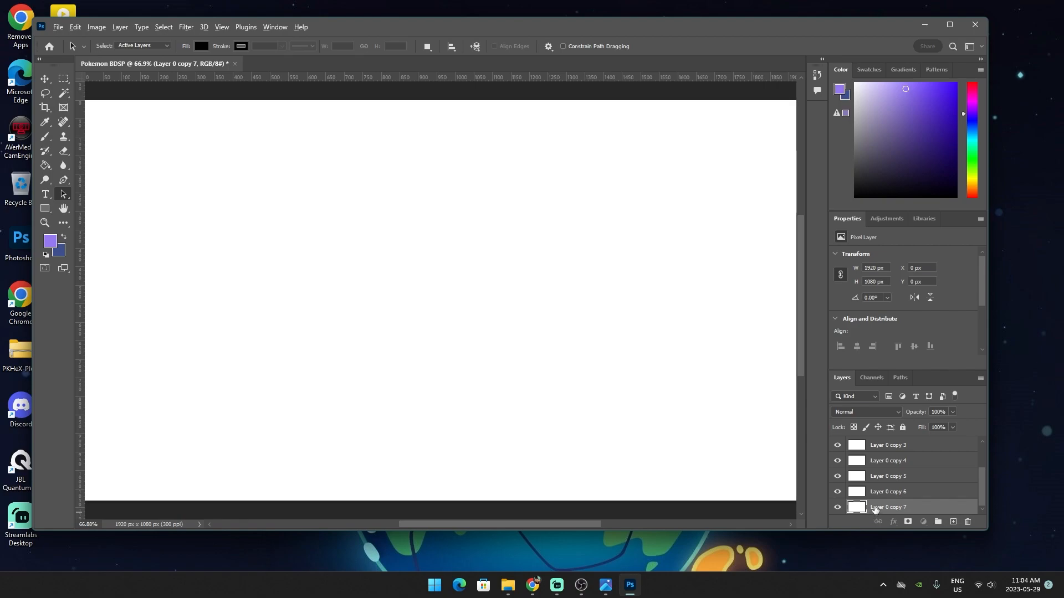
{"action": "left_click_drag", "start_coordinate": [875, 511], "coordinate": [876, 517]}
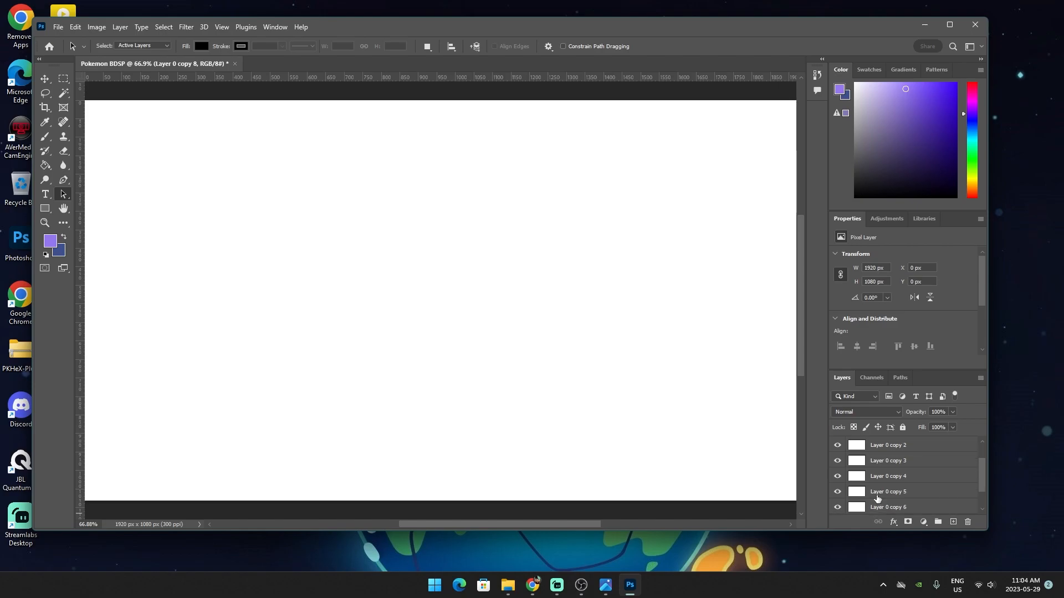
{"action": "right_click", "coordinate": [878, 507]}
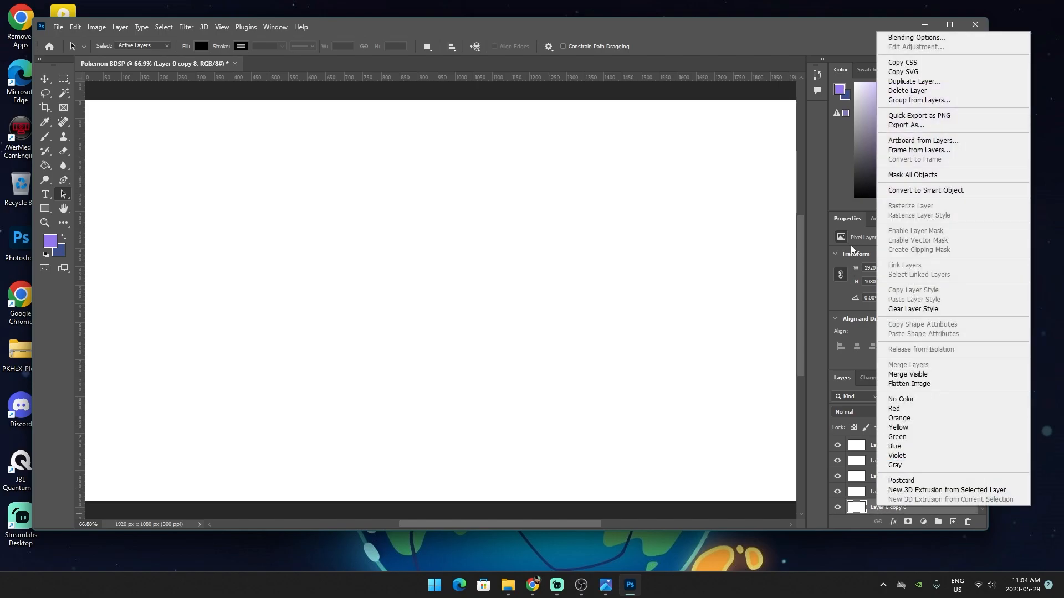
{"action": "left_click", "coordinate": [906, 91]}
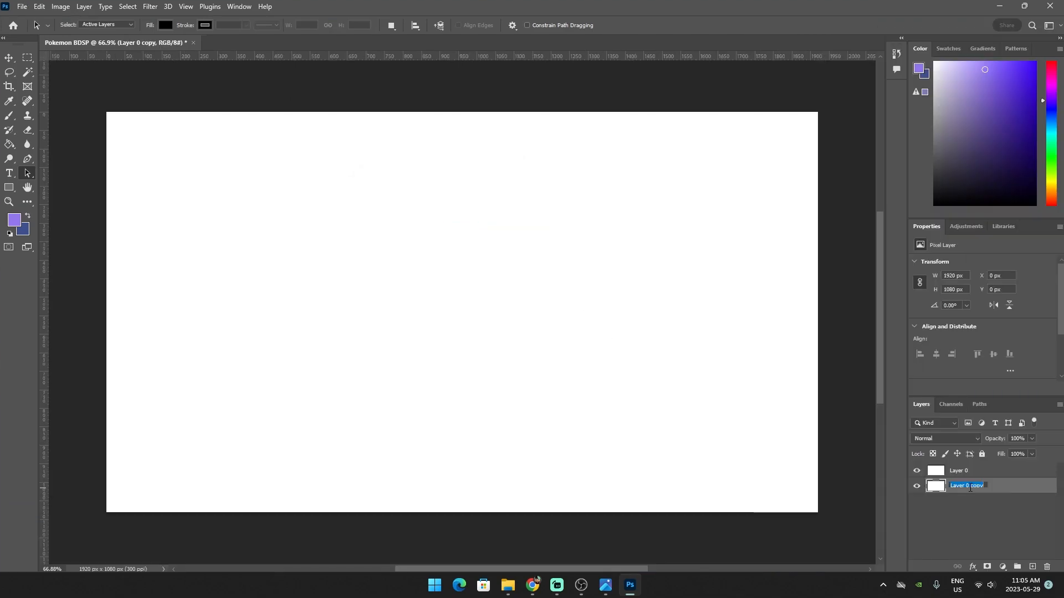
Rename Layer 0 as "Layer 1" and its copy as "Layer 2 copy"
{"action": "double_click", "coordinate": [969, 470]}
{"action": "left_click", "coordinate": [970, 471]}
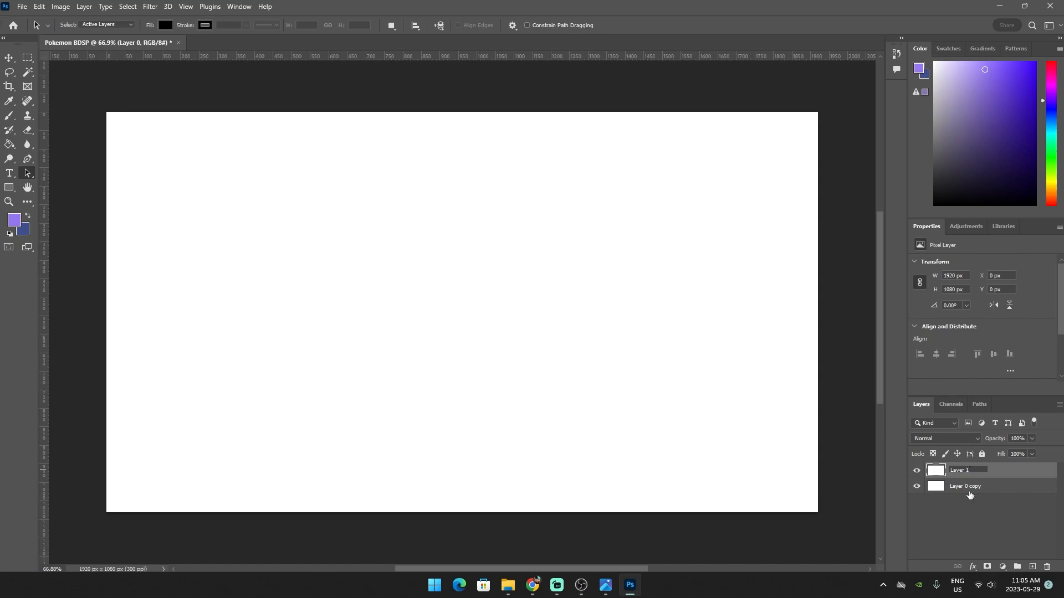
{"action": "double_click", "coordinate": [971, 485]}
{"action": "left_click", "coordinate": [970, 485]}
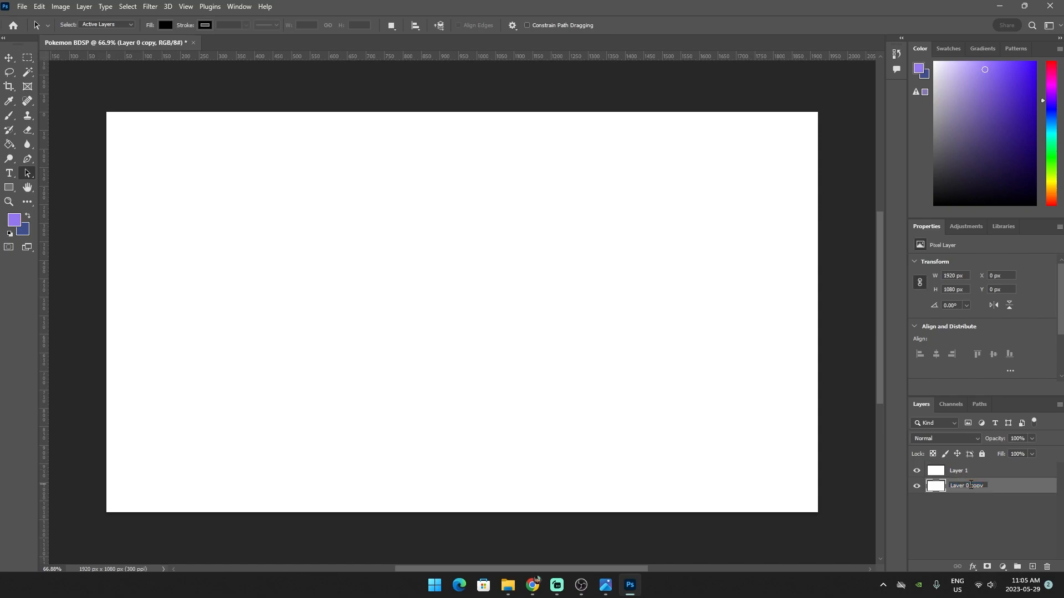
{"action": "key", "text": "BackSpace"}
{"action": "type", "text": "2"}
{"action": "left_click", "coordinate": [970, 507]}
{"action": "left_click", "coordinate": [972, 476]}
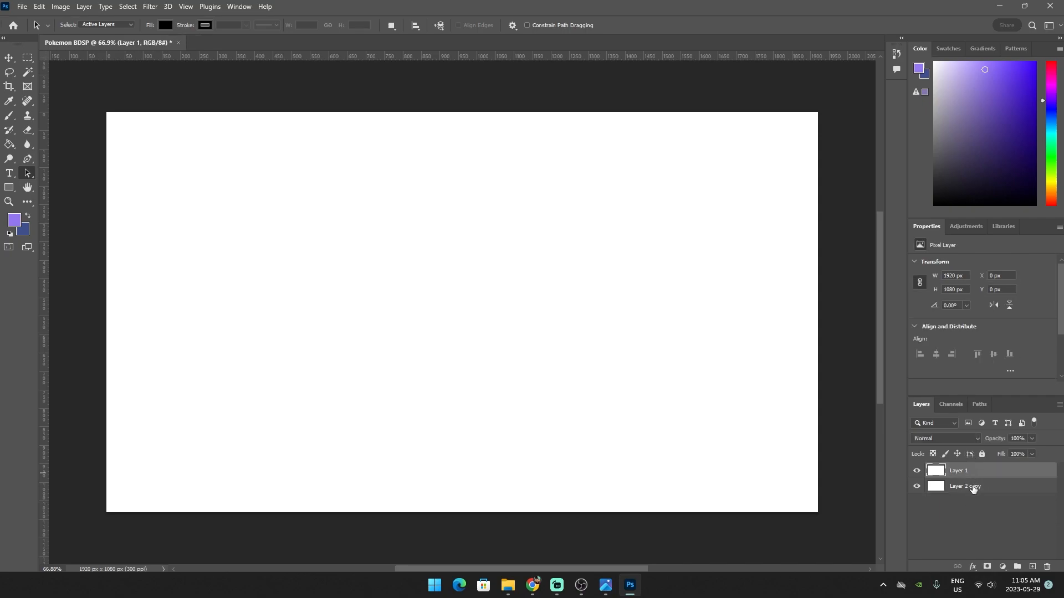
{"action": "left_click", "coordinate": [974, 487]}
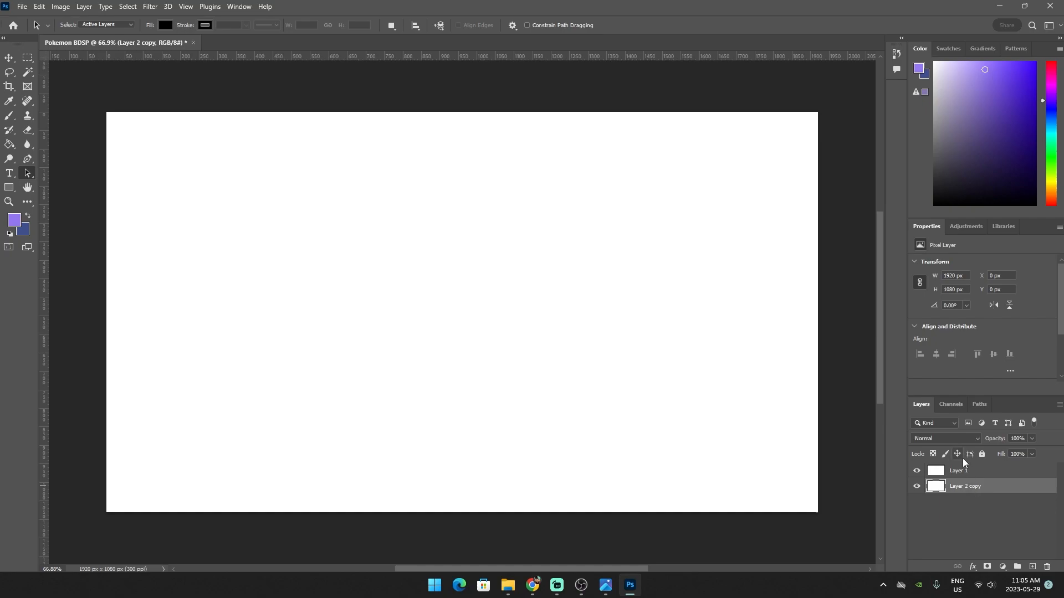
{"action": "double_click", "coordinate": [957, 472]}
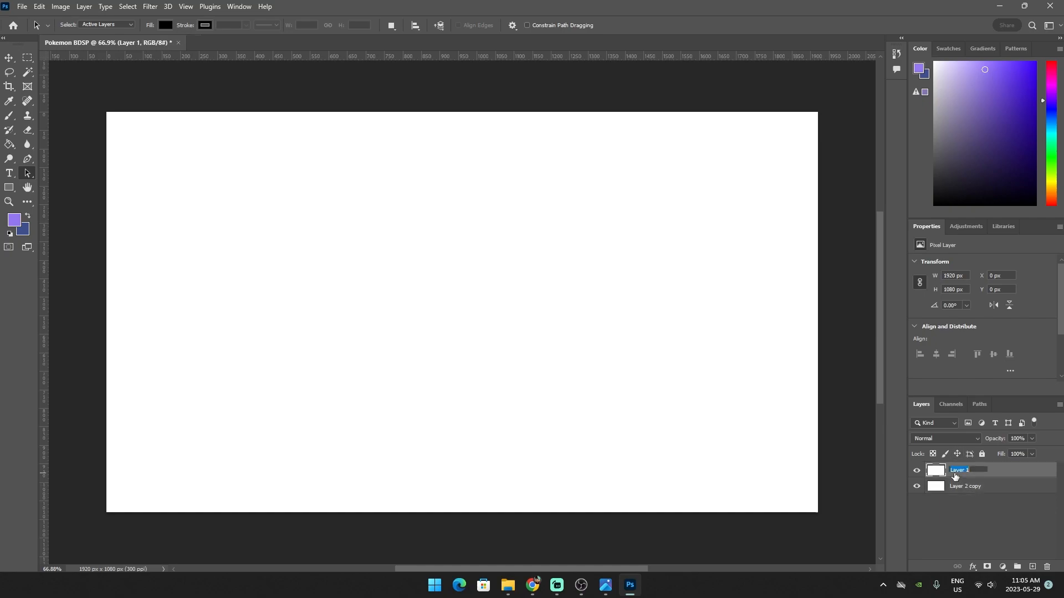
{"action": "left_click", "coordinate": [969, 487]}
{"action": "left_click", "coordinate": [954, 516]}
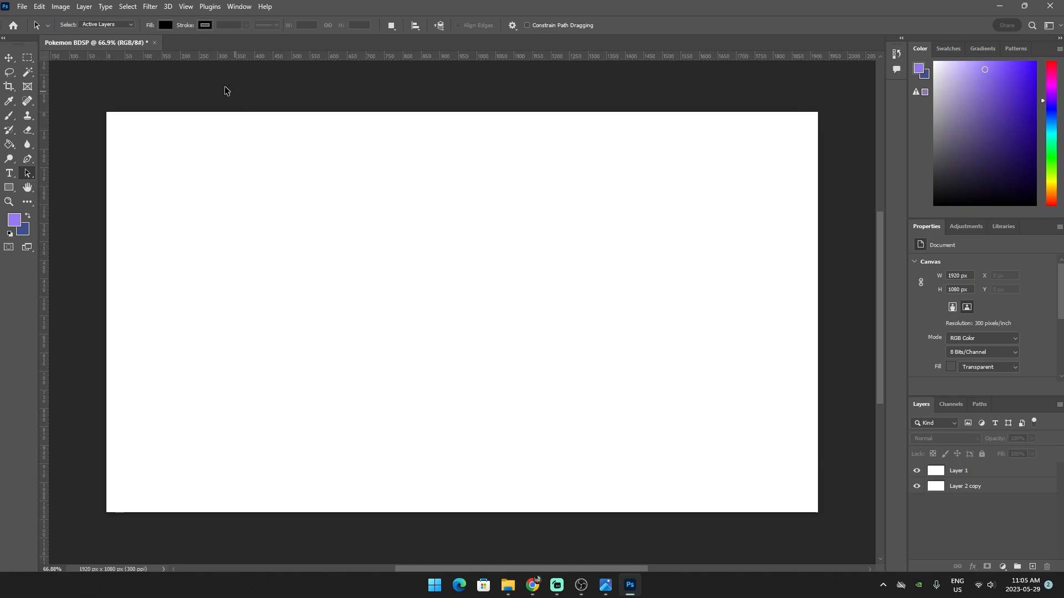
Try to open IMG_9435 from the Downloads folder with the Open As command, and dismiss the error
{"action": "left_click", "coordinate": [25, 7]}
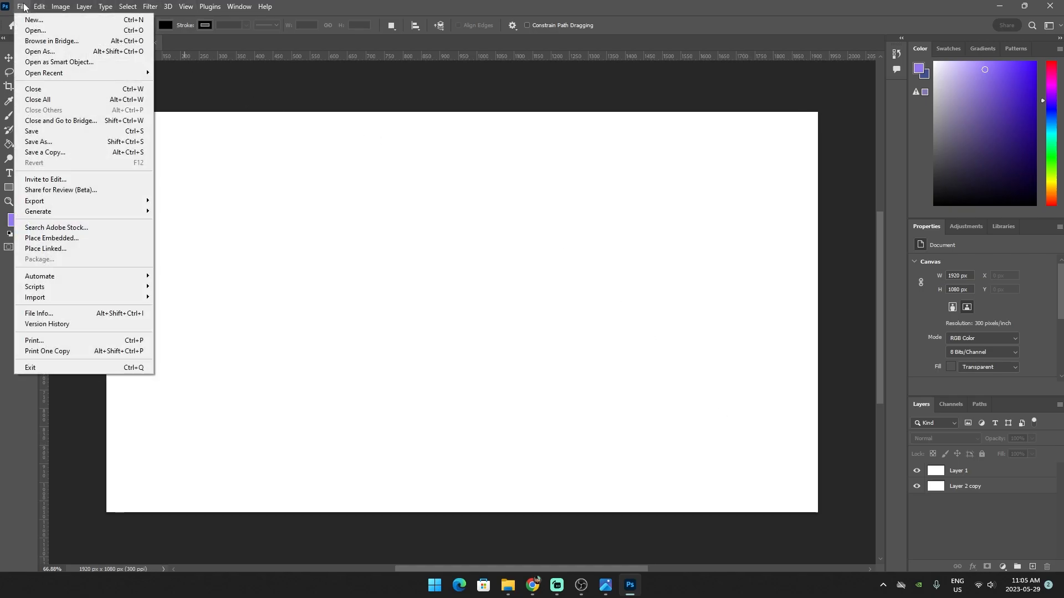
{"action": "left_click", "coordinate": [54, 51]}
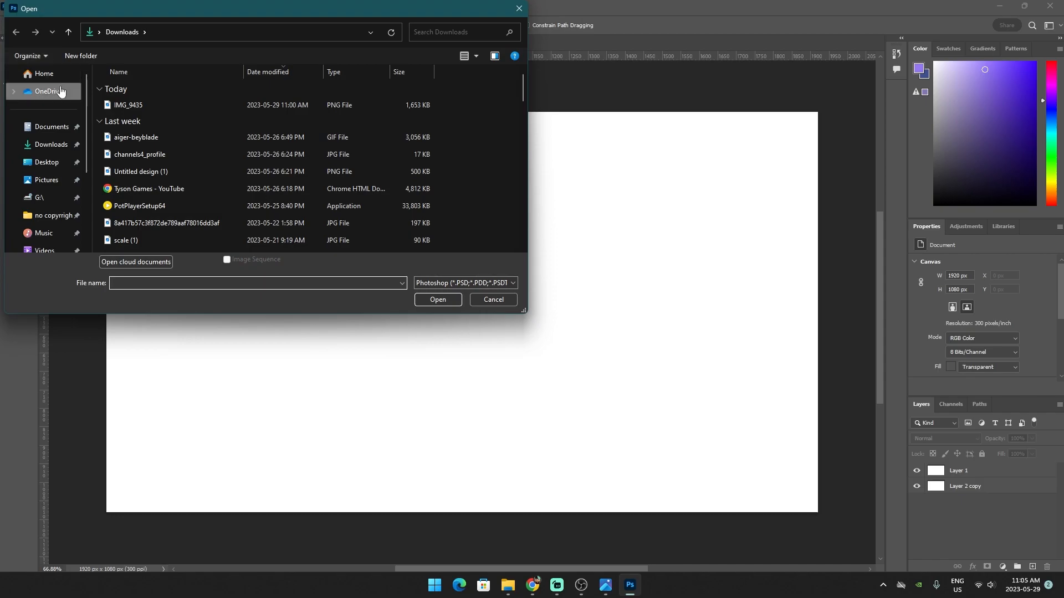
{"action": "left_click", "coordinate": [145, 109]}
{"action": "double_click", "coordinate": [144, 111]}
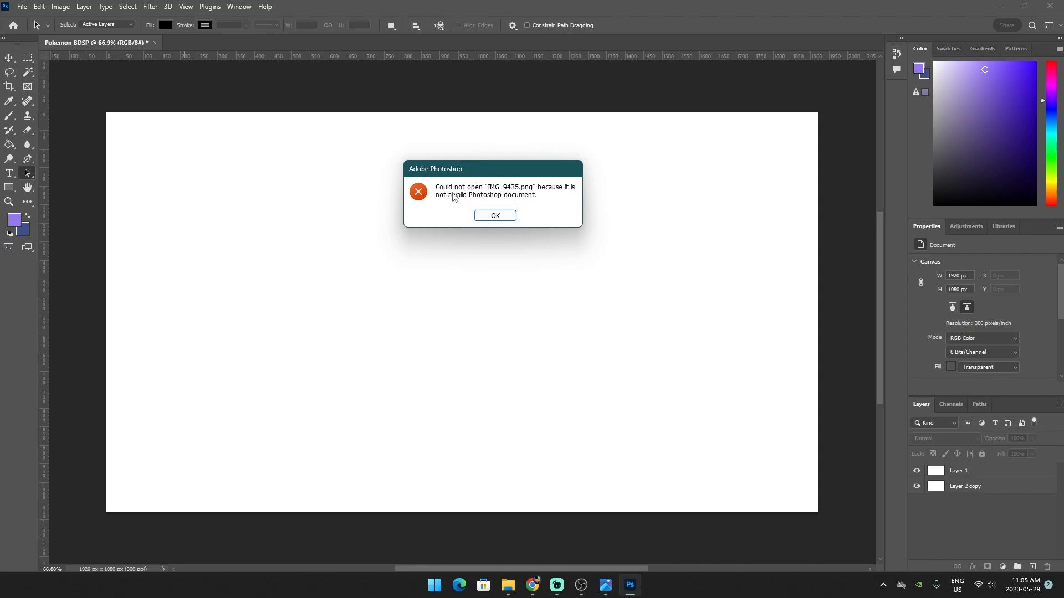
{"action": "left_click", "coordinate": [480, 216]}
Switch to the Canva design and check which commands are available for the placed game screenshot
{"action": "key", "text": "alt+Tab"}
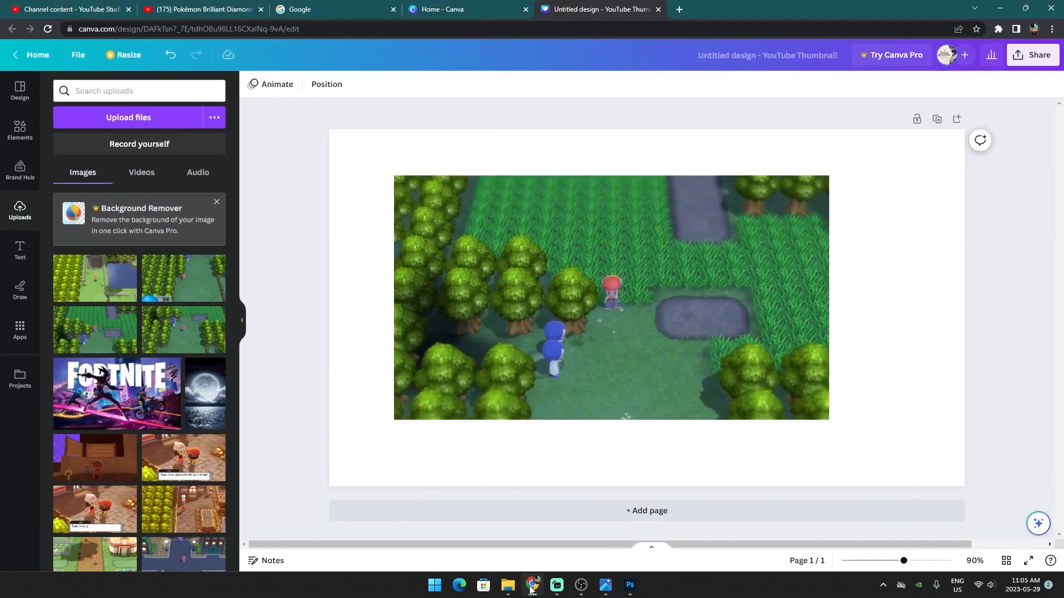
{"action": "right_click", "coordinate": [92, 329]}
{"action": "left_click", "coordinate": [485, 313]}
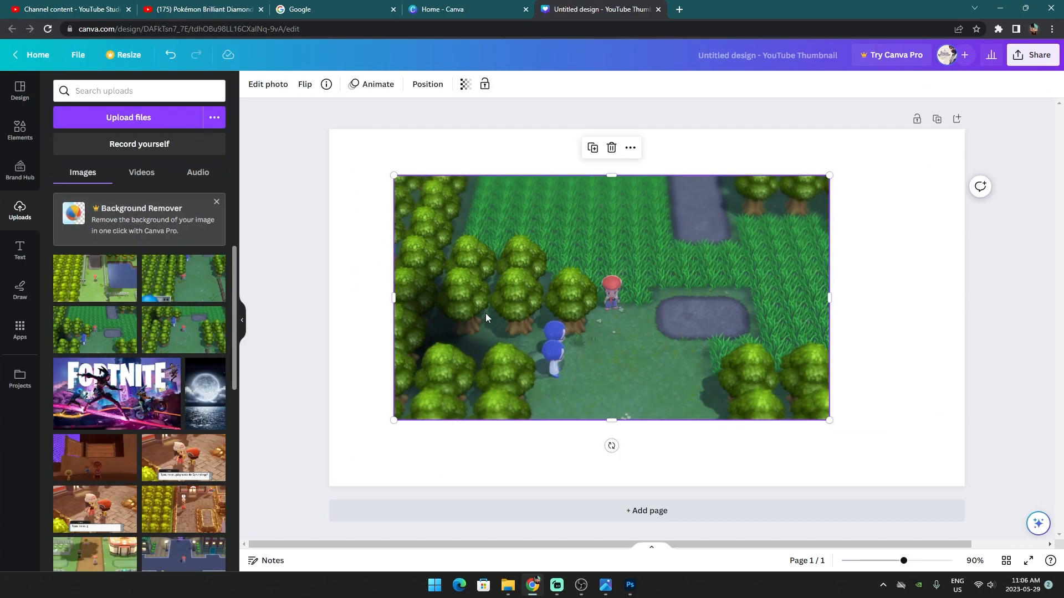
{"action": "right_click", "coordinate": [486, 316]}
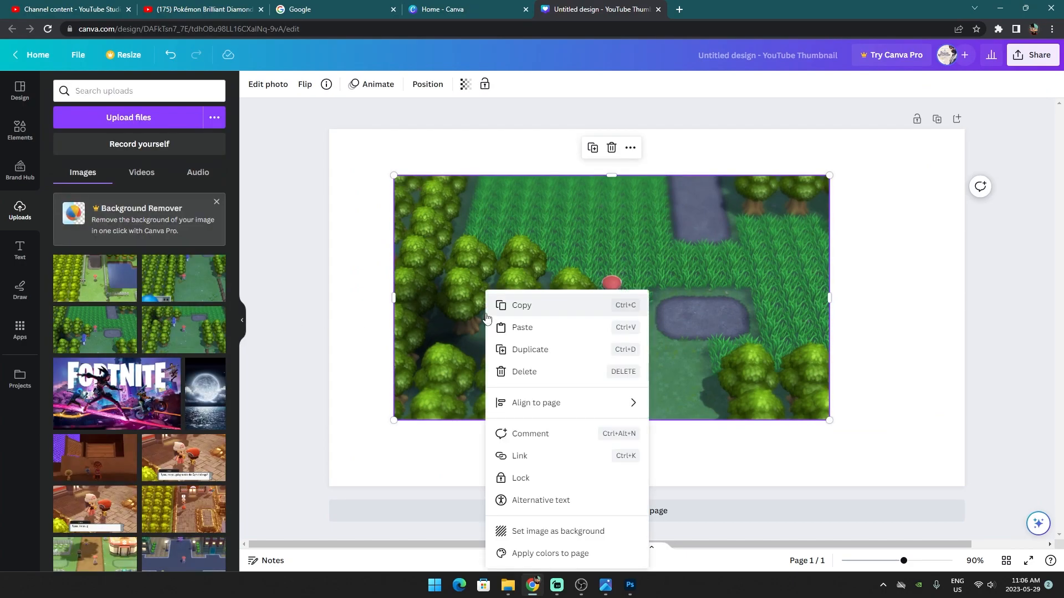
{"action": "left_click", "coordinate": [441, 324]}
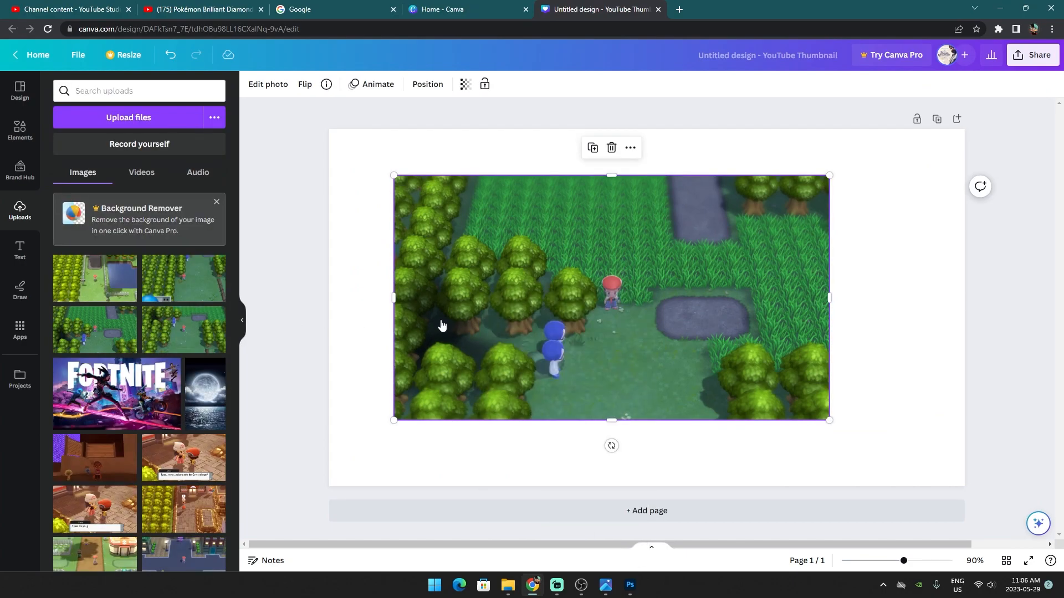
{"action": "right_click", "coordinate": [441, 321]}
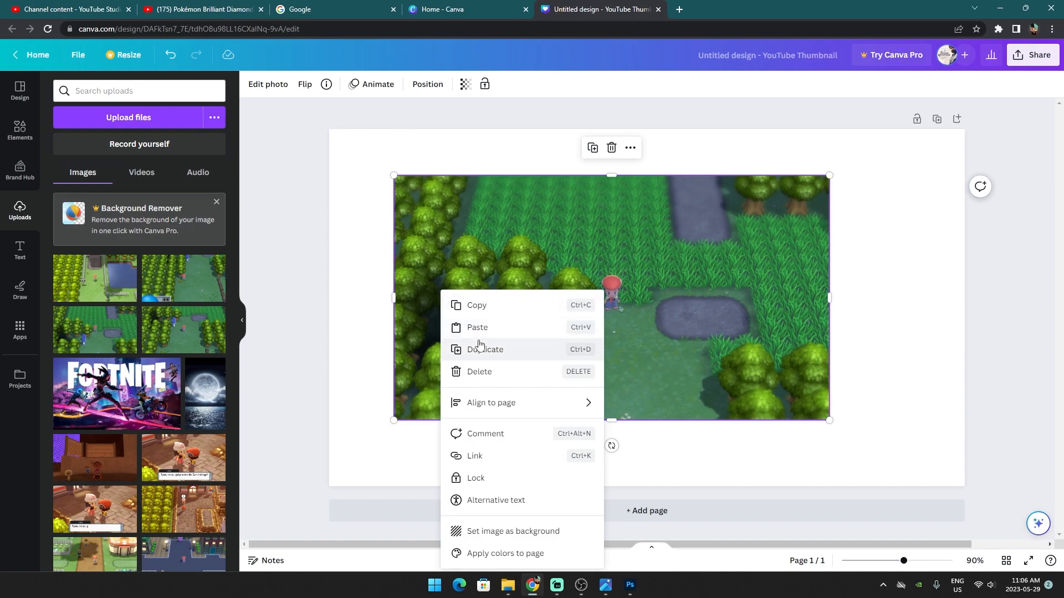
{"action": "left_click", "coordinate": [412, 307]}
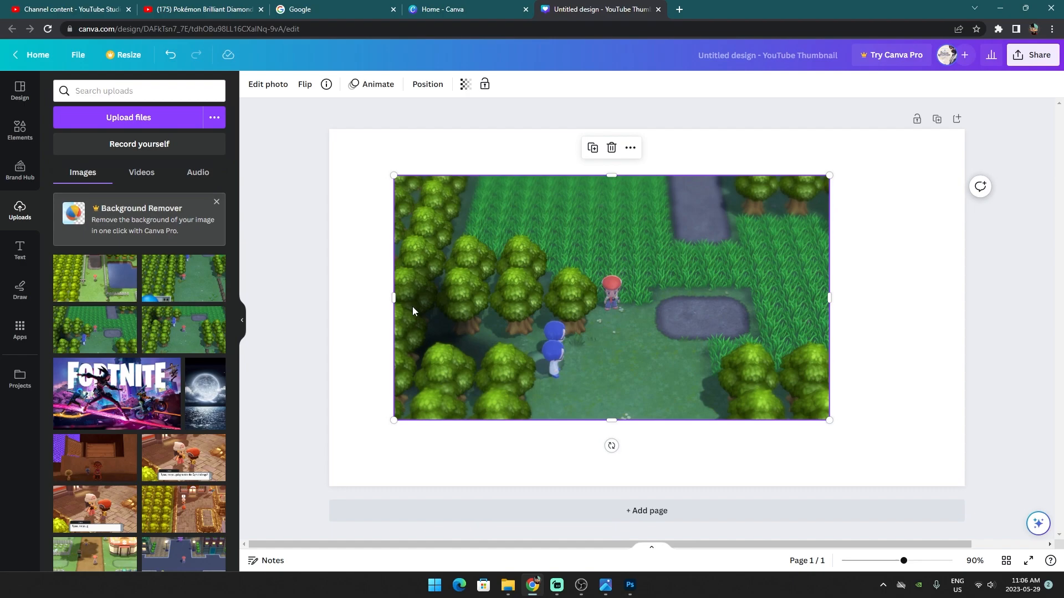
Try to copy the game screenshot from Canva and paste it onto Layer 1 of the Pokemon BDSP document in Photoshop
{"action": "left_click", "coordinate": [624, 593]}
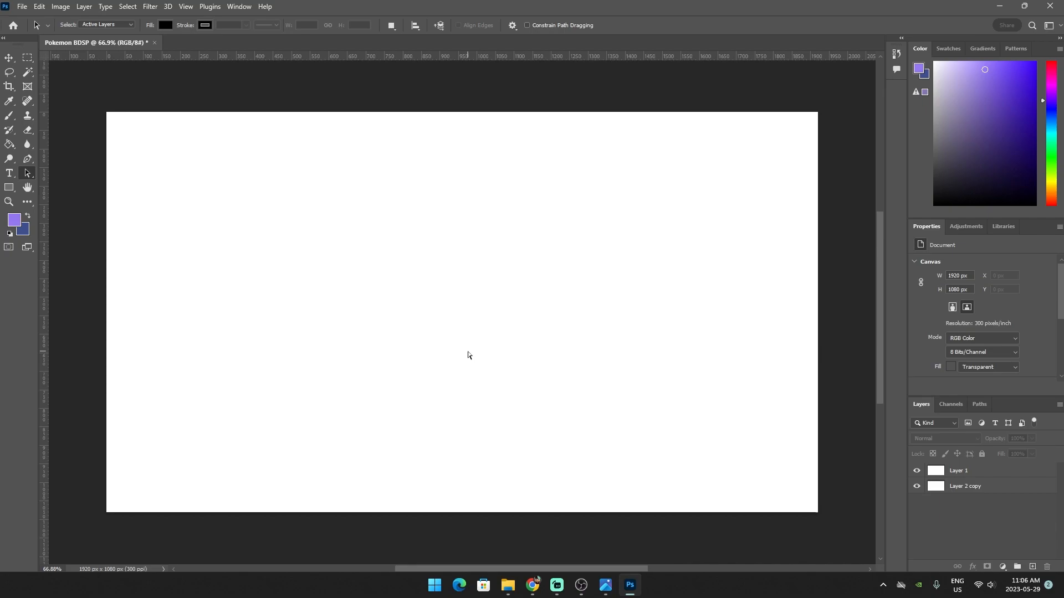
{"action": "left_click", "coordinate": [959, 477]}
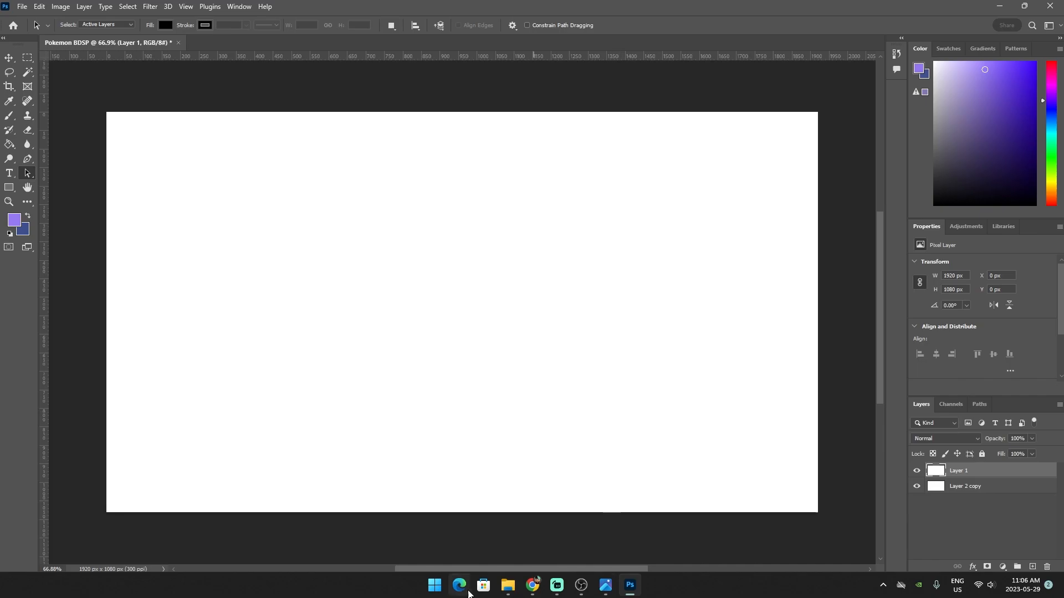
{"action": "left_click", "coordinate": [529, 590]}
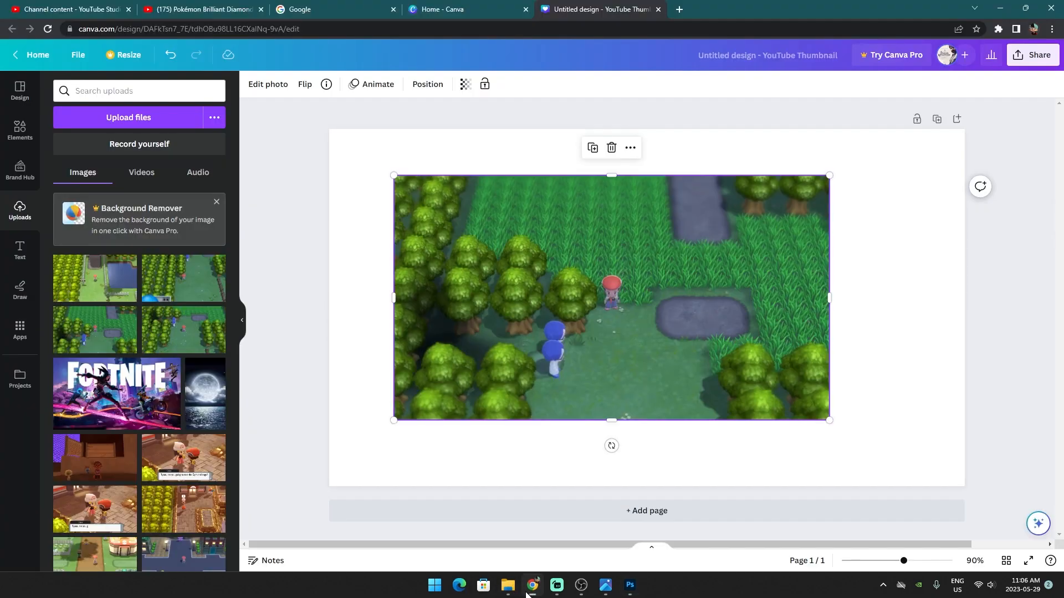
{"action": "right_click", "coordinate": [570, 278]}
{"action": "left_click", "coordinate": [582, 286]}
{"action": "left_click", "coordinate": [630, 585]}
{"action": "right_click", "coordinate": [632, 214]}
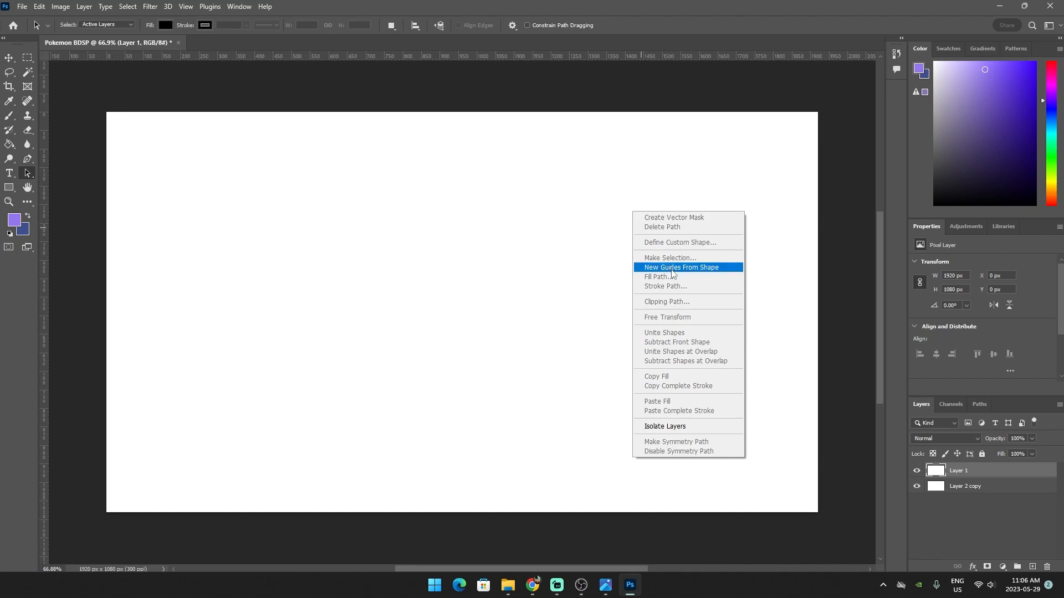
{"action": "left_click", "coordinate": [950, 470]}
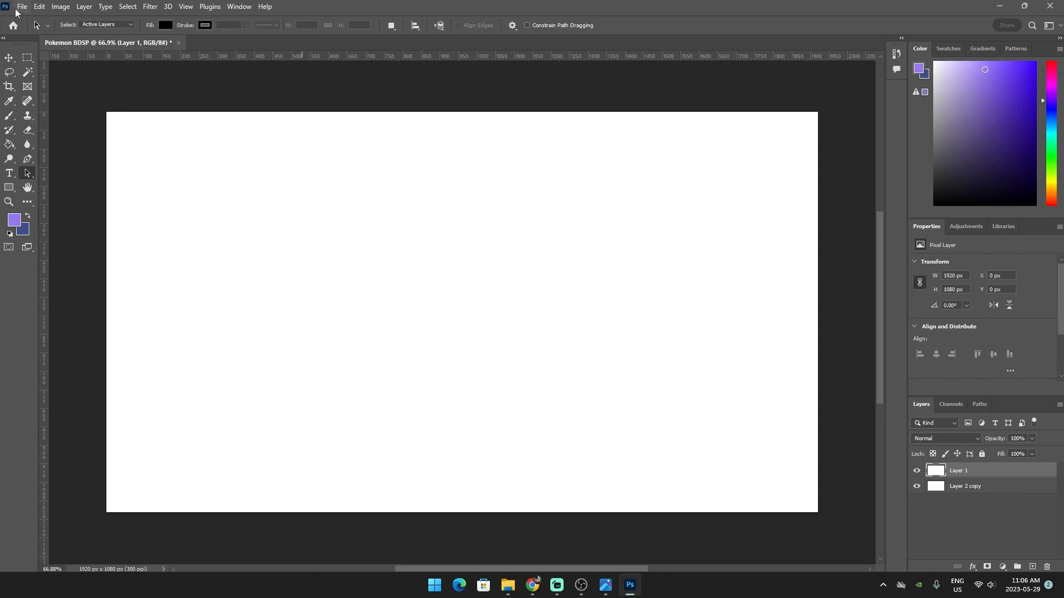
Open IMG_9435 from the Downloads folder as a separate document, and close it again
{"action": "left_click", "coordinate": [21, 7]}
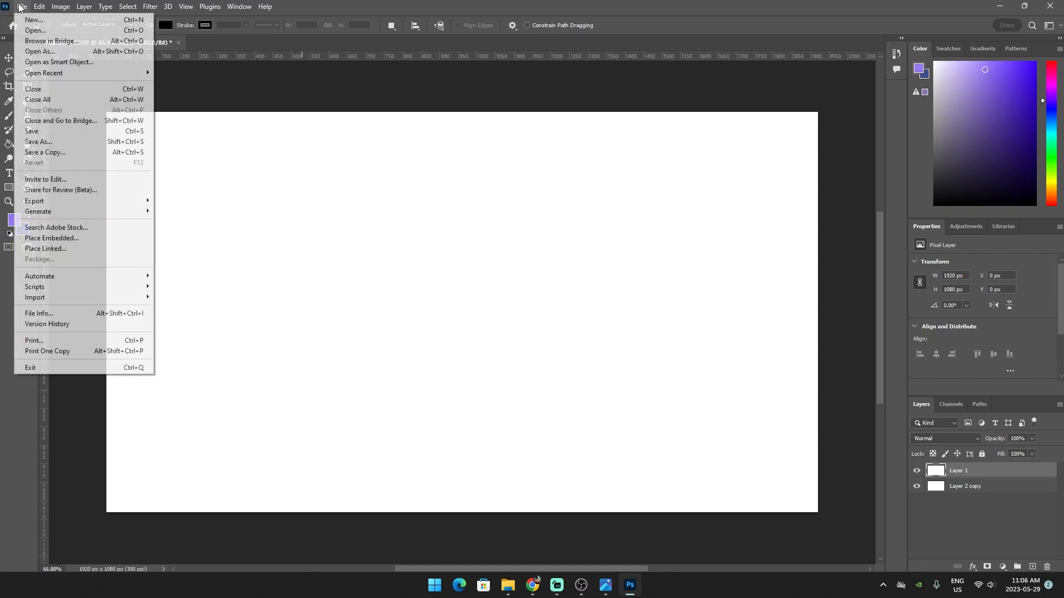
{"action": "left_click", "coordinate": [35, 31]}
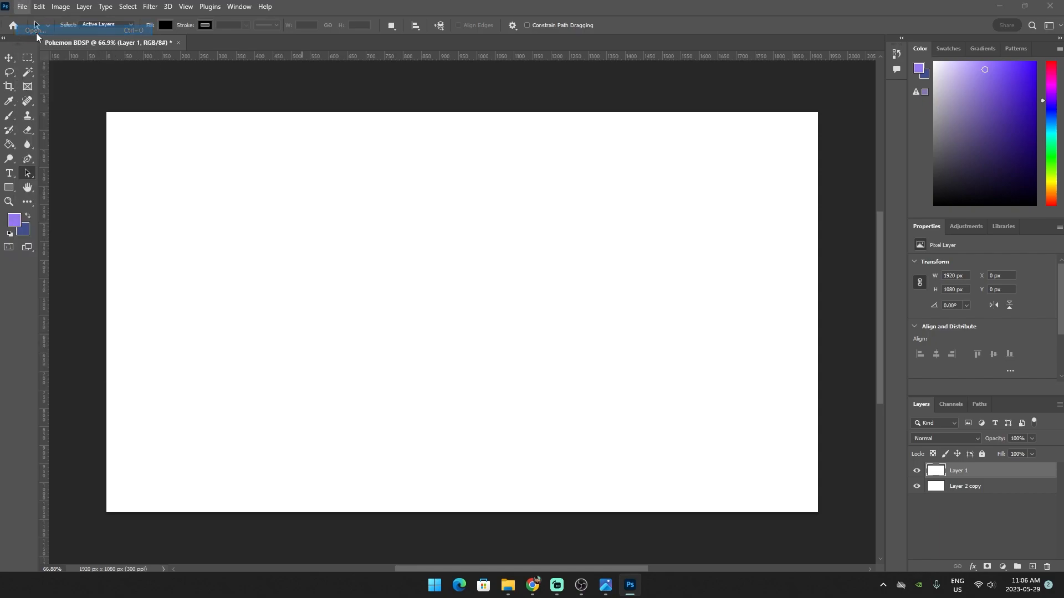
{"action": "double_click", "coordinate": [192, 111]}
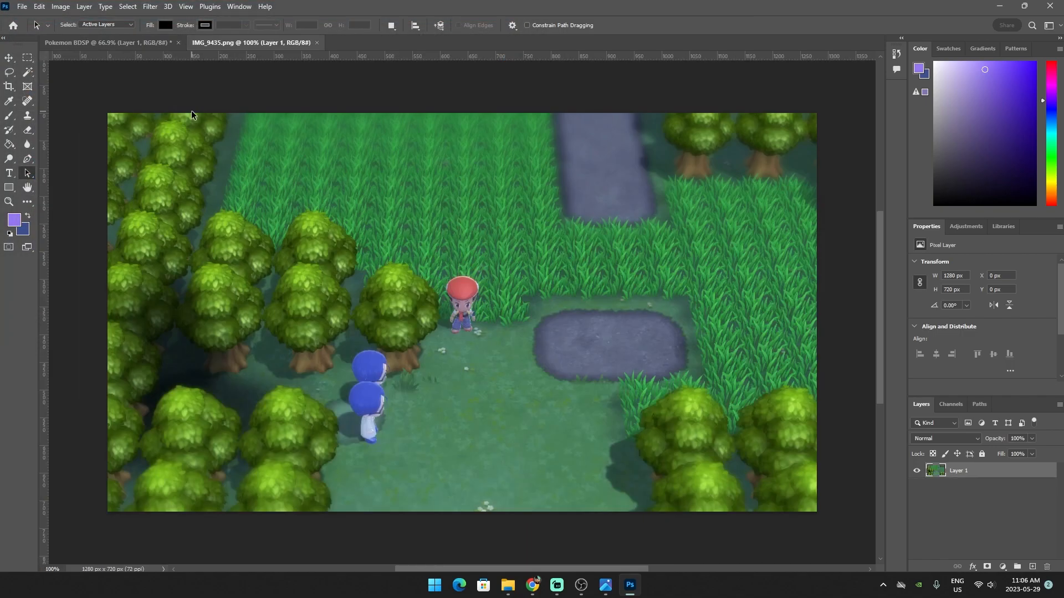
{"action": "left_click", "coordinate": [317, 42]}
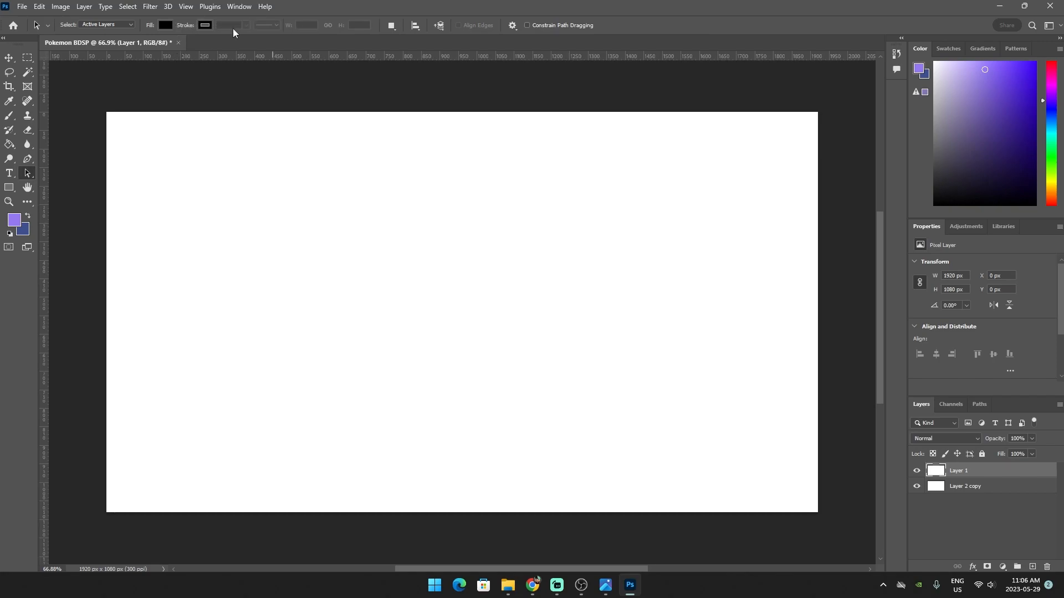
Examine the file formats offered by the Open As command, and cancel without opening a file
{"action": "left_click", "coordinate": [24, 7]}
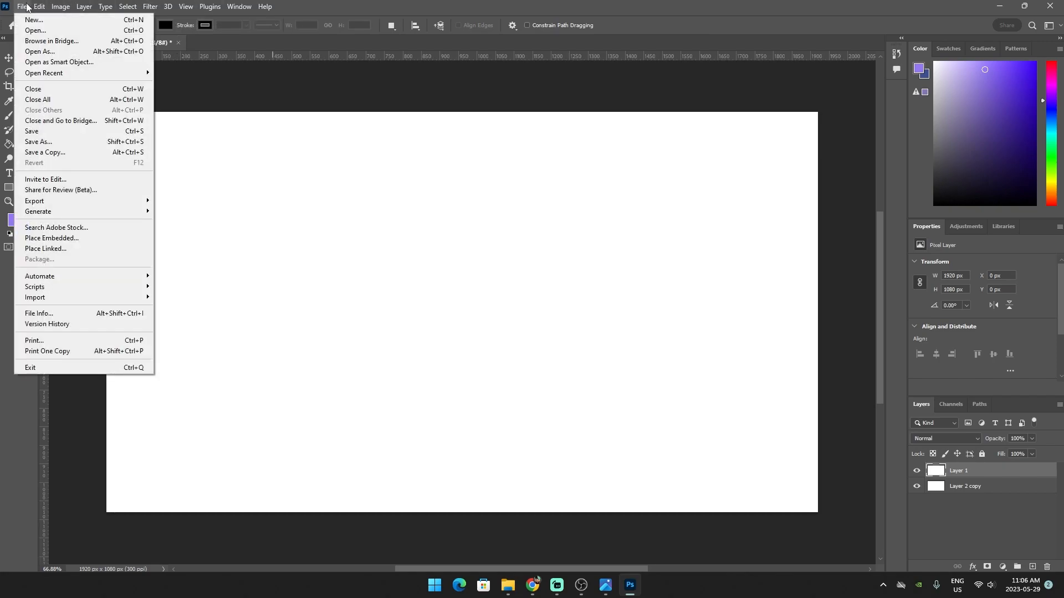
{"action": "left_click", "coordinate": [27, 6]}
{"action": "left_click", "coordinate": [25, 7]}
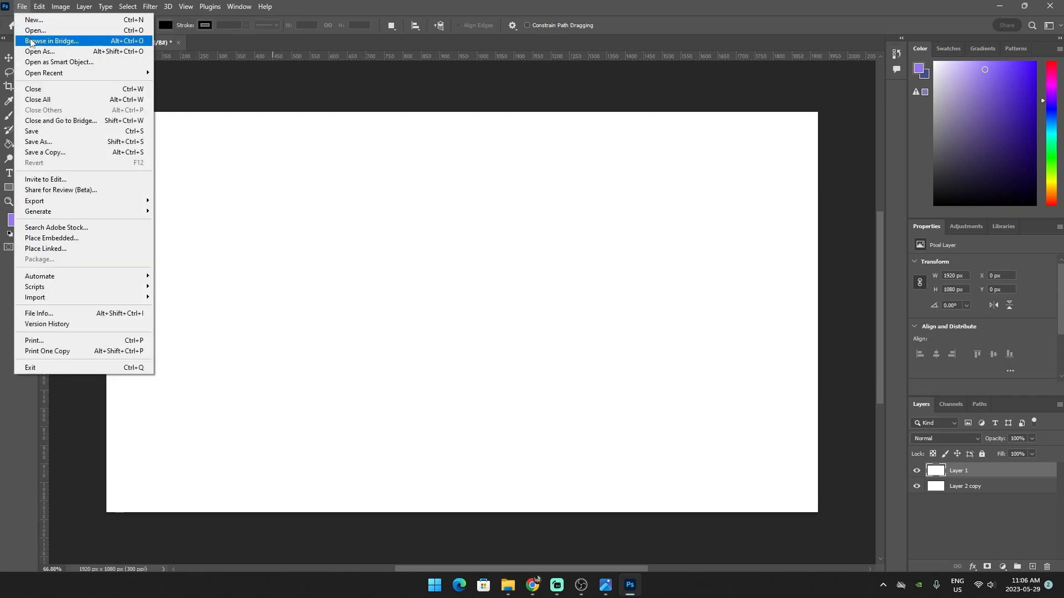
{"action": "left_click", "coordinate": [40, 52]}
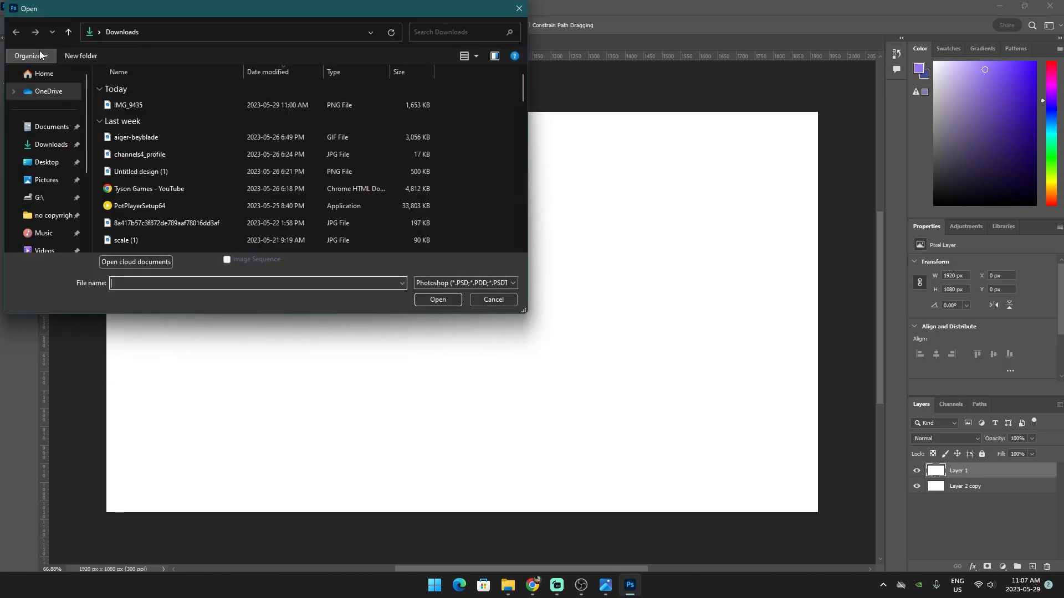
{"action": "left_click", "coordinate": [420, 283]}
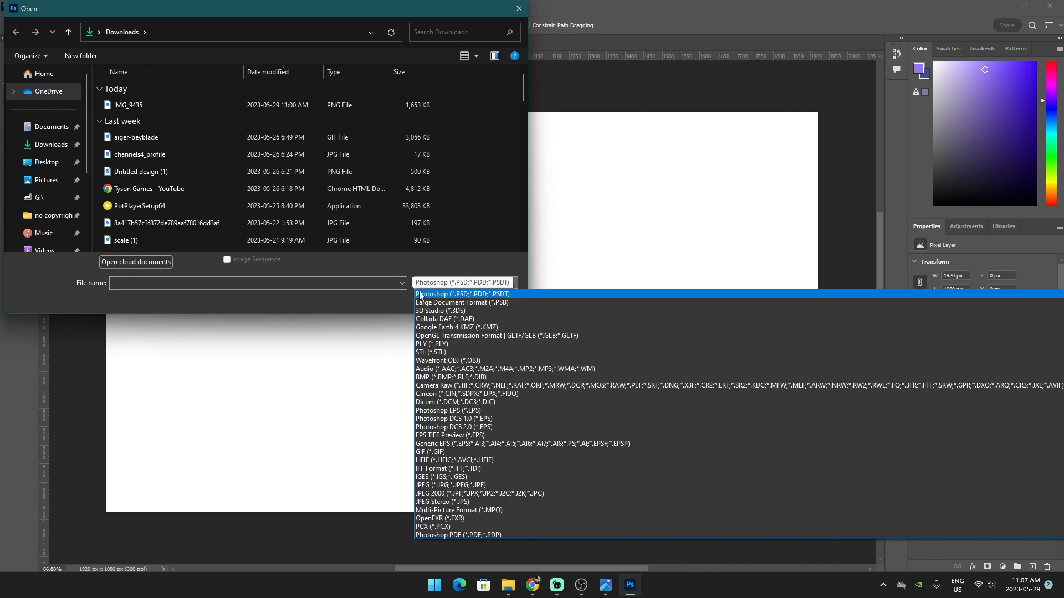
{"action": "scroll", "coordinate": [482, 491], "scroll_direction": "down", "scroll_amount": 5}
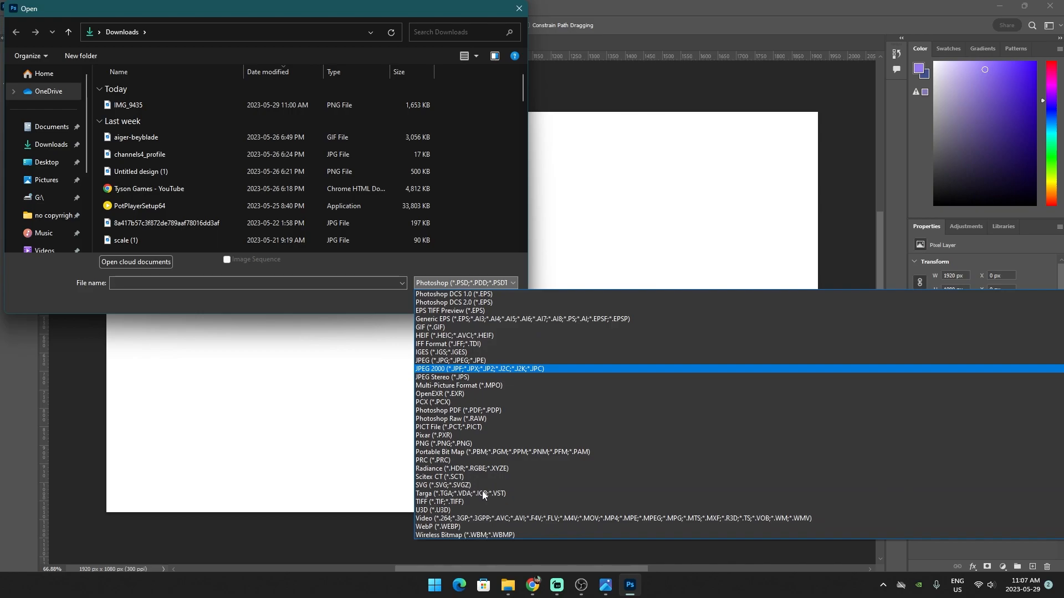
{"action": "scroll", "coordinate": [482, 491], "scroll_direction": "up", "scroll_amount": 5}
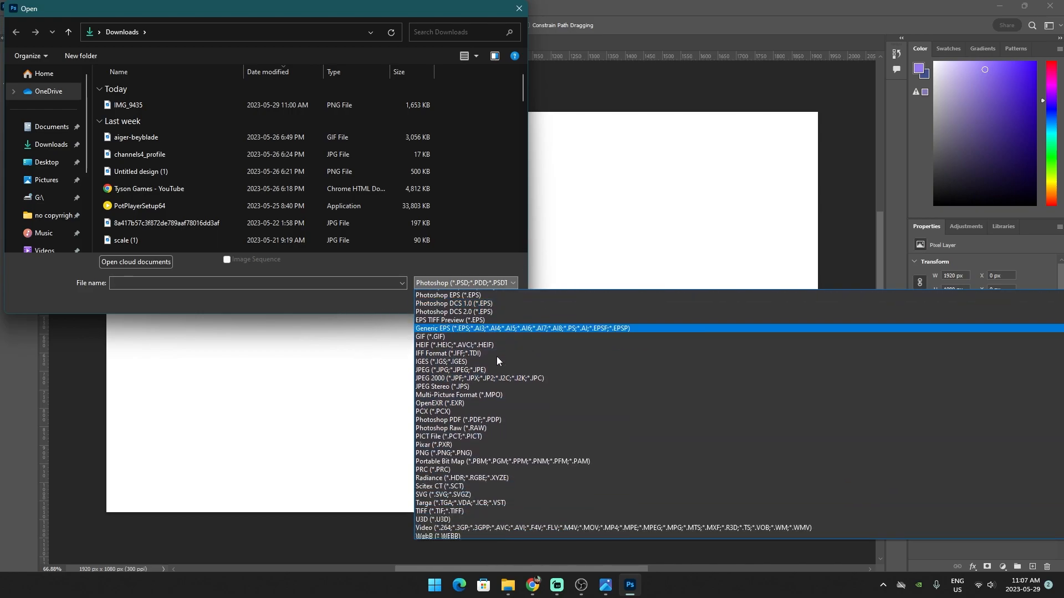
{"action": "left_click", "coordinate": [258, 288]}
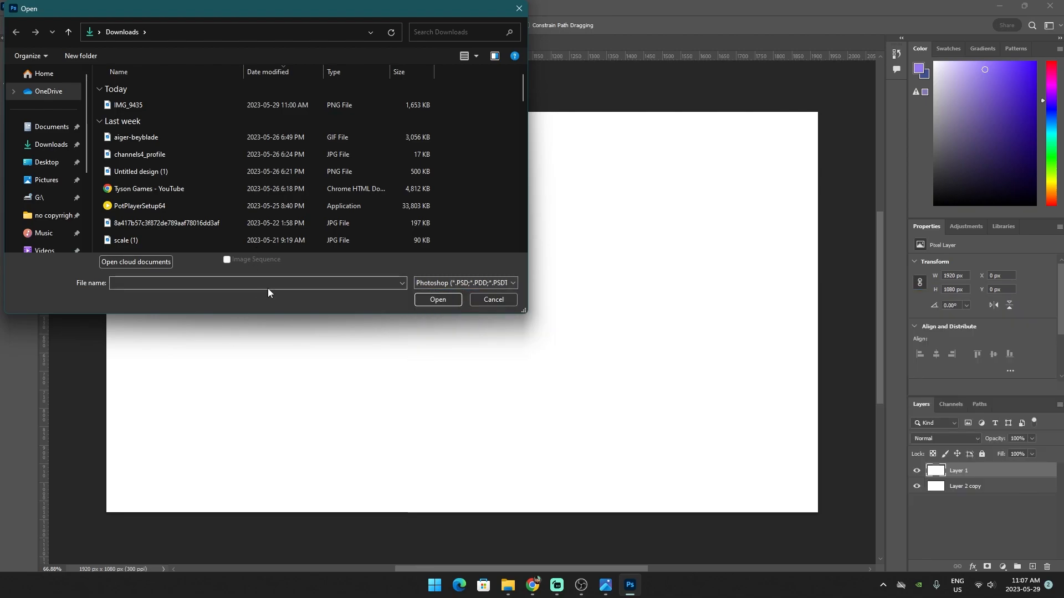
{"action": "left_click", "coordinate": [483, 301]}
Open the IMG_9435 PNG from the Downloads folder with the regular Open command
{"action": "left_click", "coordinate": [25, 7]}
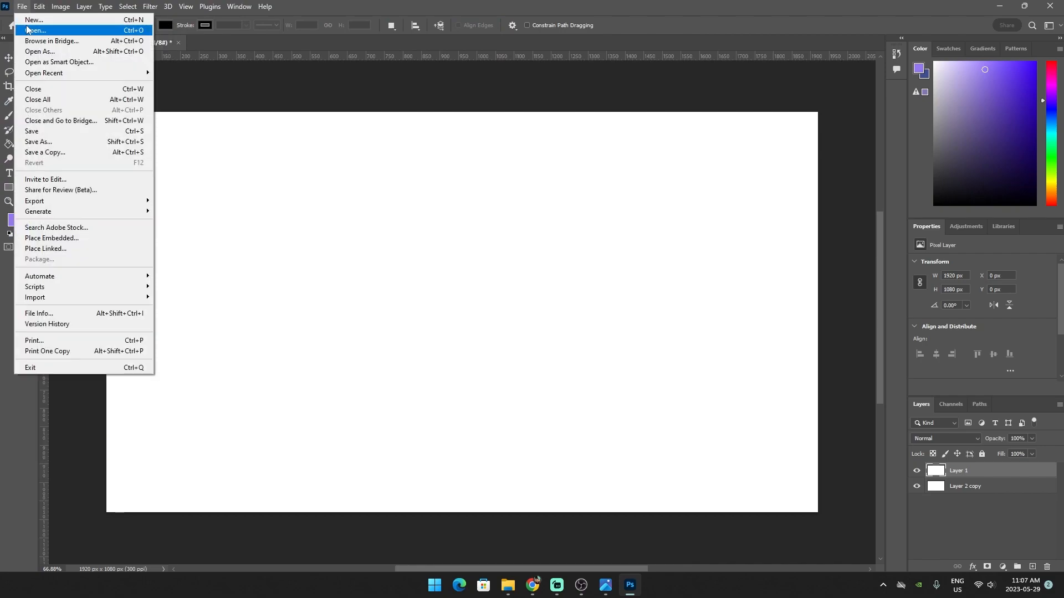
{"action": "left_click", "coordinate": [26, 30]}
{"action": "left_click", "coordinate": [149, 107]}
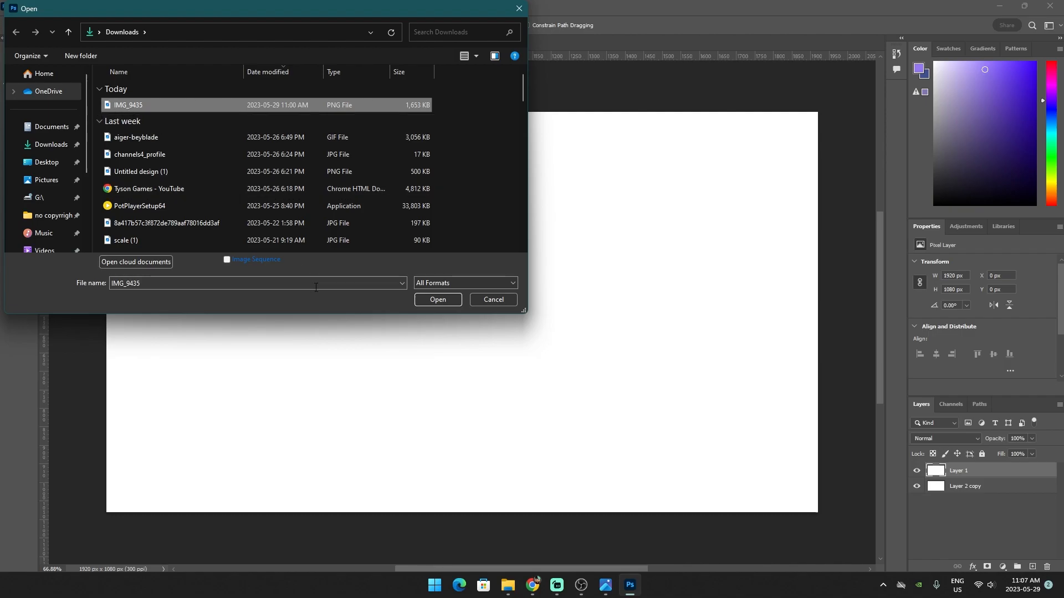
{"action": "left_click", "coordinate": [430, 297]}
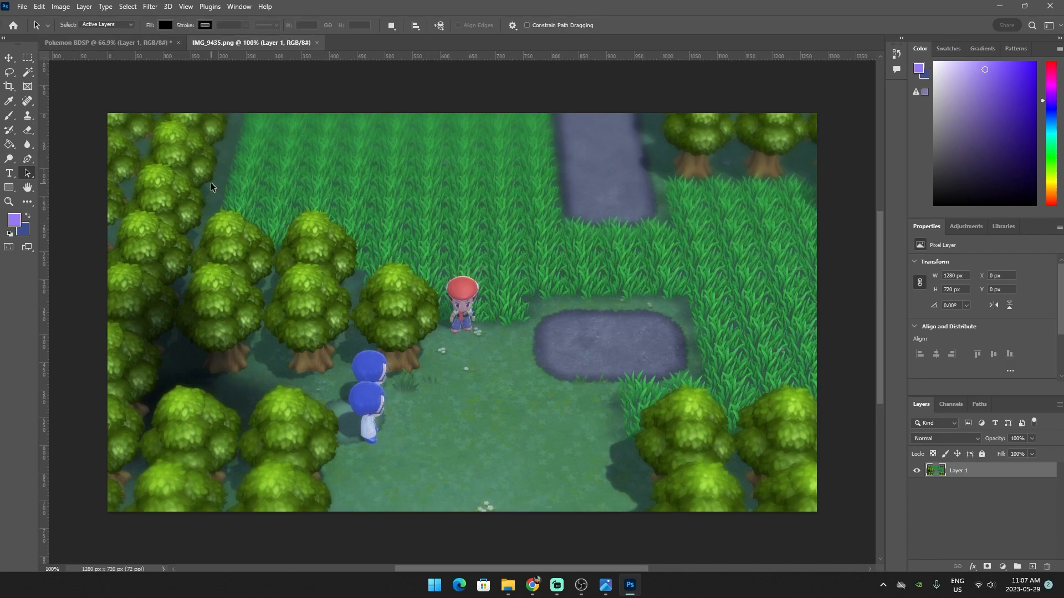
Try enlarging the screenshot layer to about 100.16% with Free Transform, and discard the scaling
{"action": "key", "text": "ctrl+t"}
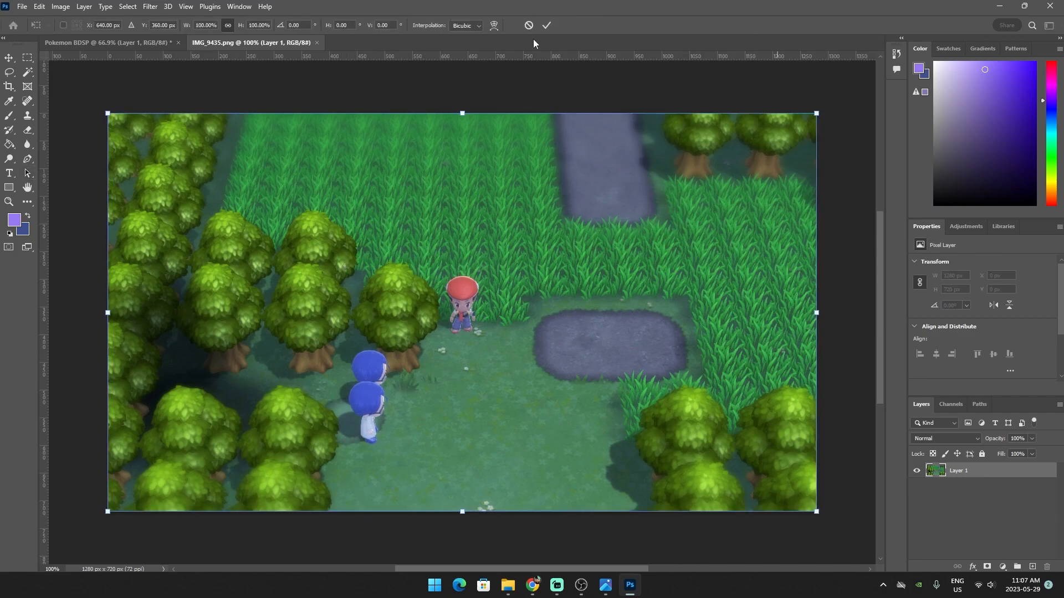
{"action": "left_click", "coordinate": [547, 26]}
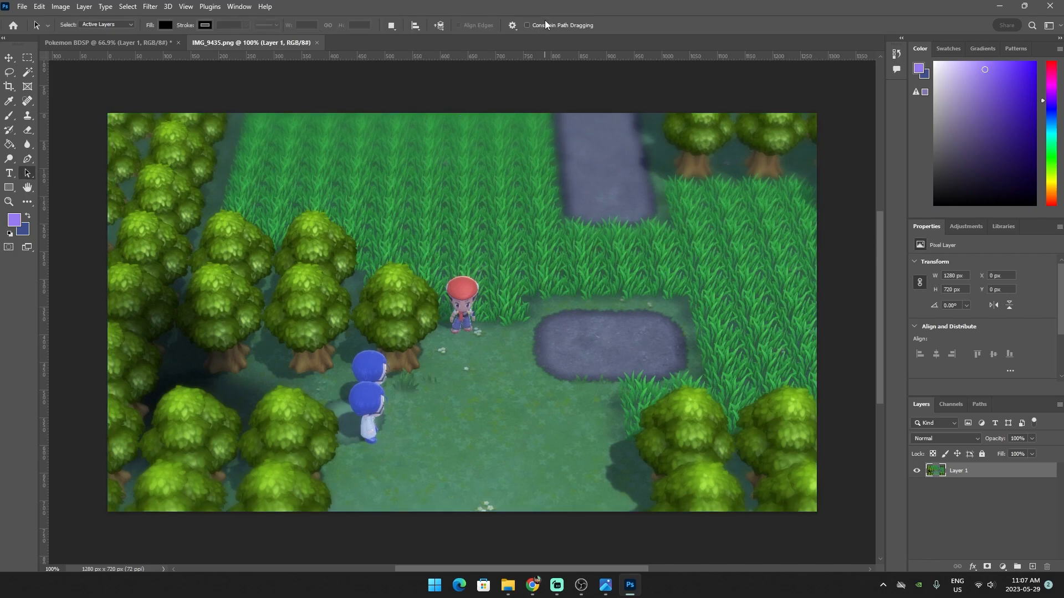
{"action": "key", "text": "ctrl+t"}
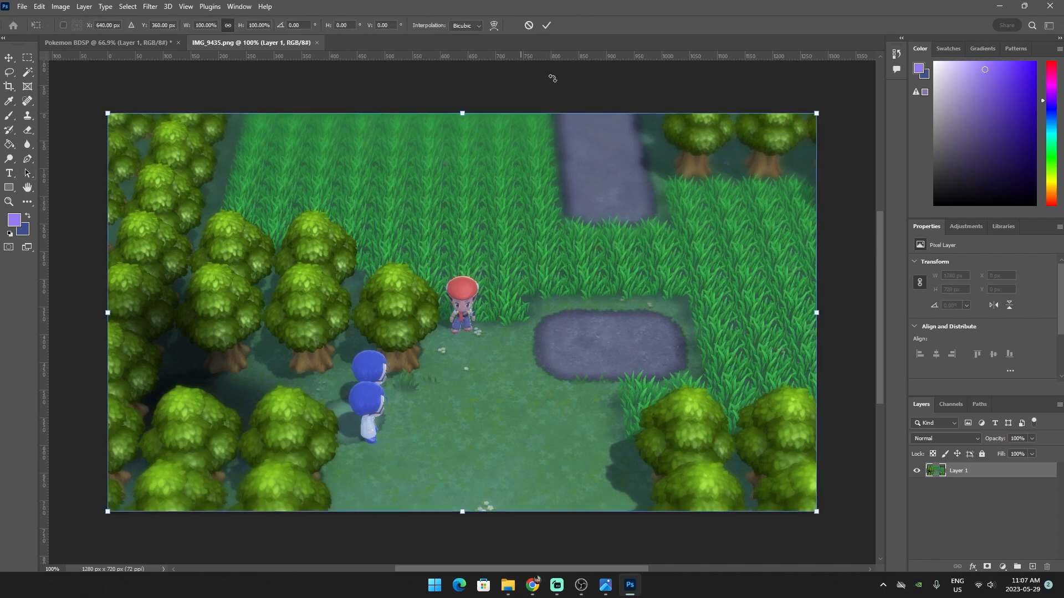
{"action": "mouse_move", "coordinate": [815, 513]}
{"action": "left_mouse_down"}
{"action": "mouse_move", "coordinate": [801, 502]}
{"action": "mouse_move", "coordinate": [816, 515]}
{"action": "left_mouse_up"}
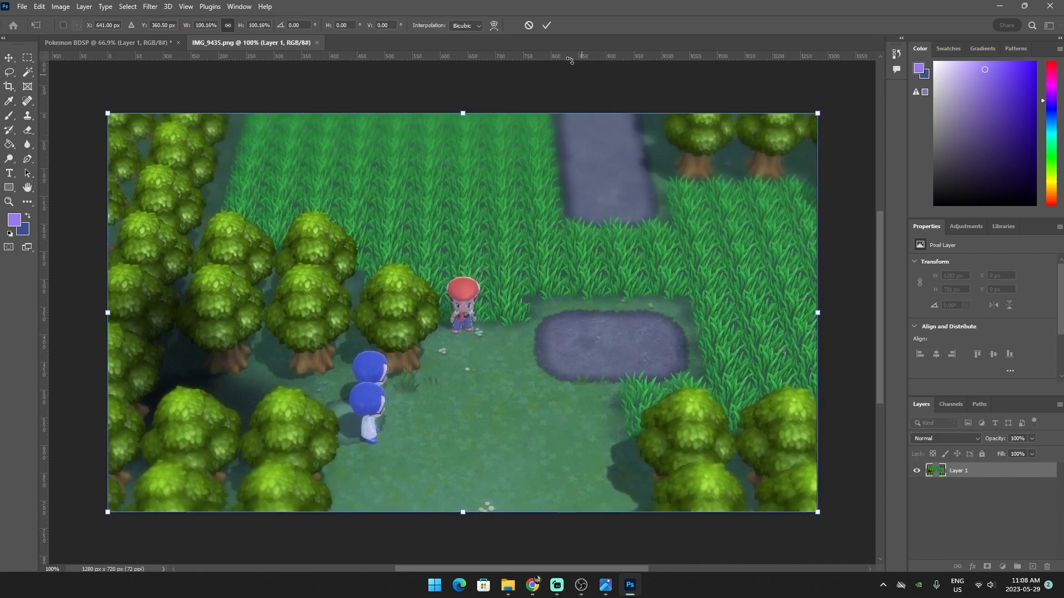
{"action": "left_click", "coordinate": [529, 25]}
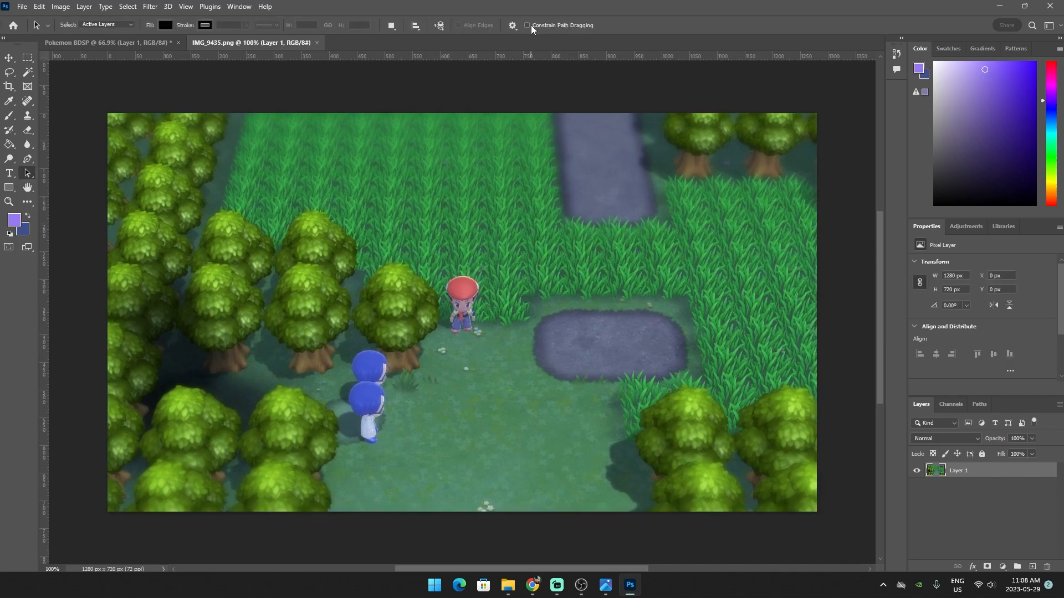
{"action": "key", "text": "ctrl+t"}
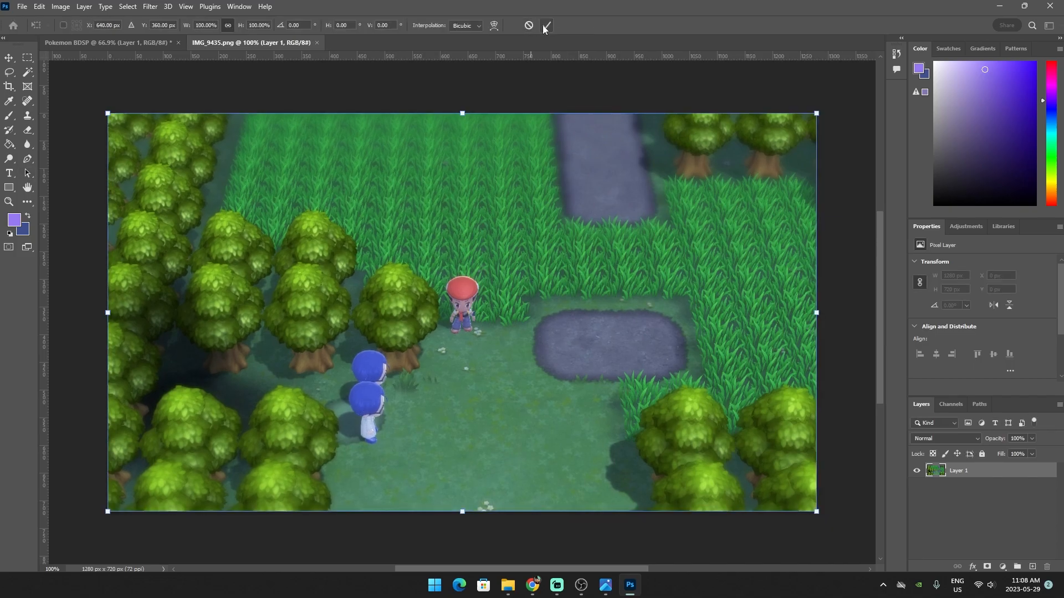
{"action": "left_click", "coordinate": [546, 26]}
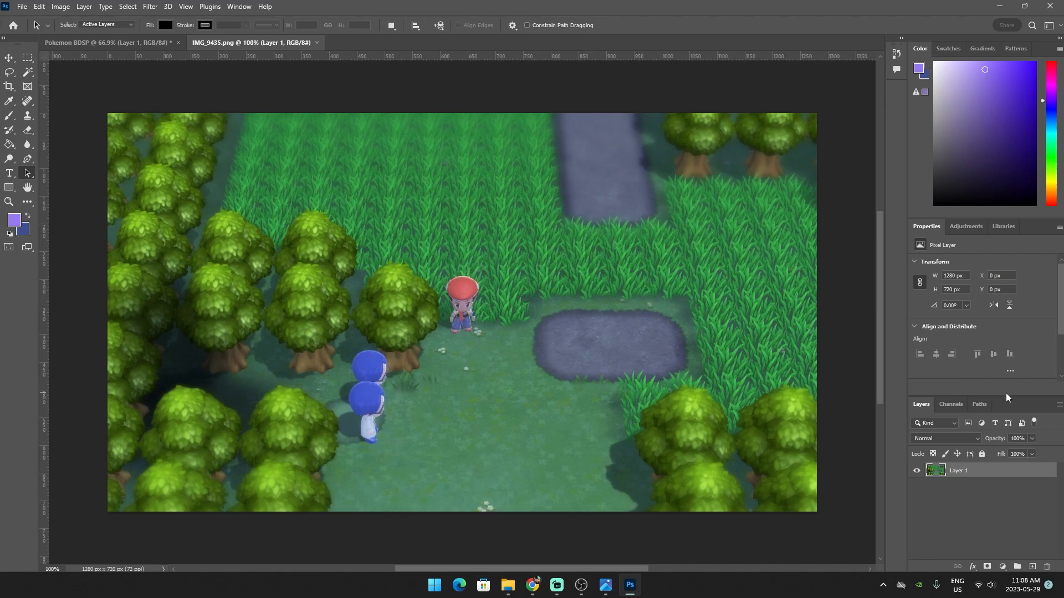
Open the Neural Filters workspace for the IMG_9435 screenshot layer
{"action": "left_click", "coordinate": [95, 9]}
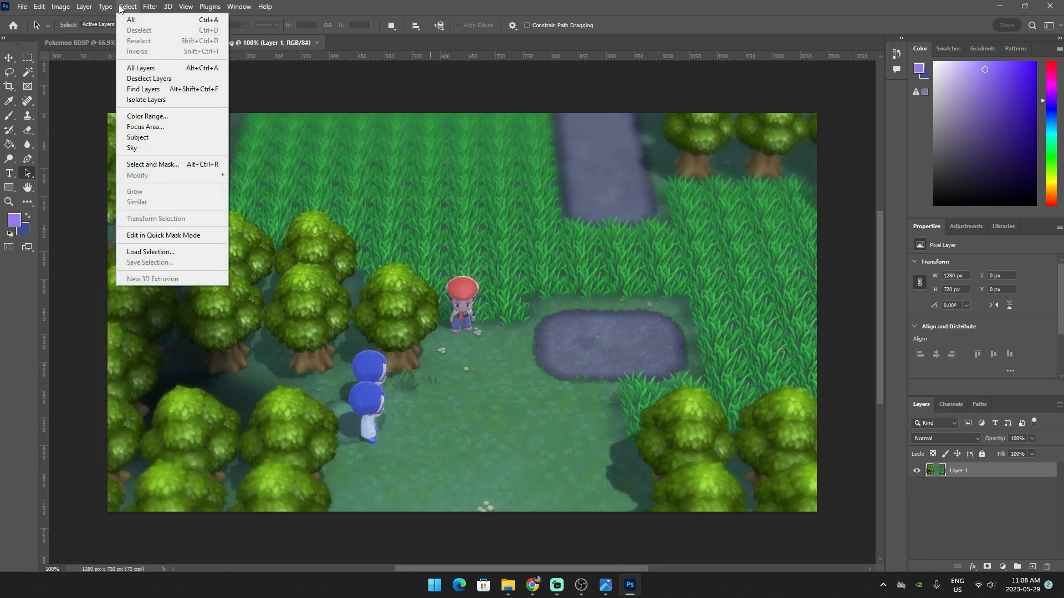
{"action": "mouse_move", "coordinate": [147, 16]}
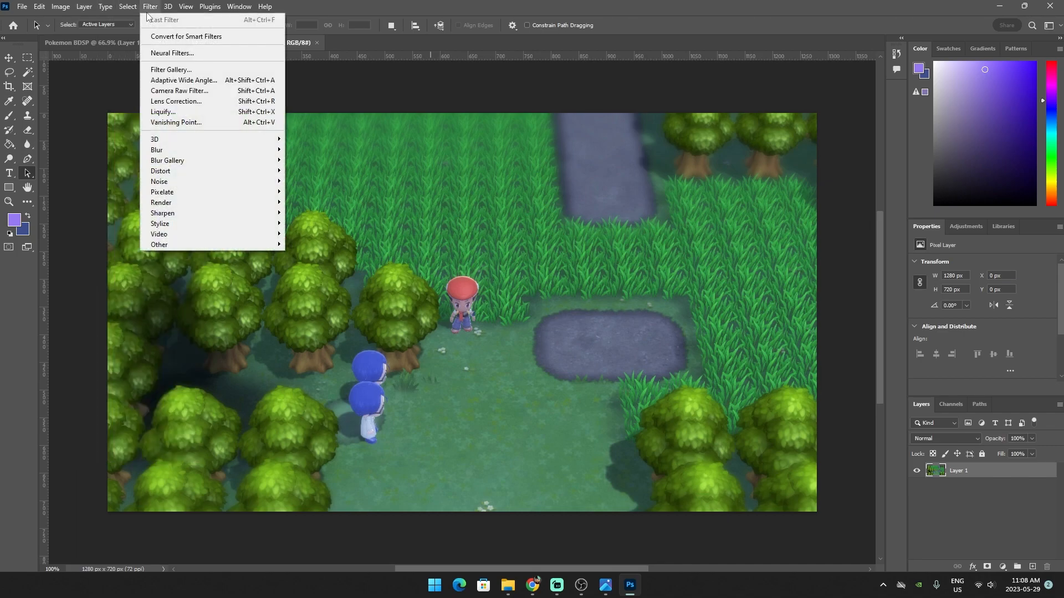
{"action": "left_click", "coordinate": [178, 55]}
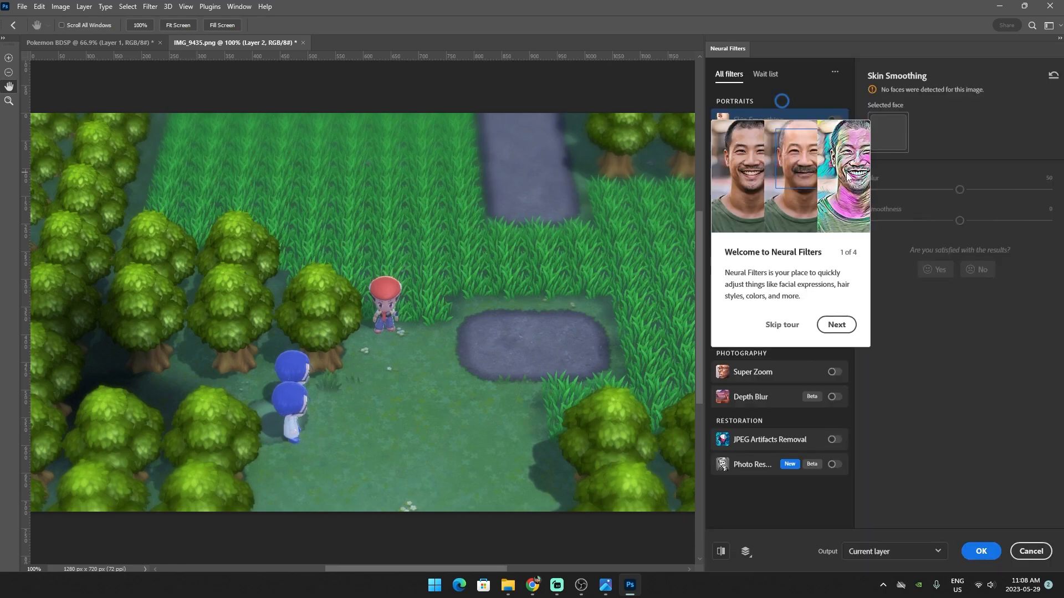
Go through the Neural Filters tour, examine the available filters including JPEG Artifacts Removal, and leave the workspace without applying any
{"action": "left_click", "coordinate": [827, 329]}
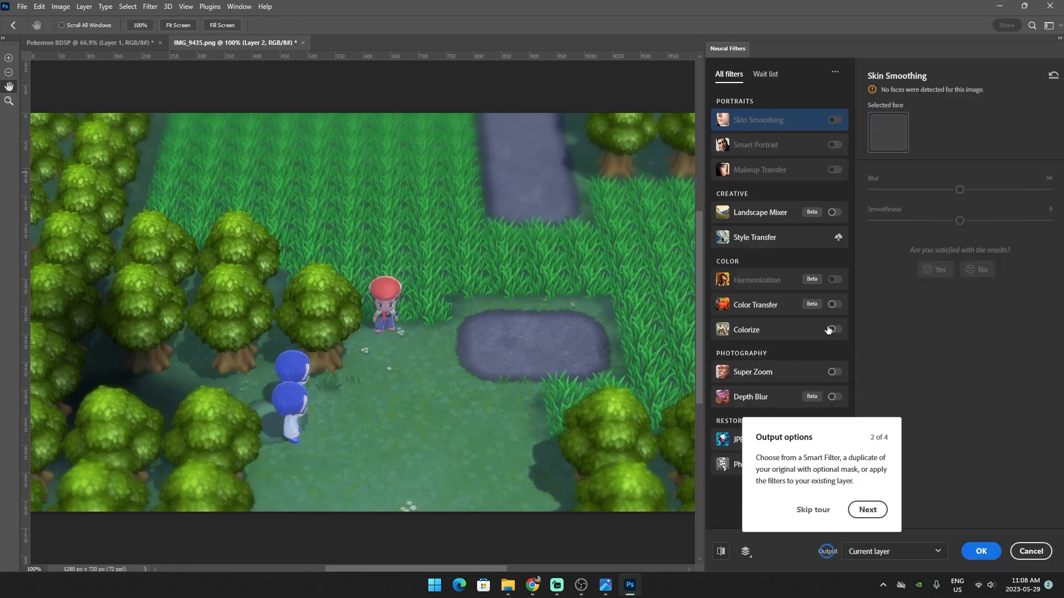
{"action": "left_click", "coordinate": [869, 509]}
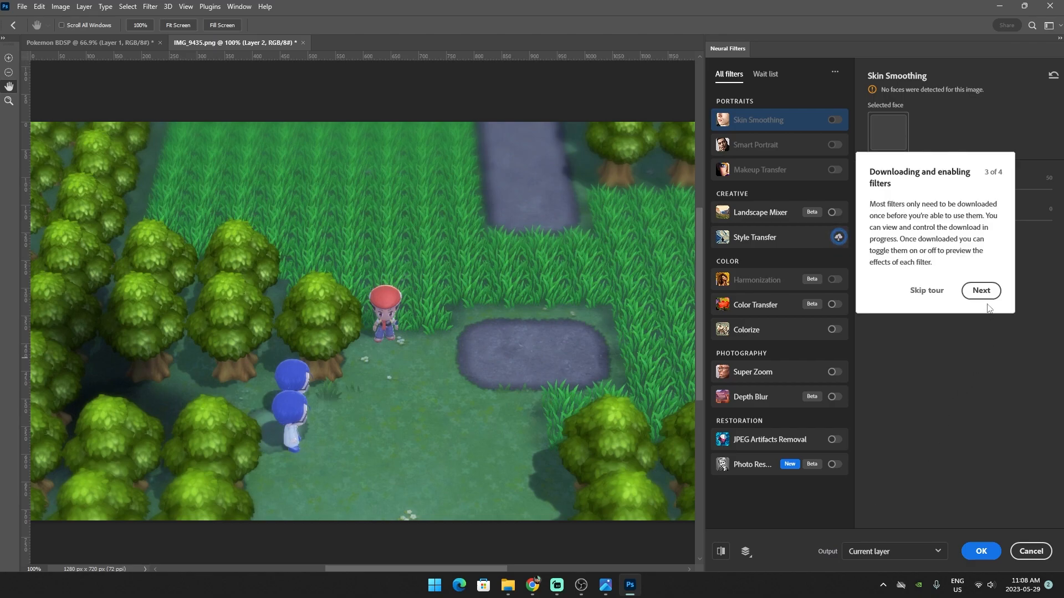
{"action": "left_click", "coordinate": [984, 294]}
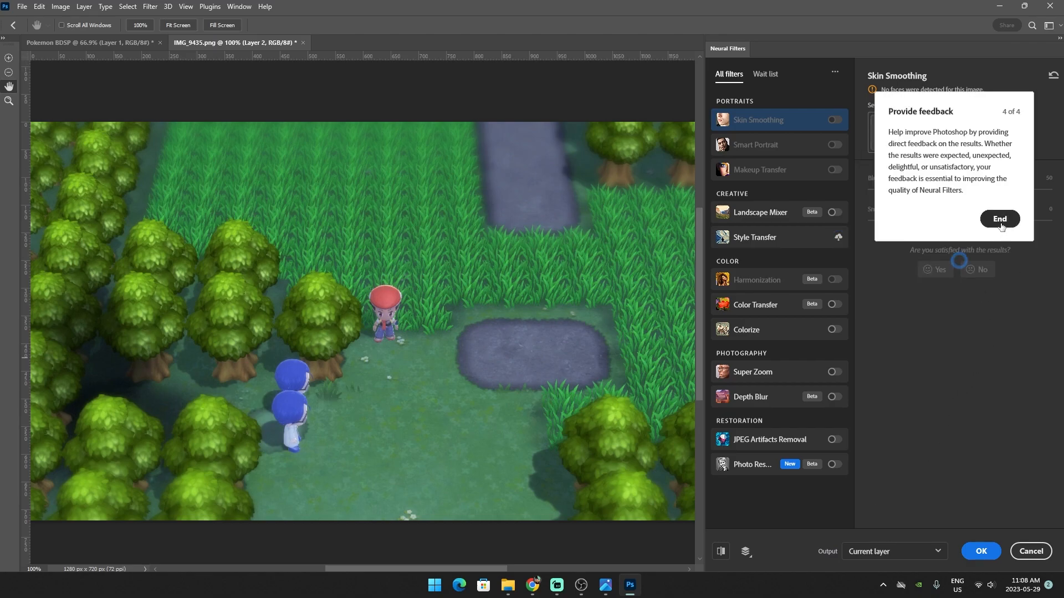
{"action": "left_click", "coordinate": [999, 219]}
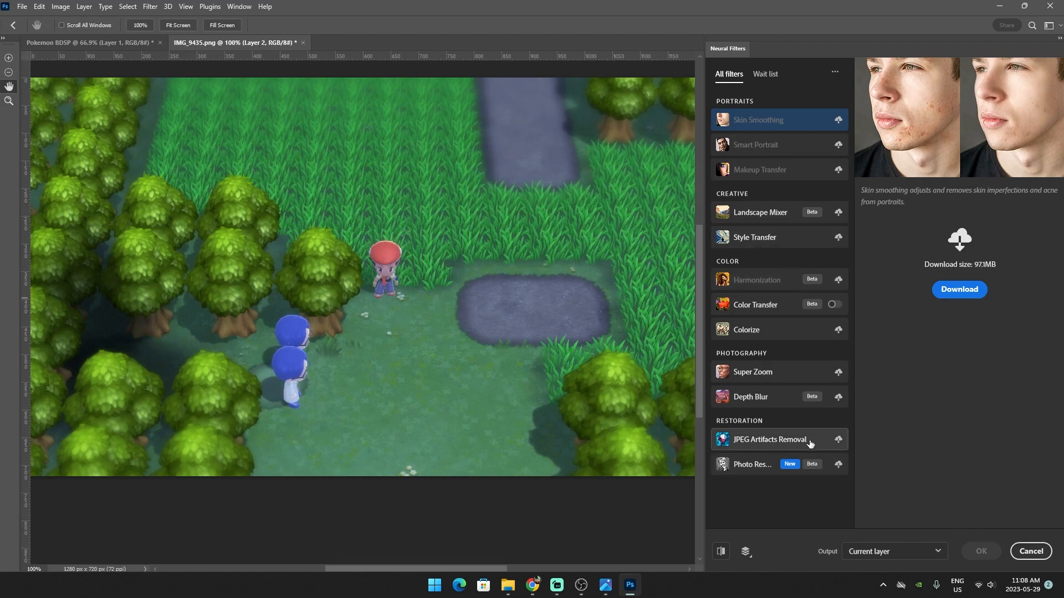
{"action": "left_click", "coordinate": [789, 439]}
{"action": "left_click", "coordinate": [1031, 551]}
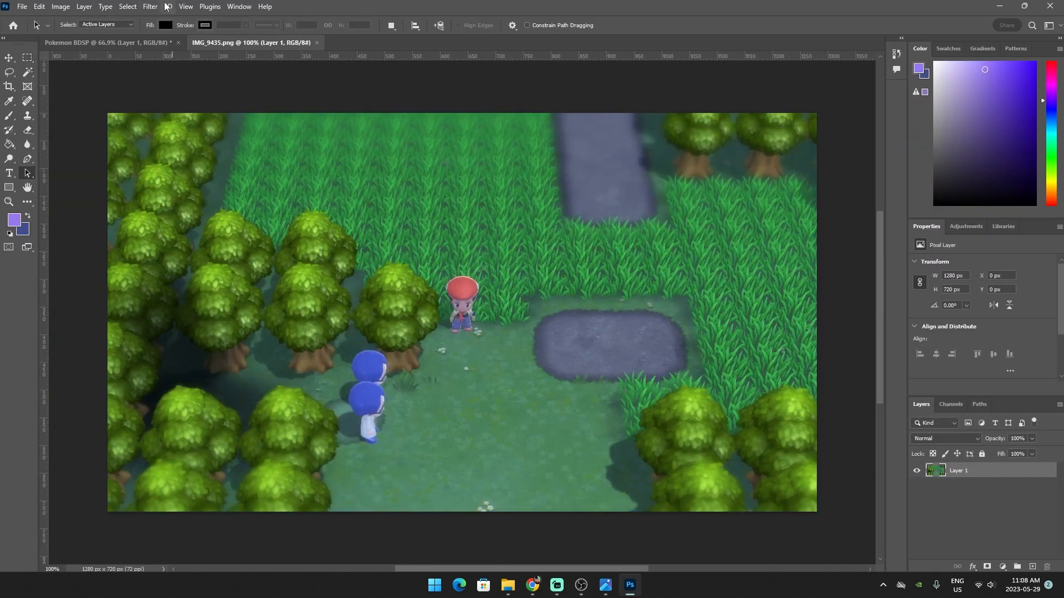
Apply a Brightness/Contrast adjustment to the screenshot layer with Use Legacy enabled, brightness -12 and contrast 16
{"action": "left_click", "coordinate": [149, 8]}
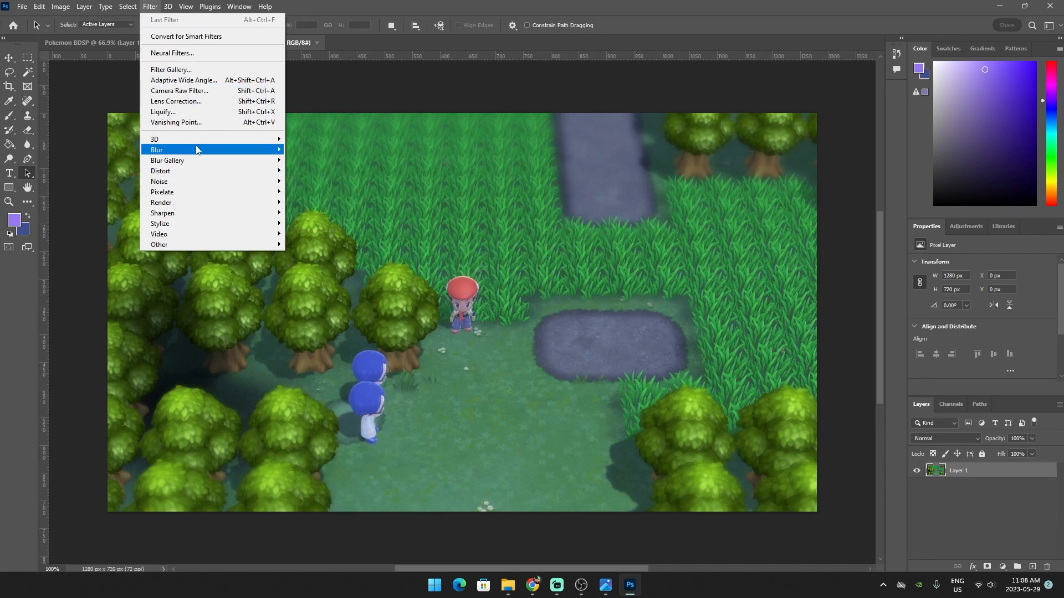
{"action": "mouse_move", "coordinate": [197, 149]}
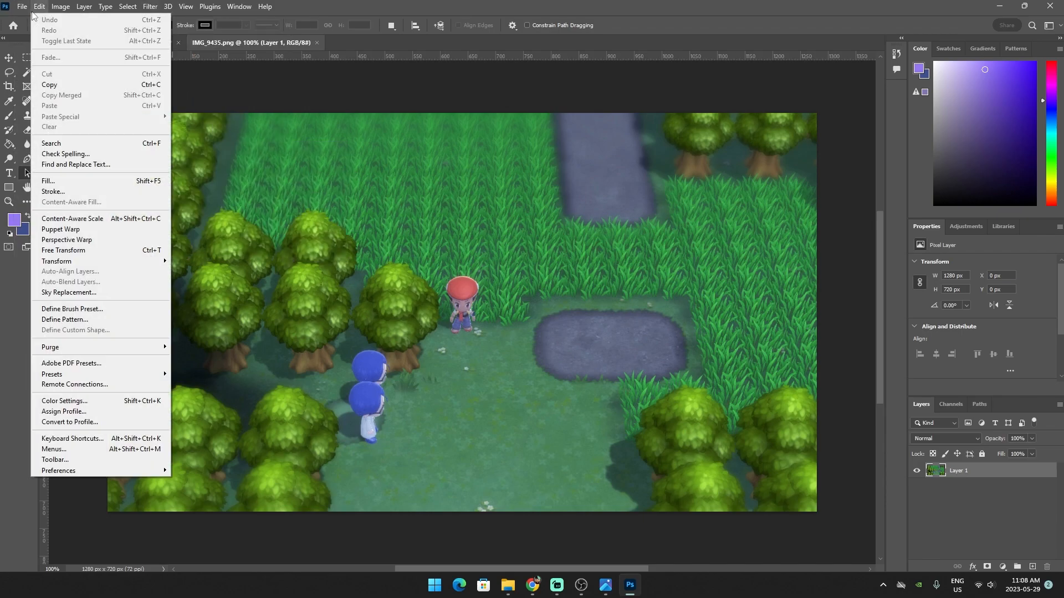
{"action": "mouse_move", "coordinate": [63, 8]}
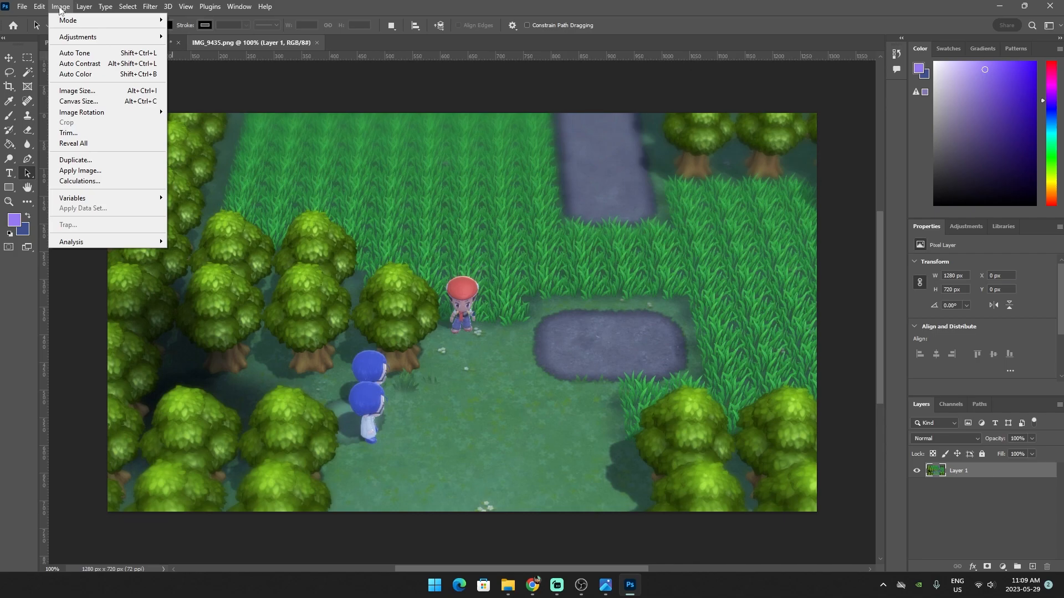
{"action": "mouse_move", "coordinate": [80, 40]}
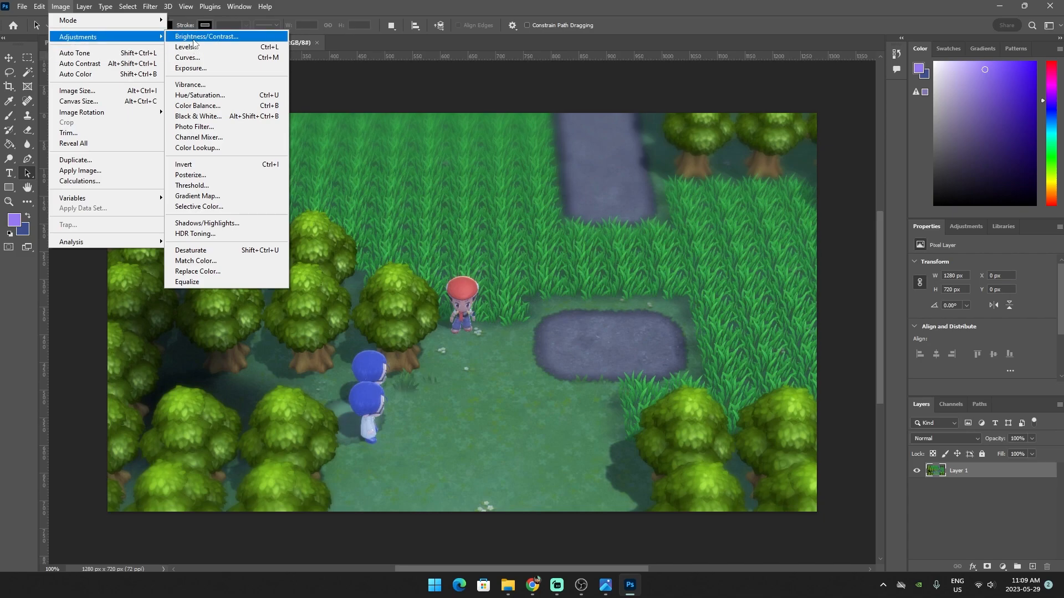
{"action": "left_click", "coordinate": [194, 37]}
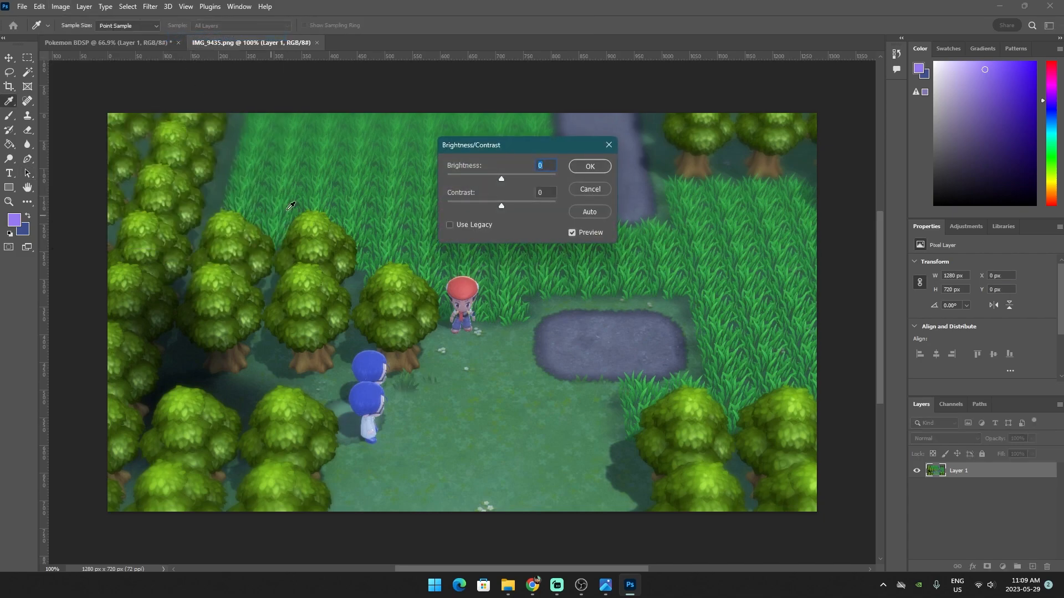
{"action": "left_click_drag", "start_coordinate": [501, 181], "coordinate": [443, 179]}
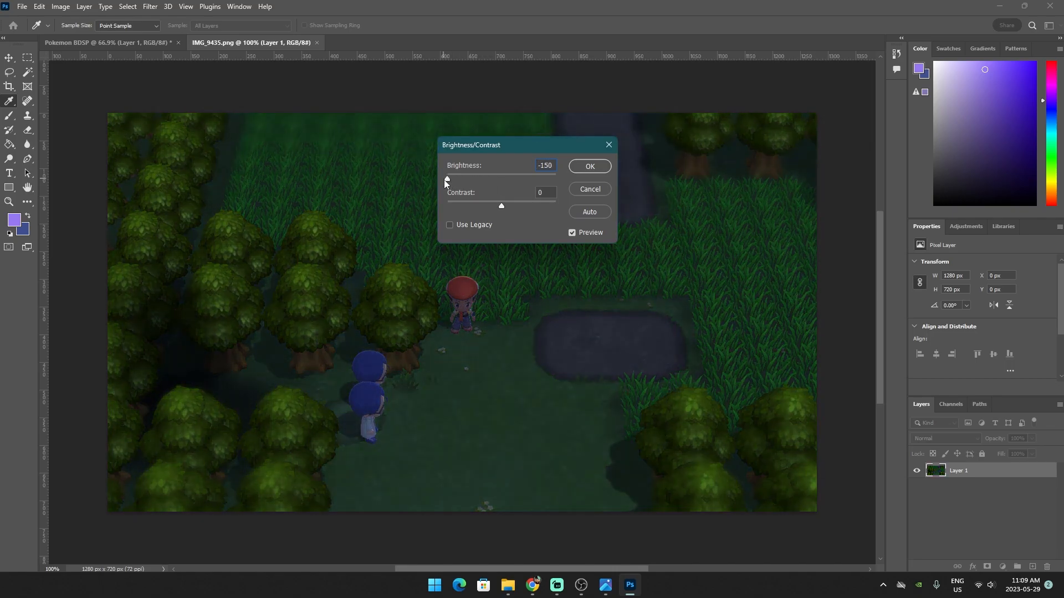
{"action": "left_click_drag", "start_coordinate": [448, 180], "coordinate": [442, 188]}
{"action": "left_click_drag", "start_coordinate": [451, 184], "coordinate": [498, 186]}
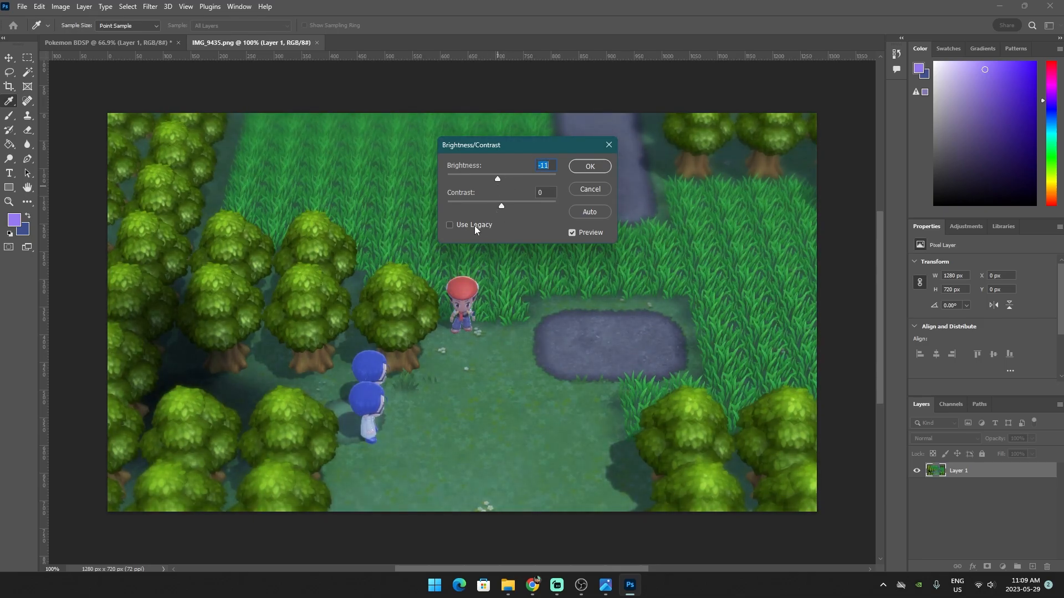
{"action": "left_click", "coordinate": [449, 225]}
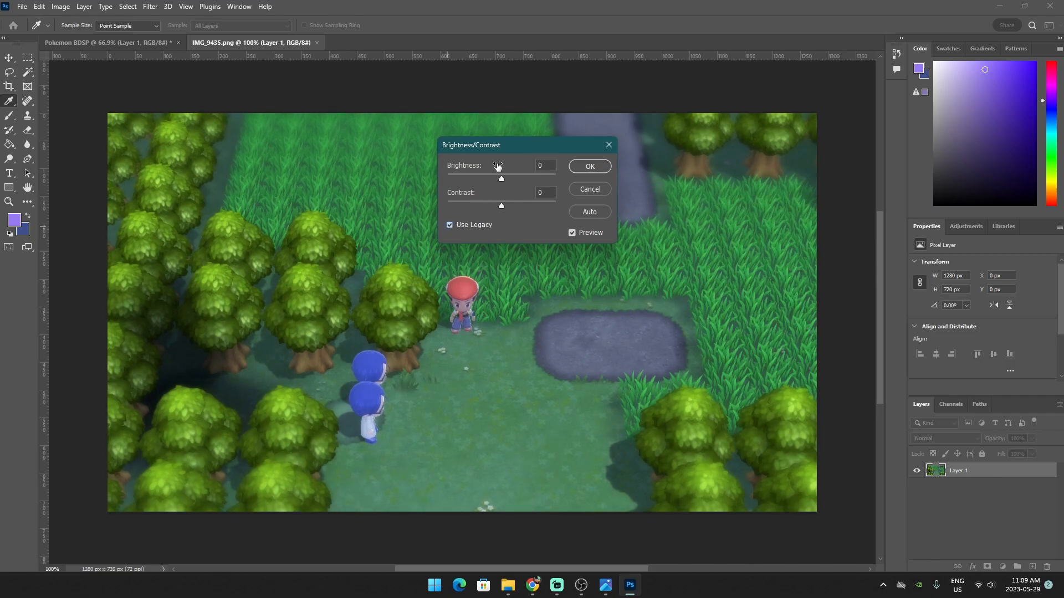
{"action": "mouse_move", "coordinate": [497, 174]}
{"action": "left_mouse_down"}
{"action": "mouse_move", "coordinate": [490, 179]}
{"action": "mouse_move", "coordinate": [515, 208]}
{"action": "mouse_move", "coordinate": [493, 181]}
{"action": "left_mouse_up"}
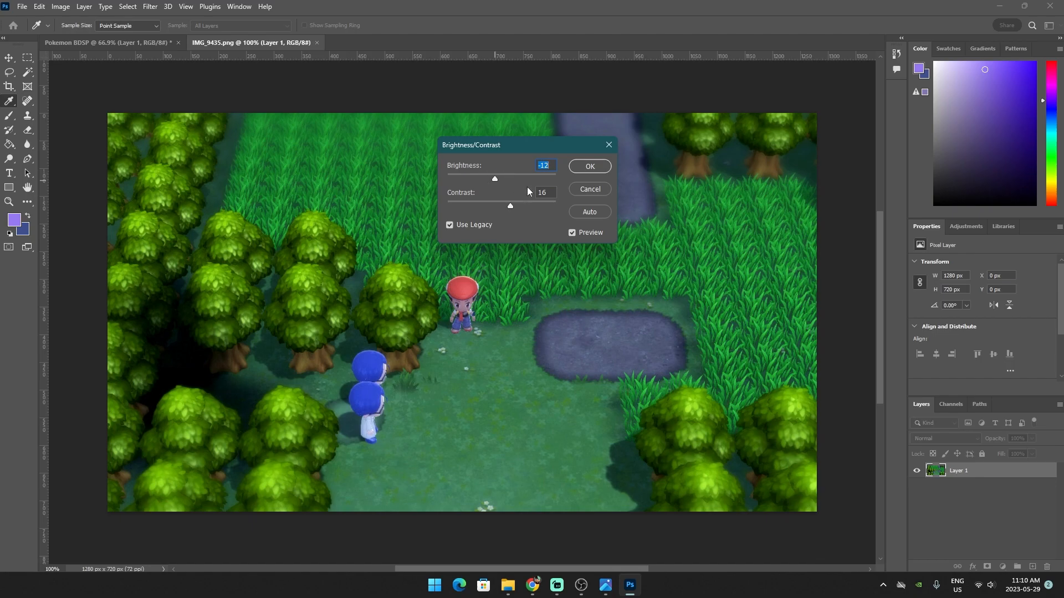
{"action": "left_click", "coordinate": [589, 167]}
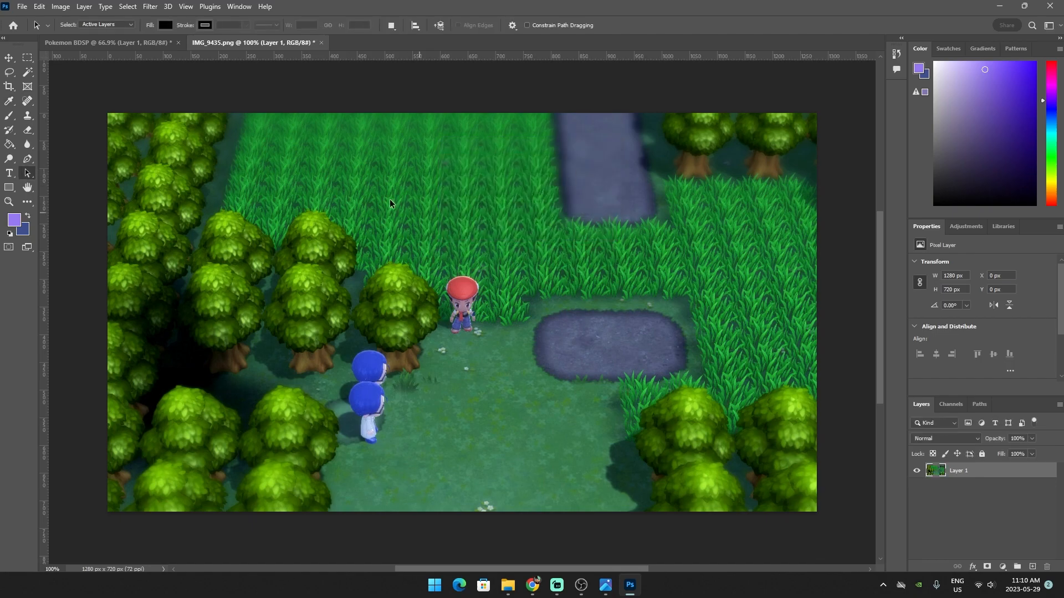
Open Levels for the screenshot layer and try lowering the white input level to about 219
{"action": "left_click", "coordinate": [65, 10]}
{"action": "mouse_move", "coordinate": [82, 40]}
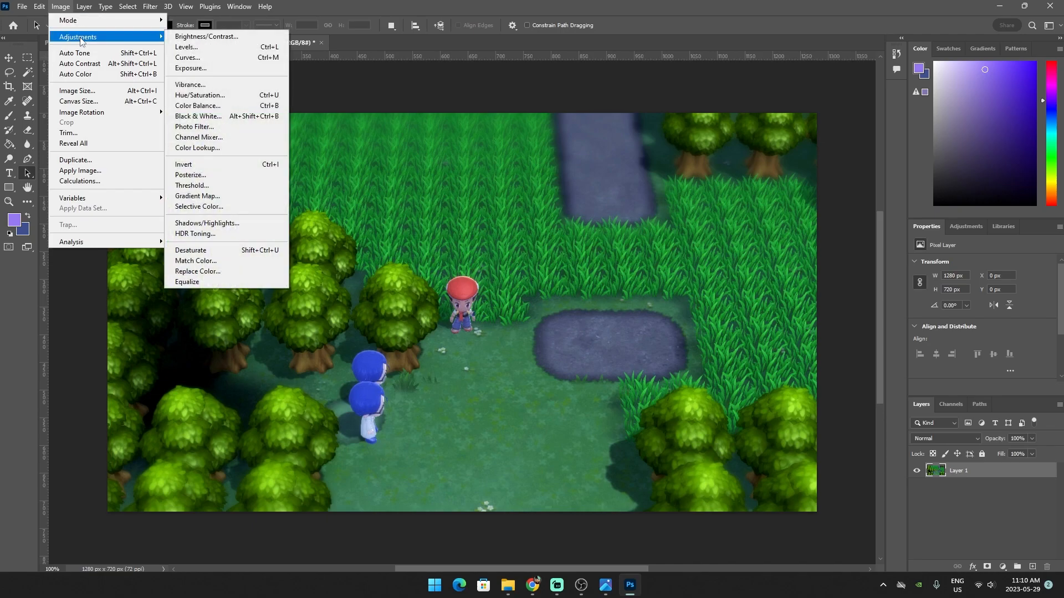
{"action": "left_click", "coordinate": [186, 47]}
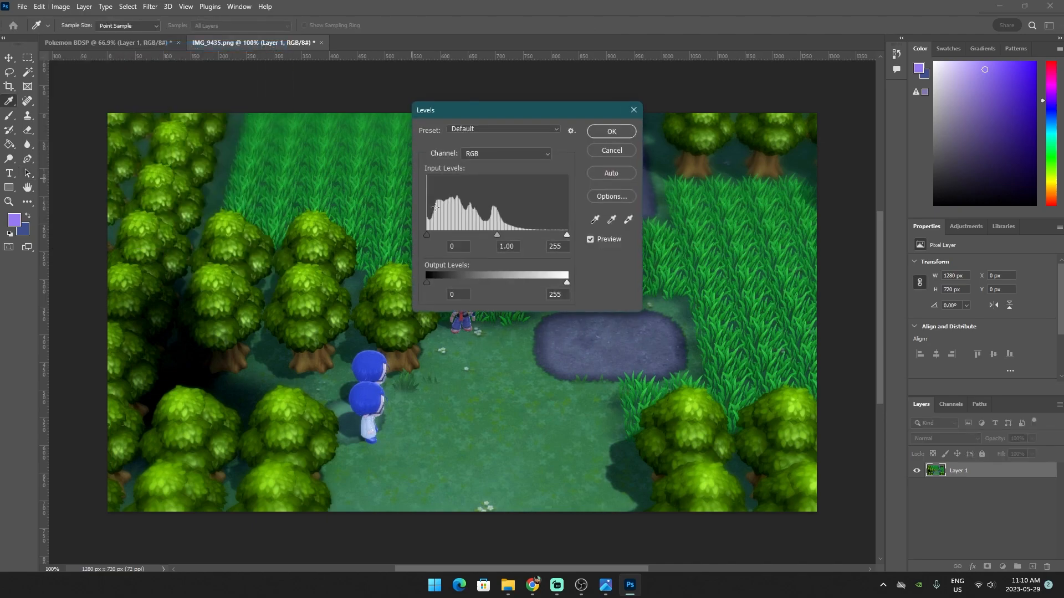
{"action": "left_click_drag", "start_coordinate": [567, 235], "coordinate": [548, 238]}
{"action": "left_click_drag", "start_coordinate": [513, 120], "coordinate": [897, 236]}
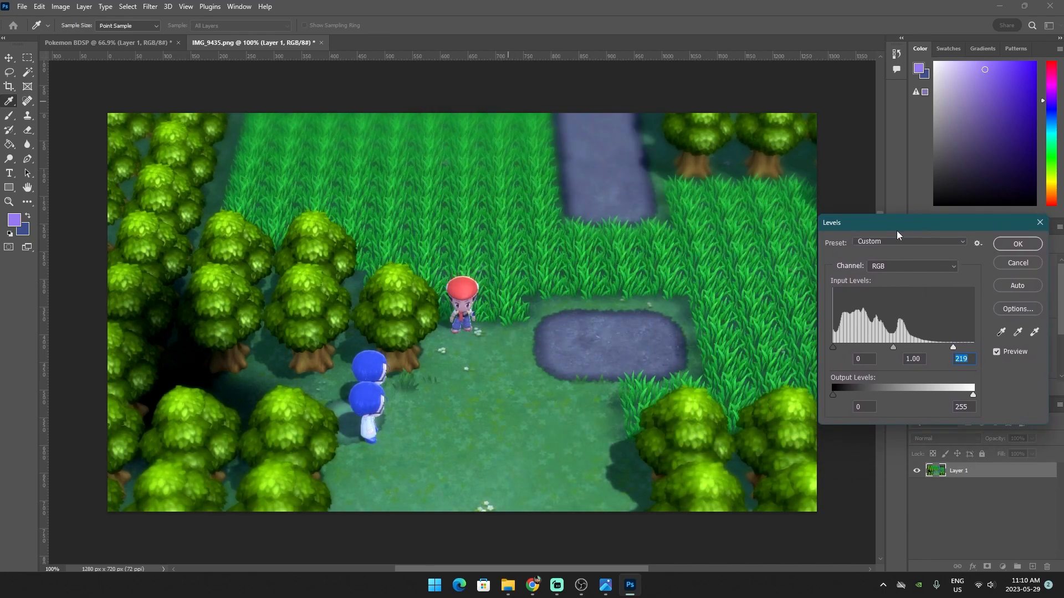
{"action": "mouse_move", "coordinate": [952, 348]}
{"action": "left_mouse_down"}
{"action": "mouse_move", "coordinate": [903, 351]}
{"action": "mouse_move", "coordinate": [979, 350]}
{"action": "mouse_move", "coordinate": [958, 355]}
{"action": "left_mouse_up"}
Start from the Darker Levels preset, switch to Custom, lower the white input level to 228, and apply the adjustment
{"action": "left_click", "coordinate": [950, 242]}
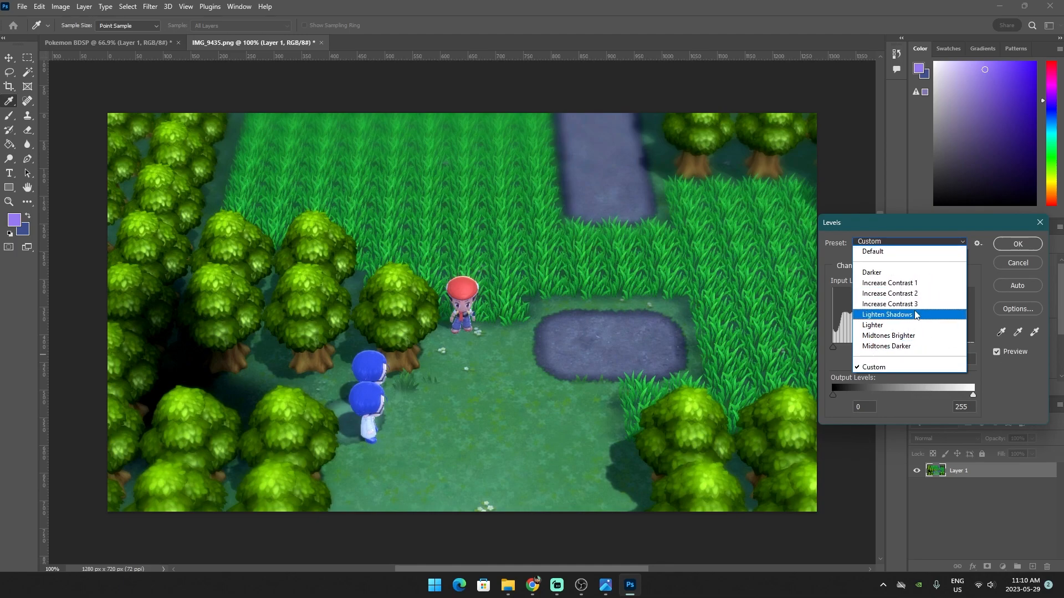
{"action": "left_click", "coordinate": [908, 273]}
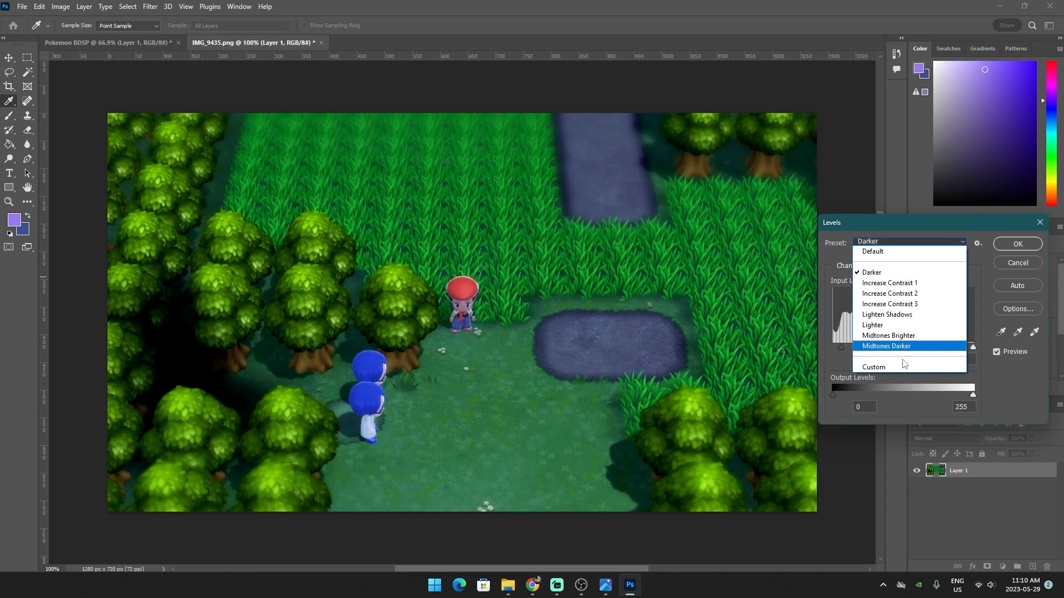
{"action": "left_click", "coordinate": [901, 368]}
{"action": "mouse_move", "coordinate": [969, 350]}
{"action": "left_mouse_down"}
{"action": "mouse_move", "coordinate": [953, 351]}
{"action": "mouse_move", "coordinate": [959, 358]}
{"action": "left_mouse_up"}
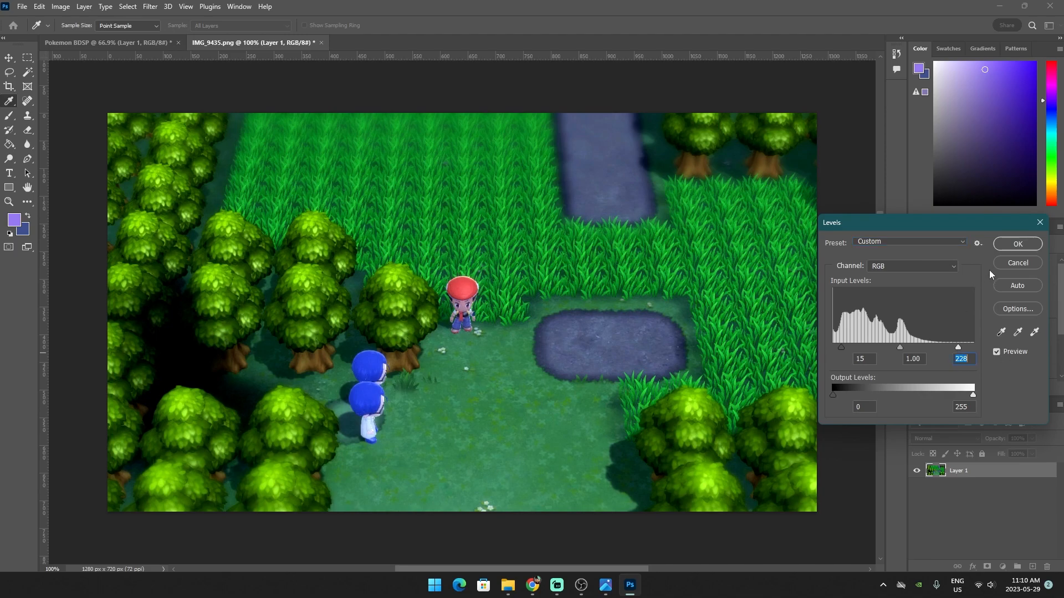
{"action": "left_click", "coordinate": [1018, 244]}
{"action": "key", "text": "a"}
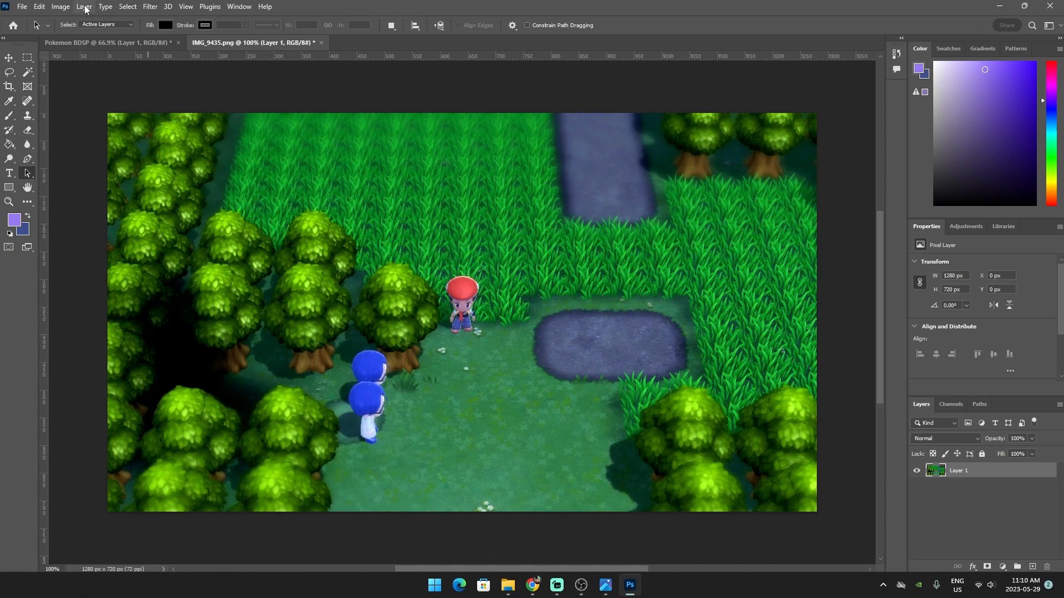
{"action": "left_click", "coordinate": [64, 8]}
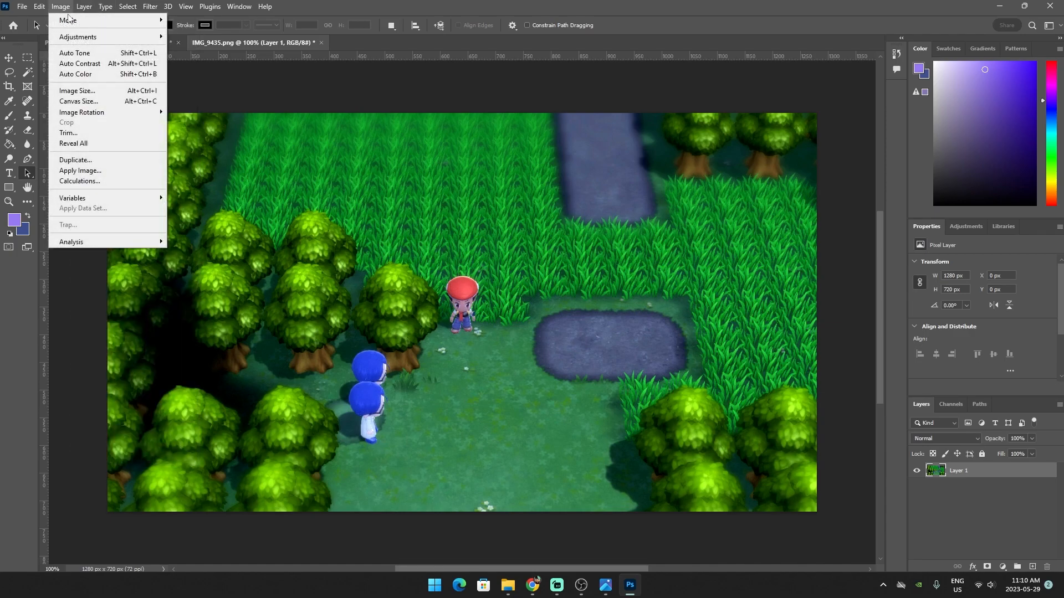
{"action": "mouse_move", "coordinate": [76, 40]}
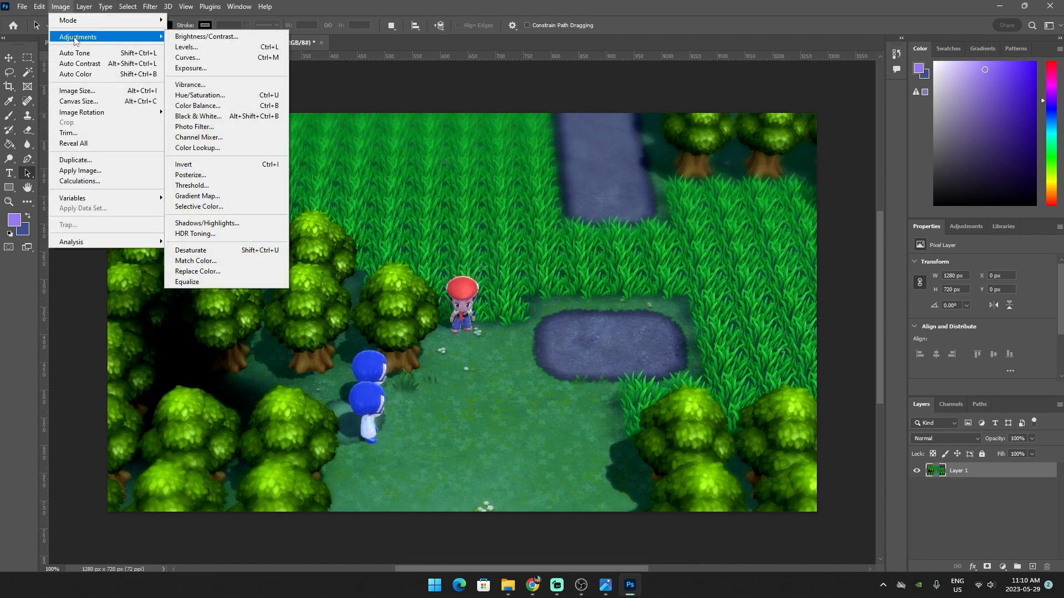
{"action": "left_click", "coordinate": [187, 50]}
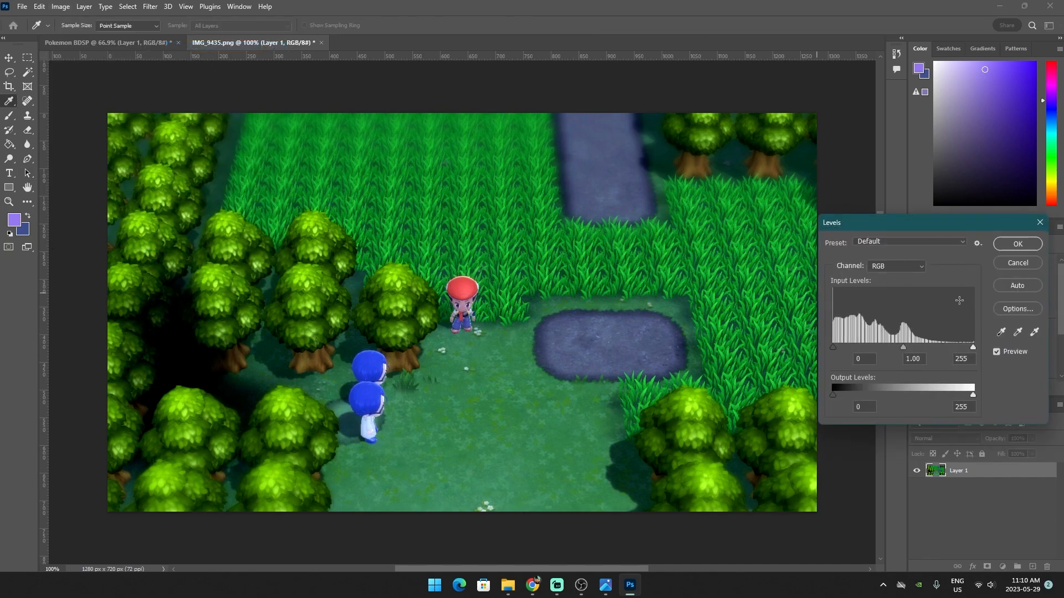
{"action": "left_click", "coordinate": [1021, 263]}
{"action": "key", "text": "a"}
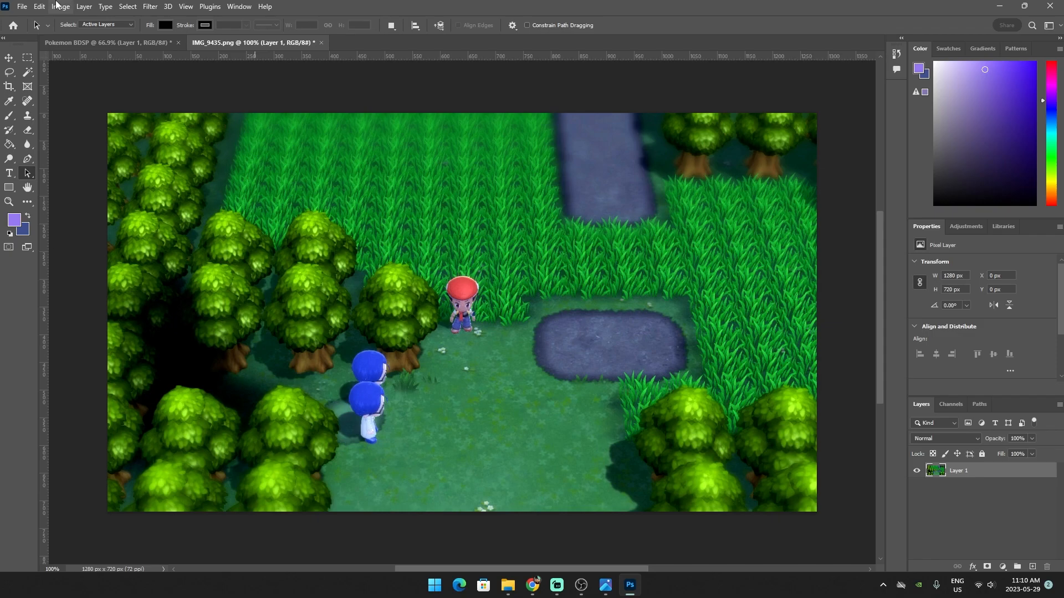
Open Curves for the screenshot layer and pull the RGB curve's highlight endpoint down to input 185, output 186
{"action": "left_click", "coordinate": [60, 7]}
{"action": "mouse_move", "coordinate": [75, 42]}
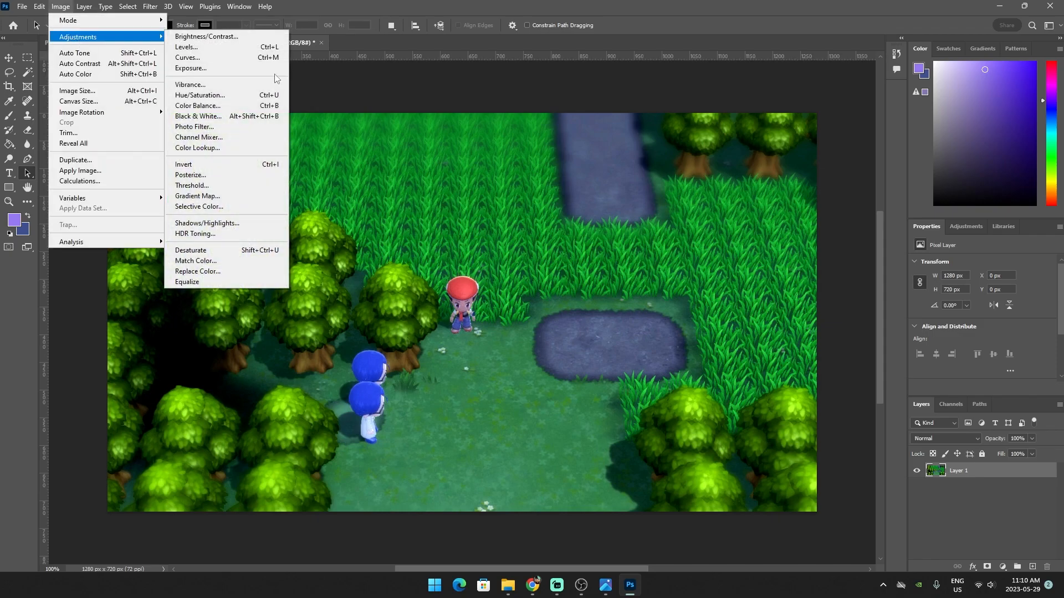
{"action": "left_click", "coordinate": [254, 58]}
{"action": "left_click_drag", "start_coordinate": [367, 197], "coordinate": [345, 217]}
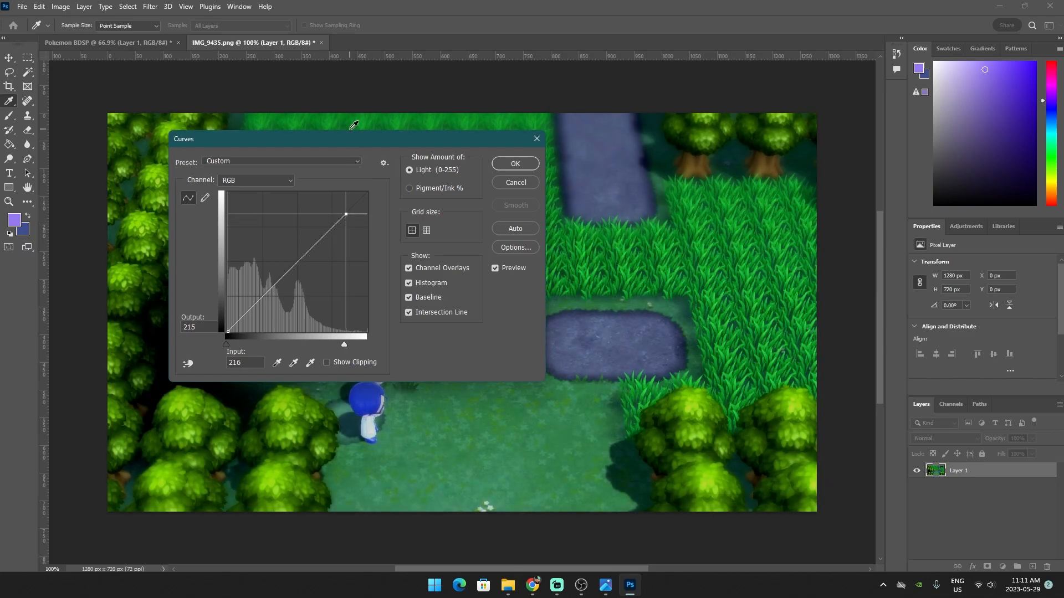
{"action": "left_click_drag", "start_coordinate": [350, 136], "coordinate": [395, 249]}
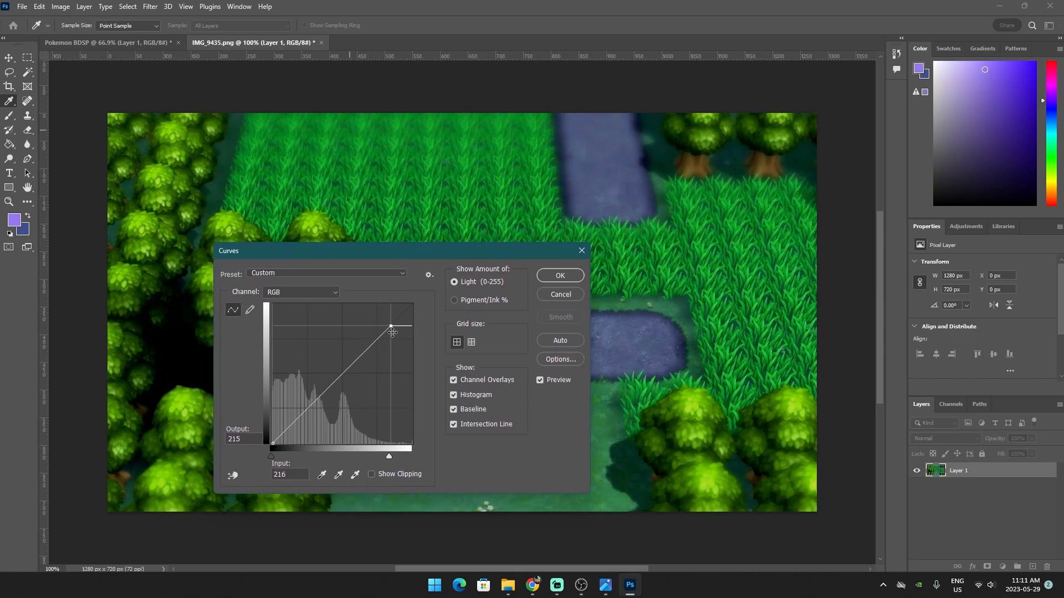
{"action": "left_click_drag", "start_coordinate": [391, 326], "coordinate": [375, 342]}
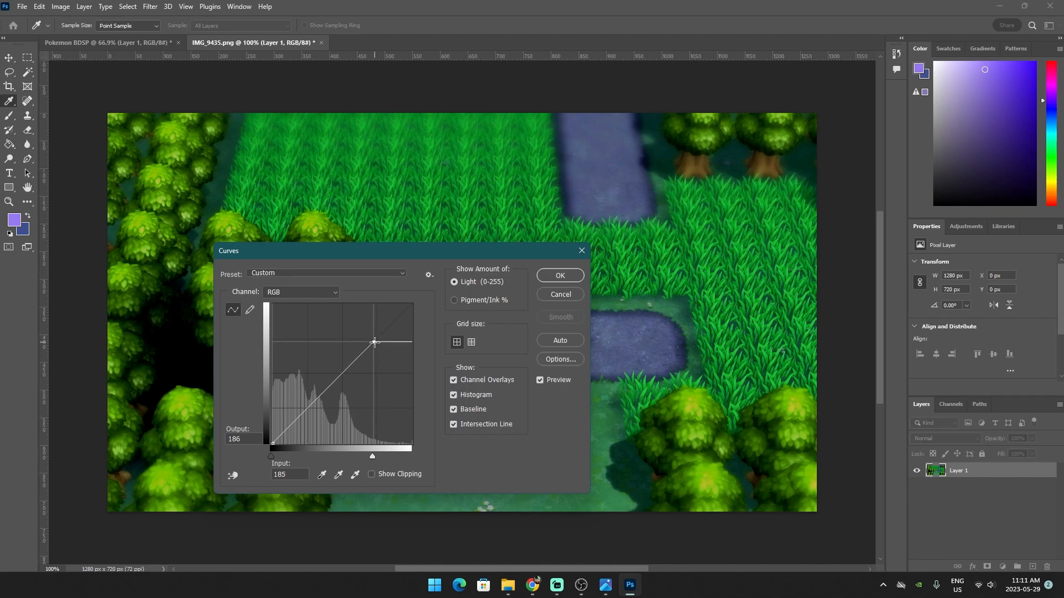
{"action": "left_click_drag", "start_coordinate": [368, 251], "coordinate": [897, 222]}
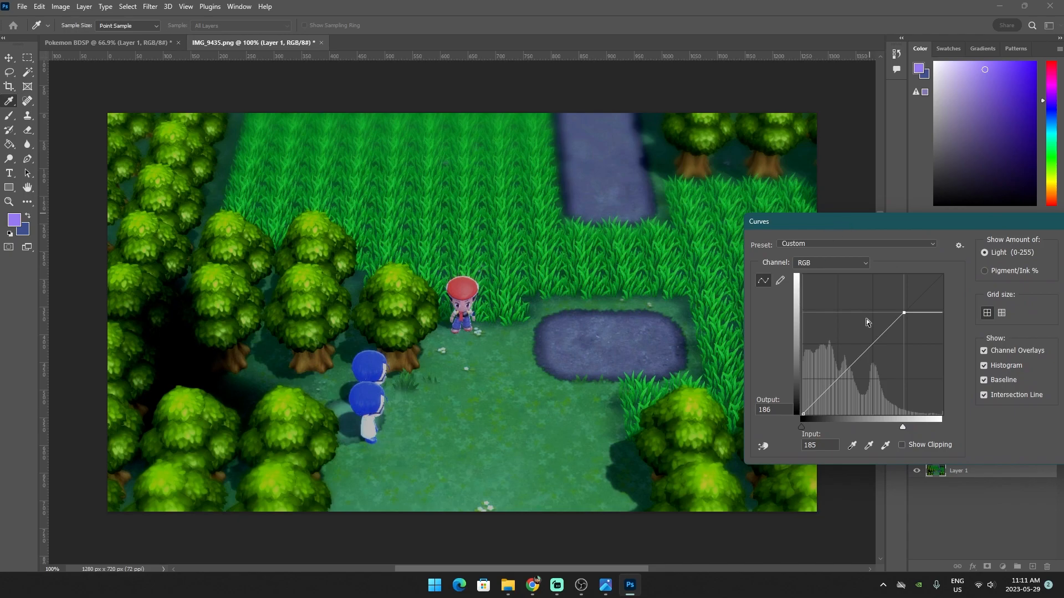
Move the RGB curve's highlight endpoint to input 204, output 213, and apply the Curves adjustment
{"action": "left_click_drag", "start_coordinate": [904, 312], "coordinate": [919, 295]}
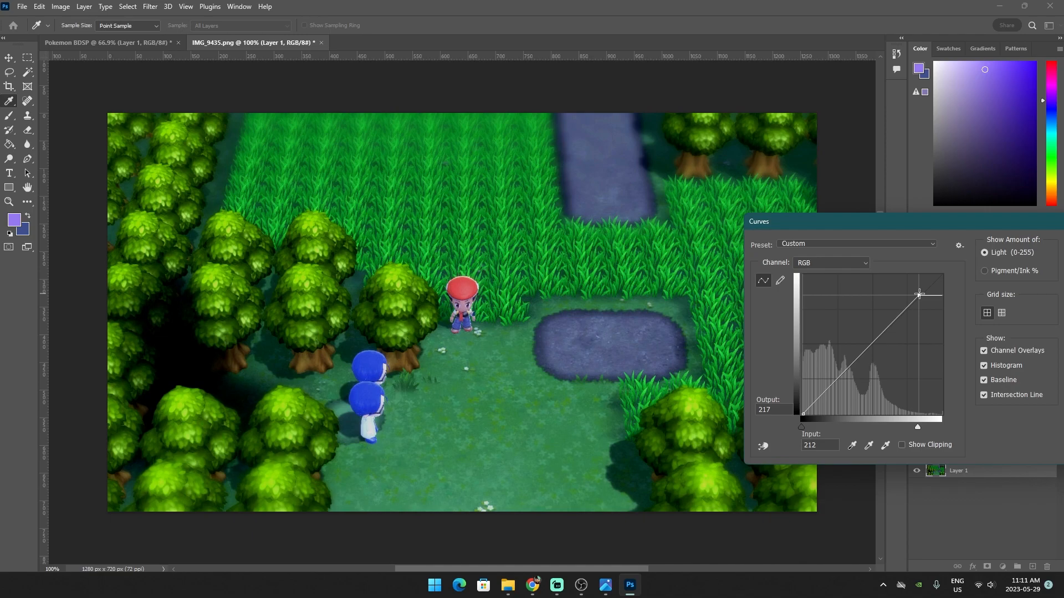
{"action": "left_click_drag", "start_coordinate": [830, 224], "coordinate": [468, 304]}
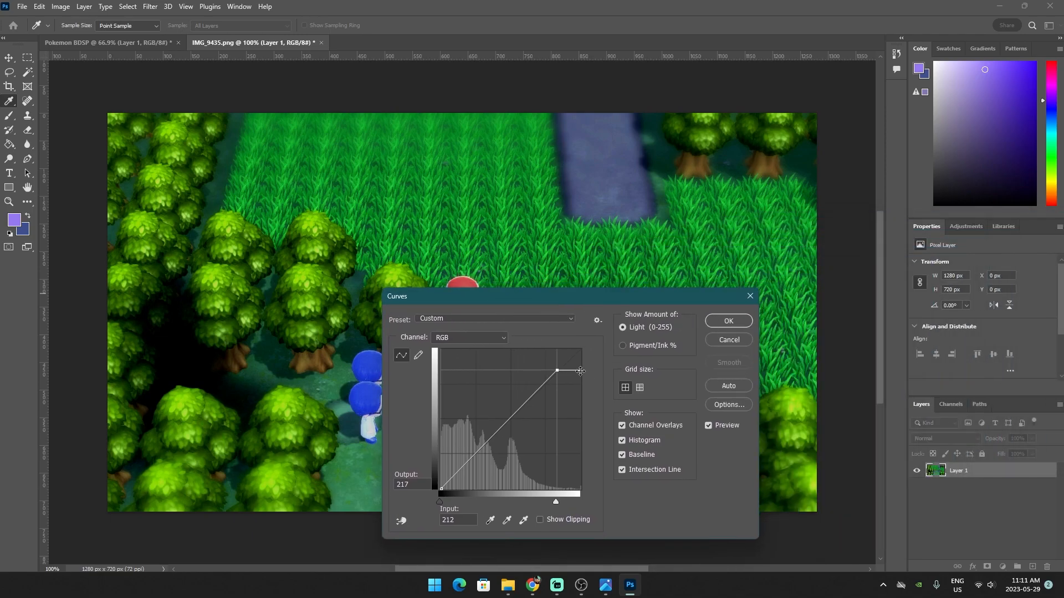
{"action": "mouse_move", "coordinate": [558, 371]}
{"action": "left_mouse_down"}
{"action": "mouse_move", "coordinate": [543, 358]}
{"action": "mouse_move", "coordinate": [569, 385]}
{"action": "mouse_move", "coordinate": [559, 375]}
{"action": "left_mouse_up"}
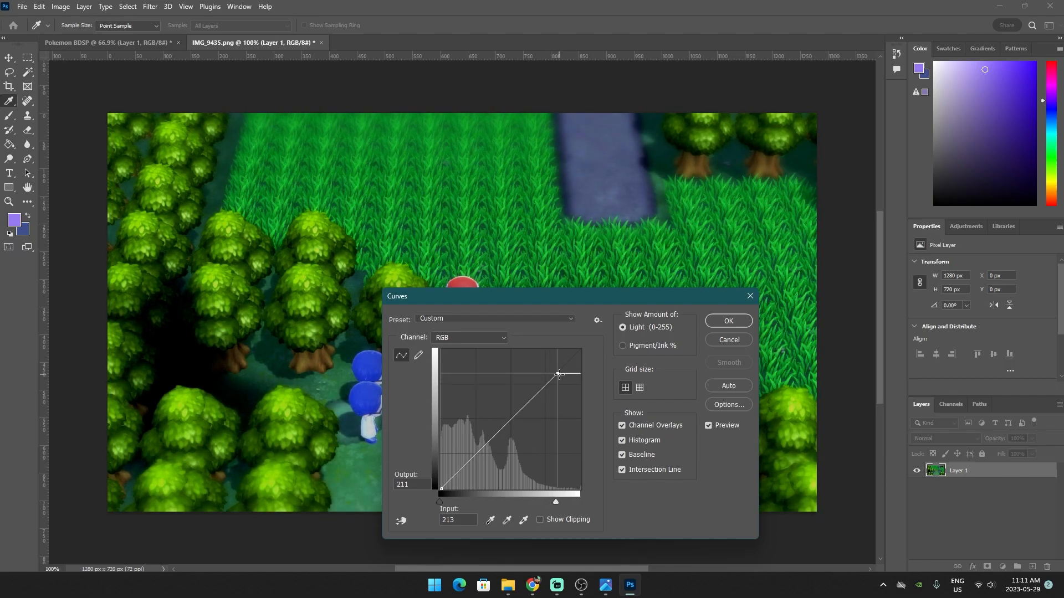
{"action": "left_click_drag", "start_coordinate": [577, 301], "coordinate": [767, 302]}
{"action": "left_click_drag", "start_coordinate": [747, 374], "coordinate": [743, 373]}
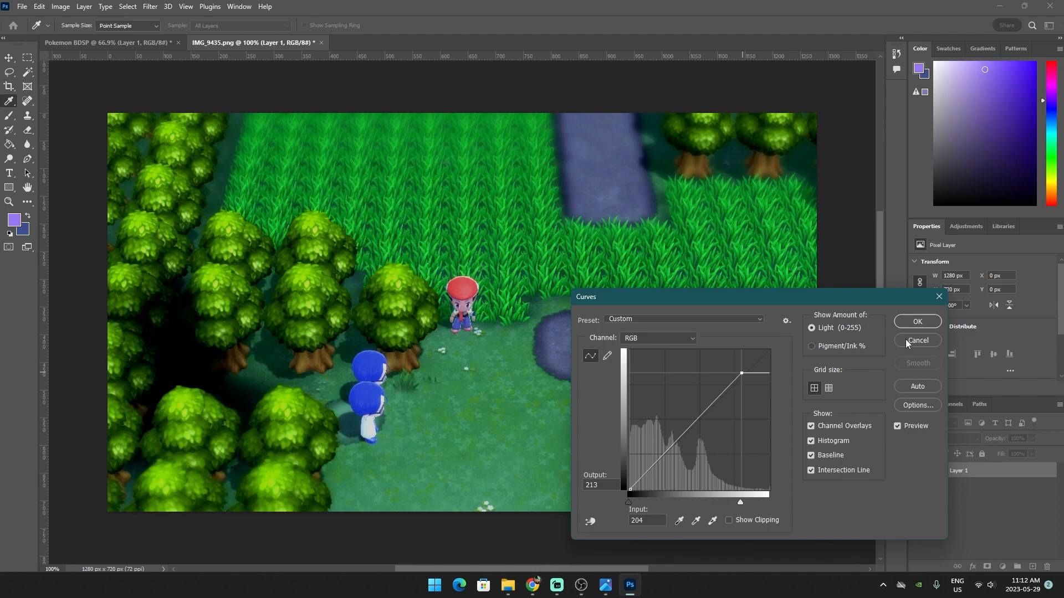
{"action": "left_click", "coordinate": [917, 321]}
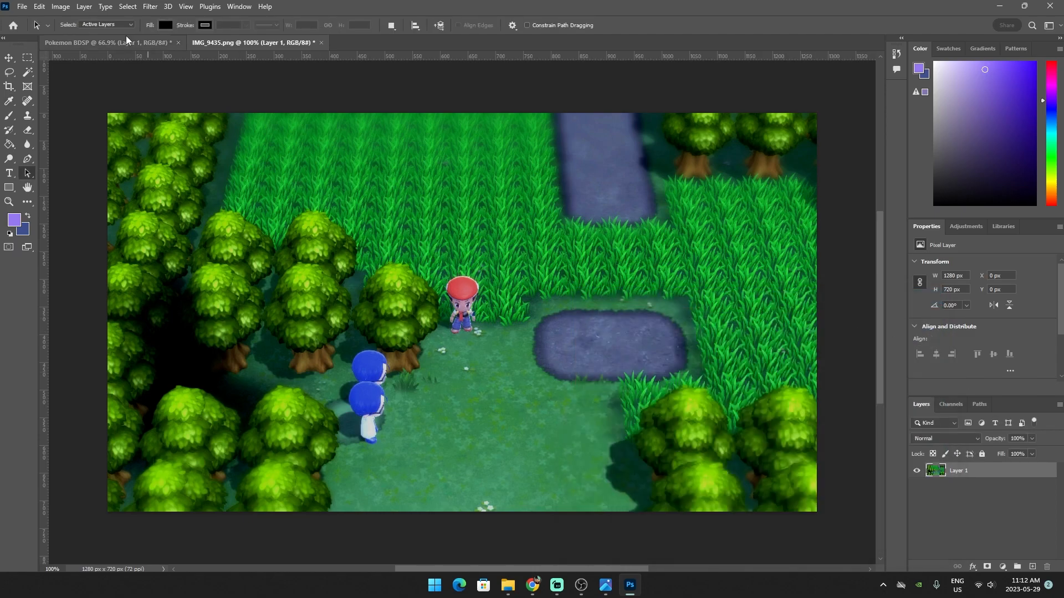
{"action": "left_click", "coordinate": [86, 7]}
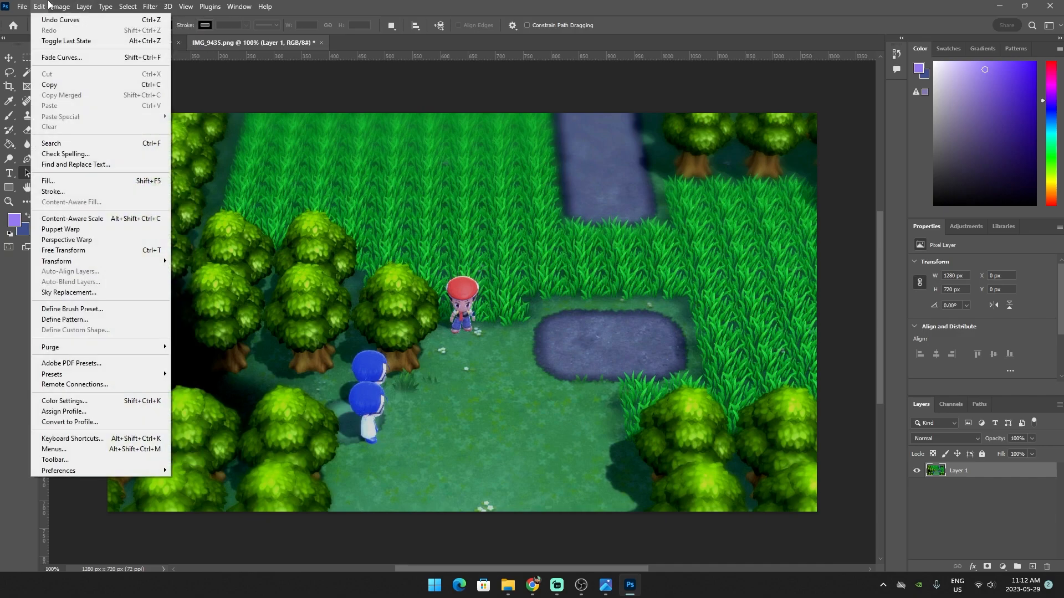
{"action": "mouse_move", "coordinate": [61, 7]}
{"action": "mouse_move", "coordinate": [81, 37]}
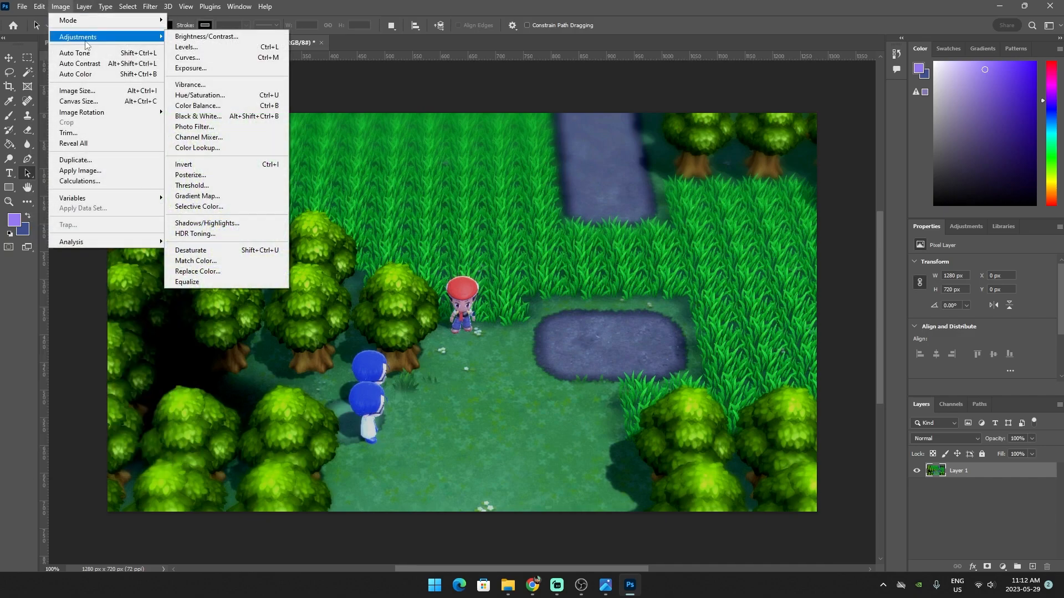
{"action": "left_click", "coordinate": [176, 59]}
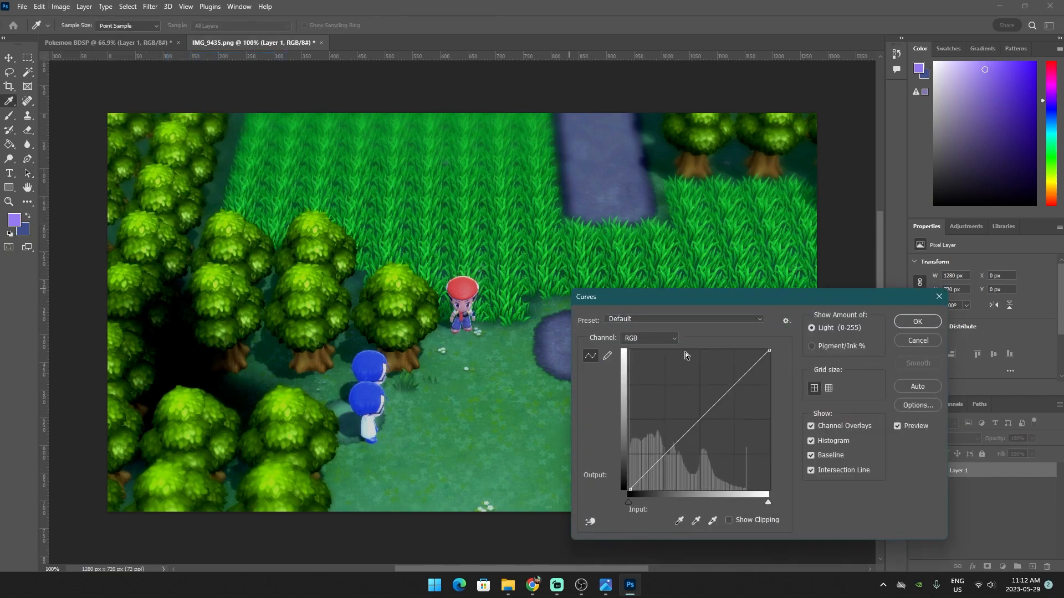
{"action": "left_click", "coordinate": [922, 340]}
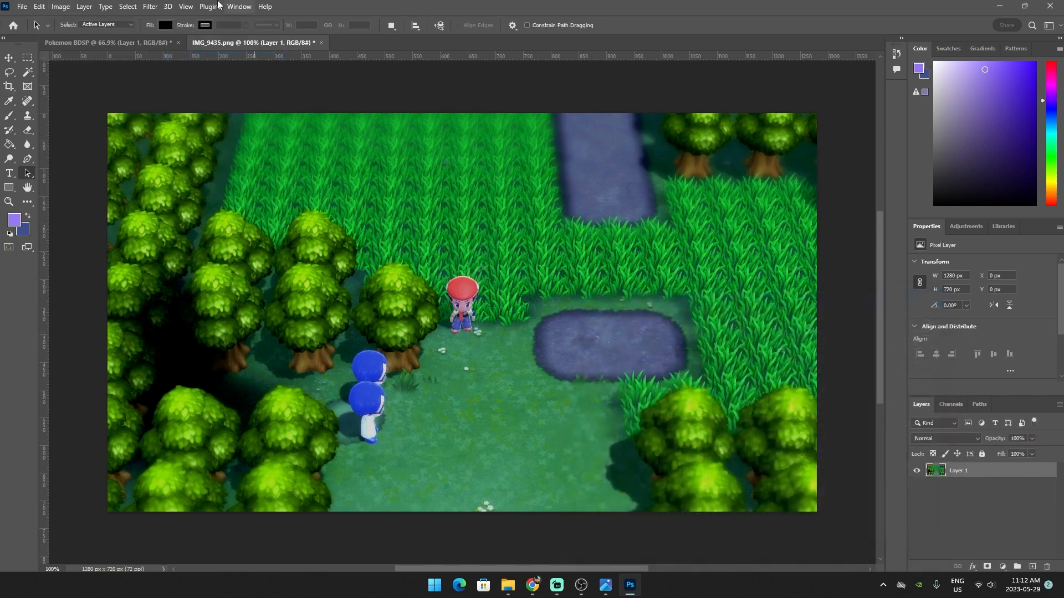
Apply an Exposure adjustment to the screenshot layer with exposure +0.61 and offset -0.0415, fine-tuning the gamma correction
{"action": "left_click", "coordinate": [61, 7]}
{"action": "mouse_move", "coordinate": [77, 38]}
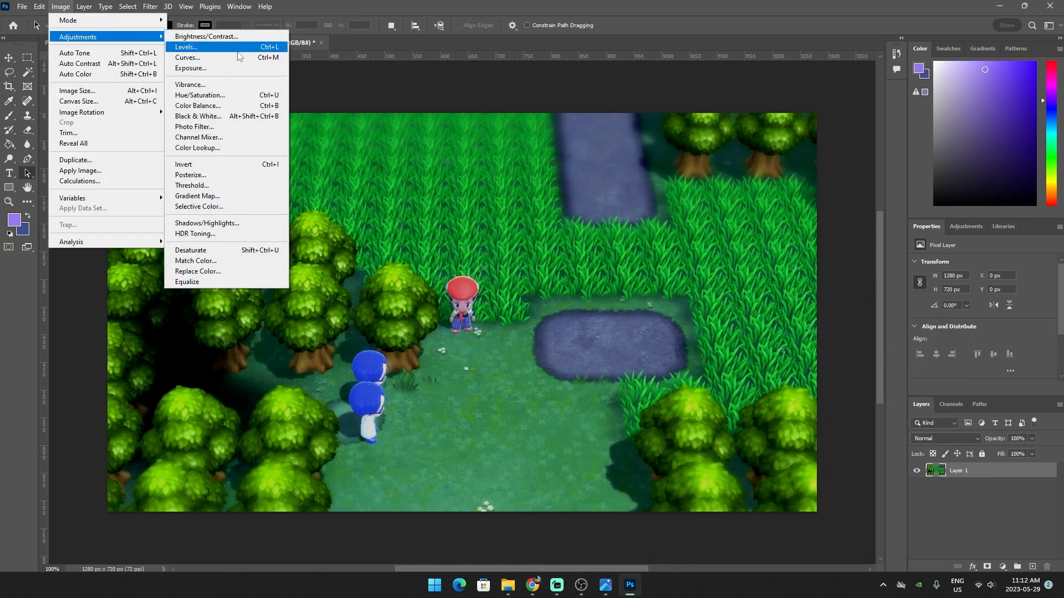
{"action": "left_click", "coordinate": [236, 68]}
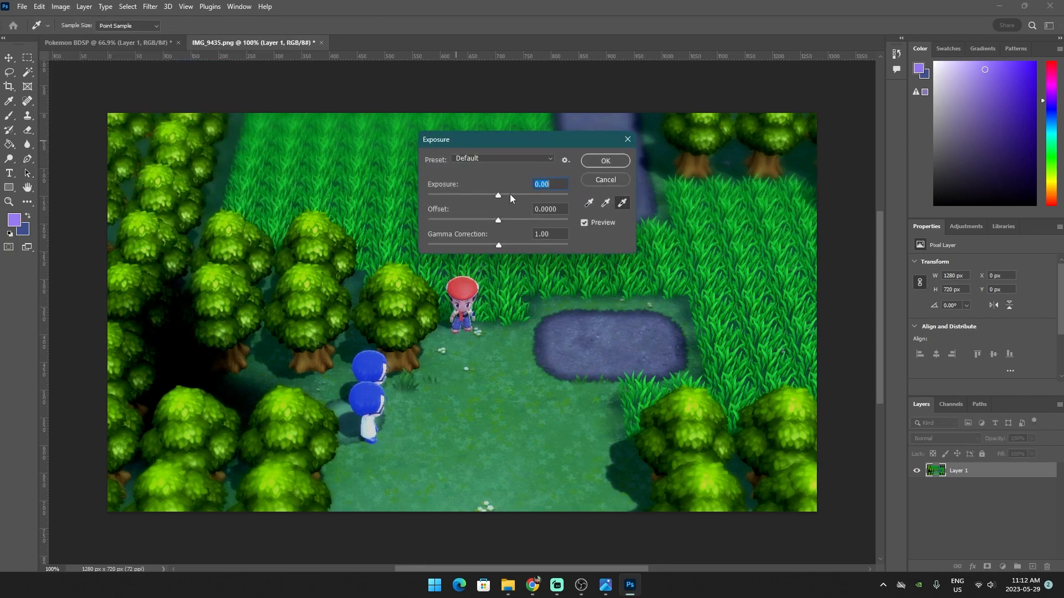
{"action": "left_click_drag", "start_coordinate": [500, 198], "coordinate": [493, 233]}
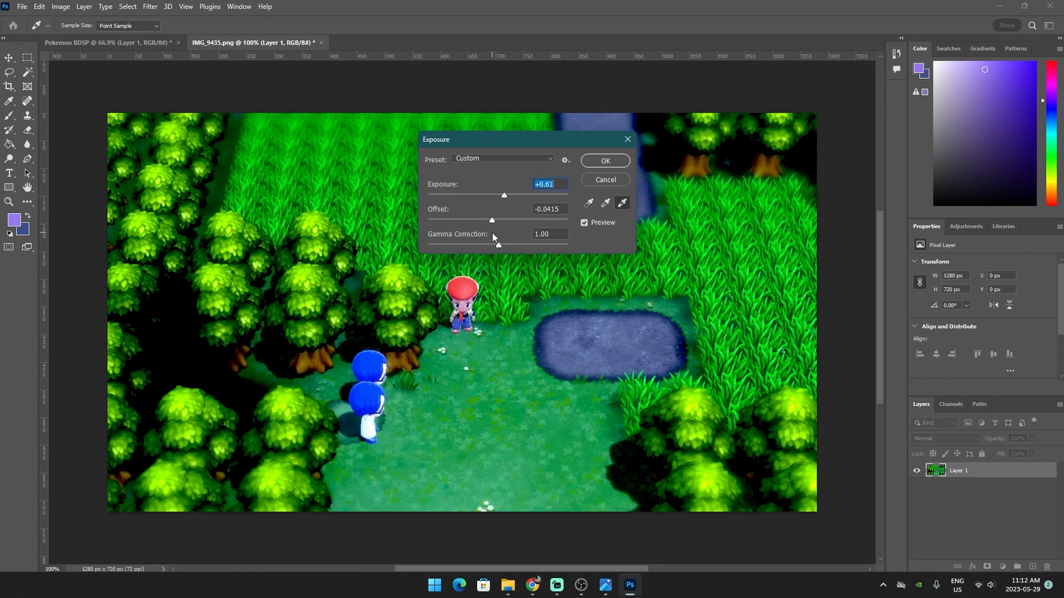
{"action": "key", "text": "Tab"}
{"action": "mouse_move", "coordinate": [497, 248]}
{"action": "left_mouse_down"}
{"action": "mouse_move", "coordinate": [604, 242]}
{"action": "mouse_move", "coordinate": [424, 250]}
{"action": "mouse_move", "coordinate": [518, 248]}
{"action": "mouse_move", "coordinate": [500, 252]}
{"action": "left_mouse_up"}
{"action": "key", "text": "Tab"}
{"action": "left_click", "coordinate": [596, 159]}
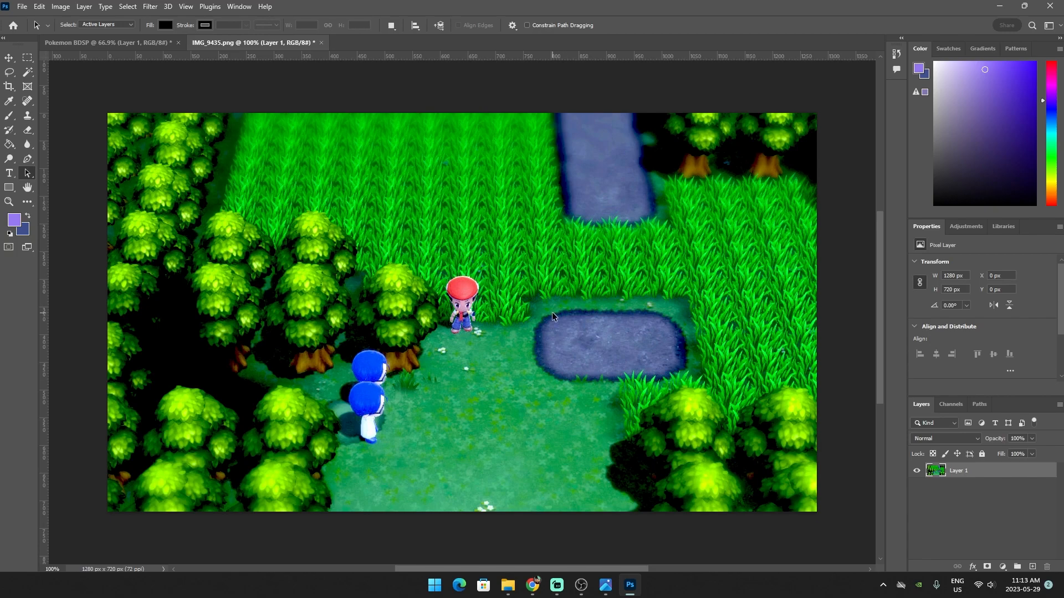
{"action": "left_click", "coordinate": [84, 6]}
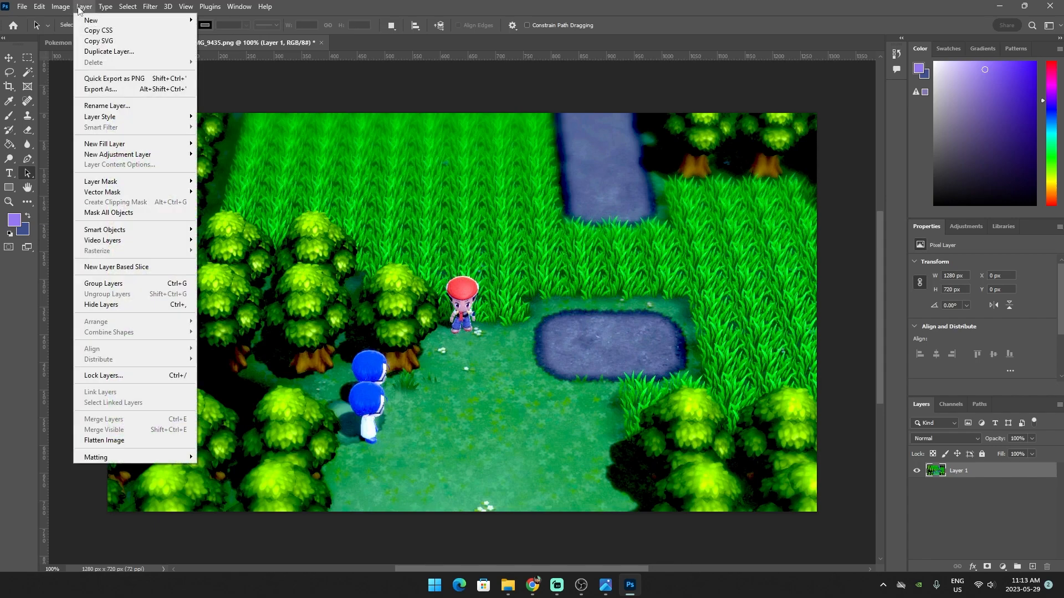
{"action": "mouse_move", "coordinate": [60, 6]}
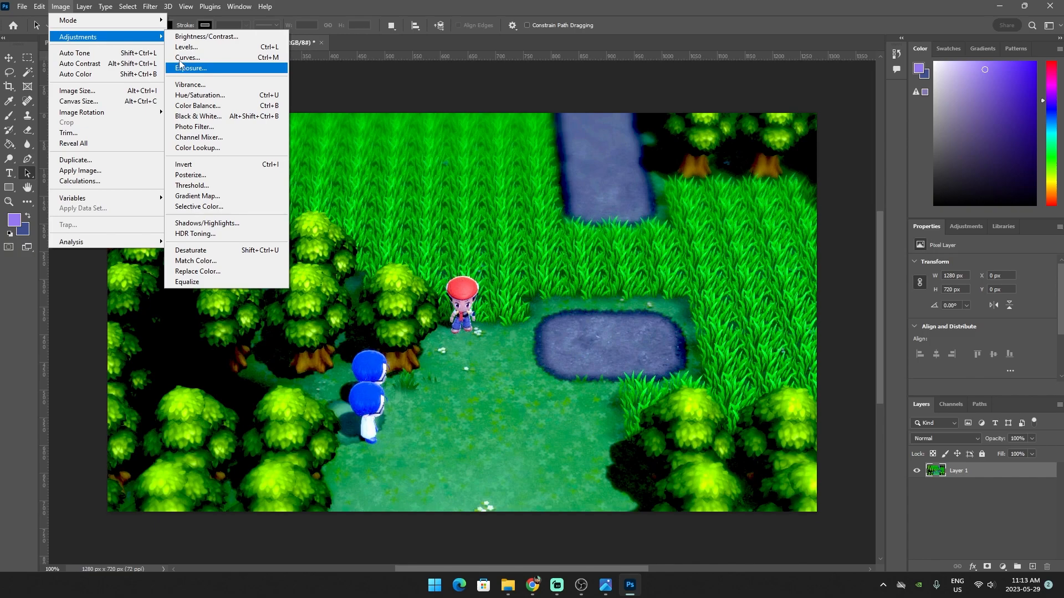
{"action": "left_click", "coordinate": [179, 58]}
{"action": "key", "text": "a"}
{"action": "left_click", "coordinate": [933, 341]}
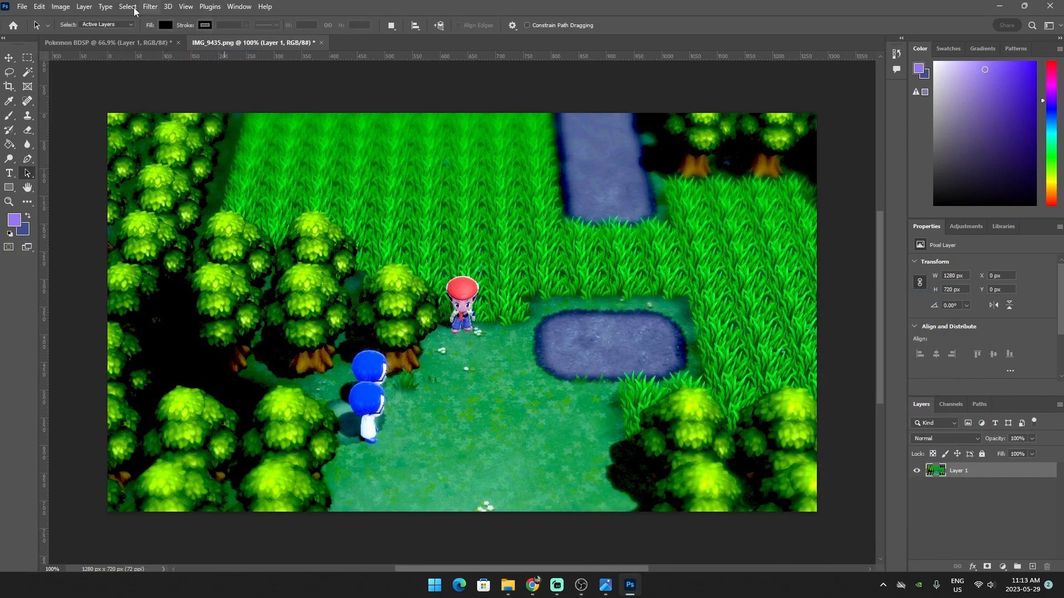
{"action": "left_click", "coordinate": [61, 7]}
{"action": "mouse_move", "coordinate": [78, 37]}
{"action": "left_click", "coordinate": [183, 68]}
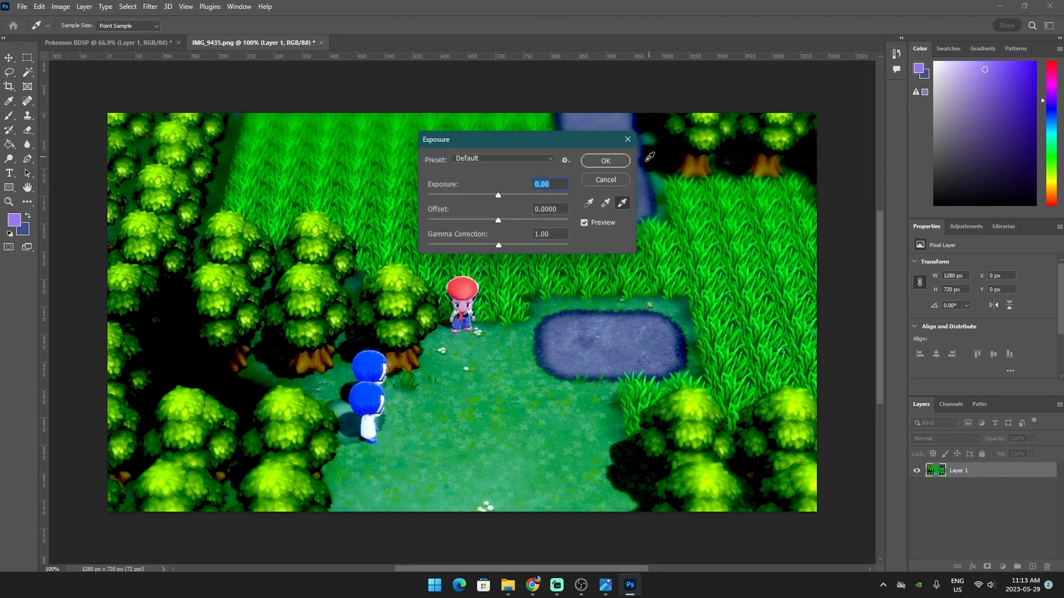
{"action": "left_click", "coordinate": [600, 180]}
Apply a Vibrance adjustment to the screenshot layer with vibrance +32 and saturation +5, comparing it with the preview off
{"action": "left_click", "coordinate": [60, 6]}
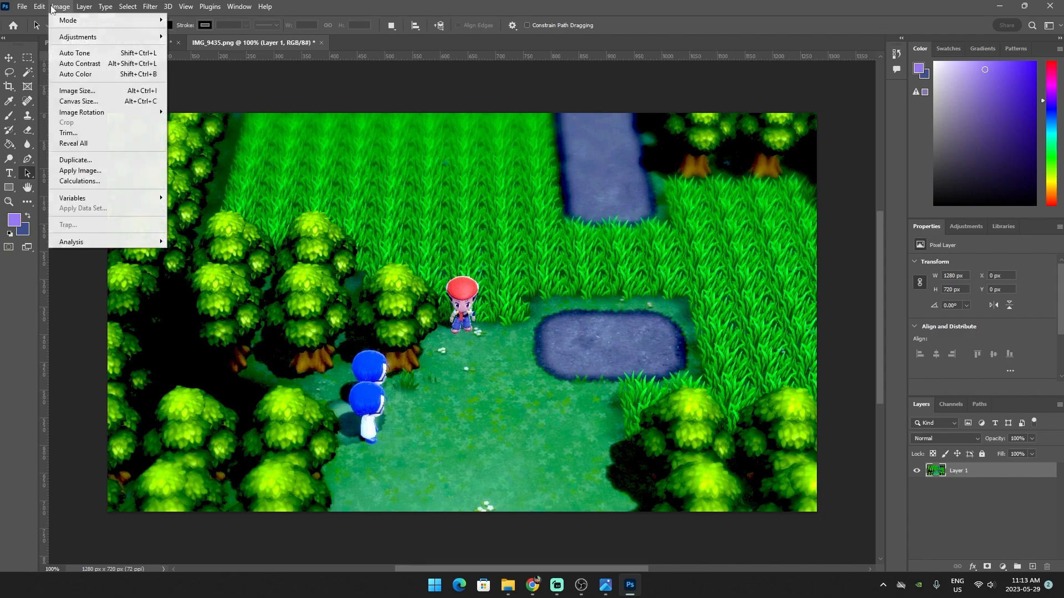
{"action": "mouse_move", "coordinate": [78, 37]}
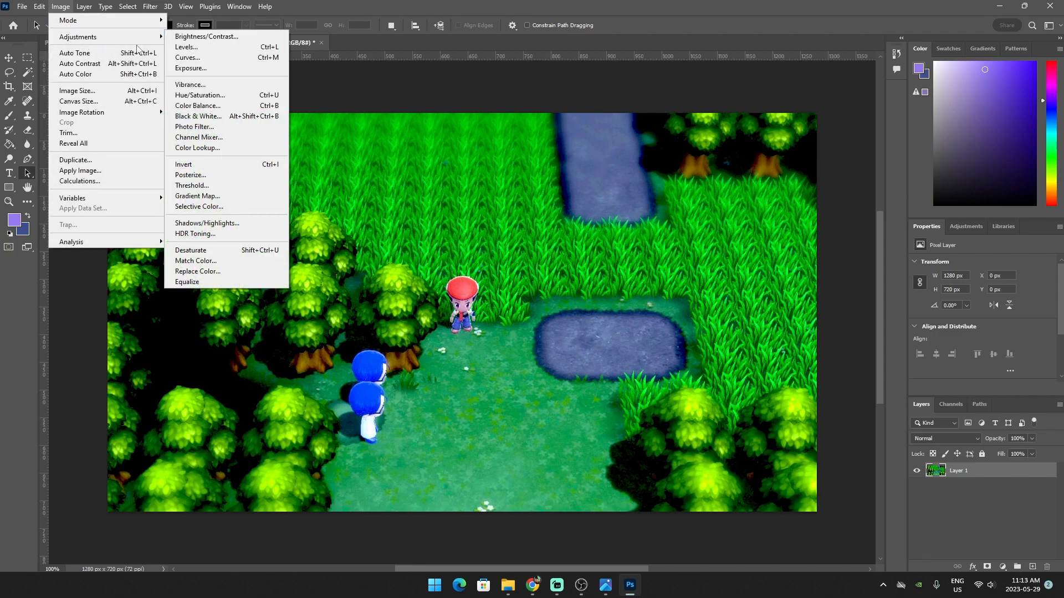
{"action": "left_click", "coordinate": [214, 85]}
{"action": "left_click_drag", "start_coordinate": [503, 192], "coordinate": [566, 192]}
{"action": "mouse_move", "coordinate": [517, 220]}
{"action": "left_mouse_down"}
{"action": "mouse_move", "coordinate": [551, 218]}
{"action": "mouse_move", "coordinate": [488, 227]}
{"action": "mouse_move", "coordinate": [505, 228]}
{"action": "left_mouse_up"}
{"action": "left_click_drag", "start_coordinate": [556, 190], "coordinate": [527, 196]}
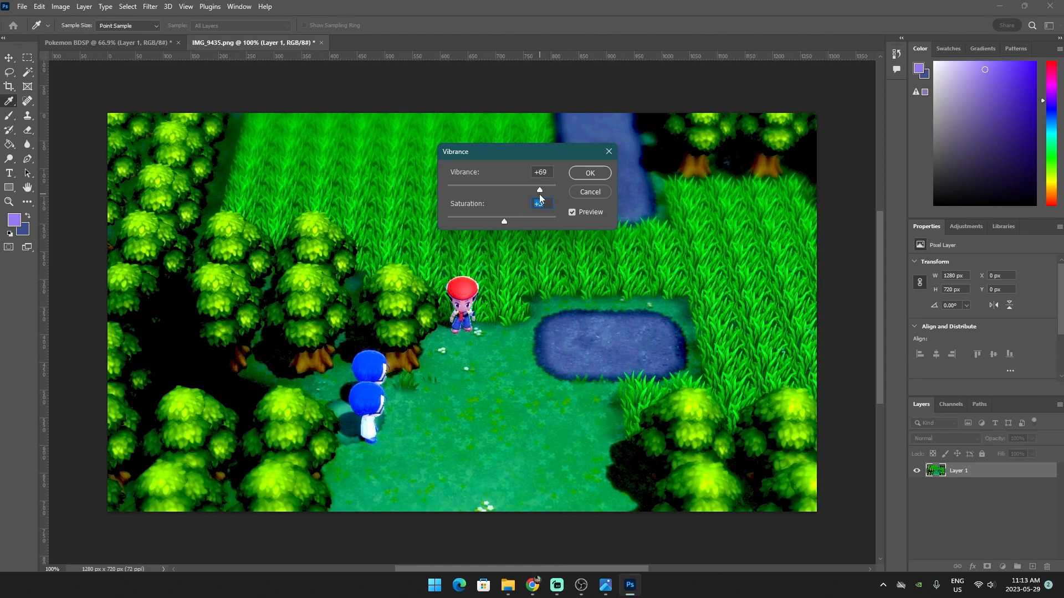
{"action": "mouse_move", "coordinate": [509, 201]}
{"action": "left_mouse_down"}
{"action": "mouse_move", "coordinate": [554, 197]}
{"action": "mouse_move", "coordinate": [518, 208]}
{"action": "left_mouse_up"}
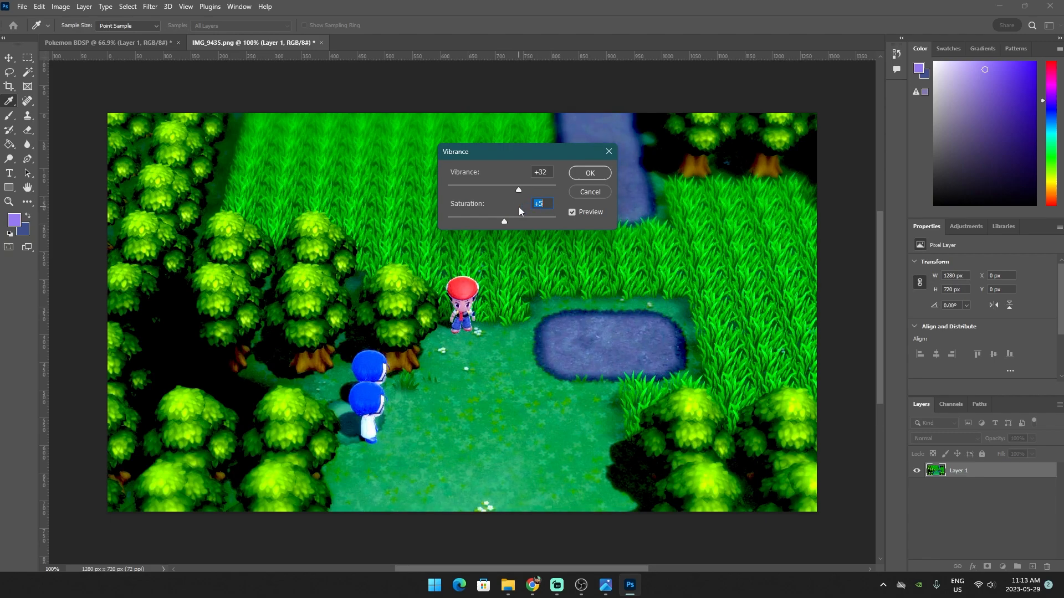
{"action": "key", "text": "shift+Tab"}
{"action": "left_click", "coordinate": [588, 177]}
{"action": "left_click", "coordinate": [574, 214]}
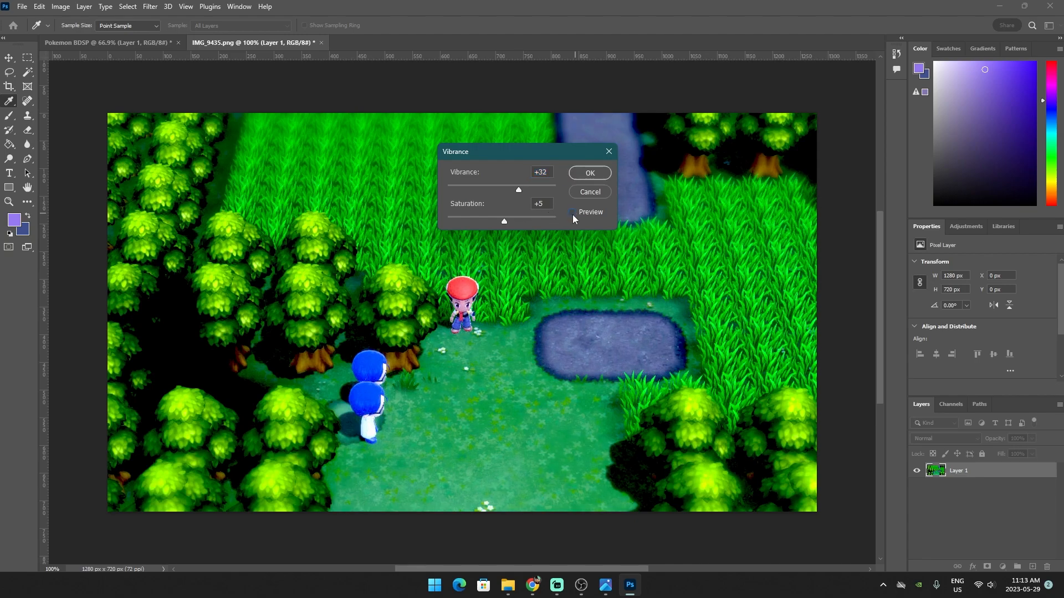
{"action": "left_click", "coordinate": [573, 212]}
{"action": "left_click", "coordinate": [589, 173]}
{"action": "key", "text": "a"}
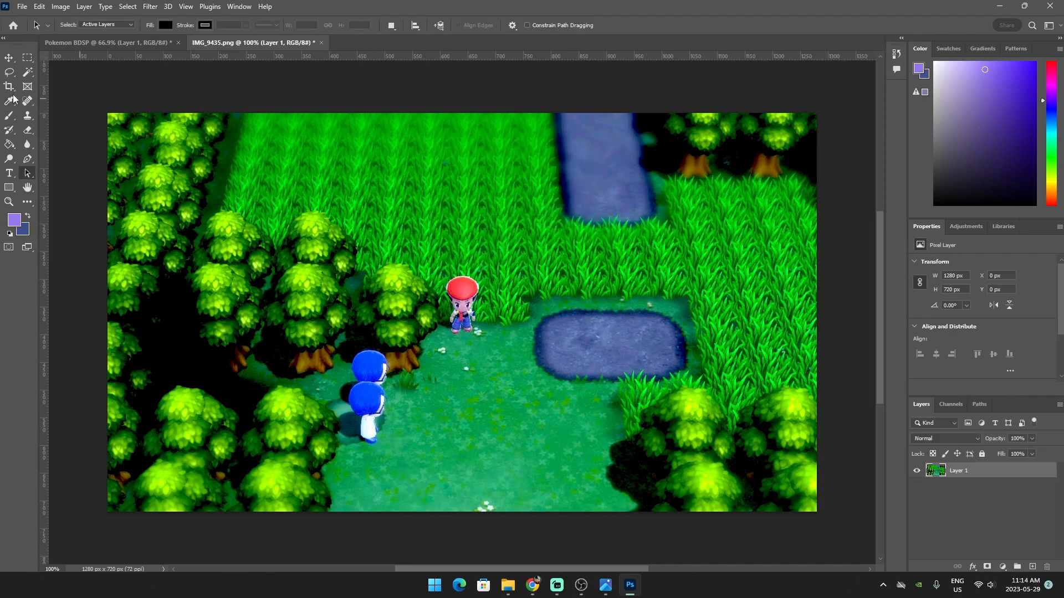
{"action": "left_click", "coordinate": [61, 7]}
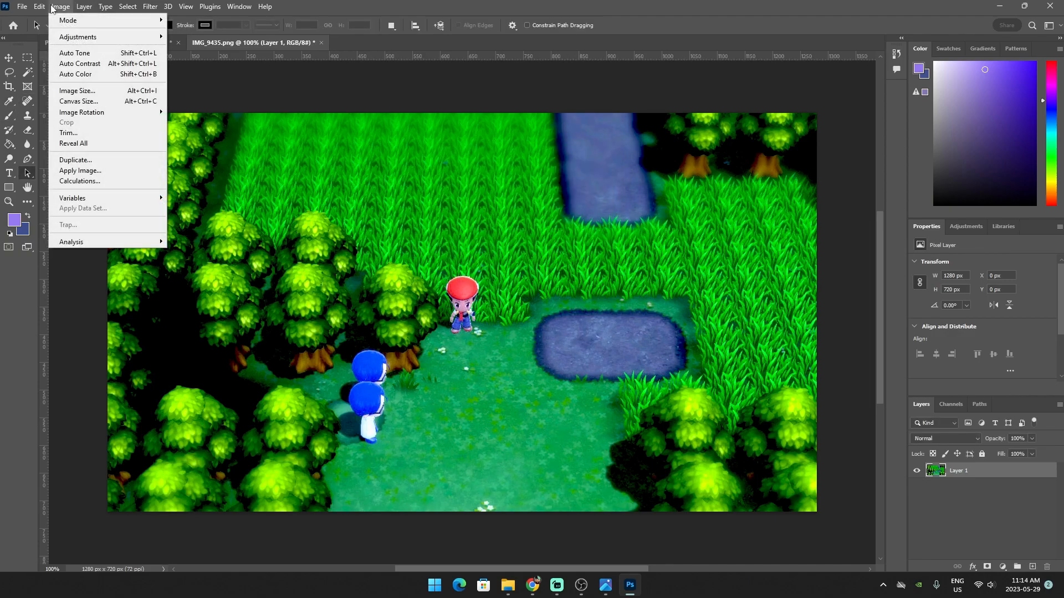
{"action": "mouse_move", "coordinate": [86, 41]}
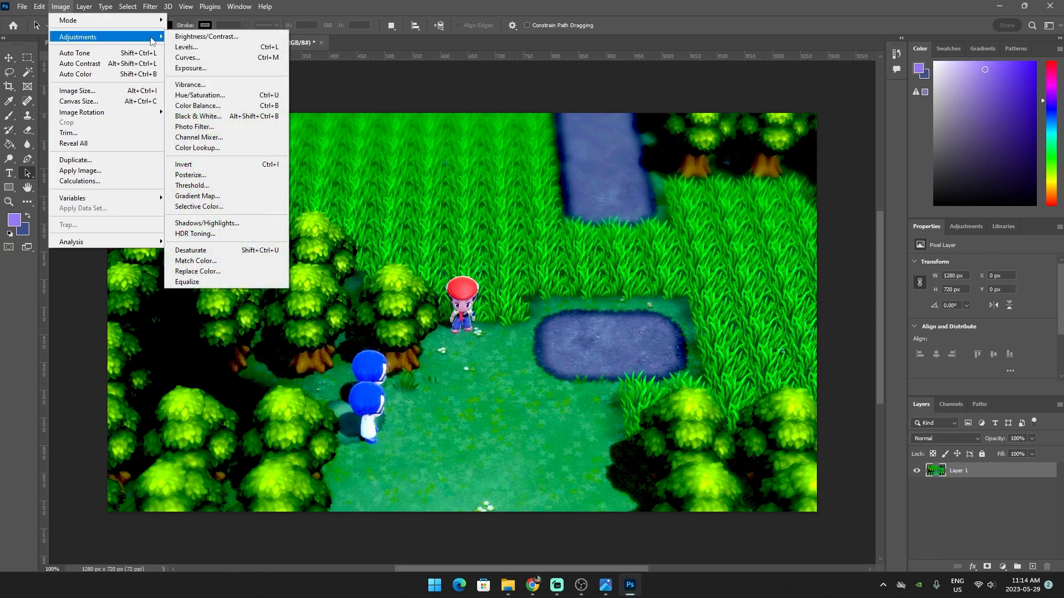
{"action": "left_click", "coordinate": [199, 84]}
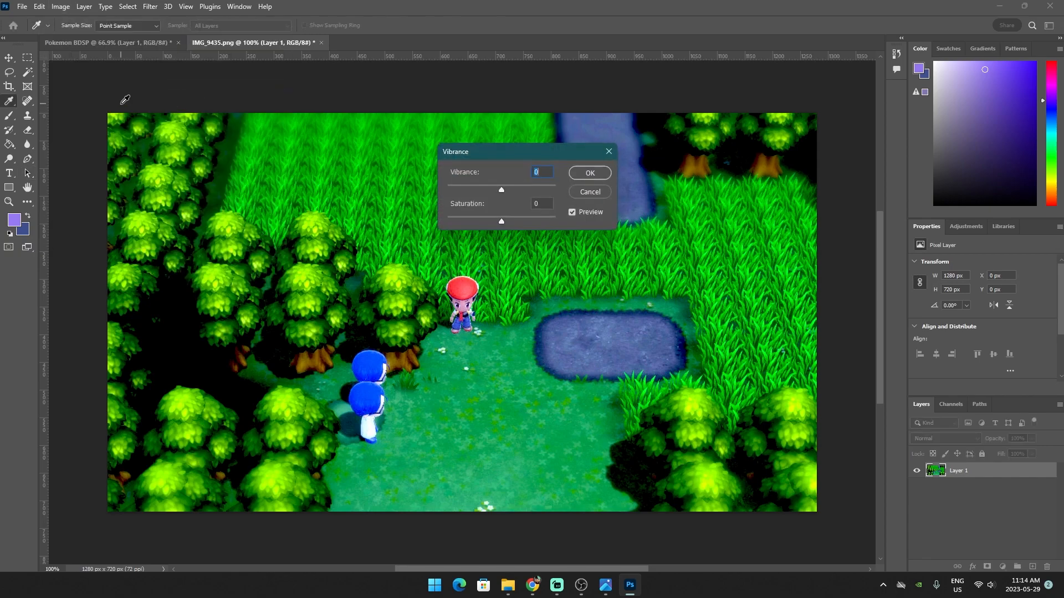
{"action": "left_click", "coordinate": [590, 192]}
{"action": "key", "text": "a"}
Try a master hue shift of +9 on the screenshot layer with Hue/Saturation and discard it
{"action": "left_click", "coordinate": [61, 6]}
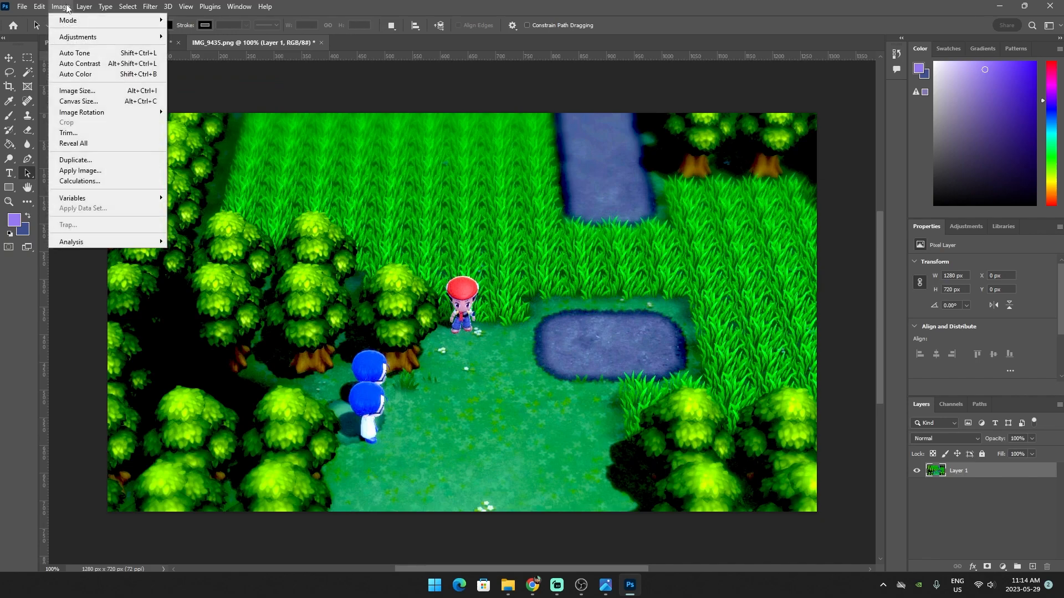
{"action": "mouse_move", "coordinate": [75, 38]}
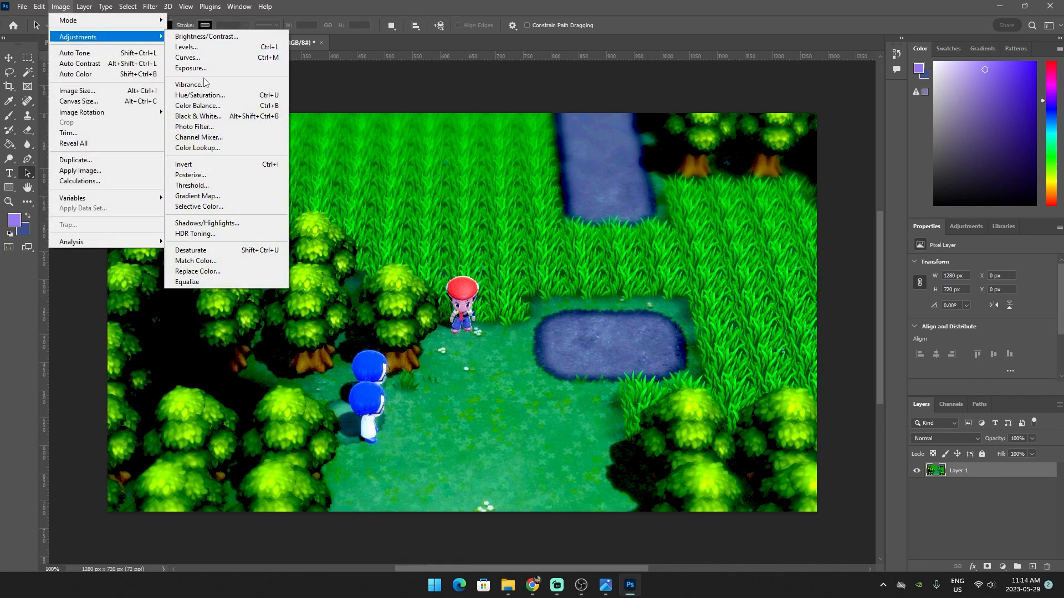
{"action": "left_click", "coordinate": [201, 96]}
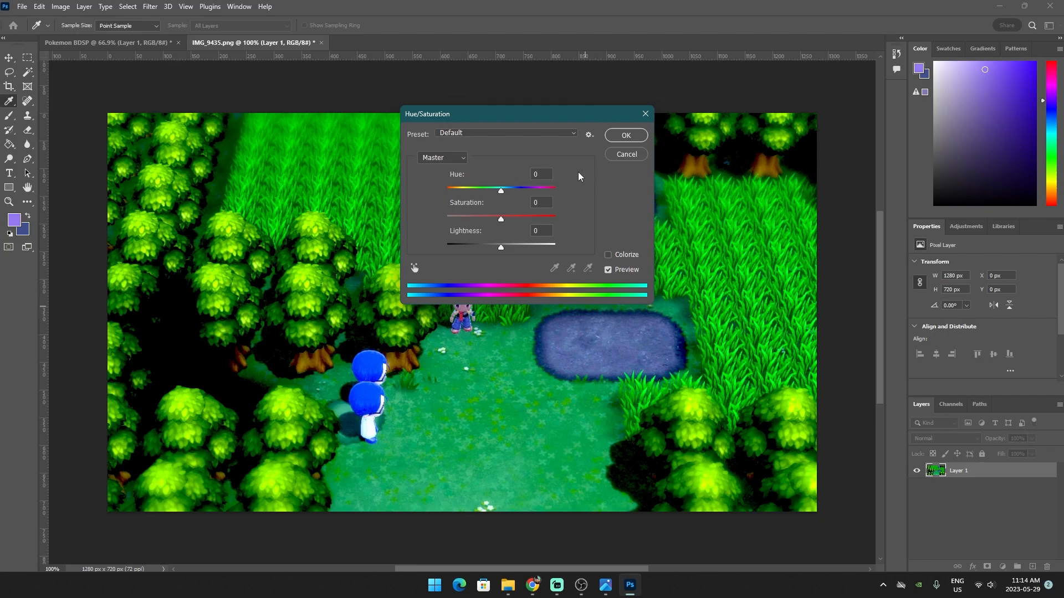
{"action": "left_click_drag", "start_coordinate": [499, 192], "coordinate": [506, 218]}
{"action": "left_click_drag", "start_coordinate": [503, 111], "coordinate": [602, 225]}
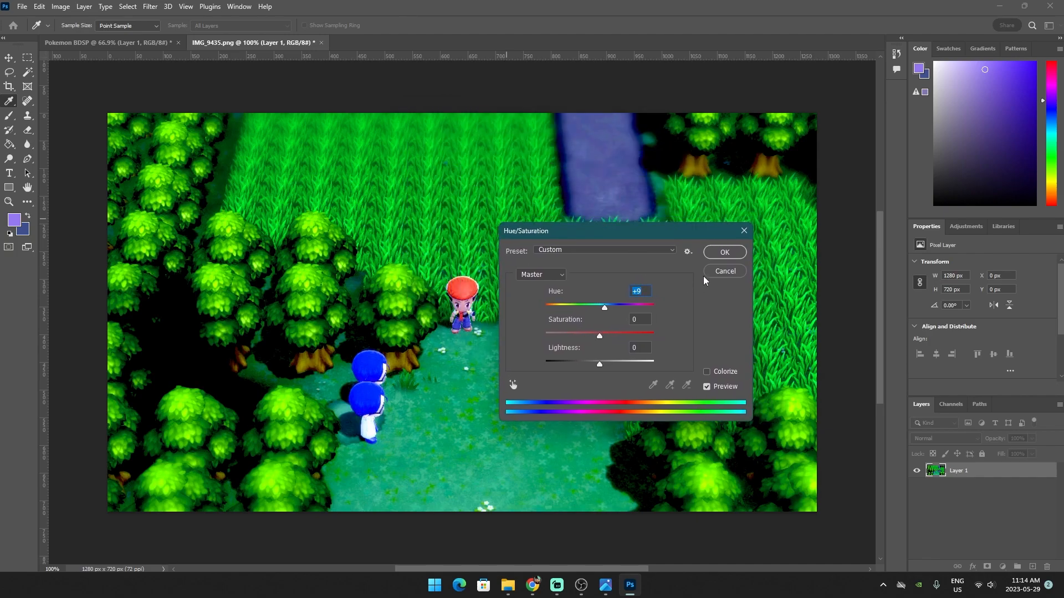
{"action": "left_click", "coordinate": [719, 271]}
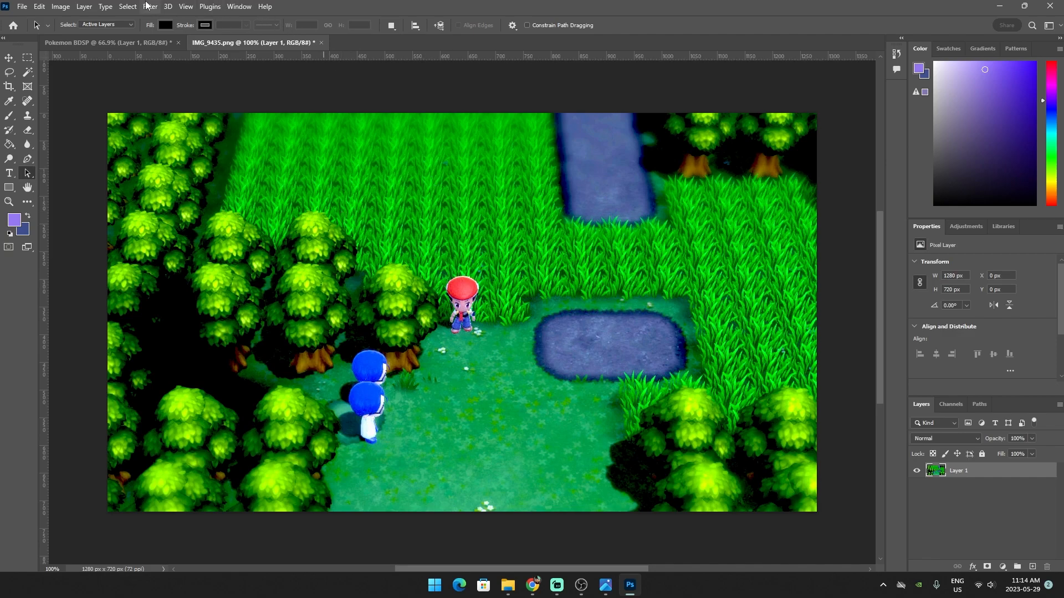
{"action": "left_click", "coordinate": [83, 6]}
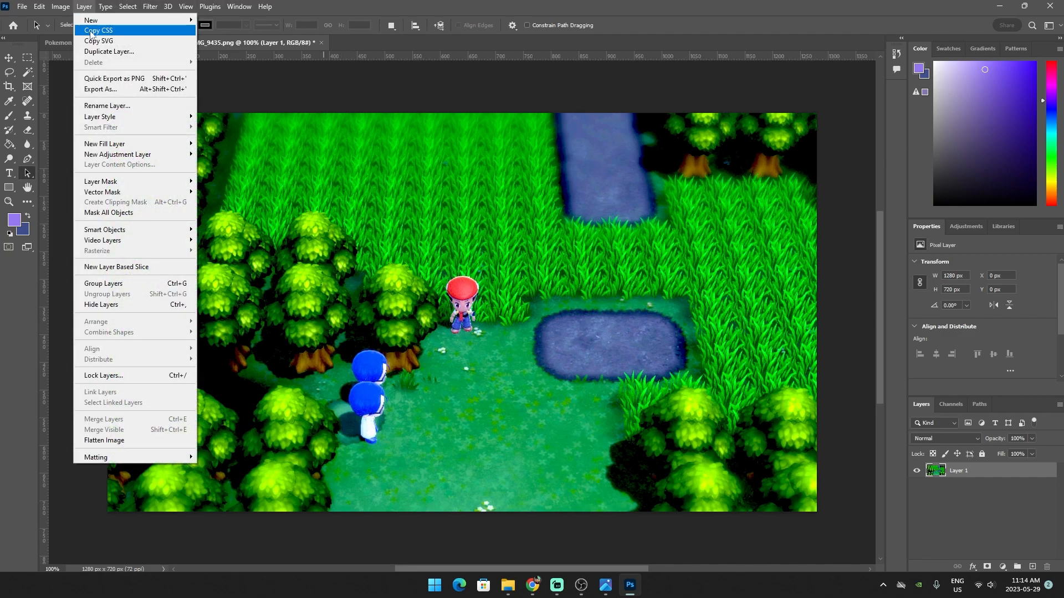
{"action": "mouse_move", "coordinate": [60, 6]}
{"action": "mouse_move", "coordinate": [77, 36]}
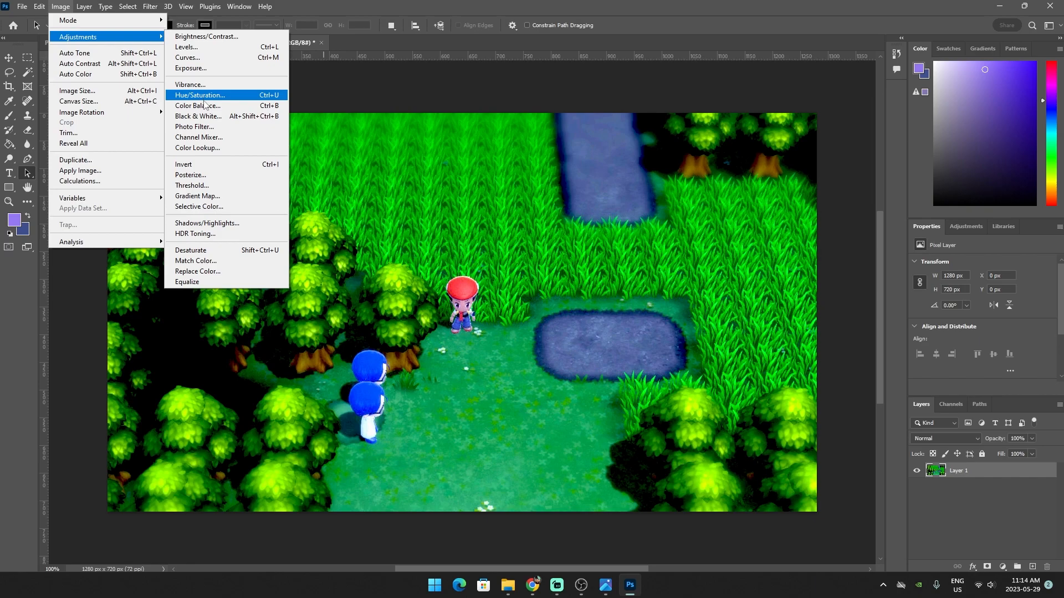
{"action": "left_click", "coordinate": [200, 95]}
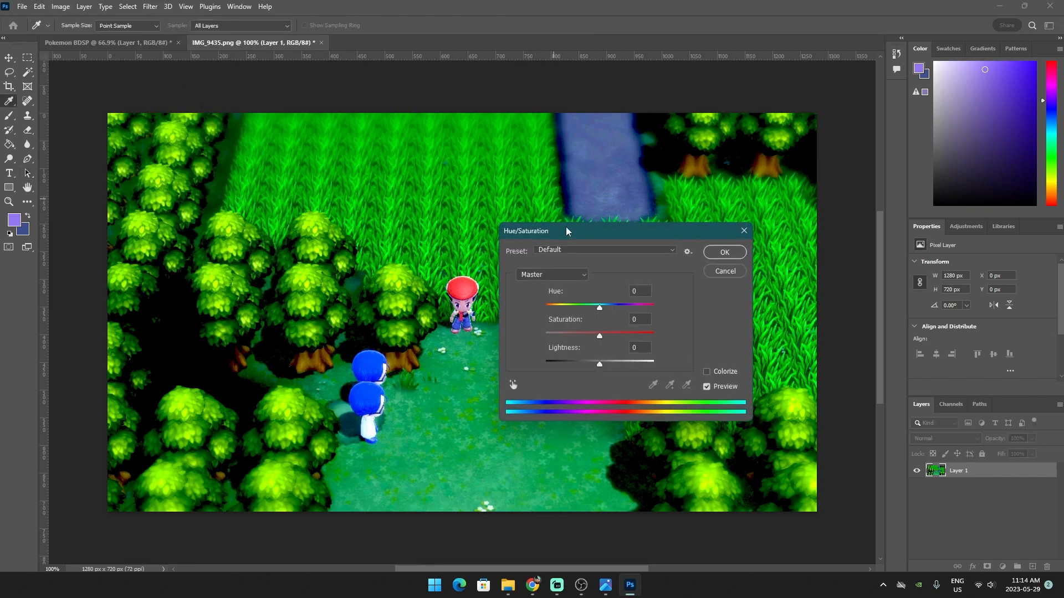
{"action": "left_click", "coordinate": [740, 273]}
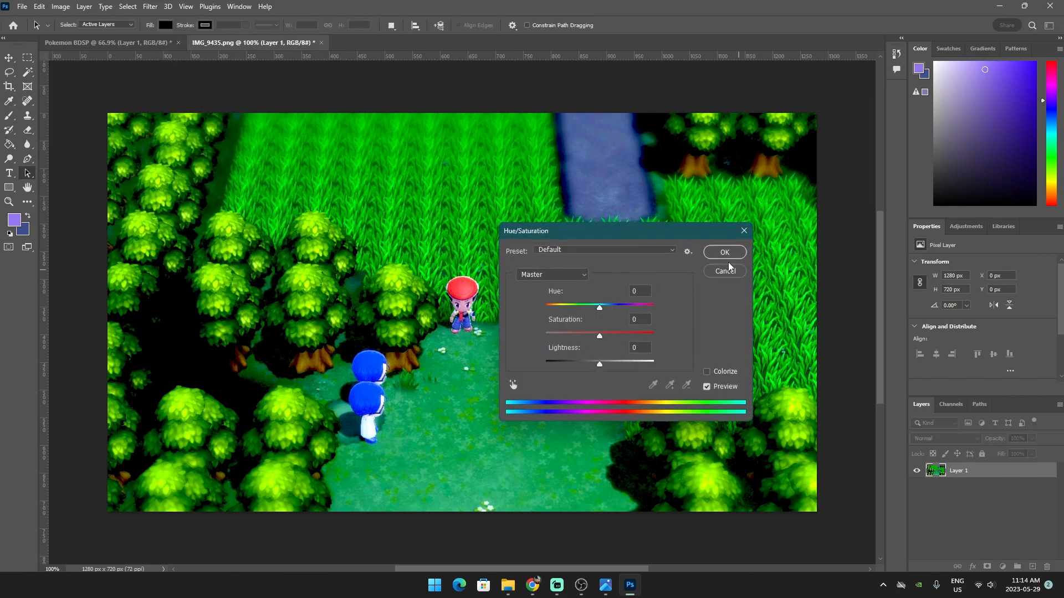
Start a Color Balance adjustment on the screenshot layer and set the midtones' cyan–red level to +2
{"action": "left_click", "coordinate": [82, 5]}
{"action": "mouse_move", "coordinate": [36, 3]}
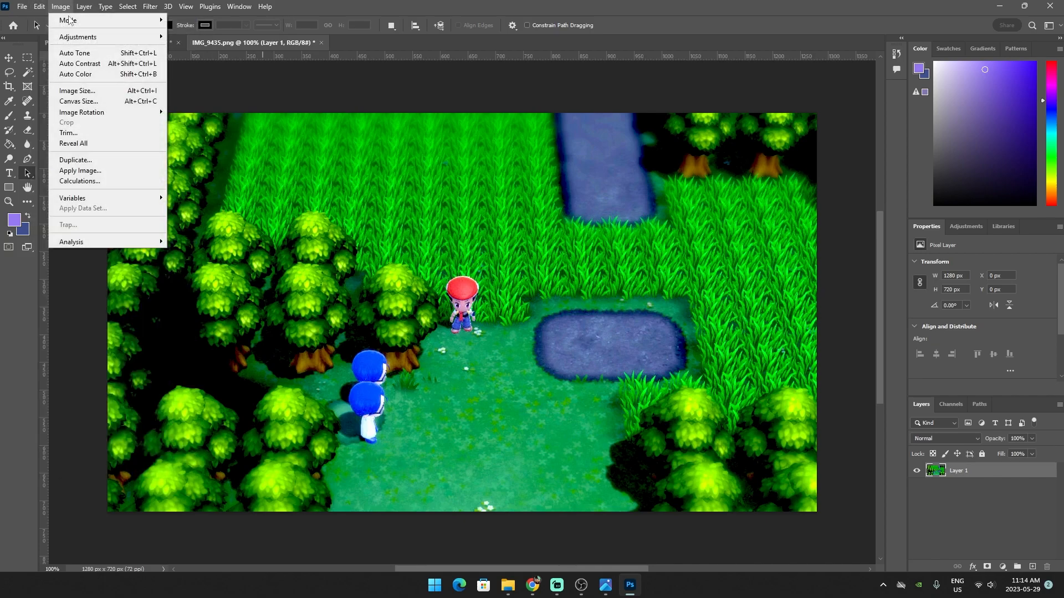
{"action": "mouse_move", "coordinate": [80, 37]}
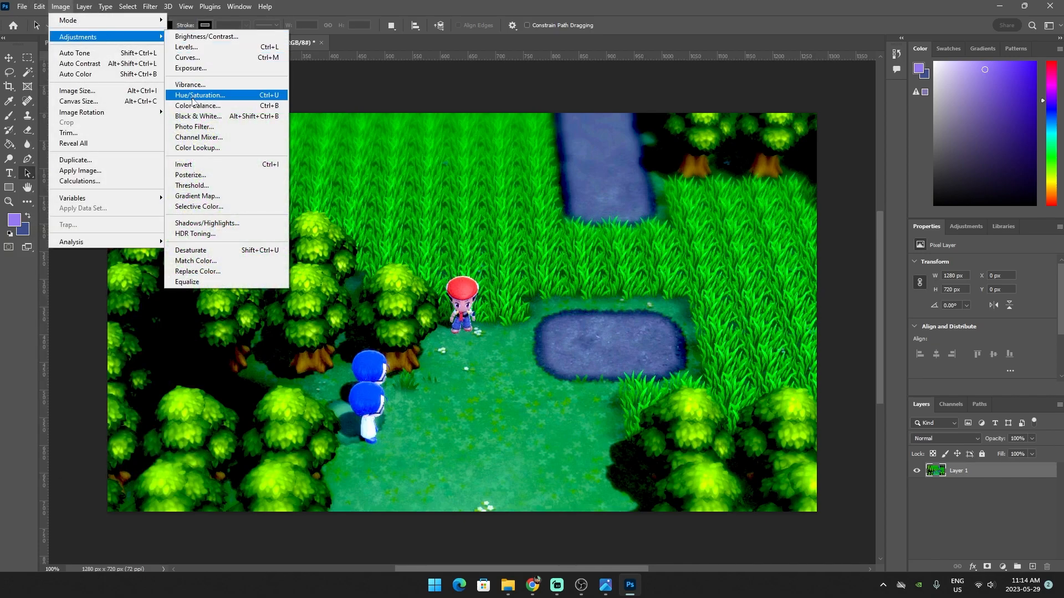
{"action": "left_click", "coordinate": [198, 105]}
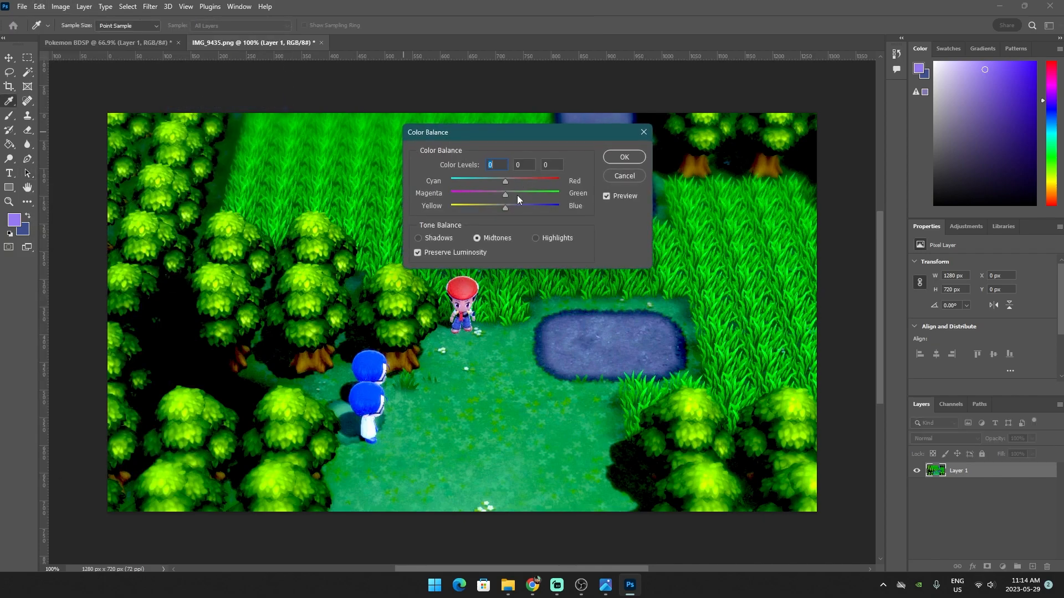
{"action": "mouse_move", "coordinate": [510, 182]}
{"action": "left_mouse_down"}
{"action": "mouse_move", "coordinate": [533, 181]}
{"action": "mouse_move", "coordinate": [510, 184]}
{"action": "left_mouse_up"}
{"action": "left_click_drag", "start_coordinate": [507, 188], "coordinate": [500, 192]}
{"action": "left_click_drag", "start_coordinate": [511, 135], "coordinate": [617, 376]}
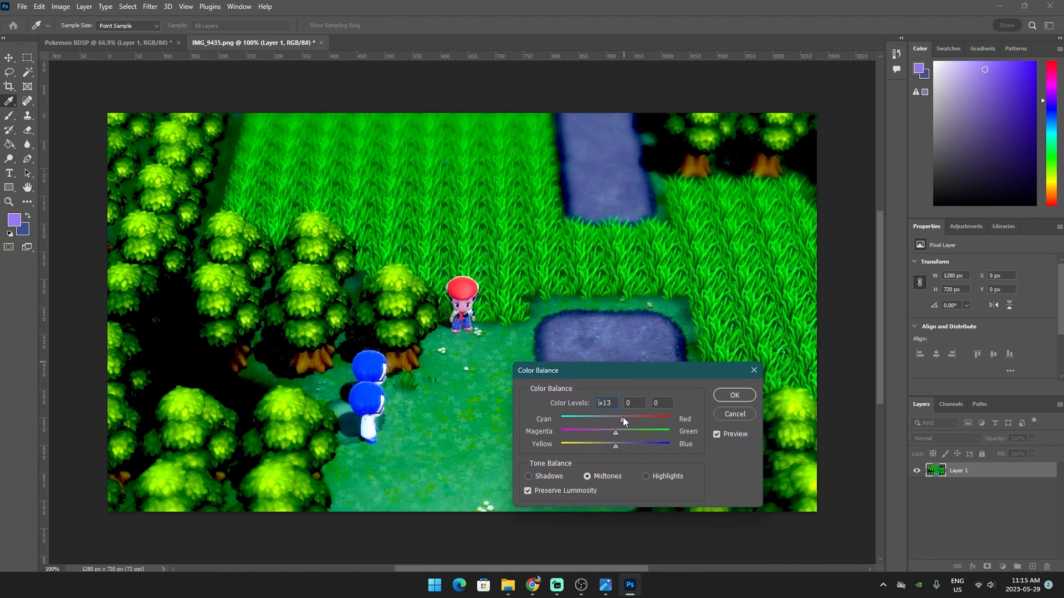
{"action": "left_click_drag", "start_coordinate": [597, 423], "coordinate": [599, 425]}
Fine-tune the midtones' magenta–green and yellow–blue levels, trying green at +100 and +21, and apply the Color Balance adjustment
{"action": "left_click_drag", "start_coordinate": [620, 380], "coordinate": [759, 235]}
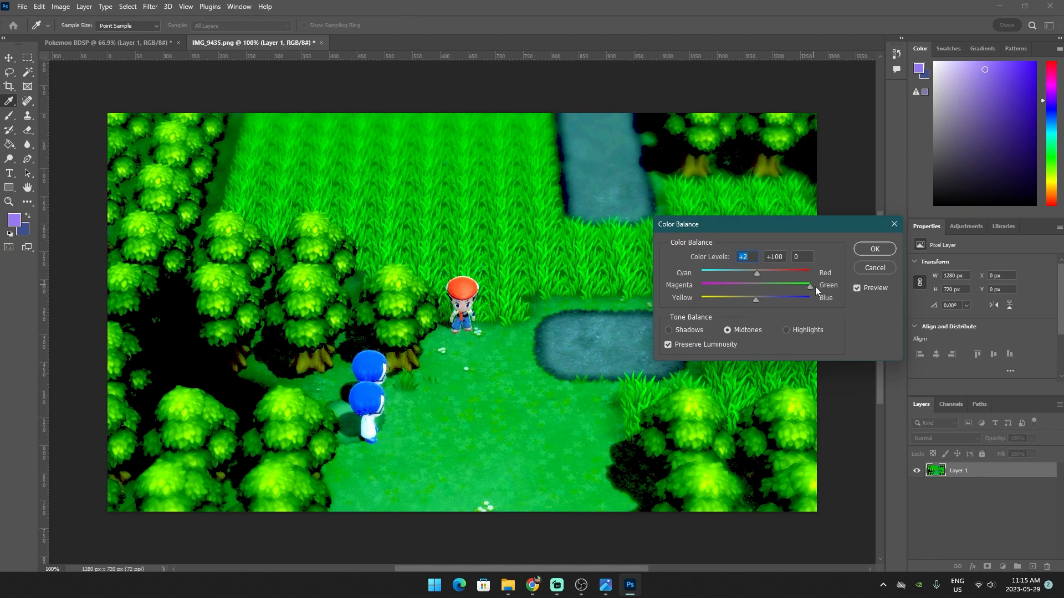
{"action": "left_click_drag", "start_coordinate": [783, 288], "coordinate": [756, 297]}
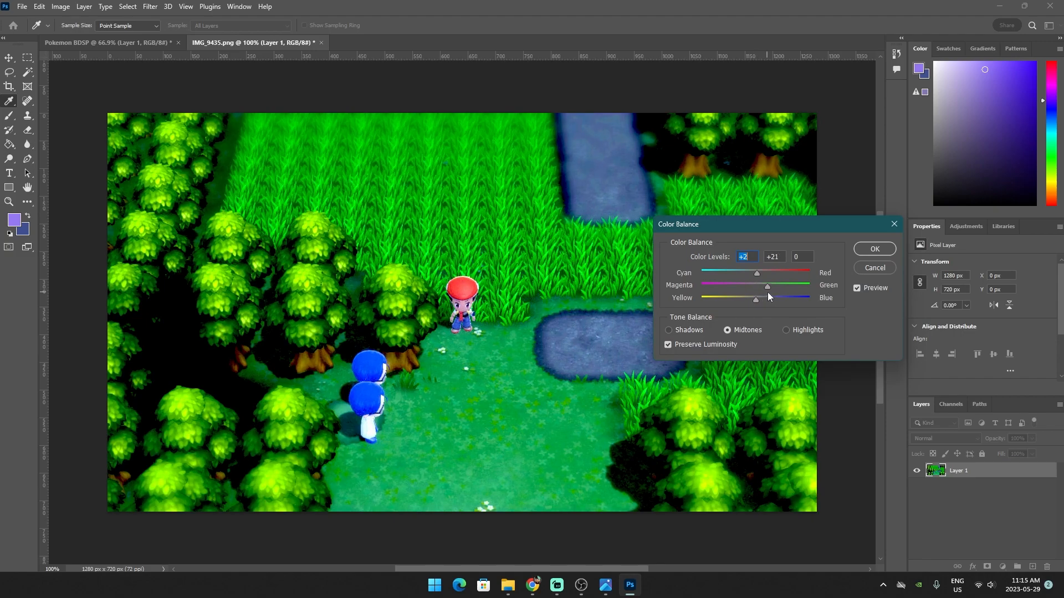
{"action": "mouse_move", "coordinate": [768, 293]}
{"action": "left_mouse_down"}
{"action": "mouse_move", "coordinate": [749, 295]}
{"action": "mouse_move", "coordinate": [759, 296]}
{"action": "left_mouse_up"}
{"action": "left_click", "coordinate": [758, 288]}
{"action": "mouse_move", "coordinate": [760, 299]}
{"action": "left_mouse_down"}
{"action": "mouse_move", "coordinate": [819, 301]}
{"action": "mouse_move", "coordinate": [699, 315]}
{"action": "mouse_move", "coordinate": [763, 311]}
{"action": "left_mouse_up"}
{"action": "left_click", "coordinate": [874, 249]}
Examine the red-capped character up close, then return to the whole screenshot at 100%
{"action": "key", "text": "a"}
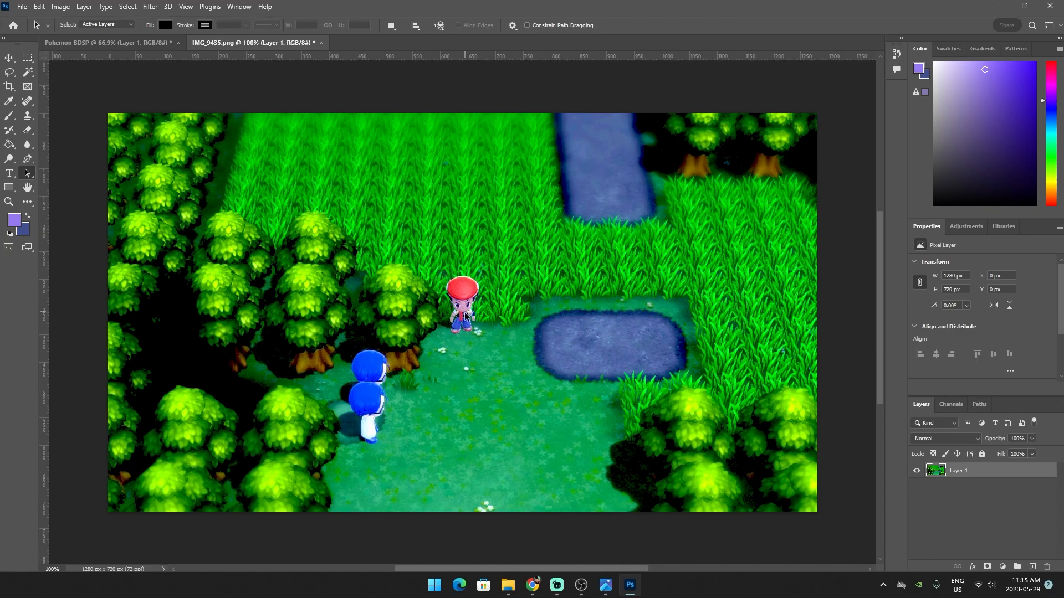
{"action": "scroll", "coordinate": [467, 324], "scroll_direction": "up", "scroll_amount": 1}
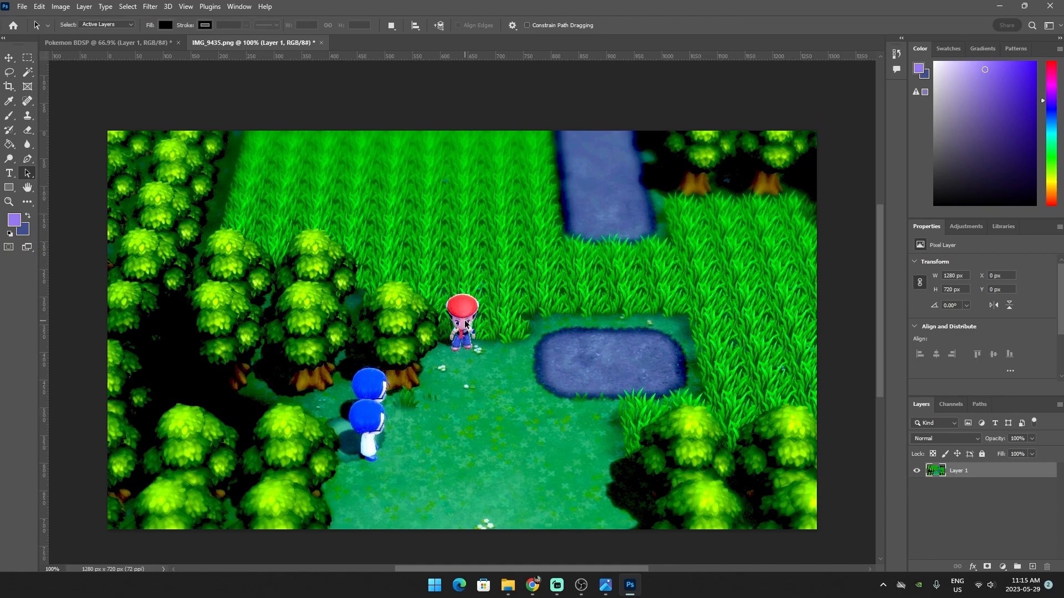
{"action": "scroll", "coordinate": [466, 325], "scroll_direction": "up", "scroll_amount": 8}
{"action": "scroll", "coordinate": [457, 344], "scroll_direction": "up", "scroll_amount": 6}
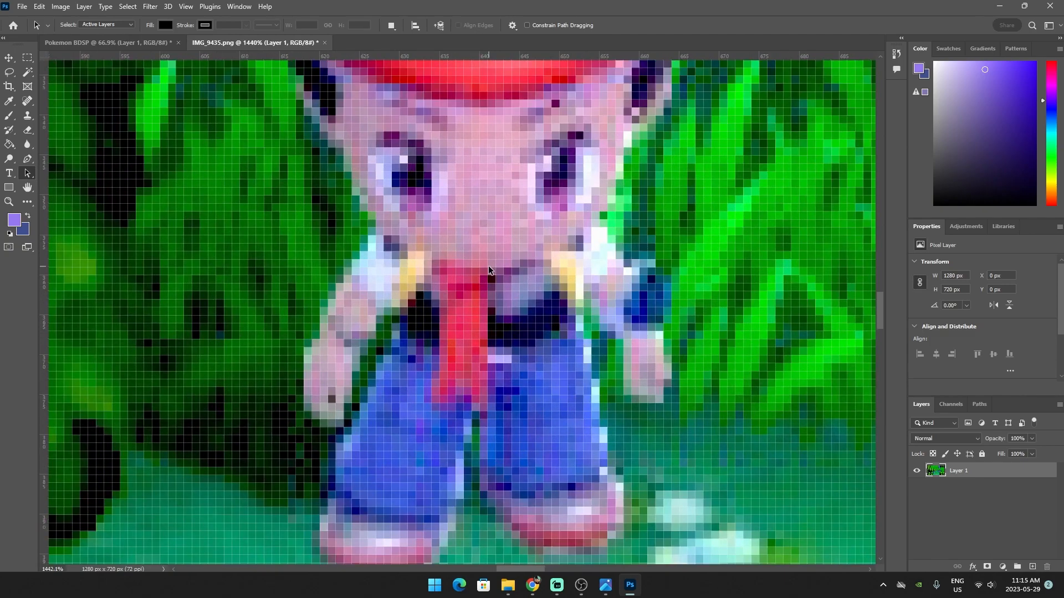
{"action": "scroll", "coordinate": [489, 269], "scroll_direction": "down", "scroll_amount": 3}
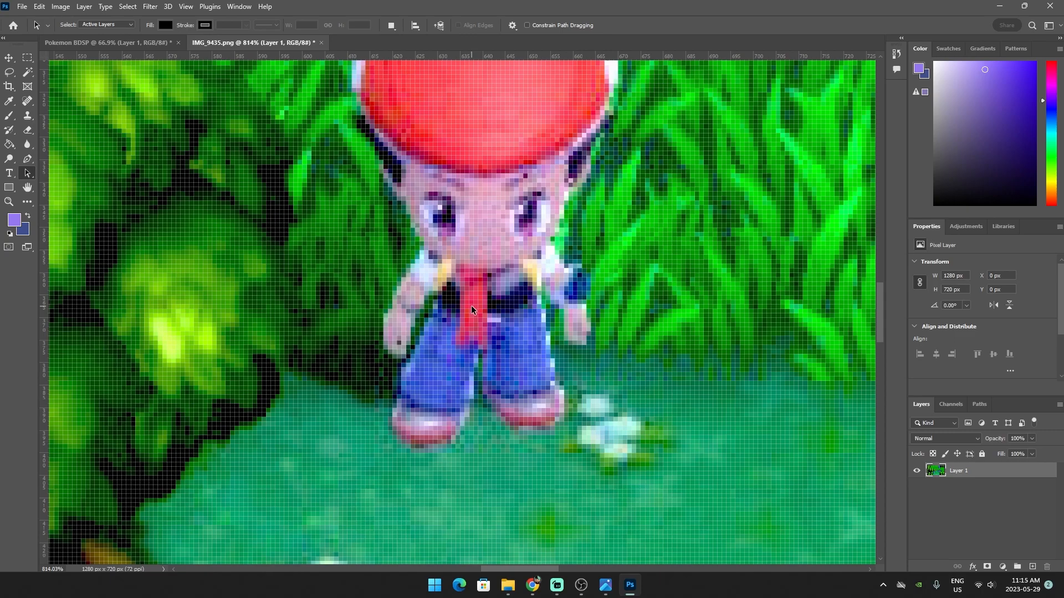
{"action": "mouse_move", "coordinate": [882, 326]}
{"action": "left_mouse_down"}
{"action": "mouse_move", "coordinate": [890, 314]}
{"action": "mouse_move", "coordinate": [882, 326]}
{"action": "left_mouse_up"}
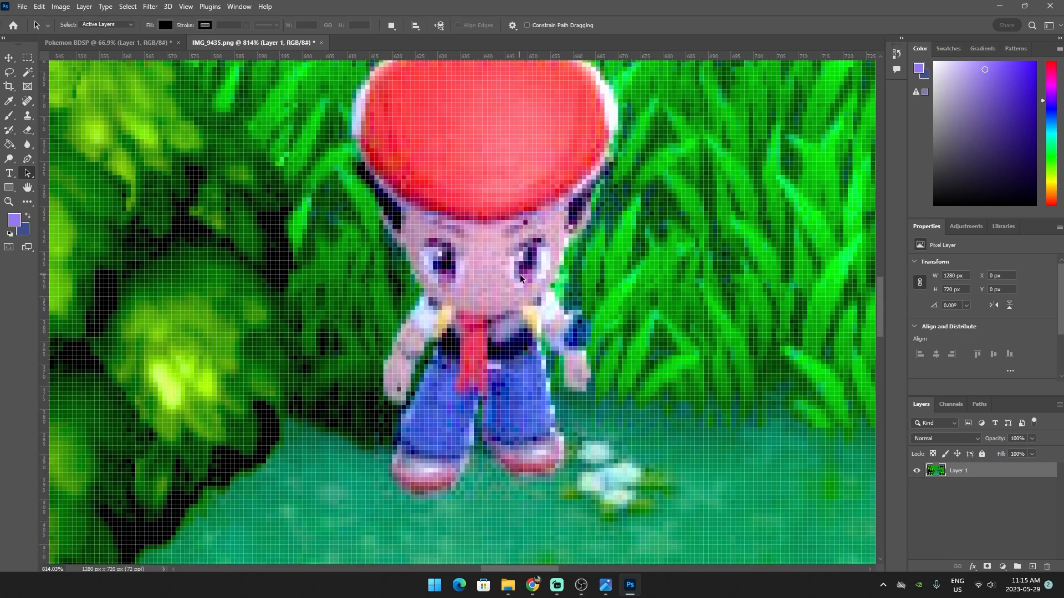
{"action": "scroll", "coordinate": [523, 277], "scroll_direction": "down", "scroll_amount": 8}
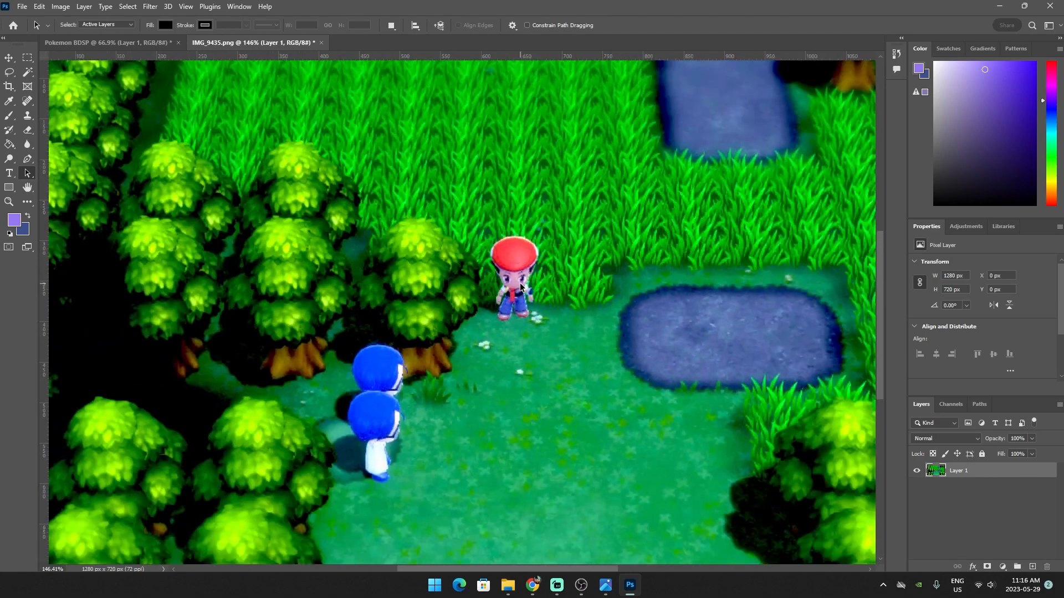
{"action": "scroll", "coordinate": [521, 287], "scroll_direction": "down", "scroll_amount": 2}
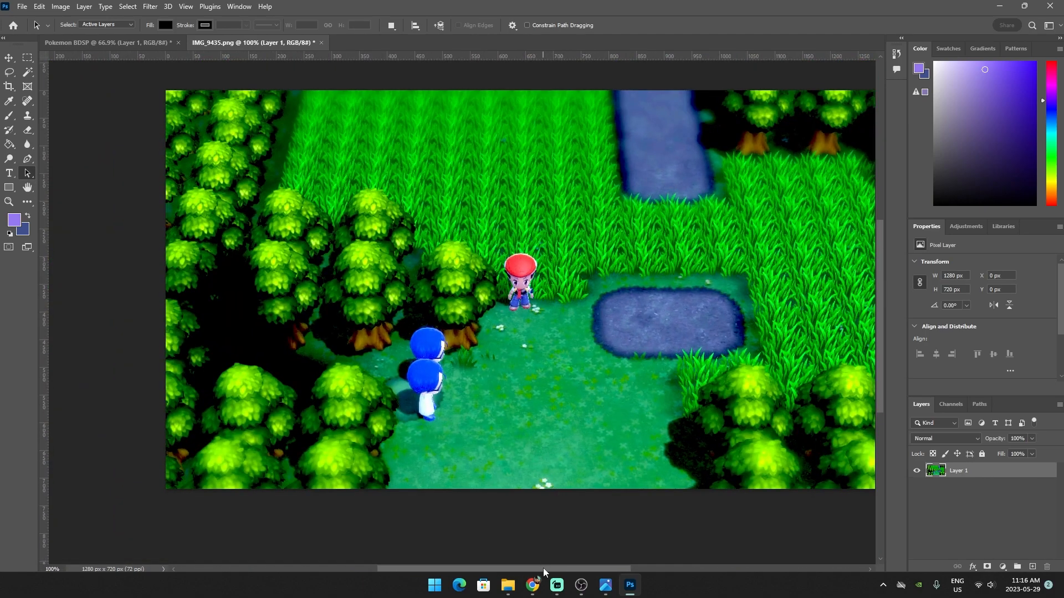
{"action": "left_click_drag", "start_coordinate": [543, 567], "coordinate": [553, 566]}
{"action": "left_click_drag", "start_coordinate": [880, 370], "coordinate": [880, 362]}
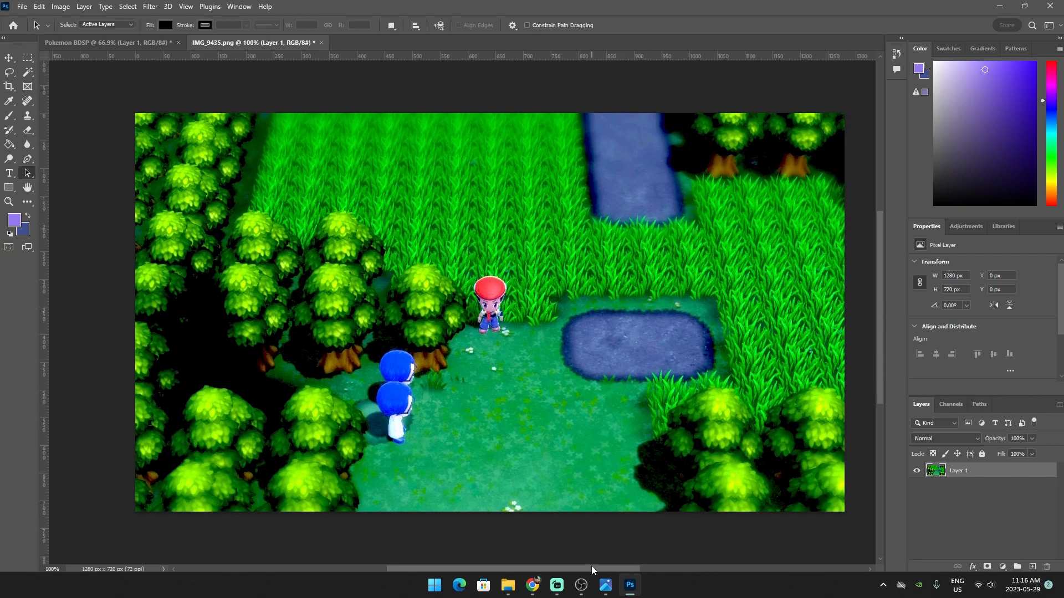
{"action": "left_click_drag", "start_coordinate": [590, 567], "coordinate": [600, 570]}
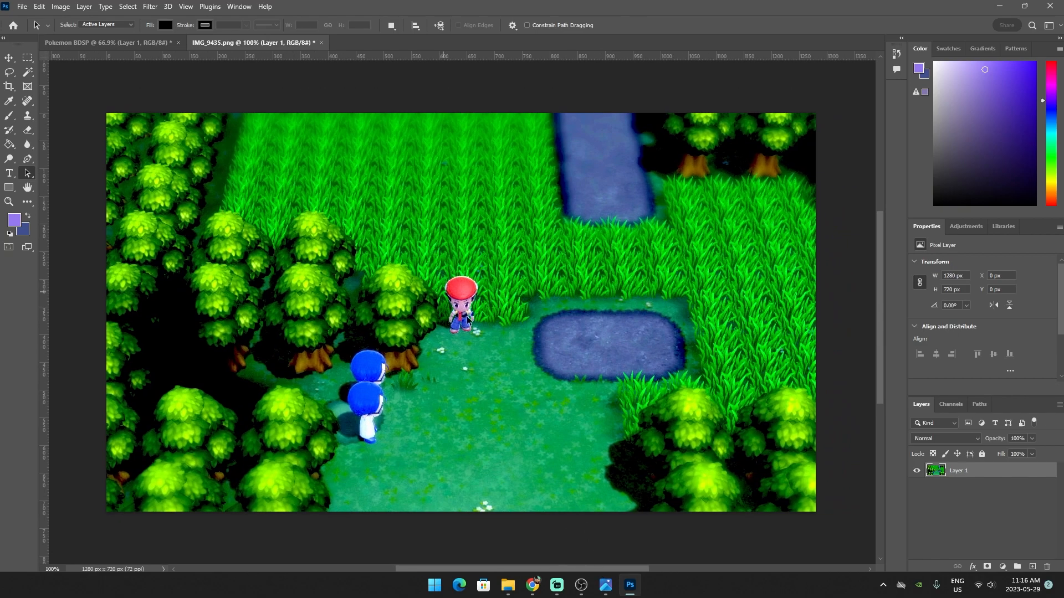
Try a Black and White adjustment with the Default preset on the screenshot layer and discard it
{"action": "left_click", "coordinate": [83, 6]}
{"action": "mouse_move", "coordinate": [63, 6]}
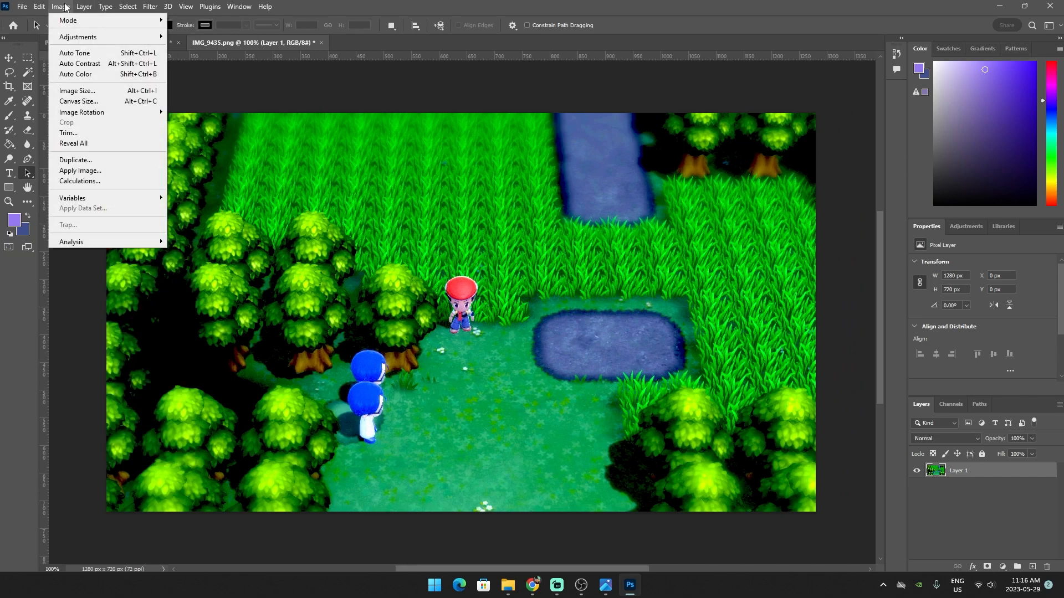
{"action": "mouse_move", "coordinate": [81, 38]}
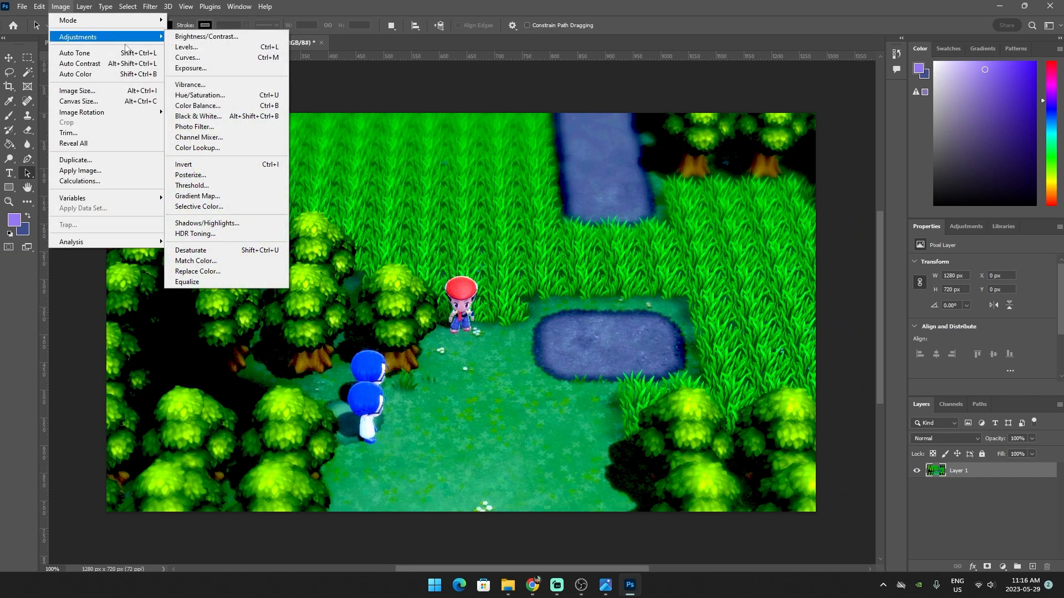
{"action": "left_click", "coordinate": [197, 120]}
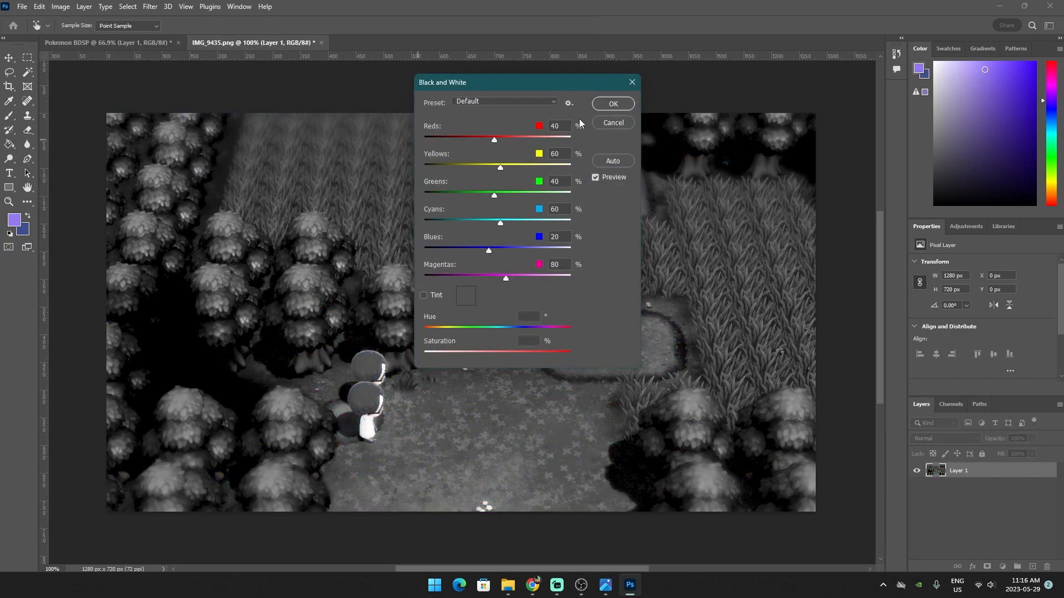
{"action": "left_click", "coordinate": [598, 121]}
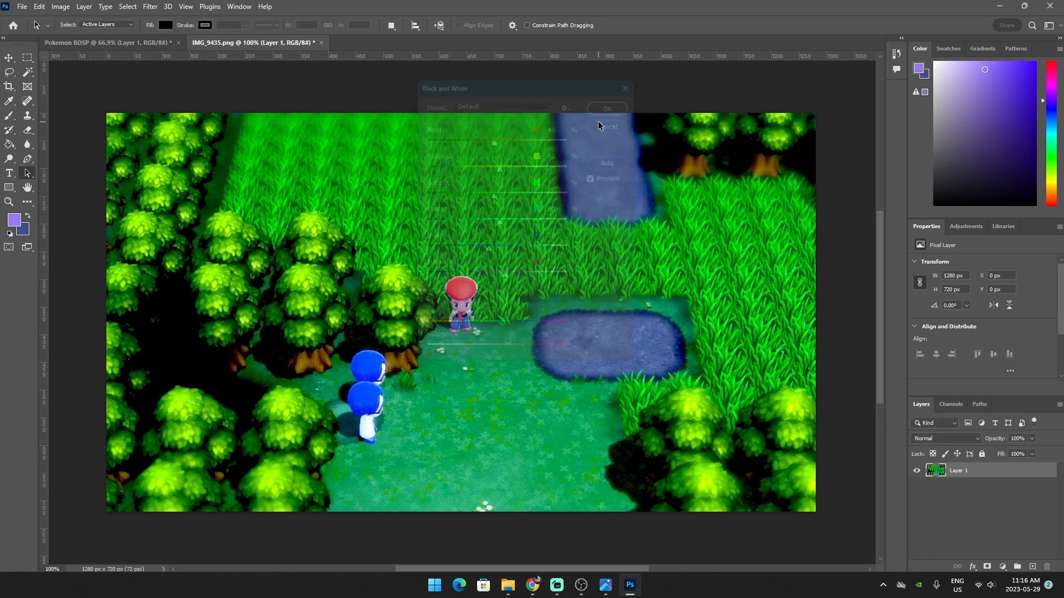
Try a Photo Filter with Warming Filter (85) on the screenshot layer, testing densities from 32% to 80%, and discard it
{"action": "left_click", "coordinate": [60, 6]}
{"action": "mouse_move", "coordinate": [77, 8]}
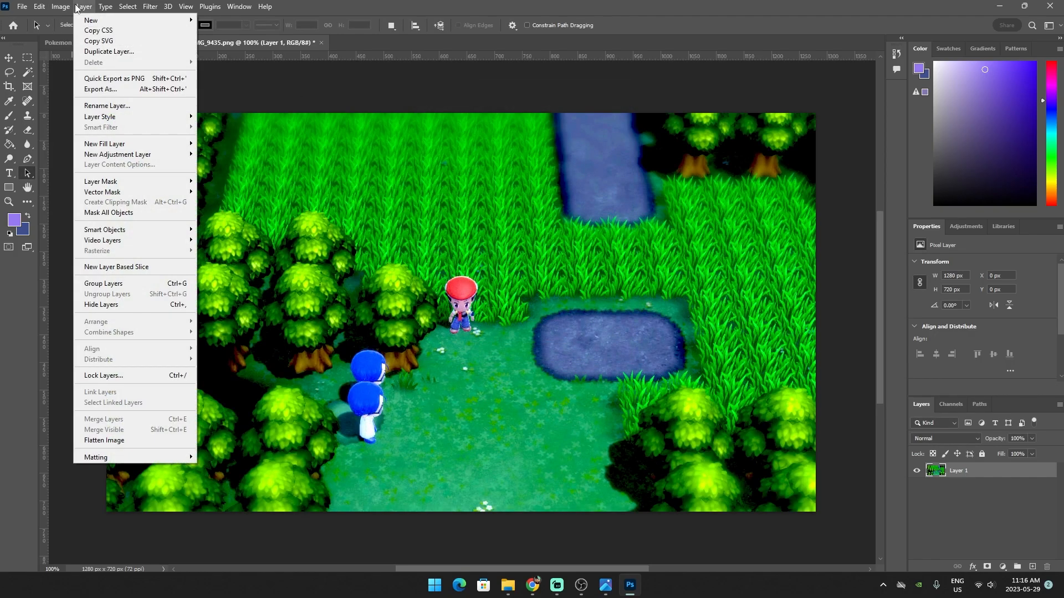
{"action": "mouse_move", "coordinate": [83, 37]}
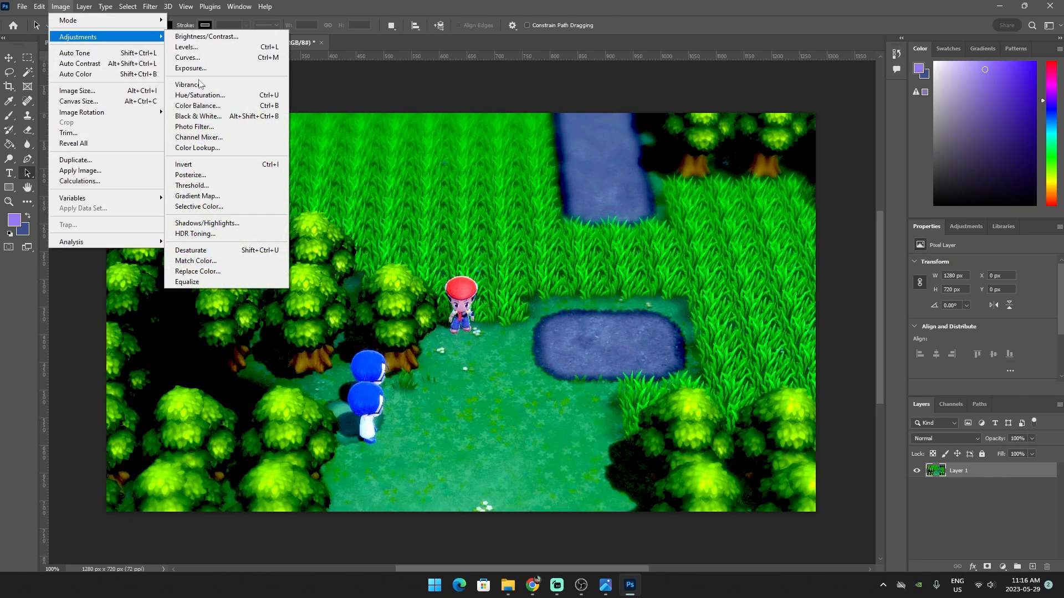
{"action": "left_click", "coordinate": [196, 129]}
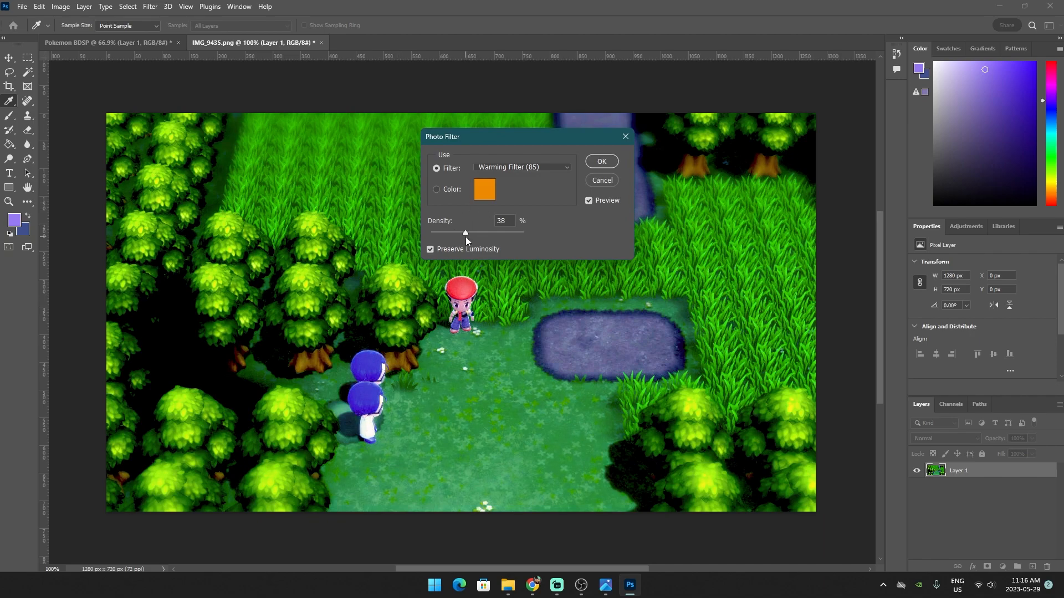
{"action": "left_click_drag", "start_coordinate": [475, 237], "coordinate": [454, 241]}
{"action": "left_click_drag", "start_coordinate": [510, 142], "coordinate": [454, 190]}
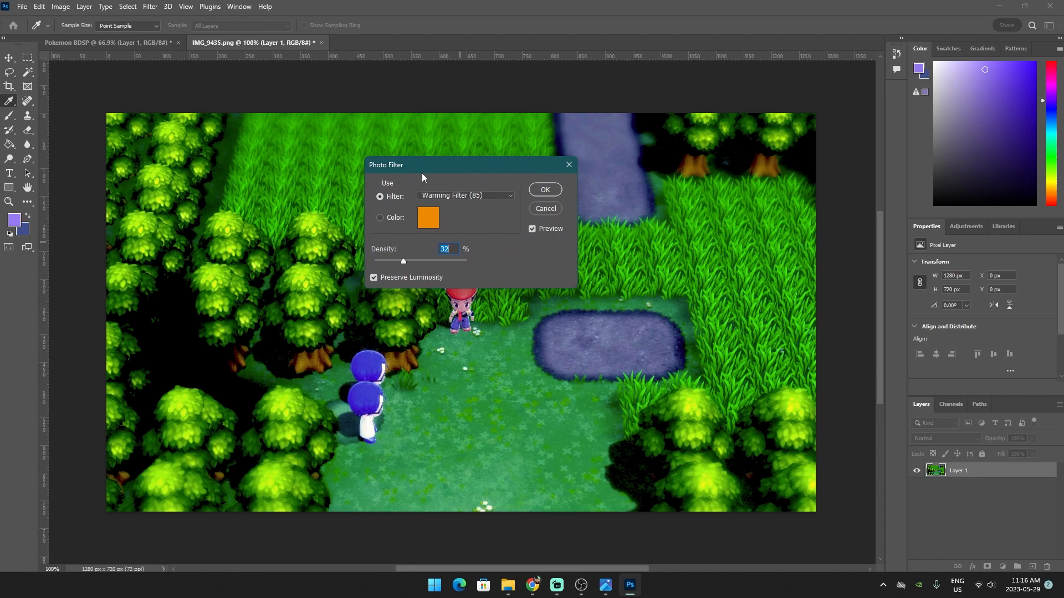
{"action": "left_click_drag", "start_coordinate": [402, 263], "coordinate": [428, 268]}
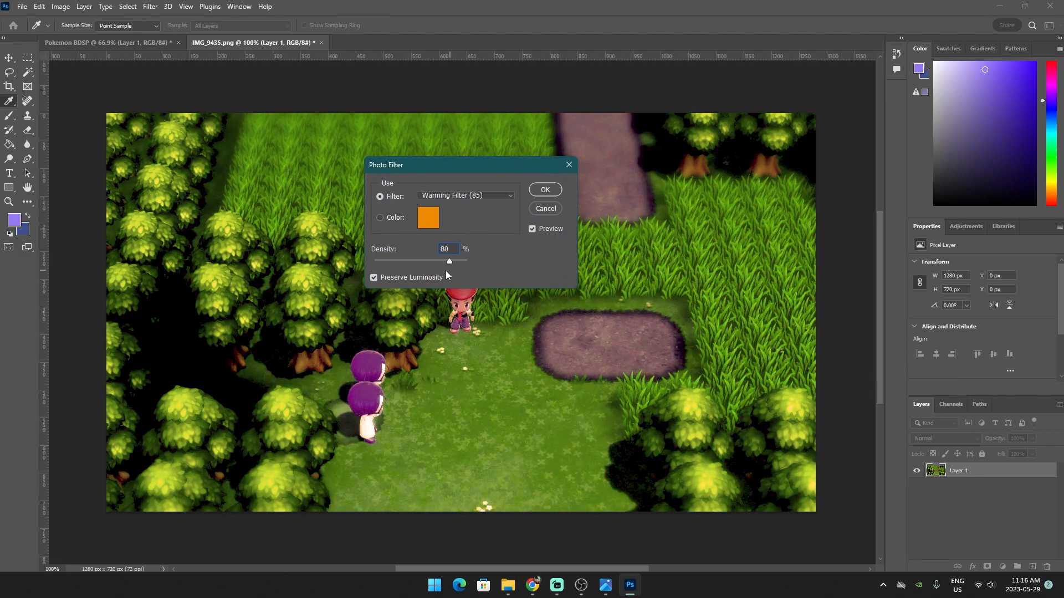
{"action": "left_click_drag", "start_coordinate": [421, 269], "coordinate": [412, 268]}
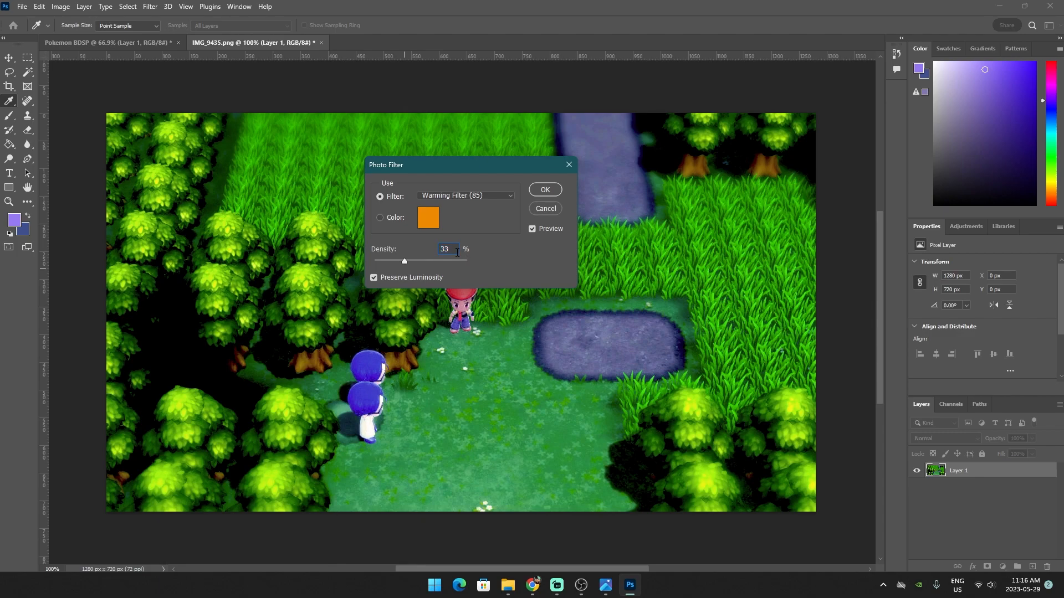
{"action": "key", "text": "BackSpace"}
{"action": "type", "text": "2"}
{"action": "left_click_drag", "start_coordinate": [428, 164], "coordinate": [438, 262]}
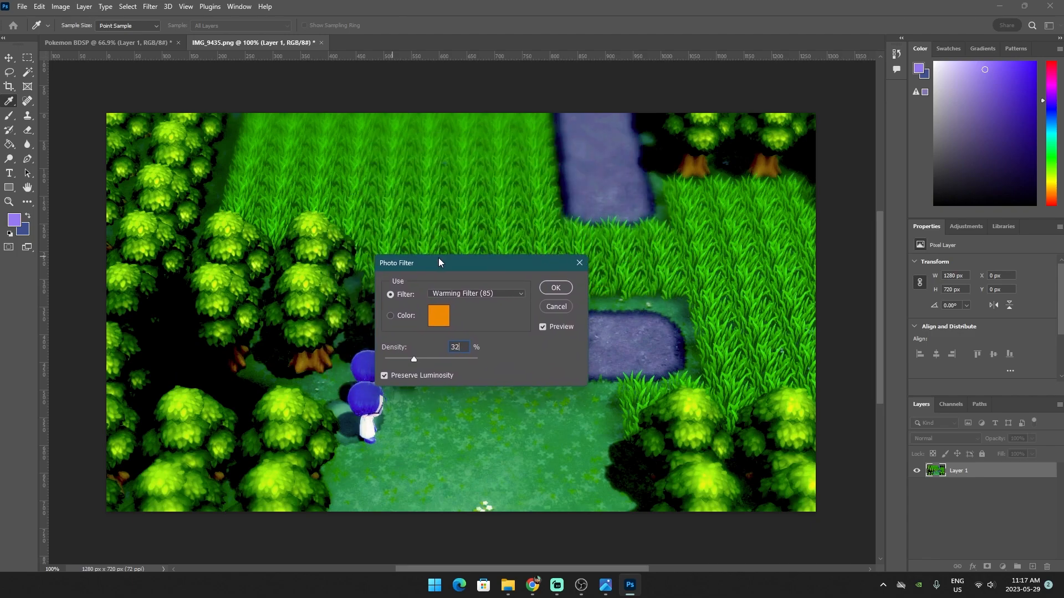
{"action": "left_click", "coordinate": [547, 307]}
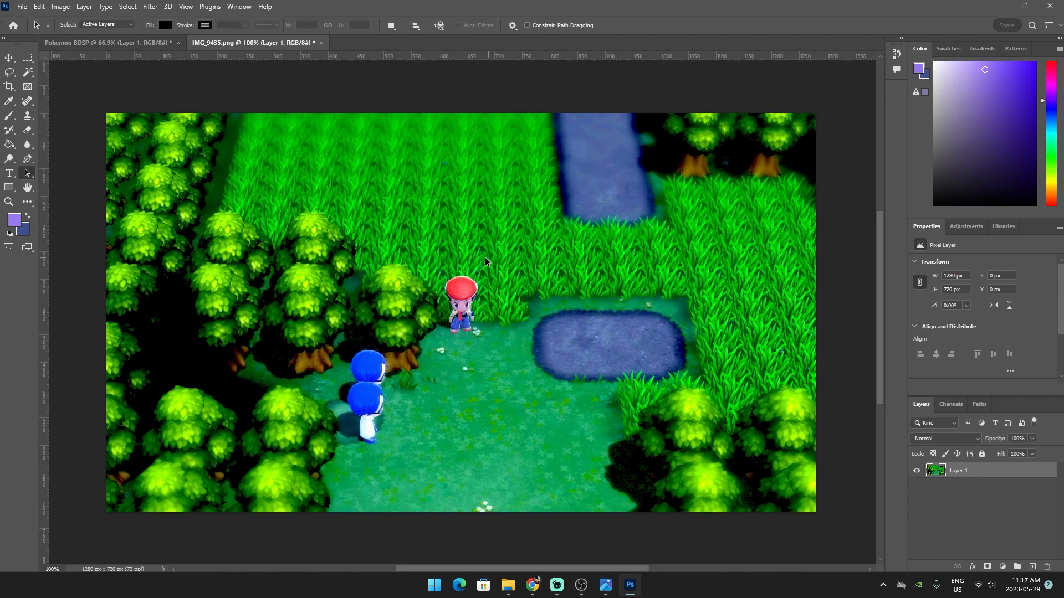
Try inverting the screenshot layer's colors and undo the inversion
{"action": "left_click", "coordinate": [67, 7]}
{"action": "mouse_move", "coordinate": [80, 8]}
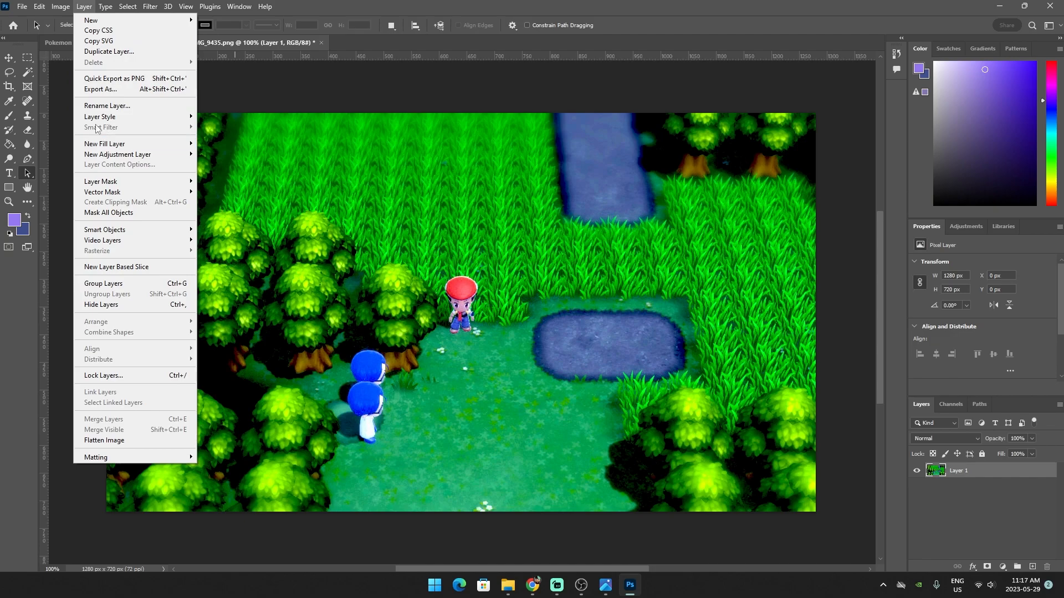
{"action": "mouse_move", "coordinate": [76, 37]}
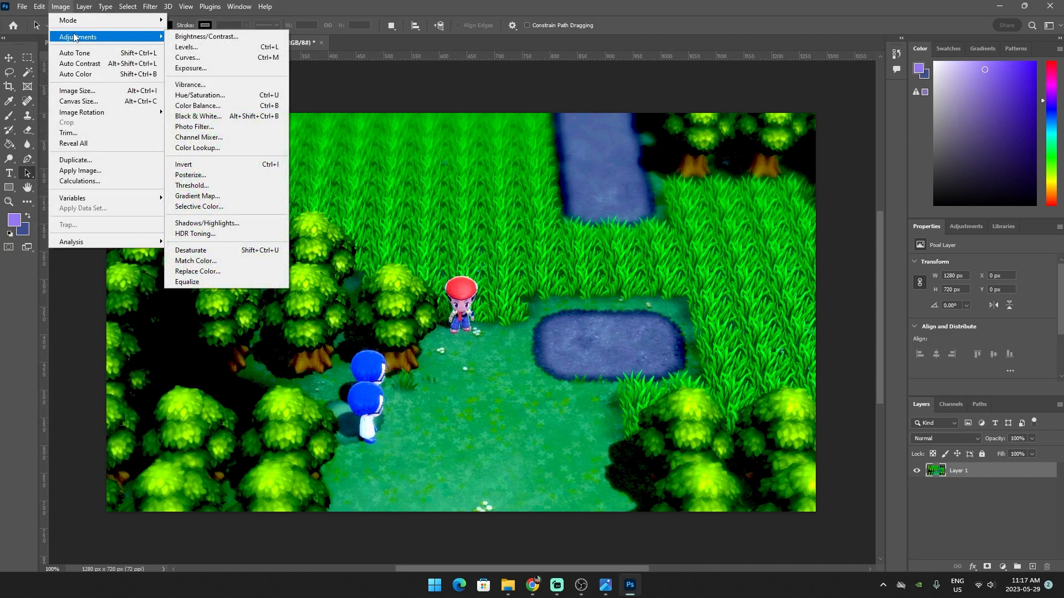
{"action": "left_click", "coordinate": [206, 166]}
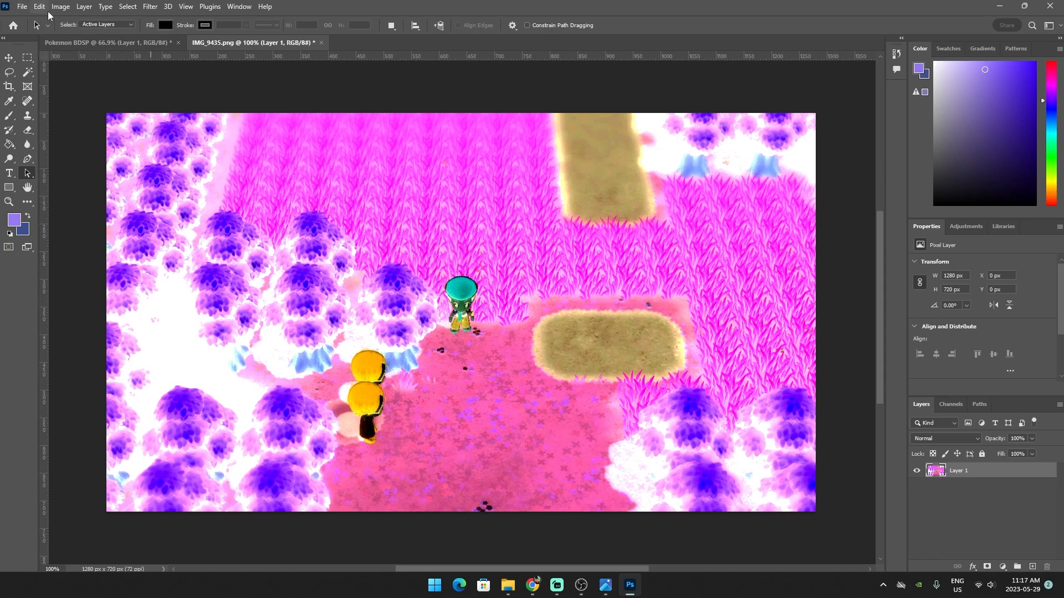
{"action": "left_click", "coordinate": [25, 7]}
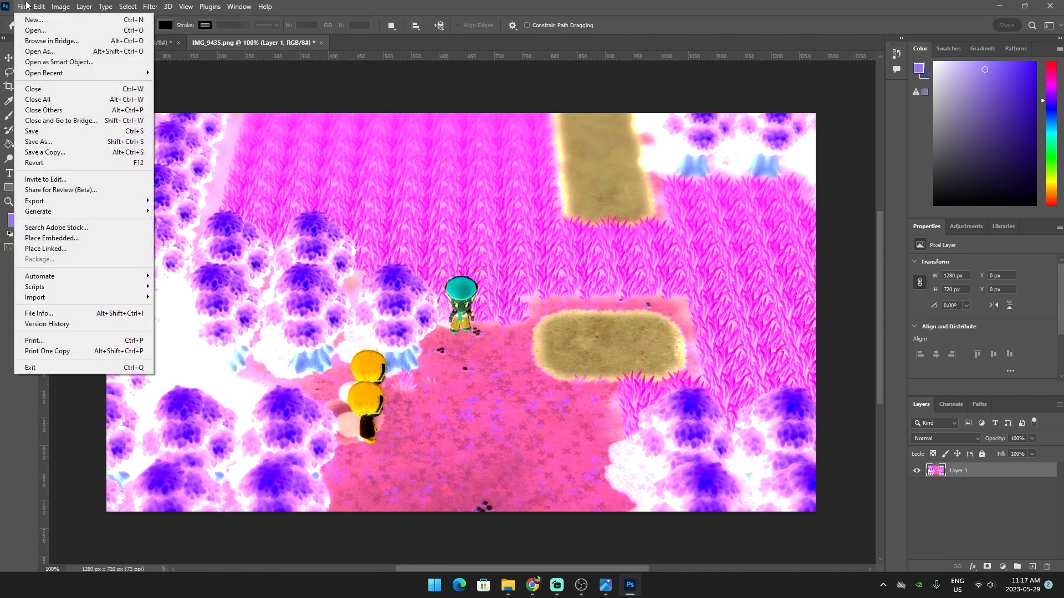
{"action": "mouse_move", "coordinate": [41, 5]}
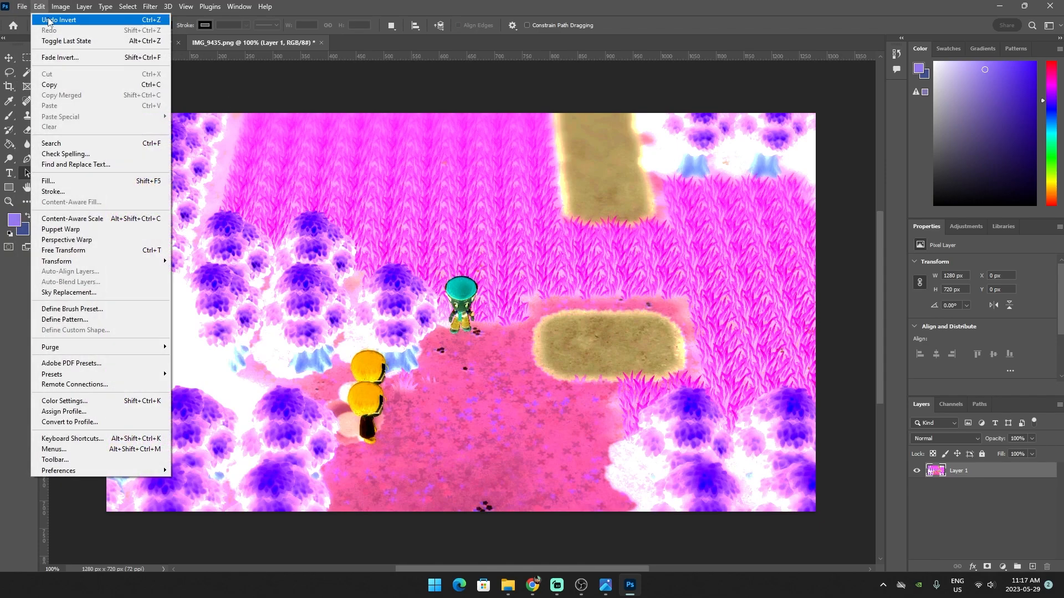
{"action": "left_click", "coordinate": [70, 20]}
Posterize the screenshot layer with 104 levels after trying out a range of lower and higher level settings
{"action": "left_click", "coordinate": [73, 9]}
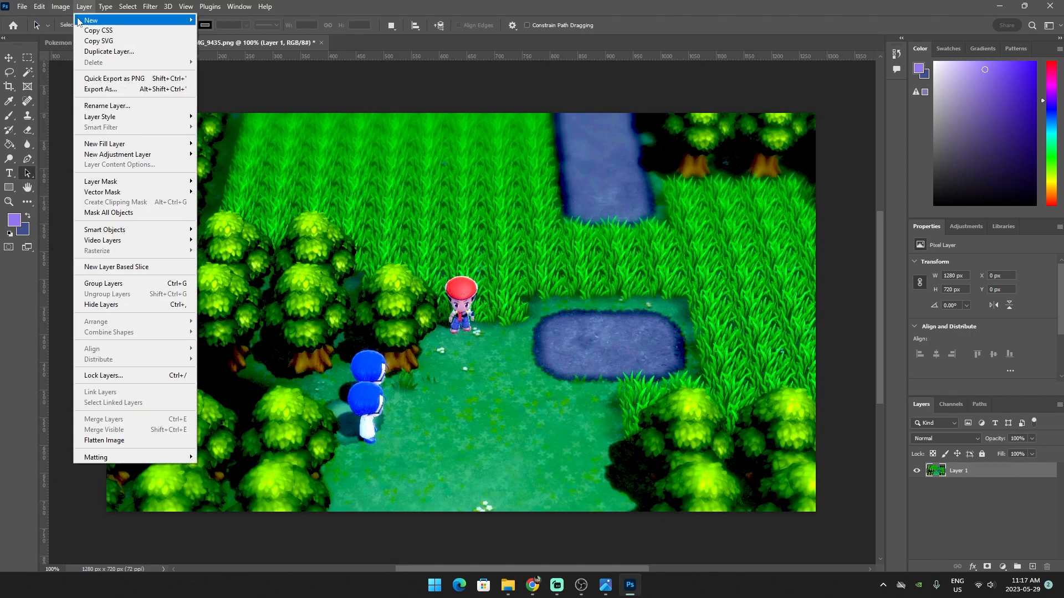
{"action": "mouse_move", "coordinate": [76, 41]}
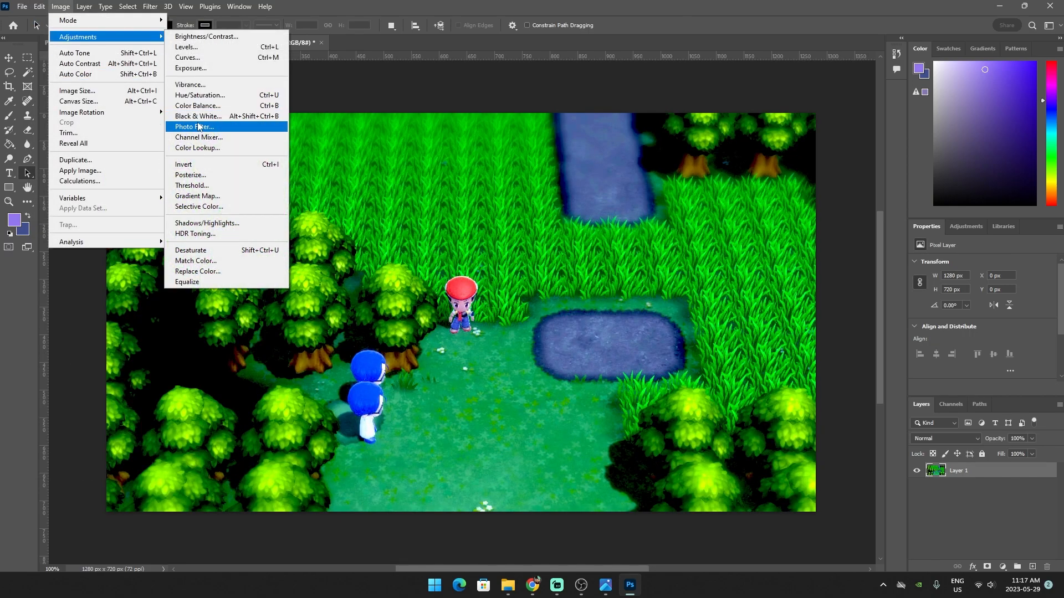
{"action": "left_click", "coordinate": [197, 174]}
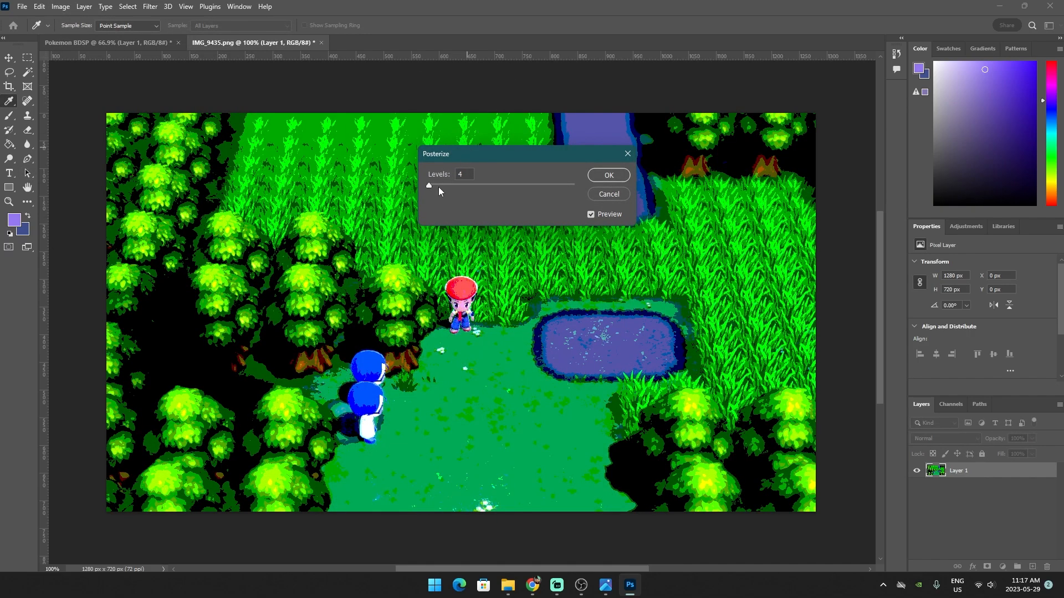
{"action": "left_click_drag", "start_coordinate": [429, 186], "coordinate": [433, 186]}
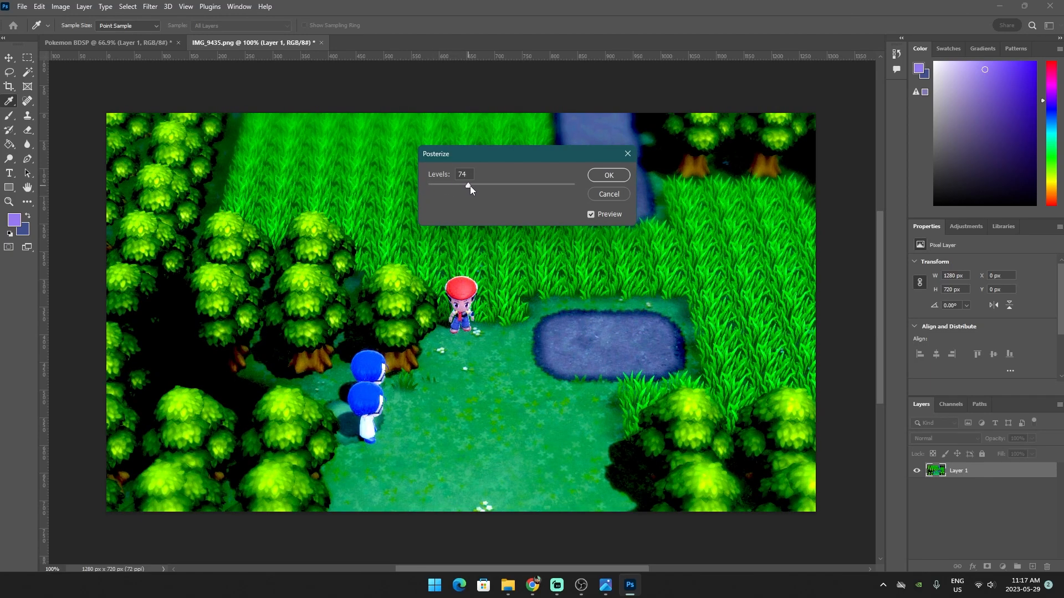
{"action": "left_click_drag", "start_coordinate": [538, 187], "coordinate": [506, 180]}
{"action": "mouse_move", "coordinate": [437, 187]}
{"action": "left_mouse_down"}
{"action": "mouse_move", "coordinate": [422, 195]}
{"action": "mouse_move", "coordinate": [443, 198]}
{"action": "left_mouse_up"}
{"action": "left_click_drag", "start_coordinate": [525, 192], "coordinate": [442, 198]}
{"action": "left_click_drag", "start_coordinate": [507, 192], "coordinate": [456, 276]}
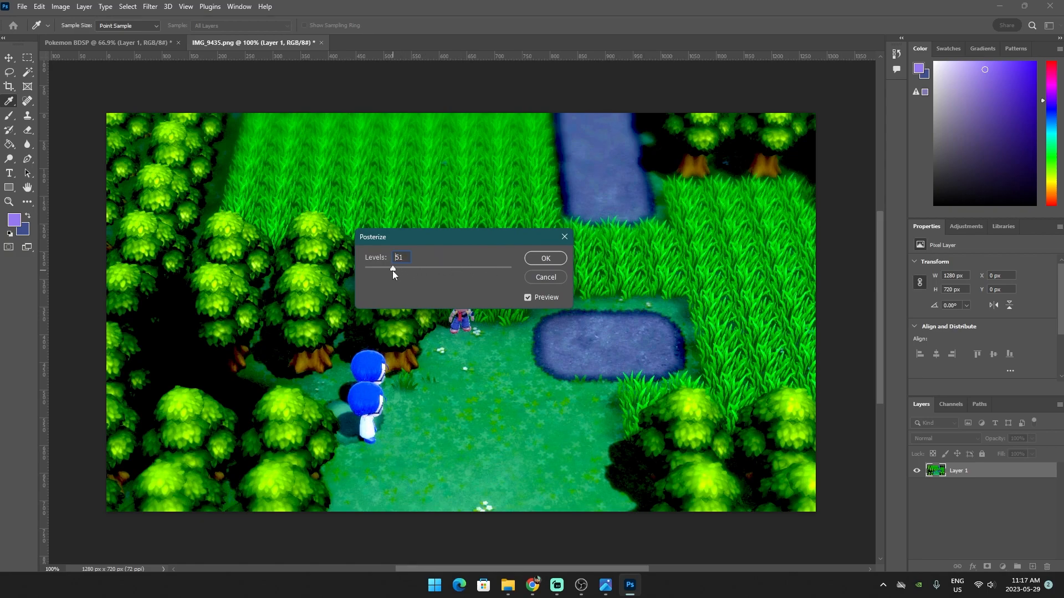
{"action": "left_click_drag", "start_coordinate": [371, 271], "coordinate": [447, 208]}
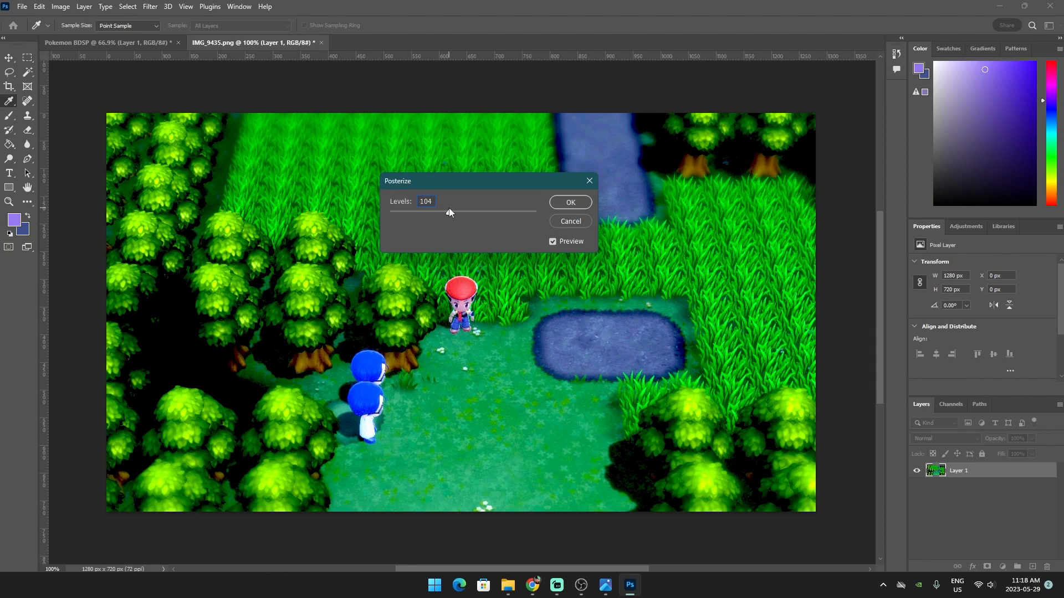
{"action": "left_click", "coordinate": [564, 203]}
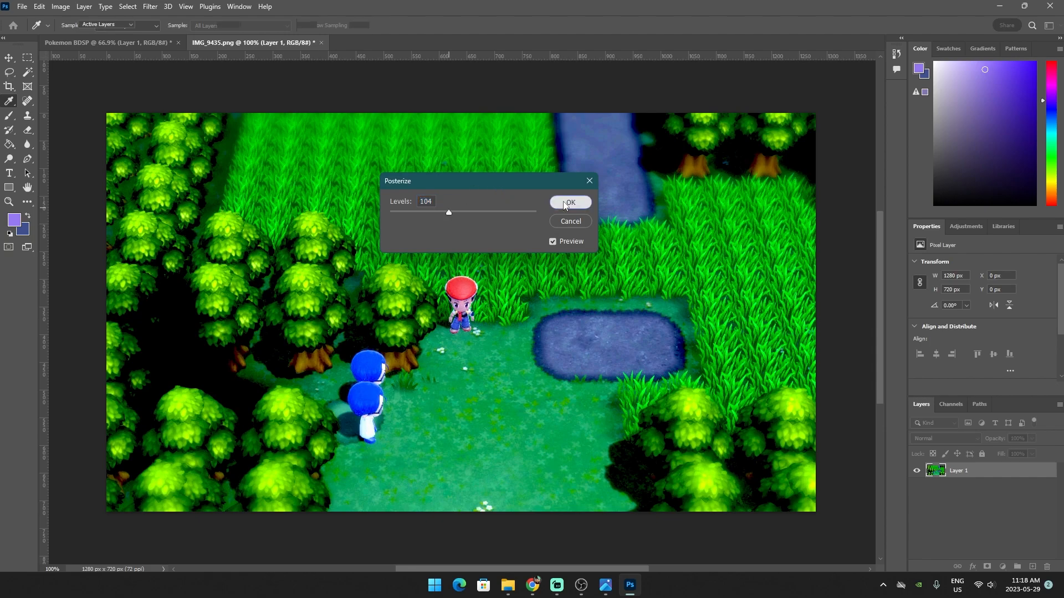
{"action": "key", "text": "a"}
{"action": "scroll", "coordinate": [476, 217], "scroll_direction": "up", "scroll_amount": 1}
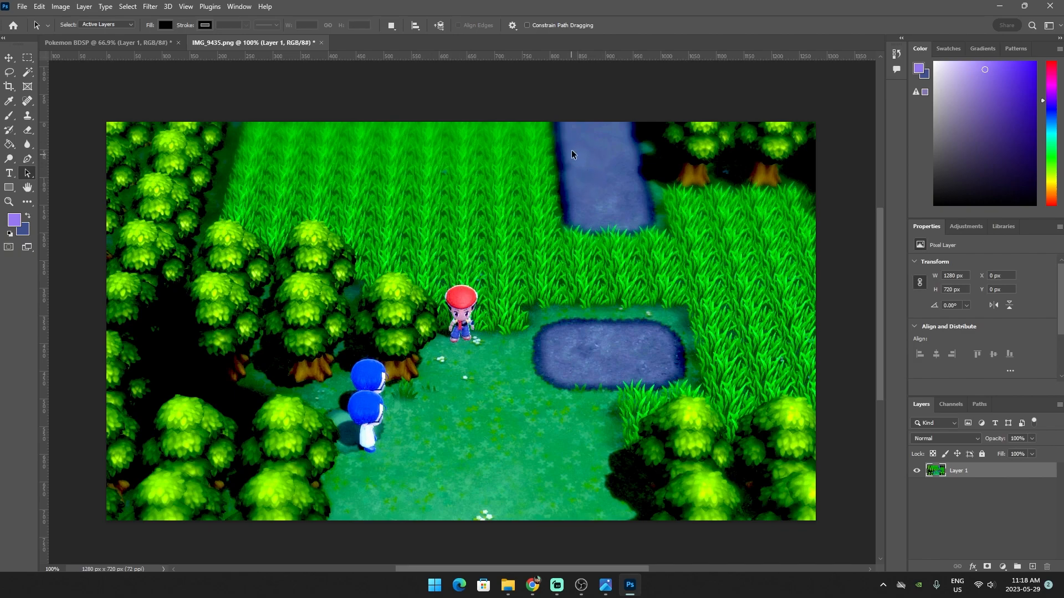
Undo the Posterize adjustment on the screenshot layer
{"action": "left_click", "coordinate": [39, 7]}
{"action": "mouse_move", "coordinate": [53, 15]}
{"action": "left_click", "coordinate": [47, 20]}
{"action": "left_click", "coordinate": [50, 11]}
{"action": "left_click", "coordinate": [44, 10]}
{"action": "left_click", "coordinate": [43, 10]}
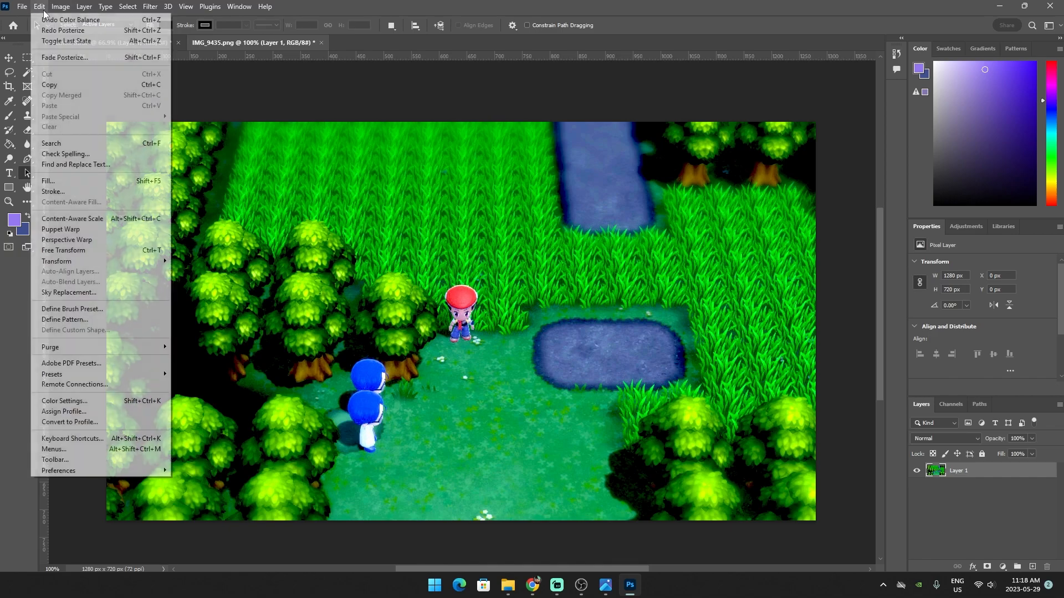
Undo the earlier Color Balance adjustment and redo it
{"action": "mouse_move", "coordinate": [265, 7]}
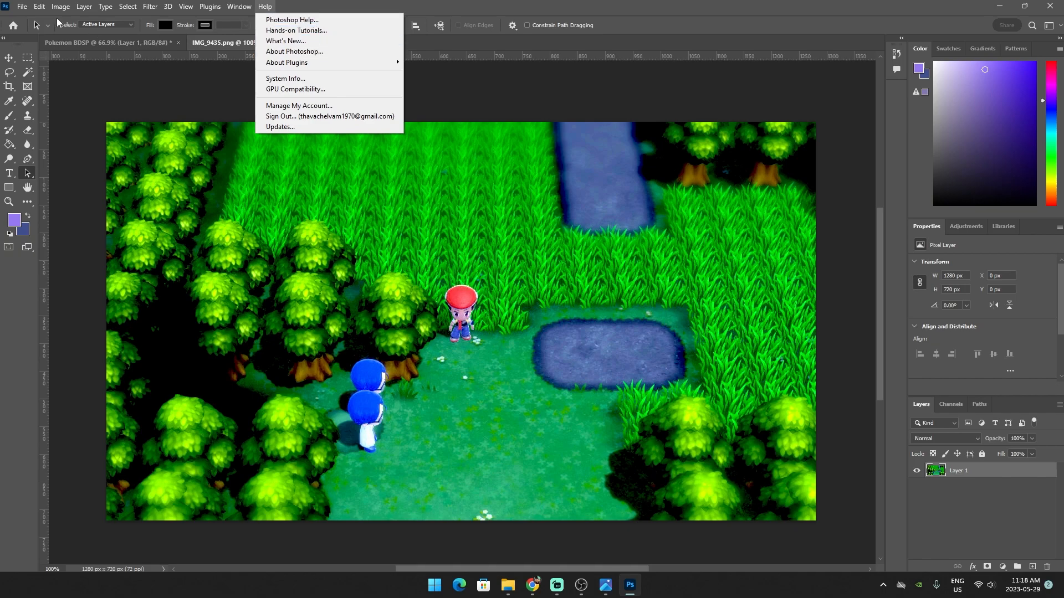
{"action": "mouse_move", "coordinate": [39, 6]}
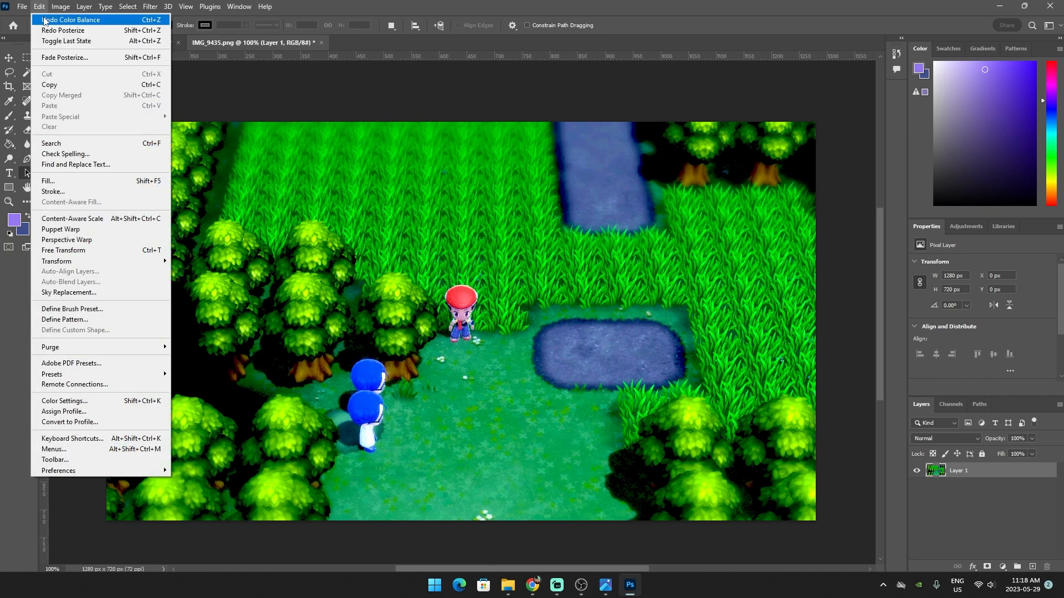
{"action": "left_click", "coordinate": [44, 21]}
{"action": "left_click", "coordinate": [40, 6]}
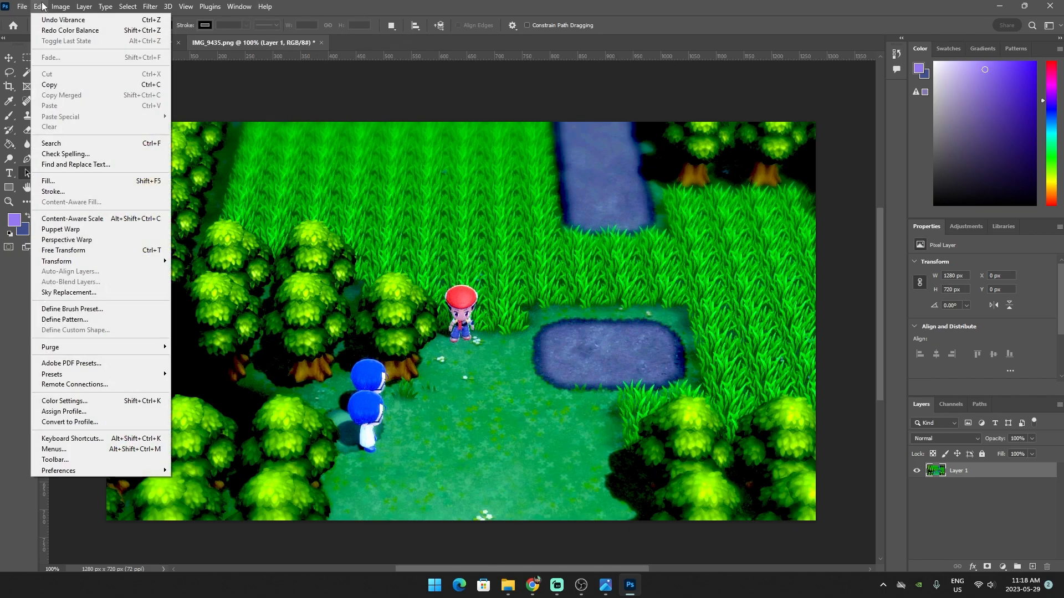
{"action": "left_click", "coordinate": [48, 30]}
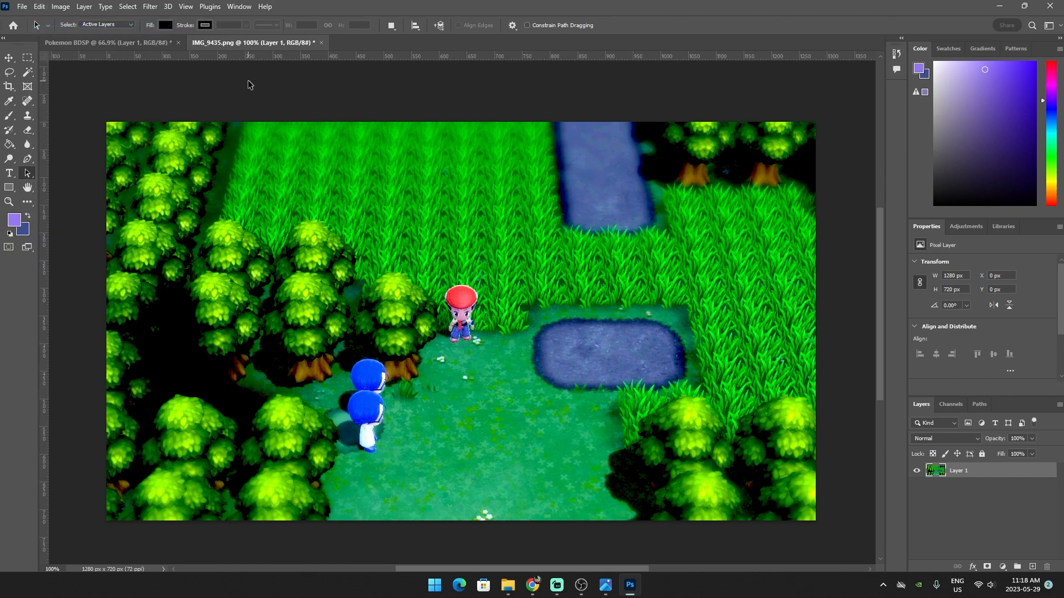
{"action": "left_click", "coordinate": [46, 6]}
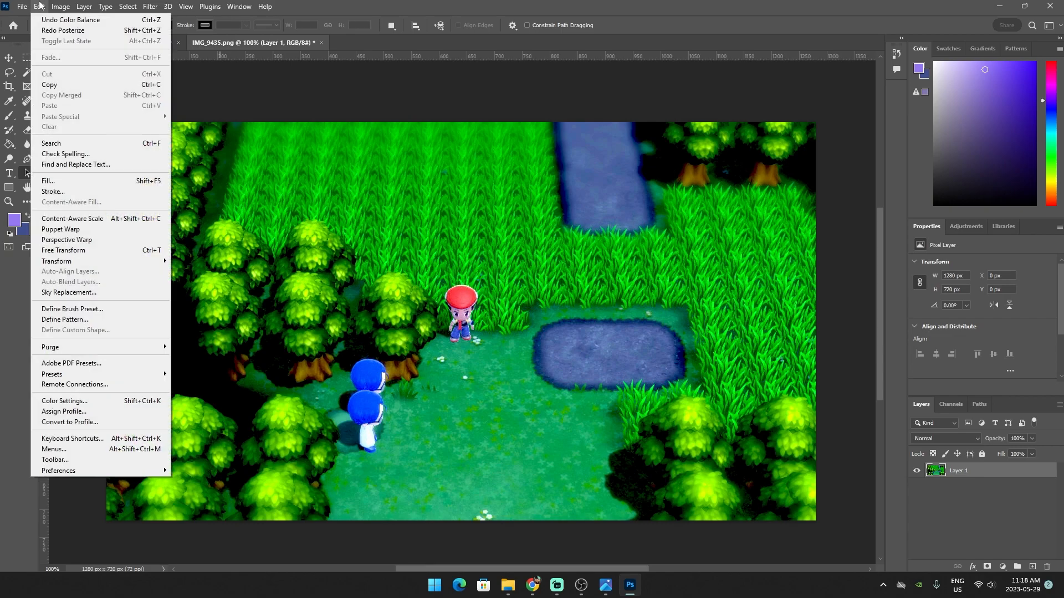
{"action": "mouse_move", "coordinate": [98, 6]}
{"action": "mouse_move", "coordinate": [61, 6]}
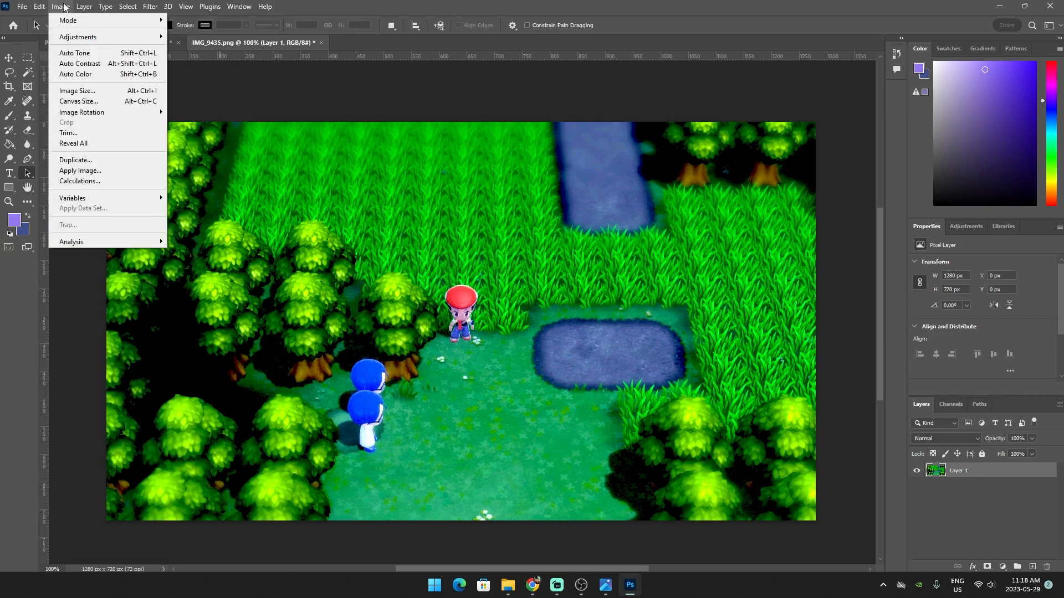
{"action": "mouse_move", "coordinate": [97, 44]}
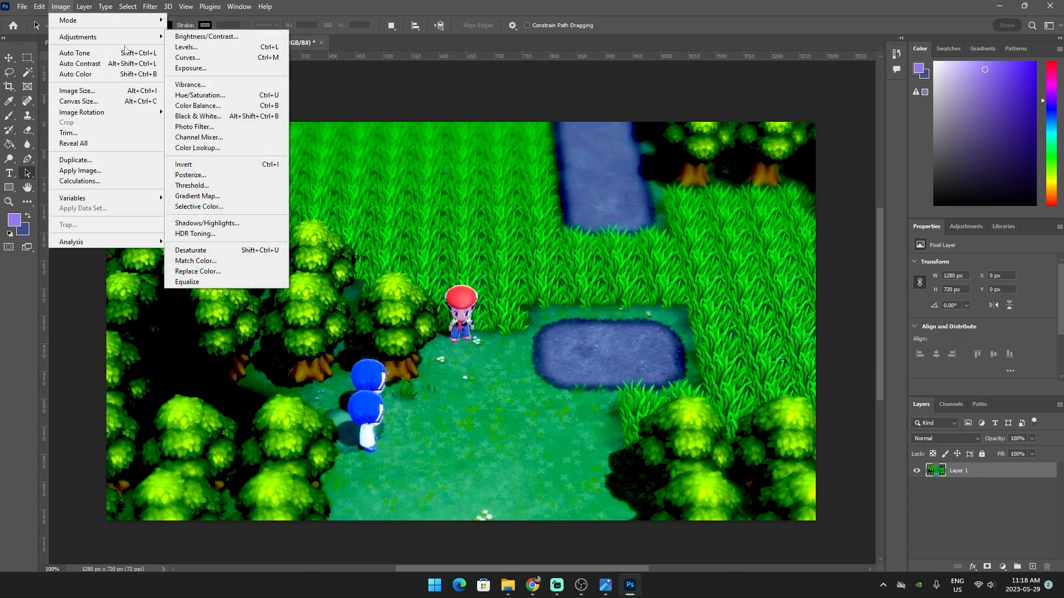
{"action": "left_click", "coordinate": [194, 126]}
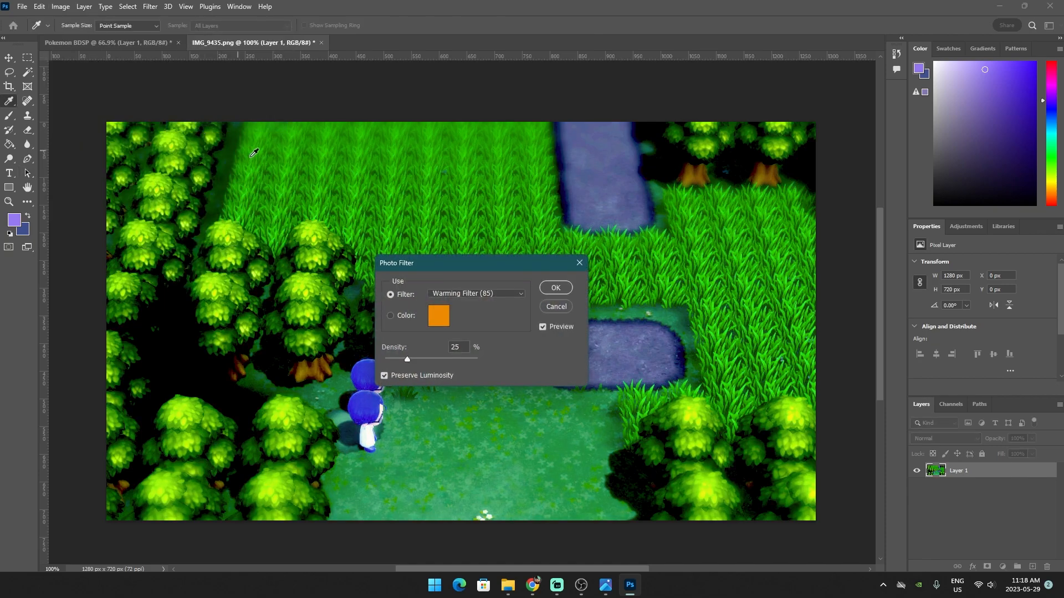
{"action": "left_click", "coordinate": [548, 307]}
{"action": "key", "text": "a"}
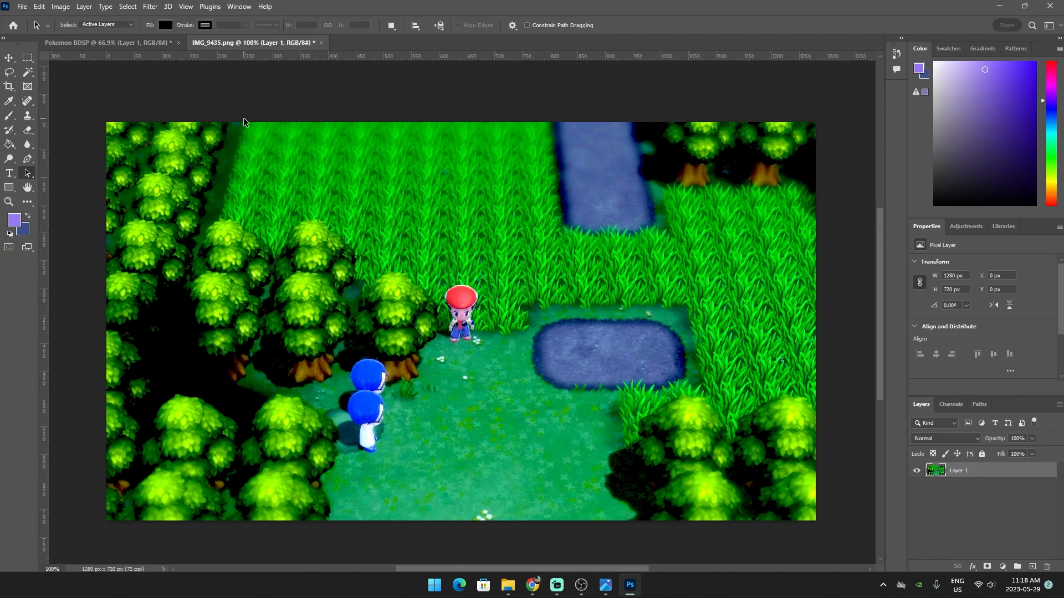
Apply a Channel Mixer adjustment with the Default preset and Red output channel to the screenshot layer
{"action": "left_click", "coordinate": [84, 7]}
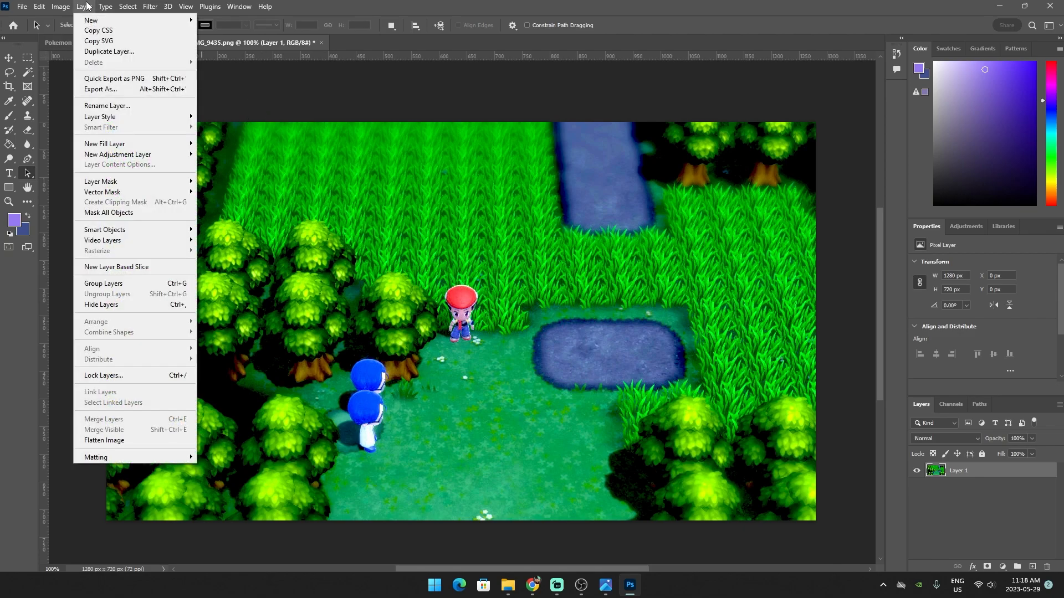
{"action": "mouse_move", "coordinate": [60, 7]}
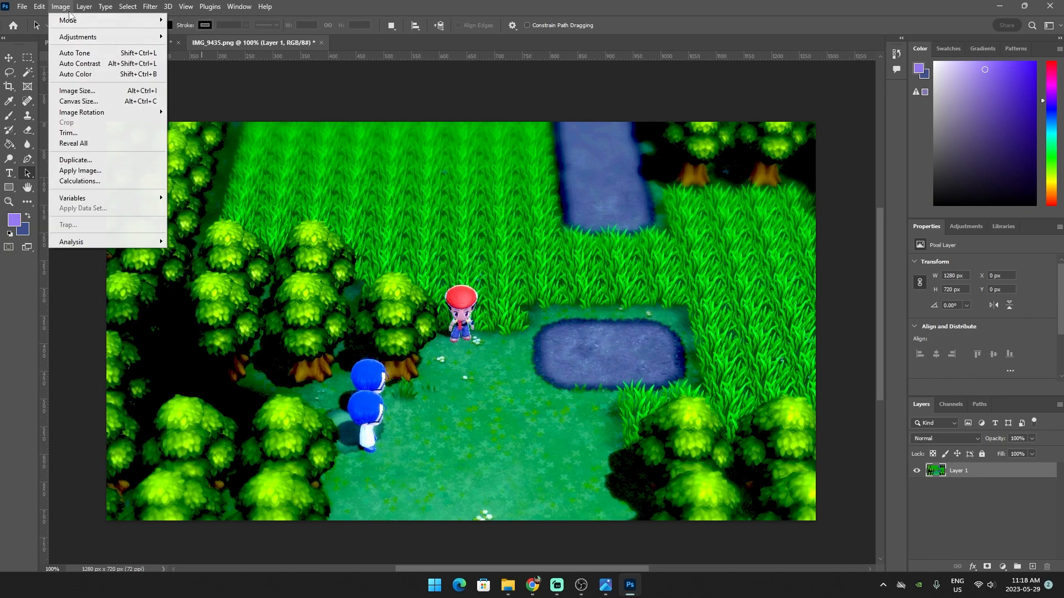
{"action": "mouse_move", "coordinate": [81, 37]}
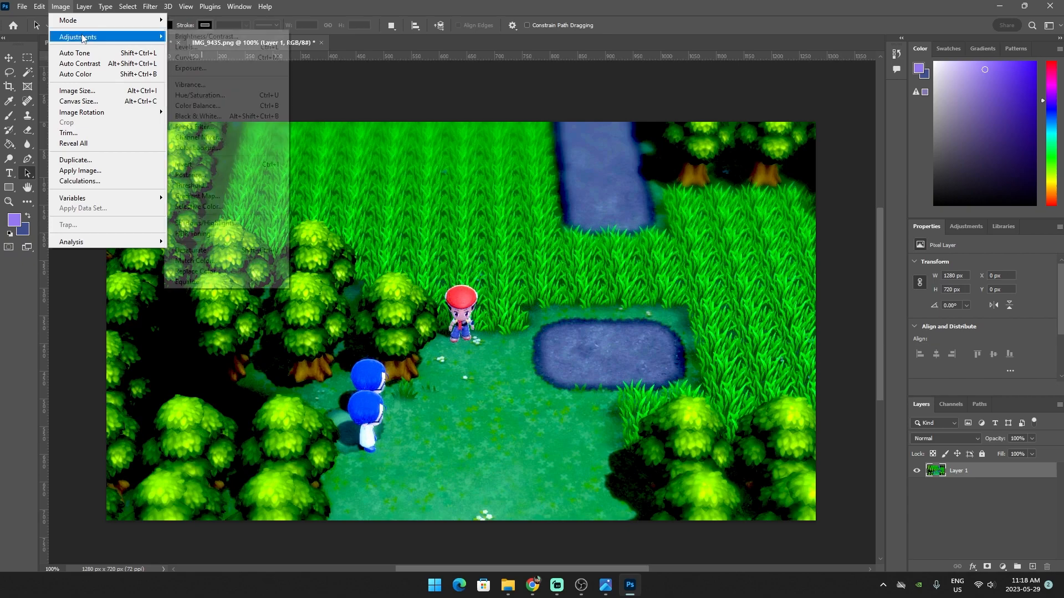
{"action": "left_click", "coordinate": [232, 138]}
{"action": "left_click_drag", "start_coordinate": [527, 103], "coordinate": [311, 259]}
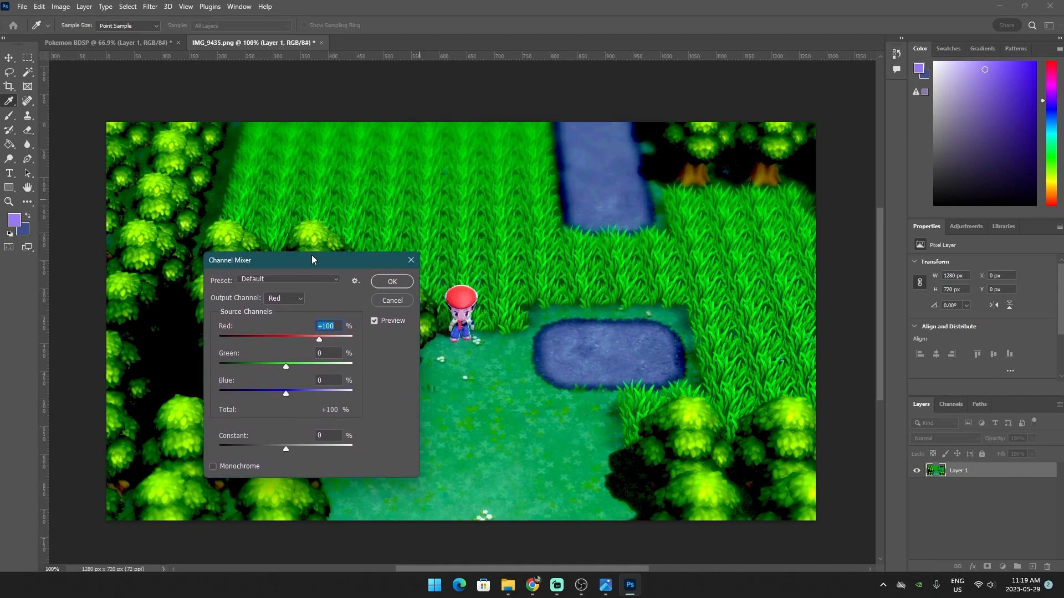
{"action": "left_click_drag", "start_coordinate": [312, 259], "coordinate": [519, 145]}
{"action": "left_click", "coordinate": [589, 171]}
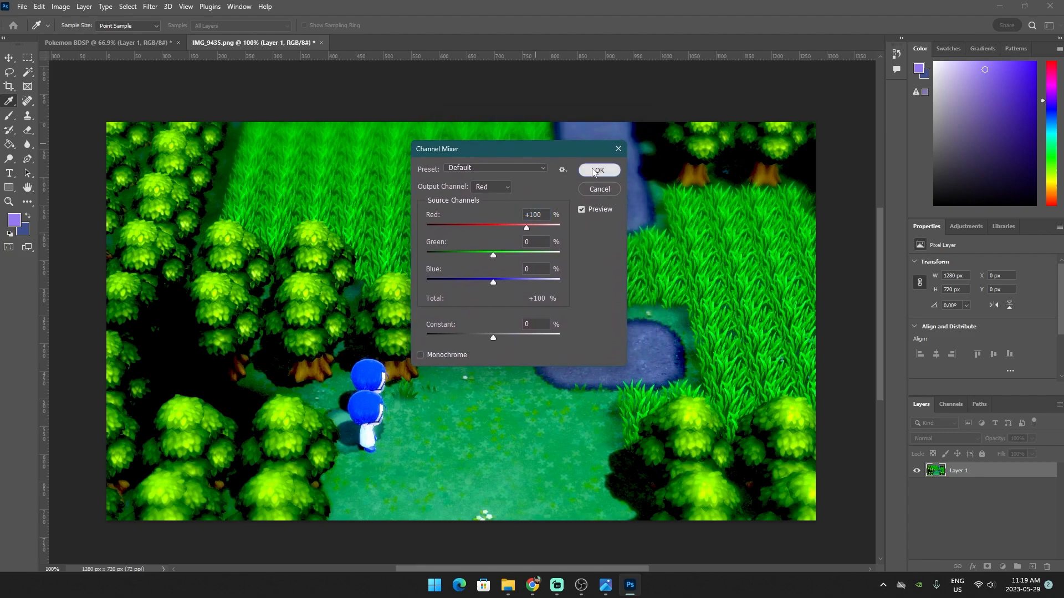
Try the Abstract and Device Link profile options of Color Lookup on the screenshot layer and discard the adjustment
{"action": "left_click", "coordinate": [61, 6]}
{"action": "mouse_move", "coordinate": [73, 42]}
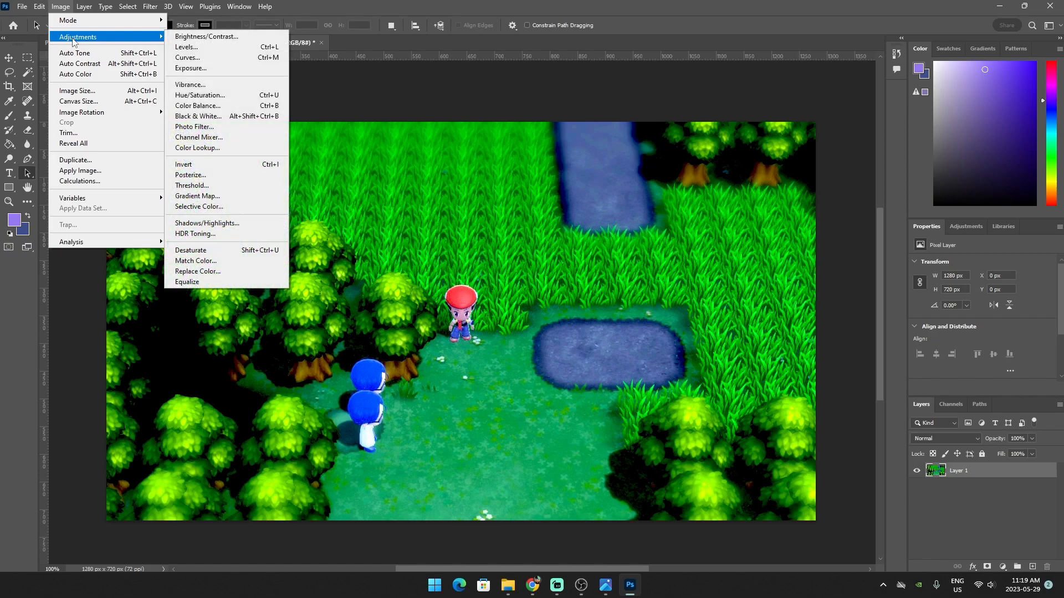
{"action": "left_click", "coordinate": [228, 147]}
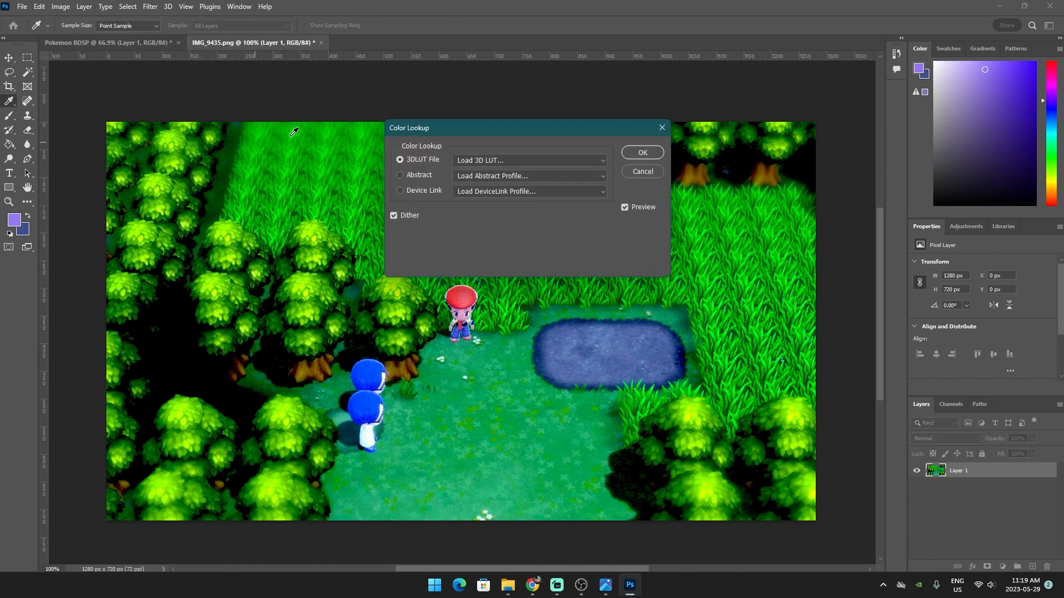
{"action": "left_click", "coordinate": [401, 175]}
{"action": "left_click", "coordinate": [878, 416]}
{"action": "left_click", "coordinate": [420, 190]}
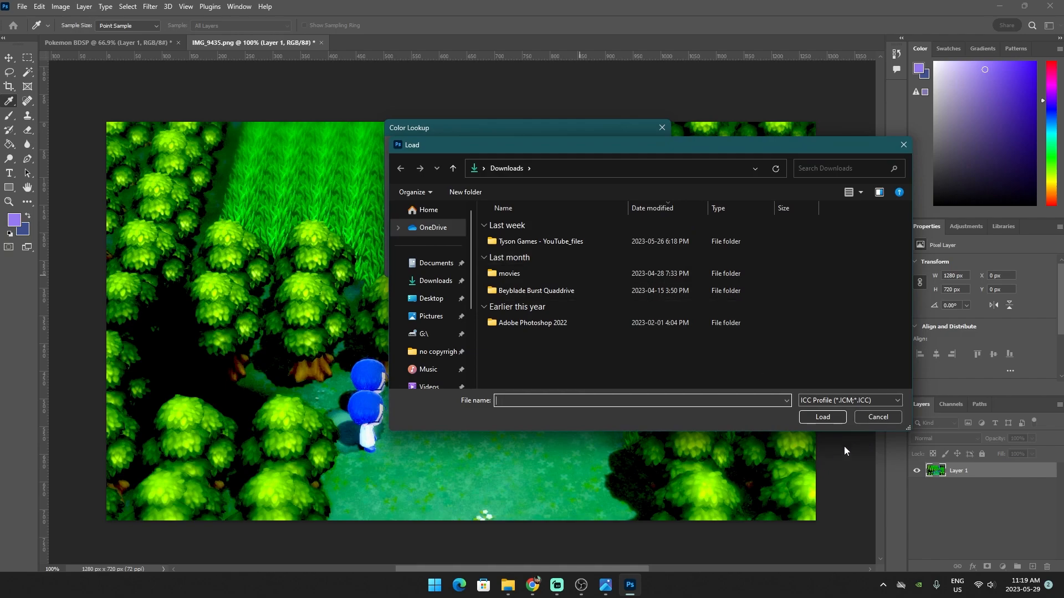
{"action": "left_click", "coordinate": [870, 422]}
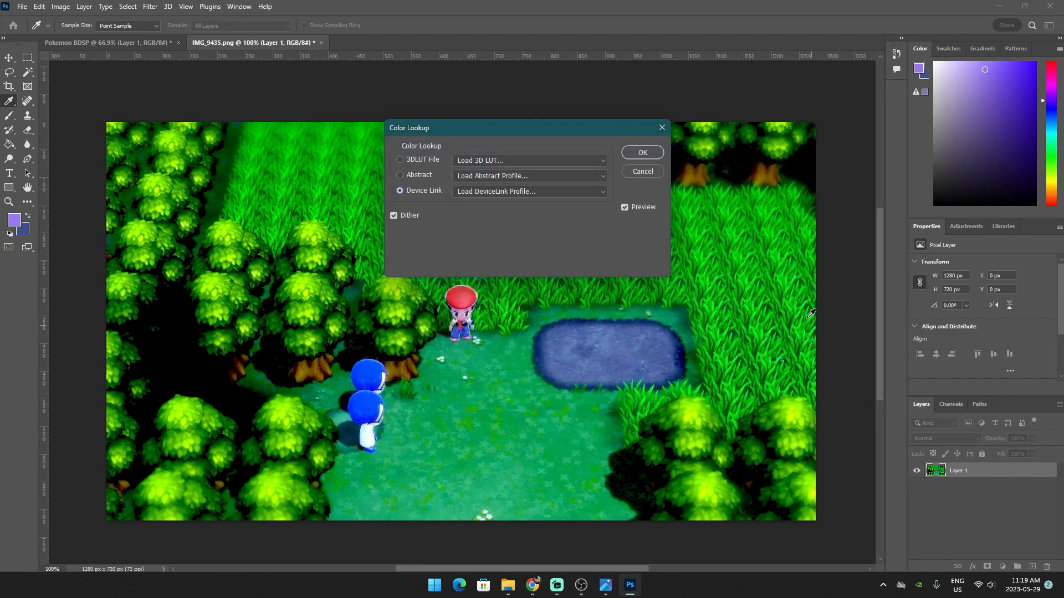
{"action": "left_click", "coordinate": [640, 176]}
Try inverting the colors of the screenshot layer again and undo the inversion
{"action": "left_click", "coordinate": [44, 6]}
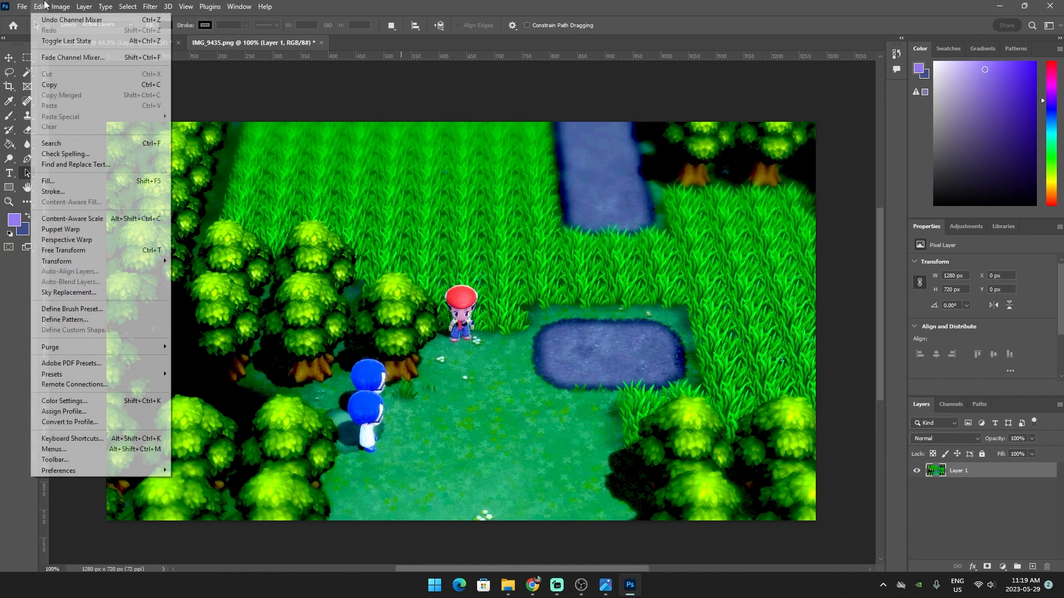
{"action": "mouse_move", "coordinate": [60, 6]}
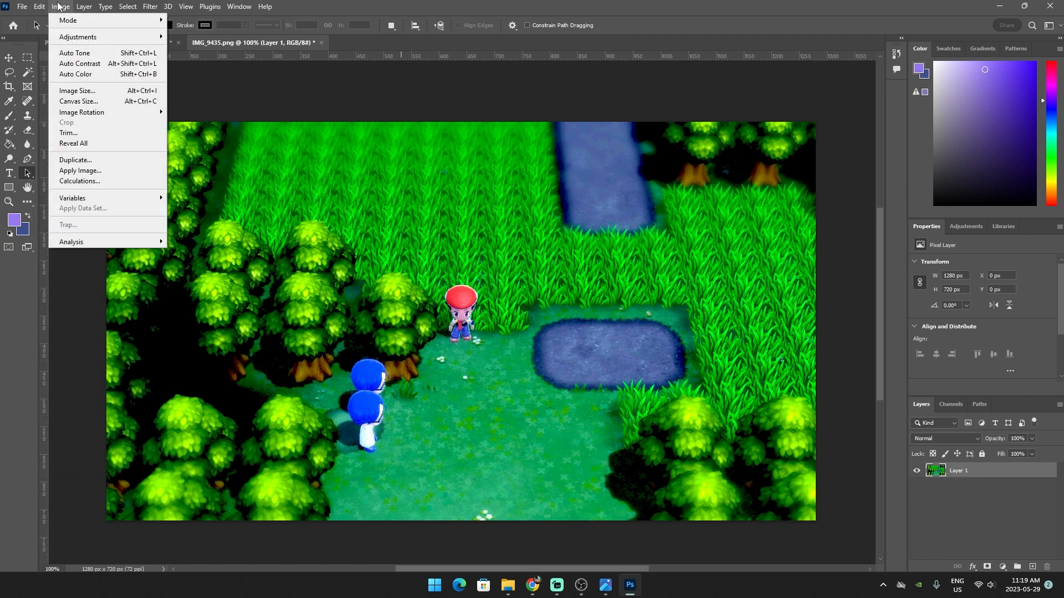
{"action": "mouse_move", "coordinate": [77, 38]}
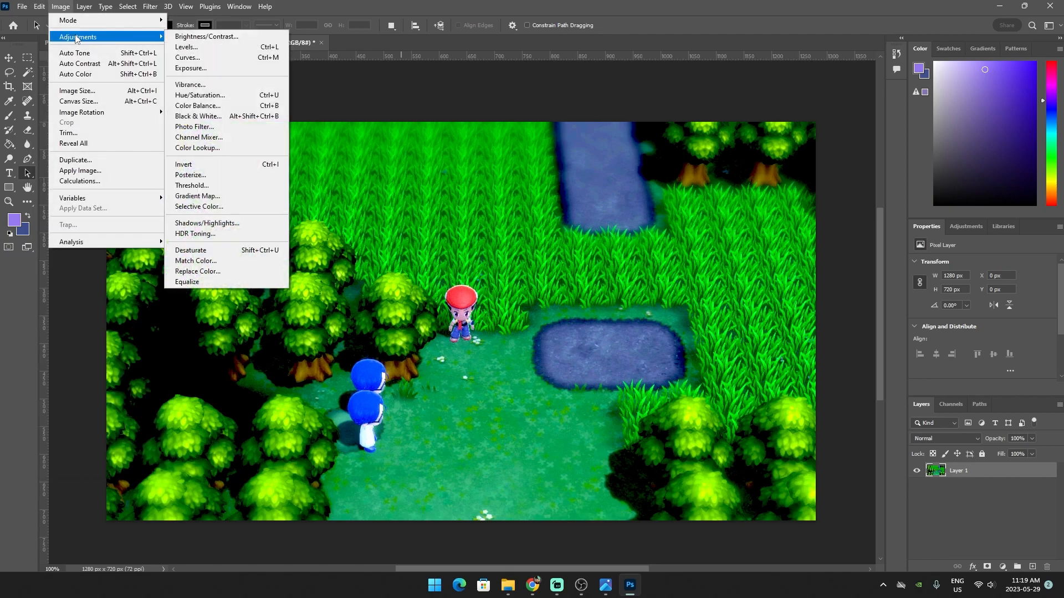
{"action": "left_click", "coordinate": [239, 166]}
{"action": "left_click", "coordinate": [41, 7]}
{"action": "left_click", "coordinate": [48, 19]}
Posterize the screenshot layer after trying several level settings, including 77
{"action": "left_click", "coordinate": [61, 7]}
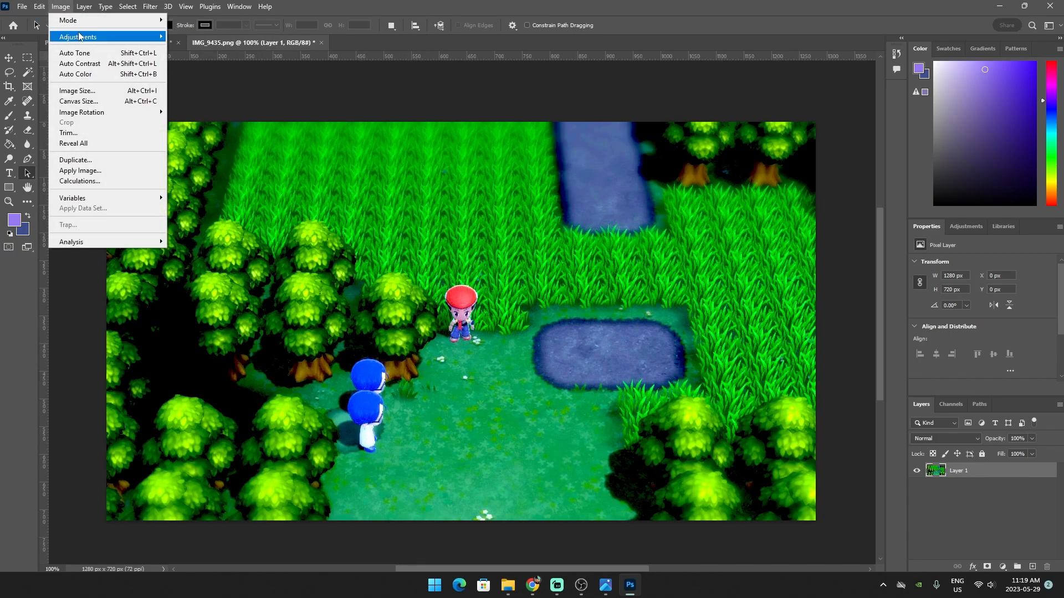
{"action": "mouse_move", "coordinate": [79, 37]}
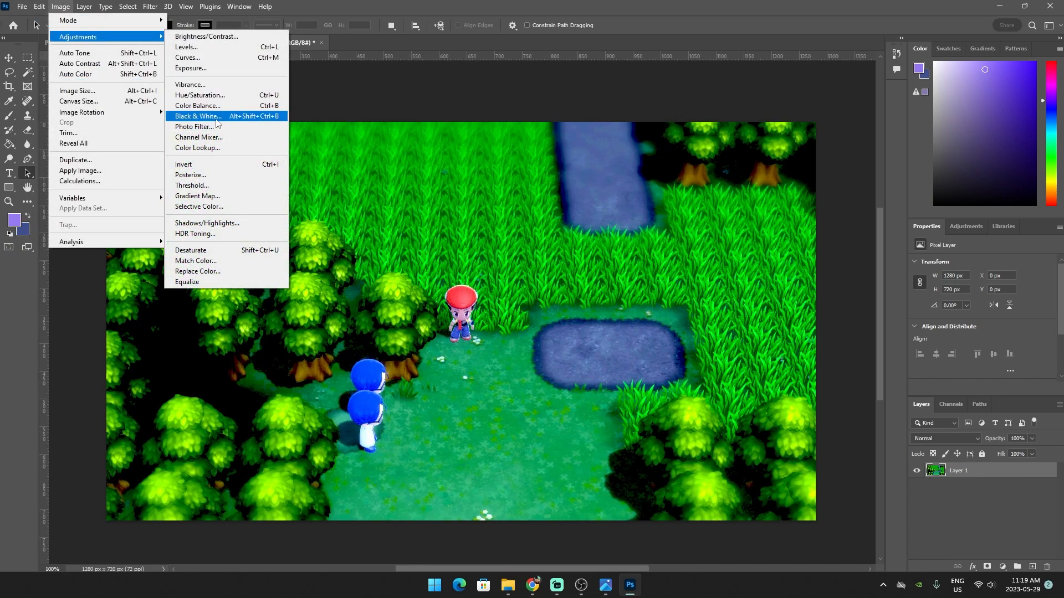
{"action": "left_click", "coordinate": [235, 176]}
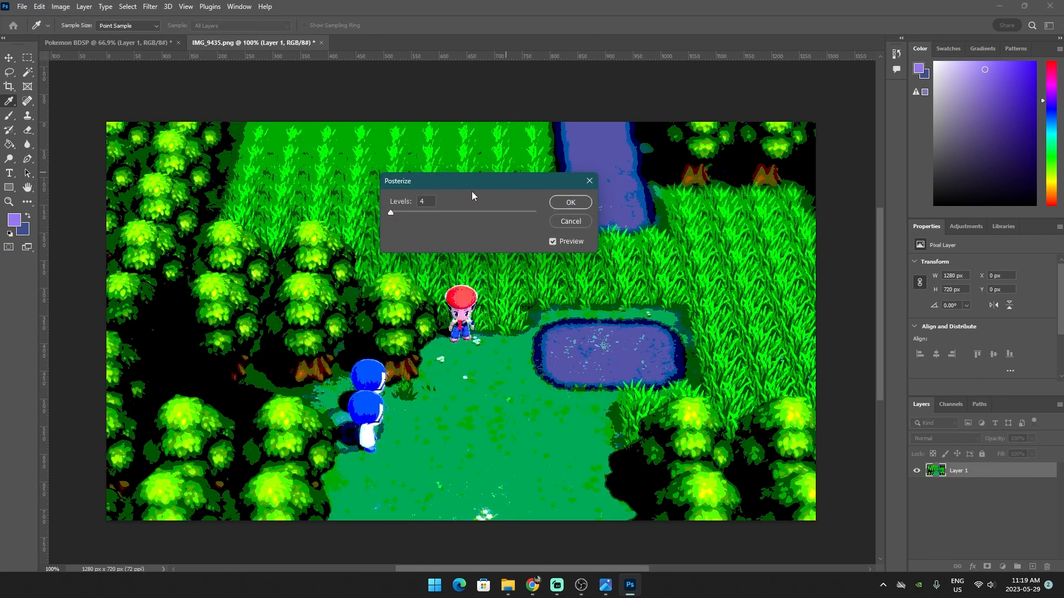
{"action": "left_click_drag", "start_coordinate": [391, 214], "coordinate": [493, 215]}
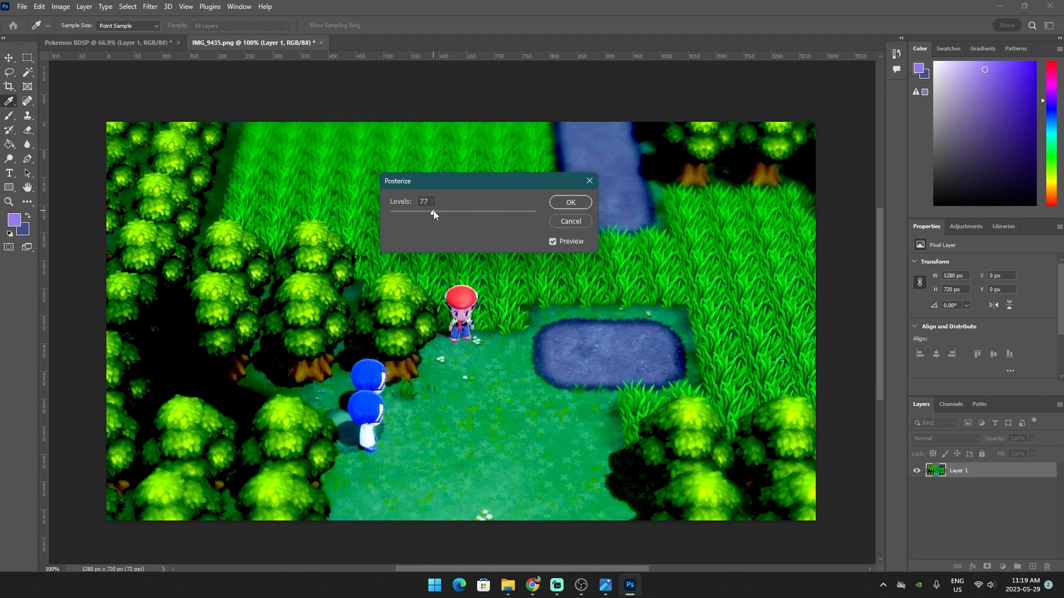
{"action": "left_click_drag", "start_coordinate": [444, 212], "coordinate": [444, 211]}
{"action": "key", "text": "a"}
{"action": "left_click", "coordinate": [563, 205]}
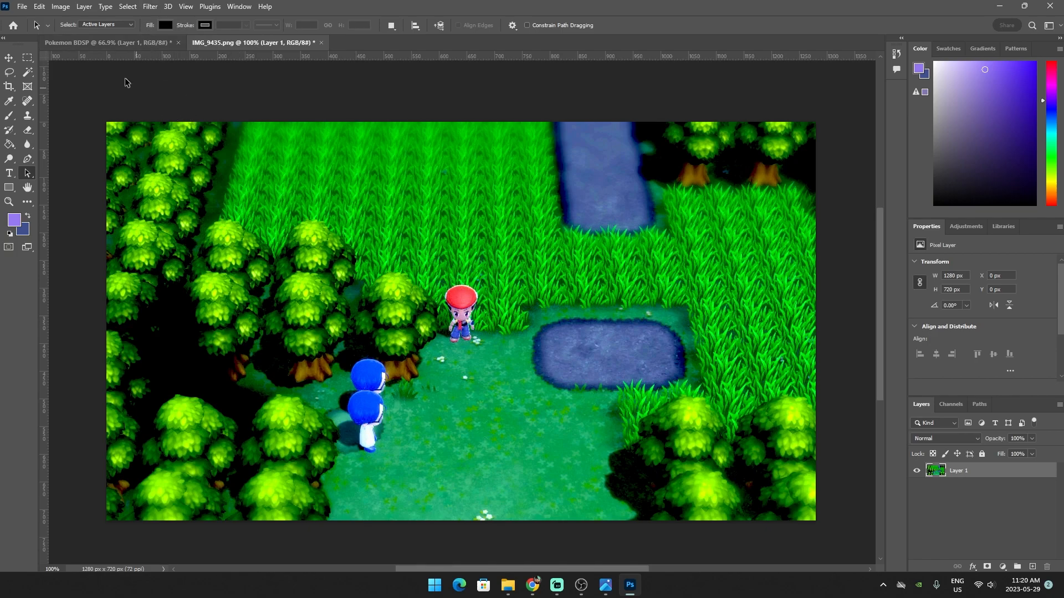
Try a Threshold adjustment at level 128 on the screenshot layer and discard it
{"action": "left_click", "coordinate": [67, 8]}
{"action": "mouse_move", "coordinate": [83, 6]}
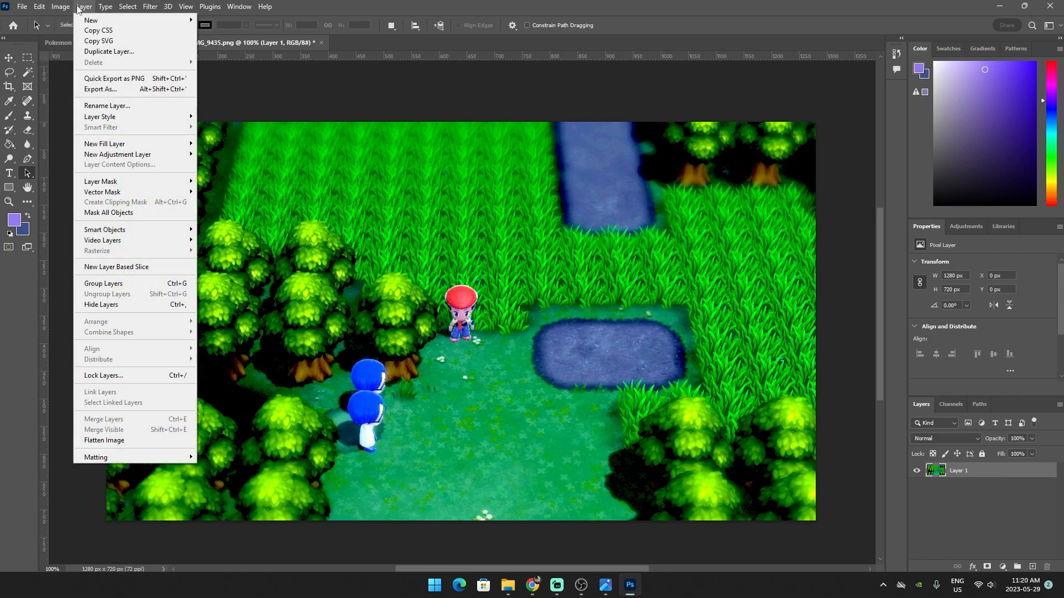
{"action": "mouse_move", "coordinate": [121, 143]}
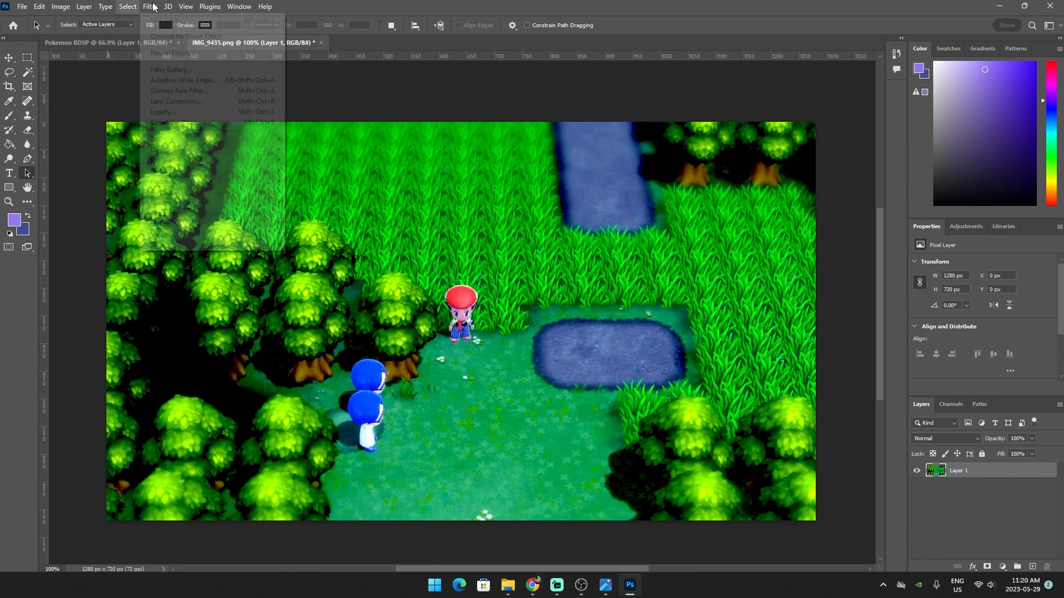
{"action": "left_click", "coordinate": [47, 8]}
{"action": "left_click", "coordinate": [61, 7]}
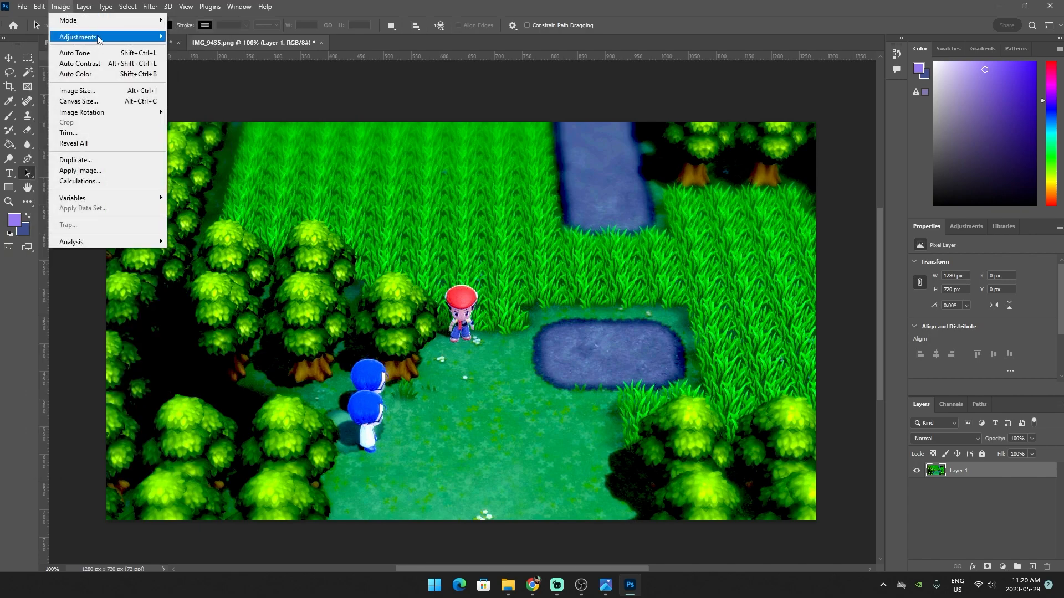
{"action": "mouse_move", "coordinate": [100, 37]}
{"action": "left_click", "coordinate": [216, 186]}
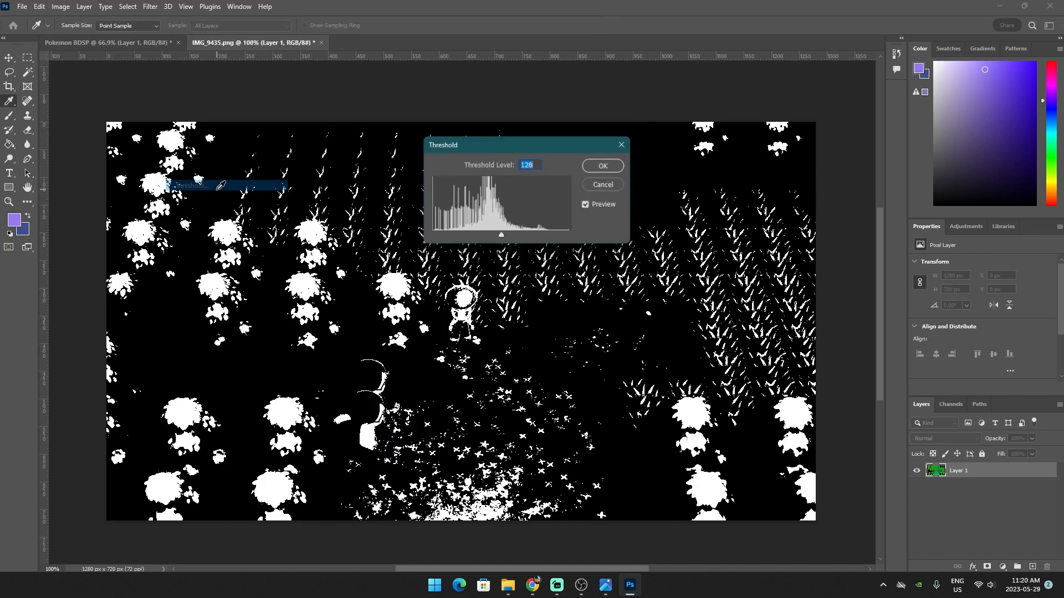
{"action": "left_click", "coordinate": [596, 185]}
Try a Gradient Map with Dither and Reverse enabled on the screenshot layer and discard it
{"action": "left_click", "coordinate": [60, 7]}
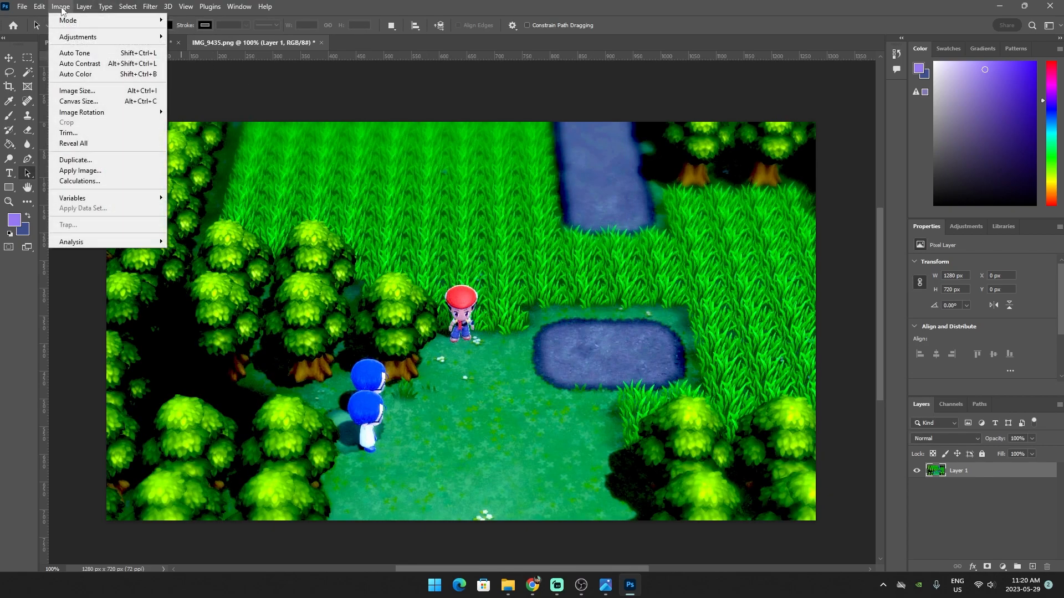
{"action": "mouse_move", "coordinate": [78, 38]}
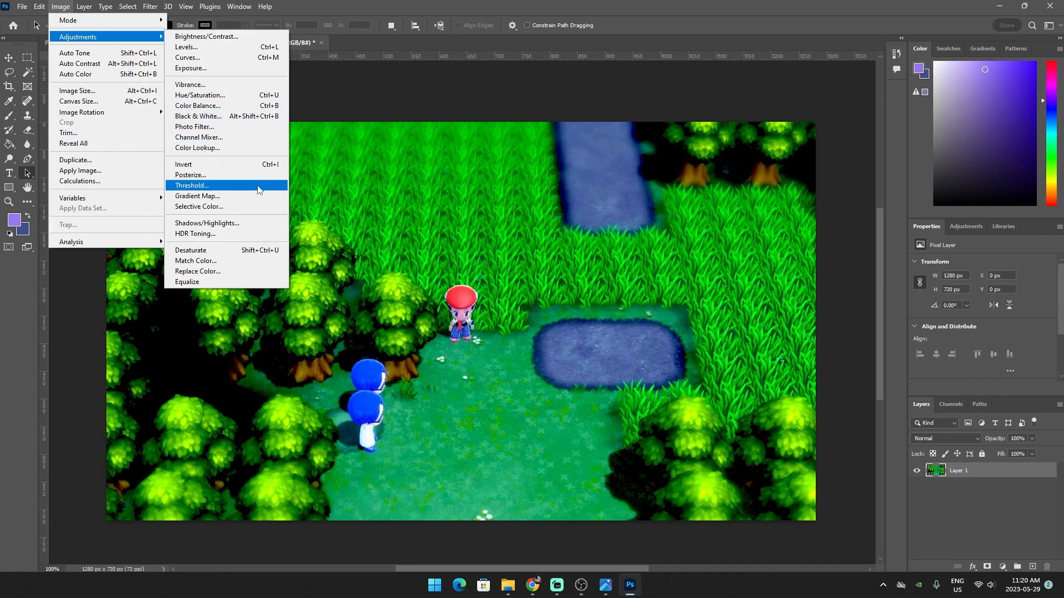
{"action": "left_click", "coordinate": [246, 197]}
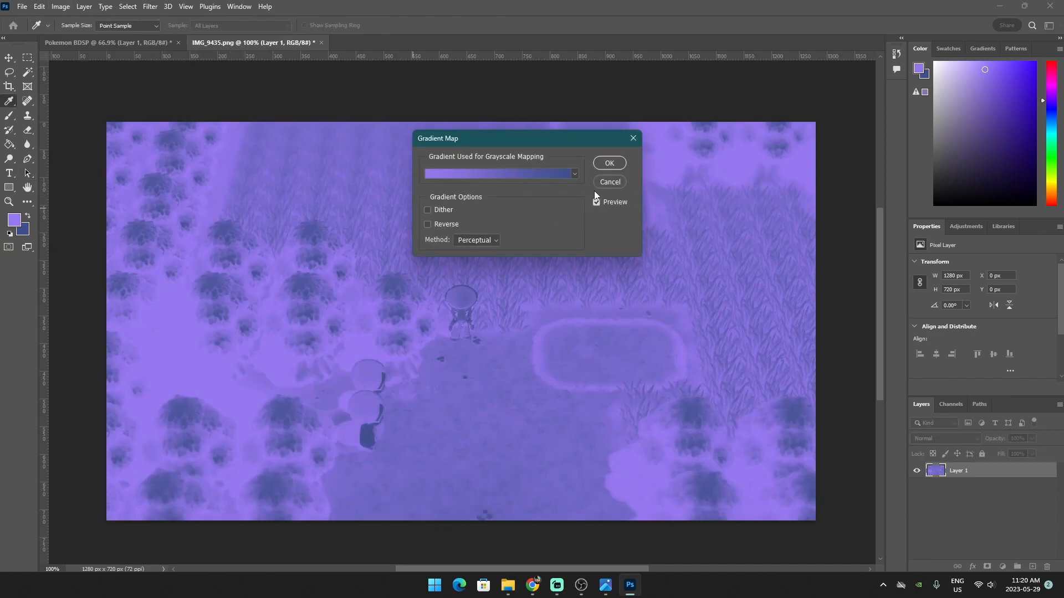
{"action": "left_click", "coordinate": [427, 211]}
{"action": "left_click", "coordinate": [427, 225]}
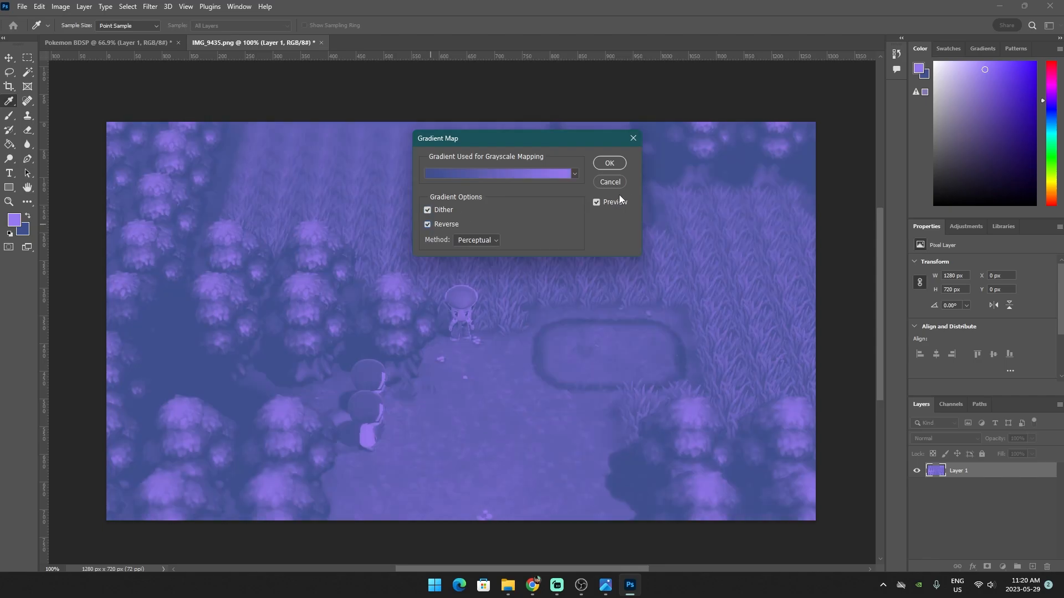
{"action": "left_click", "coordinate": [613, 181]}
{"action": "key", "text": "a"}
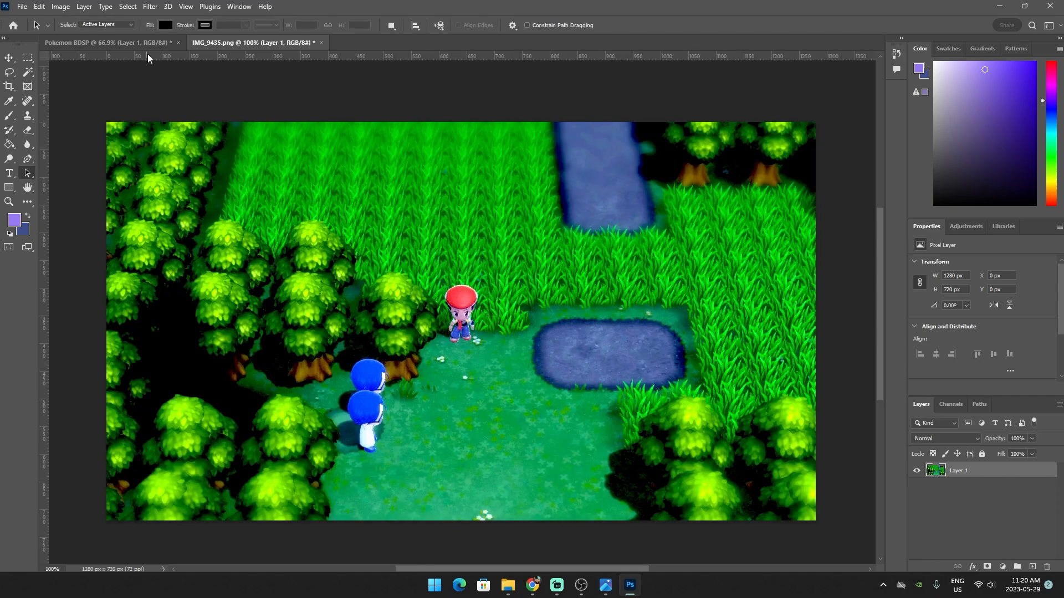
Open the Selective Color adjustment for the screenshot layer and cancel it without changing any color
{"action": "left_click", "coordinate": [76, 5]}
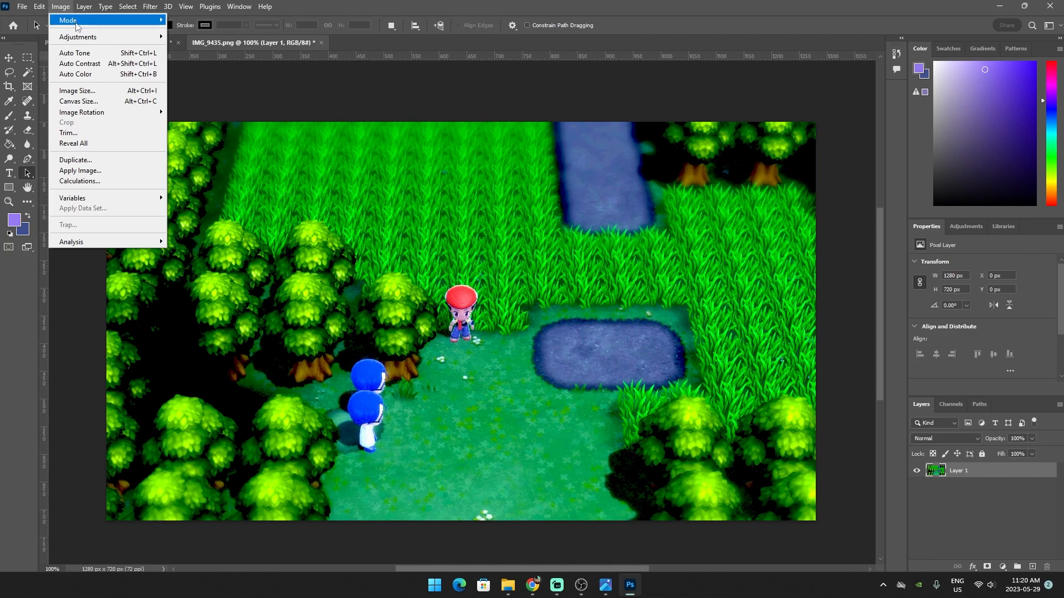
{"action": "mouse_move", "coordinate": [83, 41]}
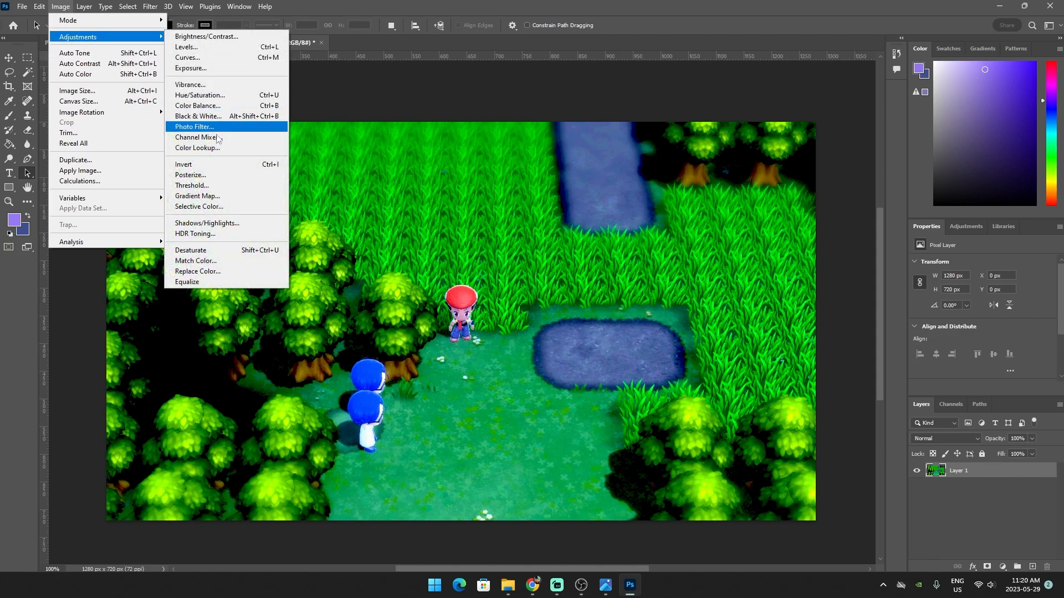
{"action": "left_click", "coordinate": [213, 208]}
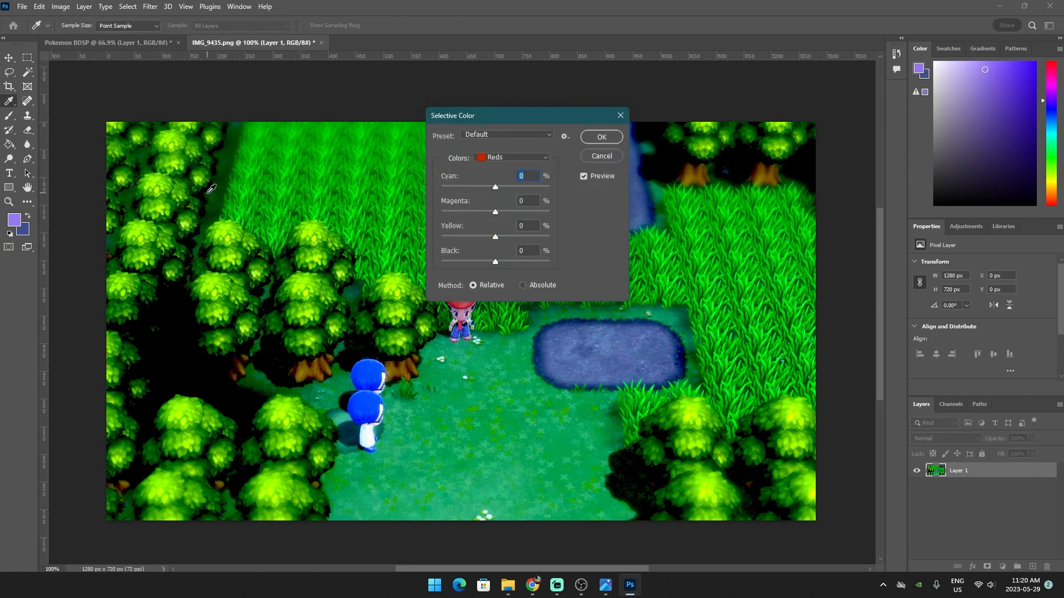
{"action": "left_click_drag", "start_coordinate": [485, 119], "coordinate": [273, 199]}
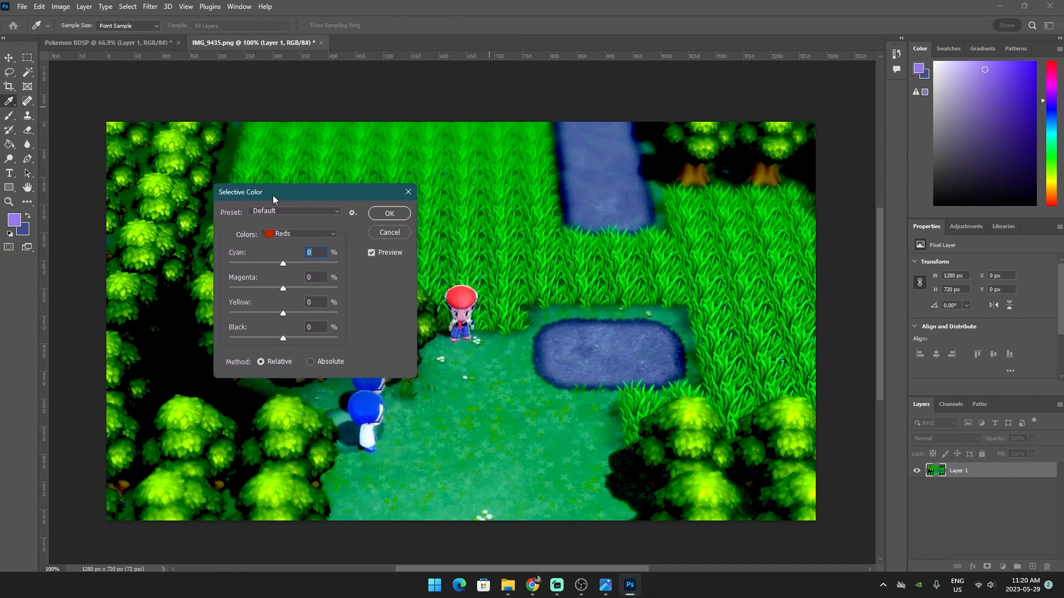
{"action": "left_click", "coordinate": [389, 232]}
{"action": "key", "text": "a"}
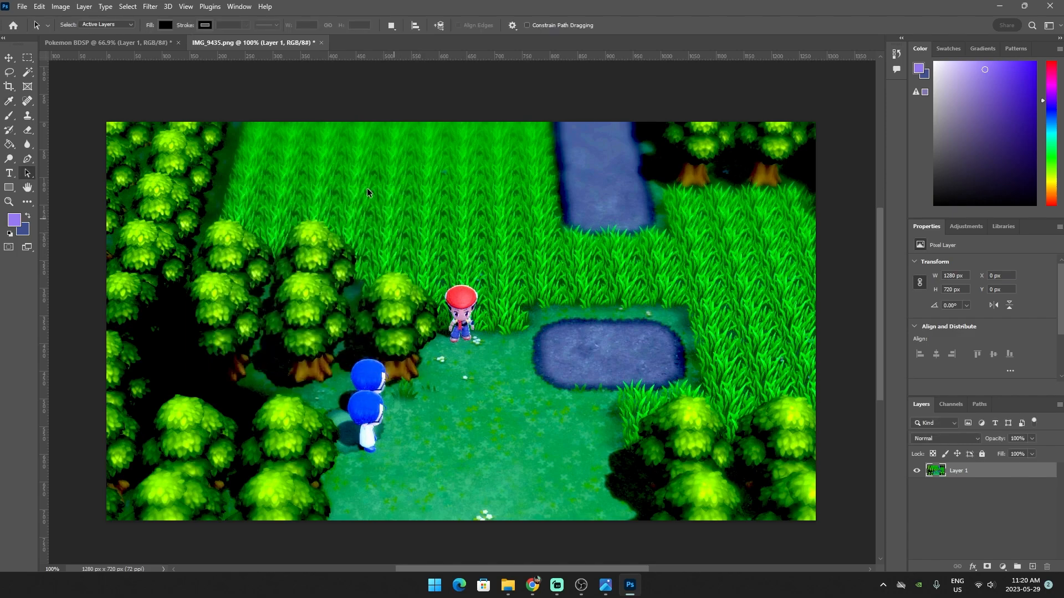
Start a Shadows/Highlights adjustment on the screenshot layer and raise the Shadows amount to 100%
{"action": "left_click", "coordinate": [83, 6]}
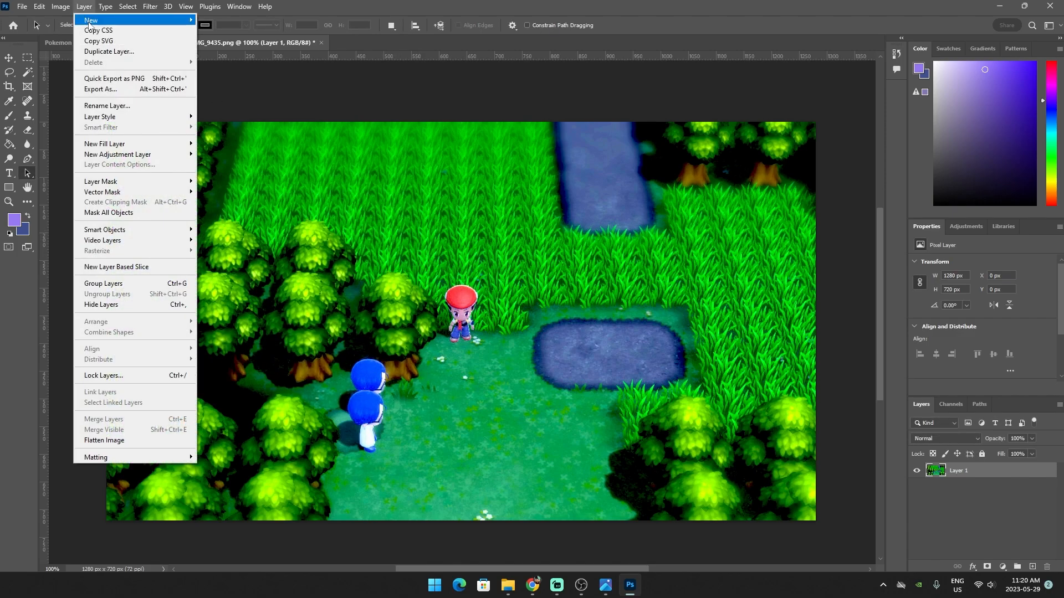
{"action": "mouse_move", "coordinate": [62, 8]}
{"action": "mouse_move", "coordinate": [77, 37]}
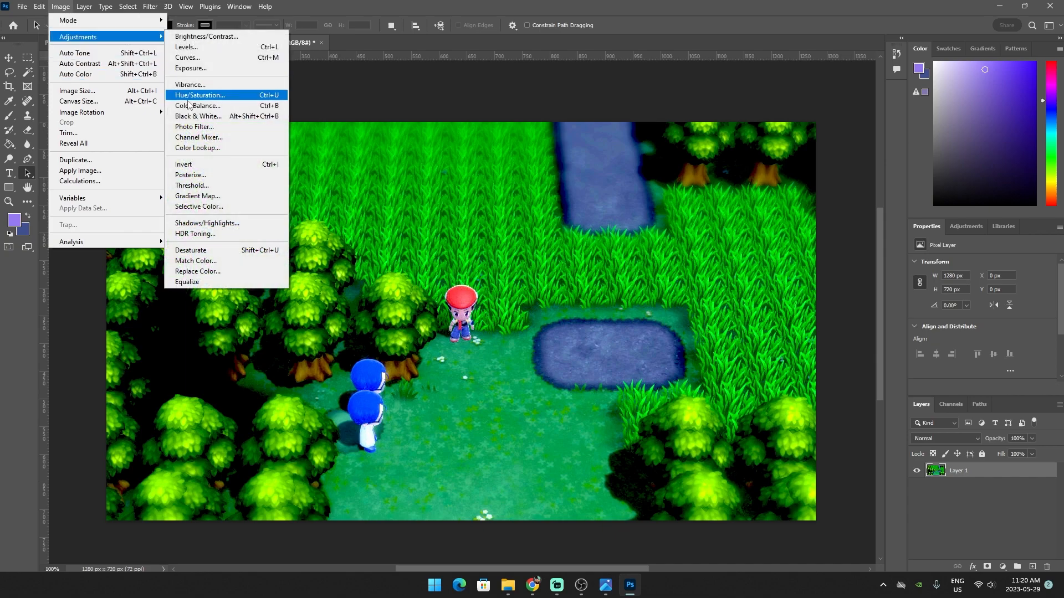
{"action": "left_click", "coordinate": [210, 224]}
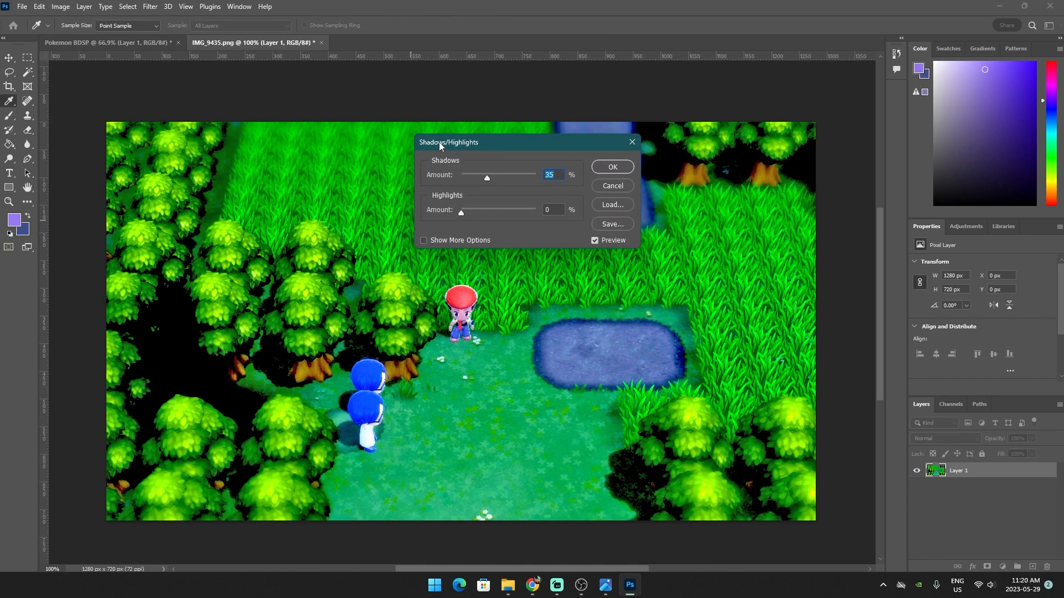
{"action": "left_click_drag", "start_coordinate": [439, 142], "coordinate": [376, 247]}
{"action": "left_click_drag", "start_coordinate": [430, 283], "coordinate": [471, 291]}
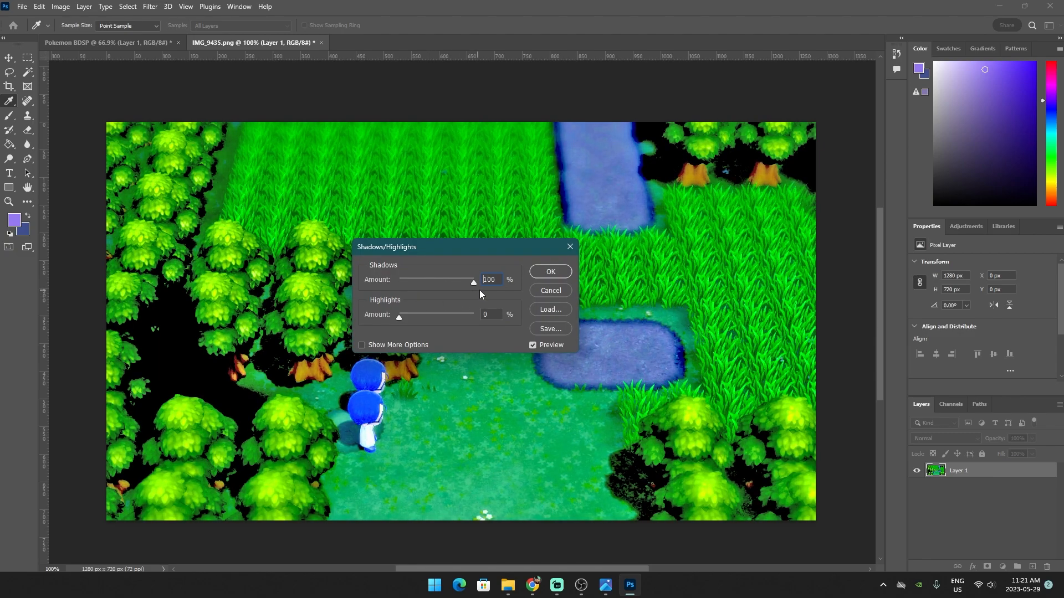
{"action": "left_click_drag", "start_coordinate": [457, 253], "coordinate": [468, 181]}
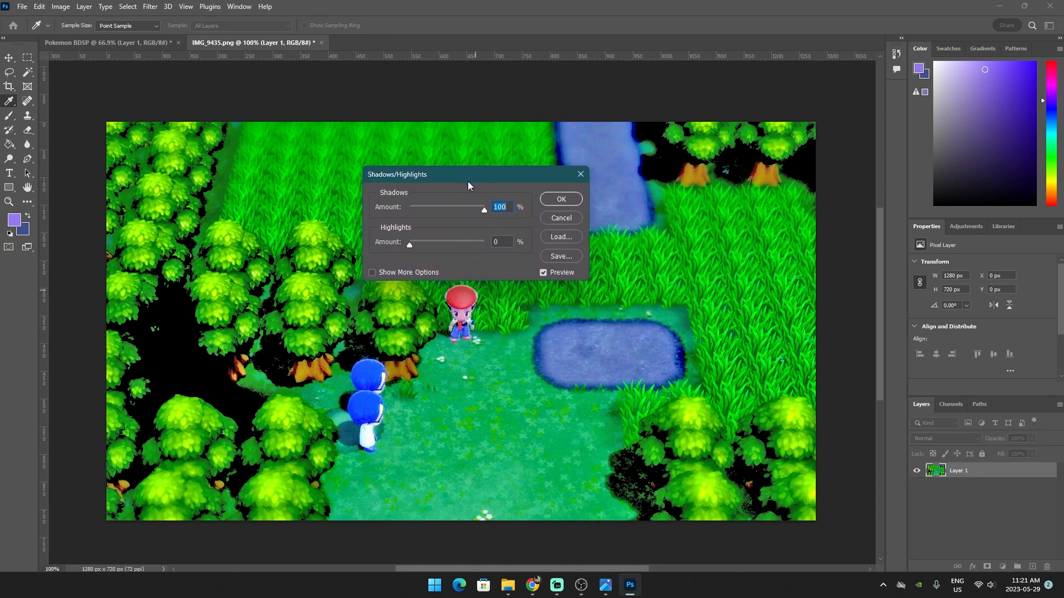
Try Shadows 82% with Highlights 77%, and apply the adjustment with Shadows at 100% and a low Highlights amount
{"action": "left_click", "coordinate": [472, 209]}
{"action": "mouse_move", "coordinate": [448, 242]}
{"action": "left_mouse_down"}
{"action": "mouse_move", "coordinate": [434, 248]}
{"action": "mouse_move", "coordinate": [467, 248]}
{"action": "left_mouse_up"}
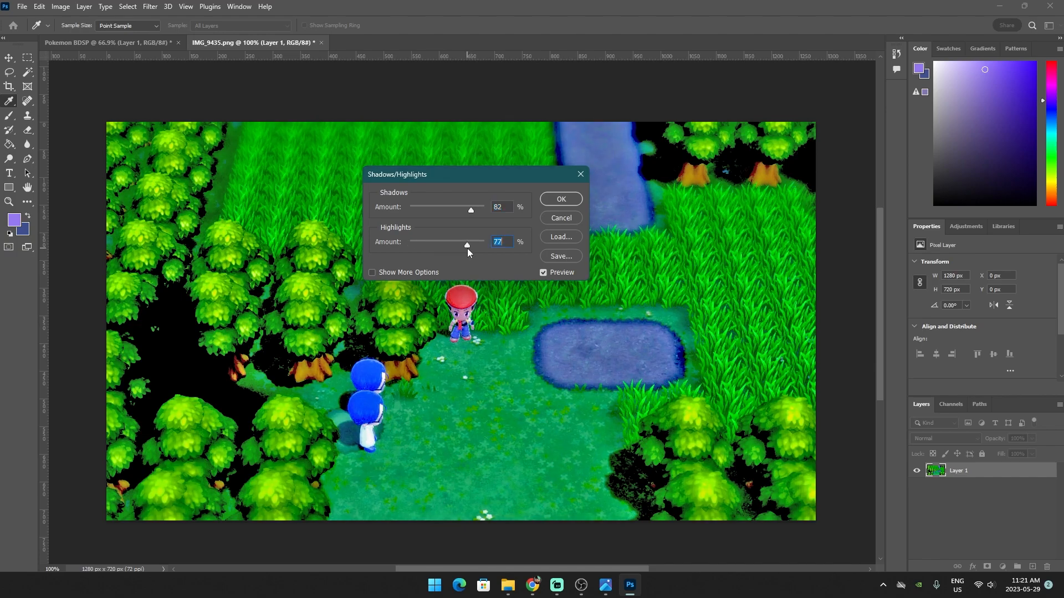
{"action": "left_click", "coordinate": [448, 244]}
{"action": "left_click_drag", "start_coordinate": [460, 211], "coordinate": [491, 211]}
{"action": "mouse_move", "coordinate": [451, 250]}
{"action": "left_mouse_down"}
{"action": "mouse_move", "coordinate": [416, 253]}
{"action": "mouse_move", "coordinate": [433, 249]}
{"action": "left_mouse_up"}
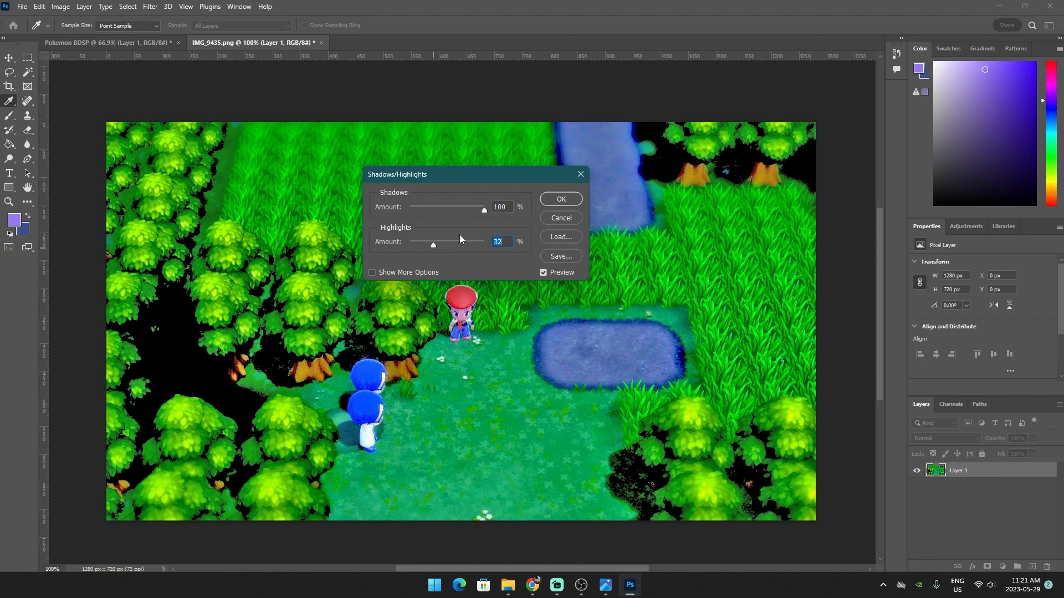
{"action": "mouse_move", "coordinate": [443, 247]}
{"action": "left_mouse_down"}
{"action": "mouse_move", "coordinate": [458, 248]}
{"action": "mouse_move", "coordinate": [378, 255]}
{"action": "mouse_move", "coordinate": [423, 251]}
{"action": "left_mouse_up"}
{"action": "left_click", "coordinate": [561, 198]}
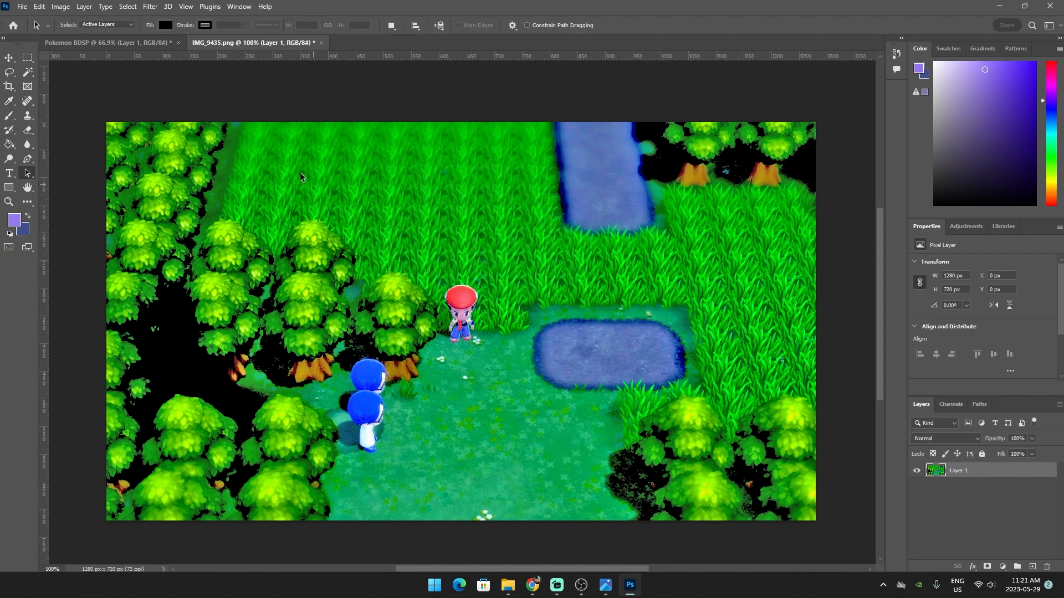
Try to start HDR Toning on the screenshot and decline flattening the document
{"action": "left_click", "coordinate": [60, 6]}
{"action": "mouse_move", "coordinate": [79, 37]}
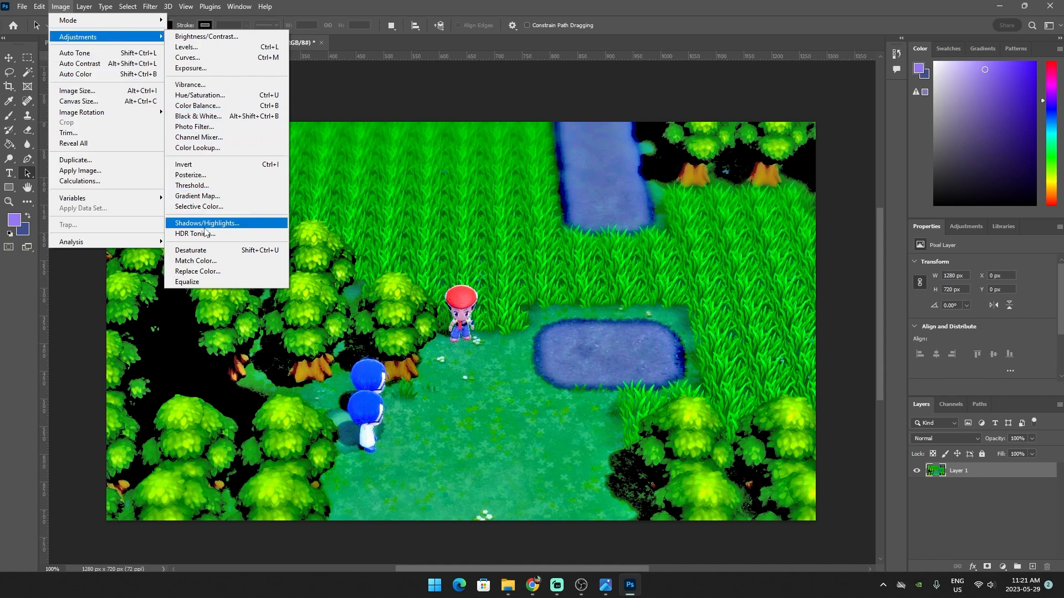
{"action": "left_click", "coordinate": [204, 234]}
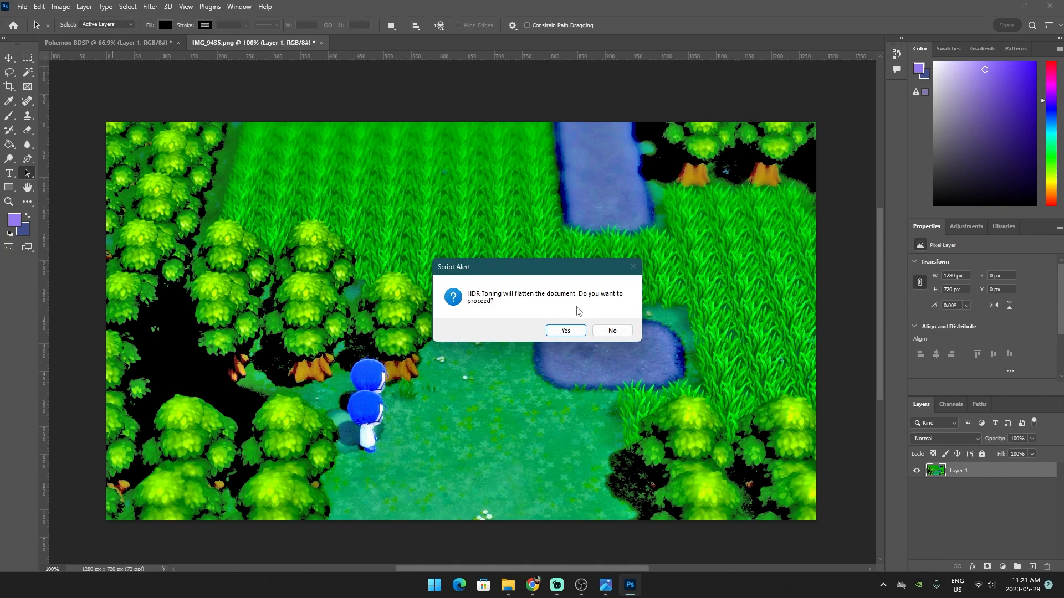
{"action": "left_click", "coordinate": [609, 331]}
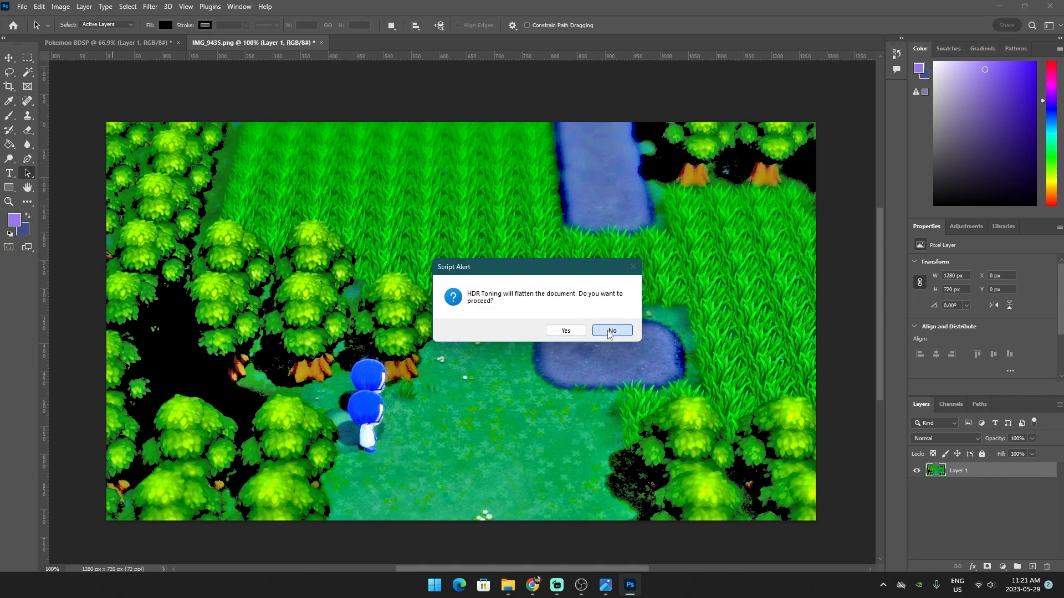
{"action": "left_click", "coordinate": [60, 6]}
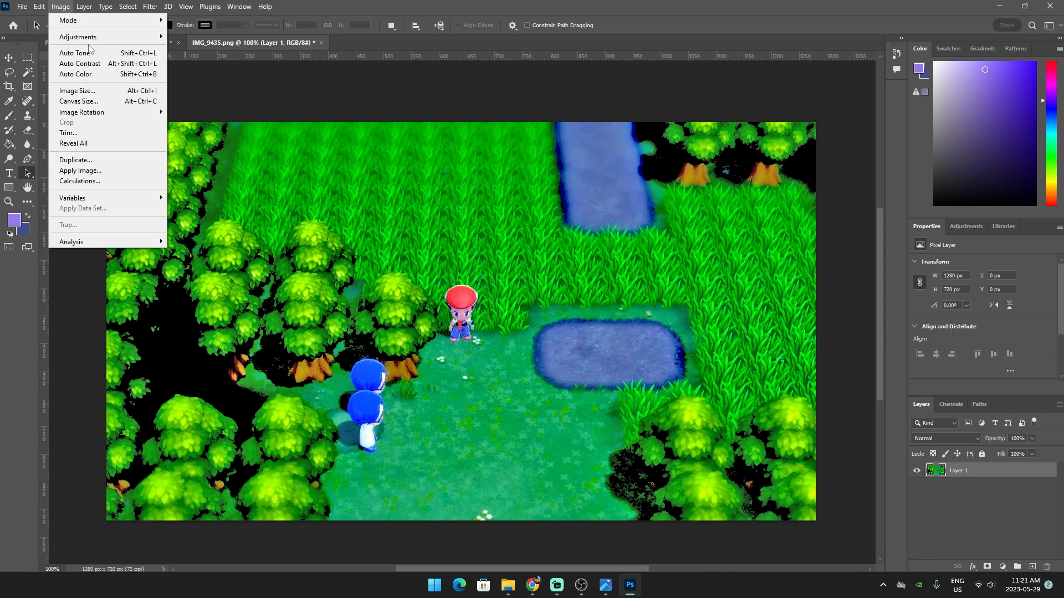
{"action": "mouse_move", "coordinate": [104, 37]}
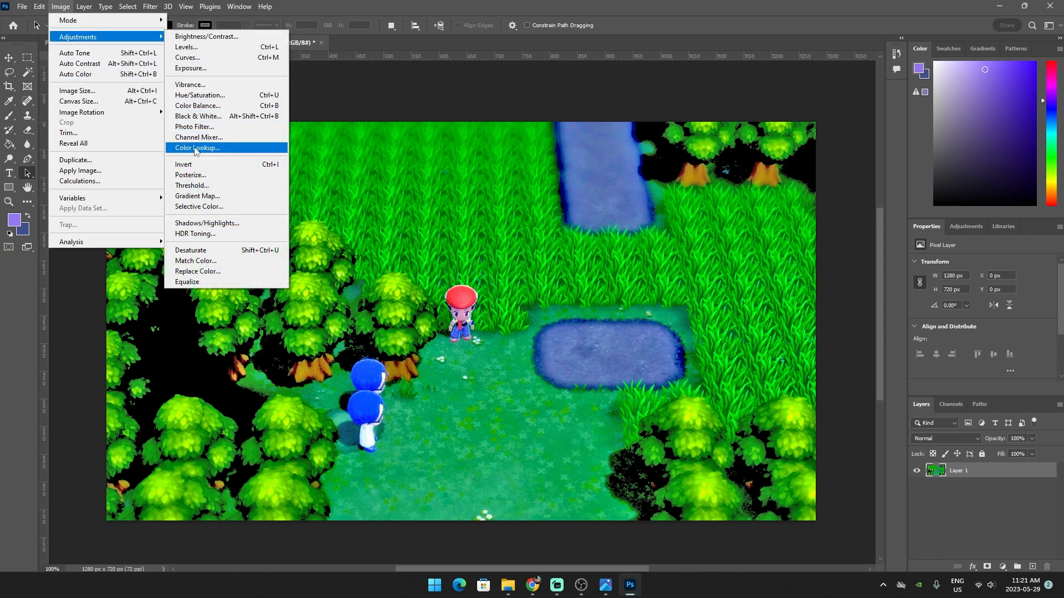
Save the edited screenshot in Downloads as pokemon.png with the Large file size (Fastest saving) option
{"action": "mouse_move", "coordinate": [23, 8]}
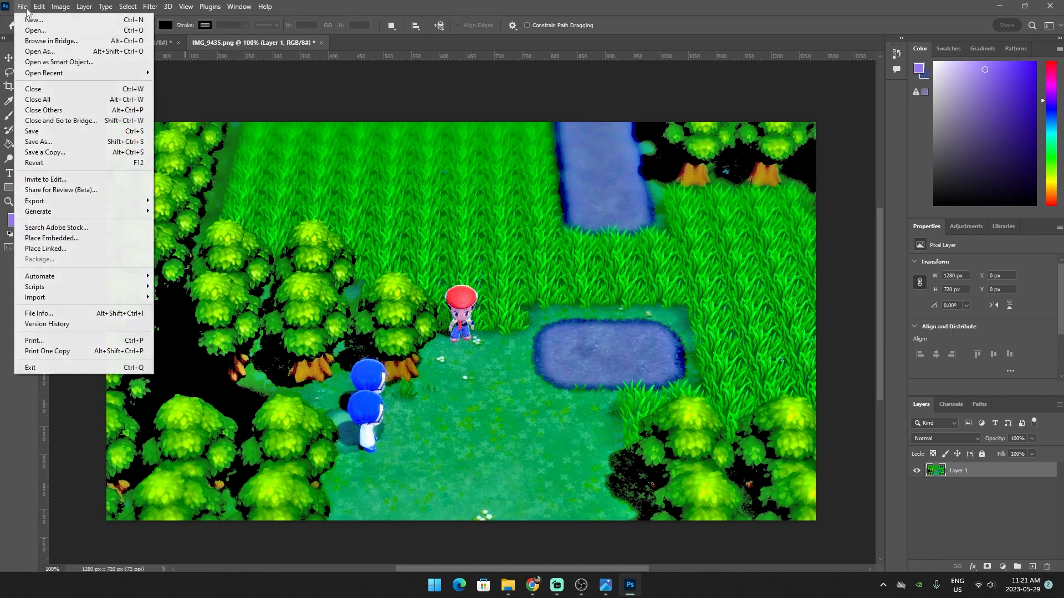
{"action": "left_click", "coordinate": [50, 144]}
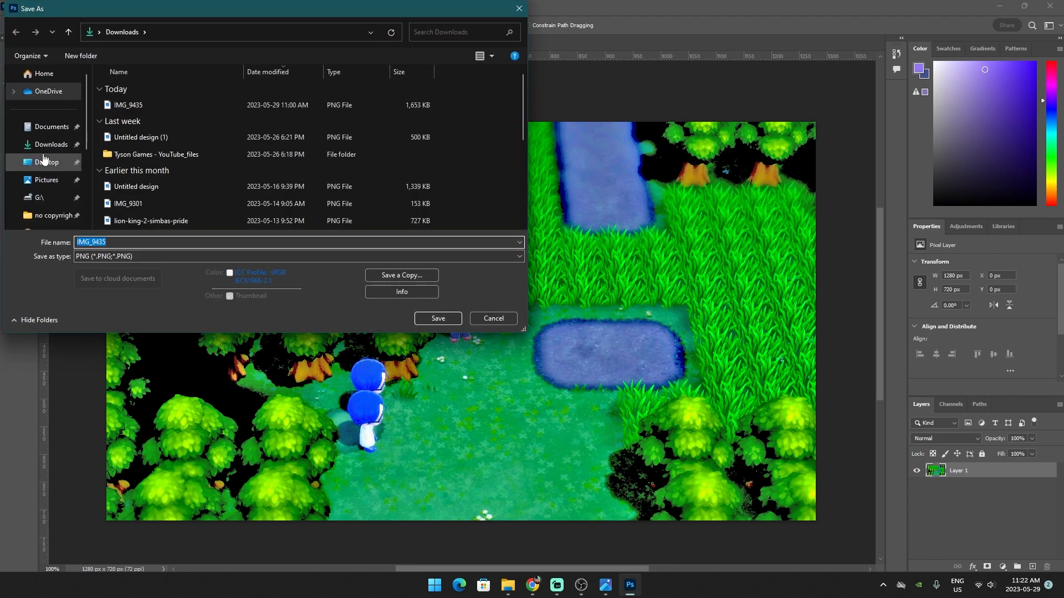
{"action": "left_click", "coordinate": [50, 144]}
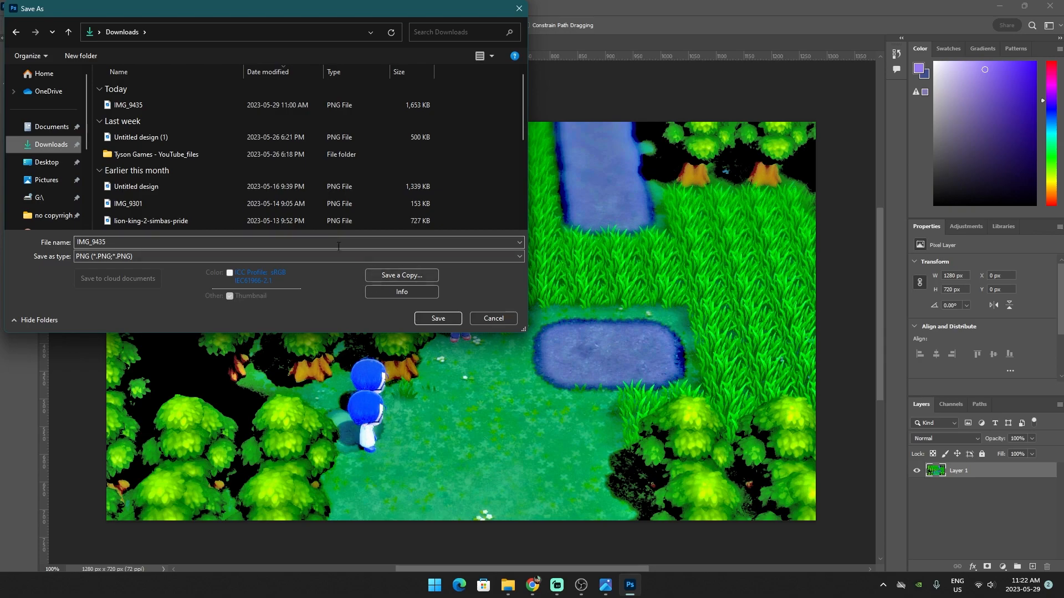
{"action": "left_click", "coordinate": [427, 315]}
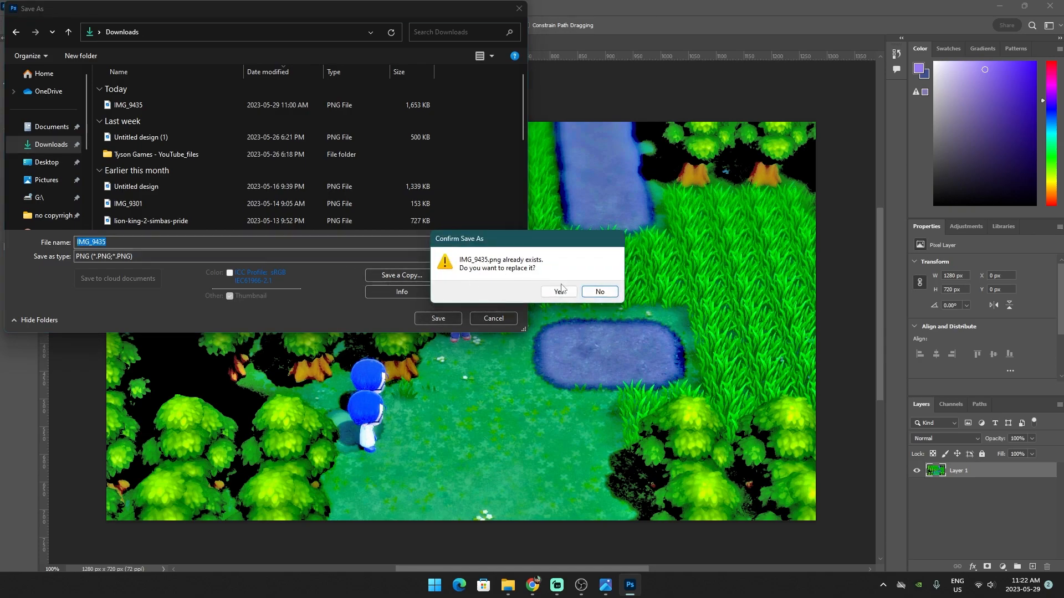
{"action": "left_click", "coordinate": [598, 293]}
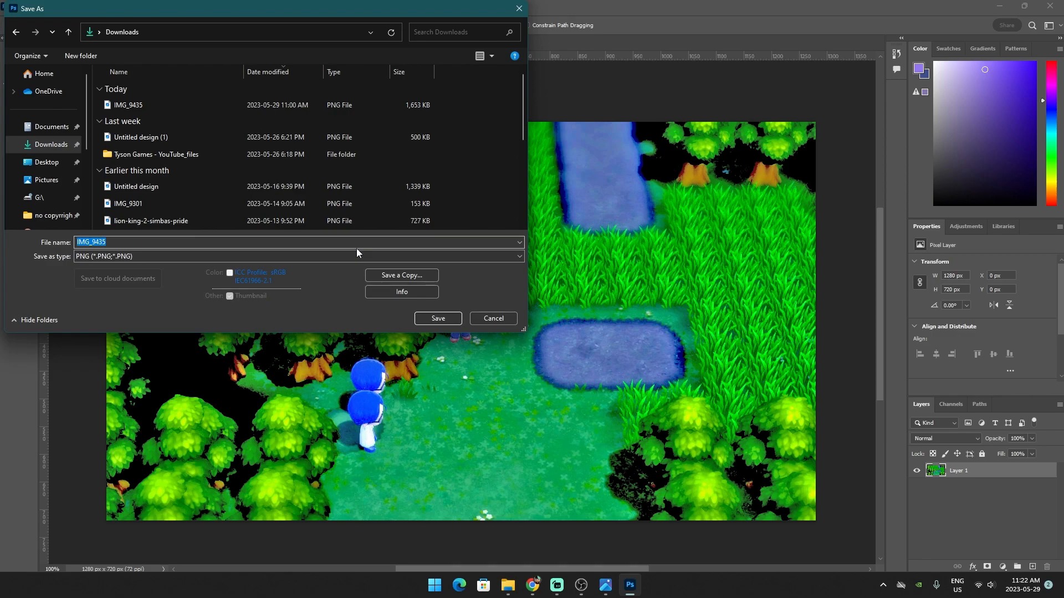
{"action": "type", "text": "pokemon"}
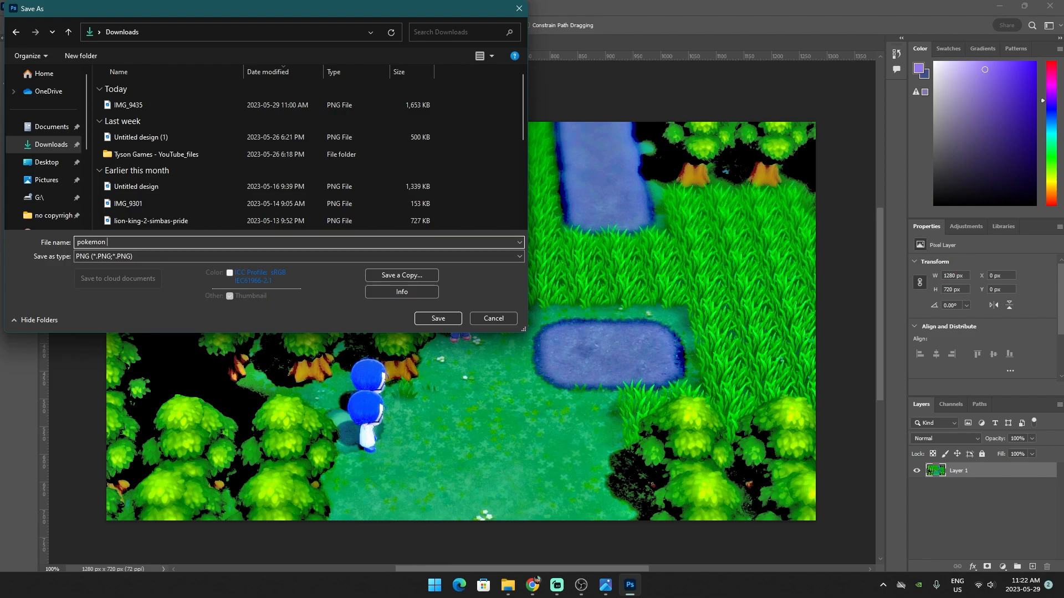
{"action": "type", "text": ".png"}
{"action": "left_click", "coordinate": [437, 319]}
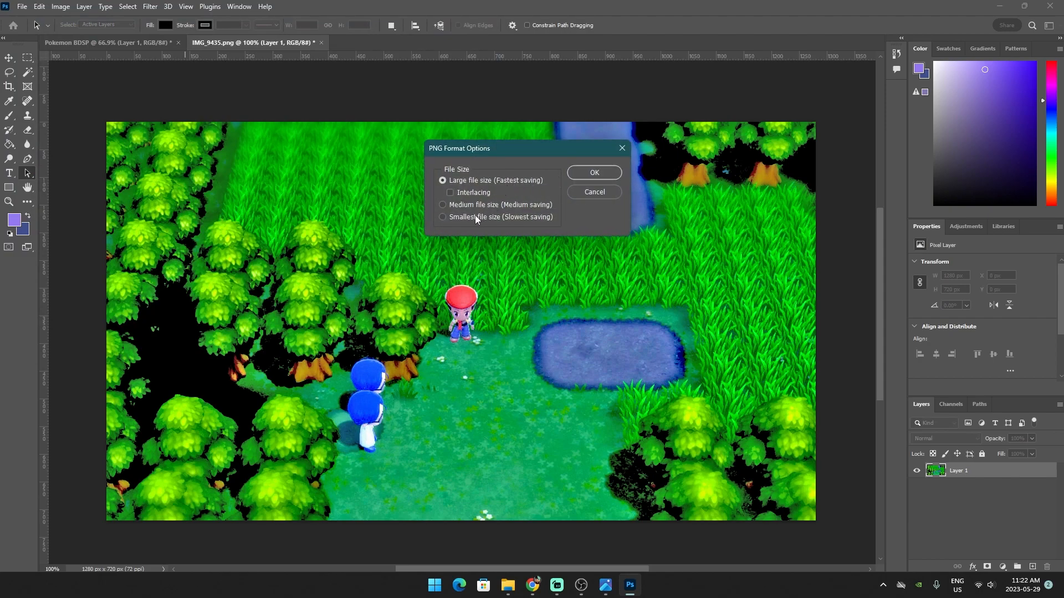
{"action": "left_click", "coordinate": [578, 175]}
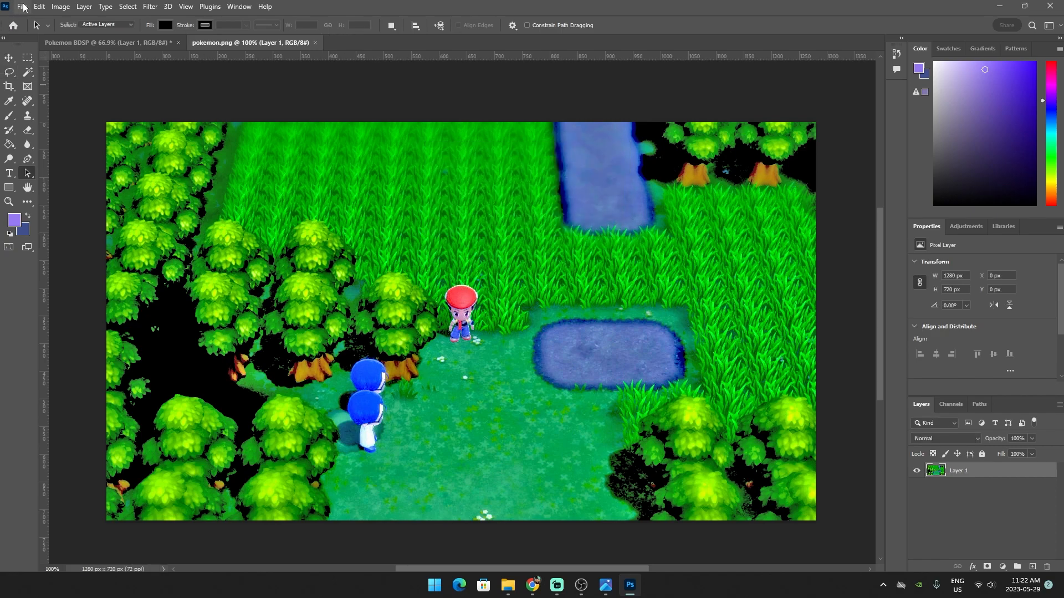
Quick-export the edited screenshot as a PNG in Downloads under the name pokemon 2, without replacing the existing pokemon.png
{"action": "left_click", "coordinate": [23, 7]}
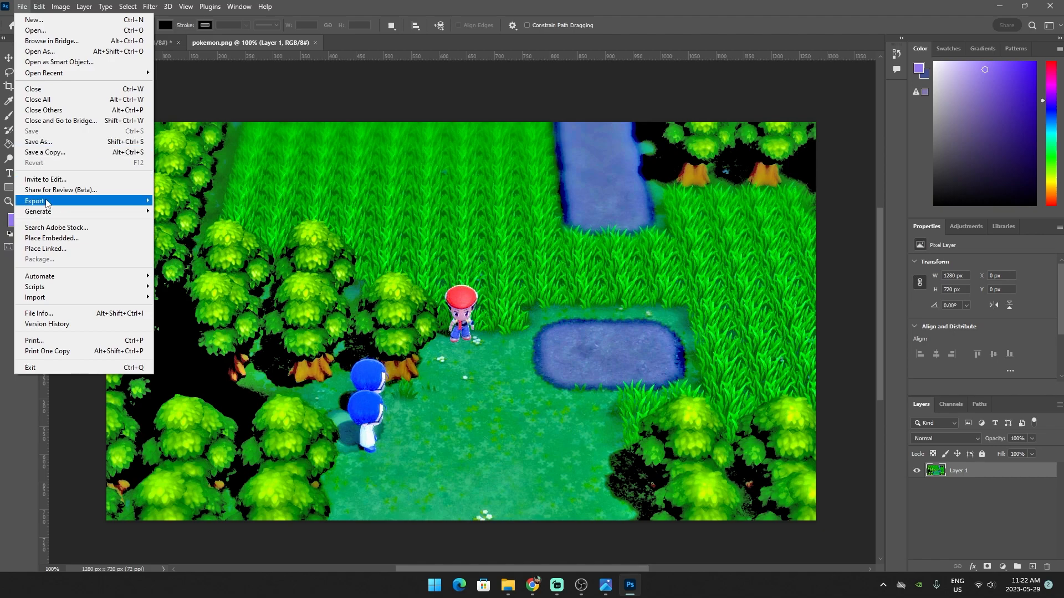
{"action": "mouse_move", "coordinate": [46, 203]}
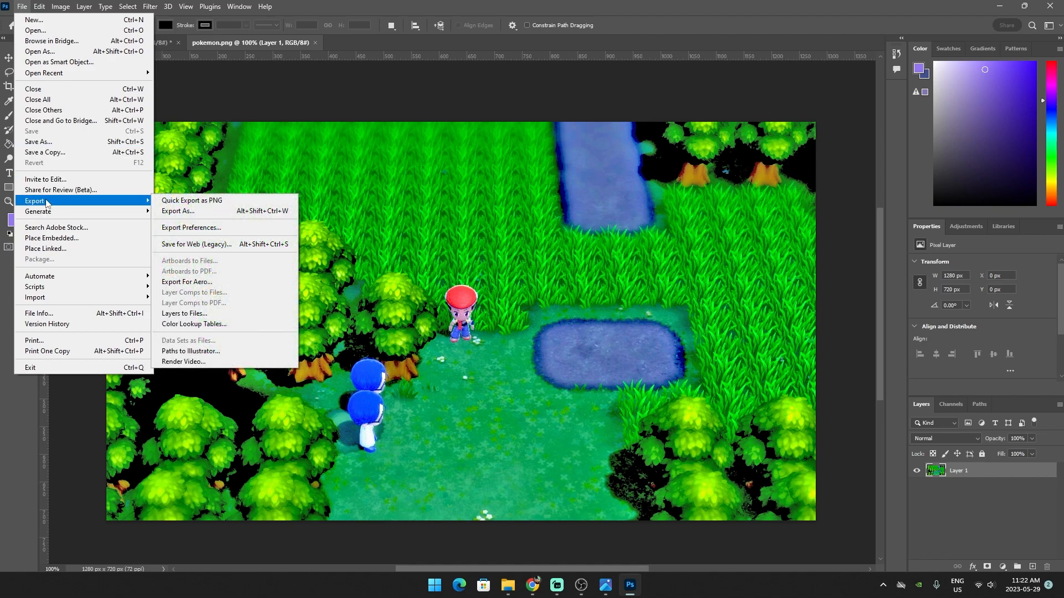
{"action": "left_click", "coordinate": [178, 203]}
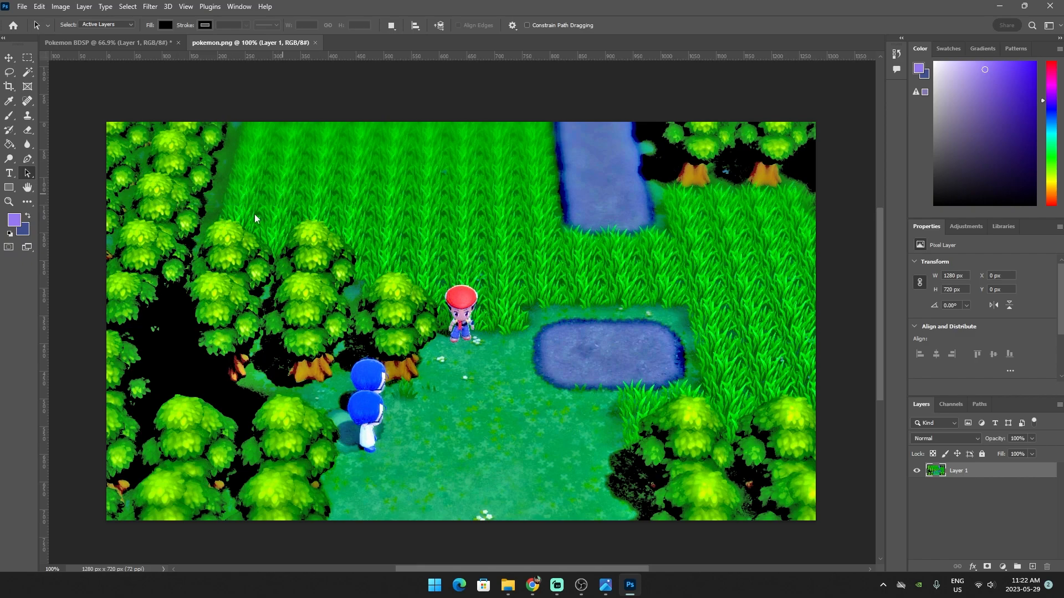
{"action": "left_click", "coordinate": [34, 145]}
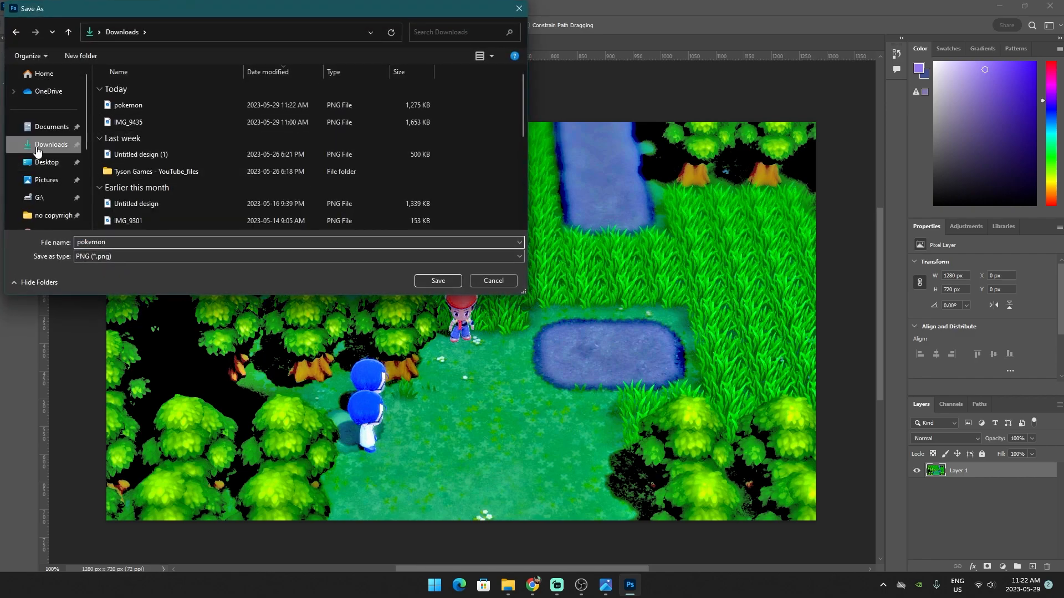
{"action": "left_click", "coordinate": [421, 281]}
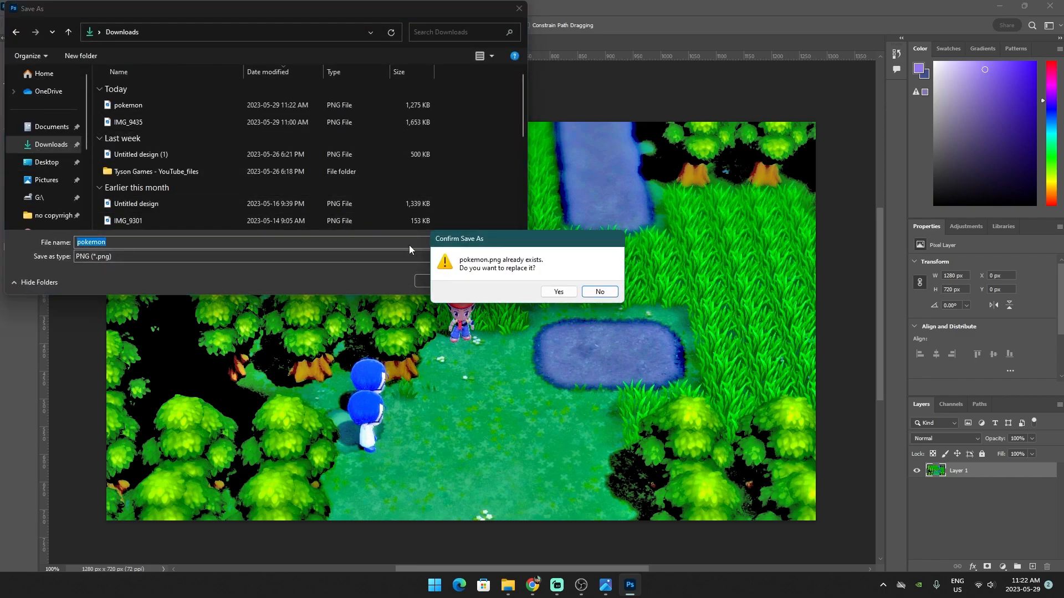
{"action": "left_click", "coordinate": [598, 292]}
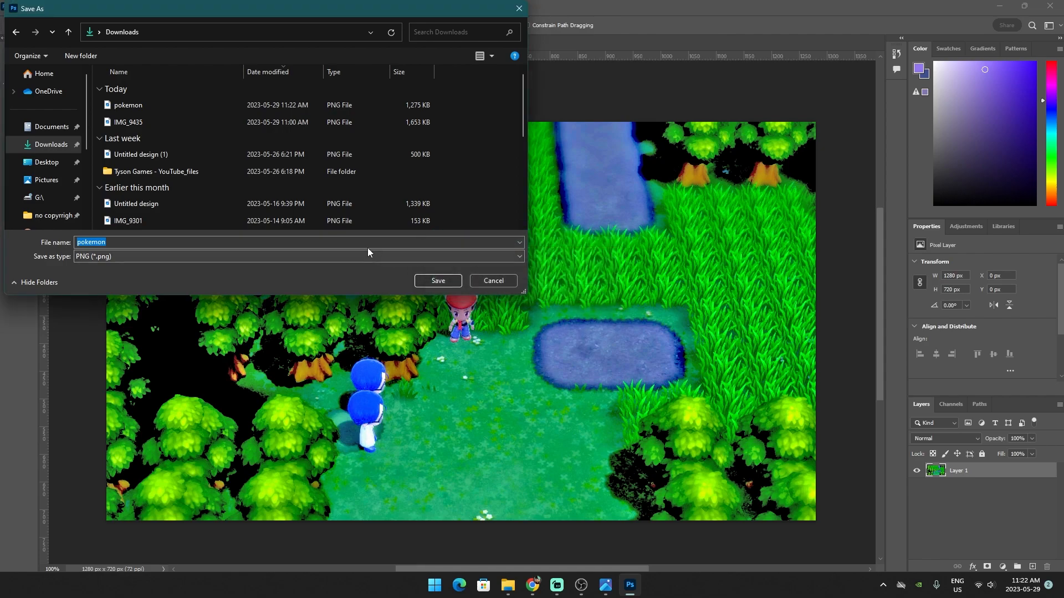
{"action": "left_click", "coordinate": [362, 242]}
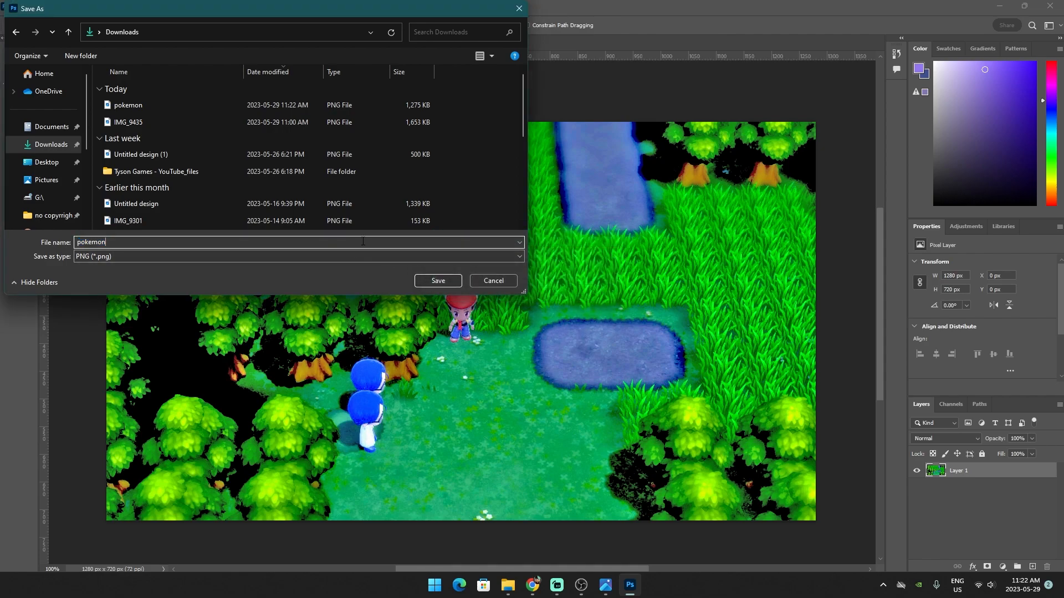
{"action": "left_click", "coordinate": [428, 280]}
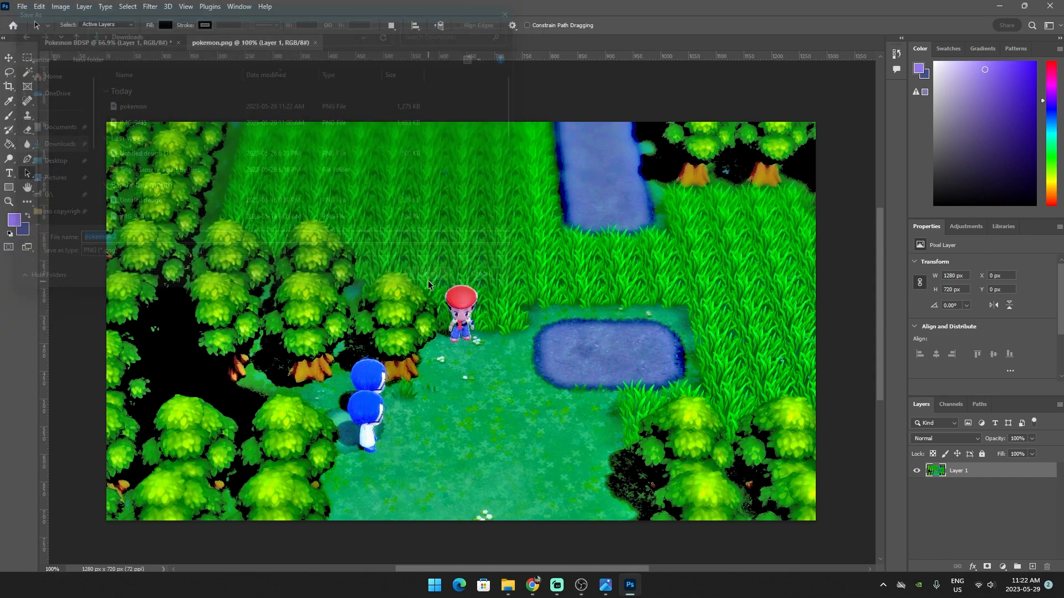
Save the screenshot in Downloads as a Photoshop file named pokemon, keeping Maximize Compatibility on
{"action": "left_click", "coordinate": [22, 6]}
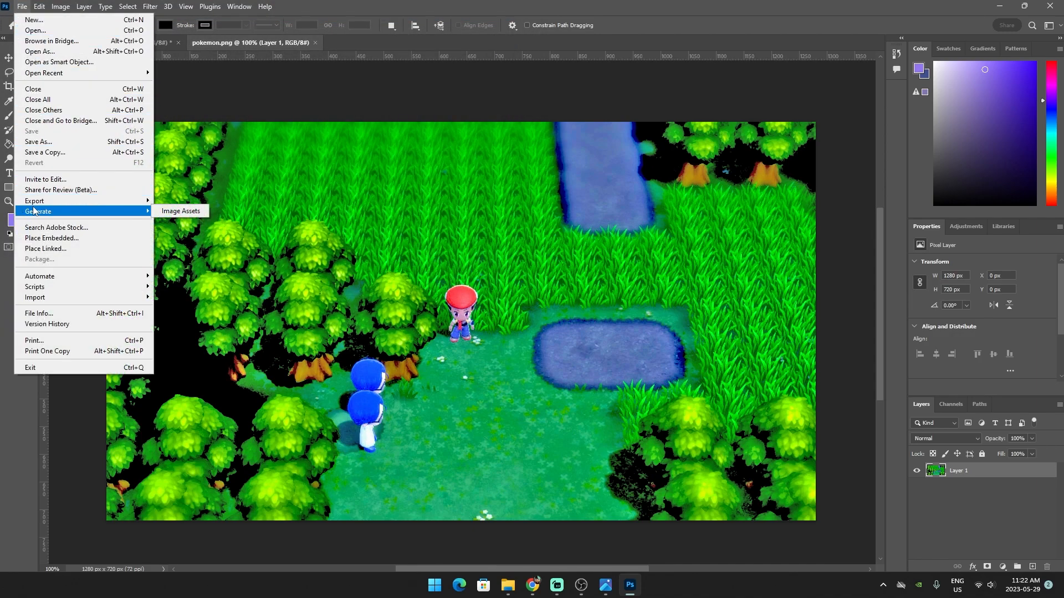
{"action": "mouse_move", "coordinate": [34, 208]}
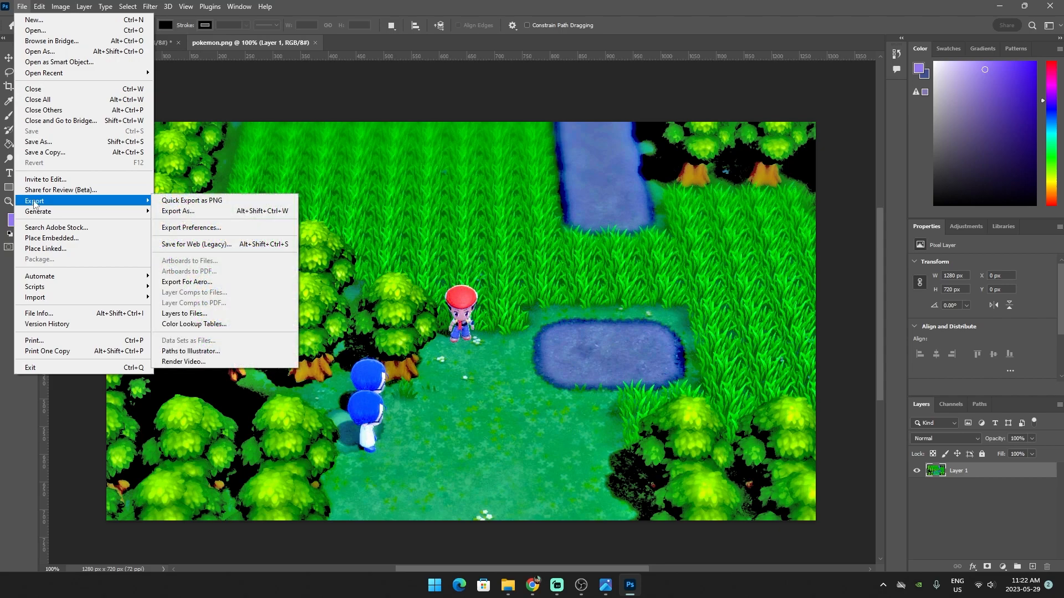
{"action": "left_click", "coordinate": [53, 145]}
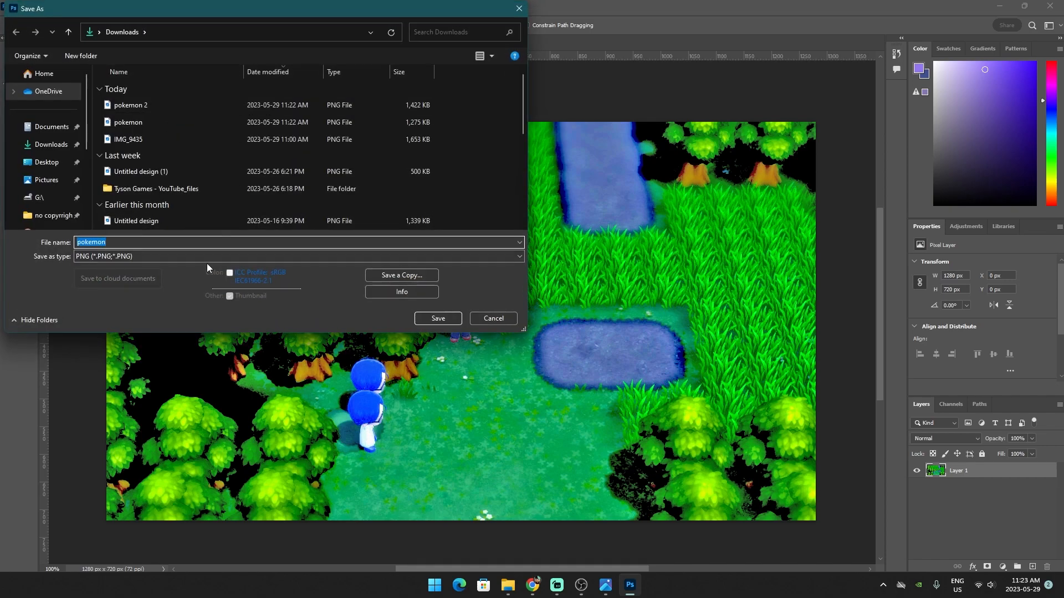
{"action": "left_click", "coordinate": [210, 255]}
{"action": "left_click", "coordinate": [208, 268]}
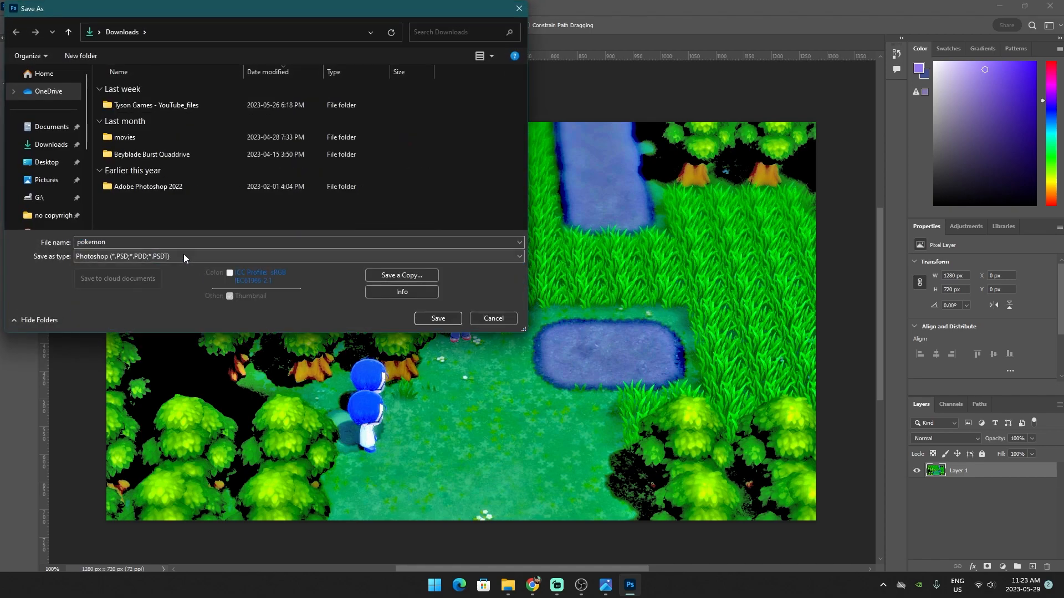
{"action": "left_click", "coordinate": [180, 256]}
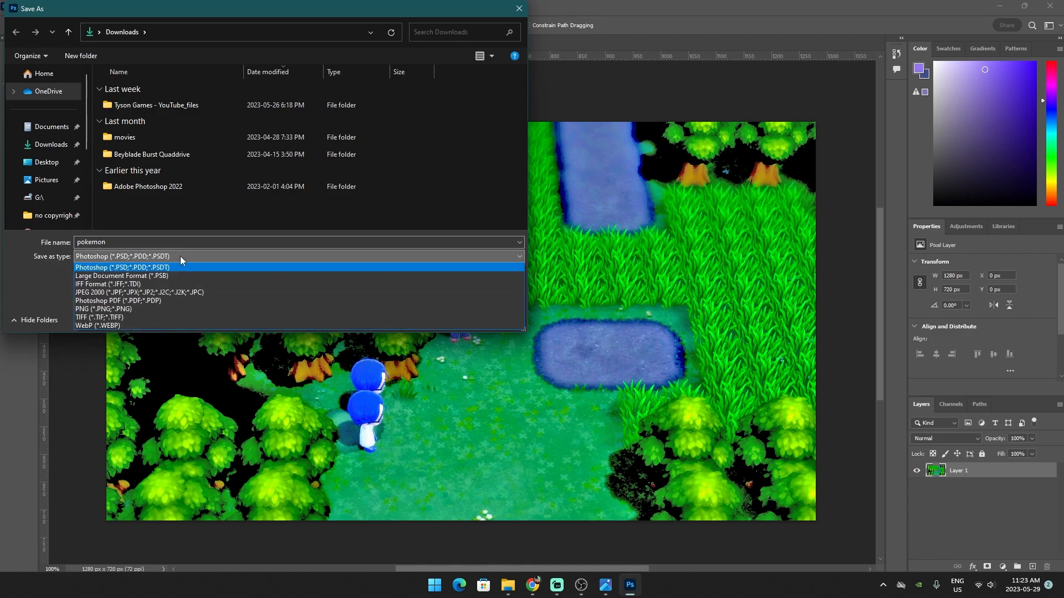
{"action": "left_click", "coordinate": [181, 256]}
{"action": "left_click", "coordinate": [181, 256]}
{"action": "left_click", "coordinate": [177, 268]}
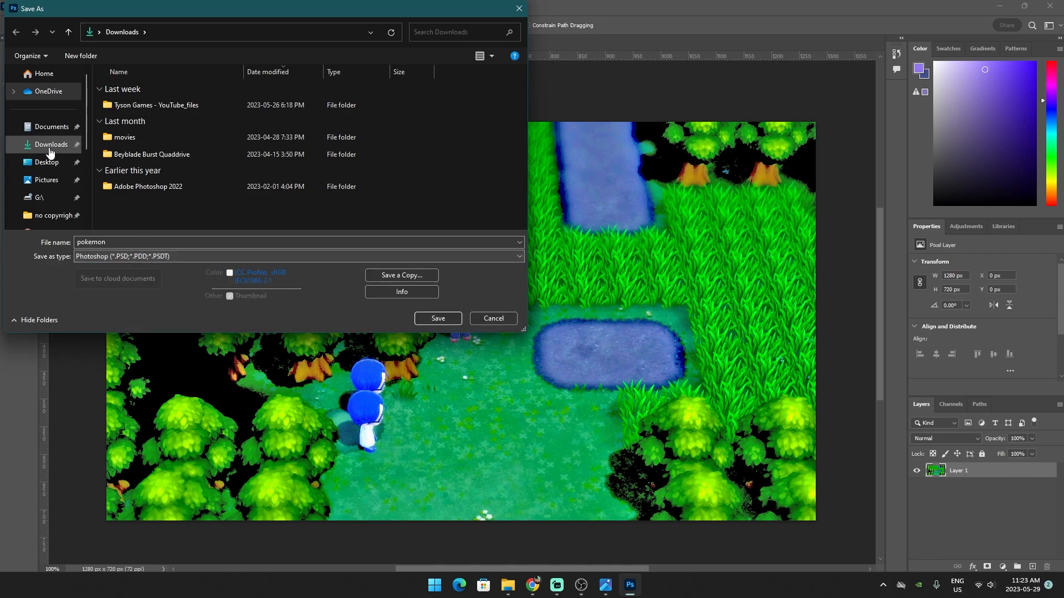
{"action": "left_click", "coordinate": [424, 319]}
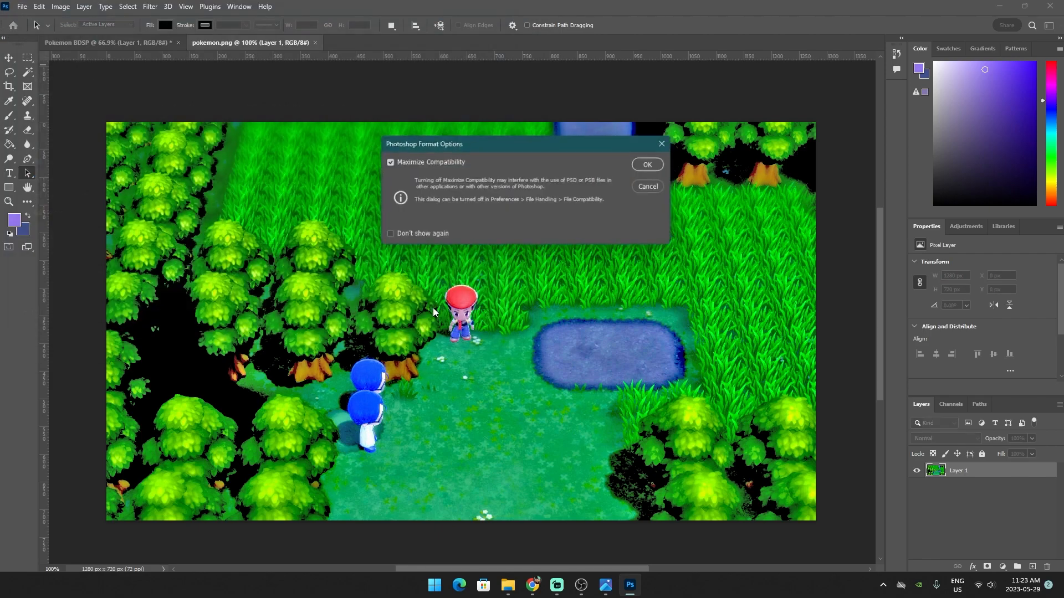
{"action": "left_click", "coordinate": [654, 164]}
Switch to File Explorer and look over the saved pokemon files in the Downloads folder
{"action": "left_click", "coordinate": [507, 585]}
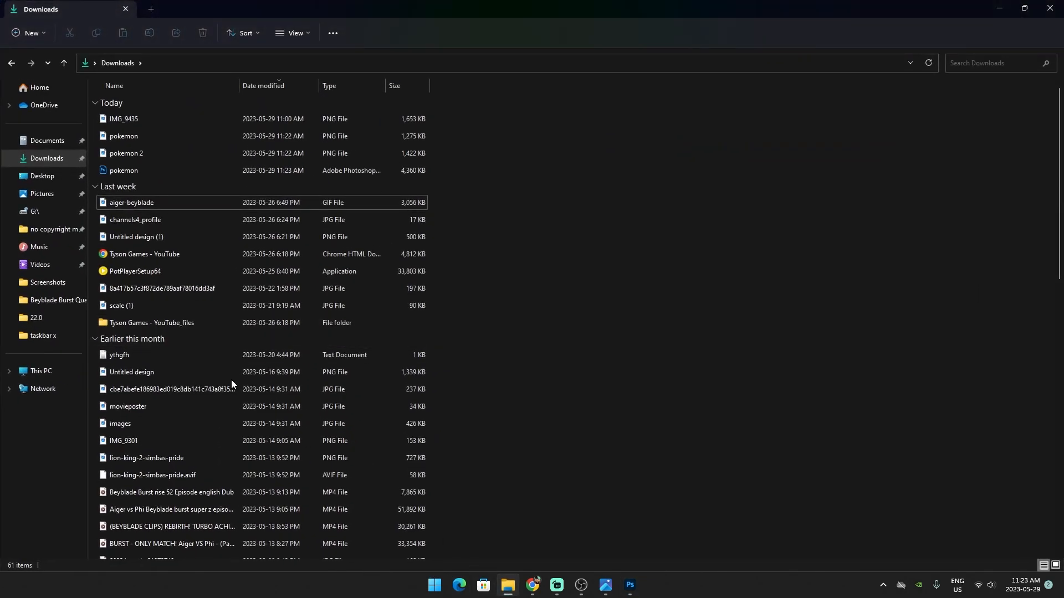
{"action": "left_click", "coordinate": [39, 176]}
{"action": "left_click", "coordinate": [43, 159]}
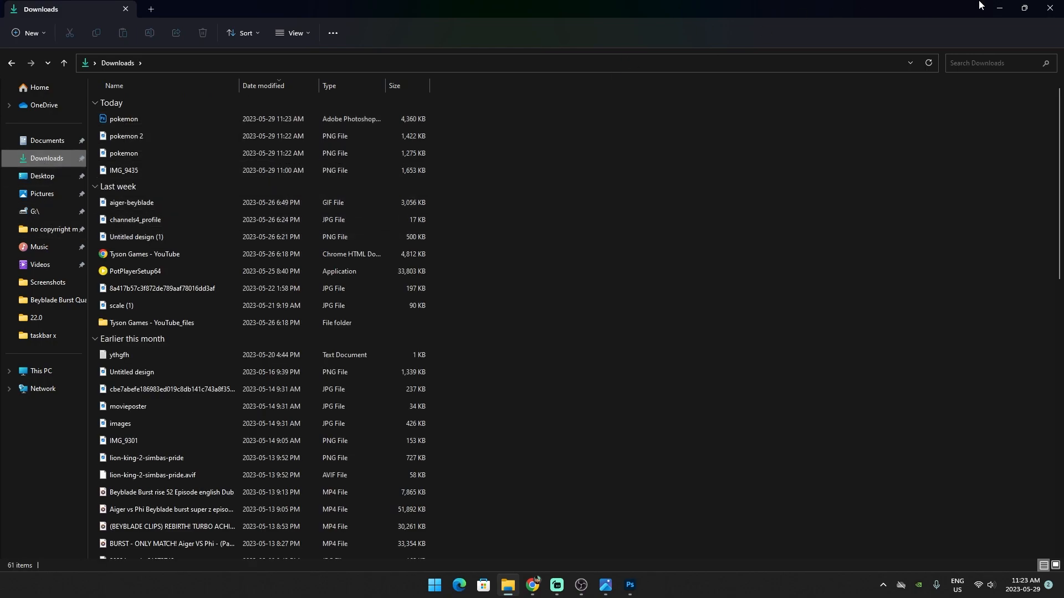
{"action": "left_click", "coordinate": [1000, 8]}
Start HDR Toning on pokemon.psd, accept flattening the document, and set the edge glow to Radius 125 px and Strength 2.57
{"action": "left_click", "coordinate": [61, 6]}
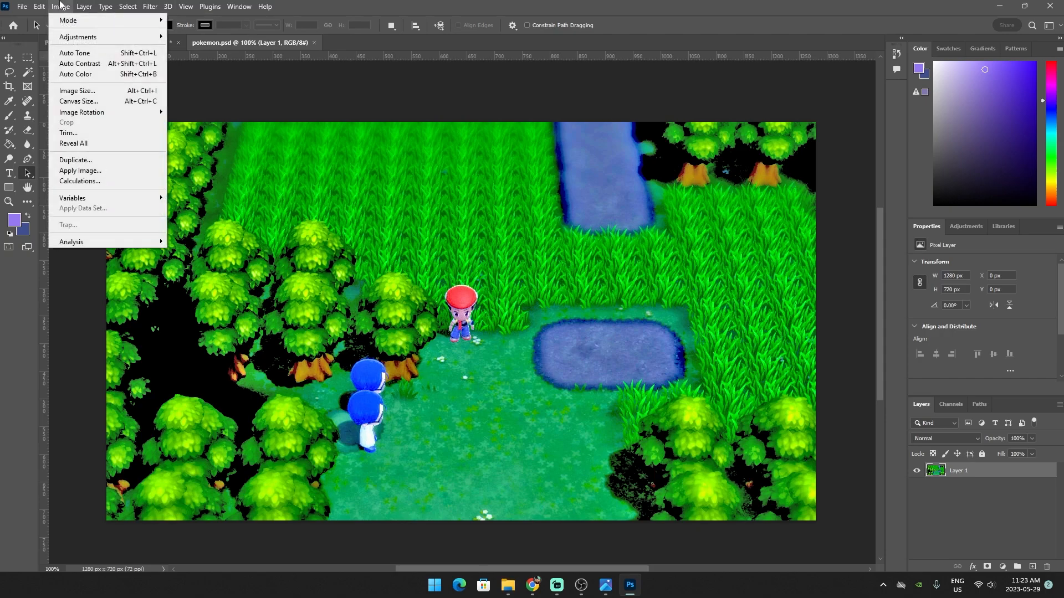
{"action": "mouse_move", "coordinate": [83, 38]}
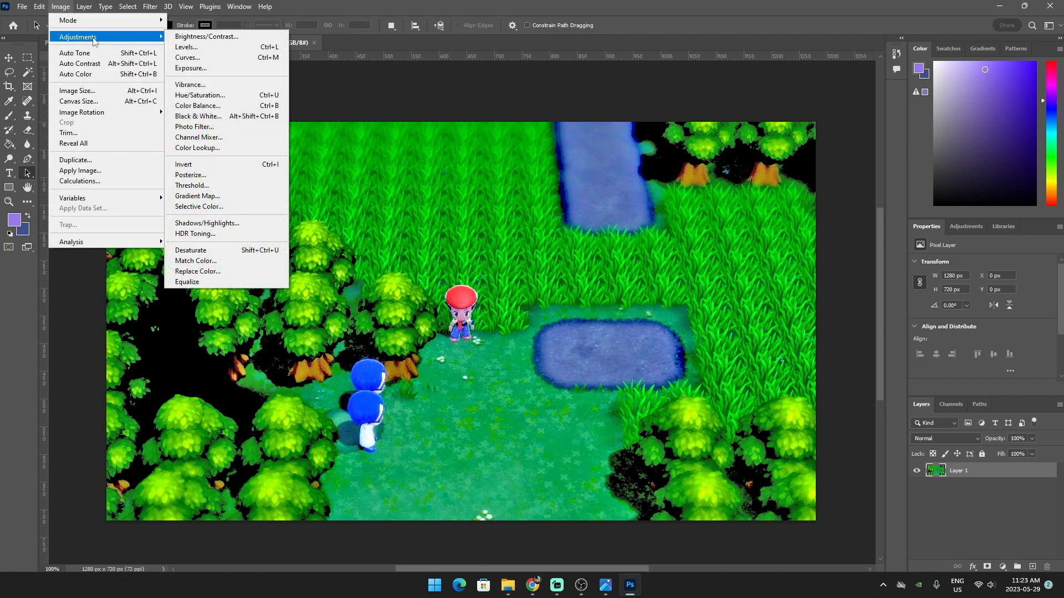
{"action": "left_click", "coordinate": [269, 237]}
{"action": "left_click", "coordinate": [569, 330]}
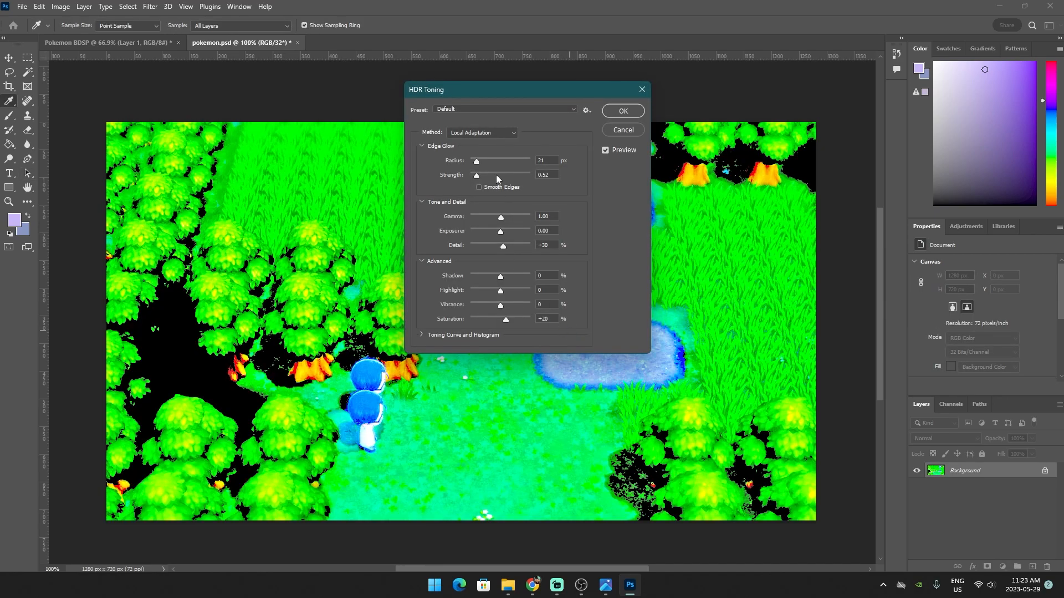
{"action": "left_click_drag", "start_coordinate": [461, 90], "coordinate": [254, 281]}
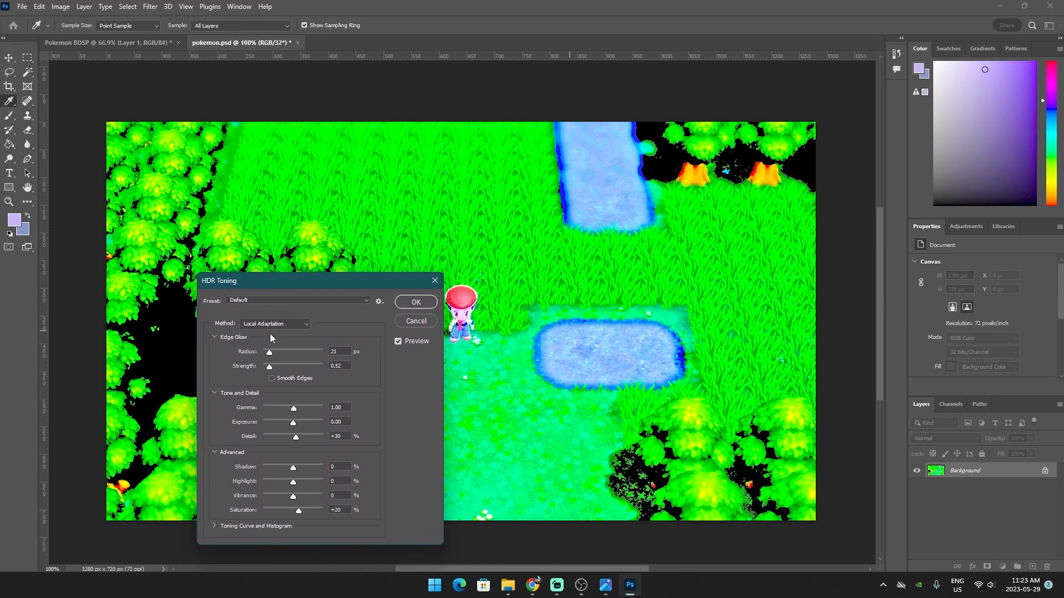
{"action": "left_click_drag", "start_coordinate": [269, 356], "coordinate": [288, 355]}
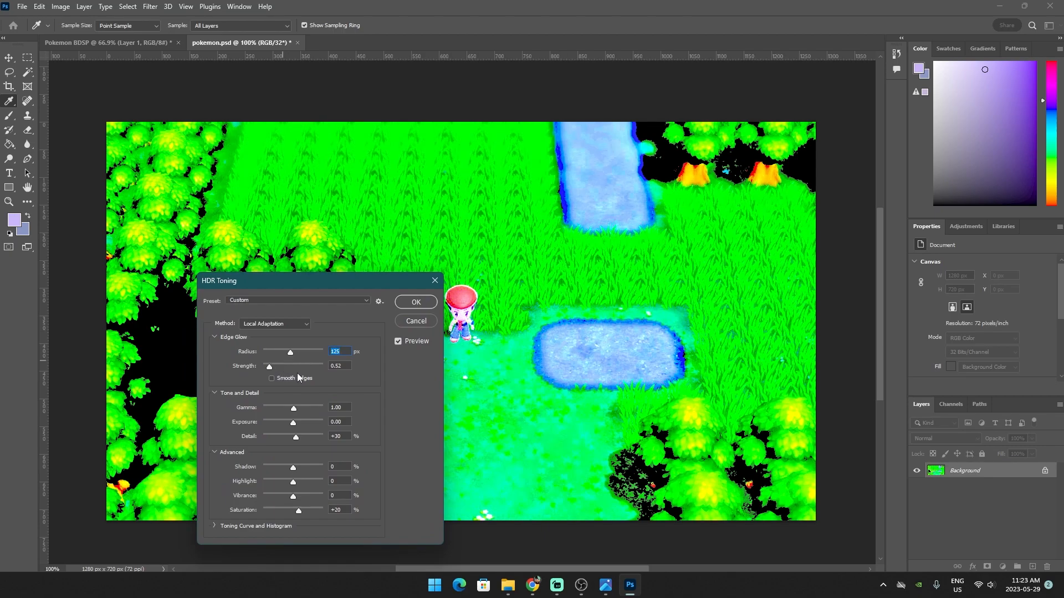
{"action": "left_click", "coordinate": [301, 366]}
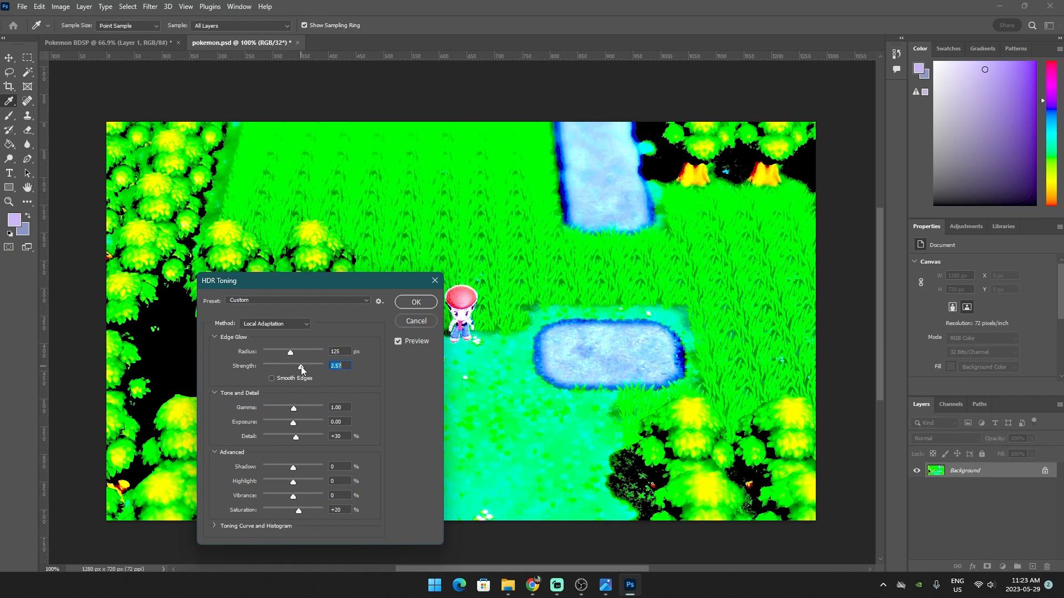
Set Gamma 0.45, Exposure +0.32, Detail -23%, Shadow +28% and Highlight +28%, and apply the HDR Toning
{"action": "left_click", "coordinate": [314, 408]}
{"action": "mouse_move", "coordinate": [314, 408]}
{"action": "left_mouse_down"}
{"action": "mouse_move", "coordinate": [283, 408]}
{"action": "mouse_move", "coordinate": [302, 410]}
{"action": "mouse_move", "coordinate": [300, 421]}
{"action": "left_mouse_up"}
{"action": "left_click_drag", "start_coordinate": [308, 288], "coordinate": [717, 213]}
{"action": "left_click_drag", "start_coordinate": [707, 354], "coordinate": [698, 351]}
{"action": "left_click_drag", "start_coordinate": [699, 352], "coordinate": [718, 334]}
{"action": "left_click_drag", "start_coordinate": [707, 394], "coordinate": [711, 408]}
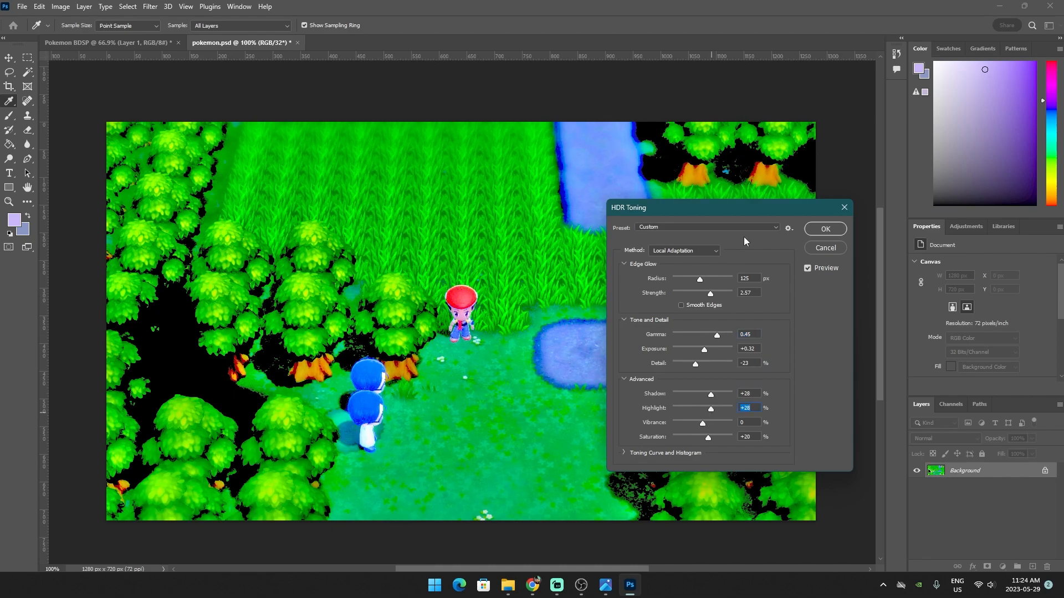
{"action": "left_click", "coordinate": [825, 229]}
Try to undo the Delete States action, and look at the Pokemon BDSP document before returning to pokemon.psd
{"action": "key", "text": "a"}
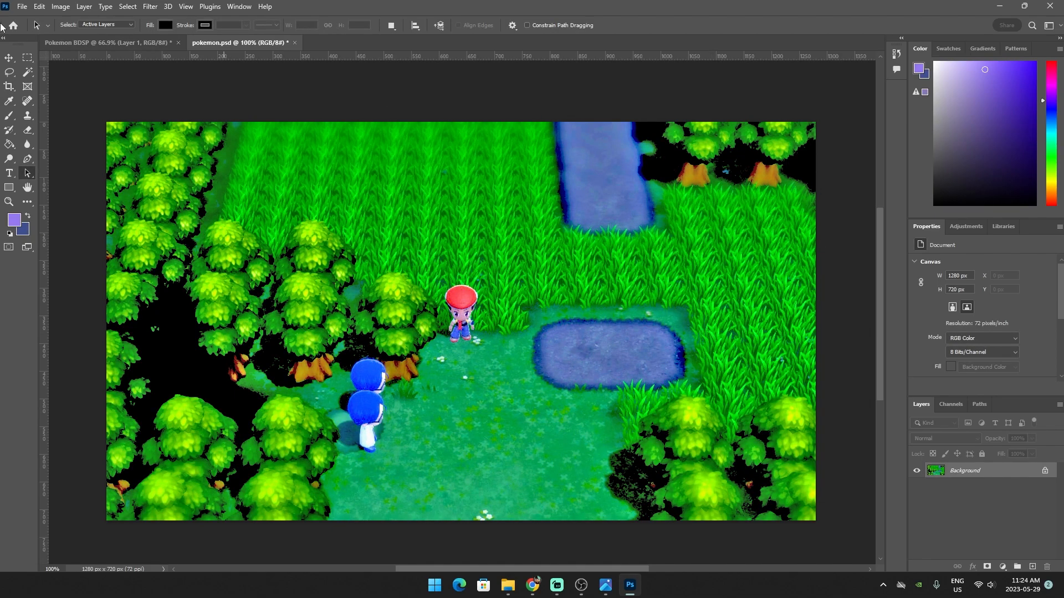
{"action": "left_click", "coordinate": [22, 7]}
{"action": "mouse_move", "coordinate": [42, 8]}
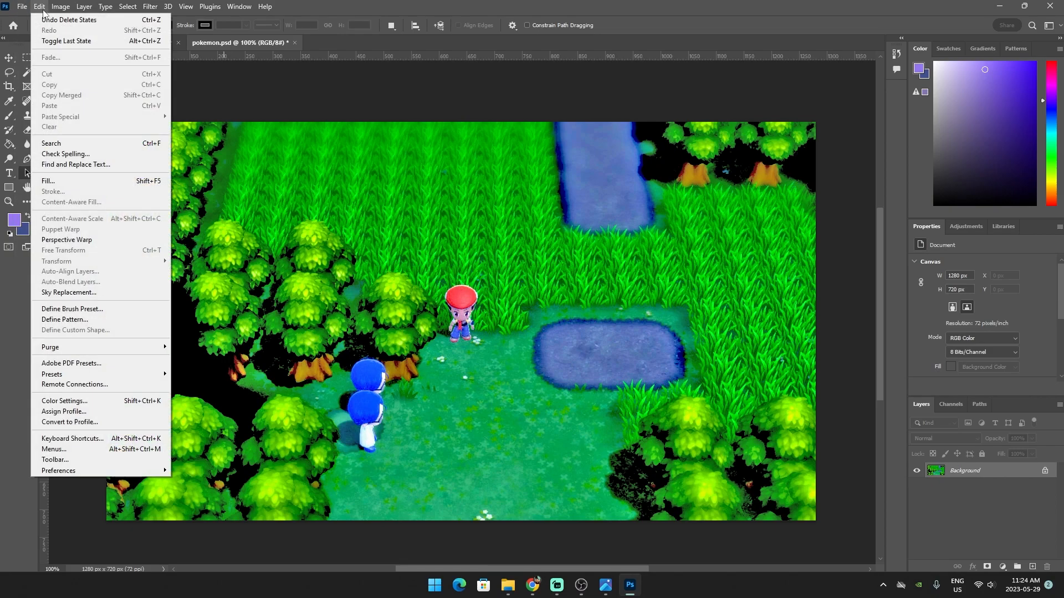
{"action": "left_click", "coordinate": [47, 25]}
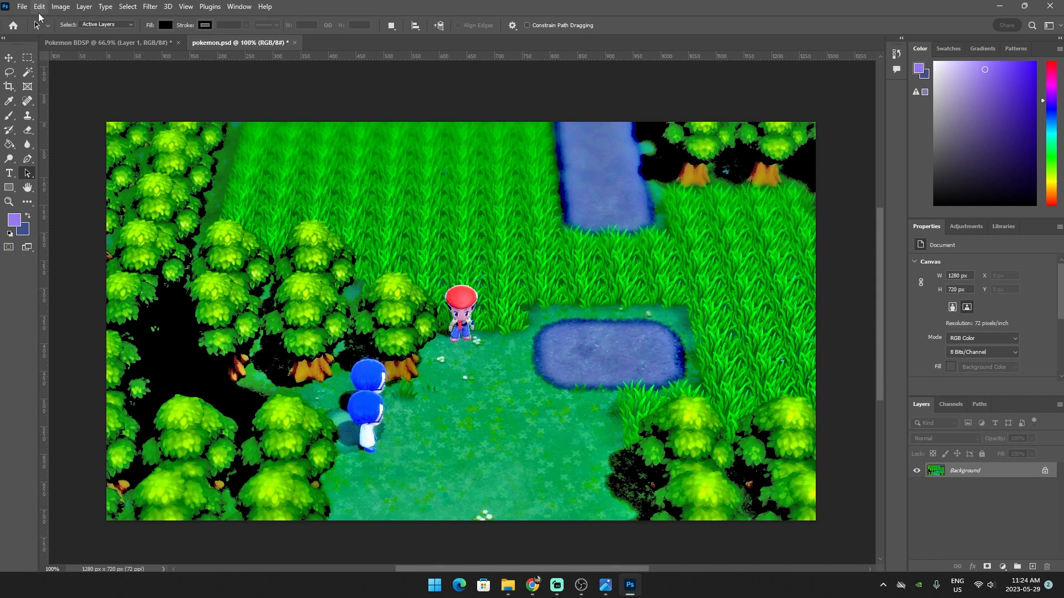
{"action": "left_click", "coordinate": [57, 42]}
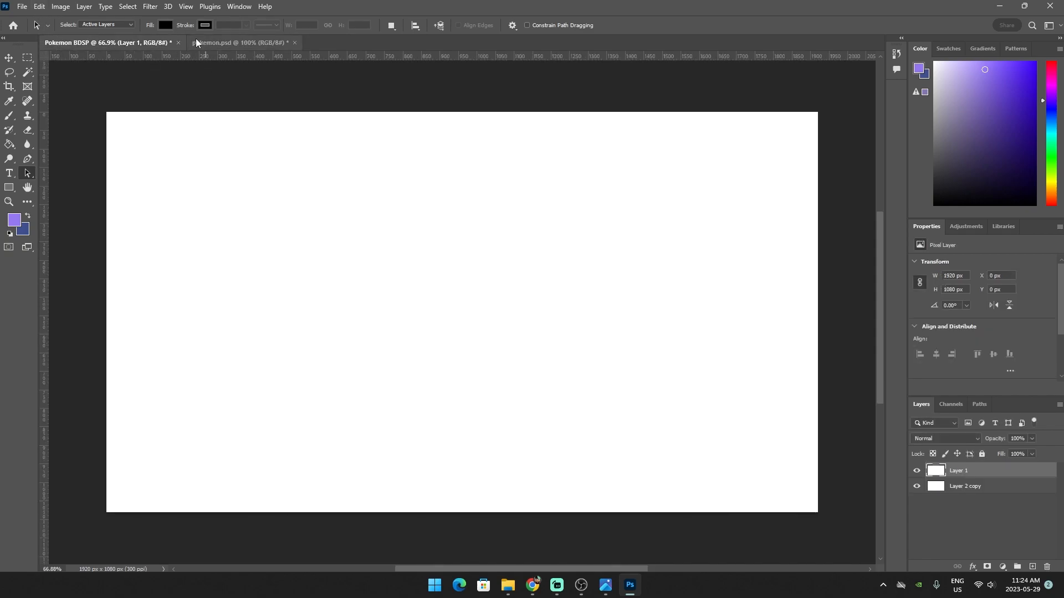
{"action": "left_click", "coordinate": [196, 43]}
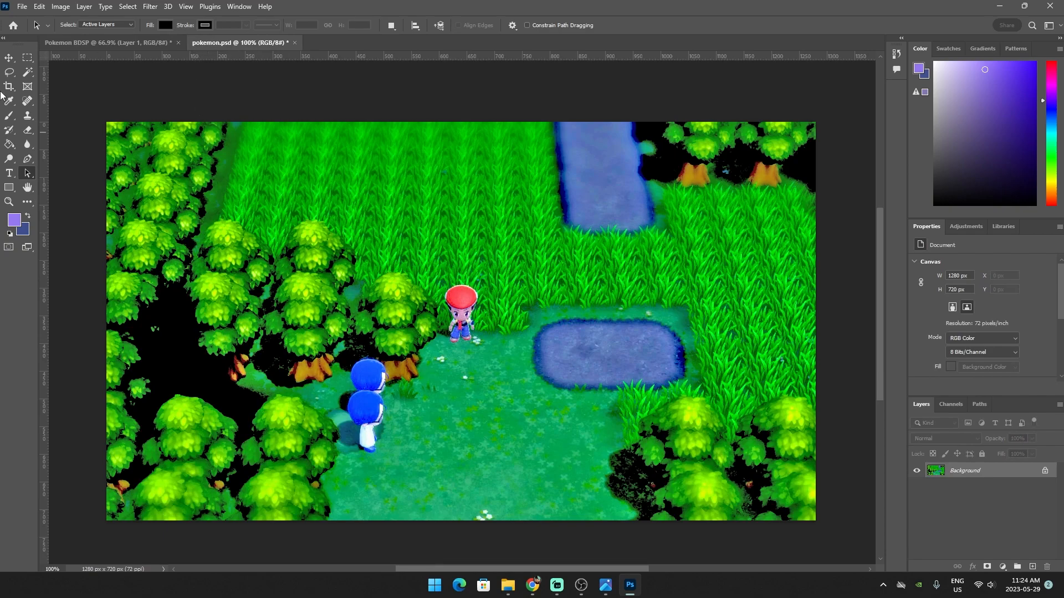
Browse the available image adjustments for the flattened pokemon.psd screenshot
{"action": "left_click", "coordinate": [69, 6]}
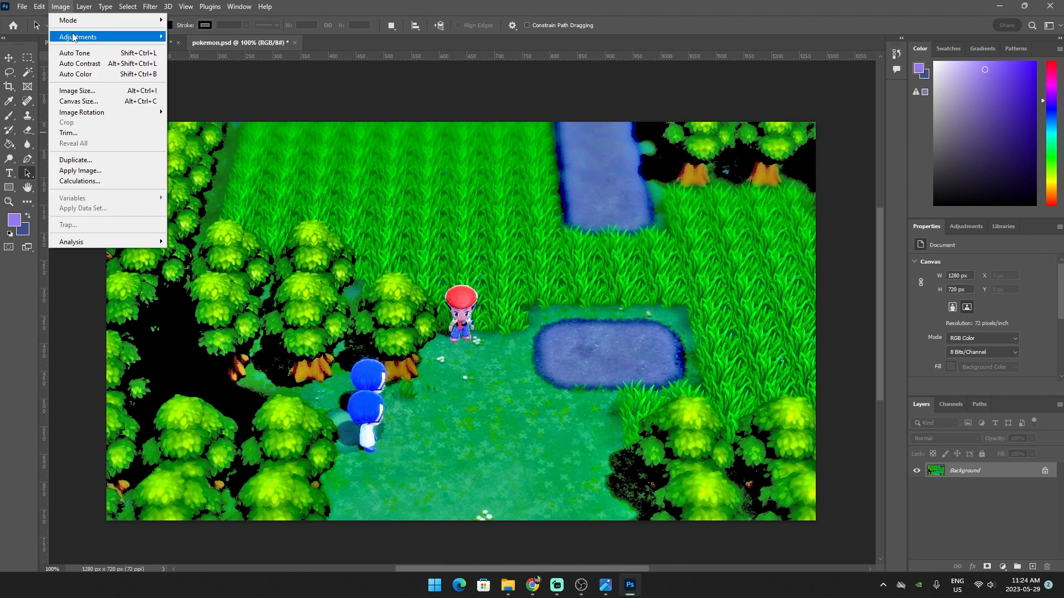
{"action": "mouse_move", "coordinate": [110, 37]}
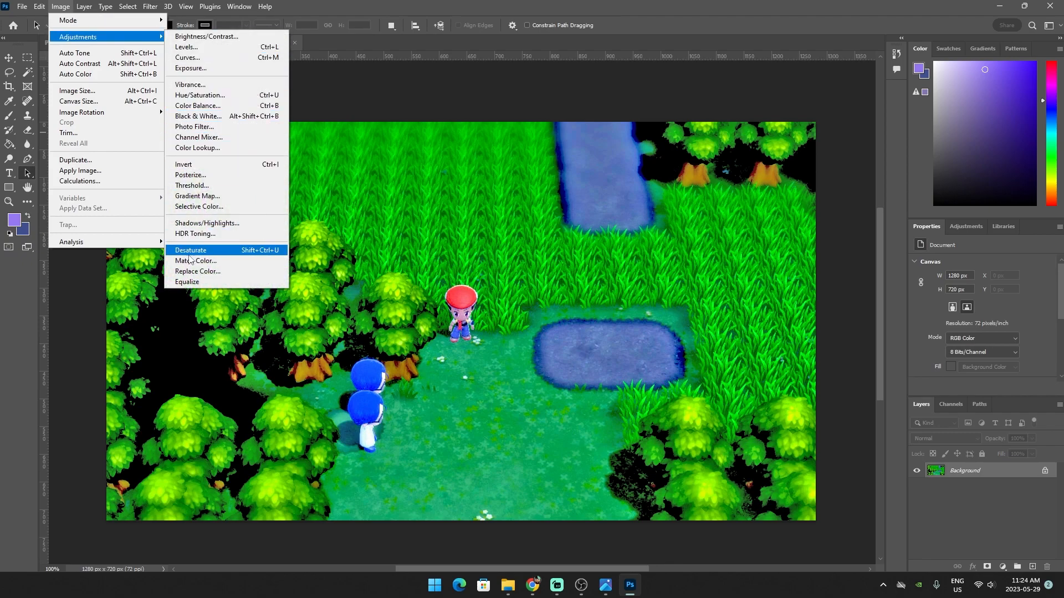
Try the Desaturate adjustment on the pokemon.psd image and undo it
{"action": "left_click", "coordinate": [194, 252]}
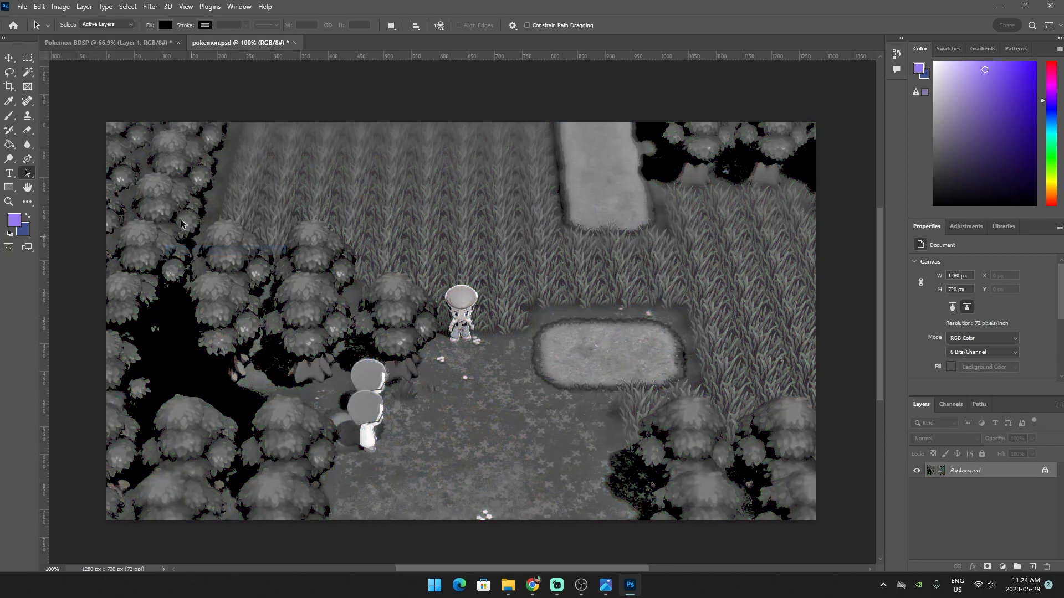
{"action": "left_click", "coordinate": [39, 6]}
{"action": "left_click", "coordinate": [42, 19]}
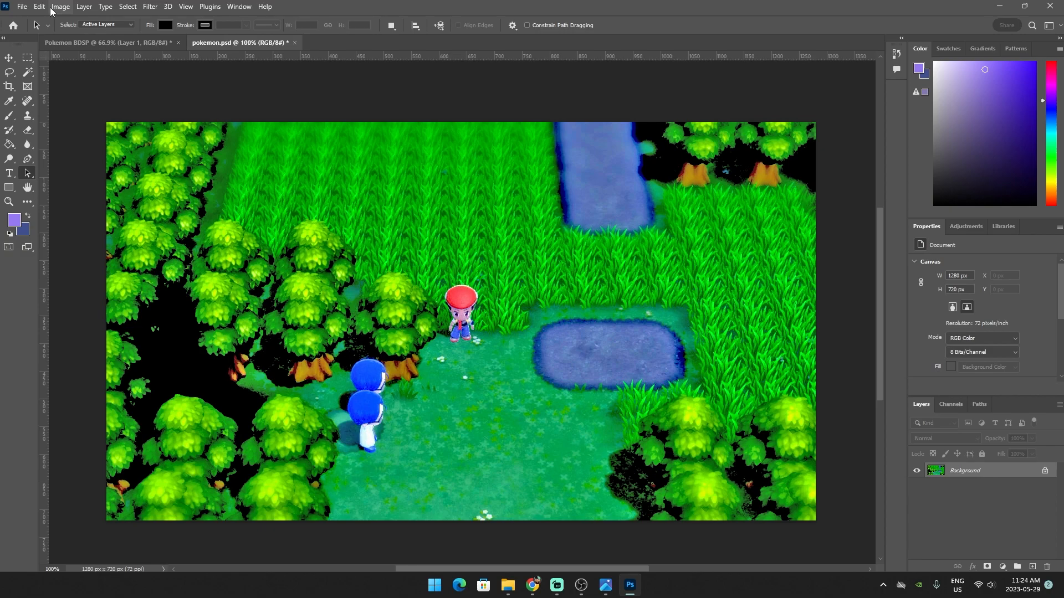
Try out the Fade and Color Intensity settings of the Match Color adjustment and cancel them
{"action": "left_click", "coordinate": [50, 7]}
{"action": "mouse_move", "coordinate": [74, 38]}
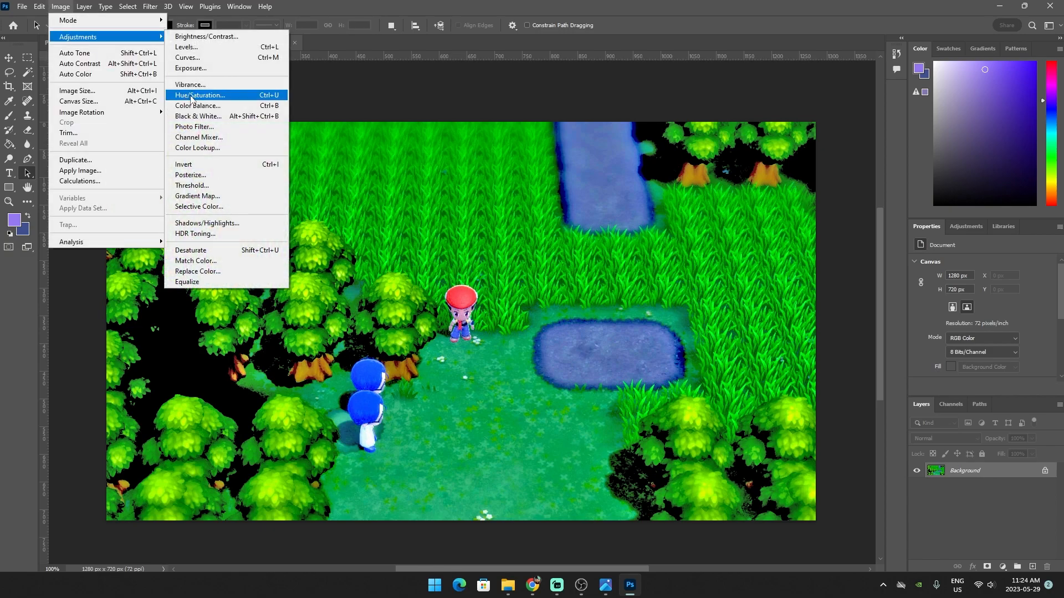
{"action": "left_click", "coordinate": [194, 261]}
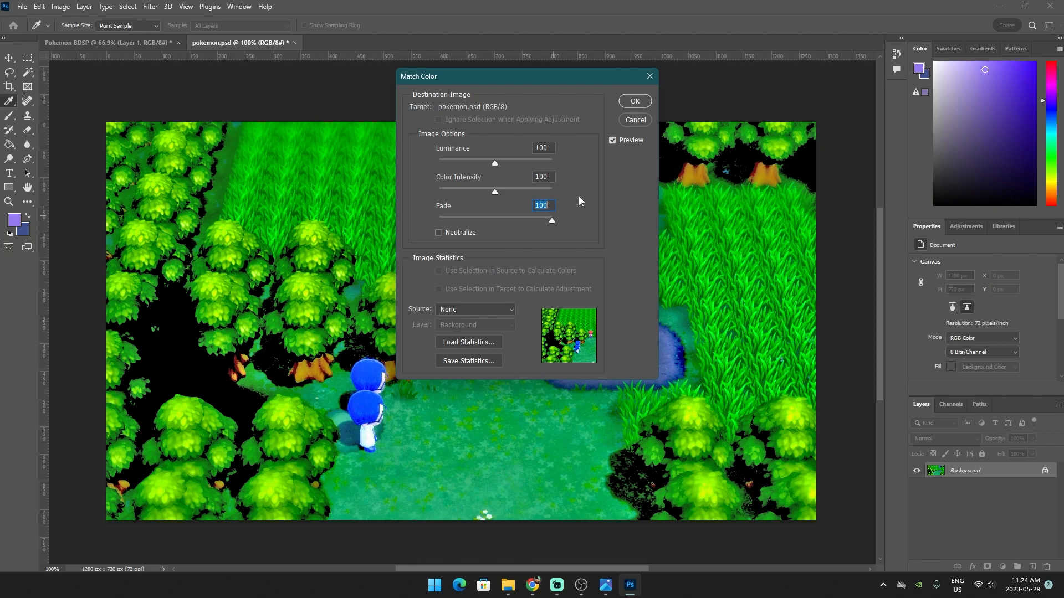
{"action": "left_click_drag", "start_coordinate": [556, 79], "coordinate": [838, 213]}
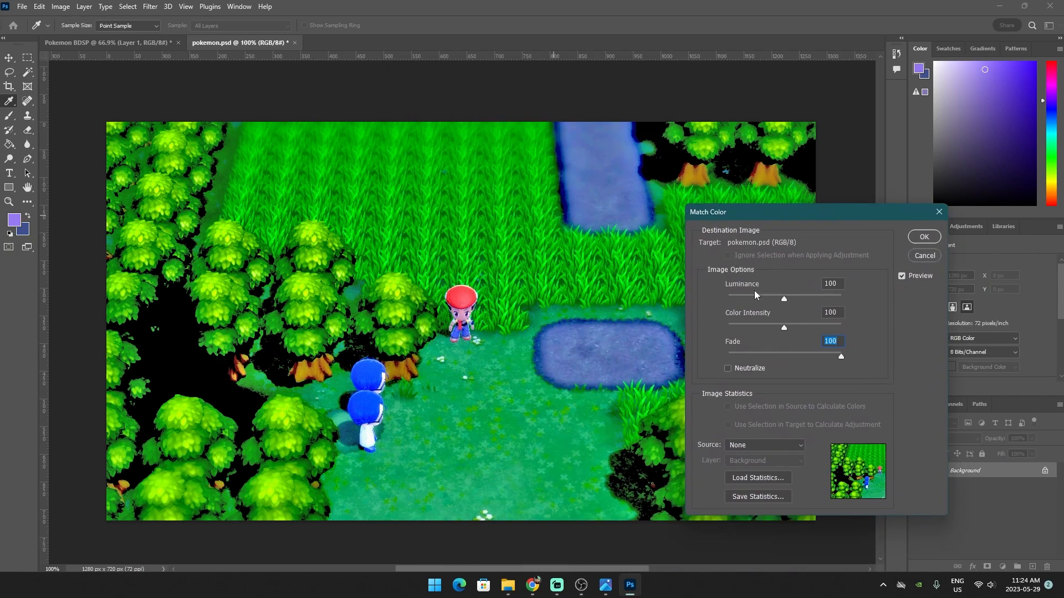
{"action": "left_click_drag", "start_coordinate": [786, 357], "coordinate": [713, 357]}
{"action": "mouse_move", "coordinate": [785, 327]}
{"action": "left_mouse_down"}
{"action": "mouse_move", "coordinate": [823, 327]}
{"action": "mouse_move", "coordinate": [785, 335]}
{"action": "left_mouse_up"}
{"action": "left_click_drag", "start_coordinate": [785, 328], "coordinate": [785, 327]}
{"action": "left_click", "coordinate": [924, 256]}
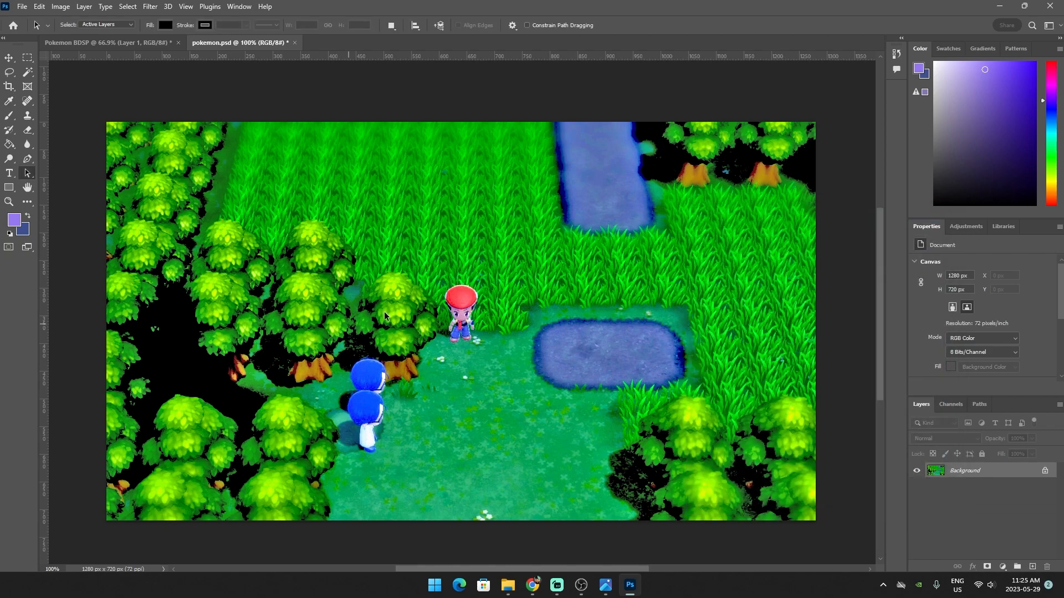
Reopen the Match Color adjustment for the image and close it without changing any setting
{"action": "left_click", "coordinate": [60, 6]}
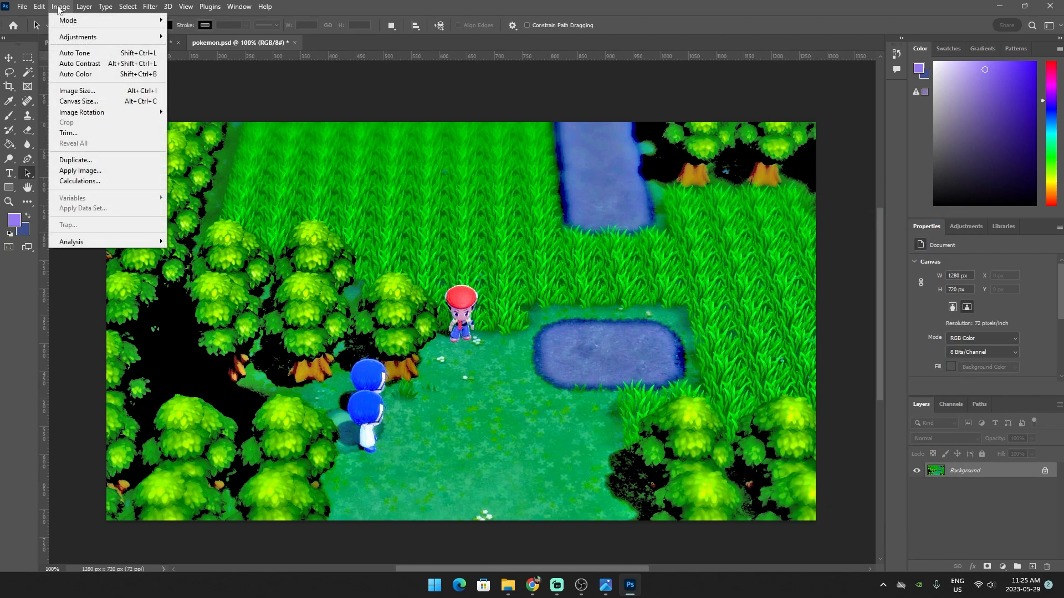
{"action": "mouse_move", "coordinate": [75, 38]}
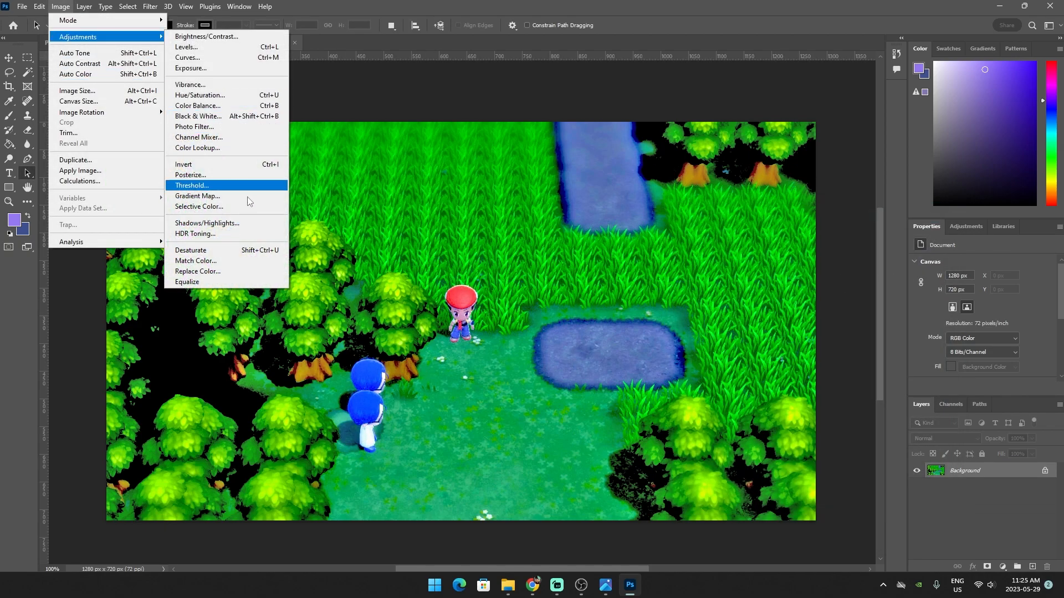
{"action": "left_click", "coordinate": [251, 262]}
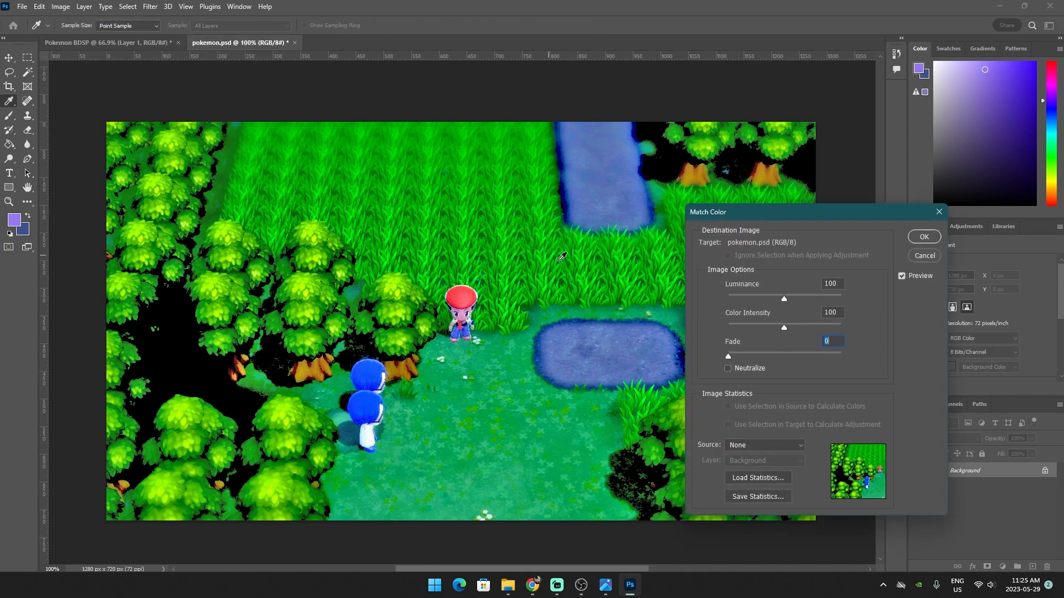
{"action": "left_click", "coordinate": [926, 260]}
{"action": "left_click", "coordinate": [922, 238]}
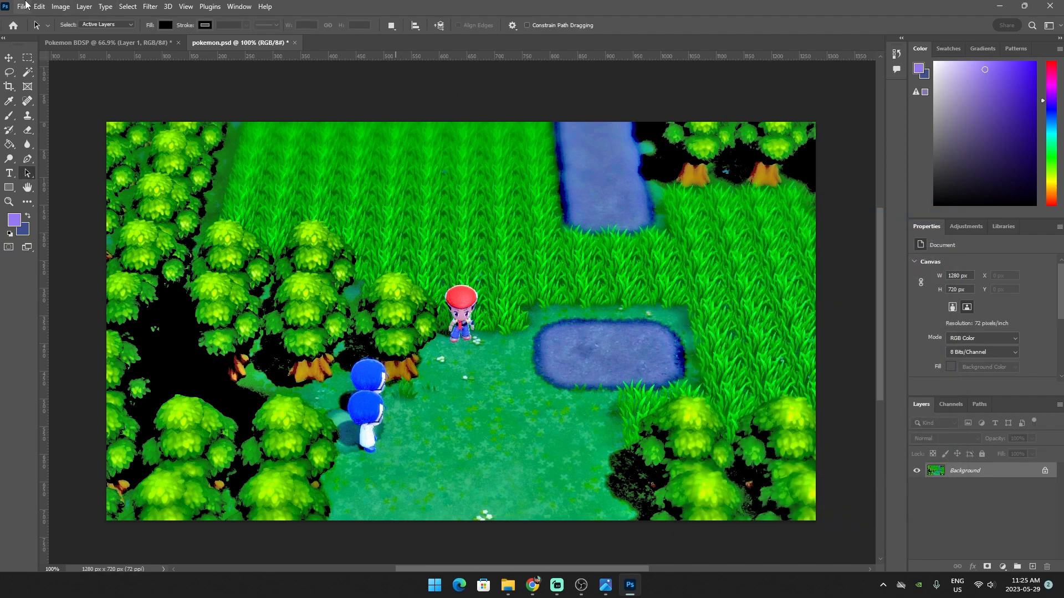
Try Replace Color on the image with fuzziness 11, hue -41 and saturation -7, and cancel the adjustment
{"action": "left_click", "coordinate": [60, 6]}
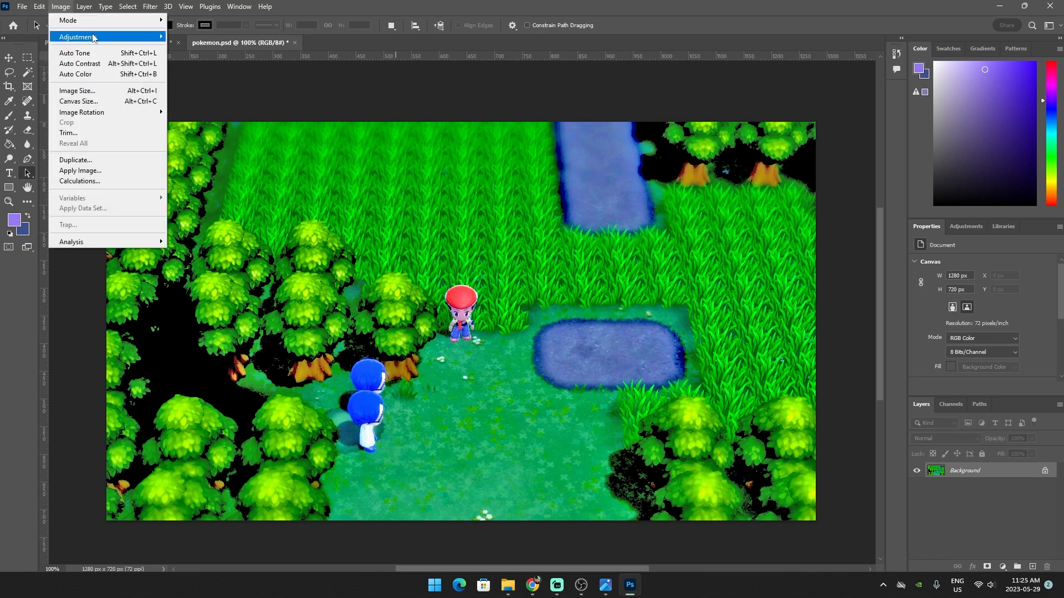
{"action": "mouse_move", "coordinate": [93, 38]}
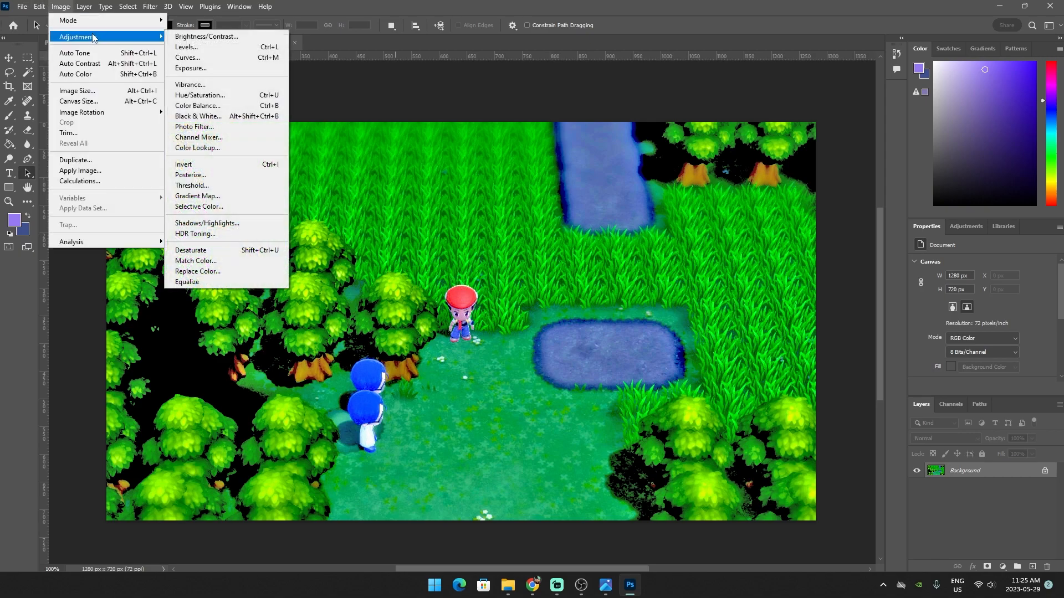
{"action": "left_click", "coordinate": [214, 272]}
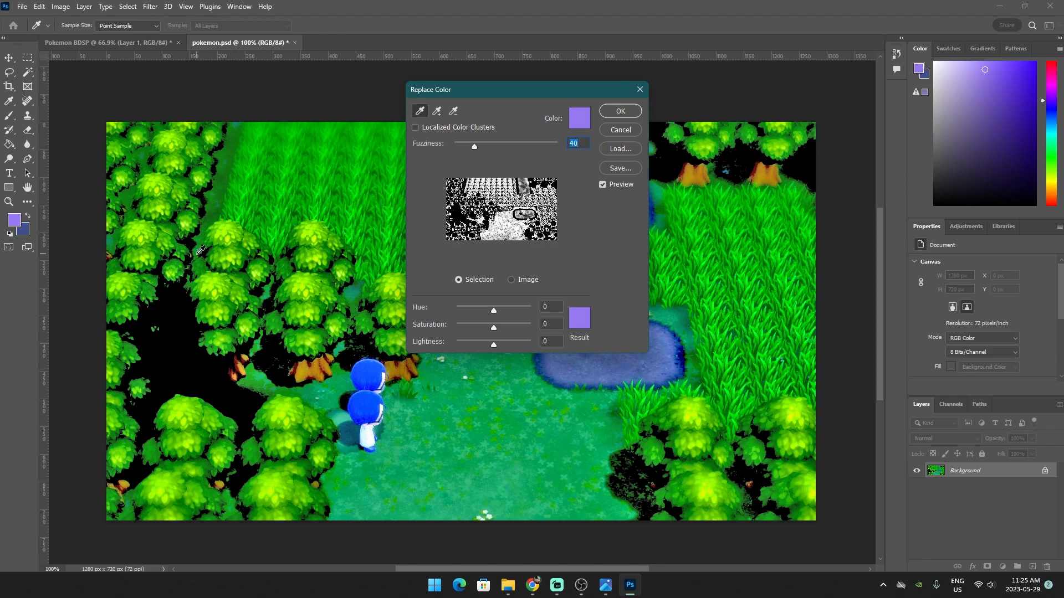
{"action": "left_click_drag", "start_coordinate": [471, 145], "coordinate": [506, 153]}
{"action": "left_click_drag", "start_coordinate": [499, 90], "coordinate": [643, 232]}
{"action": "left_click_drag", "start_coordinate": [649, 288], "coordinate": [603, 291]}
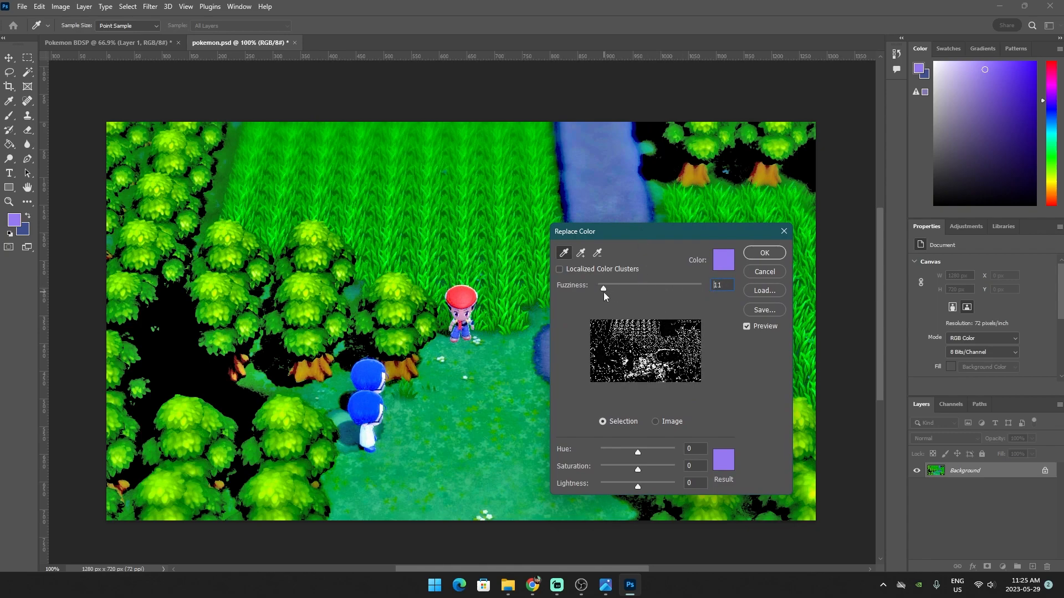
{"action": "left_click_drag", "start_coordinate": [613, 453], "coordinate": [637, 468]}
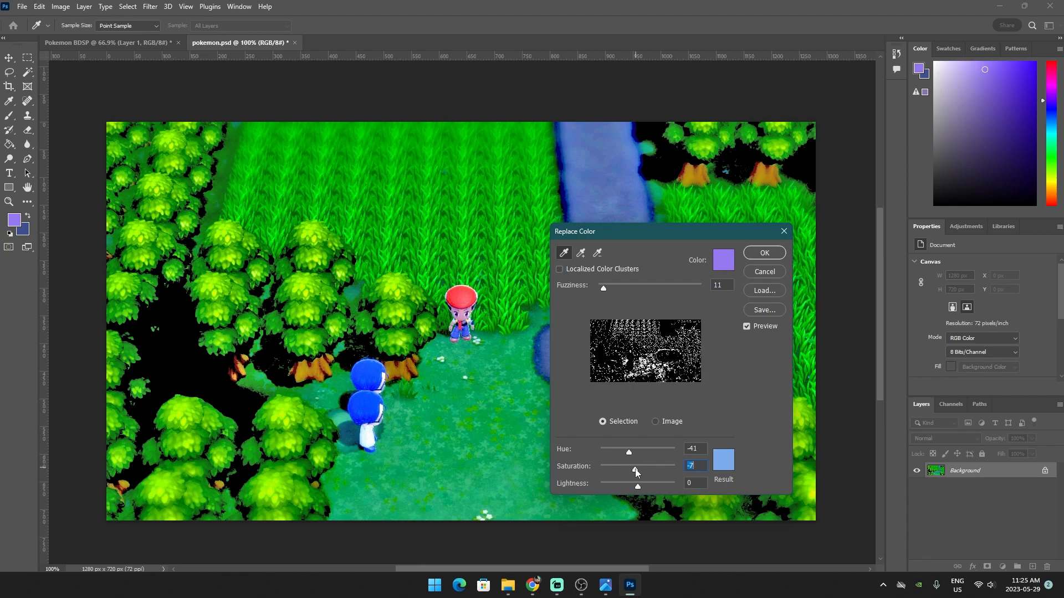
{"action": "left_click", "coordinate": [766, 273]}
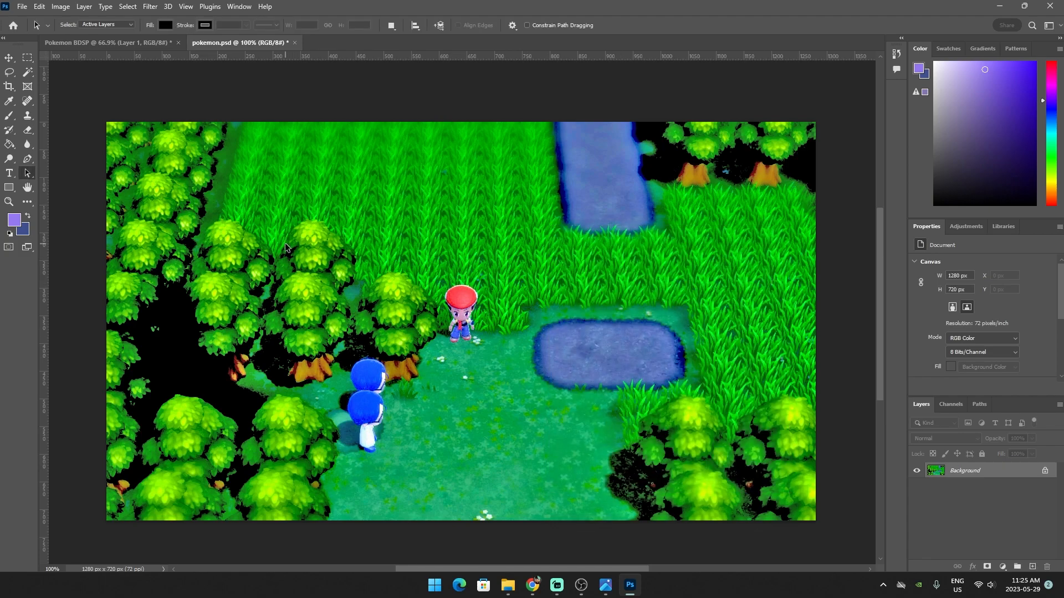
Try Replace Color with the Image preview, fuzziness 46, hue +153 and saturation +21, and cancel it
{"action": "left_click", "coordinate": [57, 7]}
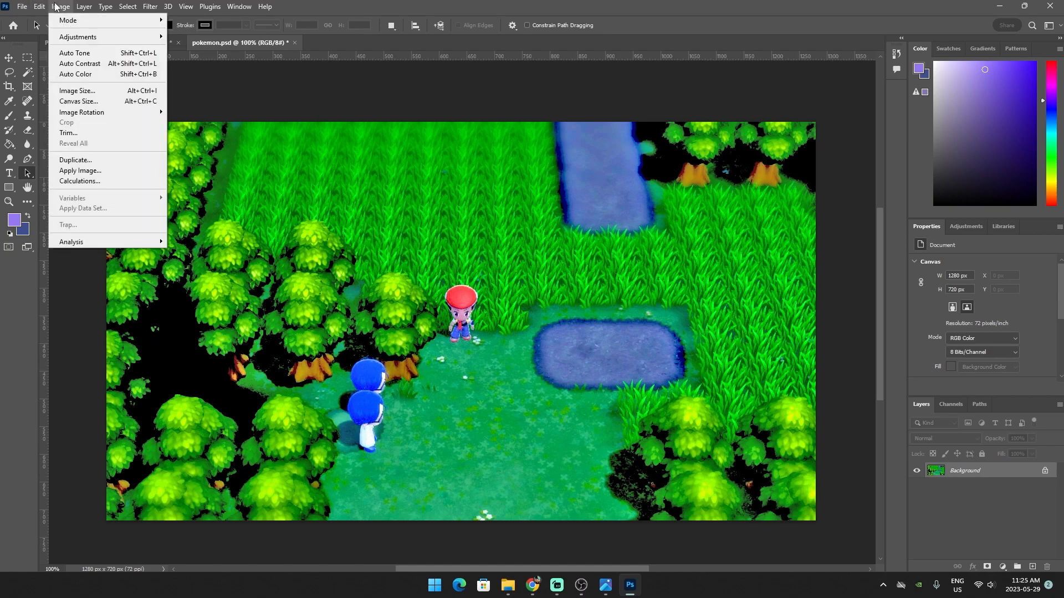
{"action": "mouse_move", "coordinate": [78, 37]}
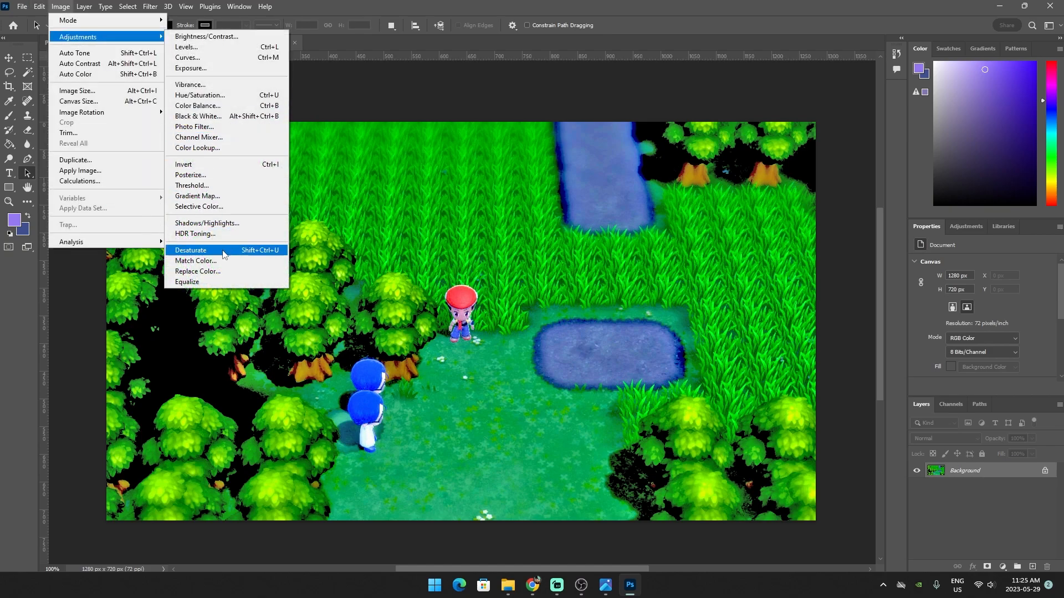
{"action": "left_click", "coordinate": [200, 271]}
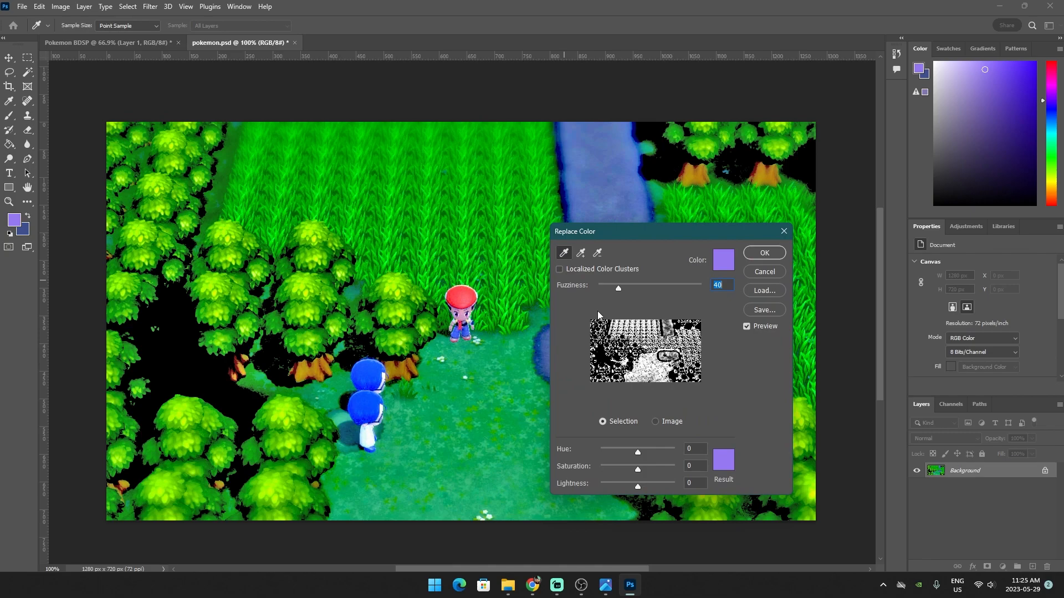
{"action": "left_click", "coordinate": [664, 421]}
{"action": "left_click_drag", "start_coordinate": [679, 287], "coordinate": [621, 287]}
{"action": "mouse_move", "coordinate": [638, 452]}
{"action": "left_mouse_down"}
{"action": "mouse_move", "coordinate": [670, 452]}
{"action": "mouse_move", "coordinate": [646, 471]}
{"action": "left_mouse_up"}
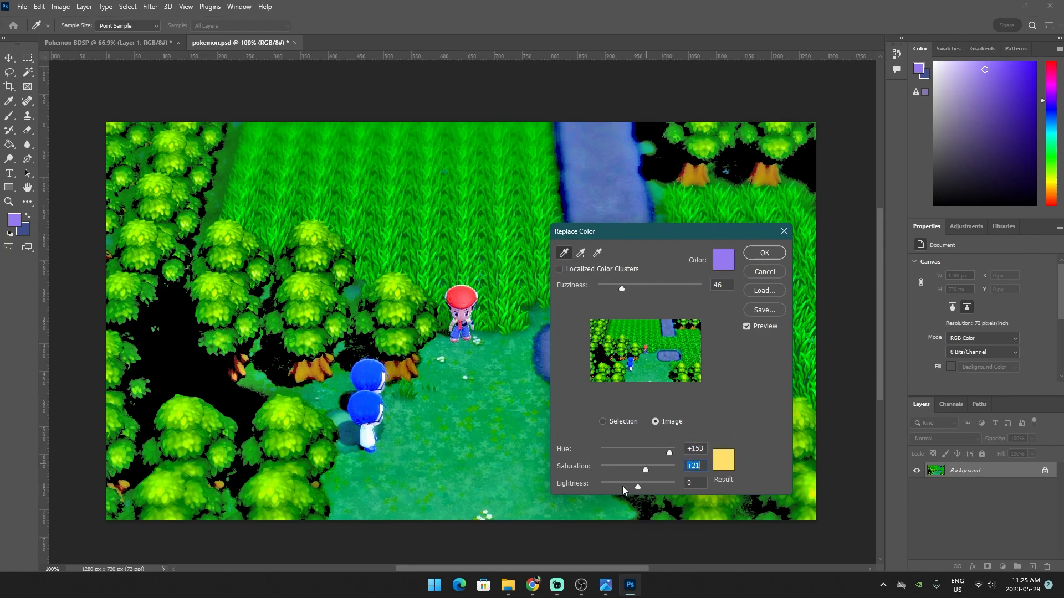
{"action": "left_click", "coordinate": [772, 273]}
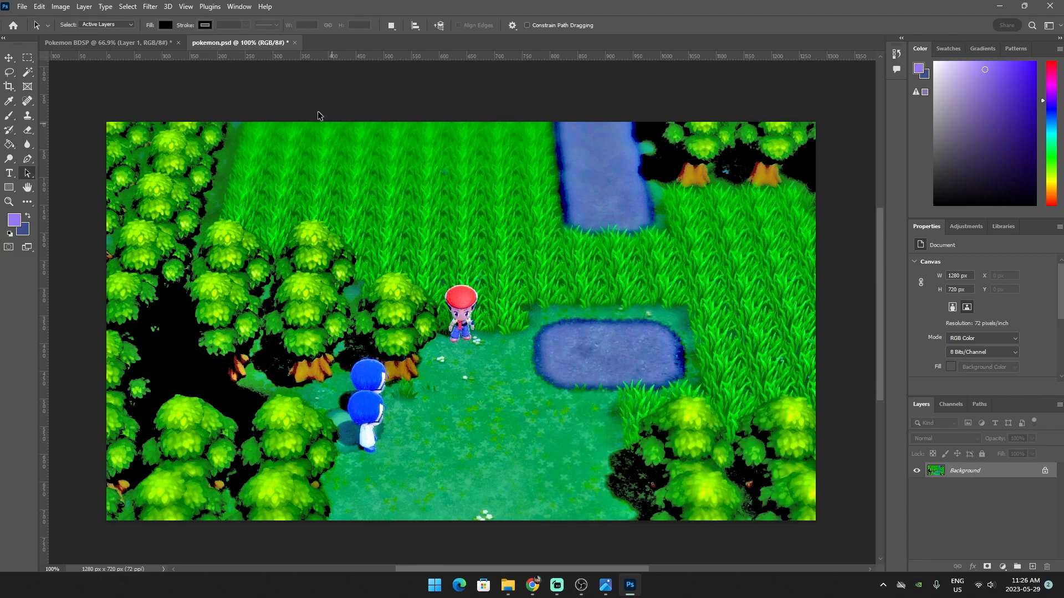
View the default Replace Color settings for the image and cancel without changing anything
{"action": "left_click", "coordinate": [58, 7]}
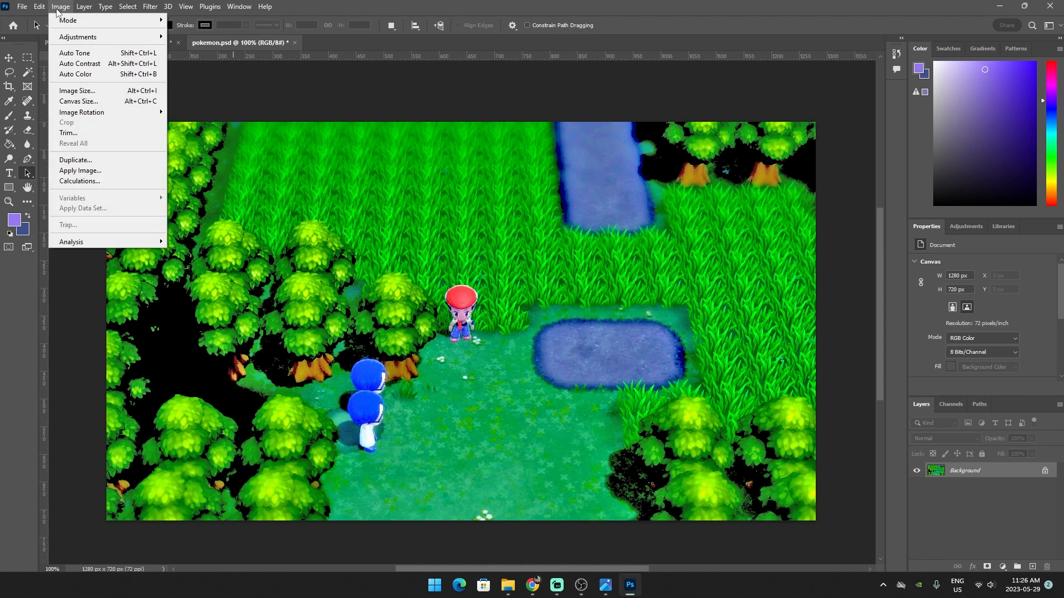
{"action": "mouse_move", "coordinate": [83, 40]}
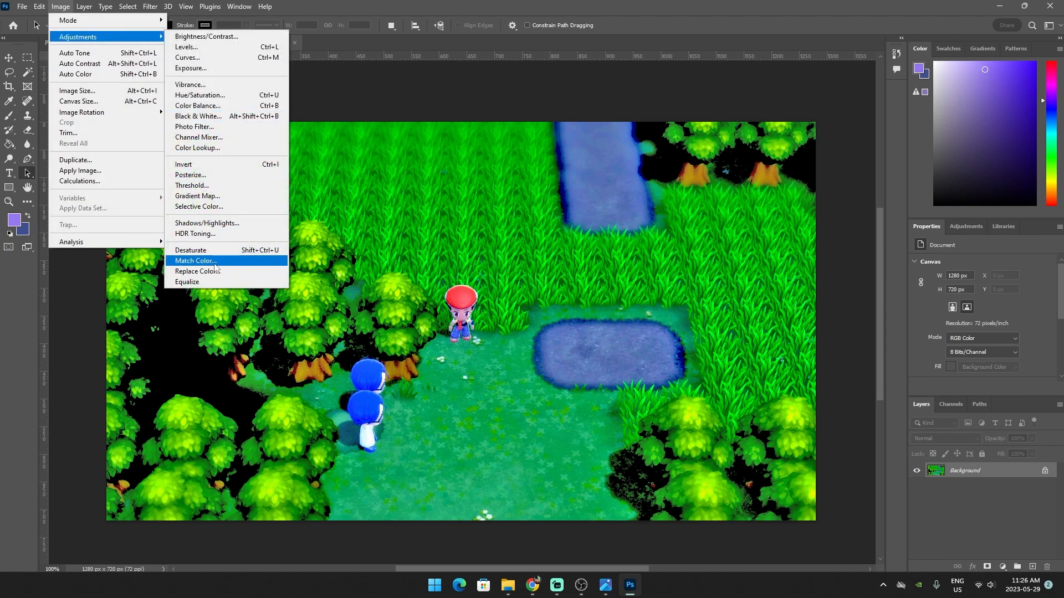
{"action": "left_click", "coordinate": [200, 271]}
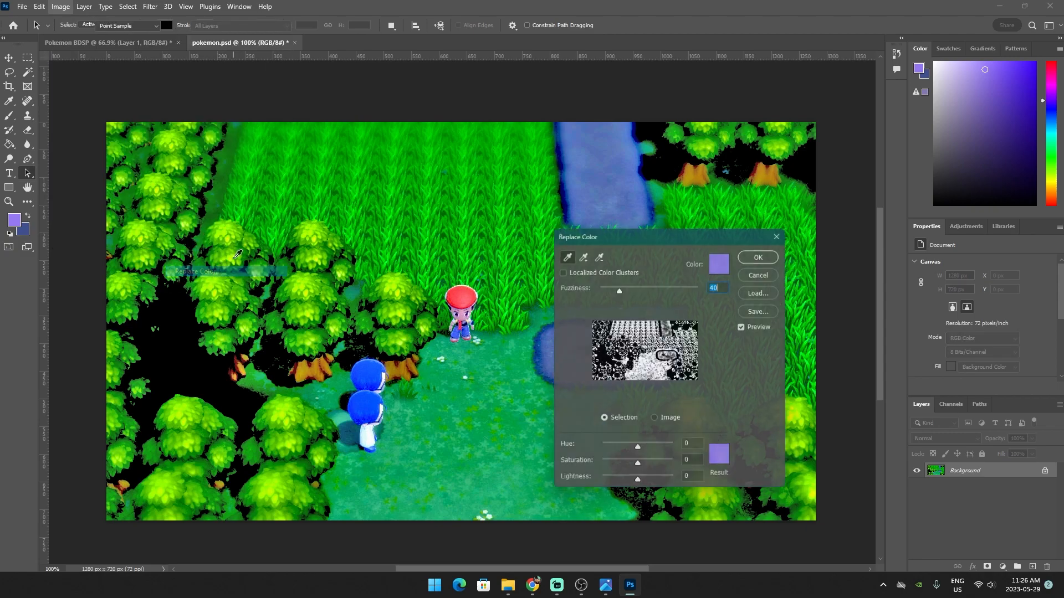
{"action": "left_click", "coordinate": [770, 273]}
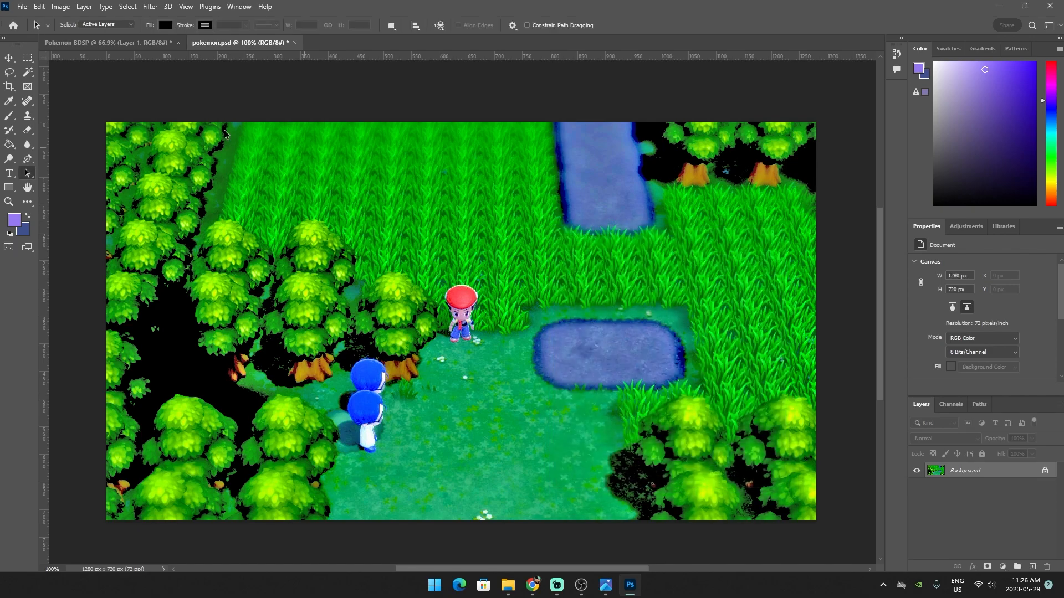
Try the Equalize adjustment on the image and undo it
{"action": "left_click", "coordinate": [60, 6]}
{"action": "mouse_move", "coordinate": [84, 6]}
{"action": "mouse_move", "coordinate": [77, 37]}
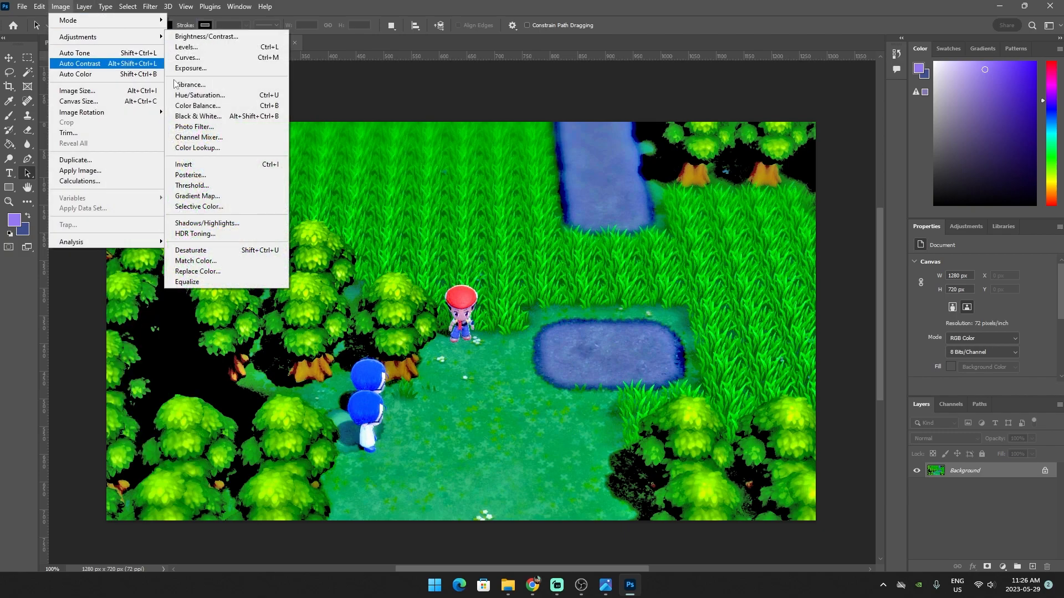
{"action": "left_click", "coordinate": [249, 282]}
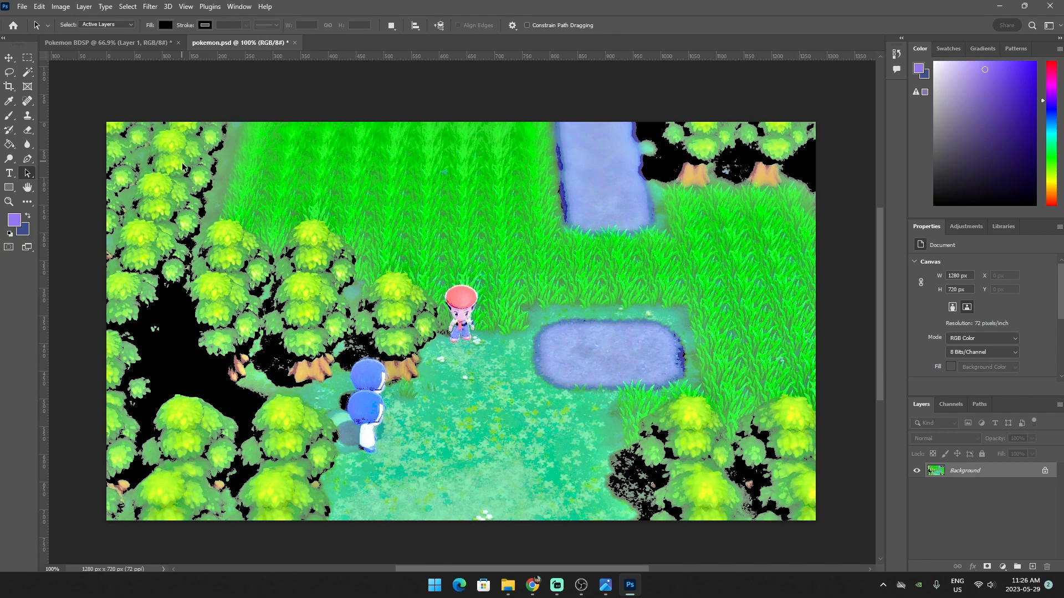
{"action": "left_click", "coordinate": [39, 6]}
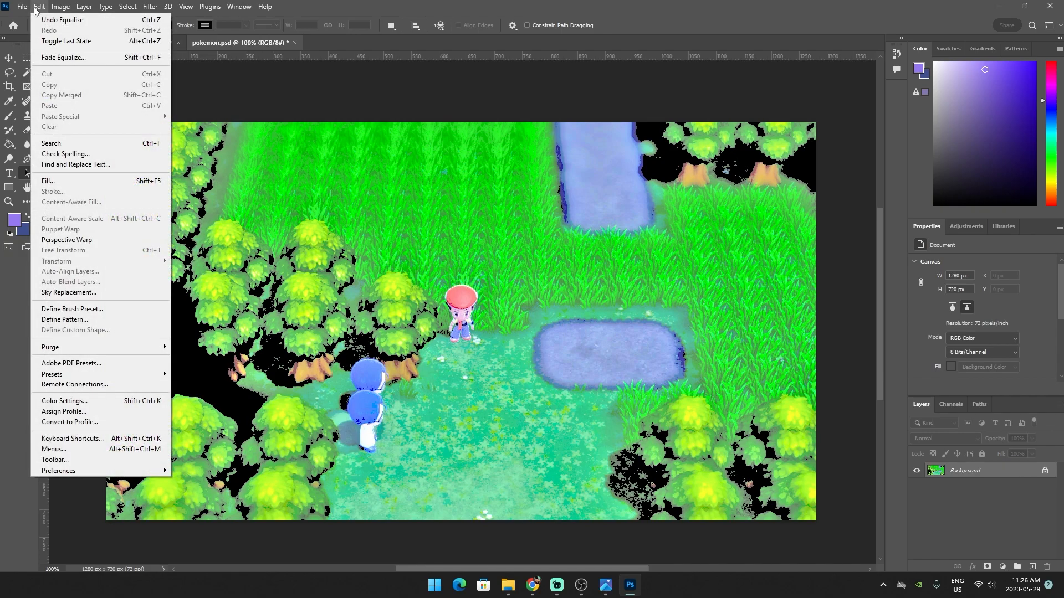
{"action": "left_click", "coordinate": [44, 20]}
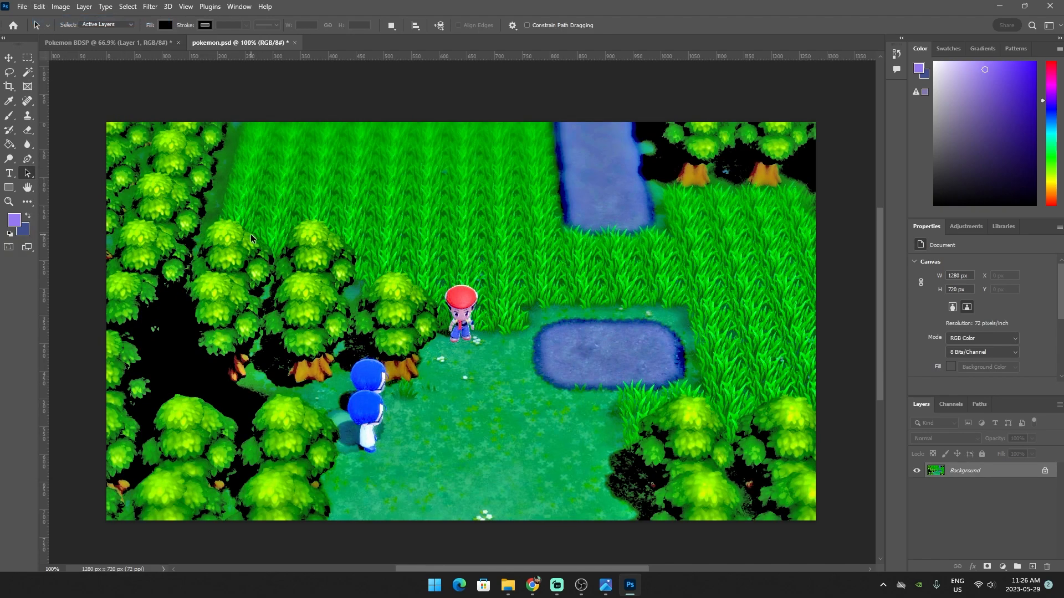
Apply Equalize to the game screenshot once more and revert the adjustment
{"action": "left_click", "coordinate": [61, 6]}
{"action": "mouse_move", "coordinate": [98, 38]}
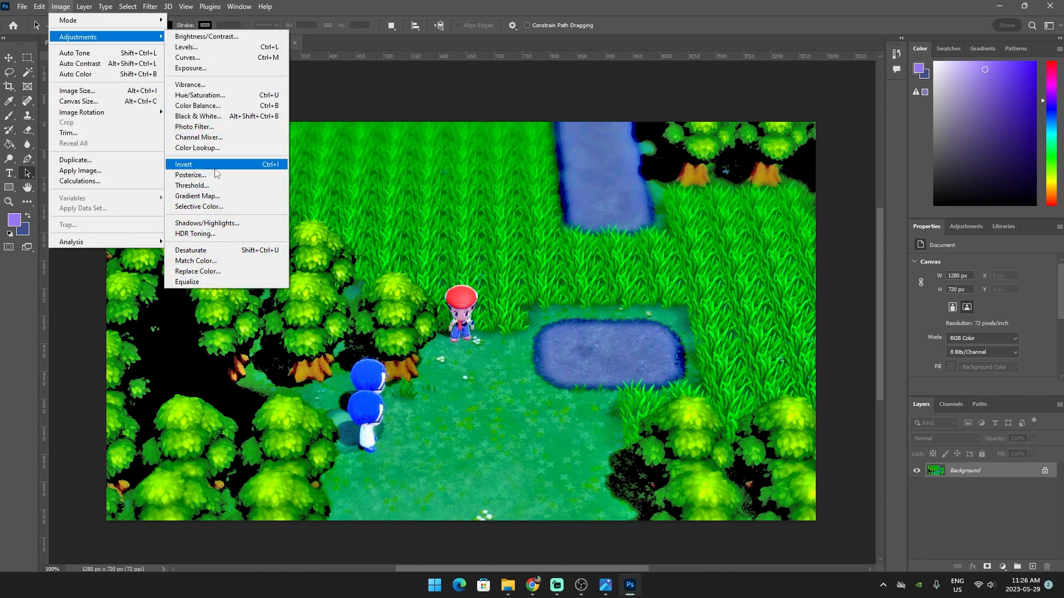
{"action": "left_click", "coordinate": [196, 282]}
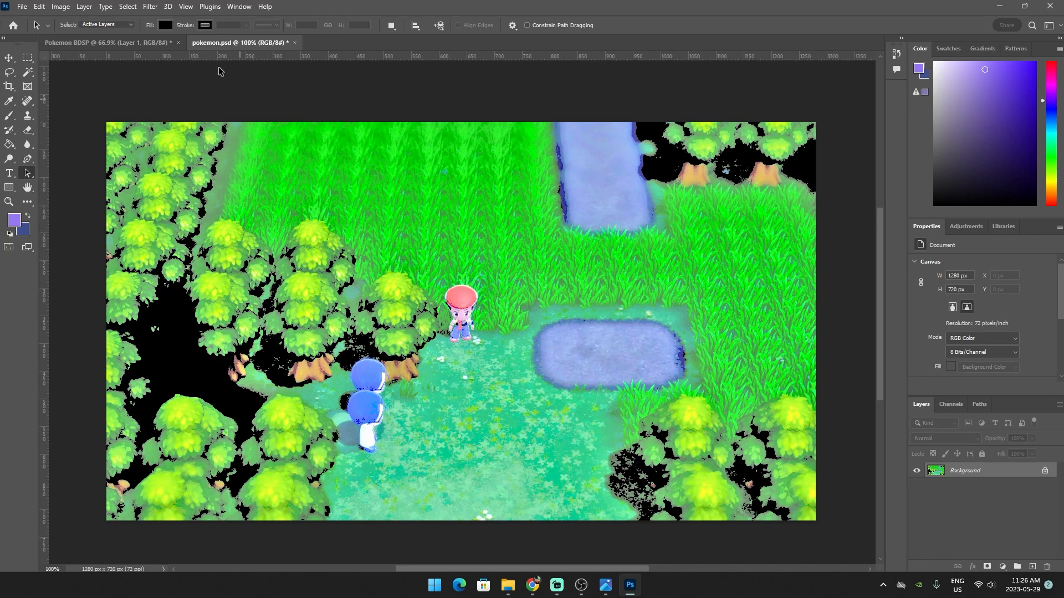
{"action": "left_click", "coordinate": [40, 7]}
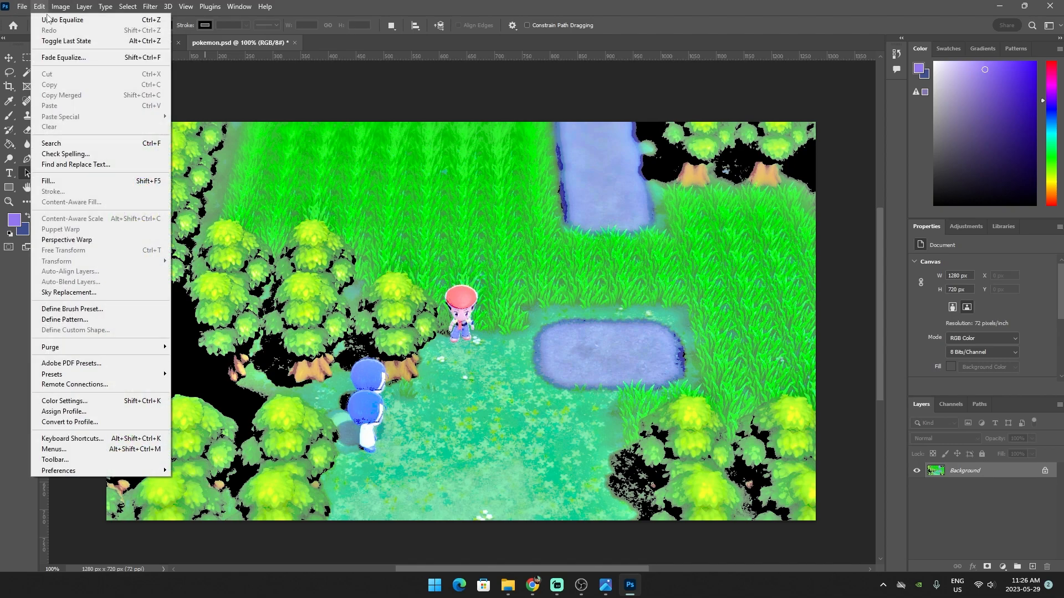
{"action": "left_click", "coordinate": [101, 20]}
Apply the Auto Tone correction to the image
{"action": "left_click", "coordinate": [61, 7]}
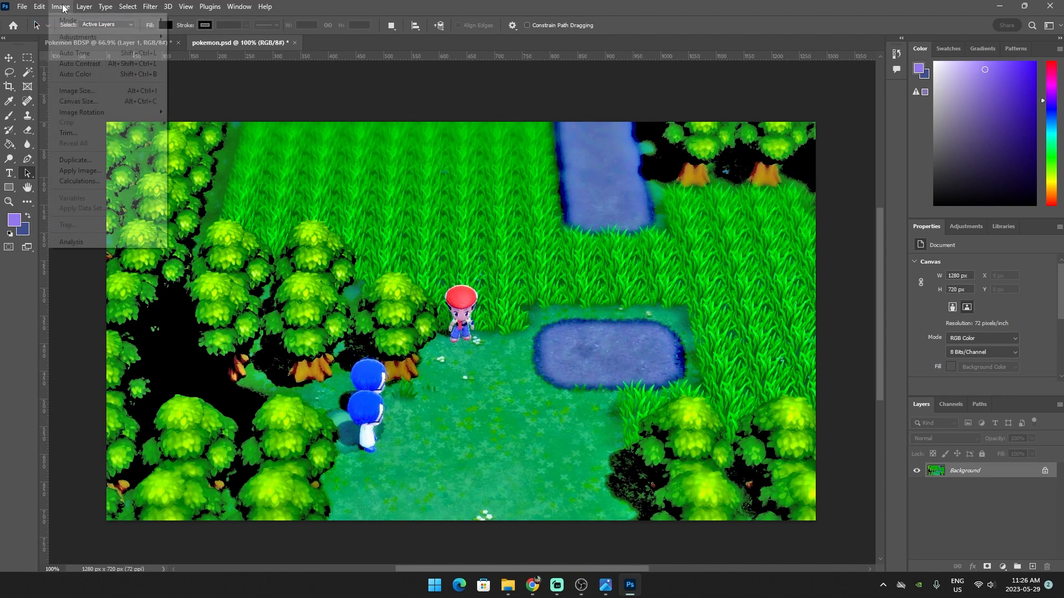
{"action": "mouse_move", "coordinate": [88, 37]}
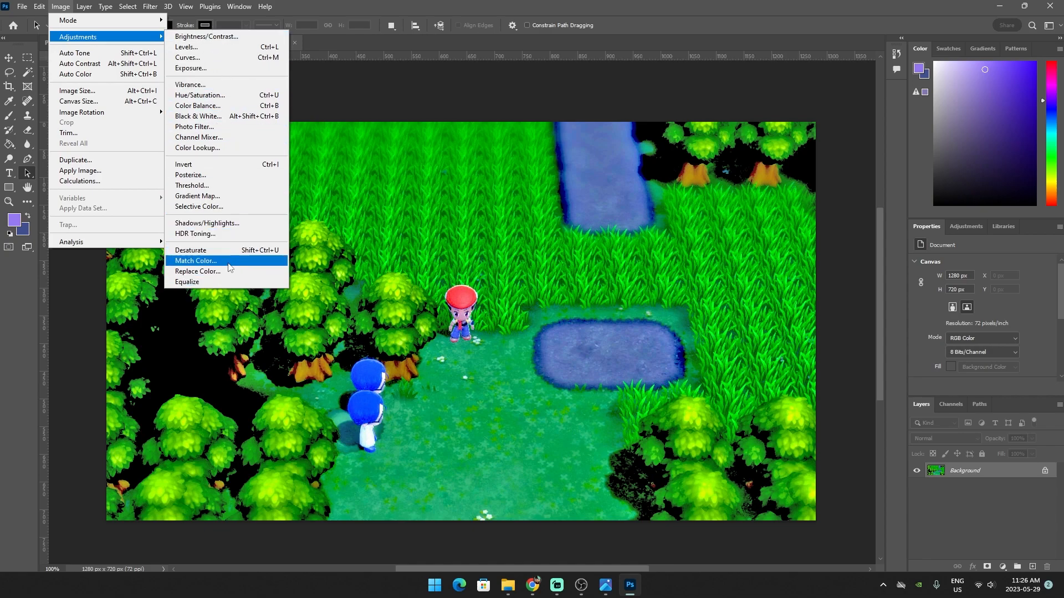
{"action": "left_click", "coordinate": [82, 54]}
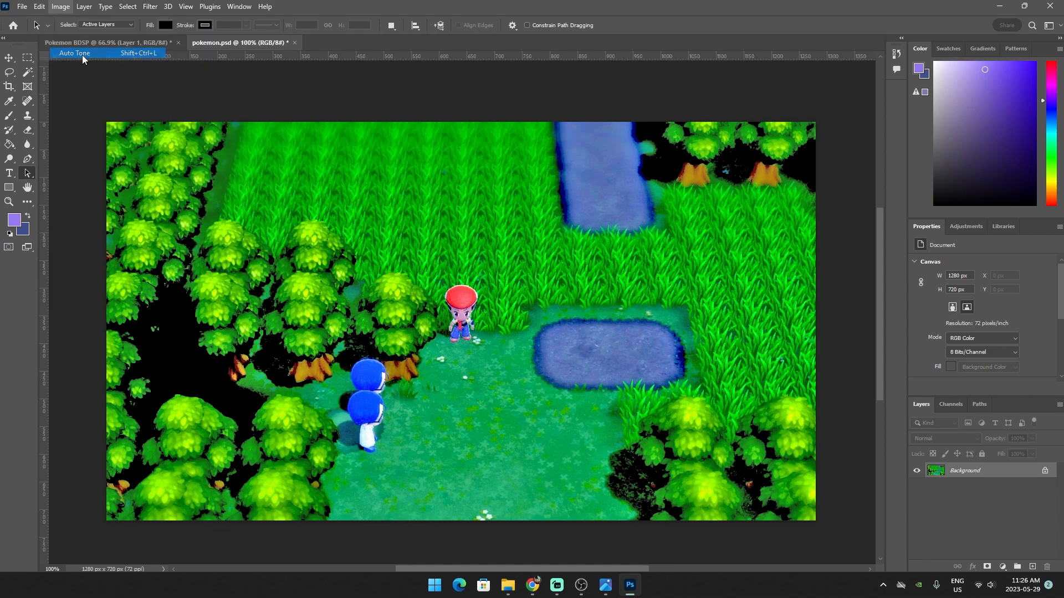
Apply the Auto Contrast and Auto Color corrections to the game screenshot
{"action": "left_click", "coordinate": [63, 9]}
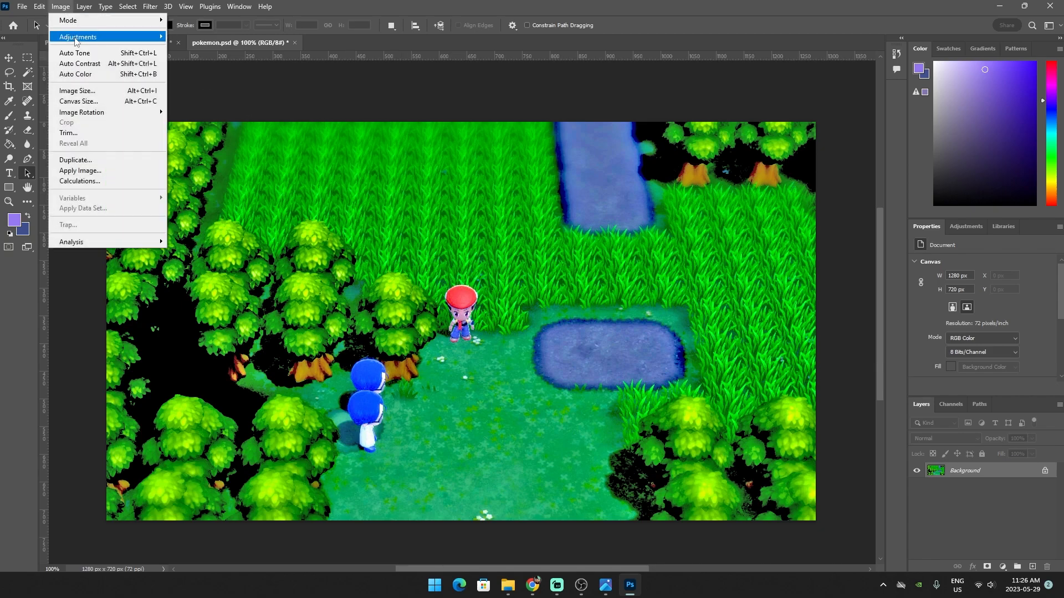
{"action": "left_click", "coordinate": [85, 67]}
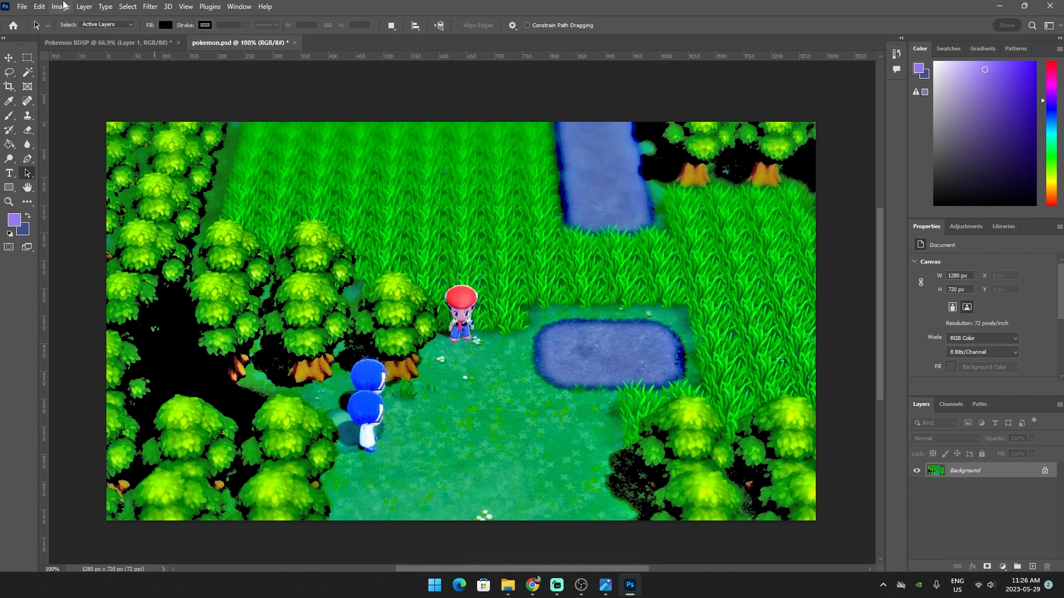
{"action": "left_click", "coordinate": [64, 7]}
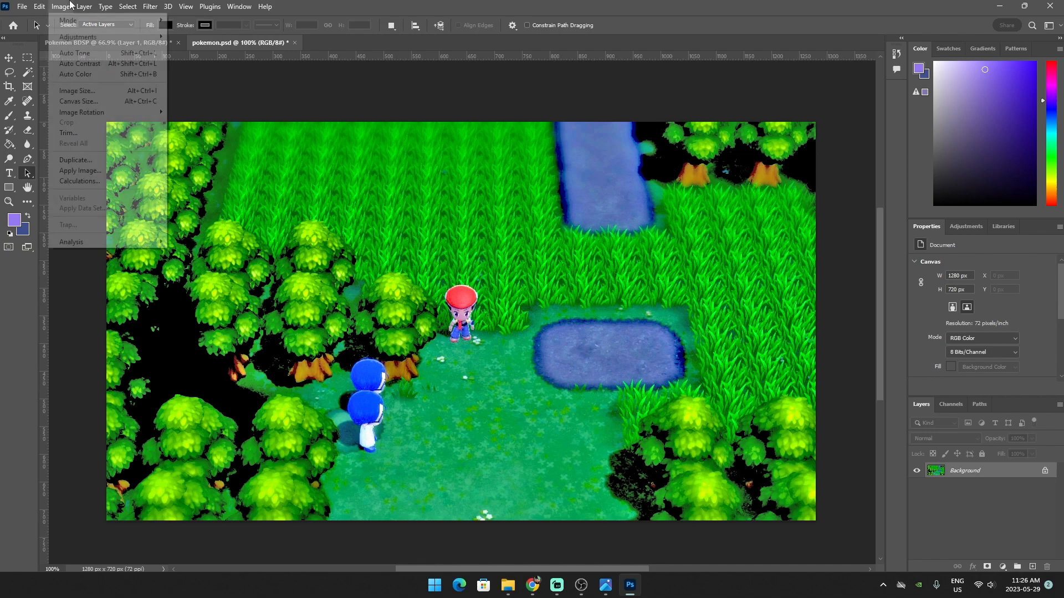
{"action": "left_click", "coordinate": [90, 75]}
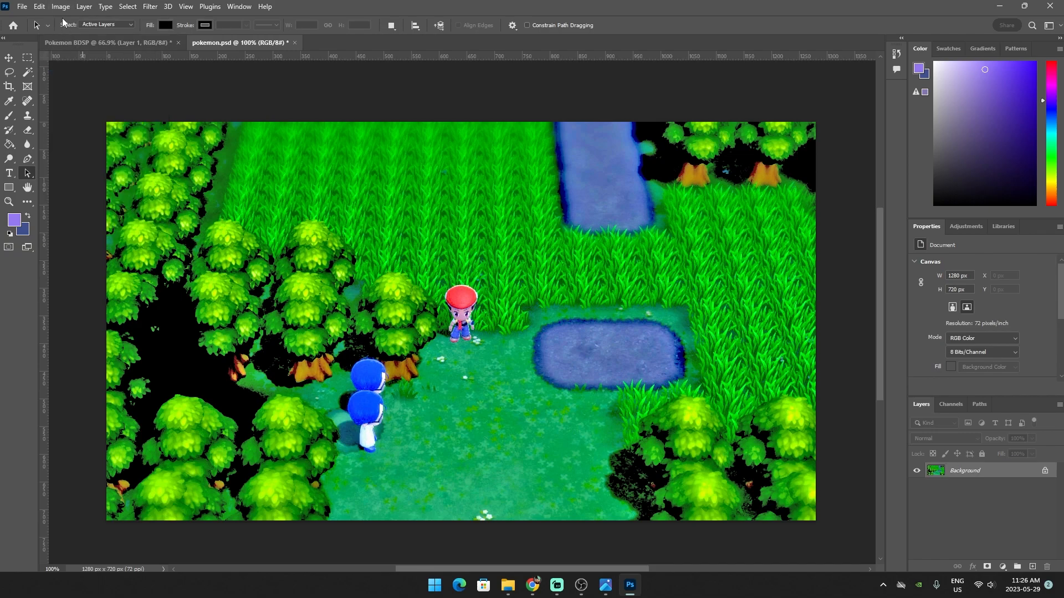
Reapply Auto Tone to the image and run the Auto Contrast correction twice
{"action": "left_click", "coordinate": [61, 7]}
{"action": "left_click", "coordinate": [74, 52]}
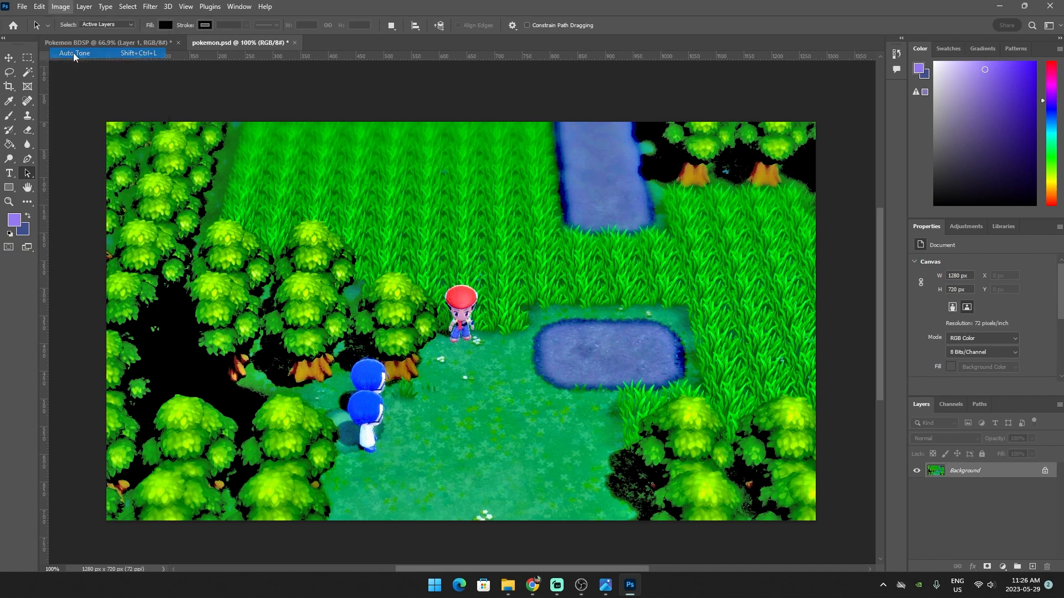
{"action": "left_click", "coordinate": [61, 7]}
{"action": "left_click", "coordinate": [83, 64]}
{"action": "left_click", "coordinate": [60, 6]}
{"action": "left_click", "coordinate": [82, 66]}
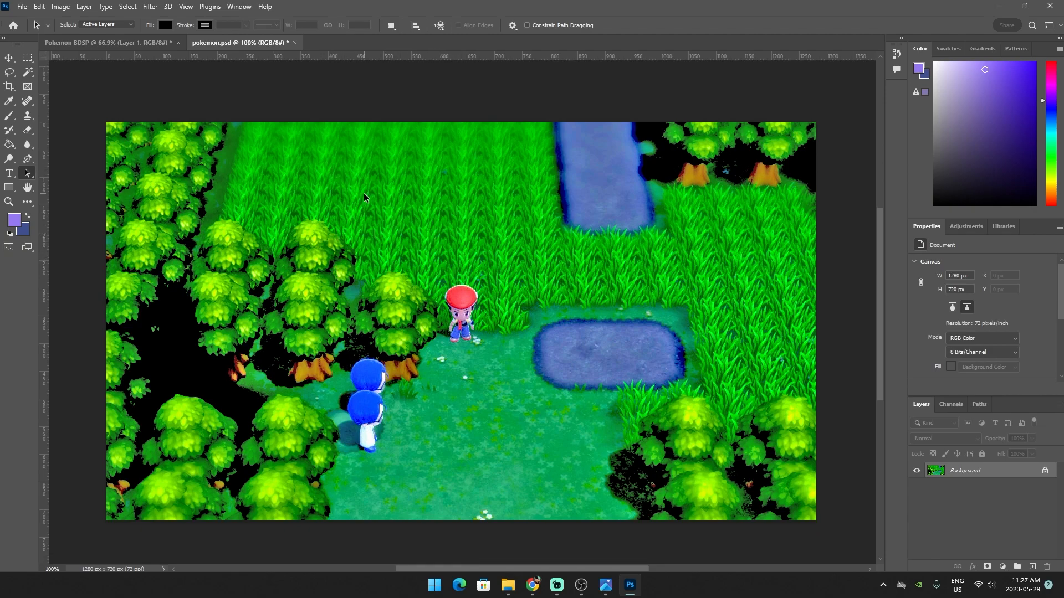
{"action": "left_click", "coordinate": [557, 586]}
{"action": "left_click", "coordinate": [557, 587]}
{"action": "left_click_drag", "start_coordinate": [560, 570], "coordinate": [562, 570]}
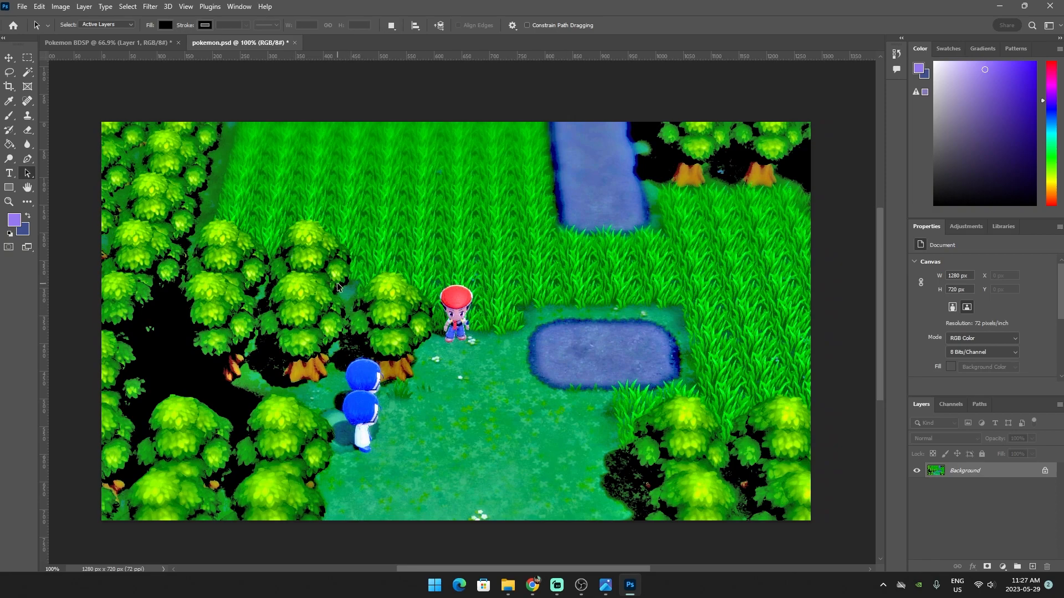
Apply a Gaussian Blur with a radius of 1.0 pixels to the game screenshot
{"action": "left_click", "coordinate": [149, 6]}
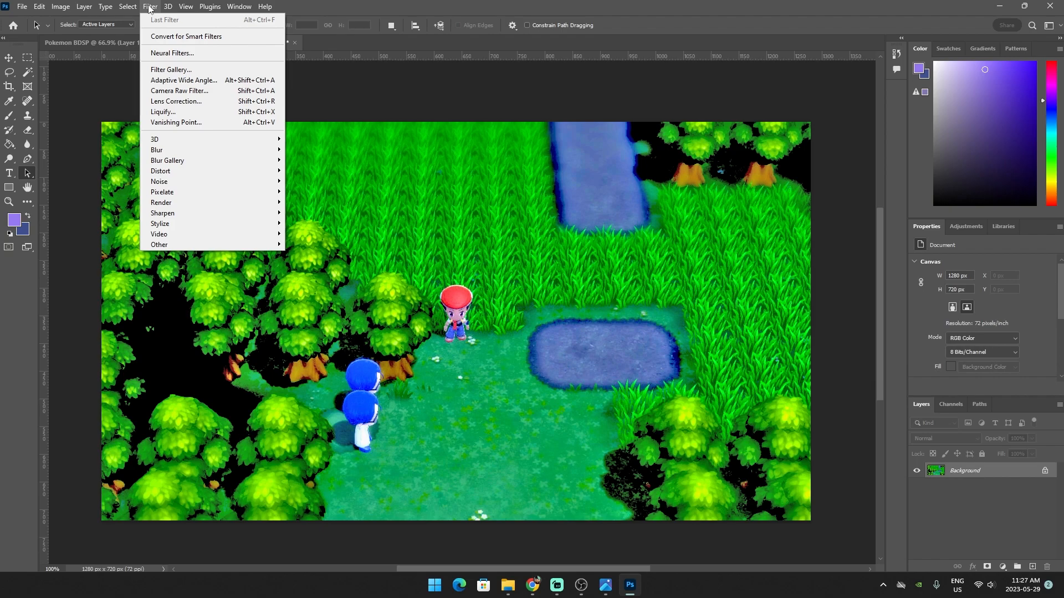
{"action": "mouse_move", "coordinate": [212, 160]}
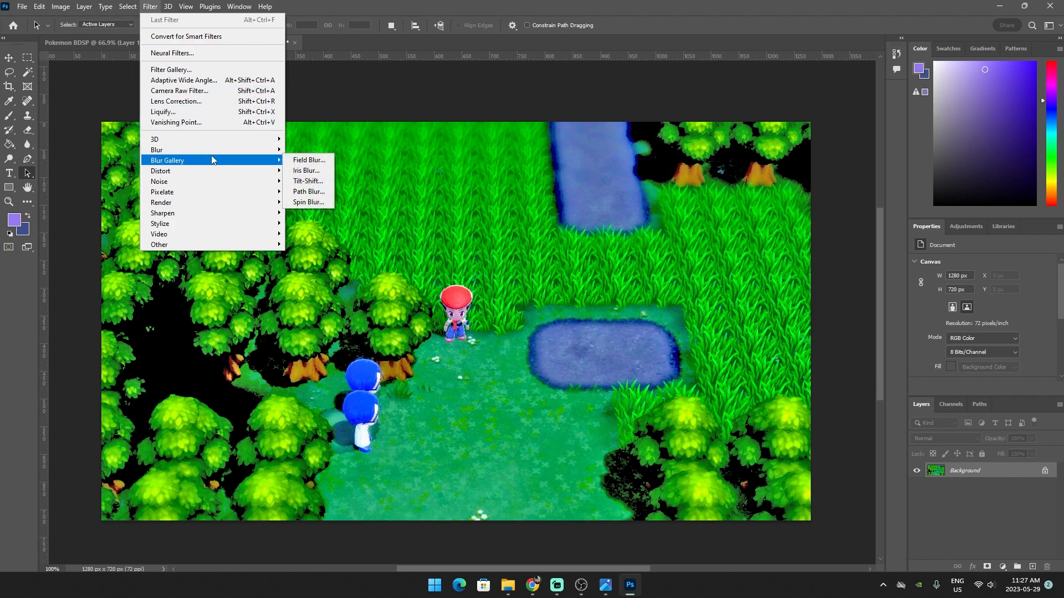
{"action": "left_click", "coordinate": [315, 191]}
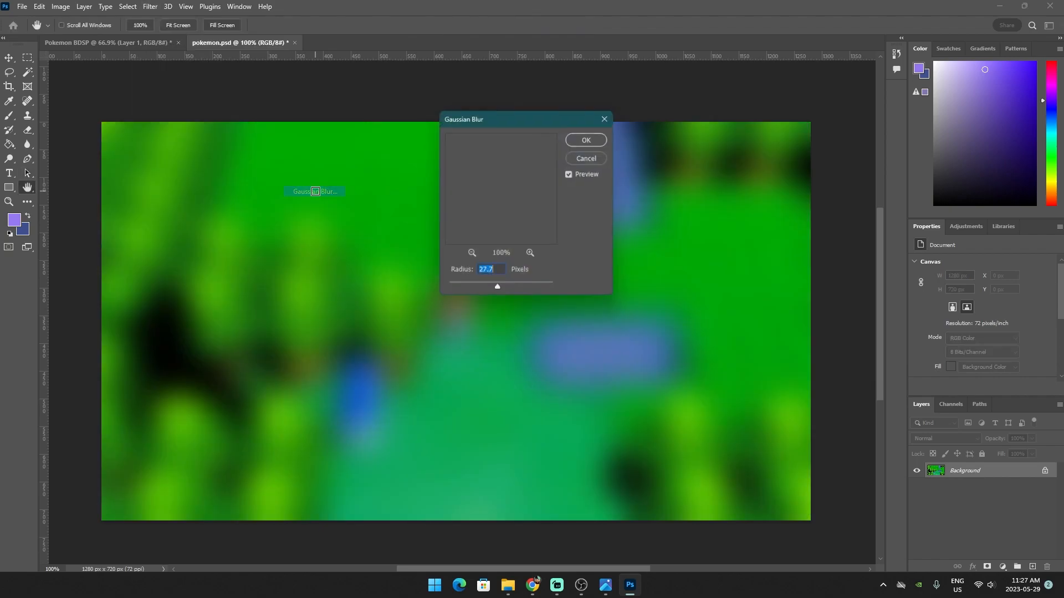
{"action": "left_click_drag", "start_coordinate": [490, 287], "coordinate": [454, 293]}
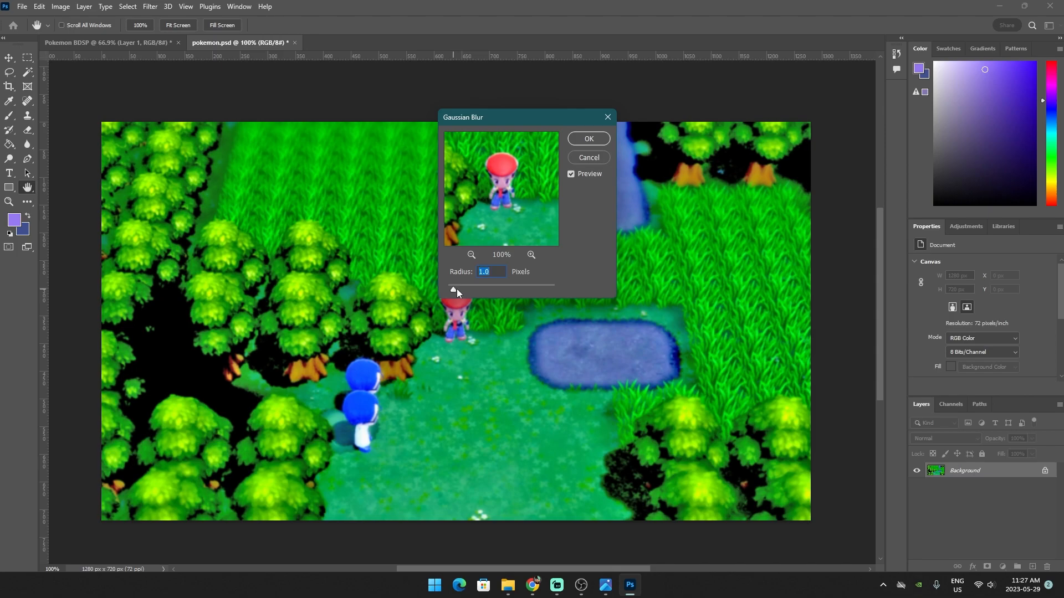
{"action": "left_click", "coordinate": [588, 140]}
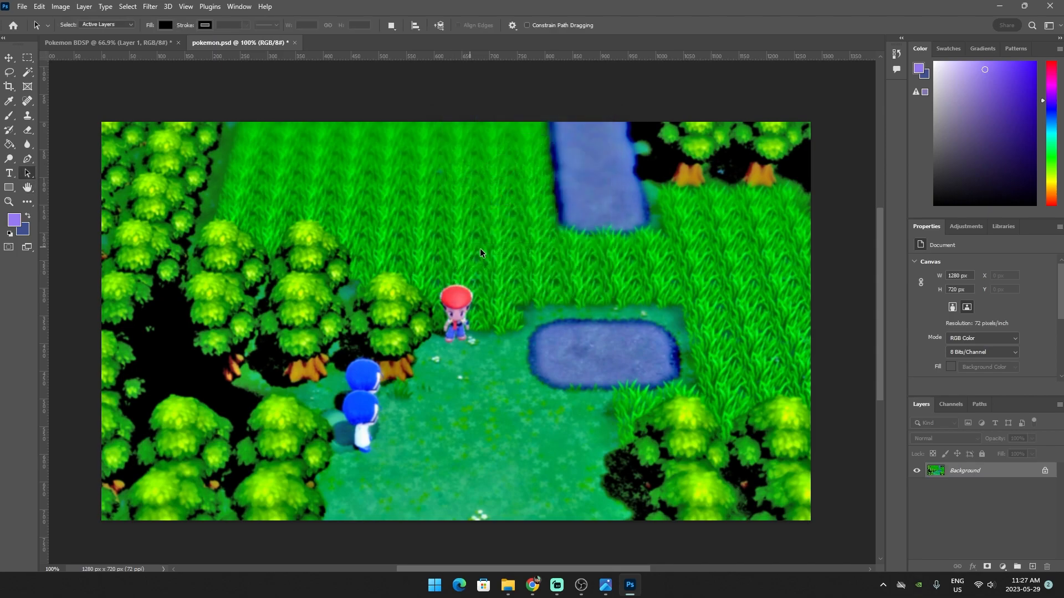
Apply a Lens Blur to the image with iris radius 0, blade curvature 17 and a slightly increased rotation
{"action": "left_click", "coordinate": [135, 8]}
{"action": "mouse_move", "coordinate": [150, 7]}
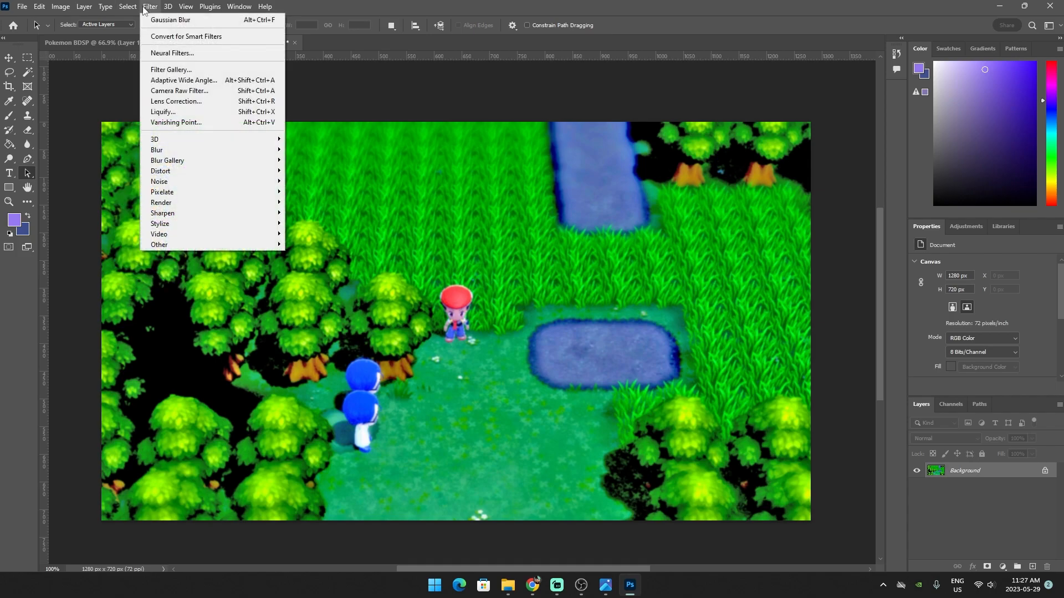
{"action": "mouse_move", "coordinate": [197, 171]}
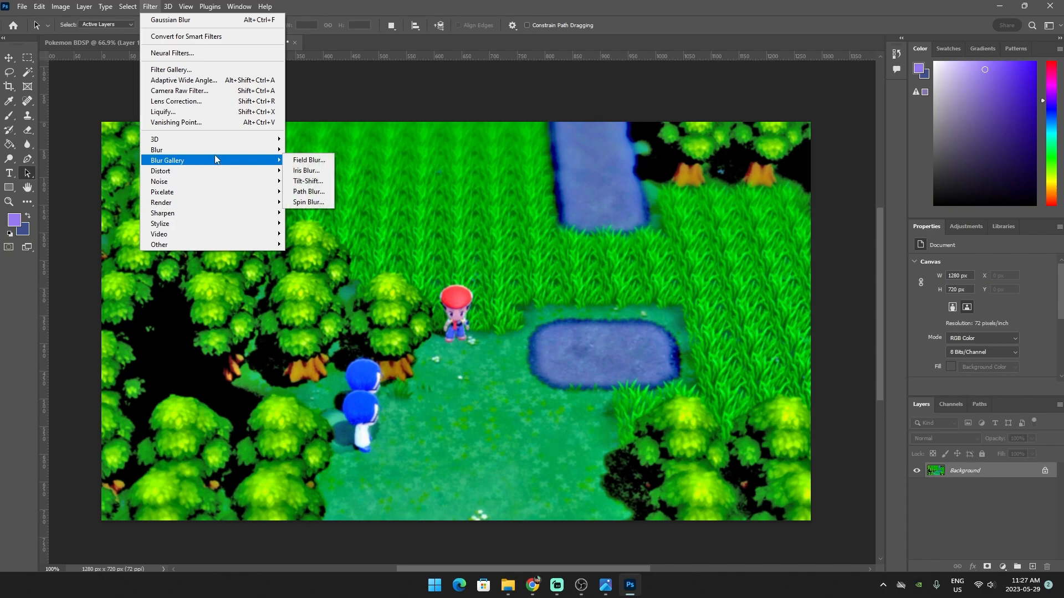
{"action": "left_click", "coordinate": [301, 202]}
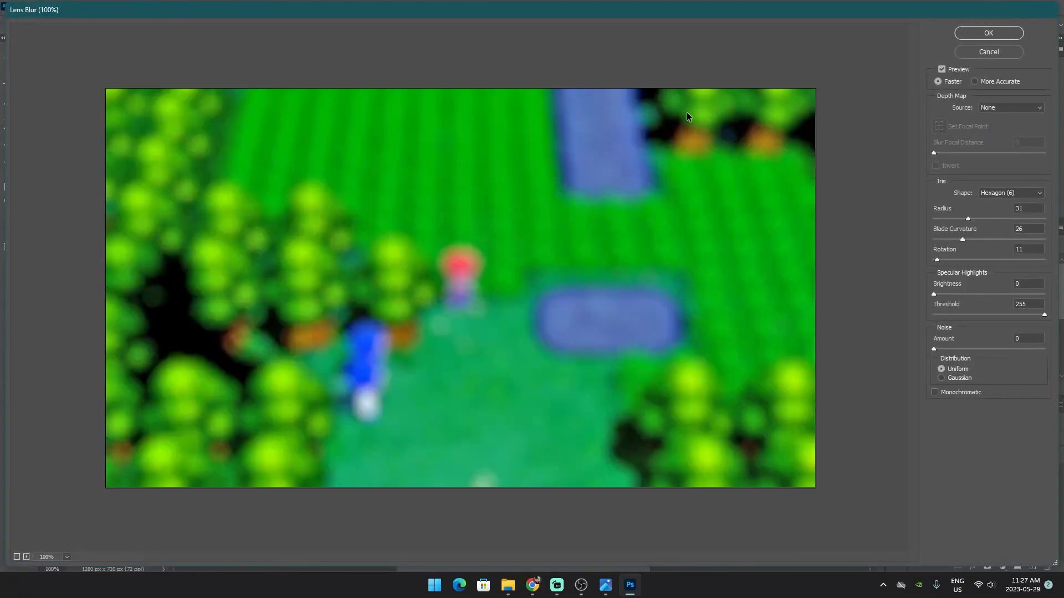
{"action": "left_click_drag", "start_coordinate": [964, 240], "coordinate": [932, 220]}
{"action": "left_click", "coordinate": [953, 219]}
{"action": "left_click", "coordinate": [944, 219]}
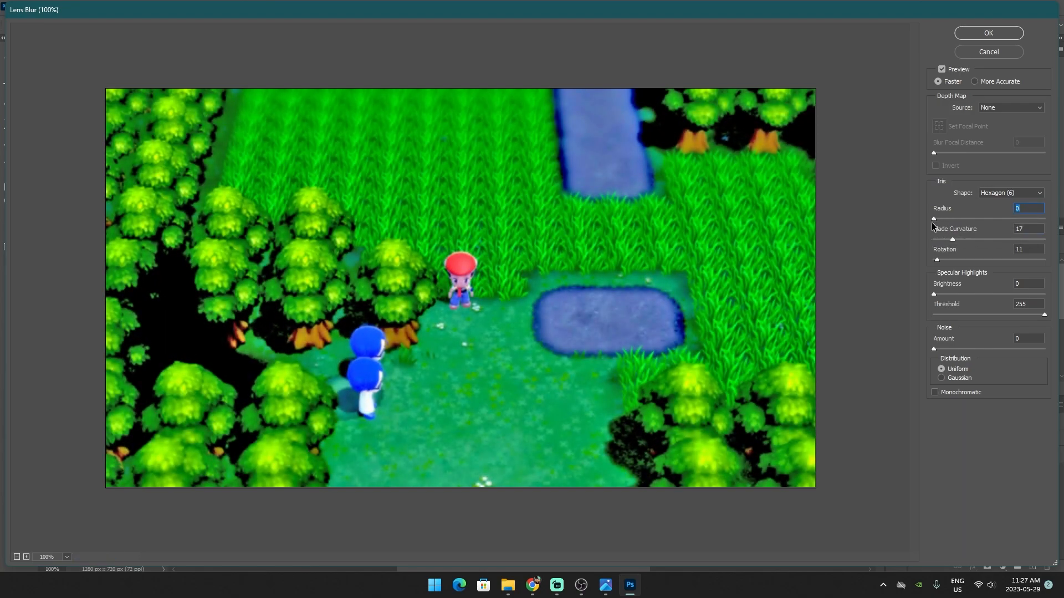
{"action": "left_click", "coordinate": [942, 259]}
{"action": "mouse_move", "coordinate": [1045, 314]}
{"action": "left_mouse_down"}
{"action": "mouse_move", "coordinate": [937, 327]}
{"action": "mouse_move", "coordinate": [1057, 317]}
{"action": "left_mouse_up"}
{"action": "left_click", "coordinate": [988, 33]}
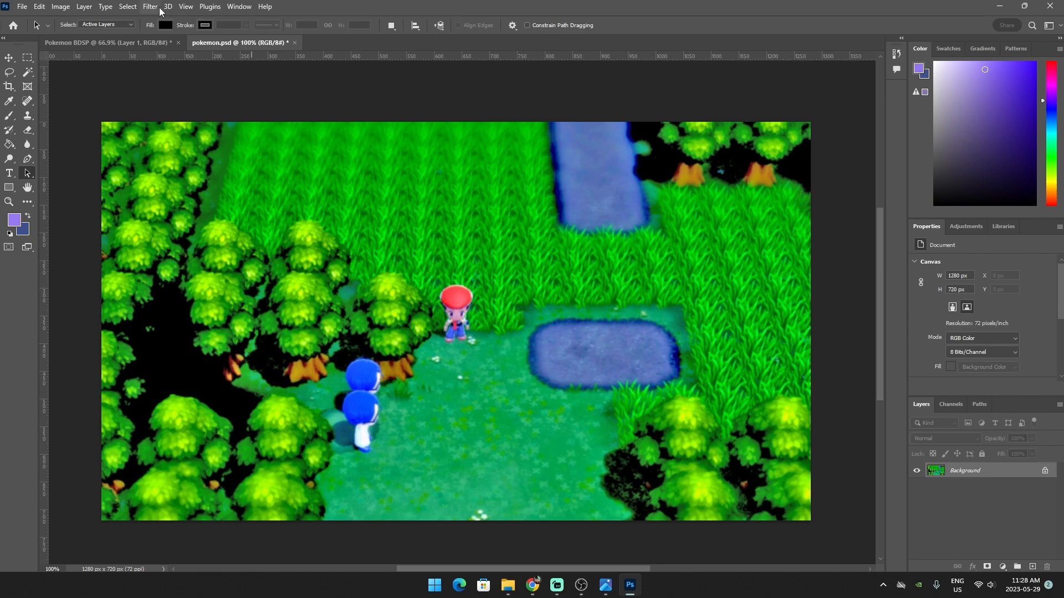
Preview a Motion Blur with angle 0° and distance 10 pixels on the image and cancel it
{"action": "left_click", "coordinate": [91, 6]}
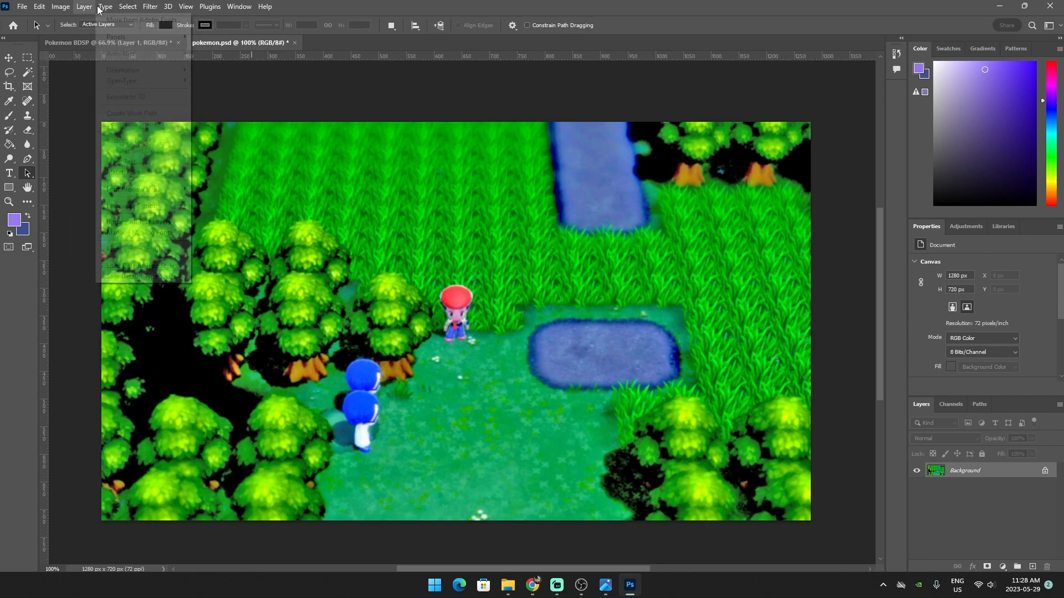
{"action": "mouse_move", "coordinate": [62, 11]}
{"action": "mouse_move", "coordinate": [94, 8]}
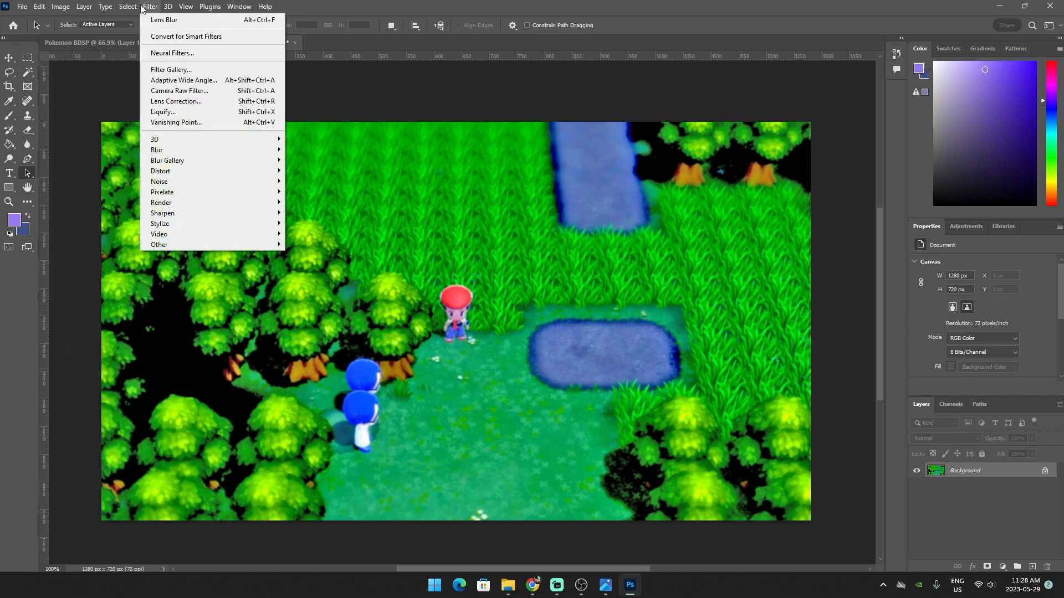
{"action": "mouse_move", "coordinate": [222, 150]}
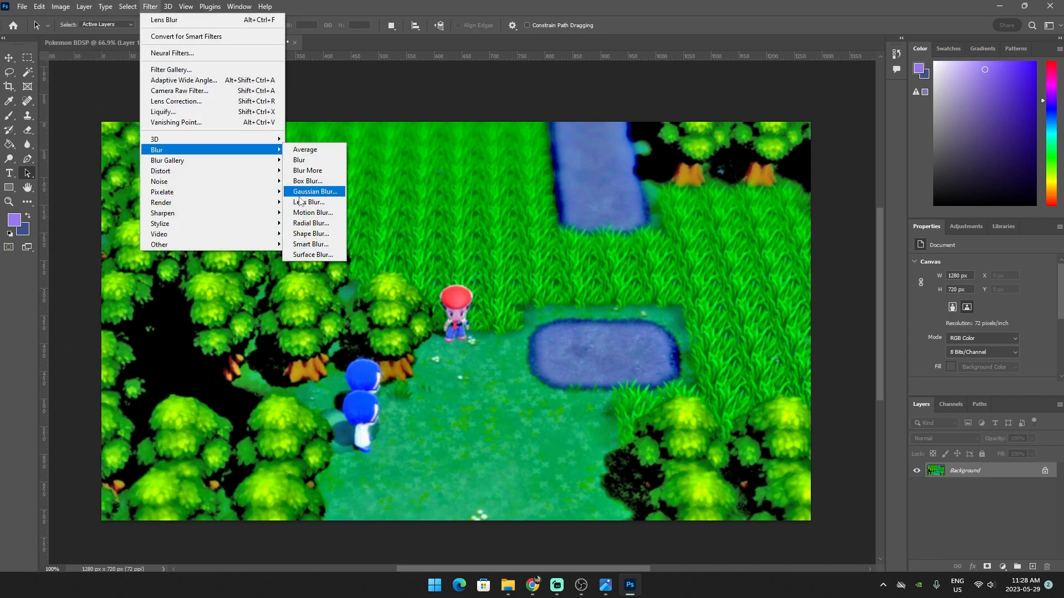
{"action": "left_click", "coordinate": [304, 214]}
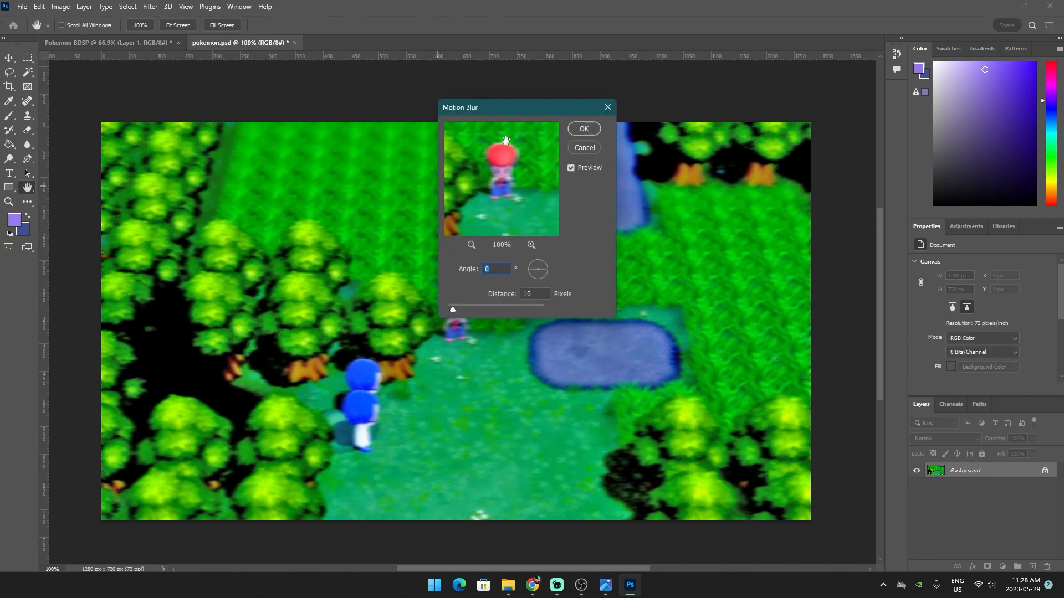
{"action": "left_click_drag", "start_coordinate": [490, 107], "coordinate": [683, 147]}
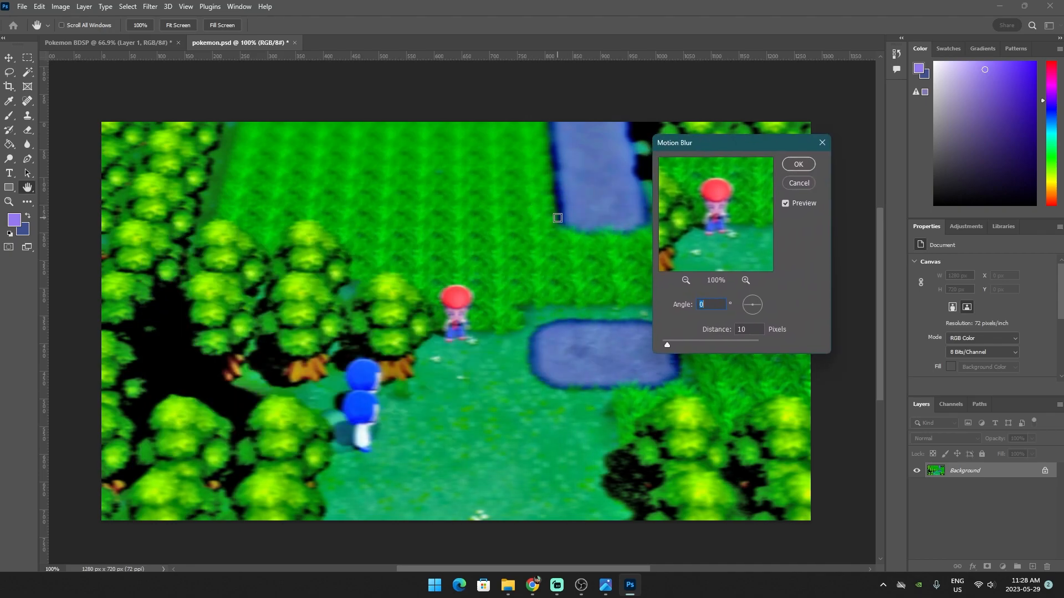
{"action": "mouse_move", "coordinate": [687, 341]}
{"action": "left_mouse_down"}
{"action": "mouse_move", "coordinate": [742, 338]}
{"action": "mouse_move", "coordinate": [667, 340]}
{"action": "left_mouse_up"}
{"action": "left_click_drag", "start_coordinate": [710, 150], "coordinate": [464, 173]}
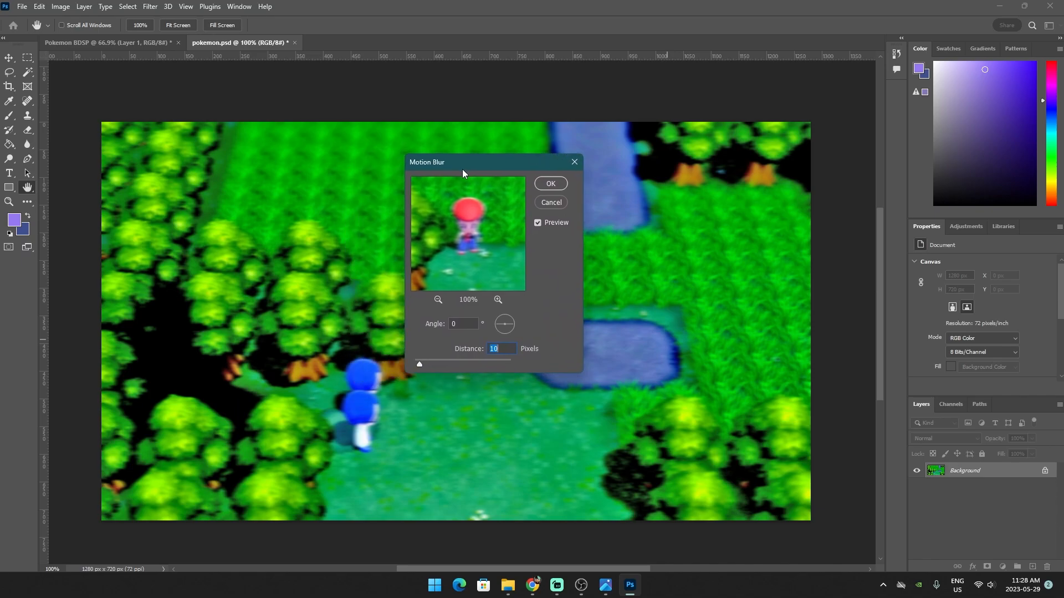
{"action": "left_click", "coordinate": [549, 203]}
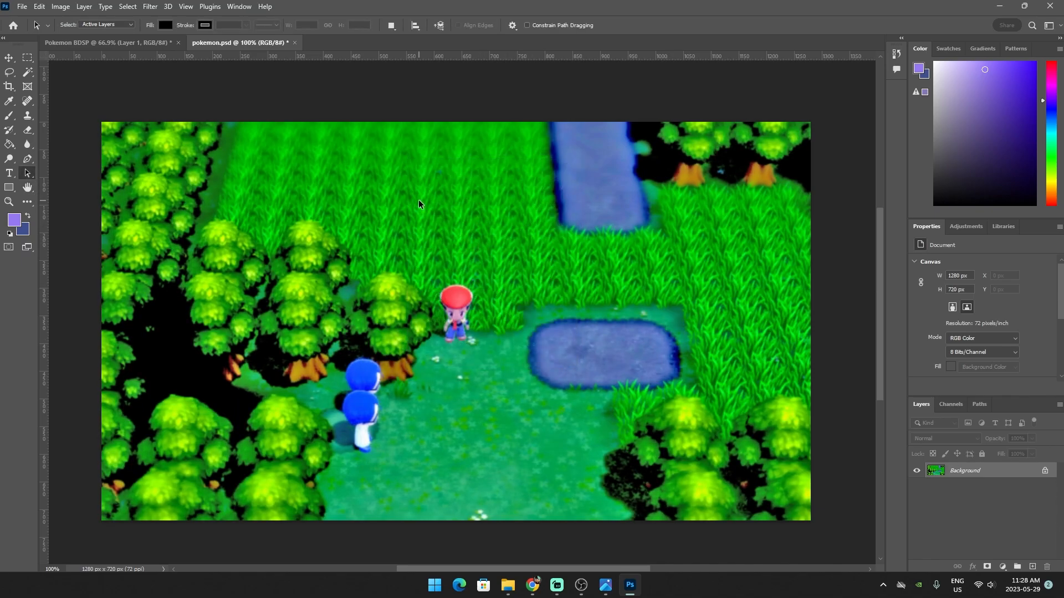
Try a Radial Blur with amount 79, Spin method and Good quality on the image, and undo it
{"action": "left_click", "coordinate": [110, 5]}
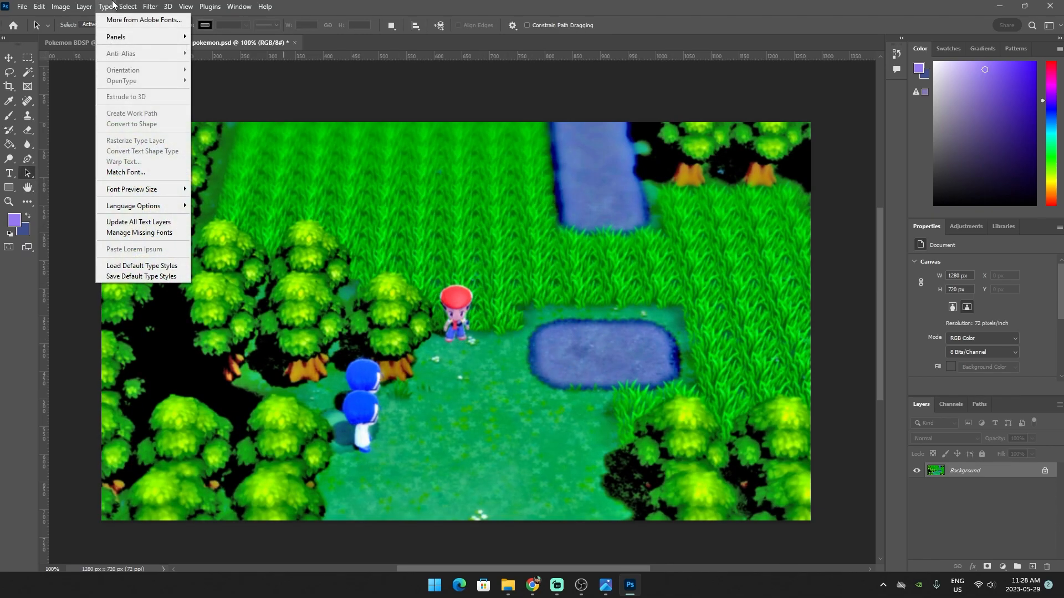
{"action": "mouse_move", "coordinate": [86, 7]}
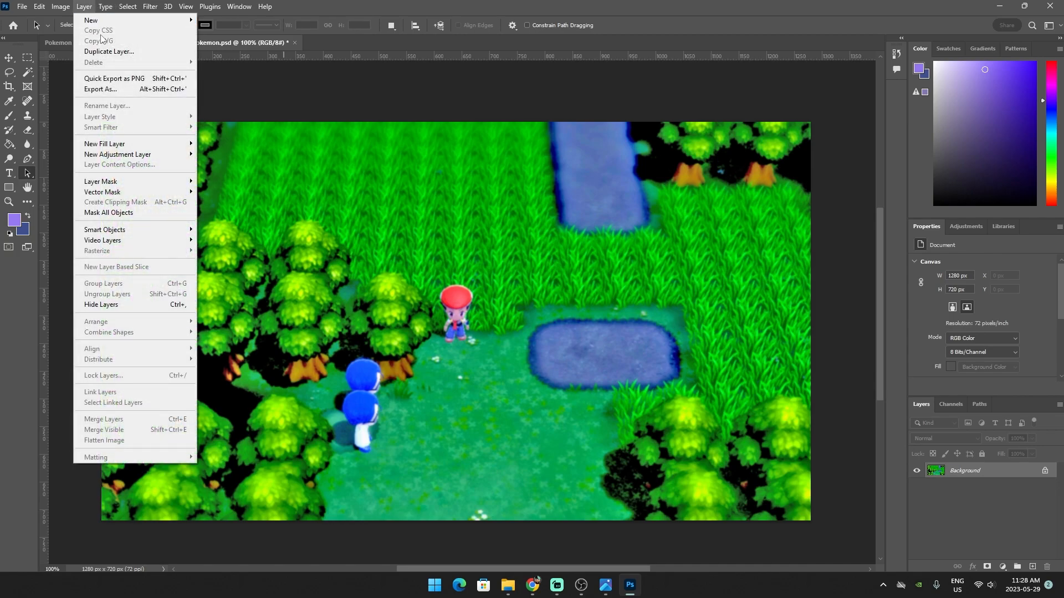
{"action": "mouse_move", "coordinate": [149, 7]}
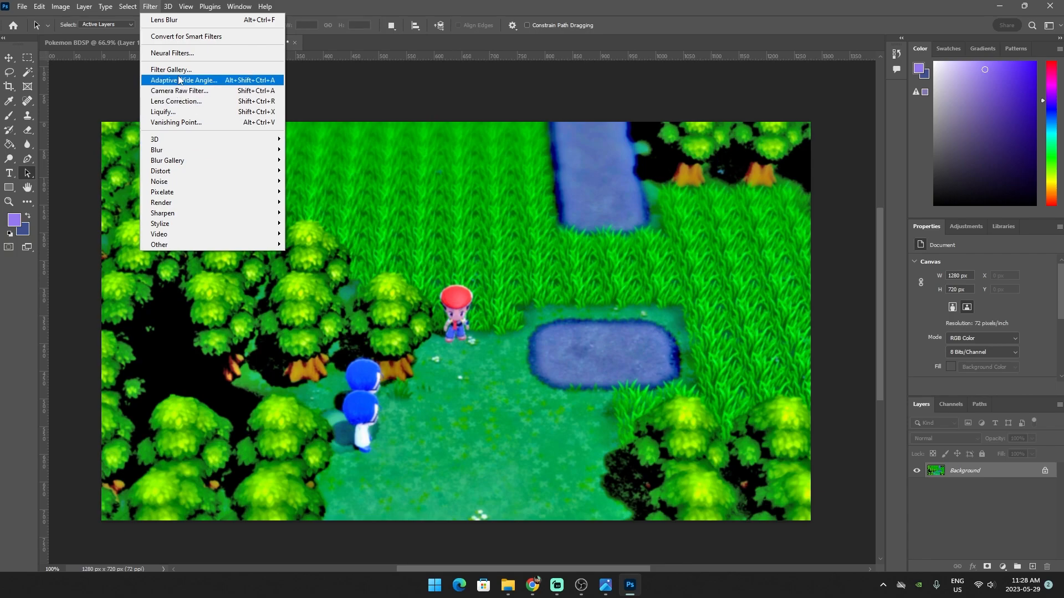
{"action": "mouse_move", "coordinate": [213, 151]}
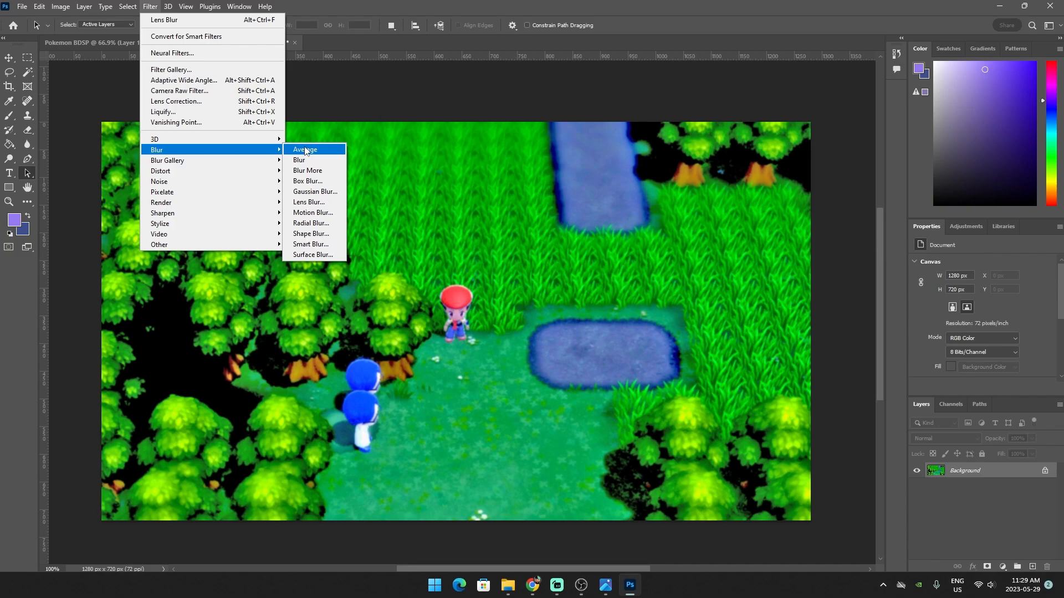
{"action": "left_click", "coordinate": [299, 224]}
{"action": "mouse_move", "coordinate": [491, 180]}
{"action": "left_mouse_down"}
{"action": "mouse_move", "coordinate": [510, 181]}
{"action": "mouse_move", "coordinate": [454, 187]}
{"action": "mouse_move", "coordinate": [510, 184]}
{"action": "left_mouse_up"}
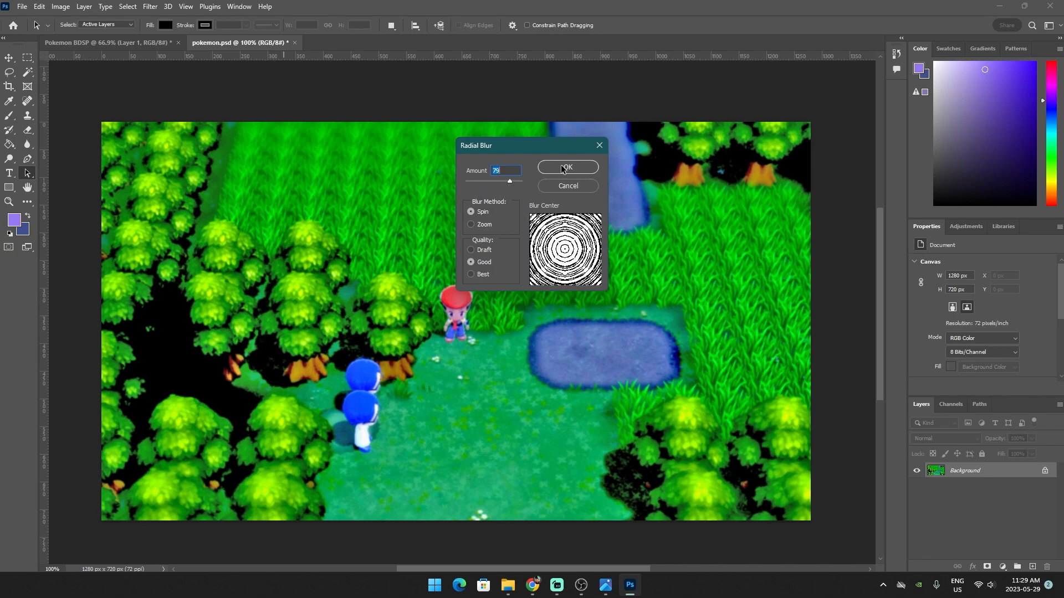
{"action": "left_click", "coordinate": [563, 168]}
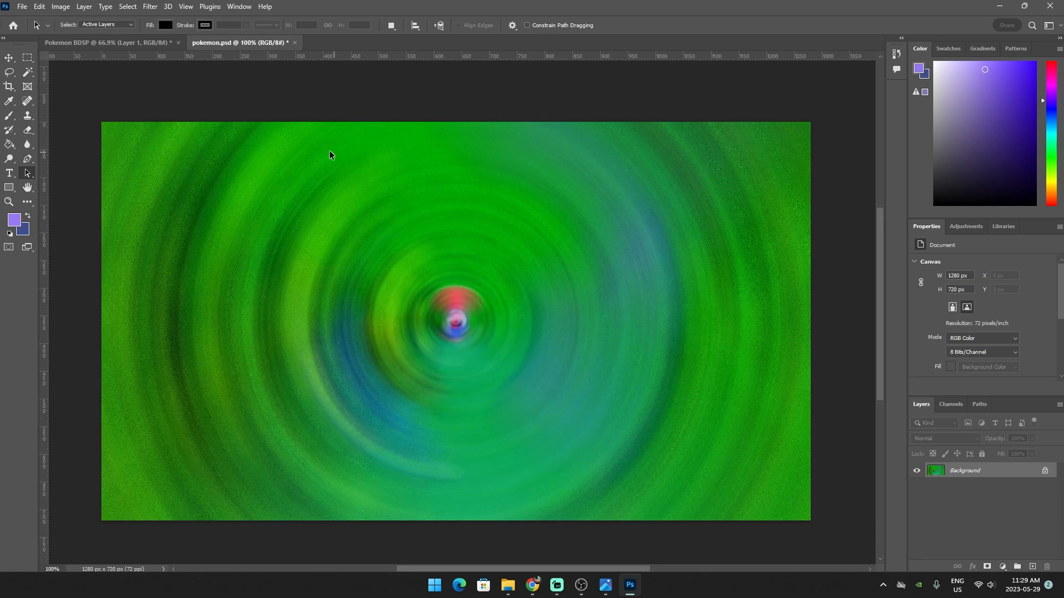
{"action": "left_click", "coordinate": [40, 7]}
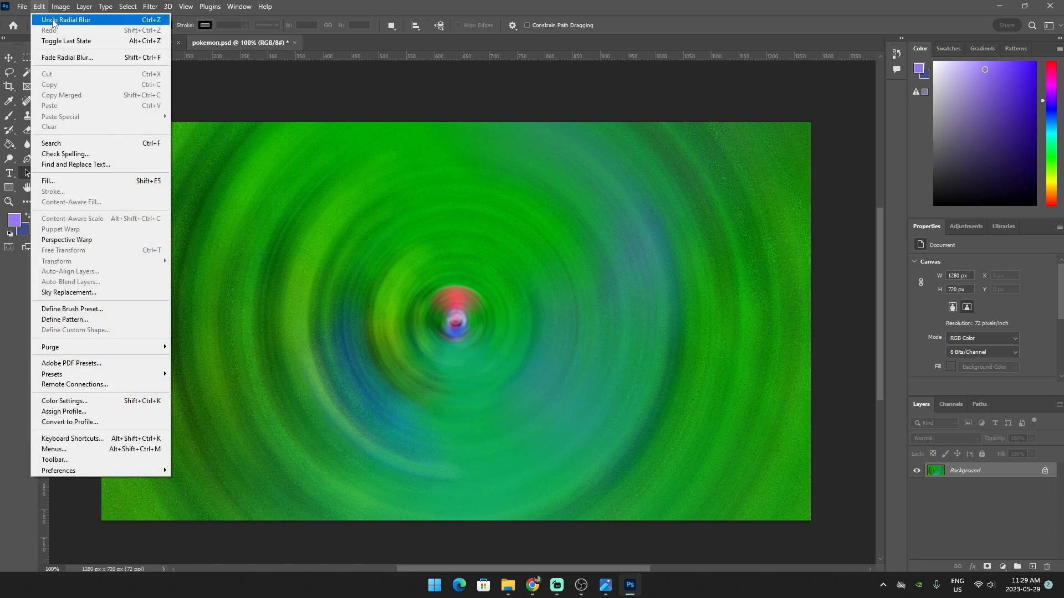
{"action": "left_click", "coordinate": [57, 22]}
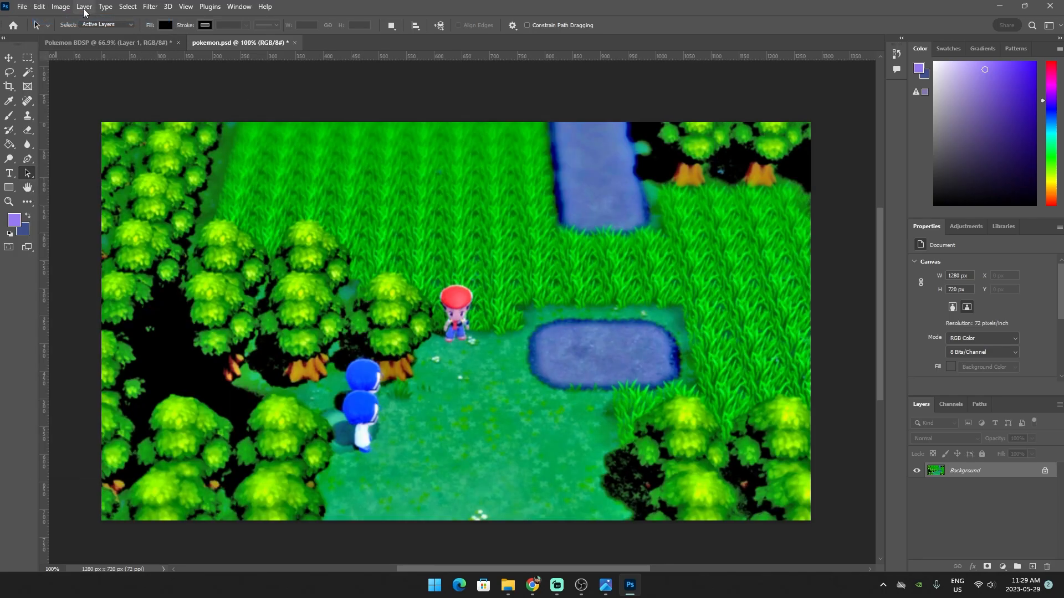
Preview a Shape Blur with a radius of 10 pixels on the image and cancel it
{"action": "left_click", "coordinate": [82, 7]}
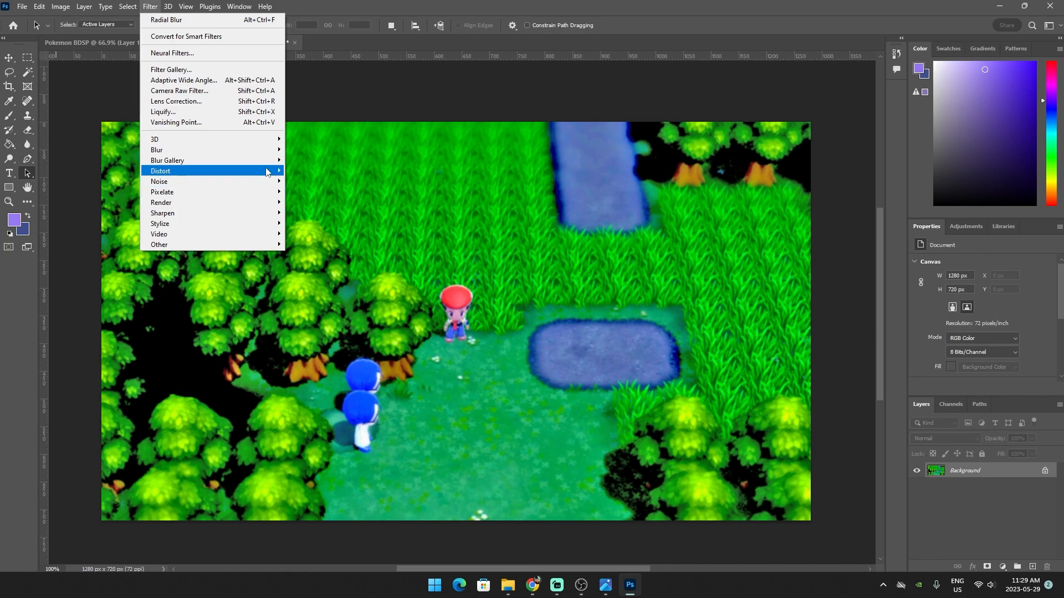
{"action": "mouse_move", "coordinate": [270, 162]}
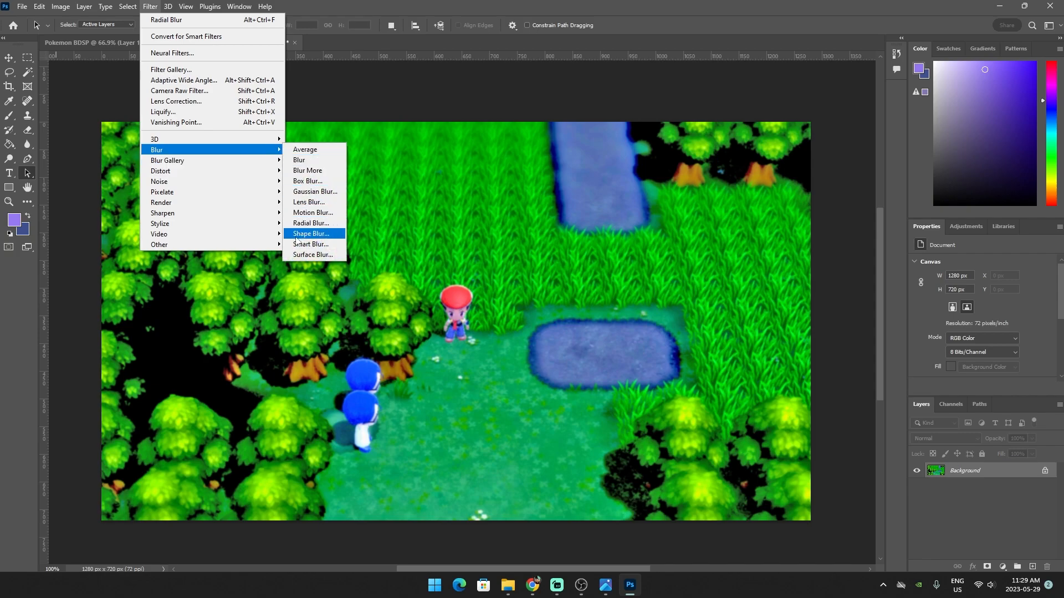
{"action": "left_click", "coordinate": [305, 237]}
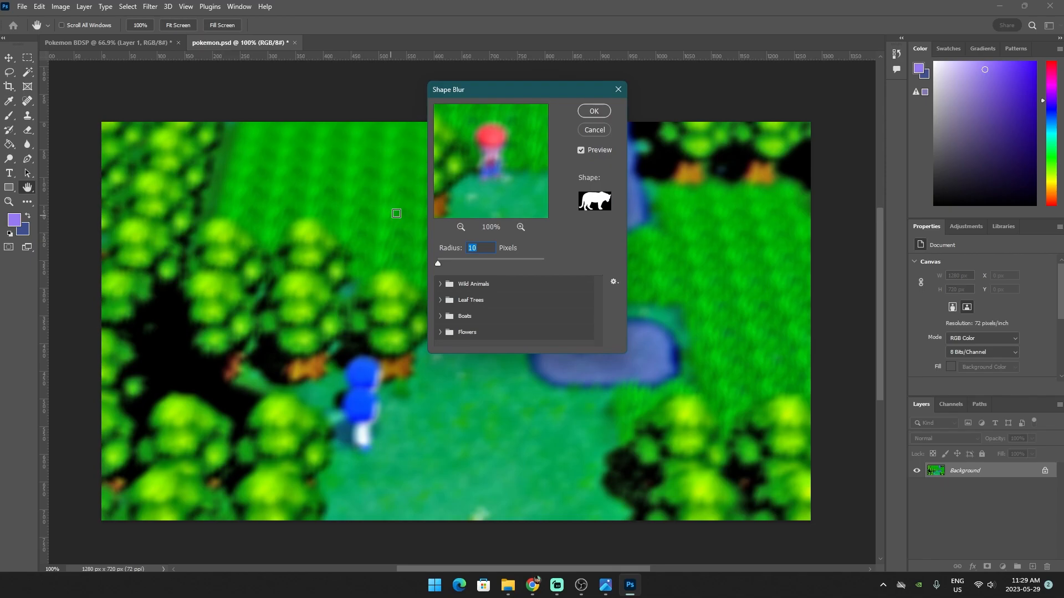
{"action": "left_click_drag", "start_coordinate": [503, 91], "coordinate": [197, 177]}
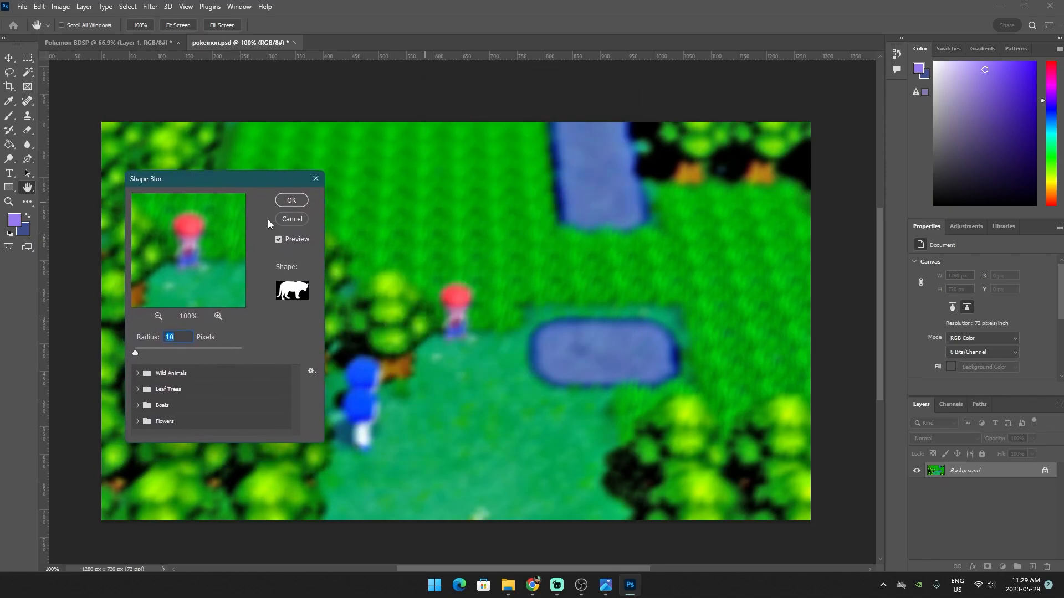
{"action": "left_click", "coordinate": [285, 218]}
Try a Smart Blur with radius 3.0, threshold 25.0, Low quality and Normal mode on the image, and undo it
{"action": "left_click", "coordinate": [87, 7]}
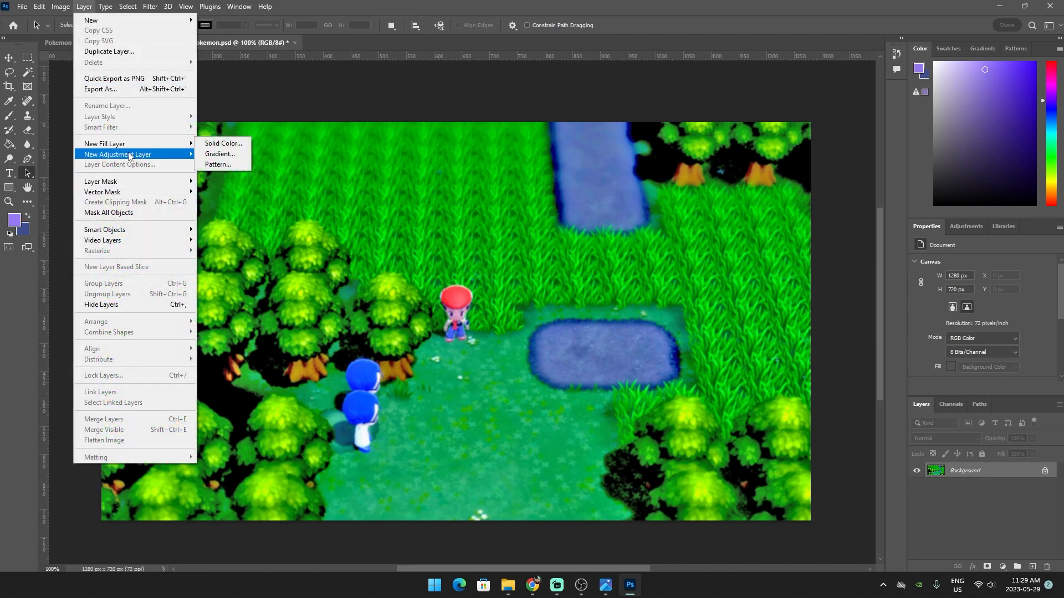
{"action": "mouse_move", "coordinate": [145, 8]}
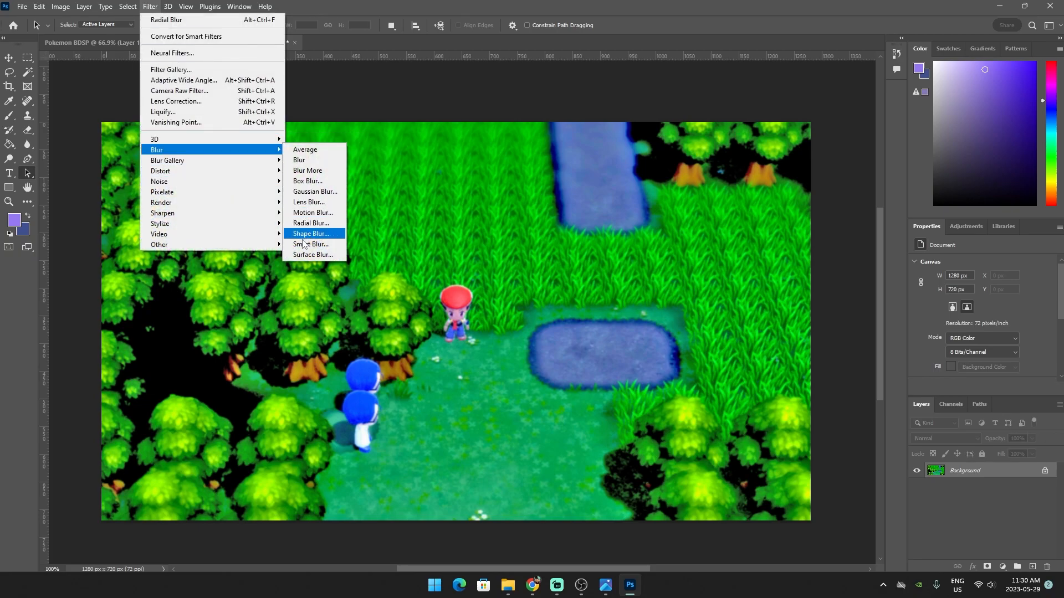
{"action": "left_click", "coordinate": [298, 248]}
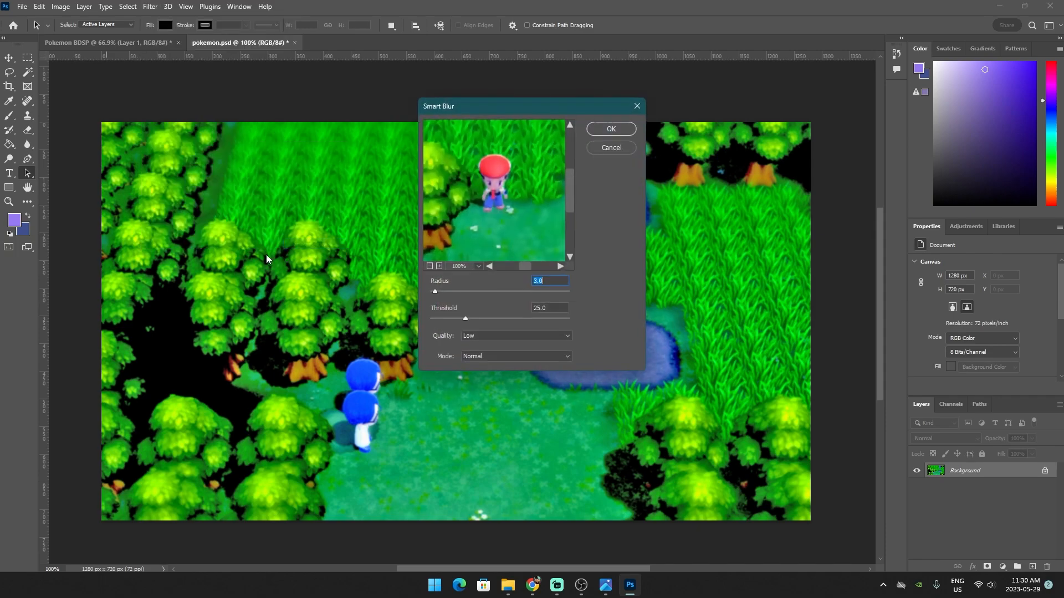
{"action": "left_click_drag", "start_coordinate": [452, 112], "coordinate": [441, 143]}
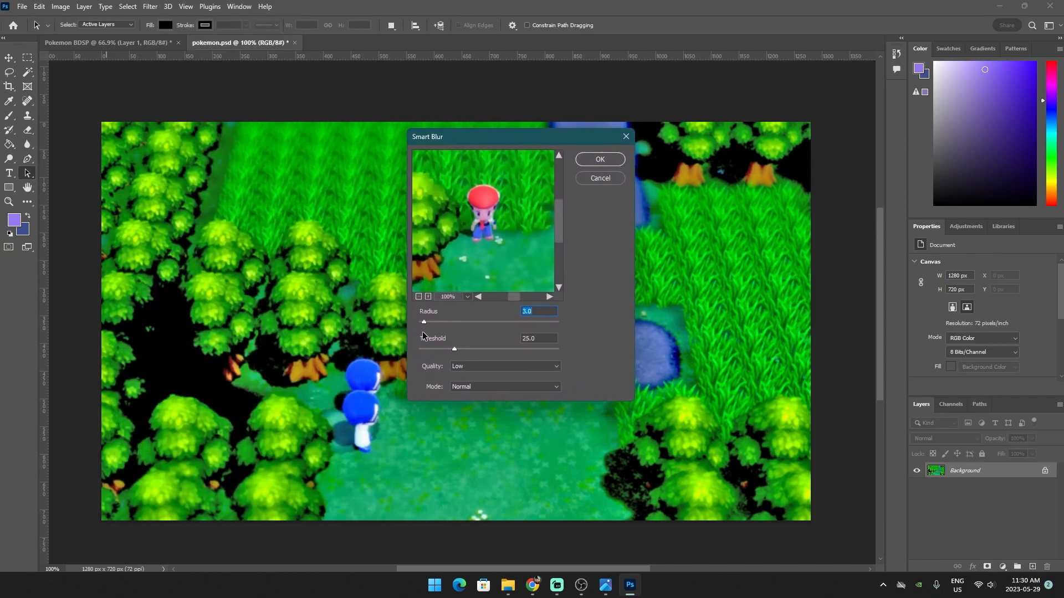
{"action": "left_click", "coordinate": [599, 159]}
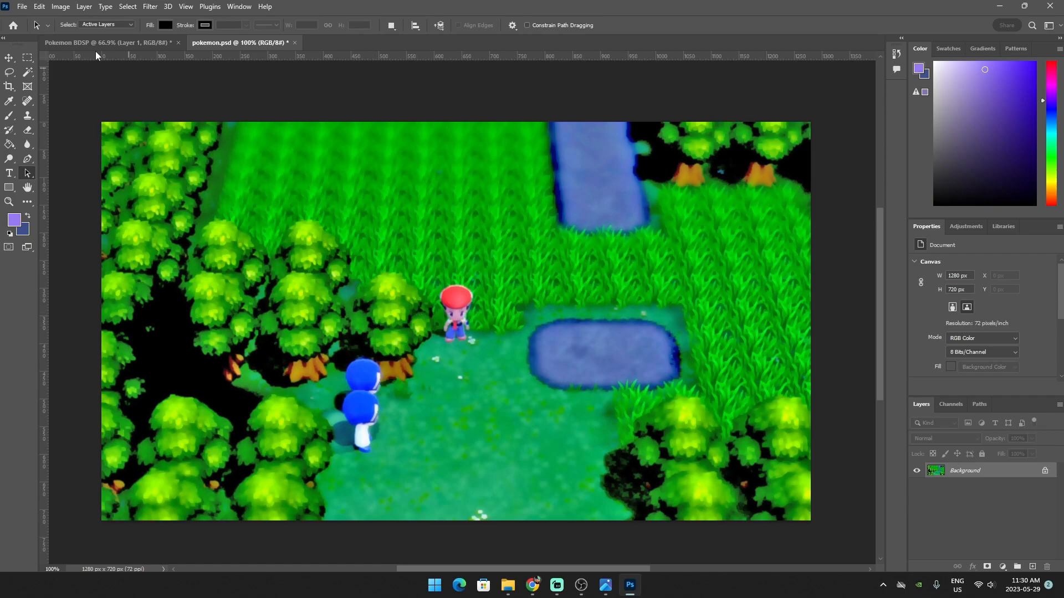
{"action": "left_click", "coordinate": [23, 6]}
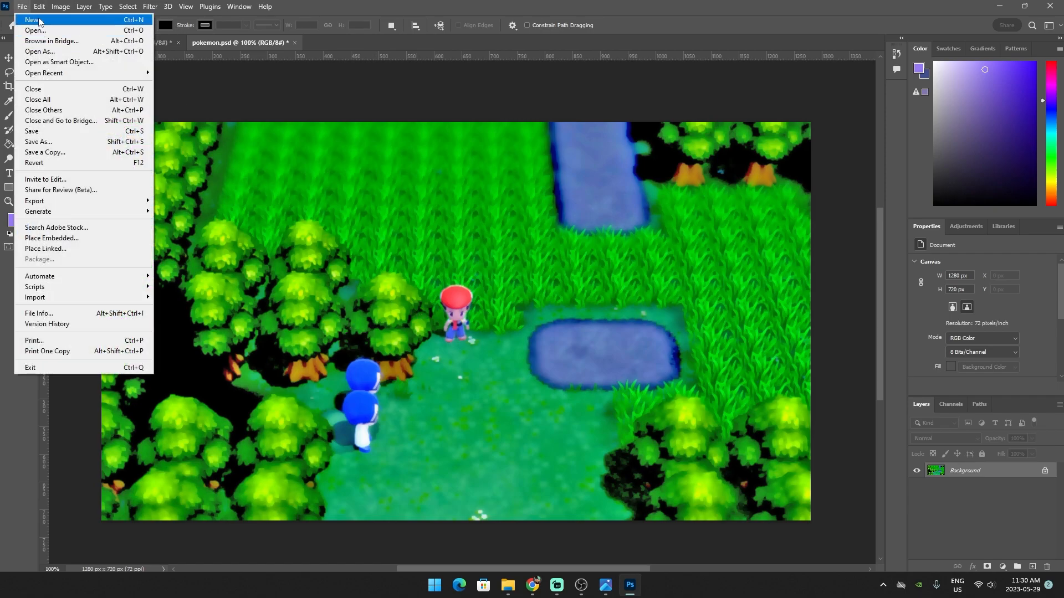
{"action": "left_click", "coordinate": [45, 21]}
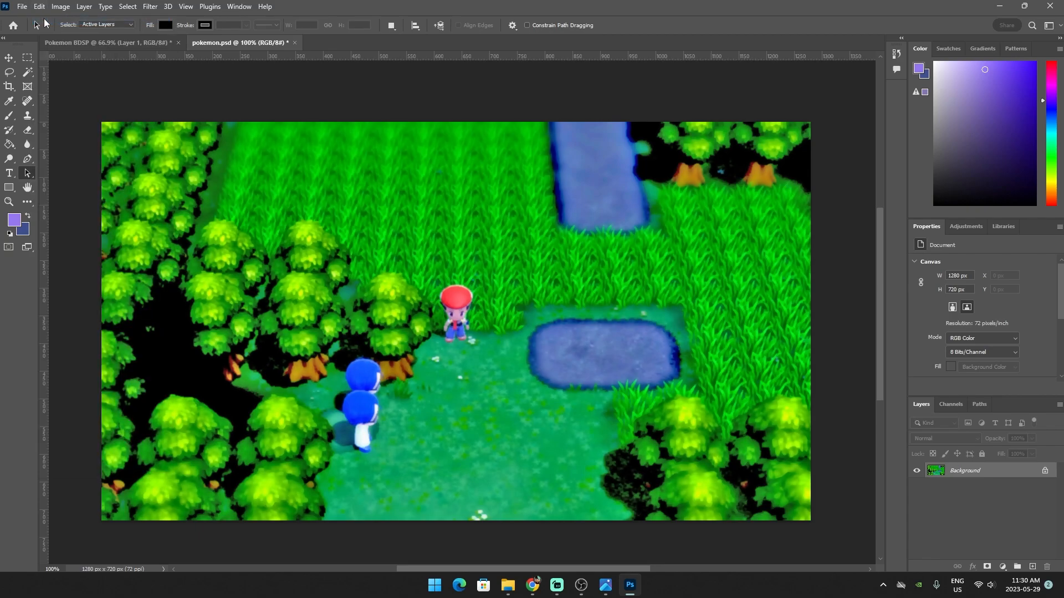
Preview a Smart Blur with radius 13.7 and 1.7 at threshold 25.0, inspect the trees in the preview, and cancel it
{"action": "left_click", "coordinate": [144, 6]}
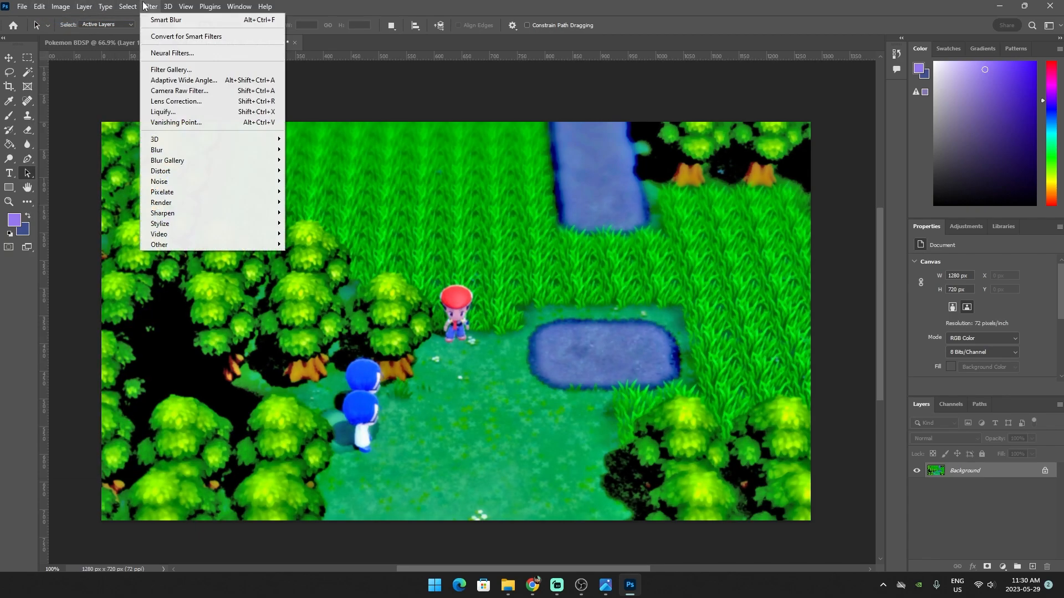
{"action": "mouse_move", "coordinate": [258, 154]}
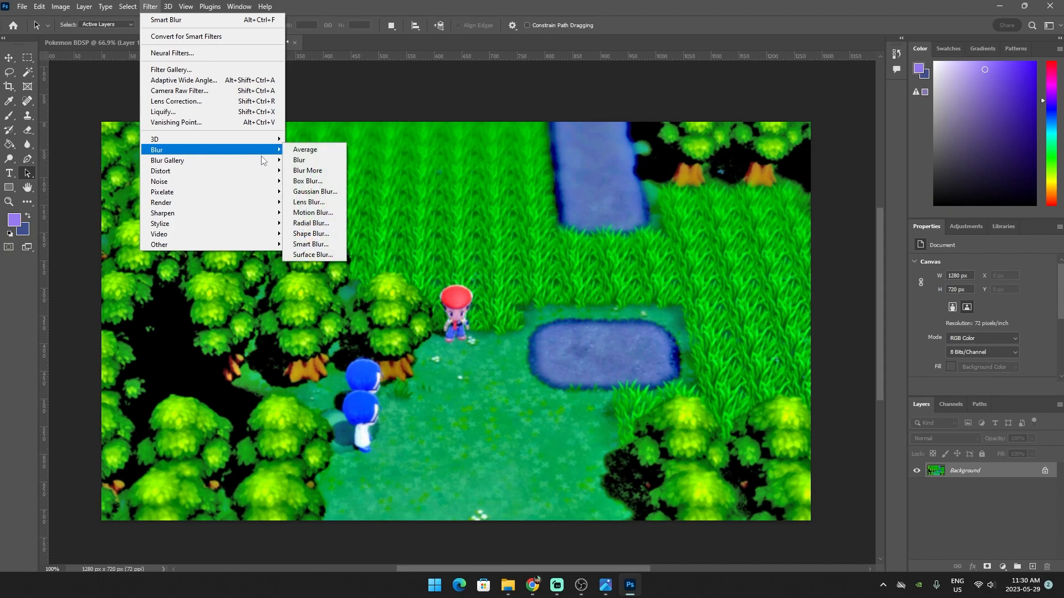
{"action": "left_click", "coordinate": [310, 244]}
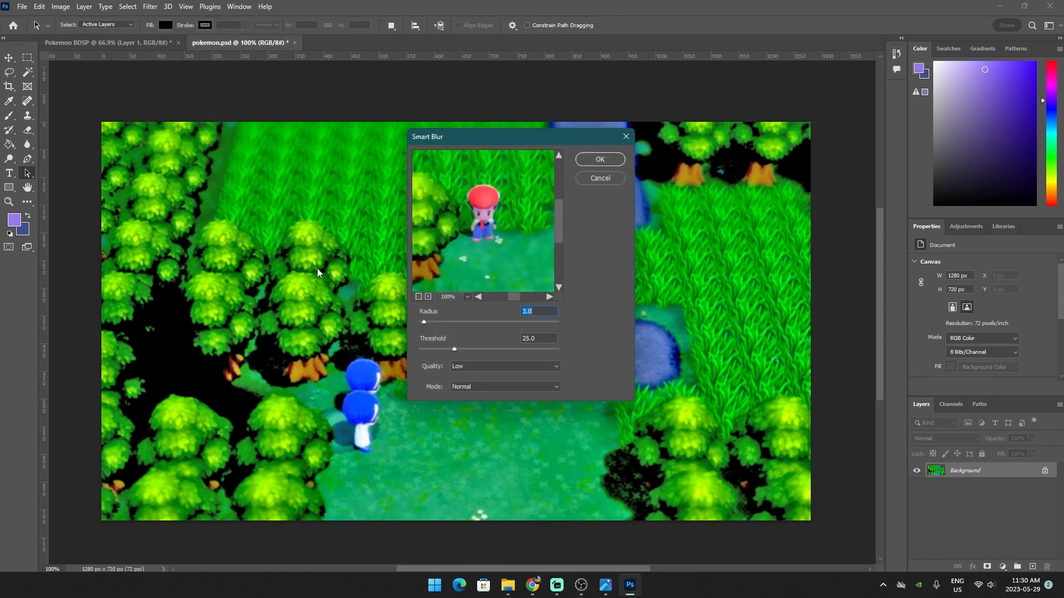
{"action": "left_click", "coordinate": [438, 322]}
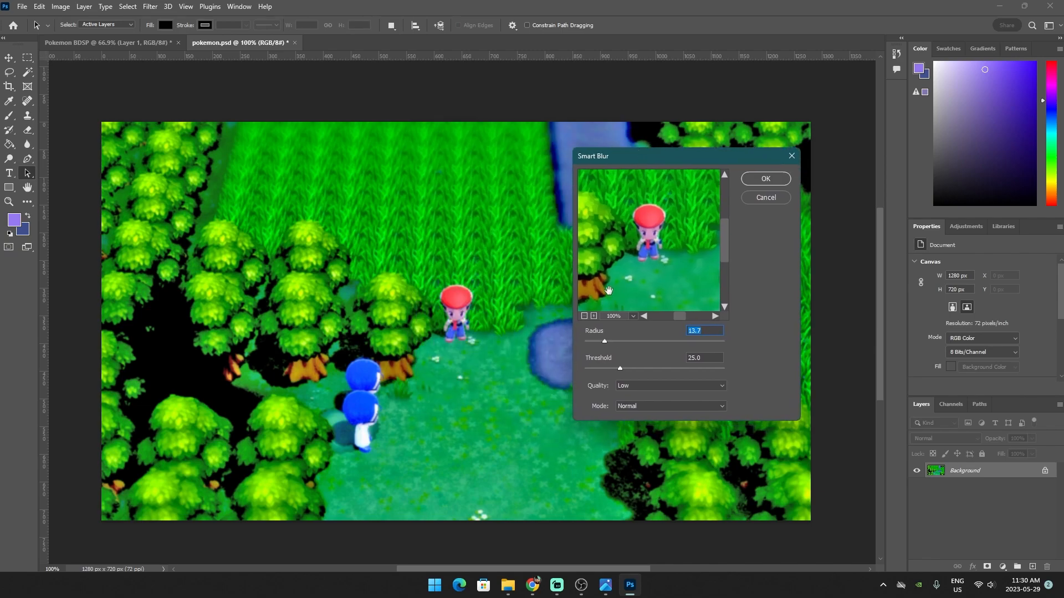
{"action": "left_click_drag", "start_coordinate": [637, 342], "coordinate": [588, 347]}
{"action": "left_click_drag", "start_coordinate": [673, 313], "coordinate": [667, 315]}
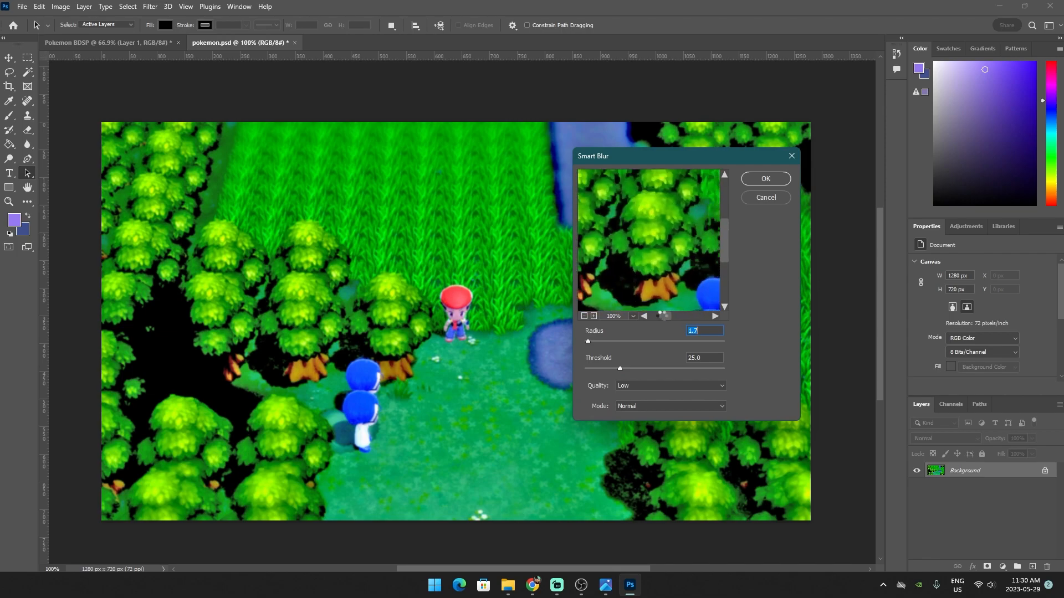
{"action": "left_click", "coordinate": [771, 201]}
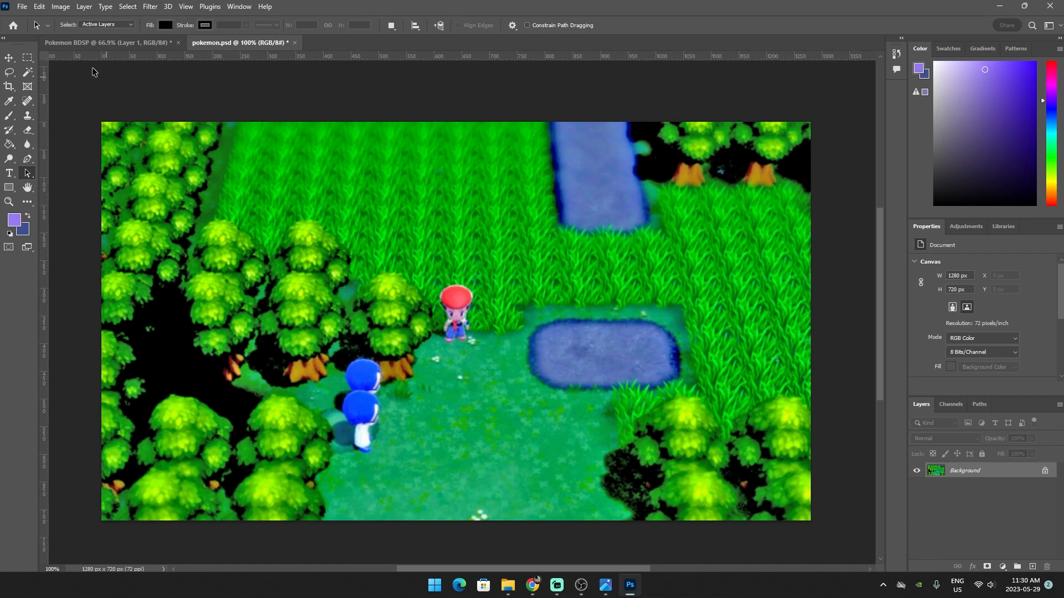
Apply a Smart Blur with radius 3.0, threshold 25.0, Low quality and Normal mode to the image
{"action": "left_click", "coordinate": [46, 5]}
{"action": "mouse_move", "coordinate": [80, 6]}
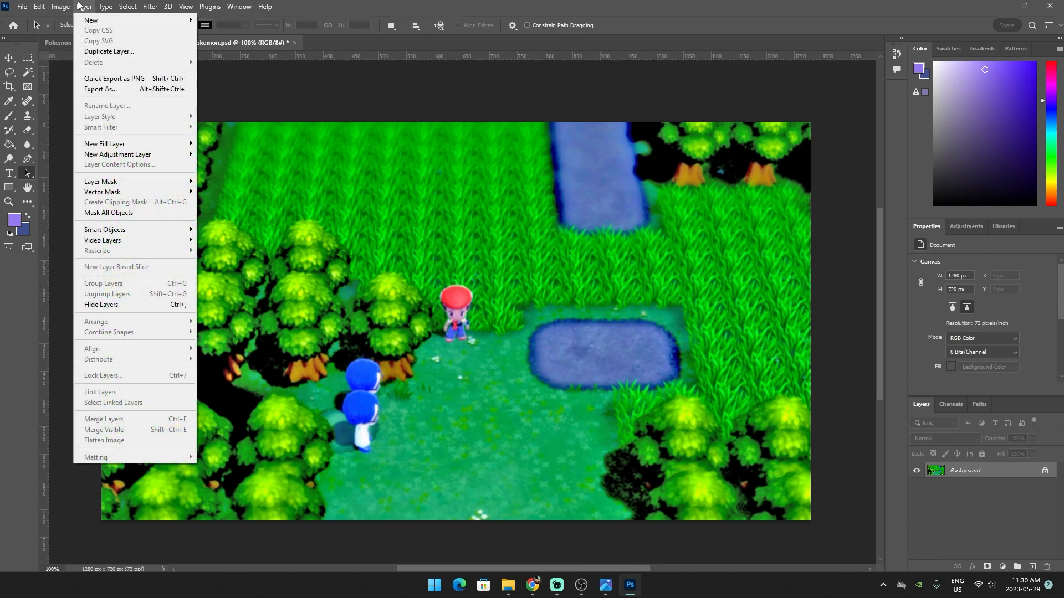
{"action": "mouse_move", "coordinate": [150, 6]}
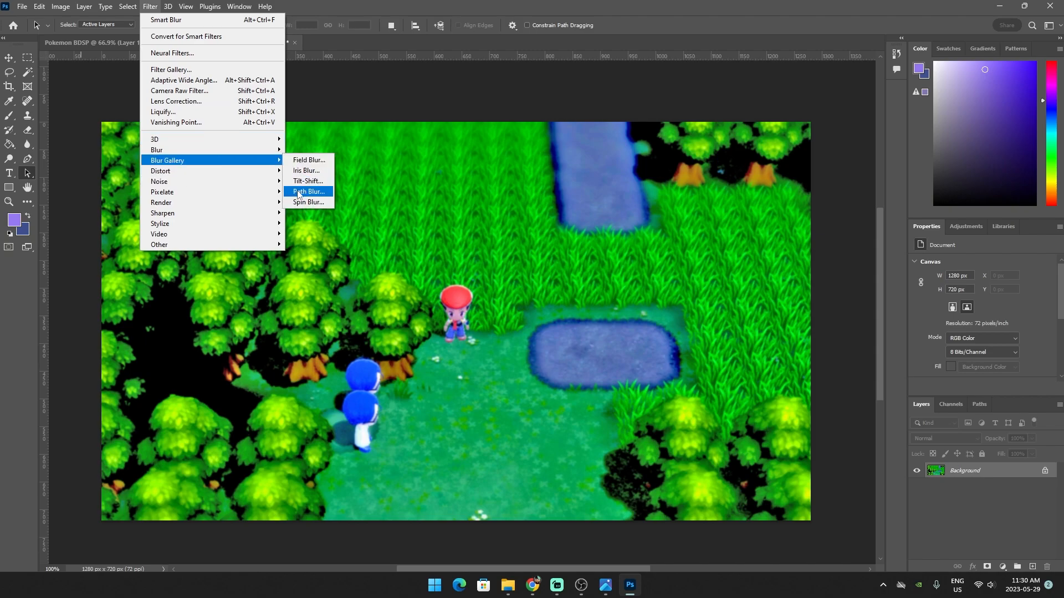
{"action": "mouse_move", "coordinate": [276, 157]}
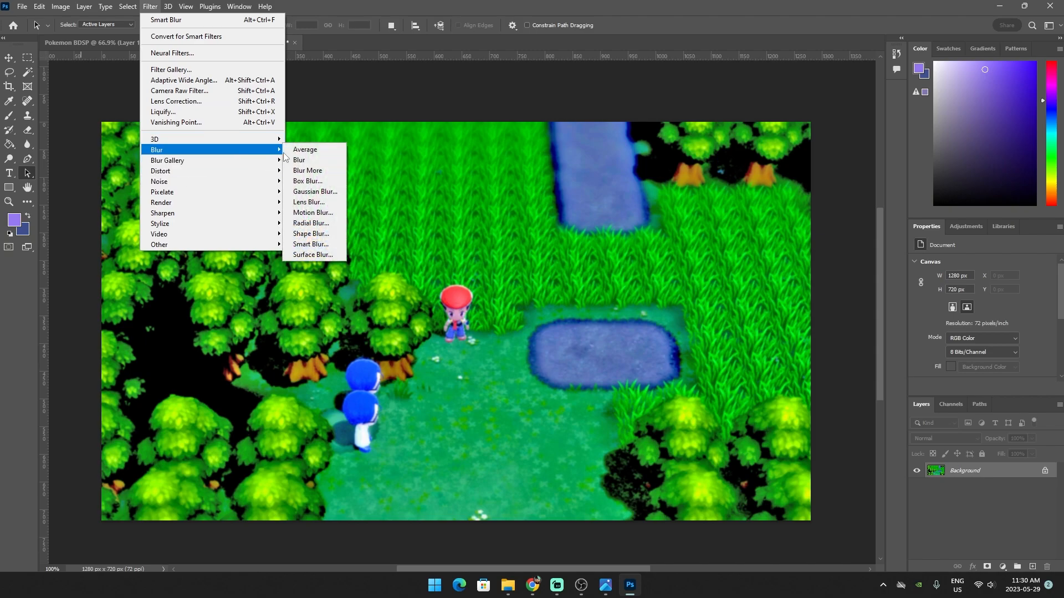
{"action": "left_click", "coordinate": [294, 245]}
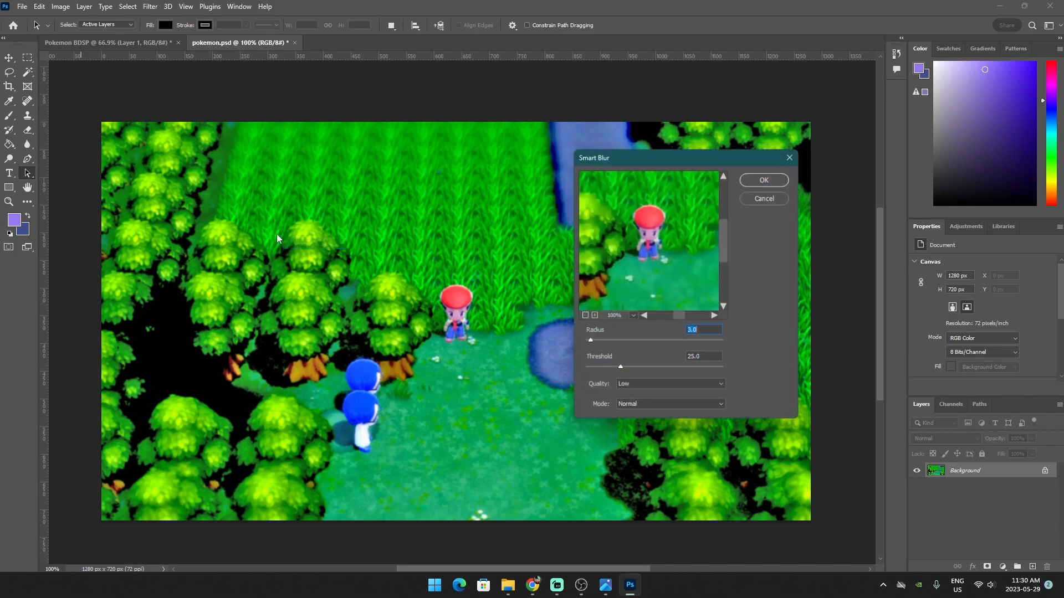
{"action": "left_click", "coordinate": [762, 179]}
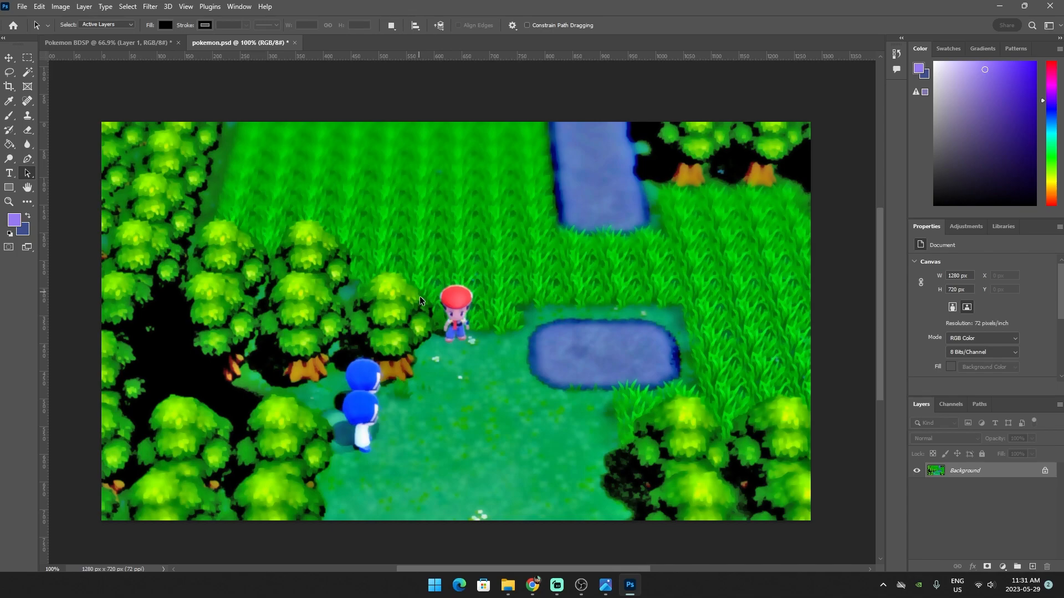
Examine the Smart Blur's effect on the red-capped character at pixel level
{"action": "scroll", "coordinate": [436, 353], "scroll_direction": "up", "scroll_amount": 1}
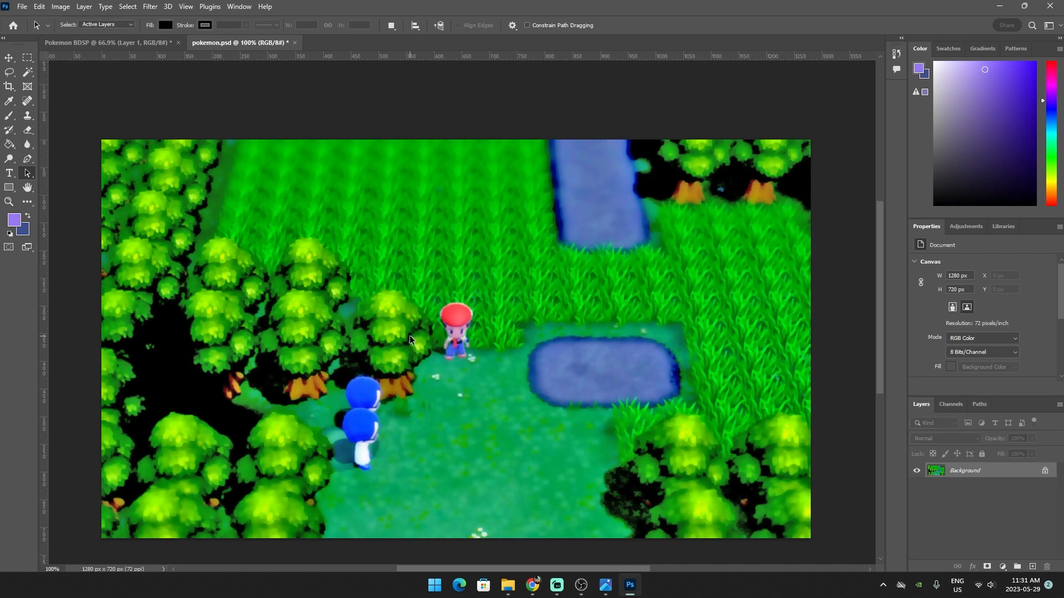
{"action": "scroll", "coordinate": [410, 335], "scroll_direction": "up", "scroll_amount": 6}
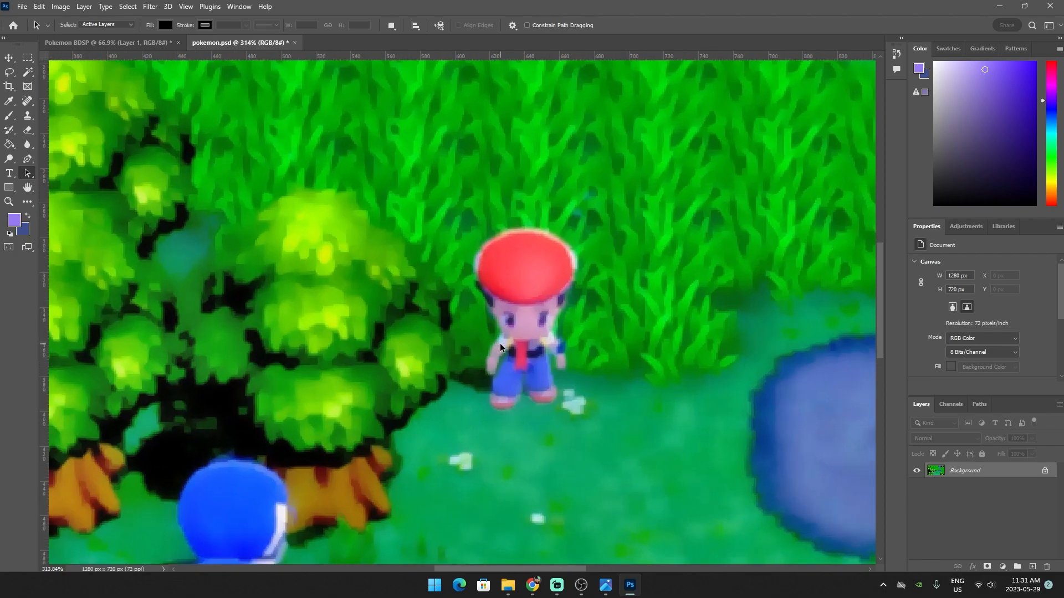
{"action": "scroll", "coordinate": [500, 343], "scroll_direction": "up", "scroll_amount": 3}
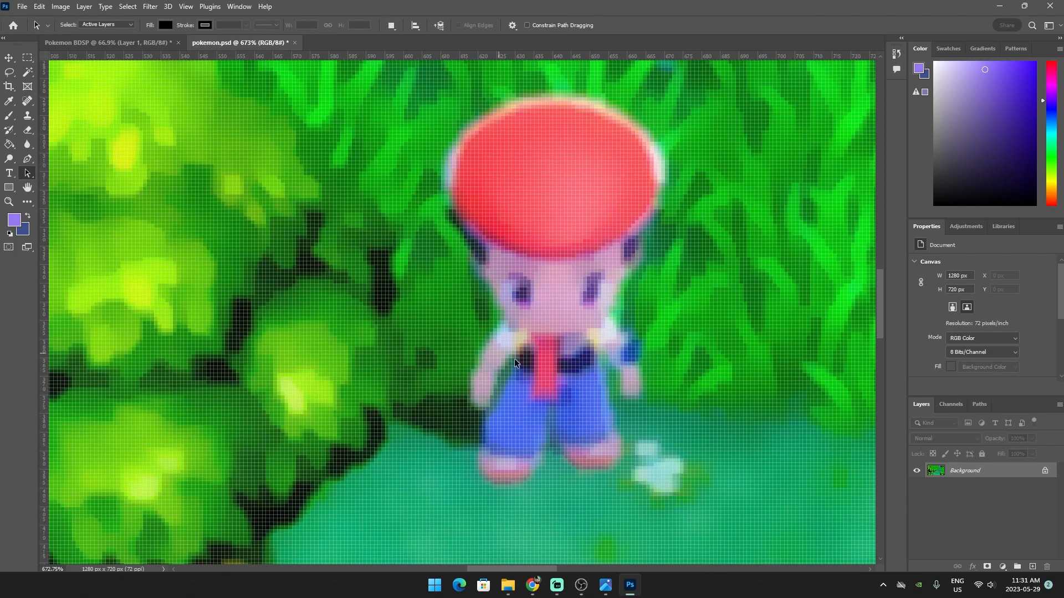
{"action": "left_click_drag", "start_coordinate": [474, 566], "coordinate": [488, 565]}
{"action": "scroll", "coordinate": [429, 390], "scroll_direction": "up", "scroll_amount": 4}
{"action": "scroll", "coordinate": [428, 393], "scroll_direction": "up", "scroll_amount": 2}
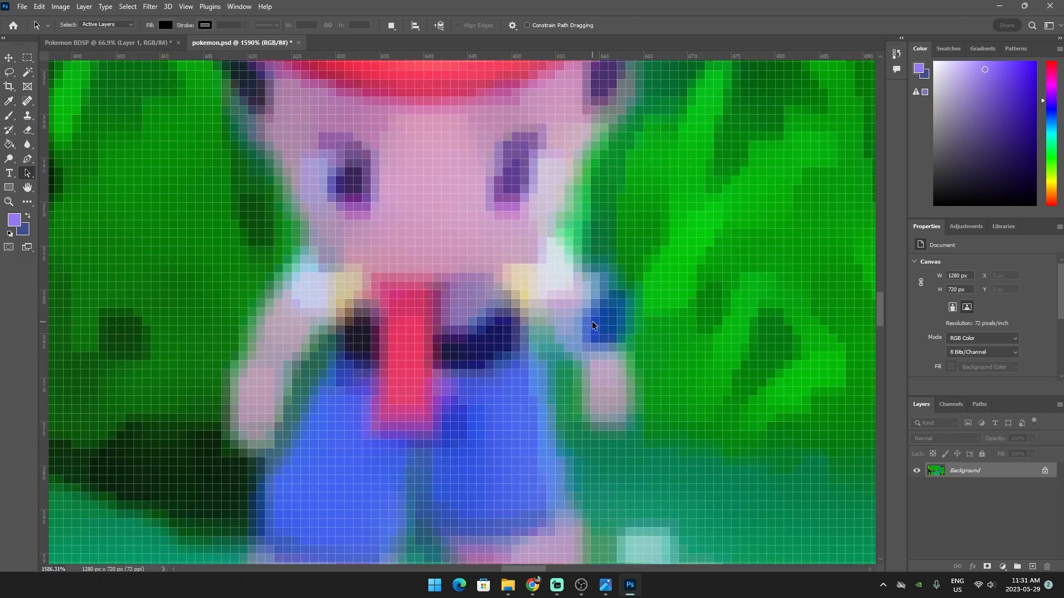
Examine the Smart Blur's effect on the trees, grass and water across the whole game screenshot
{"action": "scroll", "coordinate": [582, 325], "scroll_direction": "down", "scroll_amount": 9}
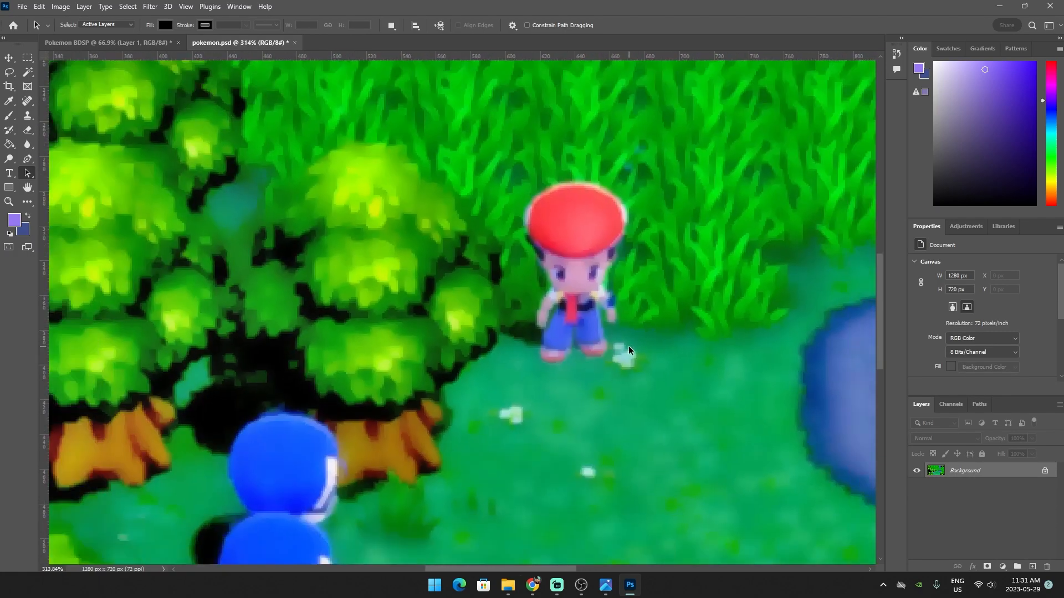
{"action": "scroll", "coordinate": [628, 346], "scroll_direction": "down", "scroll_amount": 3}
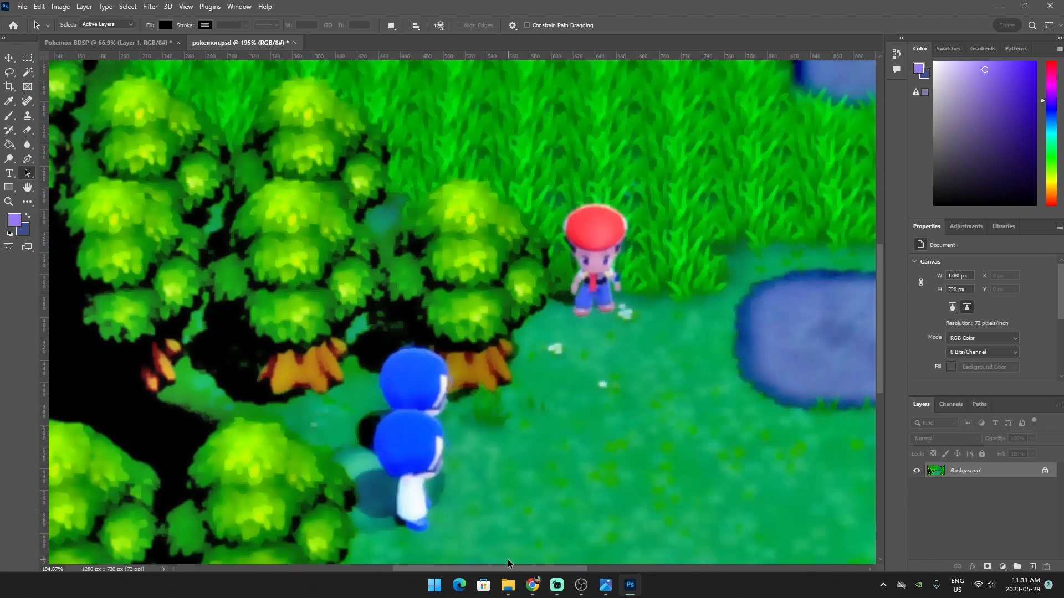
{"action": "left_click_drag", "start_coordinate": [494, 569], "coordinate": [516, 568]}
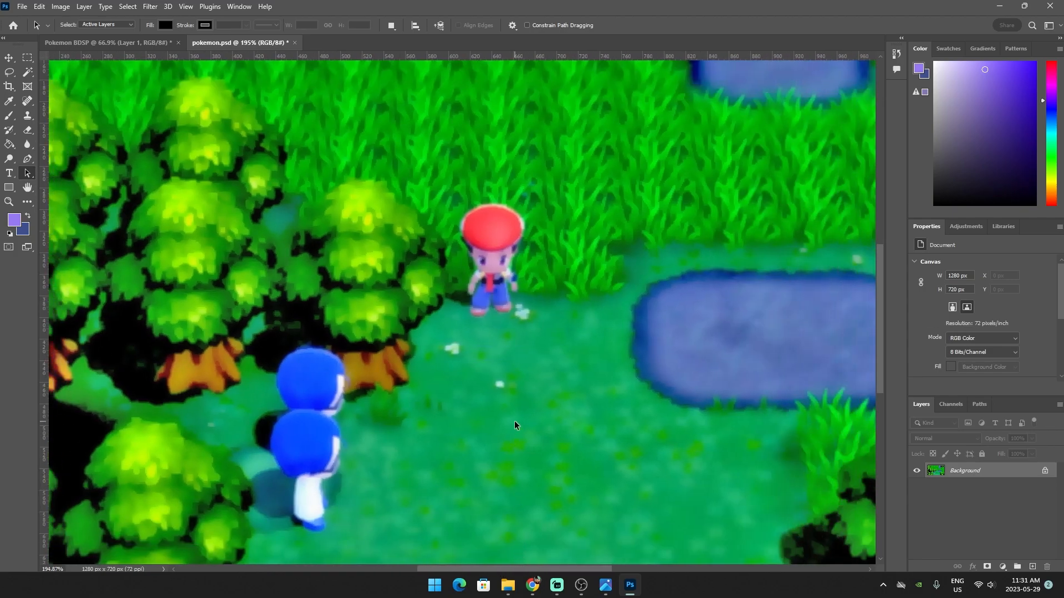
{"action": "scroll", "coordinate": [514, 425], "scroll_direction": "down", "scroll_amount": 3}
{"action": "scroll", "coordinate": [513, 425], "scroll_direction": "up", "scroll_amount": 2}
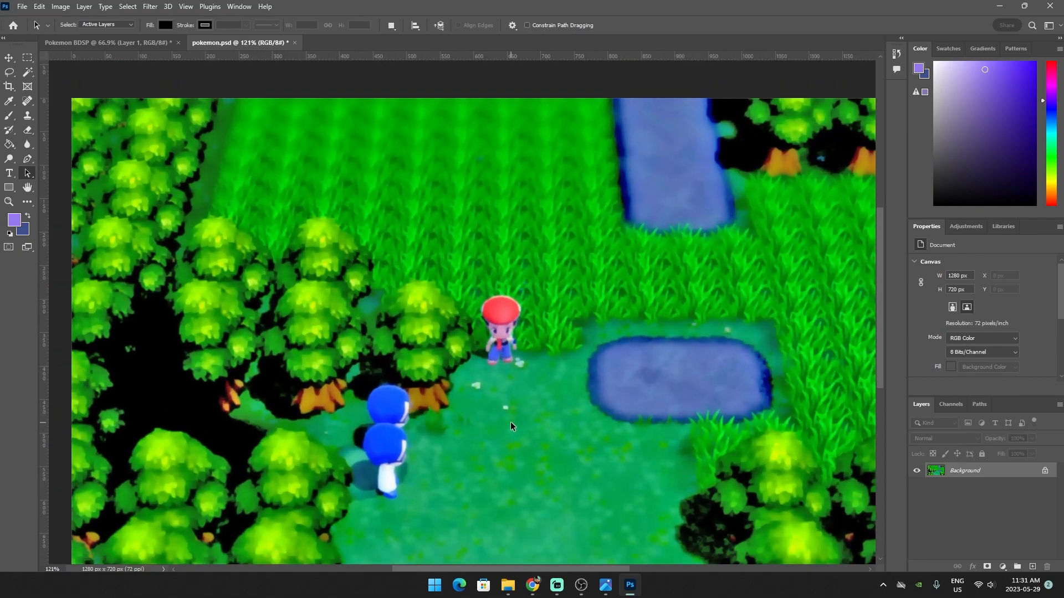
{"action": "scroll", "coordinate": [467, 550], "scroll_direction": "down", "scroll_amount": 3}
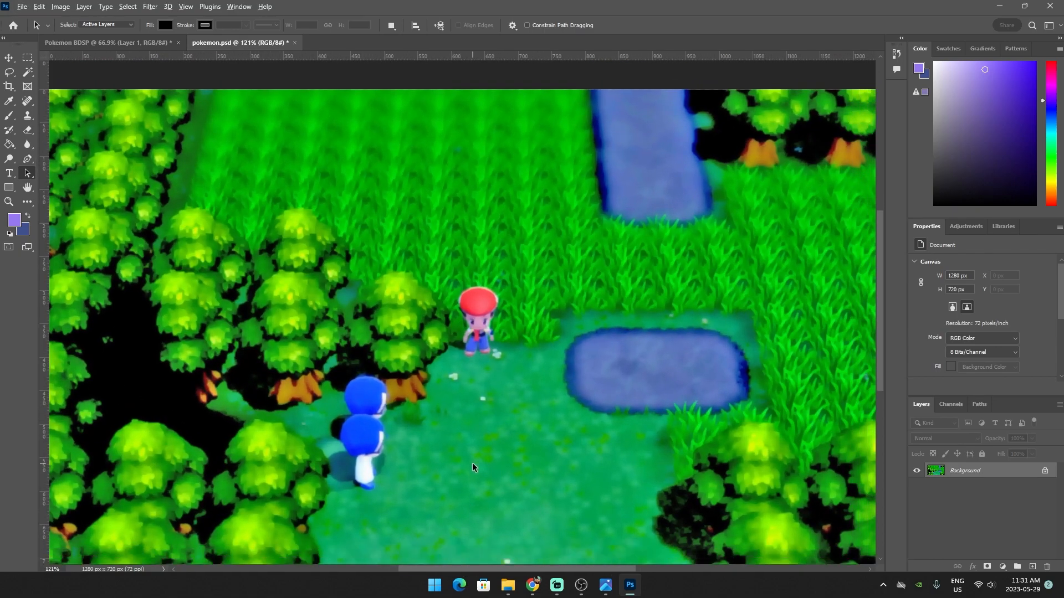
{"action": "scroll", "coordinate": [472, 463], "scroll_direction": "up", "scroll_amount": 2}
{"action": "scroll", "coordinate": [877, 351], "scroll_direction": "down", "scroll_amount": 2}
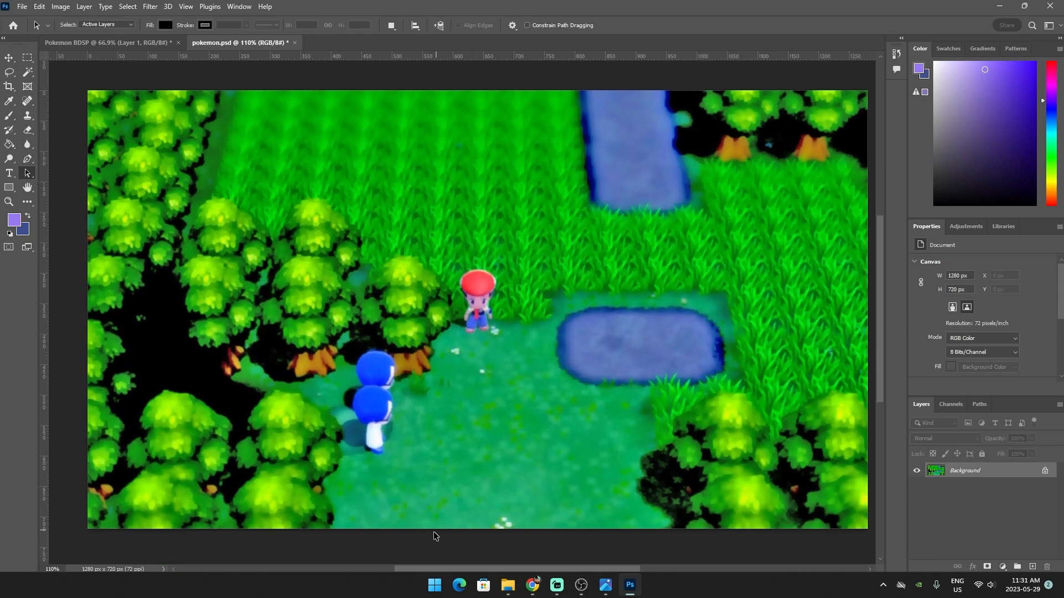
{"action": "left_click_drag", "start_coordinate": [421, 566], "coordinate": [417, 567]}
{"action": "scroll", "coordinate": [474, 506], "scroll_direction": "up", "scroll_amount": 1}
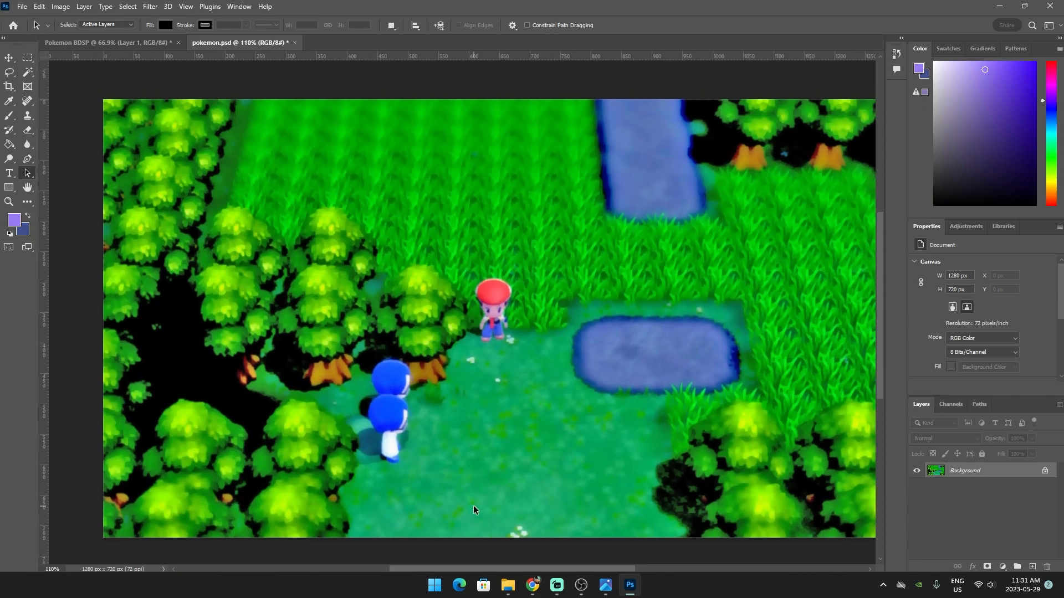
{"action": "scroll", "coordinate": [473, 506], "scroll_direction": "up", "scroll_amount": 1}
{"action": "scroll", "coordinate": [443, 564], "scroll_direction": "right", "scroll_amount": 1}
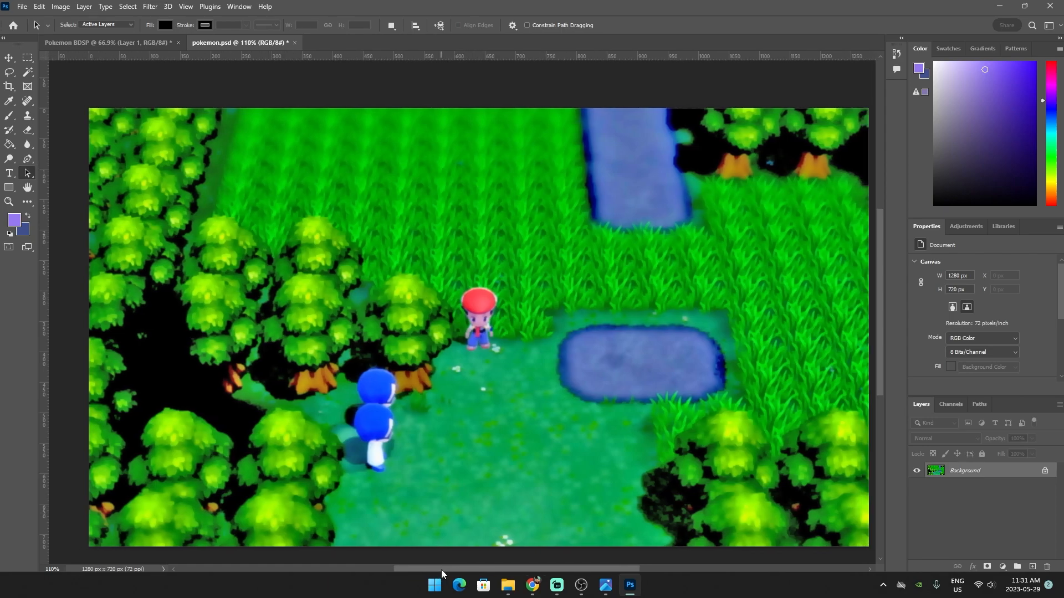
Apply a Surface Blur with radius 5 pixels and threshold 15 levels to the game screenshot, and undo it
{"action": "left_click", "coordinate": [84, 6]}
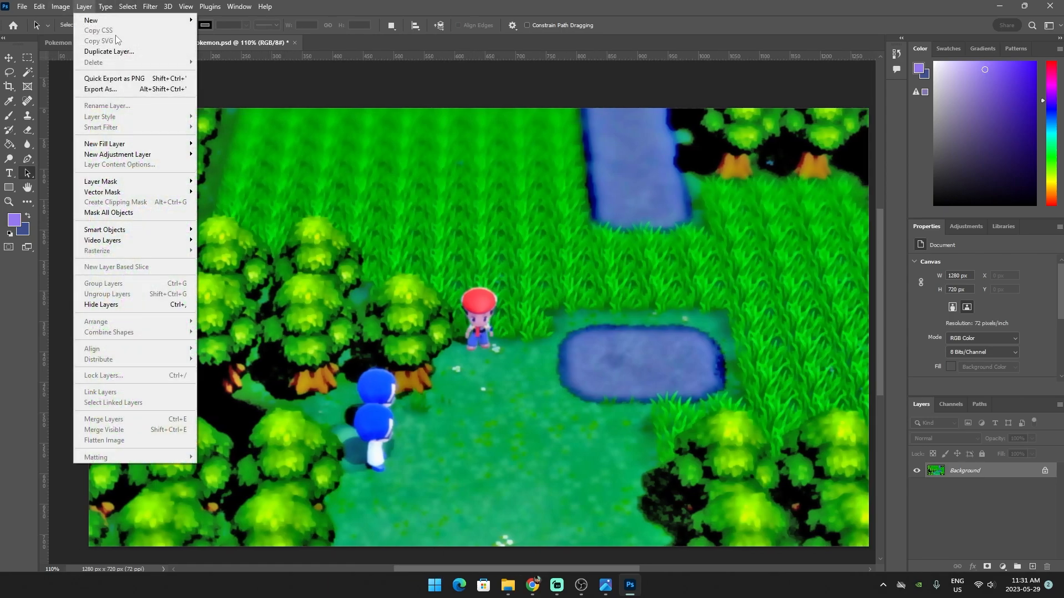
{"action": "mouse_move", "coordinate": [114, 6]}
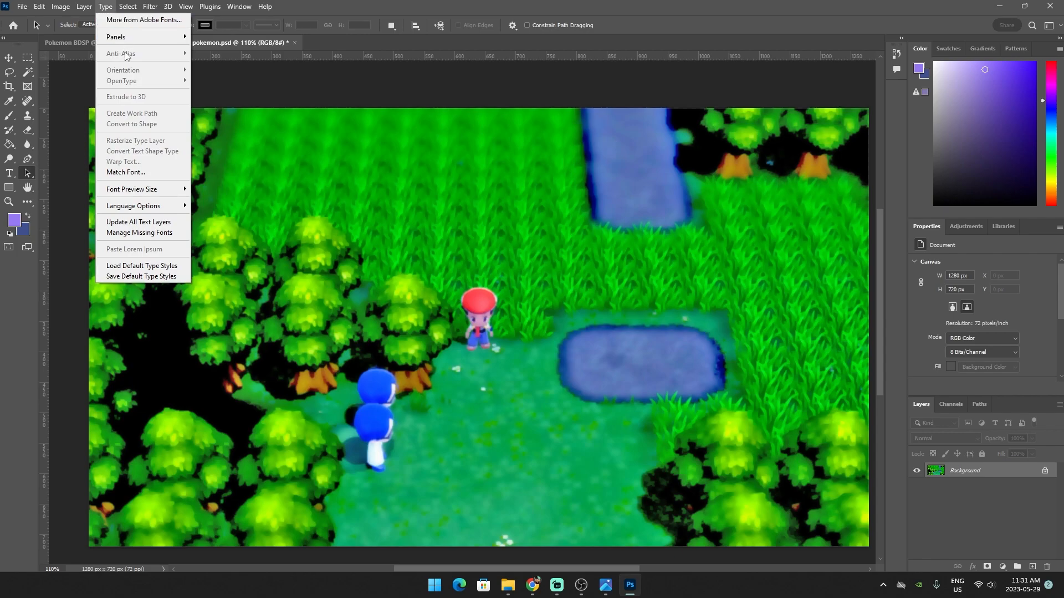
{"action": "mouse_move", "coordinate": [148, 6]}
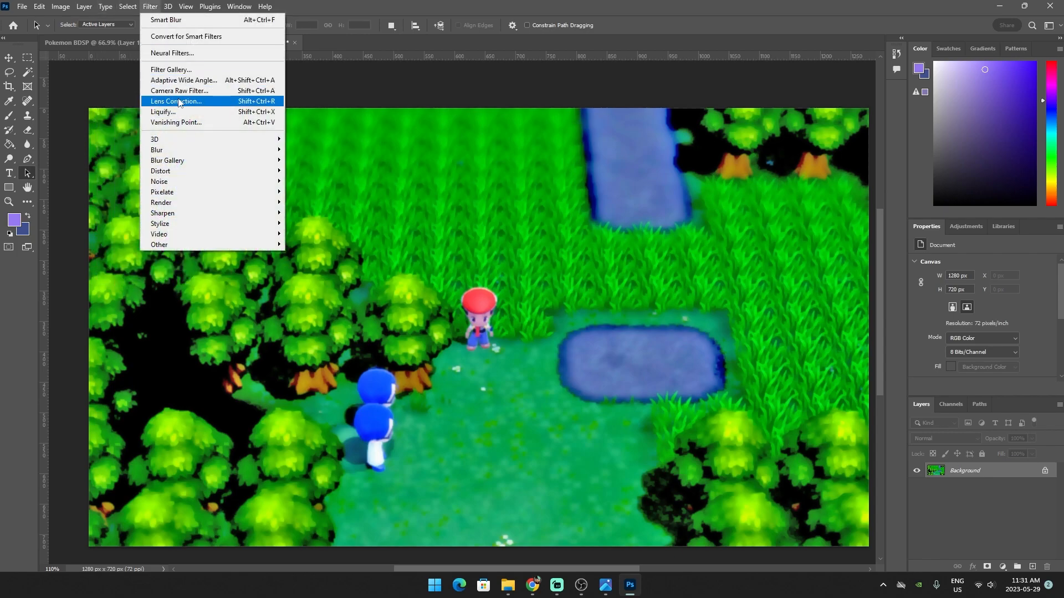
{"action": "mouse_move", "coordinate": [183, 150]}
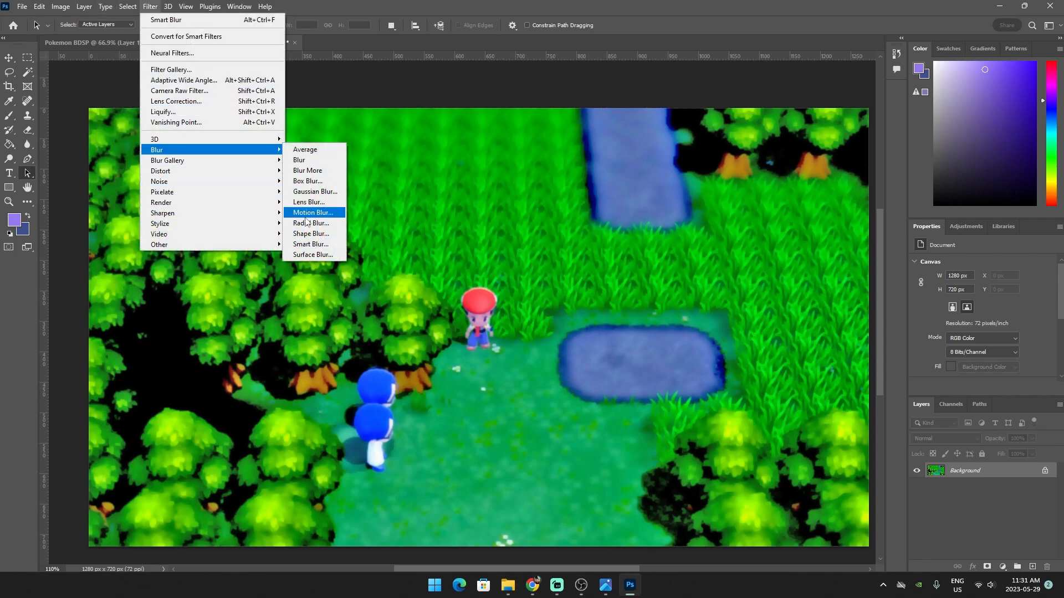
{"action": "left_click", "coordinate": [313, 254]}
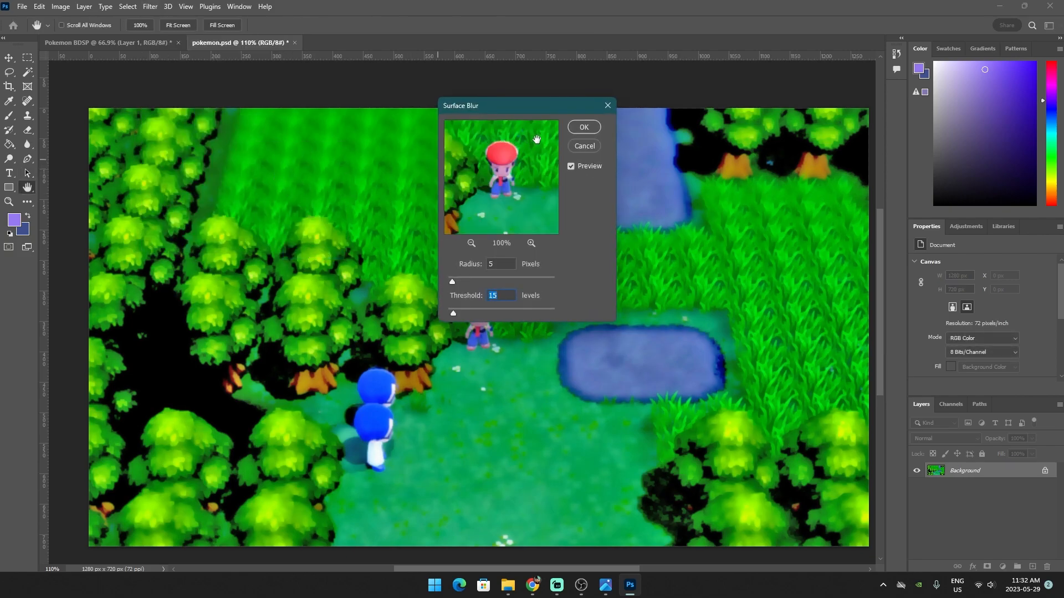
{"action": "left_click", "coordinate": [586, 128]}
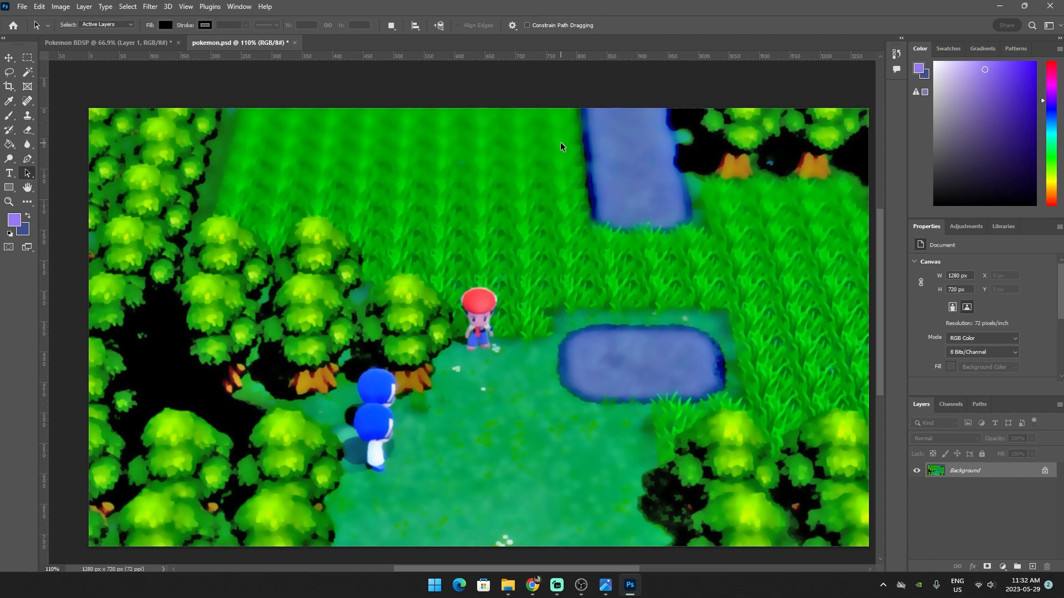
{"action": "left_click", "coordinate": [22, 6]}
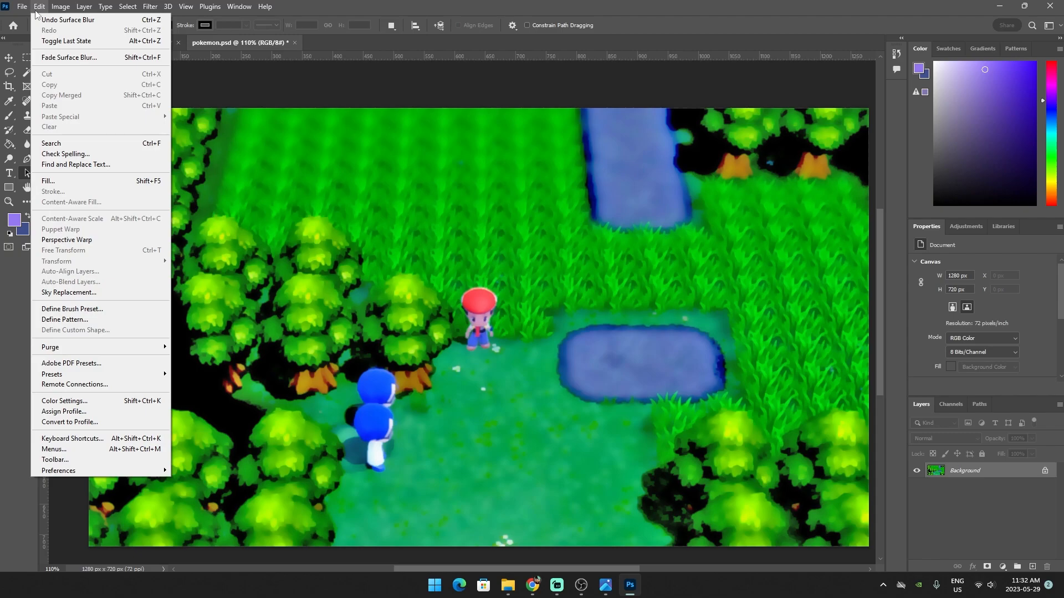
{"action": "left_click", "coordinate": [48, 20]}
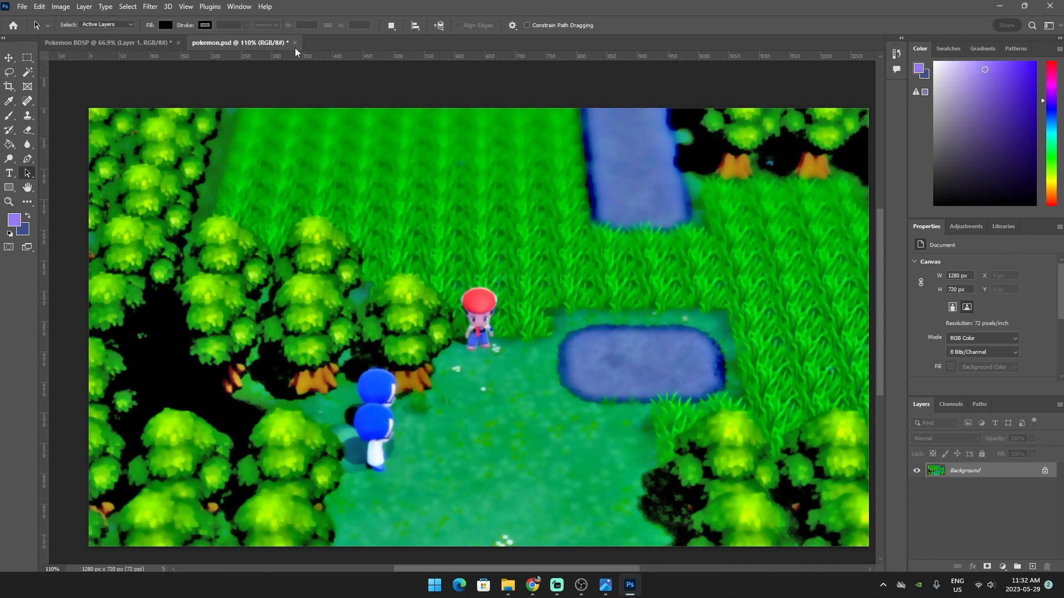
Preview a Box Blur with a radius of 6 pixels on the whole image, and cancel it
{"action": "left_click", "coordinate": [154, 9]}
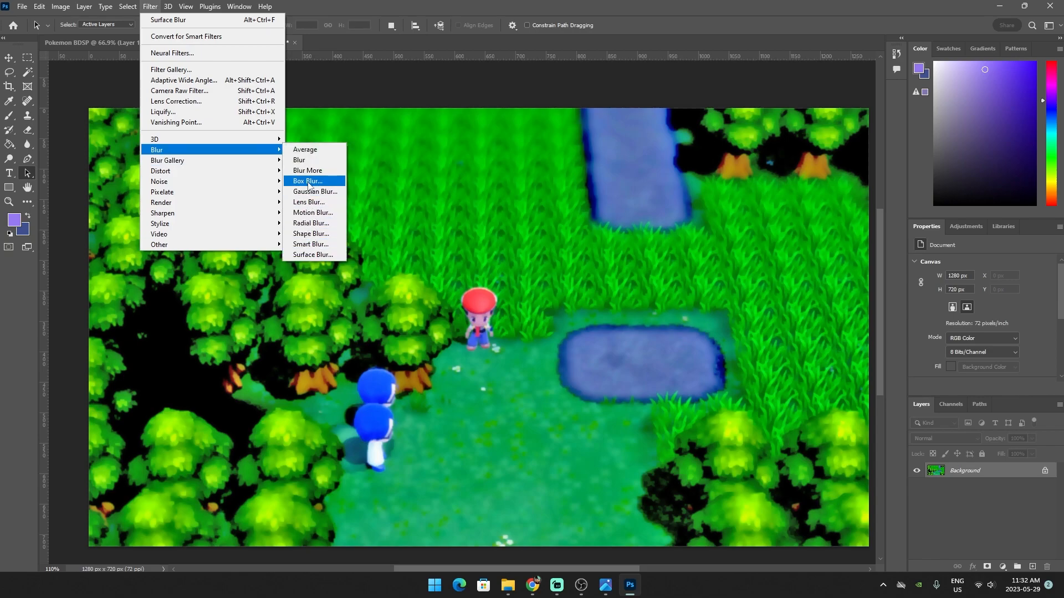
{"action": "left_click", "coordinate": [309, 181]}
{"action": "mouse_move", "coordinate": [454, 289]}
{"action": "left_mouse_down"}
{"action": "mouse_move", "coordinate": [463, 290]}
{"action": "mouse_move", "coordinate": [450, 290]}
{"action": "left_mouse_up"}
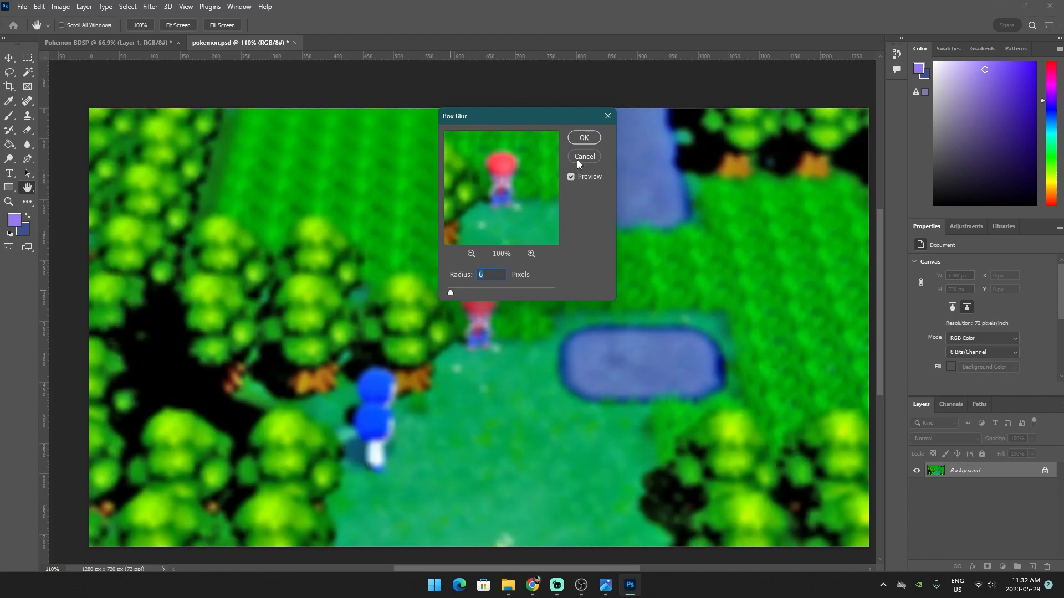
{"action": "left_click_drag", "start_coordinate": [547, 119], "coordinate": [719, 252]}
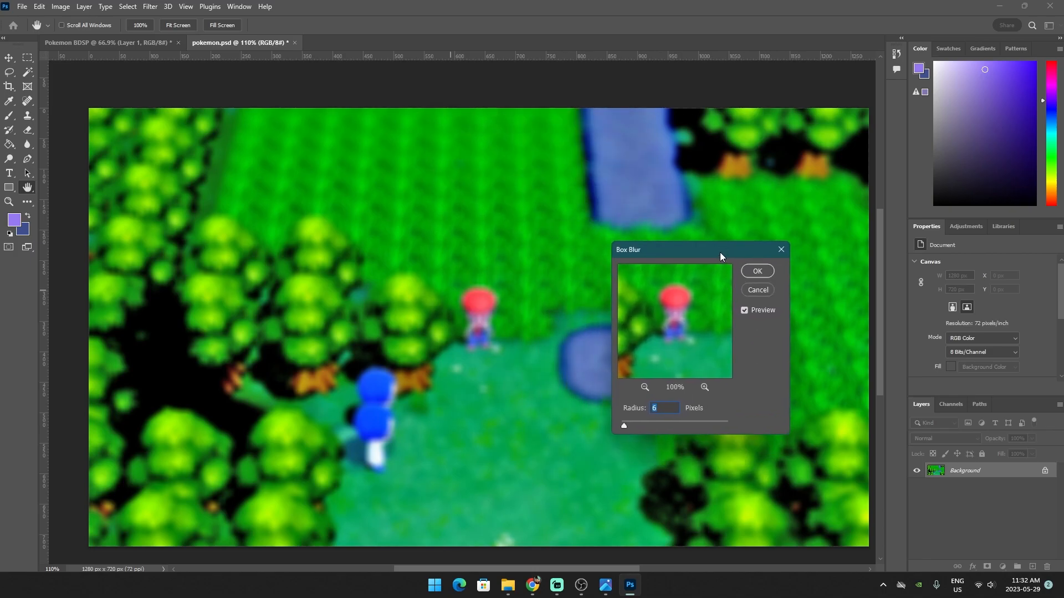
{"action": "left_click", "coordinate": [758, 290]}
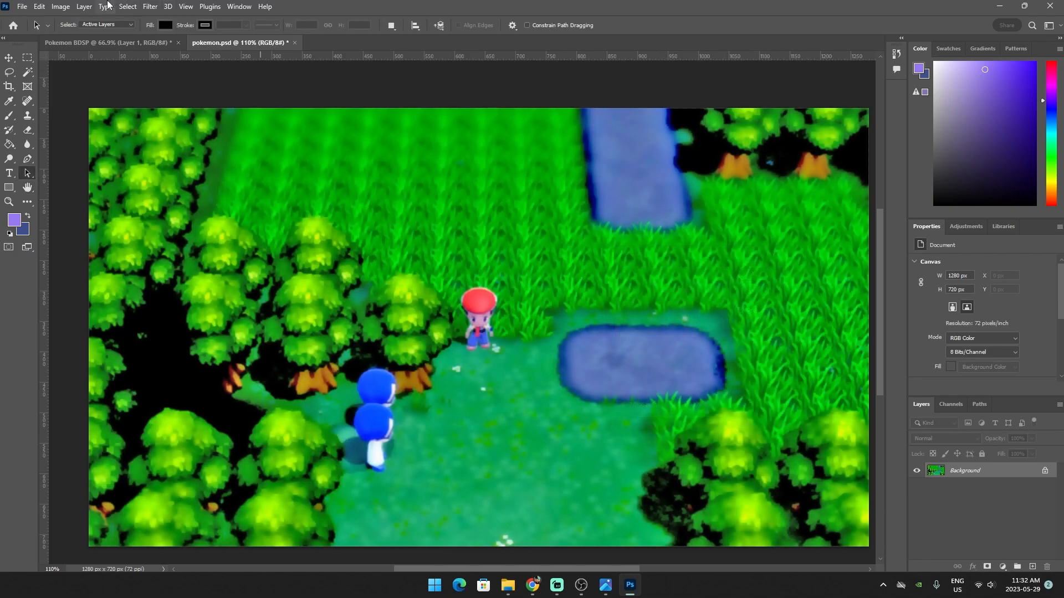
Apply the Blur More filter to the game screenshot, and undo it
{"action": "left_click", "coordinate": [85, 6]}
{"action": "mouse_move", "coordinate": [104, 5]}
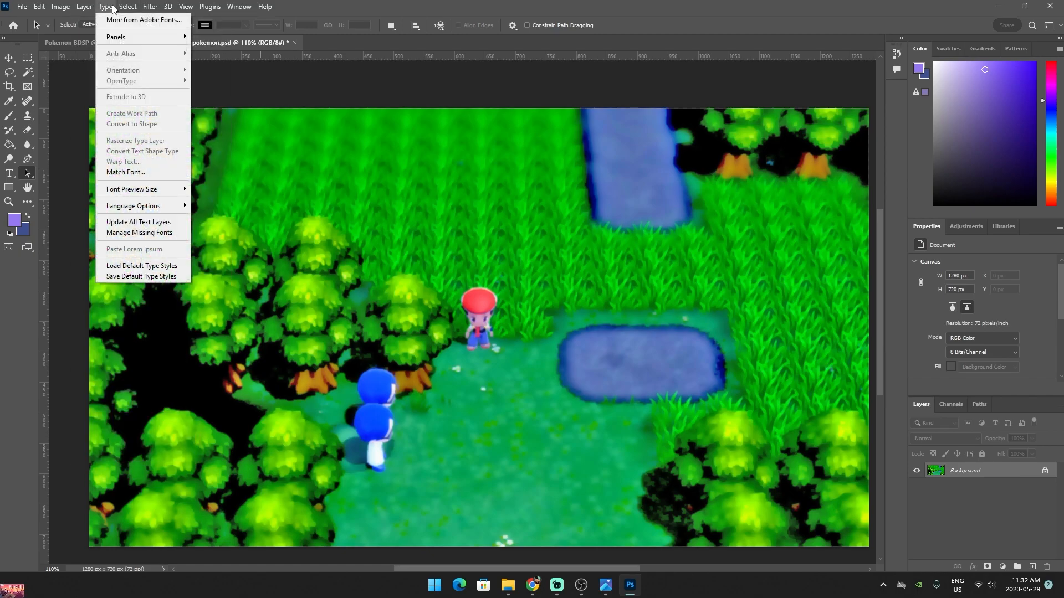
{"action": "mouse_move", "coordinate": [145, 7]}
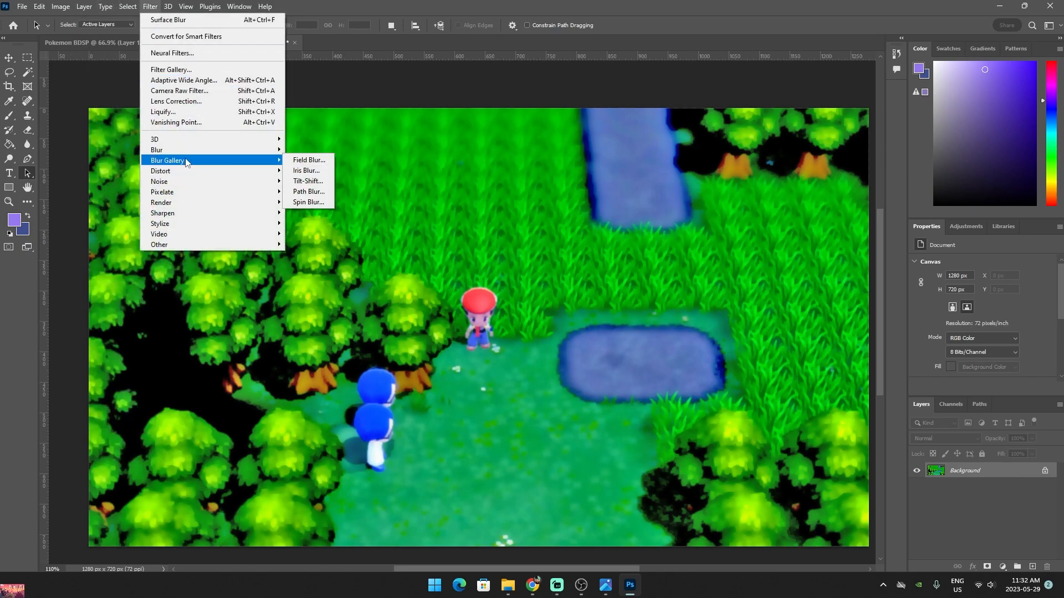
{"action": "mouse_move", "coordinate": [191, 154]}
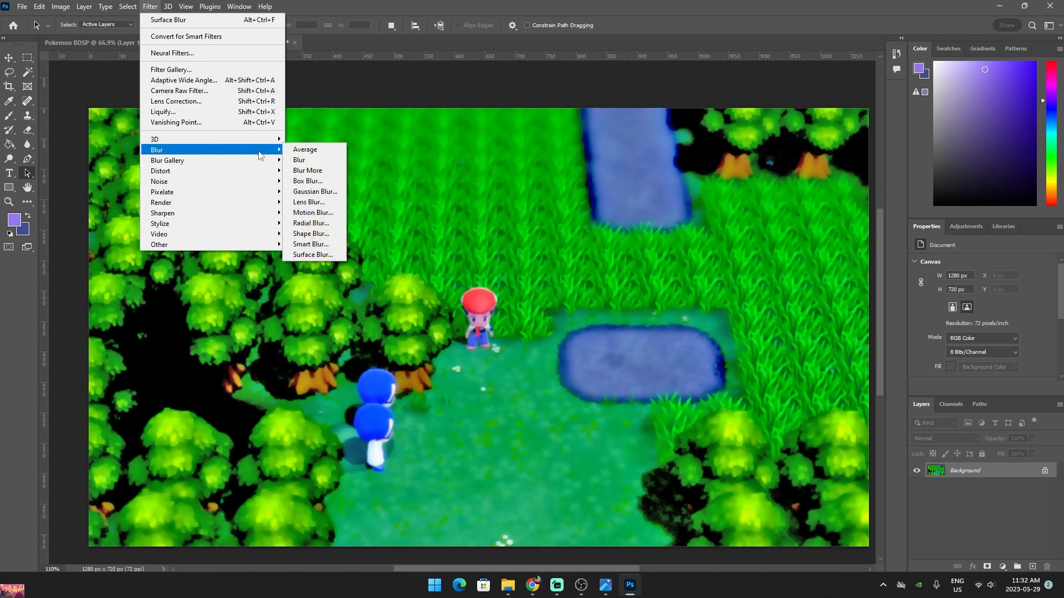
{"action": "left_click", "coordinate": [312, 171]}
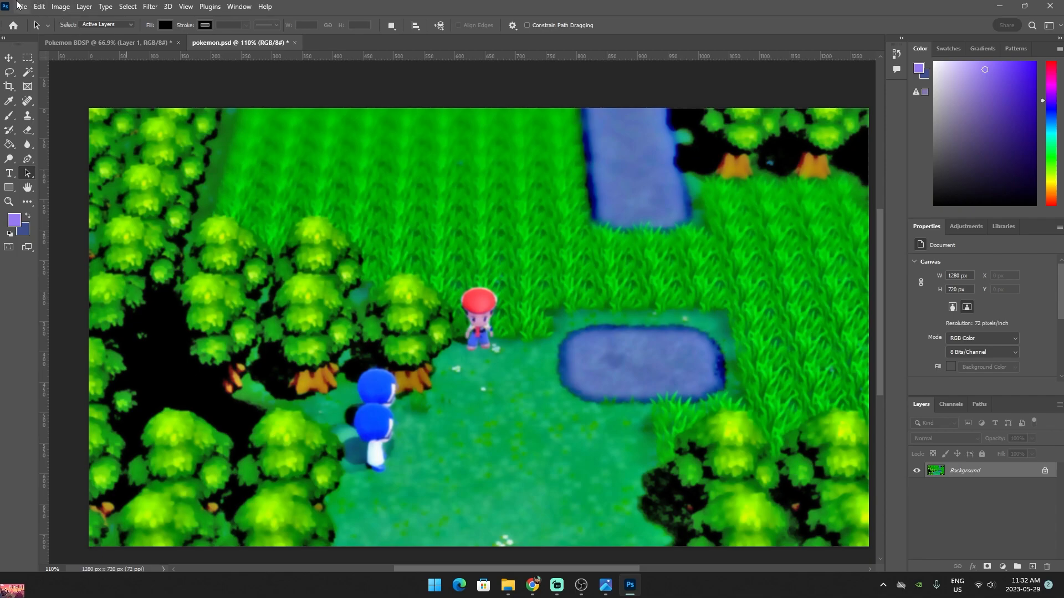
{"action": "left_click", "coordinate": [26, 6]}
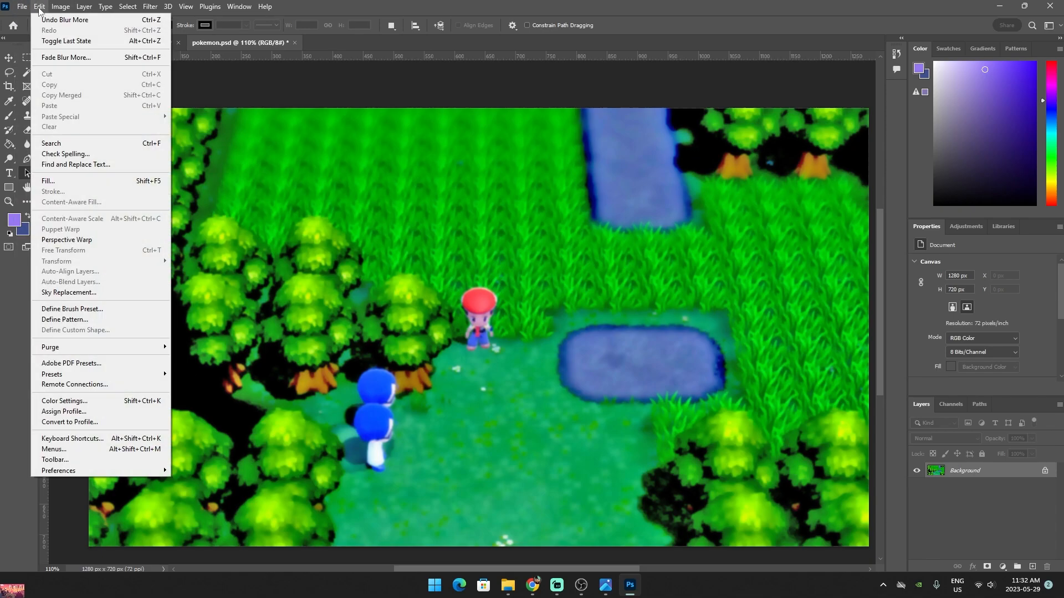
{"action": "left_click", "coordinate": [42, 20]}
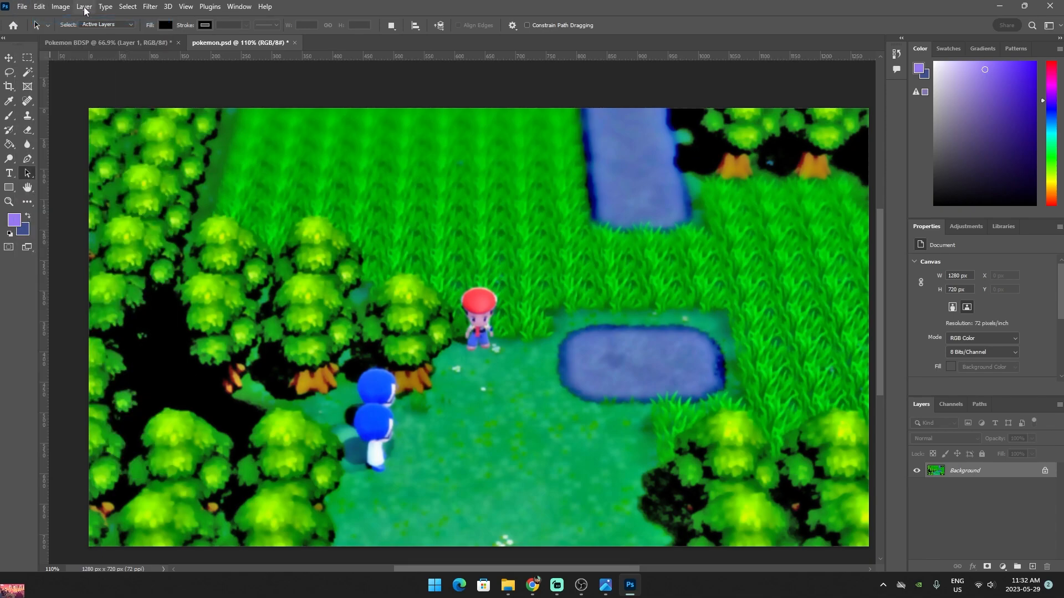
Apply the basic Blur filter to the game screenshot, and undo it
{"action": "left_click", "coordinate": [62, 7]}
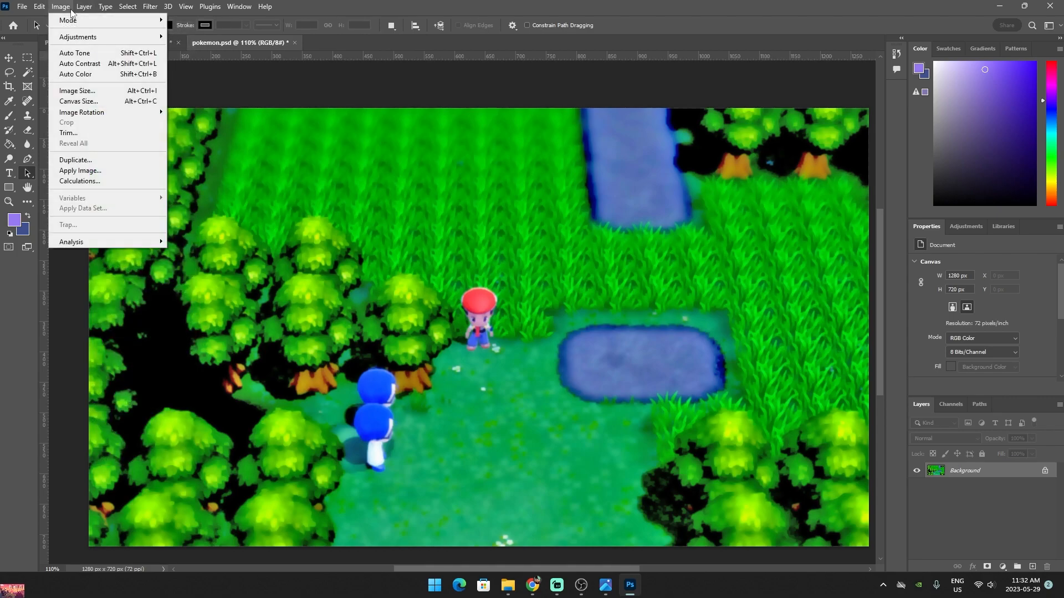
{"action": "mouse_move", "coordinate": [159, 9]}
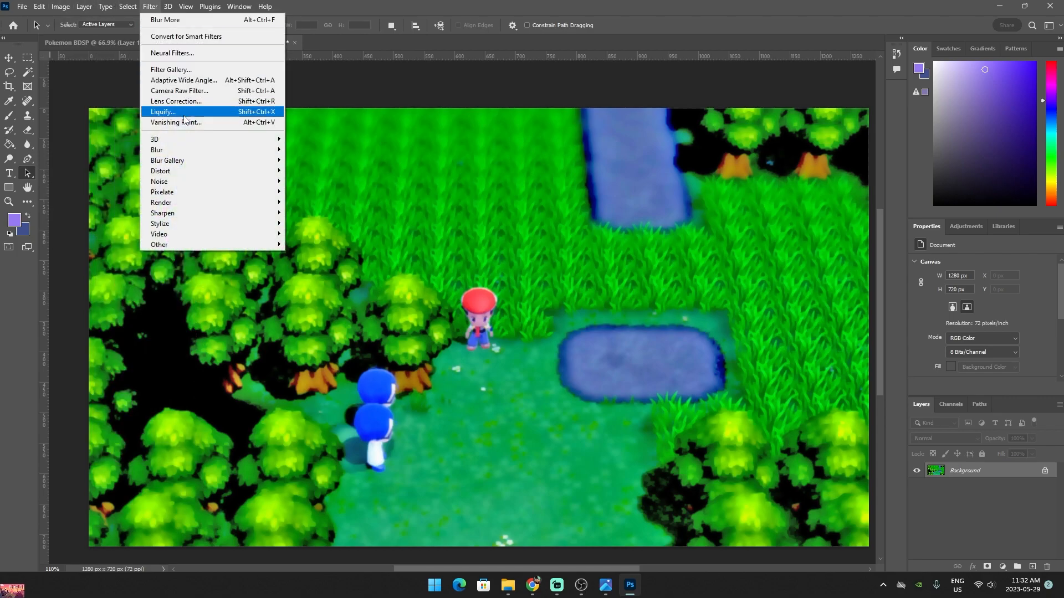
{"action": "mouse_move", "coordinate": [188, 151]}
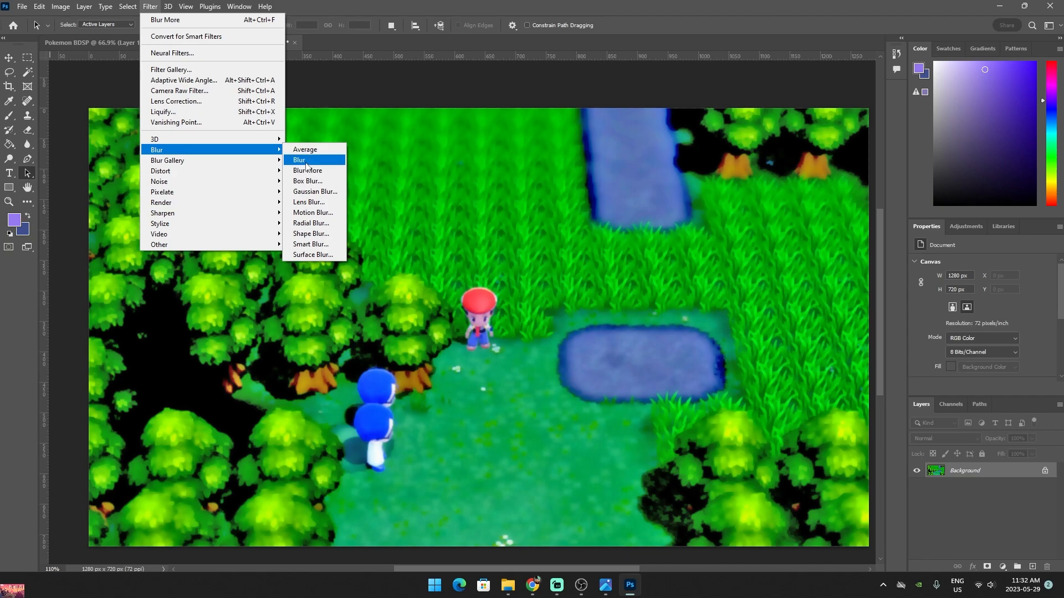
{"action": "left_click", "coordinate": [306, 161]}
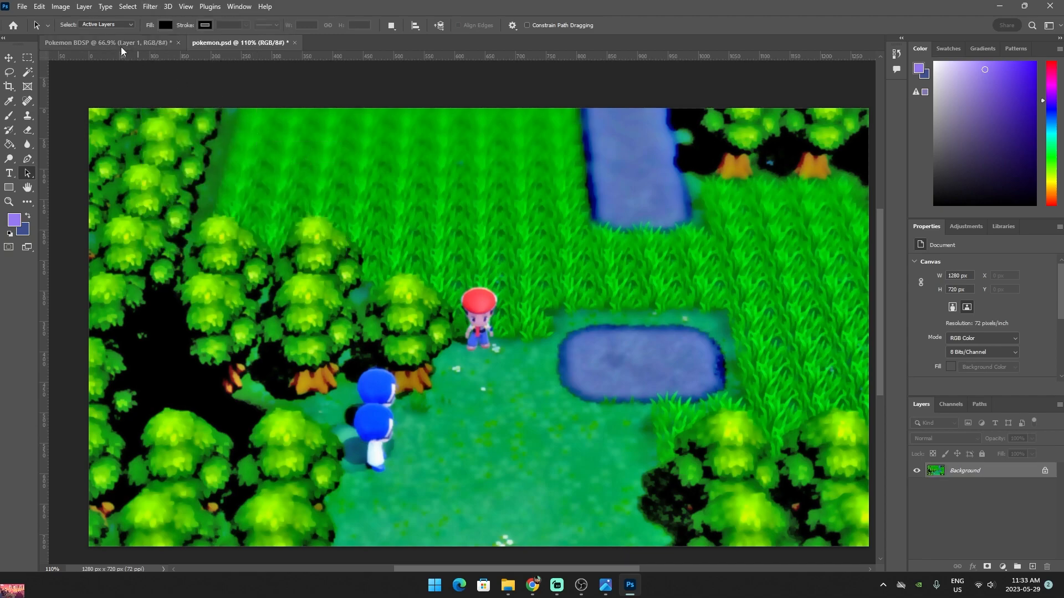
{"action": "left_click", "coordinate": [22, 6]}
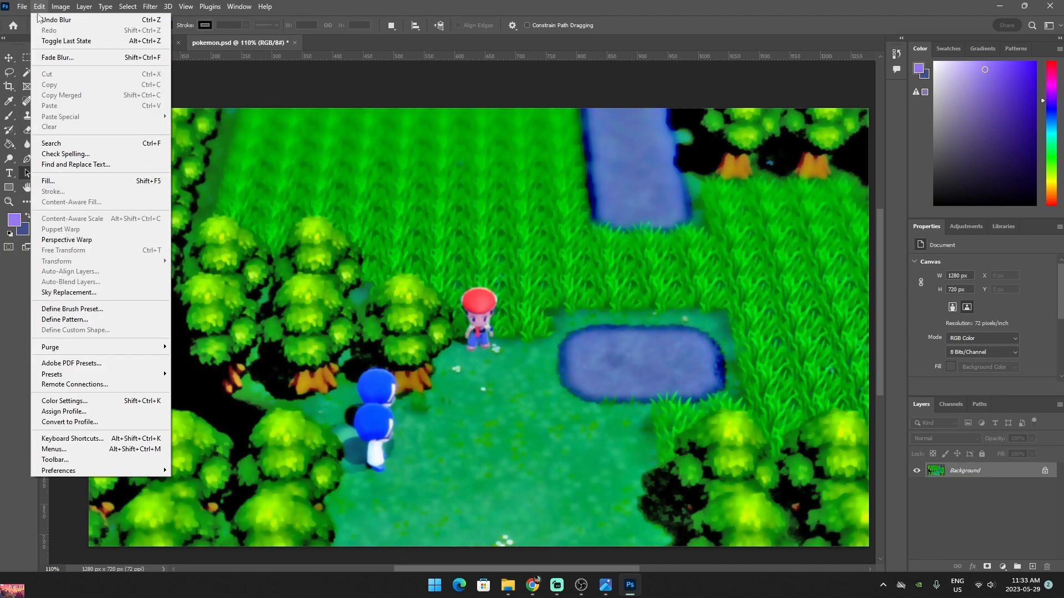
{"action": "left_click", "coordinate": [53, 21]}
Apply the Average blur filter to fill the image with its average colour, and undo it
{"action": "left_click", "coordinate": [128, 6]}
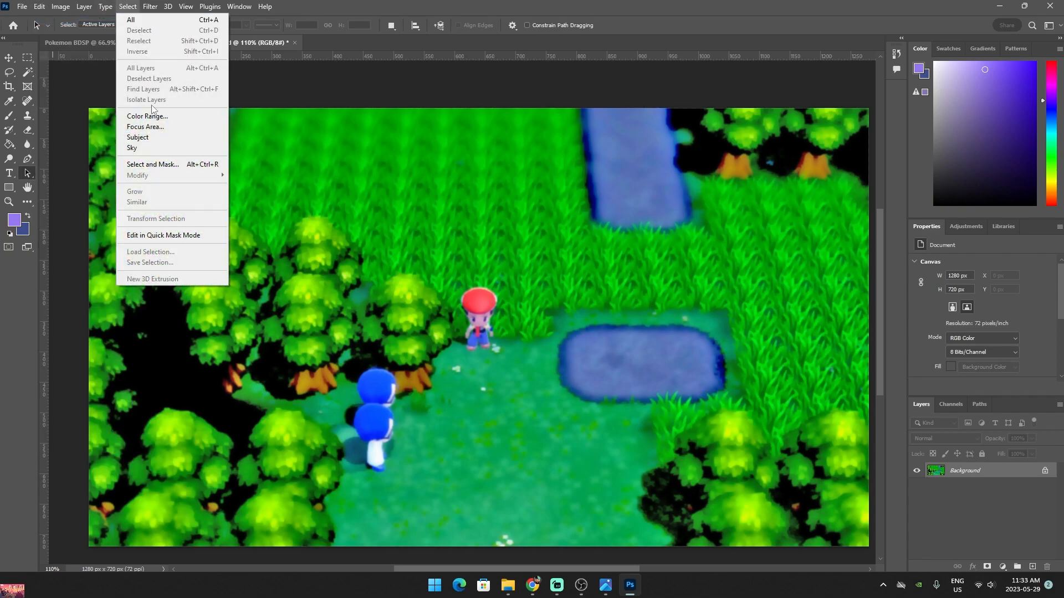
{"action": "mouse_move", "coordinate": [150, 6]}
{"action": "mouse_move", "coordinate": [180, 151]}
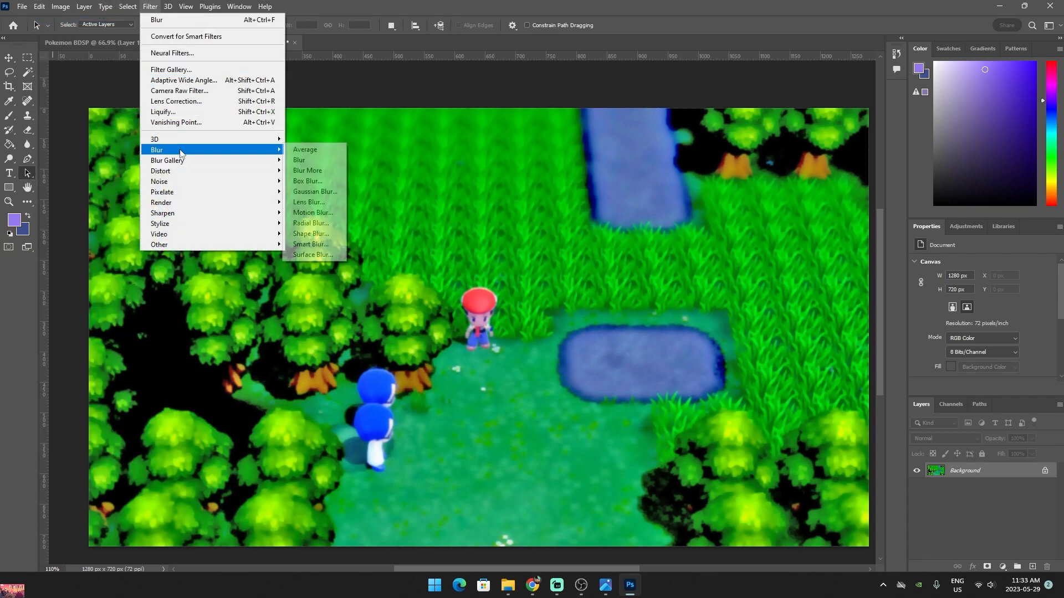
{"action": "left_click", "coordinate": [294, 148]}
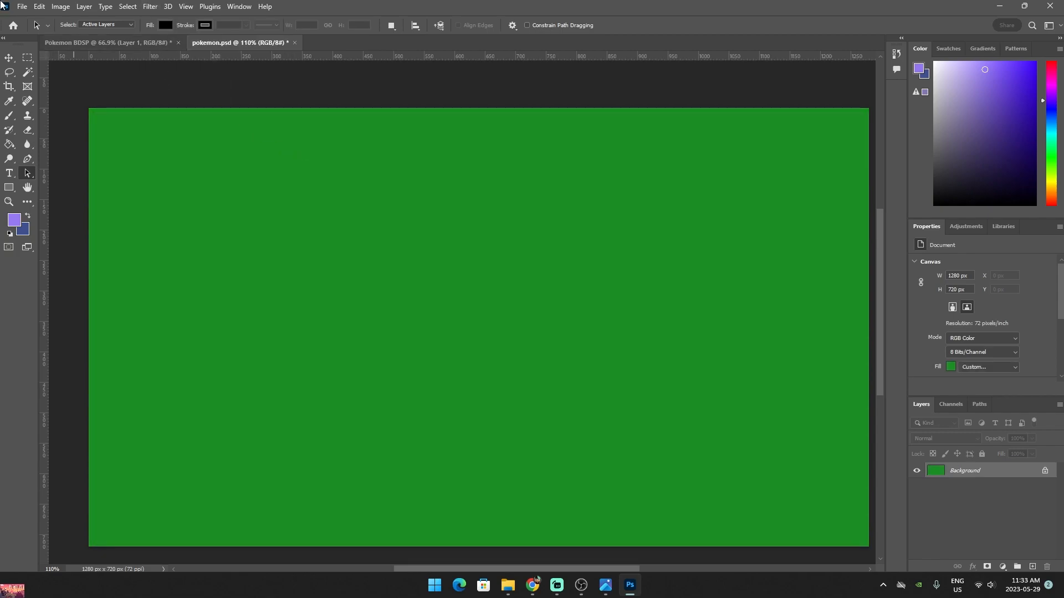
{"action": "left_click", "coordinate": [22, 6]}
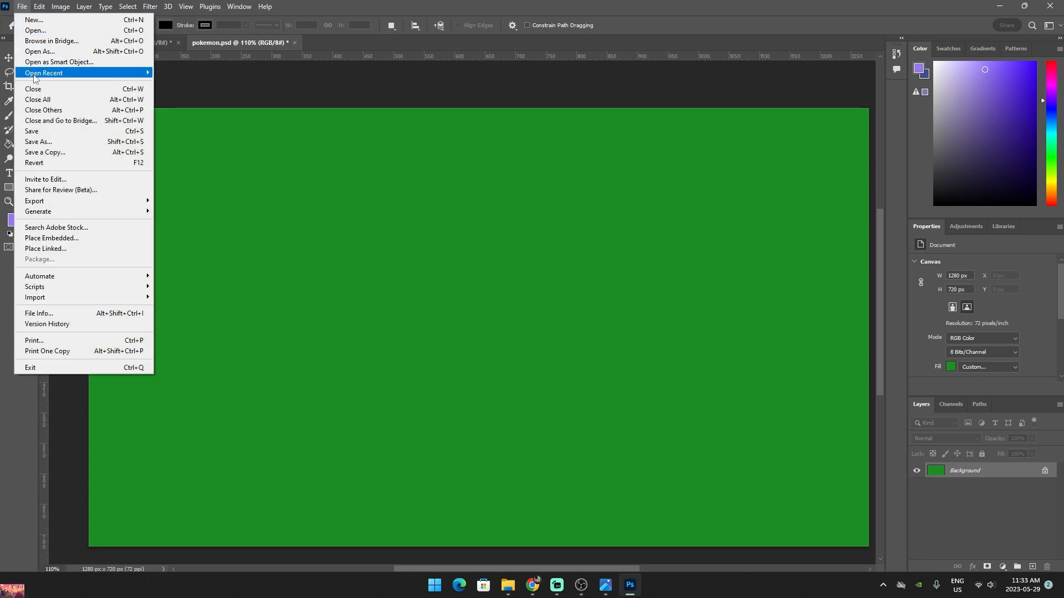
{"action": "left_click", "coordinate": [46, 20]}
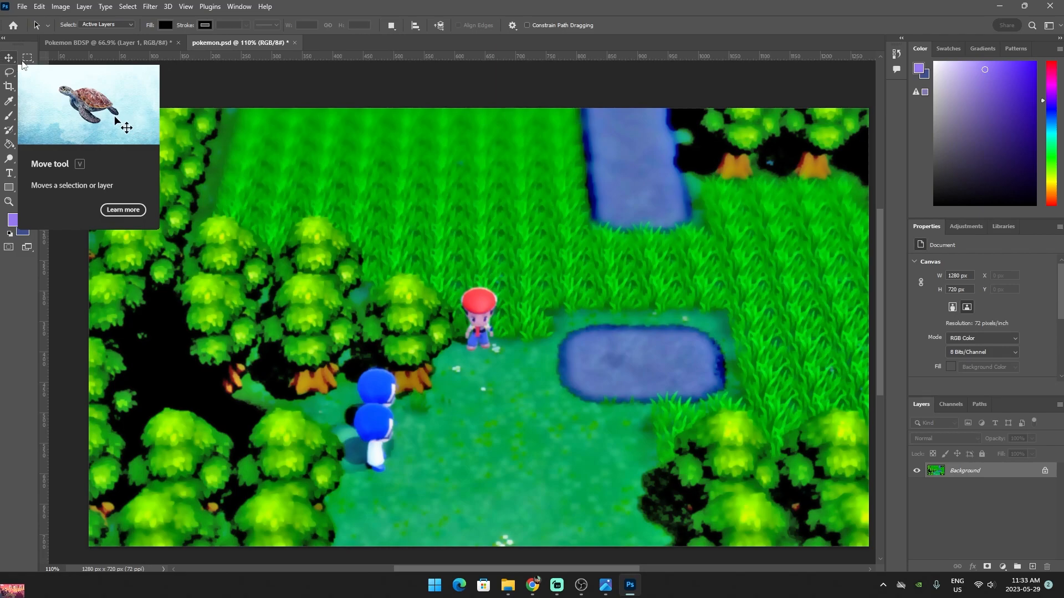
{"action": "left_click", "coordinate": [106, 6]}
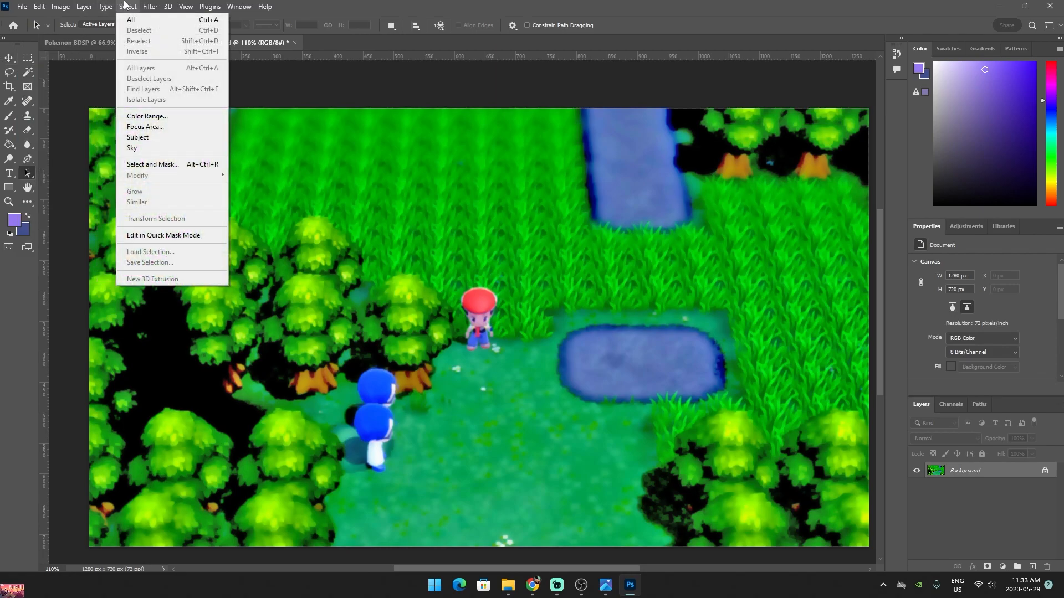
{"action": "mouse_move", "coordinate": [150, 7]}
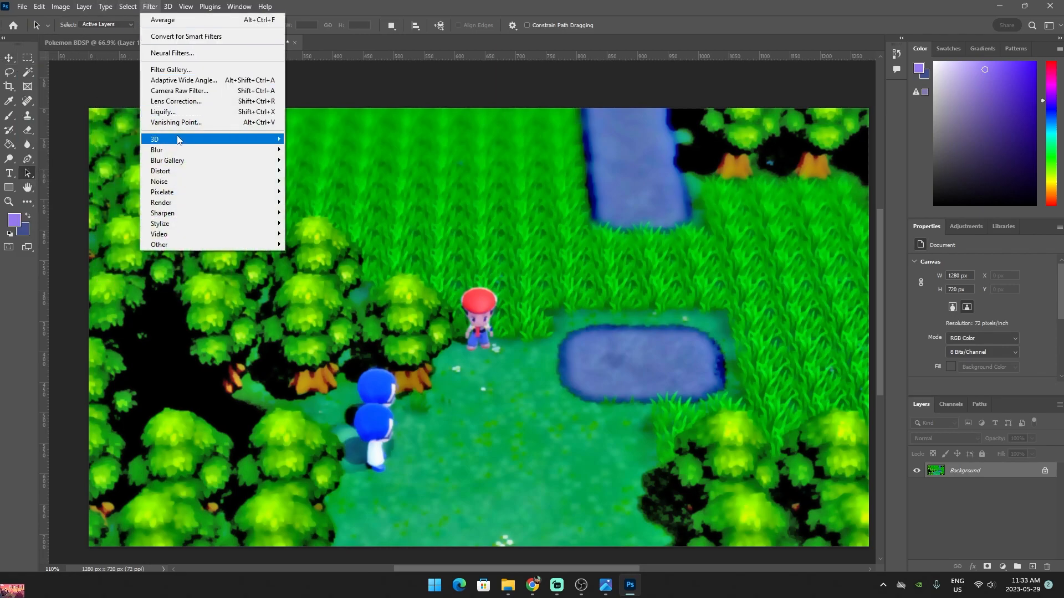
{"action": "mouse_move", "coordinate": [180, 151]}
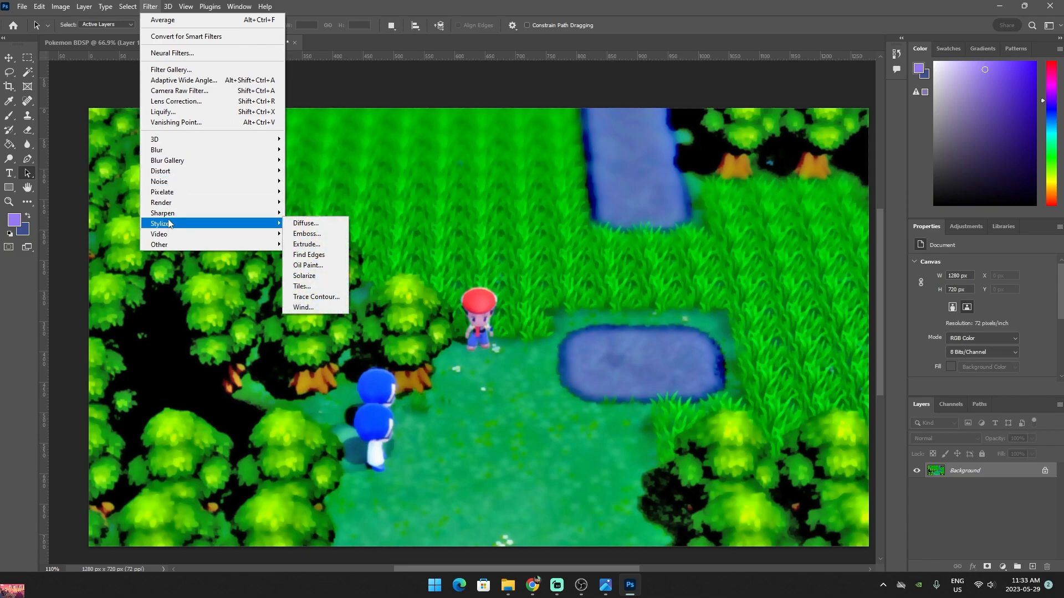
{"action": "mouse_move", "coordinate": [170, 217]}
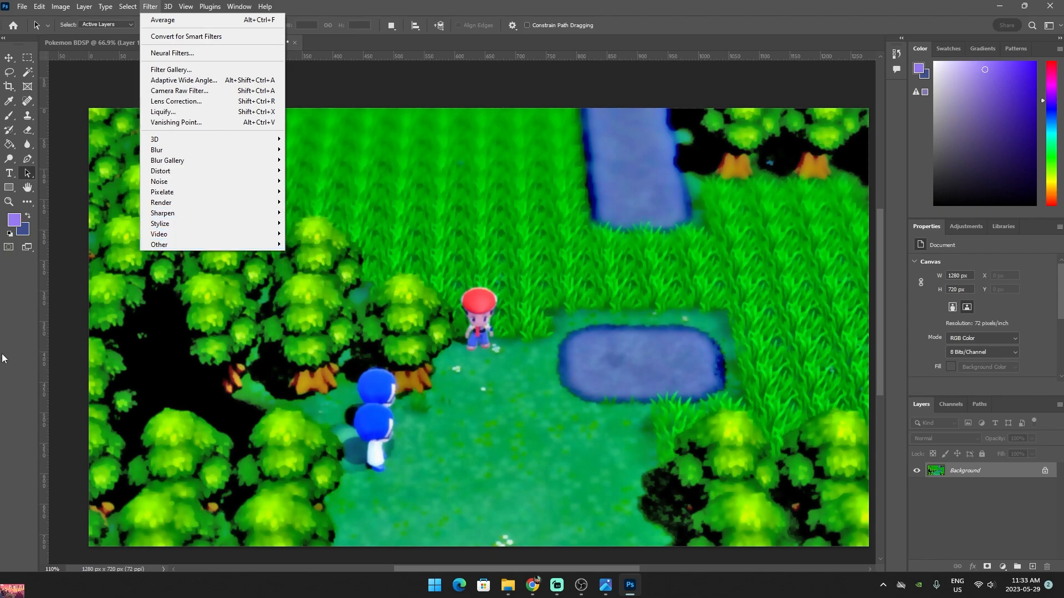
{"action": "key", "text": "Escape"}
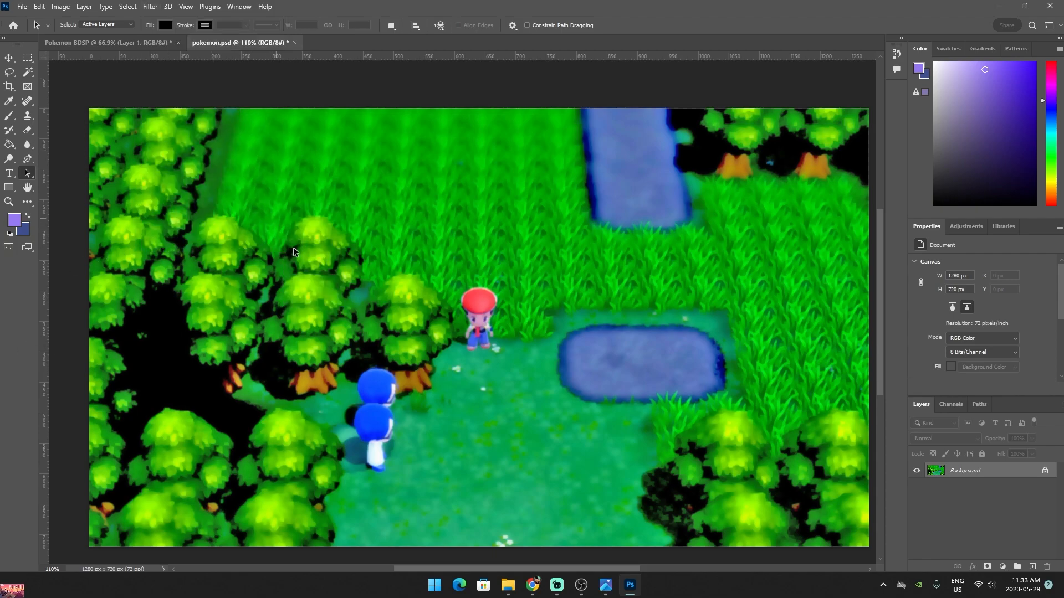
{"action": "left_click_drag", "start_coordinate": [429, 570], "coordinate": [425, 573]}
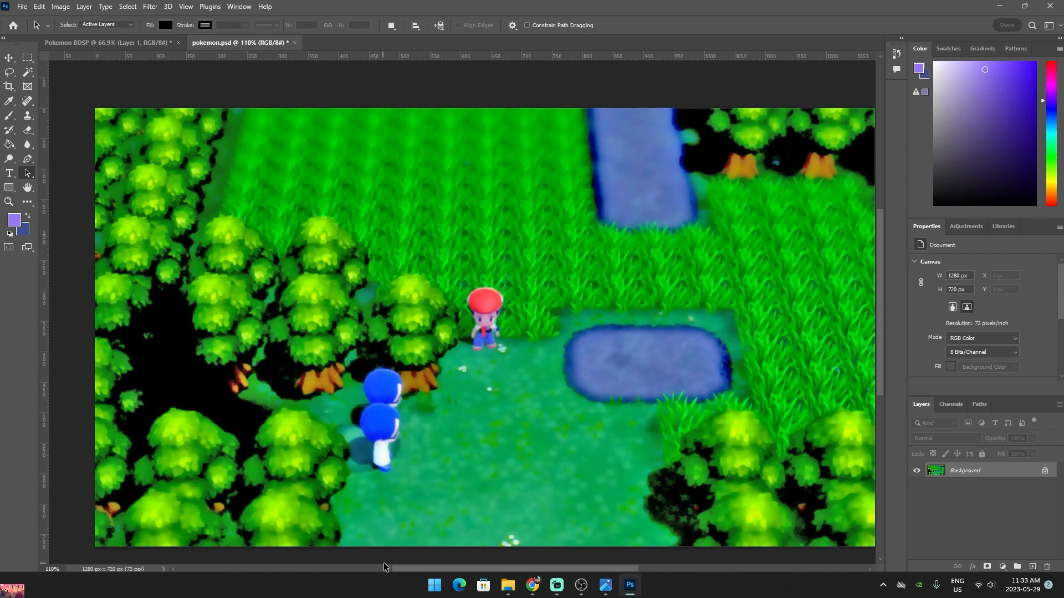
{"action": "left_click_drag", "start_coordinate": [392, 565], "coordinate": [398, 564]}
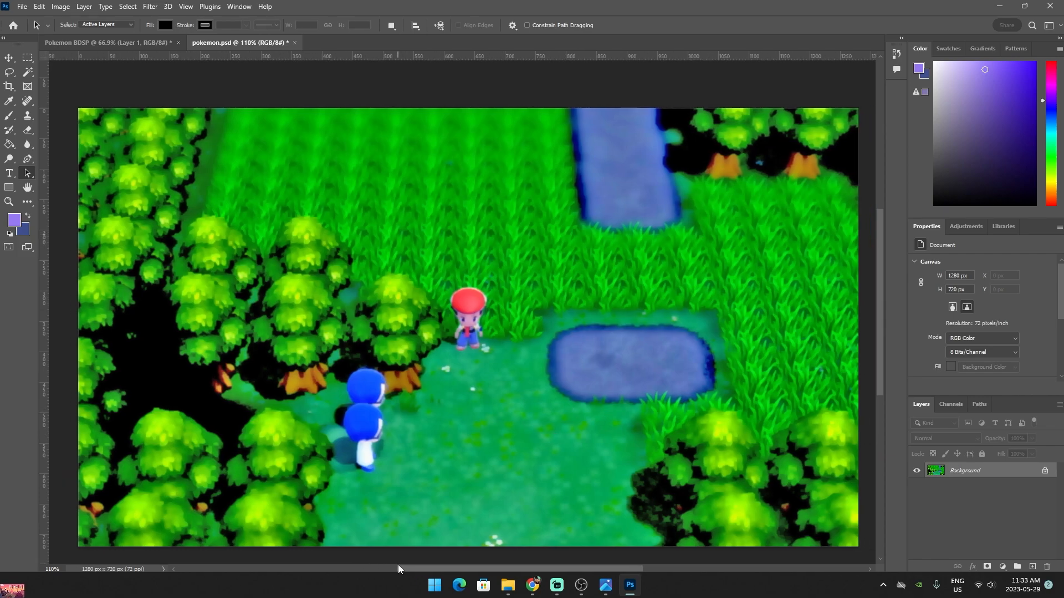
Compare the edited game screenshot with the original IMG_9435.png in the image viewer, and close the viewer
{"action": "scroll", "coordinate": [428, 457], "scroll_direction": "down", "scroll_amount": 1}
{"action": "scroll", "coordinate": [429, 459], "scroll_direction": "up", "scroll_amount": 1}
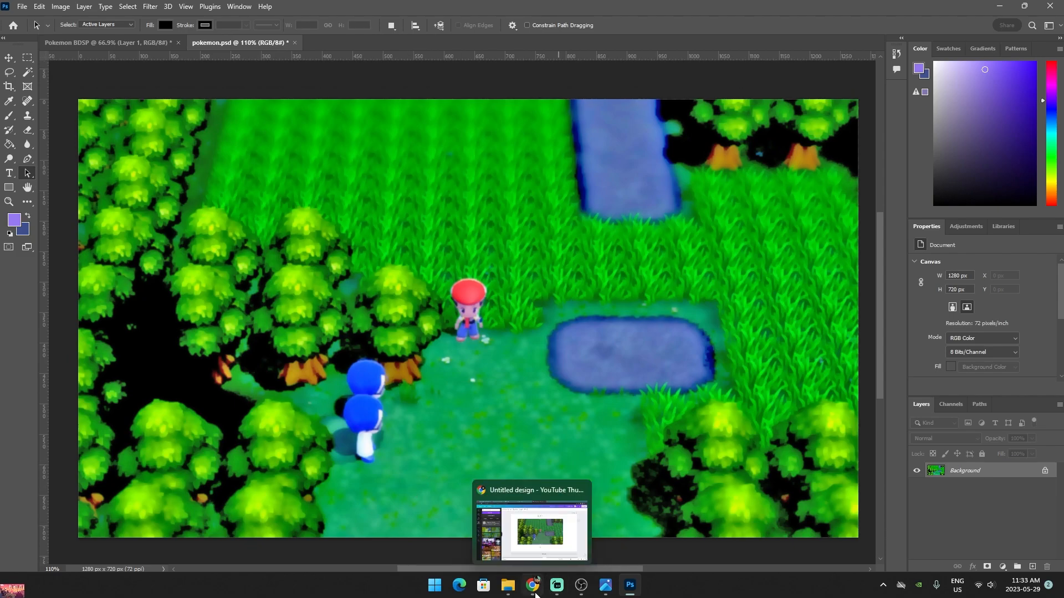
{"action": "left_click", "coordinate": [533, 585]}
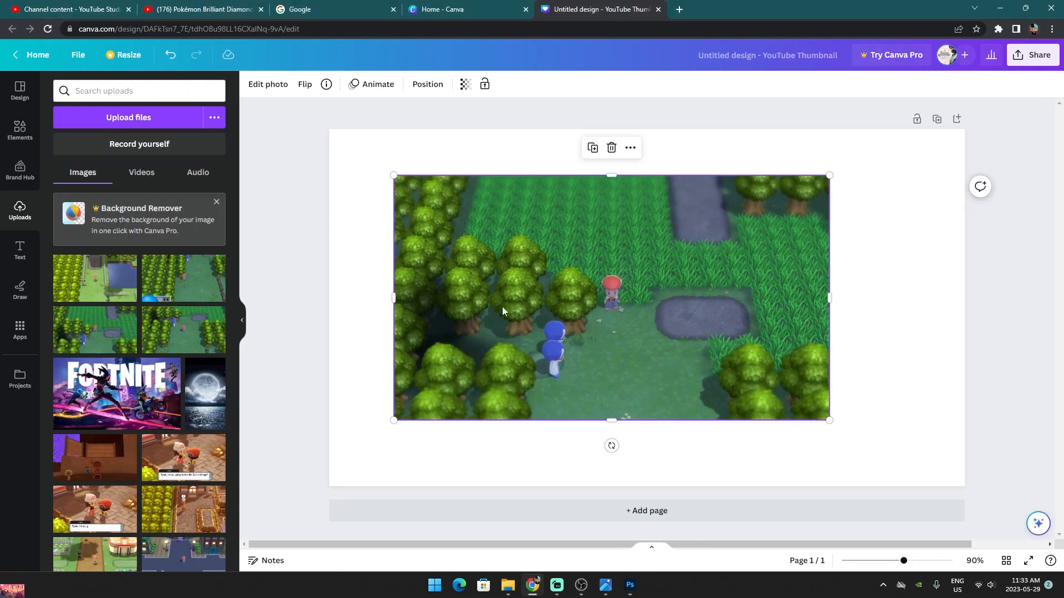
{"action": "left_click", "coordinate": [1026, 8]}
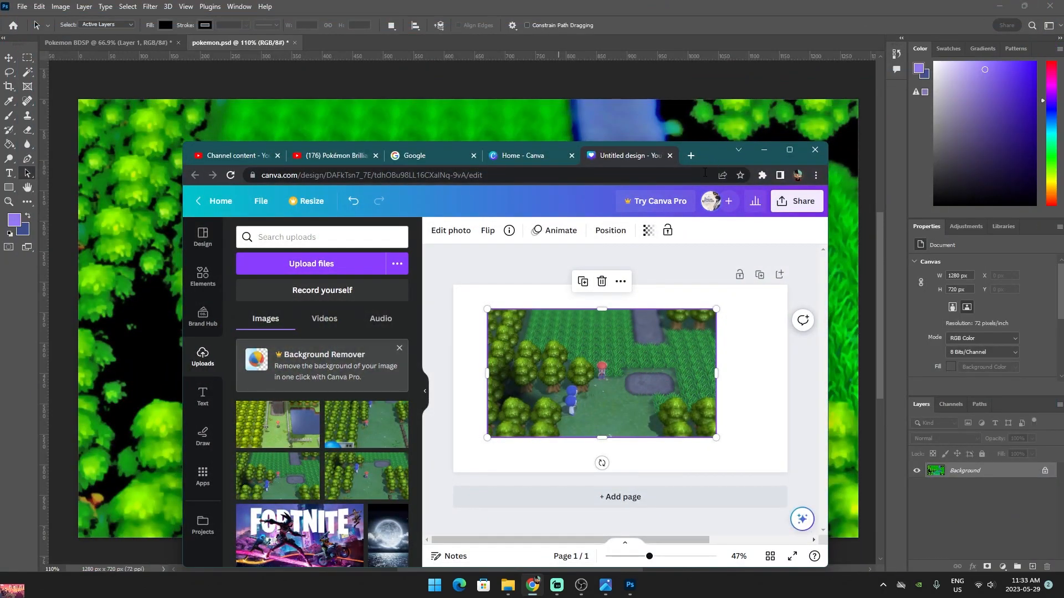
{"action": "left_click", "coordinate": [763, 150]}
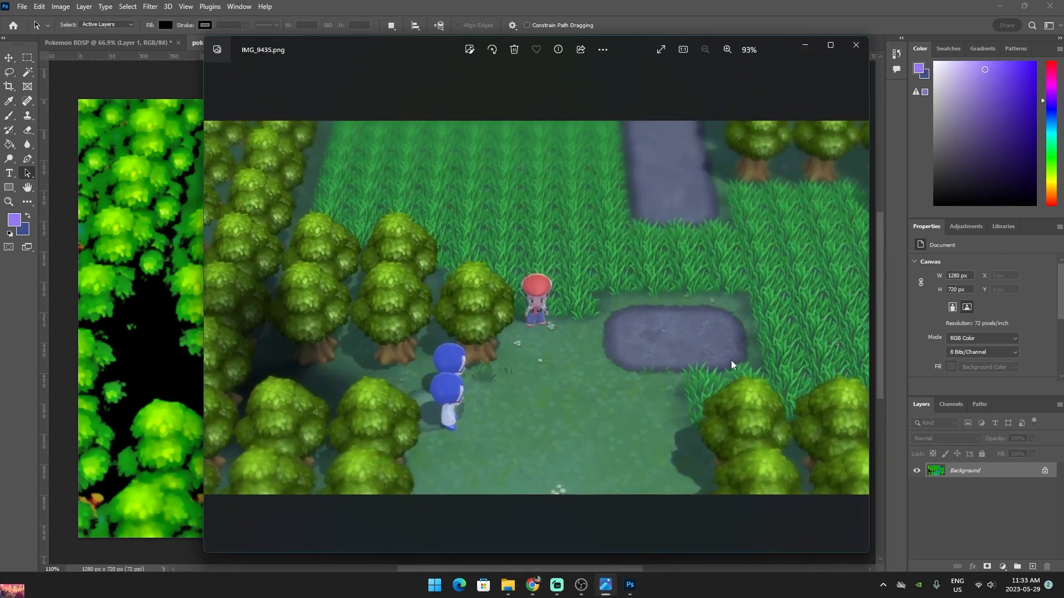
{"action": "left_click", "coordinate": [830, 45]}
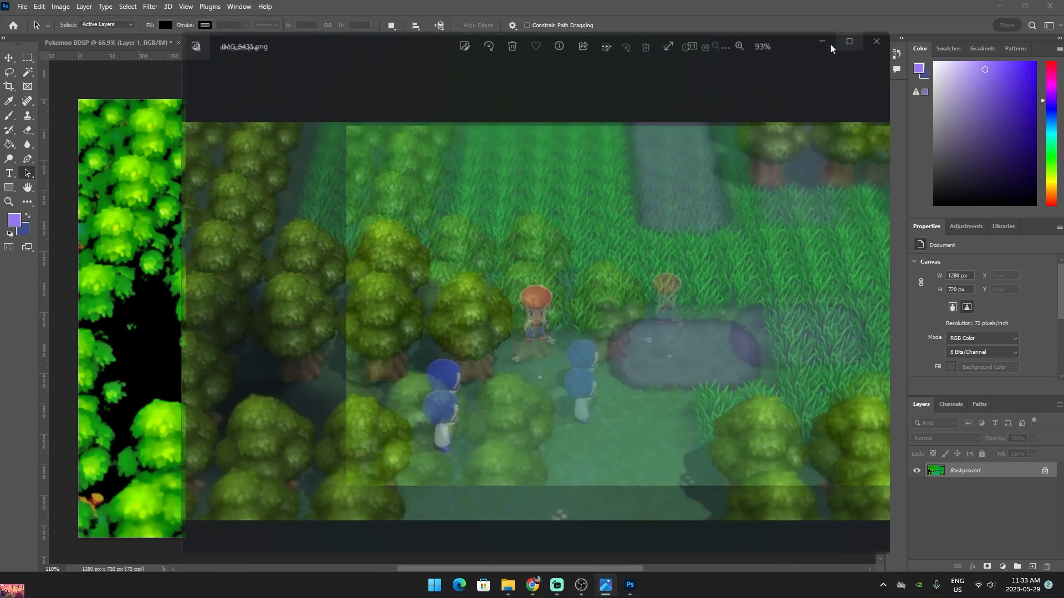
{"action": "left_click", "coordinate": [1025, 9]}
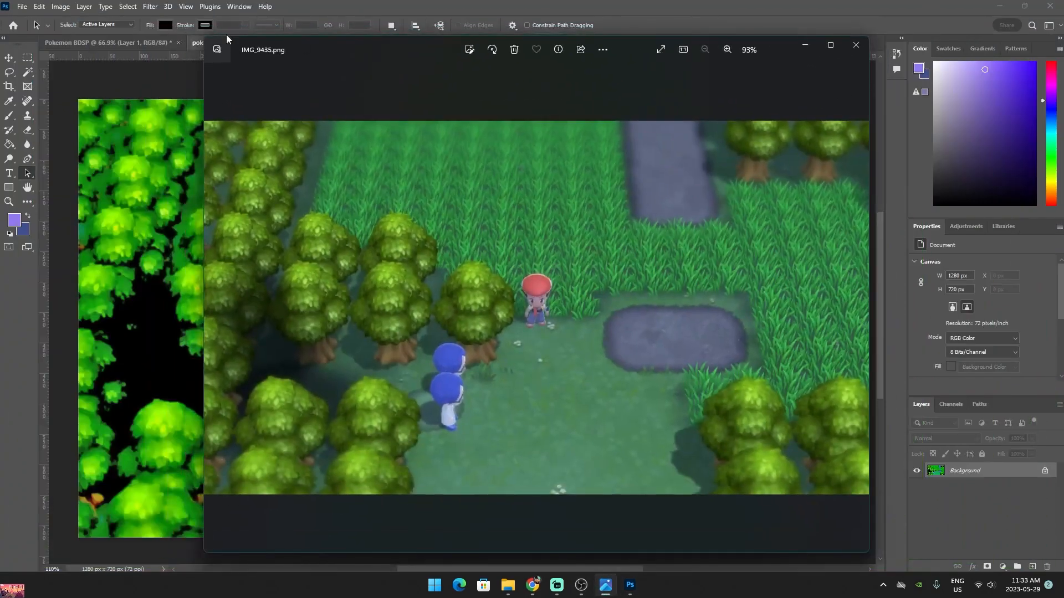
{"action": "left_click_drag", "start_coordinate": [206, 39], "coordinate": [819, 63]}
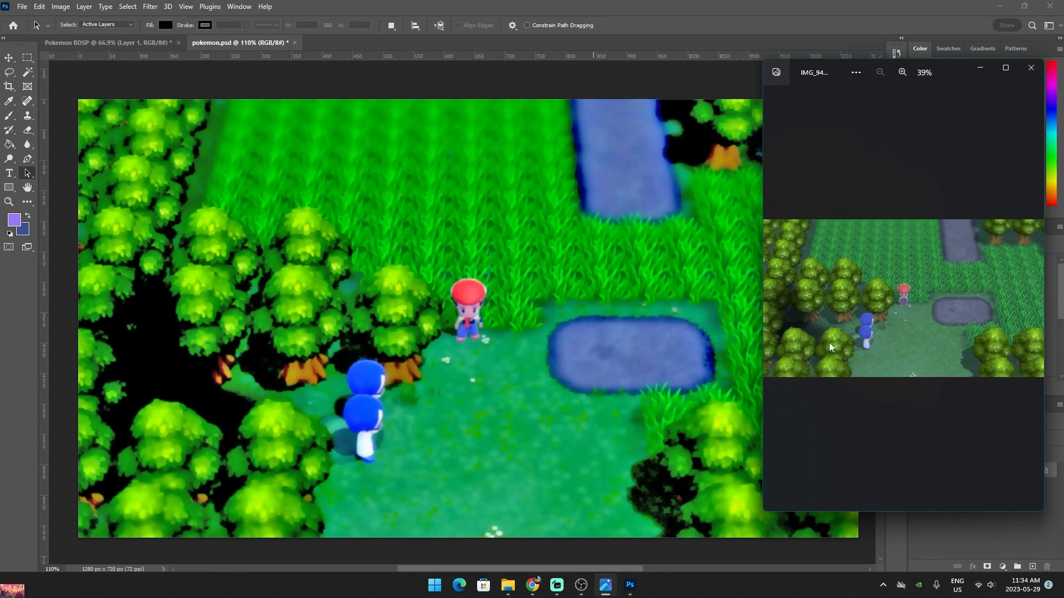
{"action": "left_click", "coordinate": [1031, 68]}
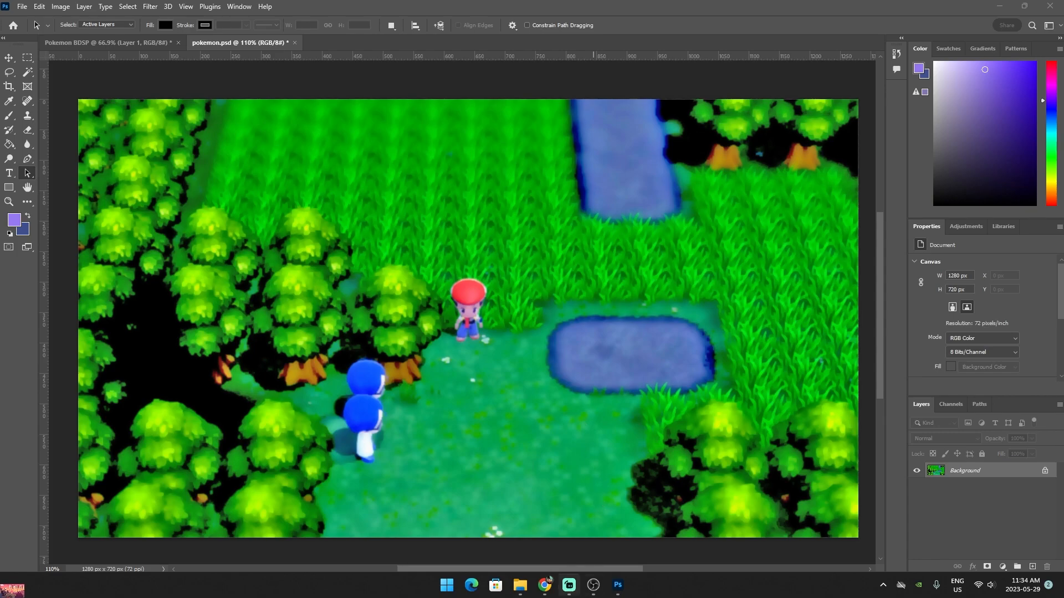
Switch to Chrome and search Google for "pokemon brillent diamond logo" in a new tab
{"action": "left_click", "coordinate": [544, 585]}
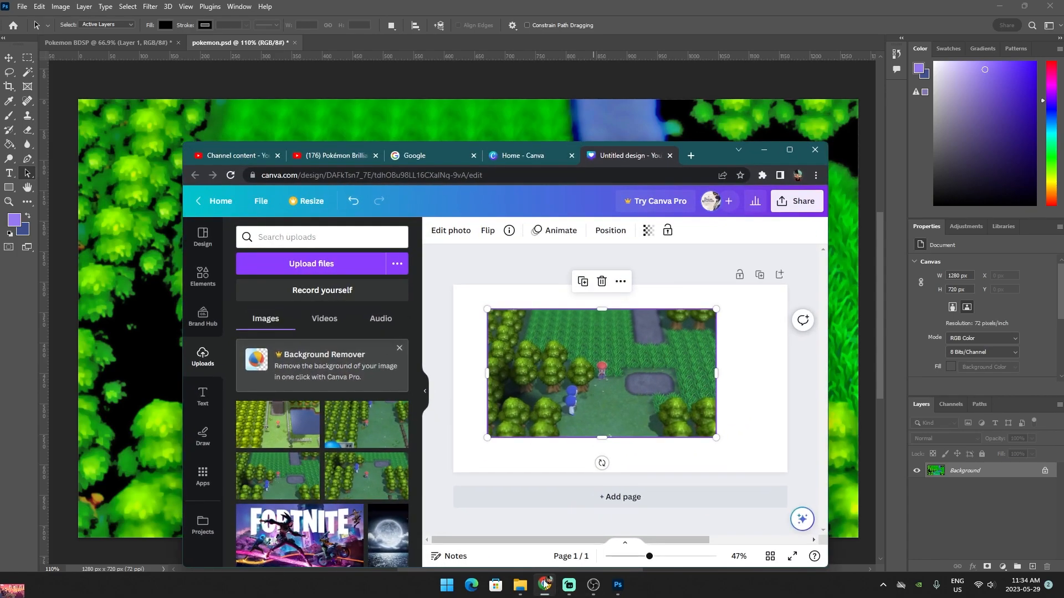
{"action": "left_click", "coordinate": [690, 155]}
{"action": "left_click", "coordinate": [787, 149]}
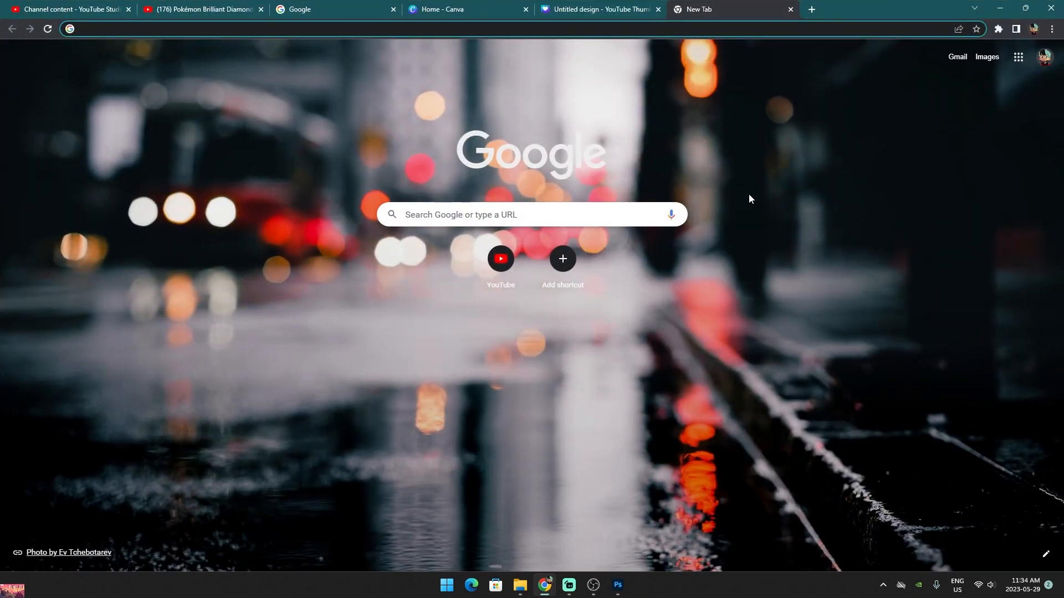
{"action": "type", "text": "pokemon"}
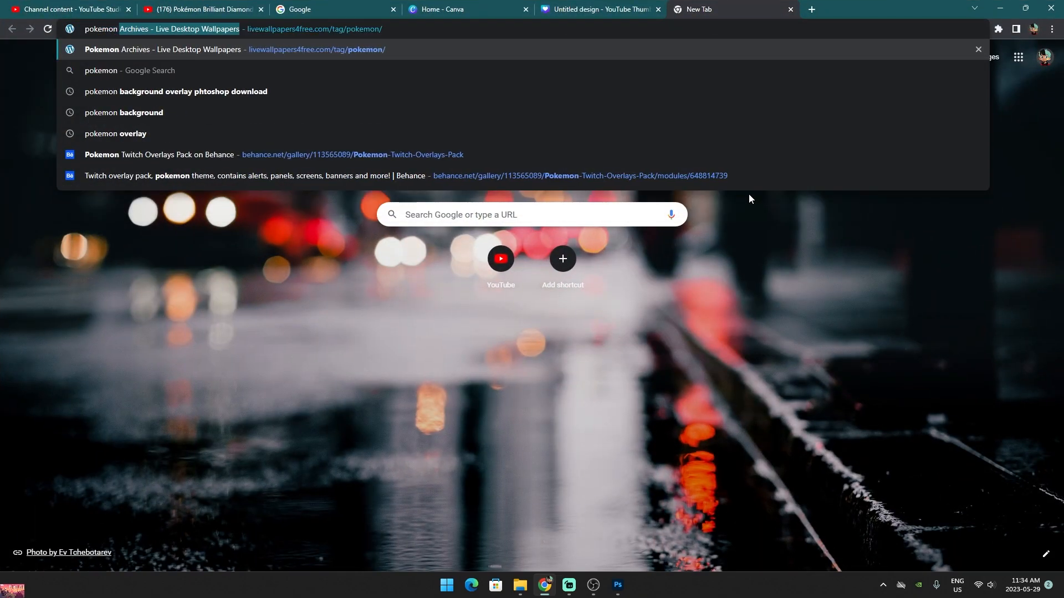
{"action": "type", "text": " b"}
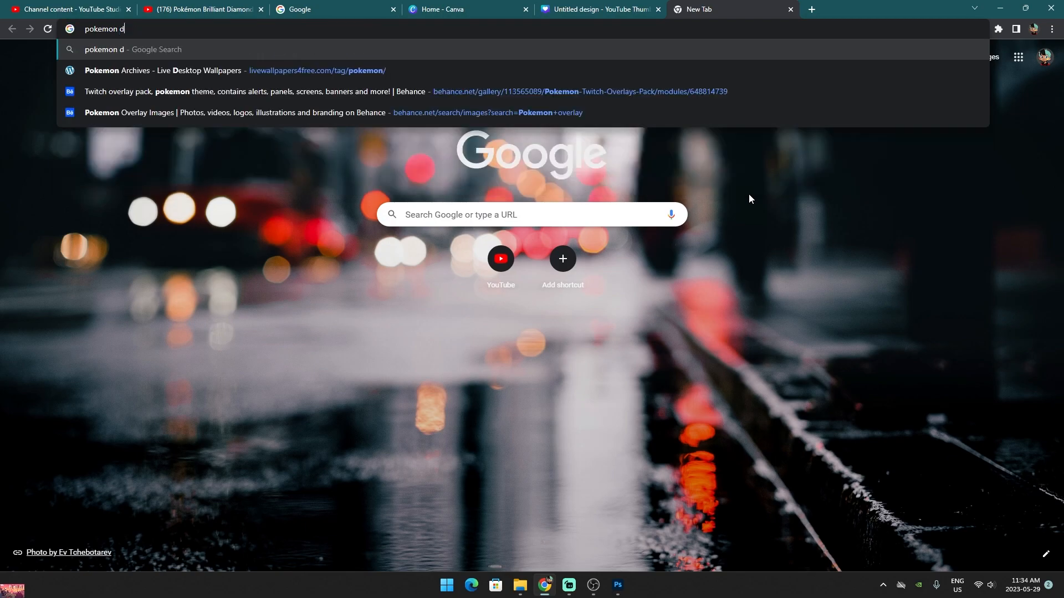
{"action": "type", "text": "rill"}
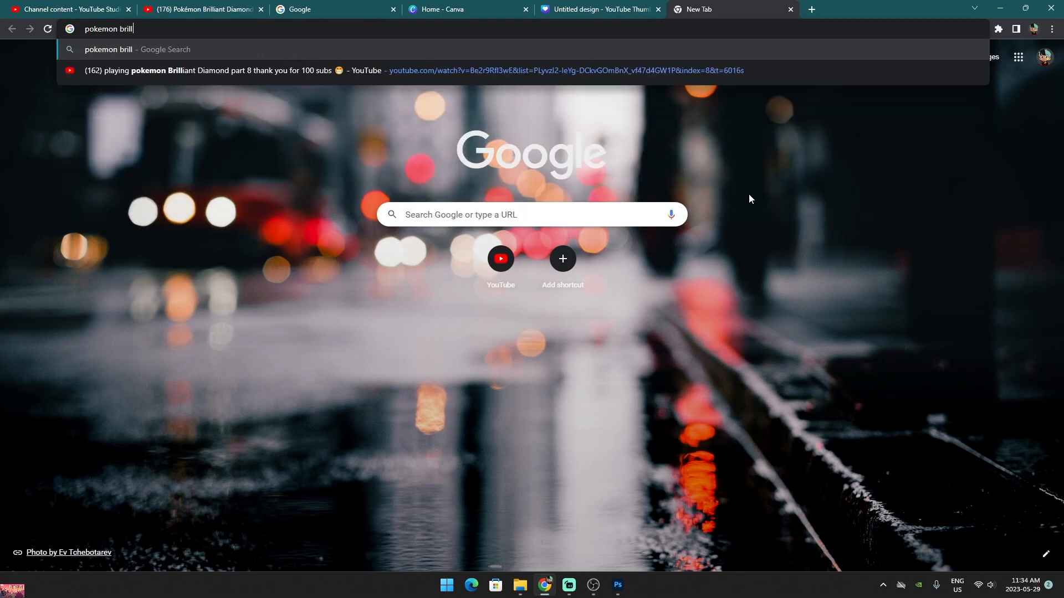
{"action": "type", "text": "ent"}
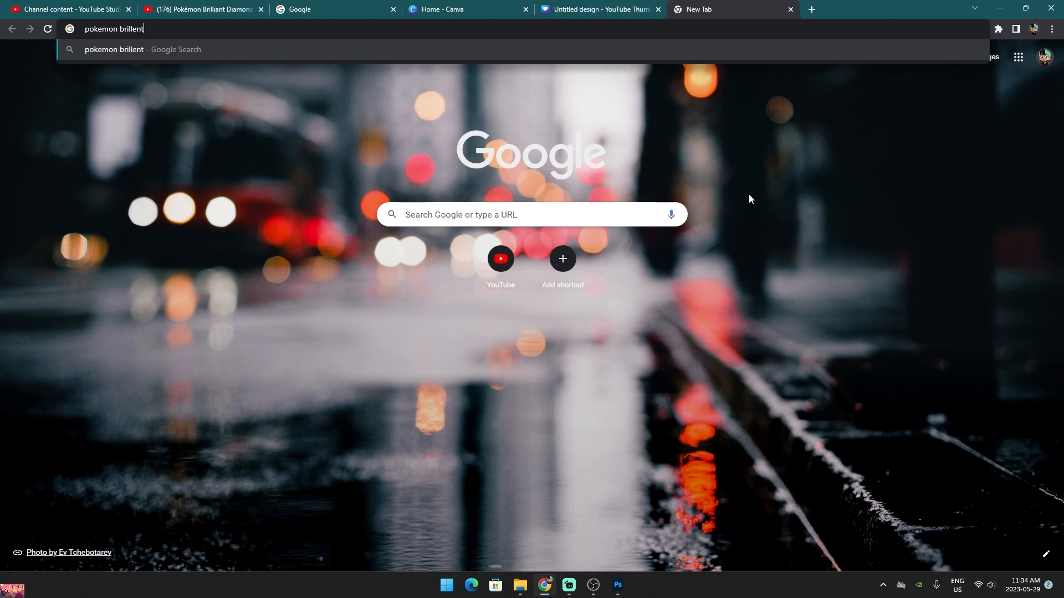
{"action": "type", "text": " diamond logo"}
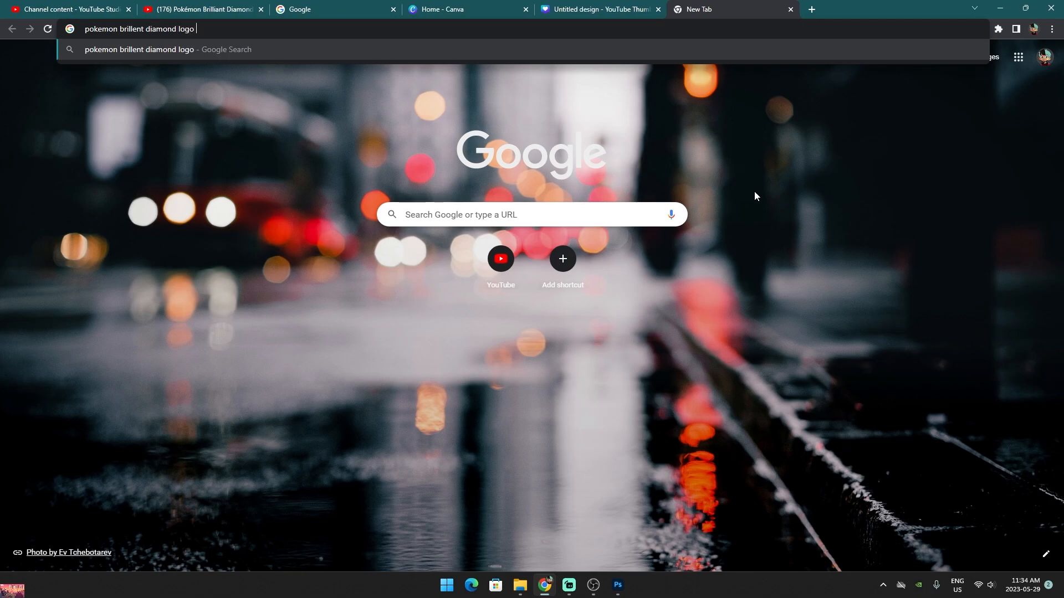
{"action": "key", "text": "Return"}
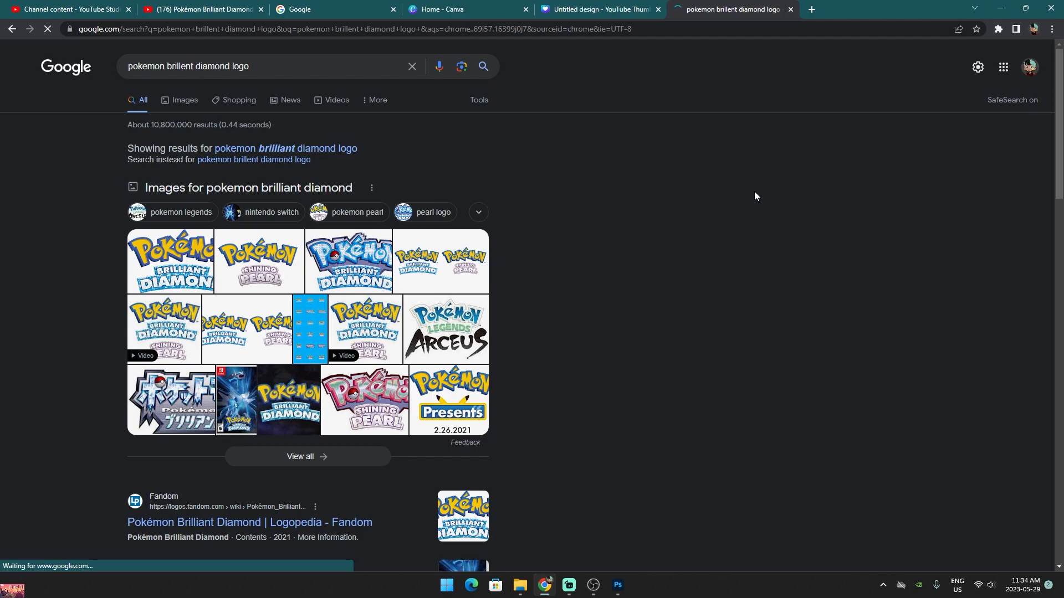
Copy the TechRaptor Pokémon Brilliant Diamond logo on a starry blue background from the image results
{"action": "left_click", "coordinate": [192, 100]}
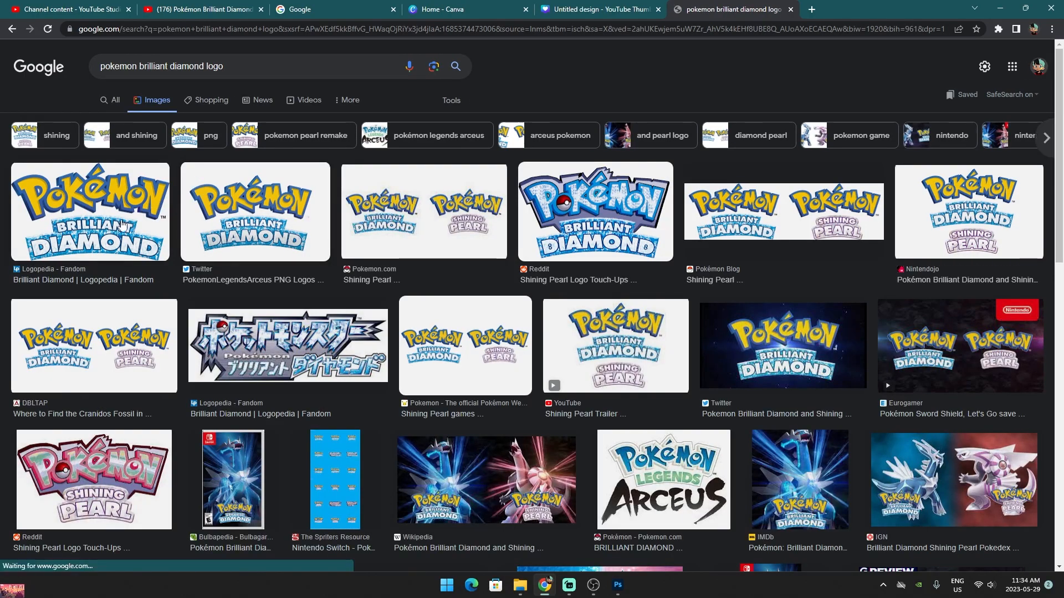
{"action": "left_click", "coordinate": [119, 225]}
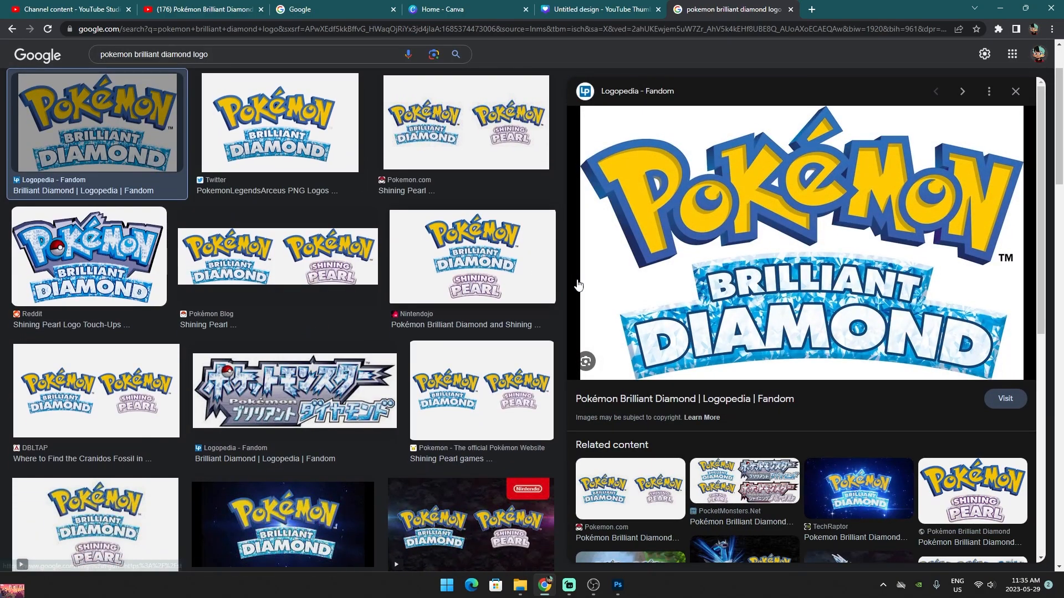
{"action": "left_click", "coordinate": [808, 487]}
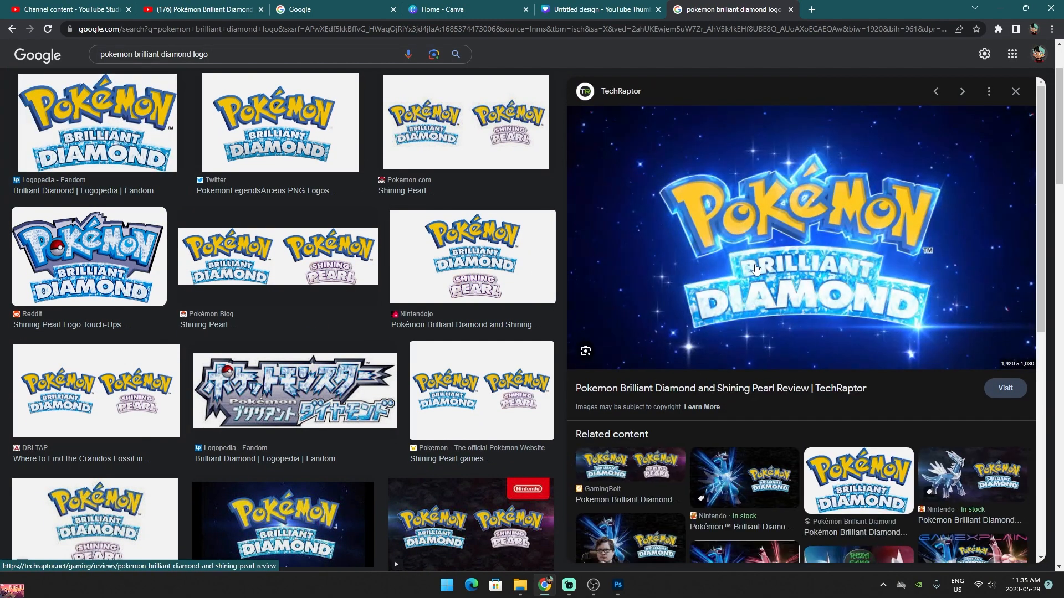
{"action": "right_click", "coordinate": [756, 269]}
{"action": "left_click", "coordinate": [778, 400]}
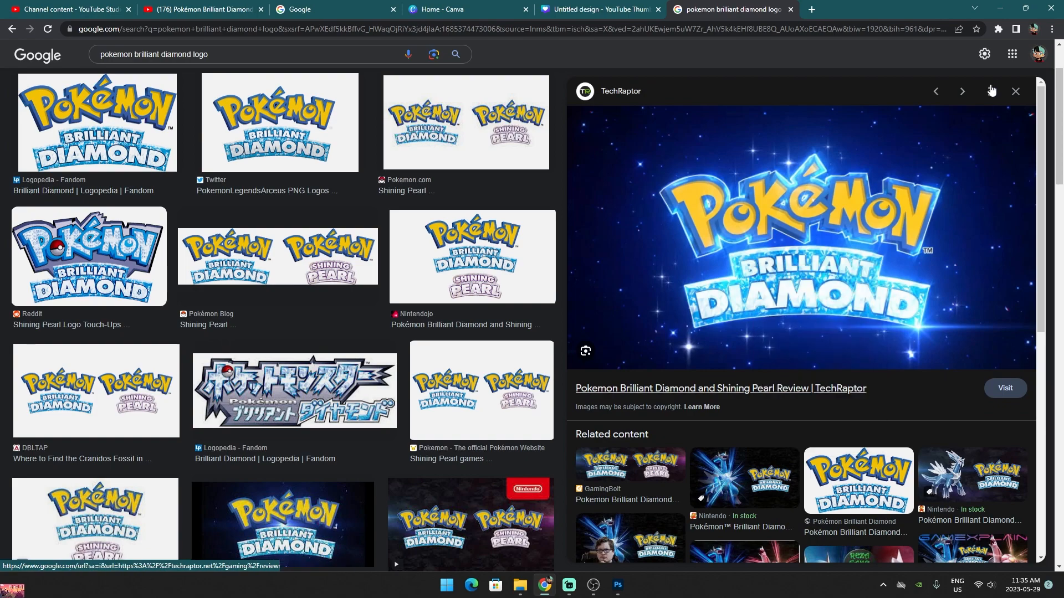
Switch to Photoshop, paste the copied logo into pokemon.psd as a new layer, and scale it to about 79%
{"action": "left_click", "coordinate": [997, 8]}
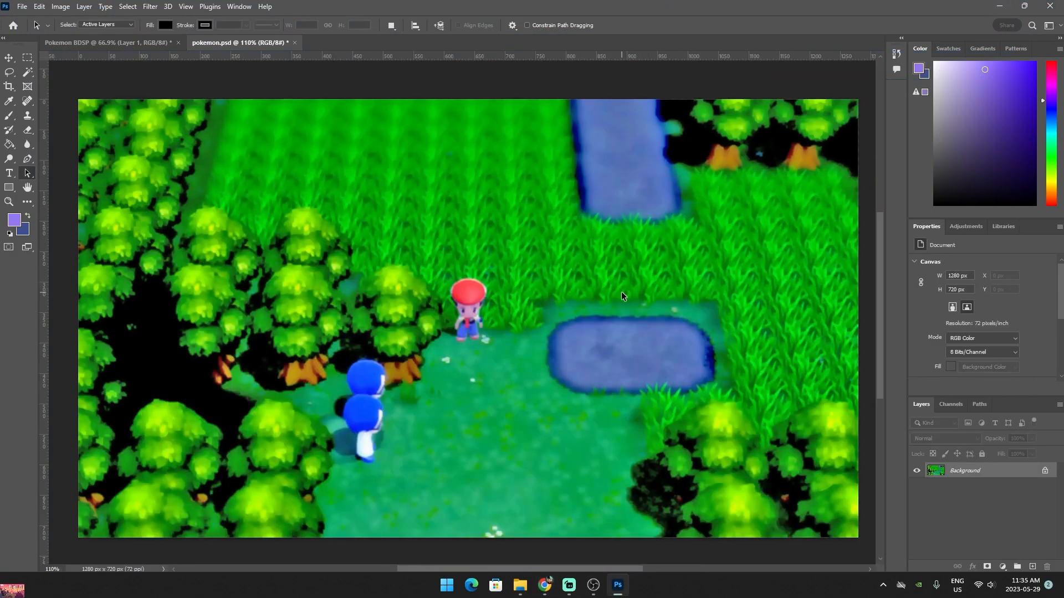
{"action": "key", "text": "ctrl+v"}
{"action": "key", "text": "ctrl+t"}
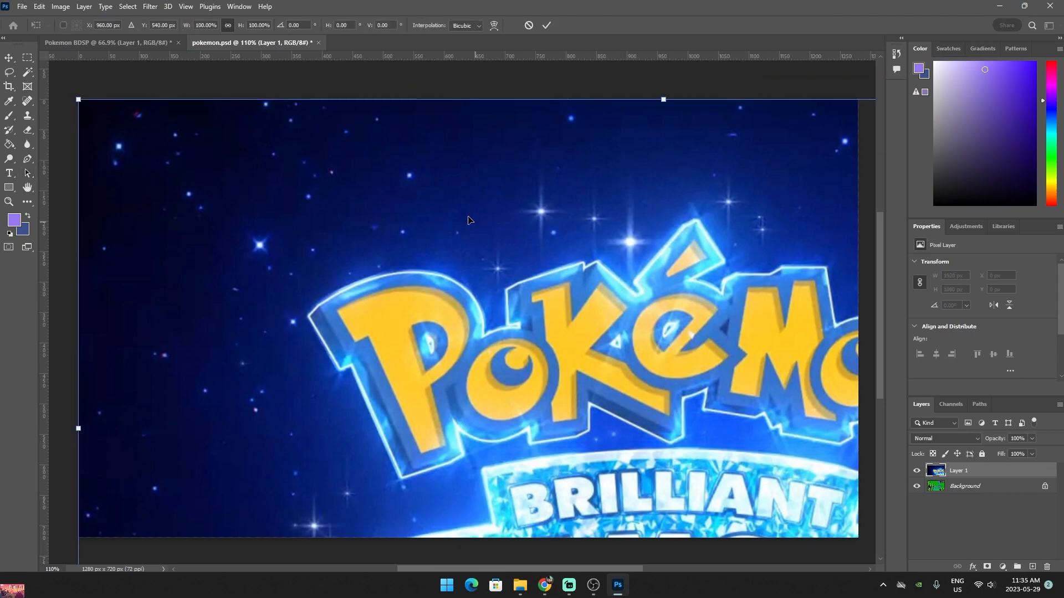
{"action": "left_click_drag", "start_coordinate": [78, 100], "coordinate": [323, 238]}
{"action": "left_click_drag", "start_coordinate": [378, 324], "coordinate": [215, 131]}
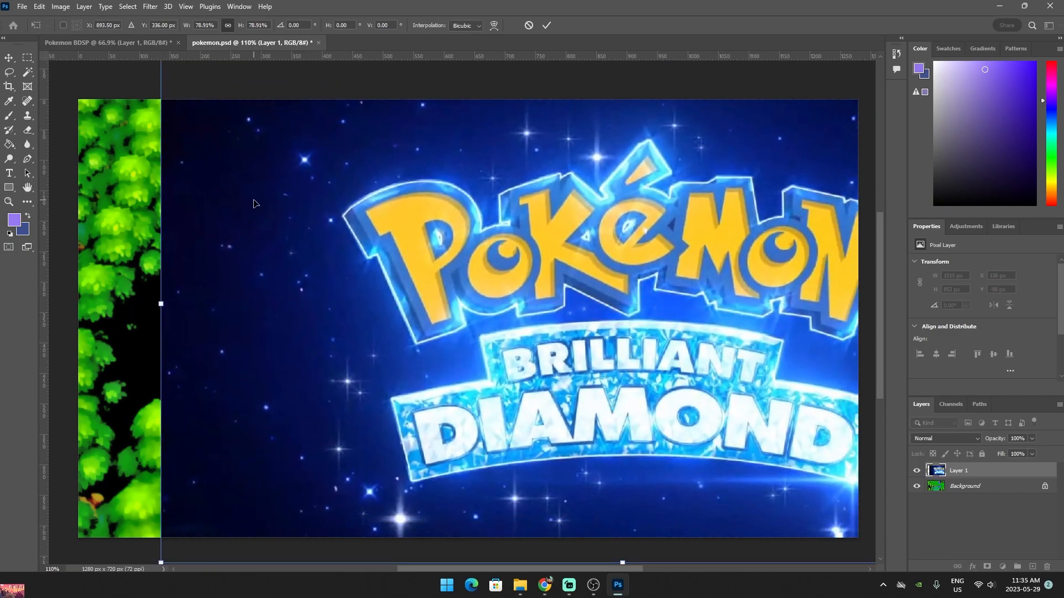
{"action": "left_click_drag", "start_coordinate": [252, 201], "coordinate": [279, 290]}
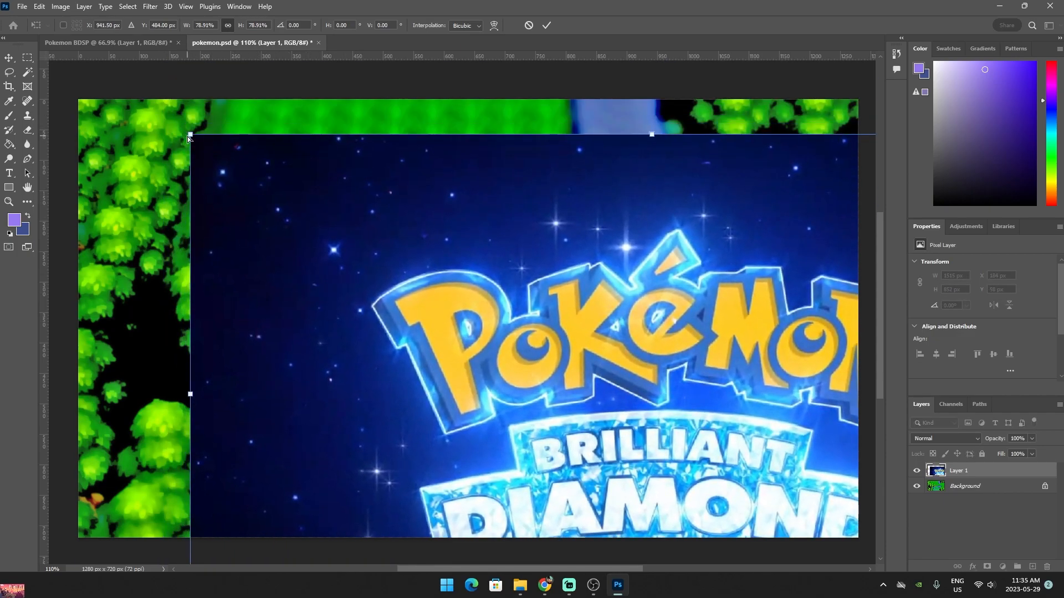
{"action": "mouse_move", "coordinate": [188, 134]}
{"action": "left_mouse_down"}
{"action": "mouse_move", "coordinate": [338, 248]}
{"action": "mouse_move", "coordinate": [177, 117]}
{"action": "mouse_move", "coordinate": [189, 119]}
{"action": "left_mouse_up"}
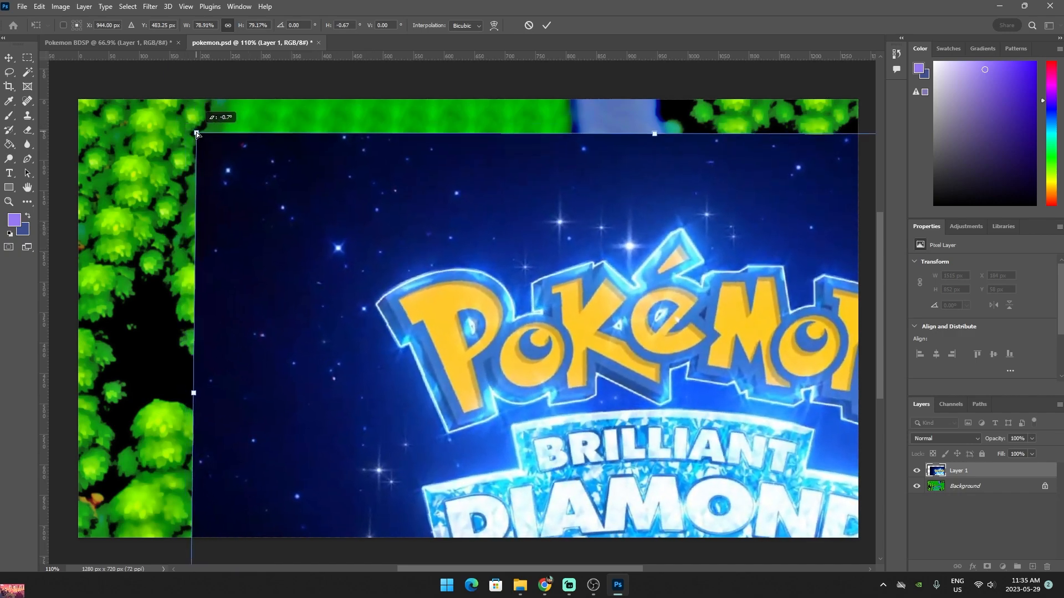
{"action": "left_click", "coordinate": [40, 6]}
{"action": "left_click", "coordinate": [55, 20]}
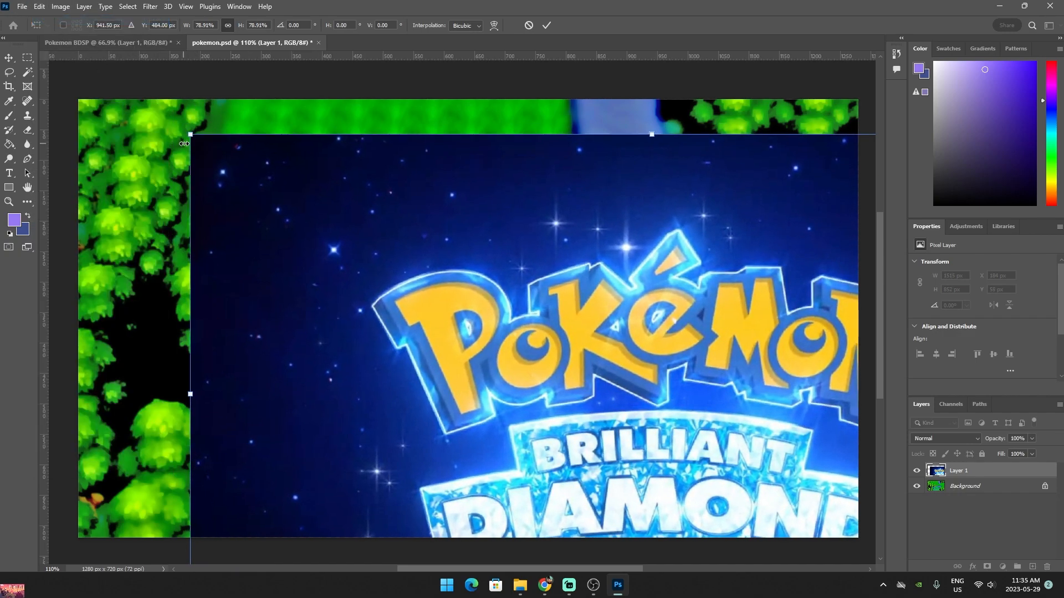
Scale the logo layer to about 53%, centre it at about X 681.5, Y 270 px, and apply the transform
{"action": "left_click_drag", "start_coordinate": [190, 134], "coordinate": [491, 304]}
{"action": "left_click_drag", "start_coordinate": [536, 394], "coordinate": [227, 179]}
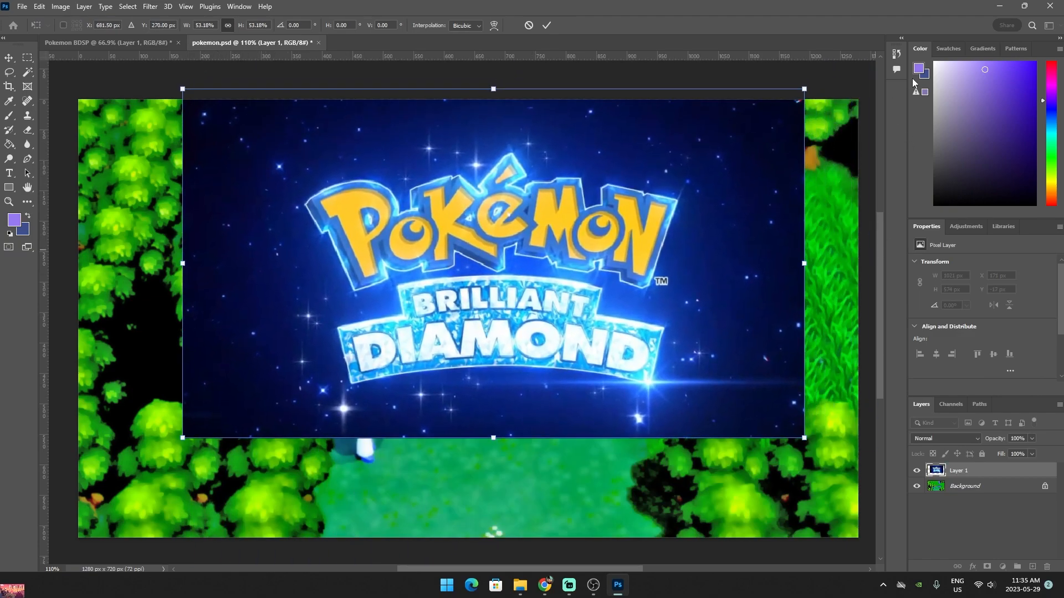
{"action": "left_click", "coordinate": [955, 52]}
{"action": "left_click", "coordinate": [927, 49]}
{"action": "scroll", "coordinate": [961, 358], "scroll_direction": "down", "scroll_amount": 3}
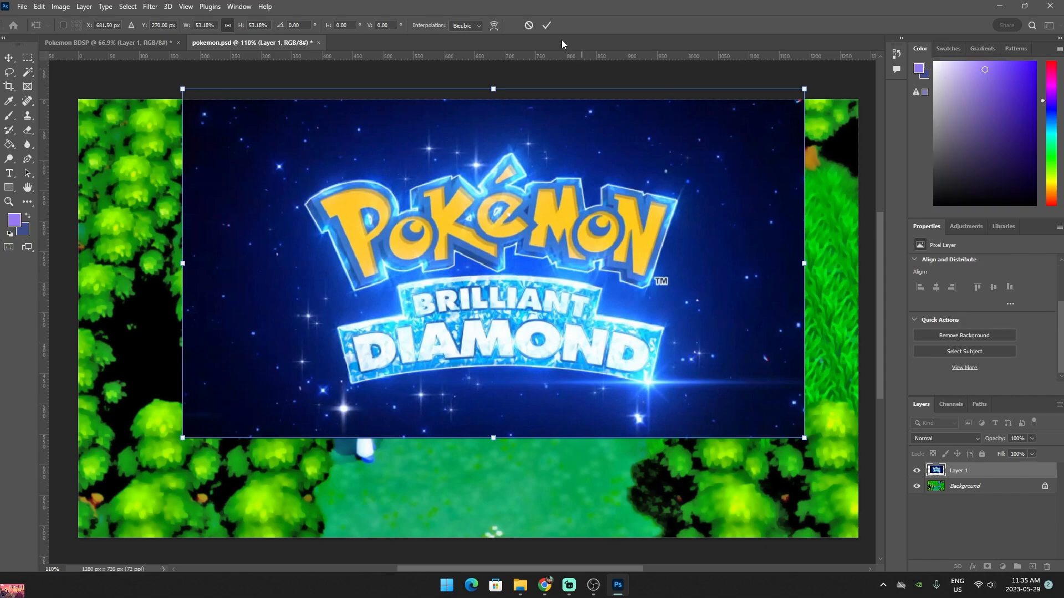
{"action": "left_click", "coordinate": [545, 27]}
Remove the starry background from the logo layer and inspect the cut-out's edges up close
{"action": "left_click", "coordinate": [930, 335]}
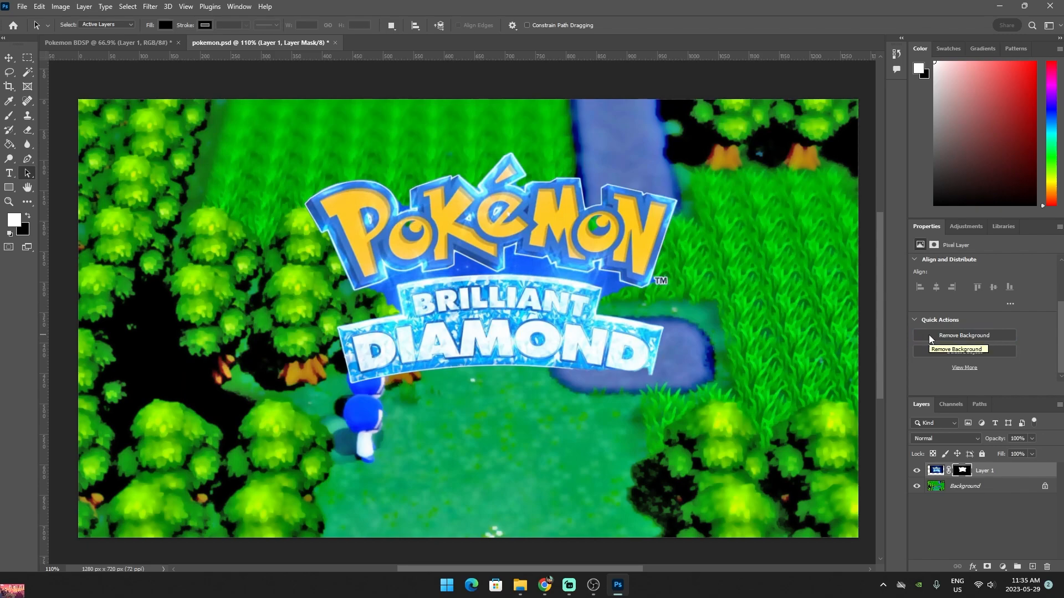
{"action": "scroll", "coordinate": [585, 340], "scroll_direction": "up", "scroll_amount": 2}
{"action": "scroll", "coordinate": [585, 341], "scroll_direction": "down", "scroll_amount": 1}
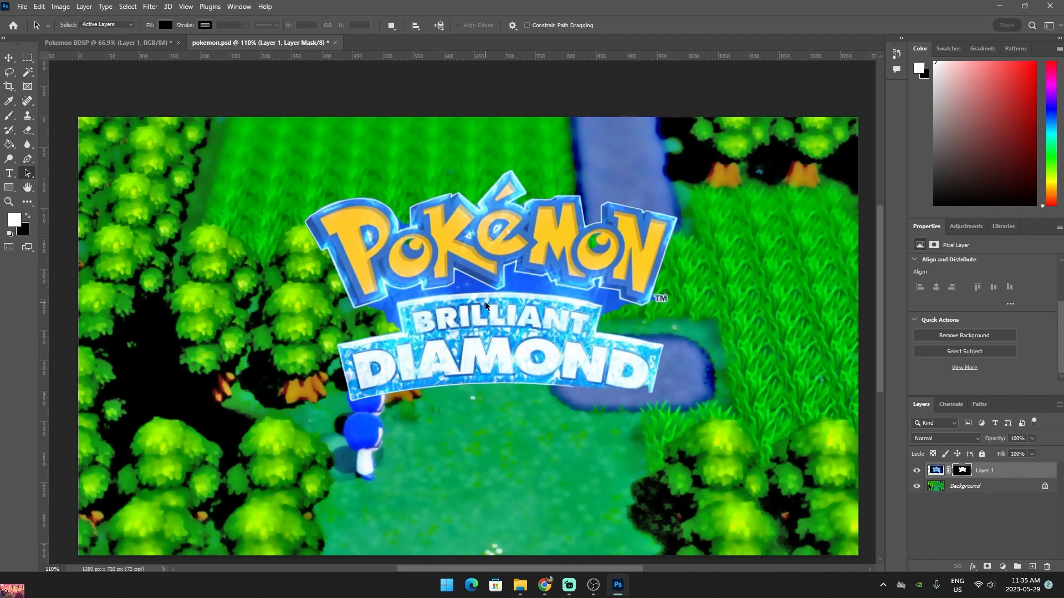
{"action": "scroll", "coordinate": [493, 324], "scroll_direction": "up", "scroll_amount": 5}
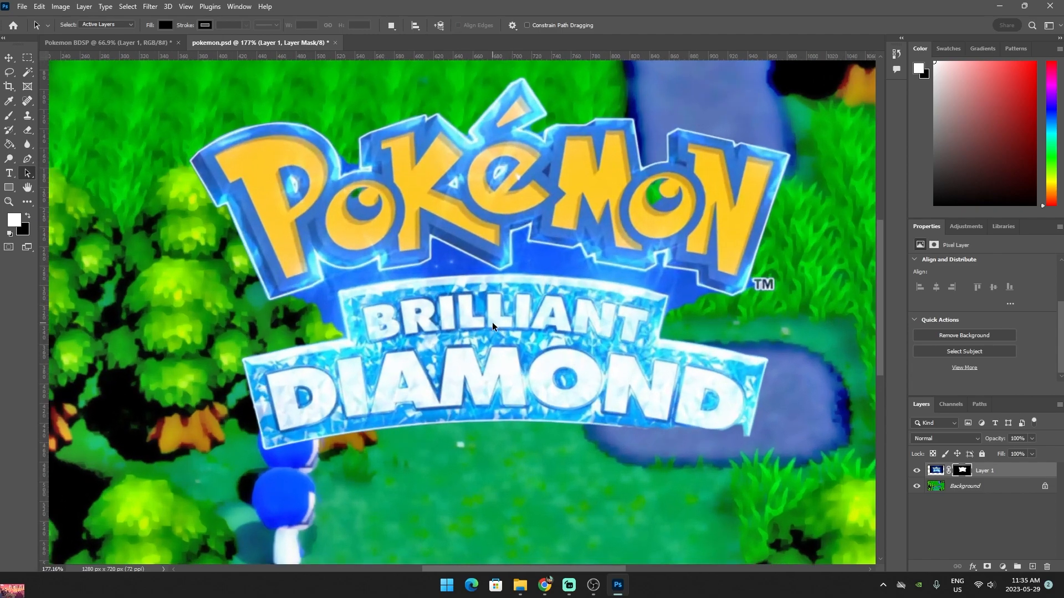
{"action": "scroll", "coordinate": [621, 293], "scroll_direction": "down", "scroll_amount": 2}
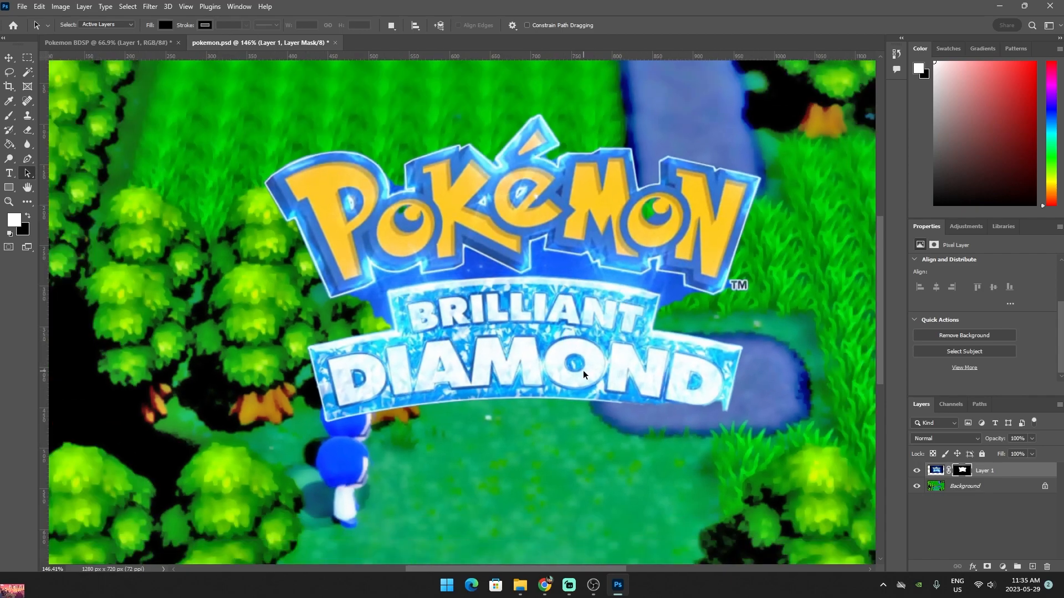
{"action": "left_click", "coordinate": [84, 8]}
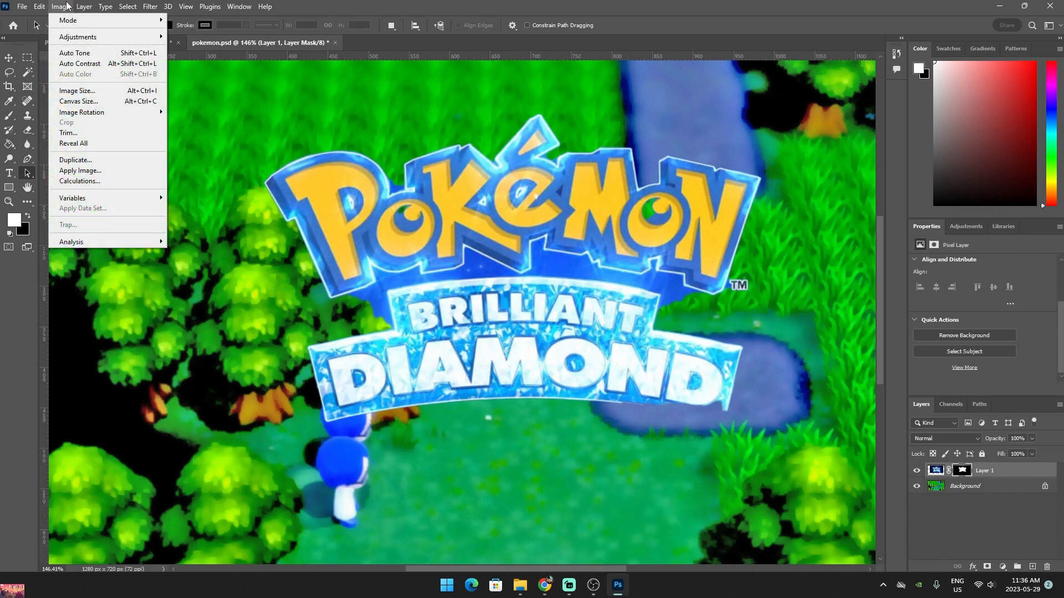
{"action": "left_click", "coordinate": [66, 6]}
{"action": "left_click", "coordinate": [81, 7]}
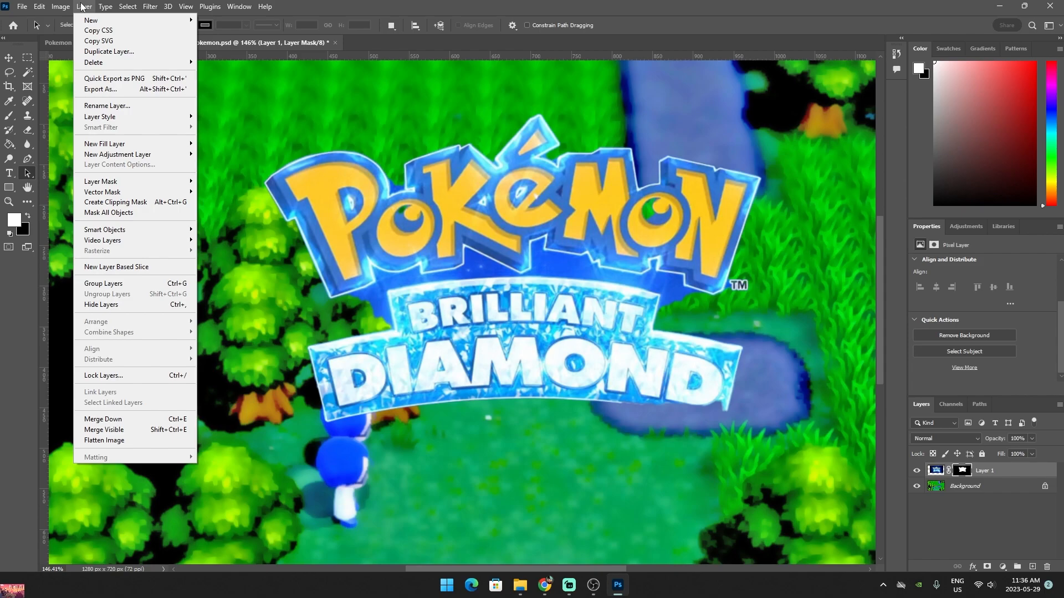
{"action": "mouse_move", "coordinate": [142, 235]}
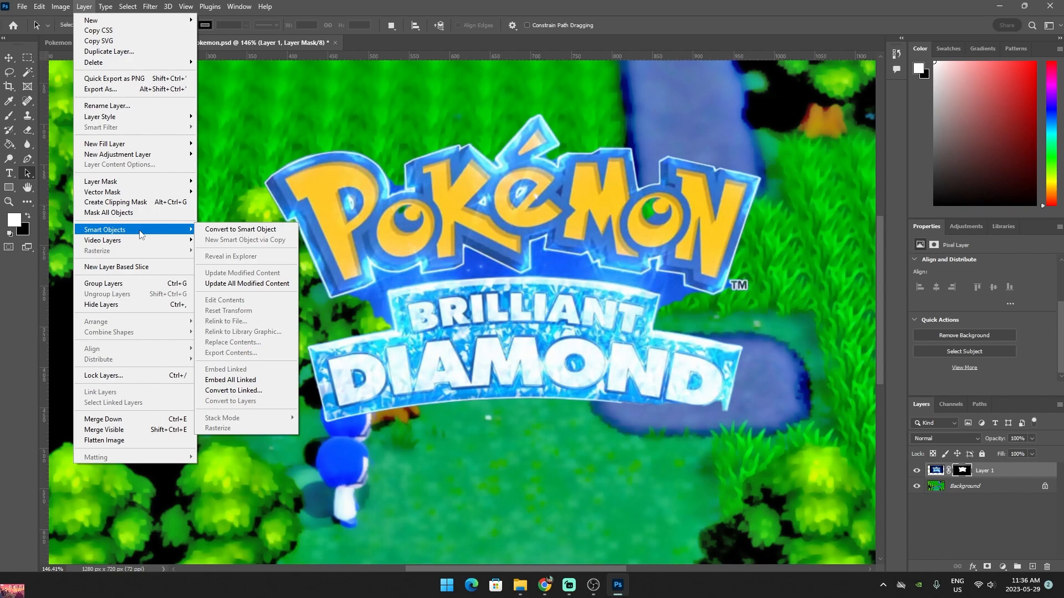
{"action": "mouse_move", "coordinate": [61, 6]}
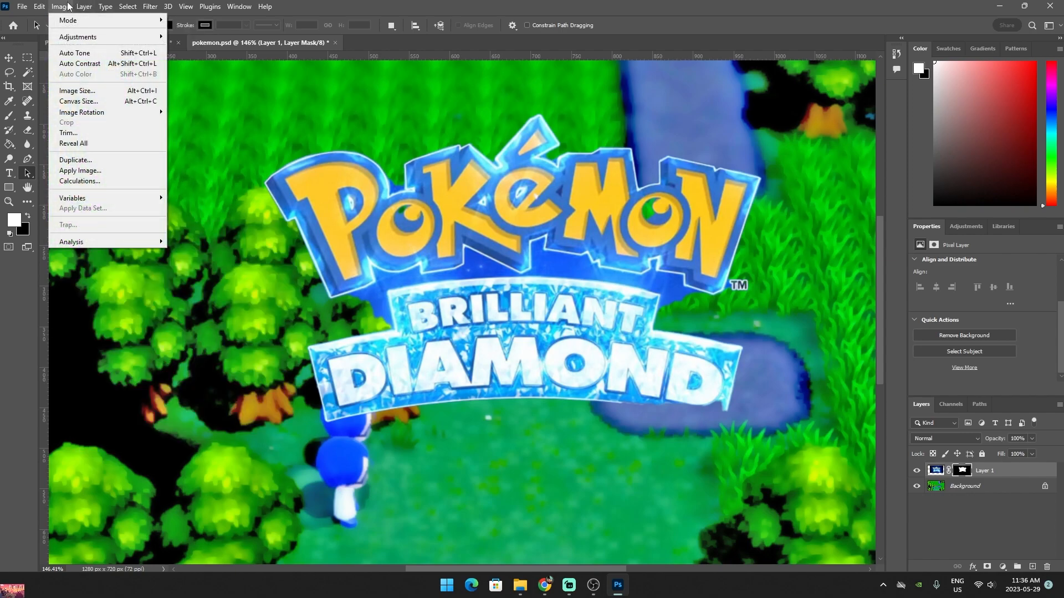
{"action": "mouse_move", "coordinate": [72, 37]}
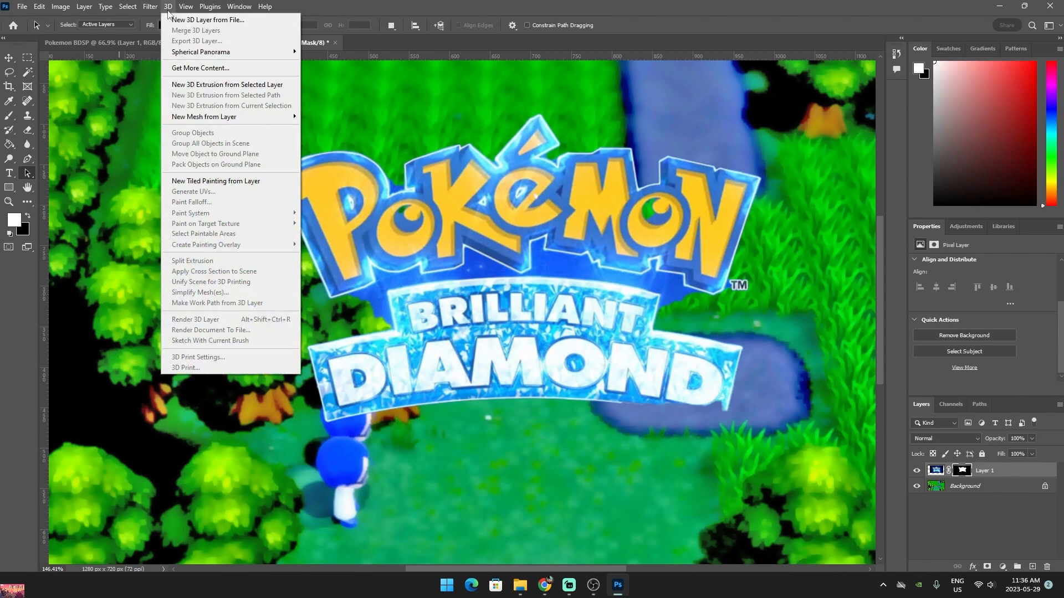
{"action": "left_click", "coordinate": [10, 359]}
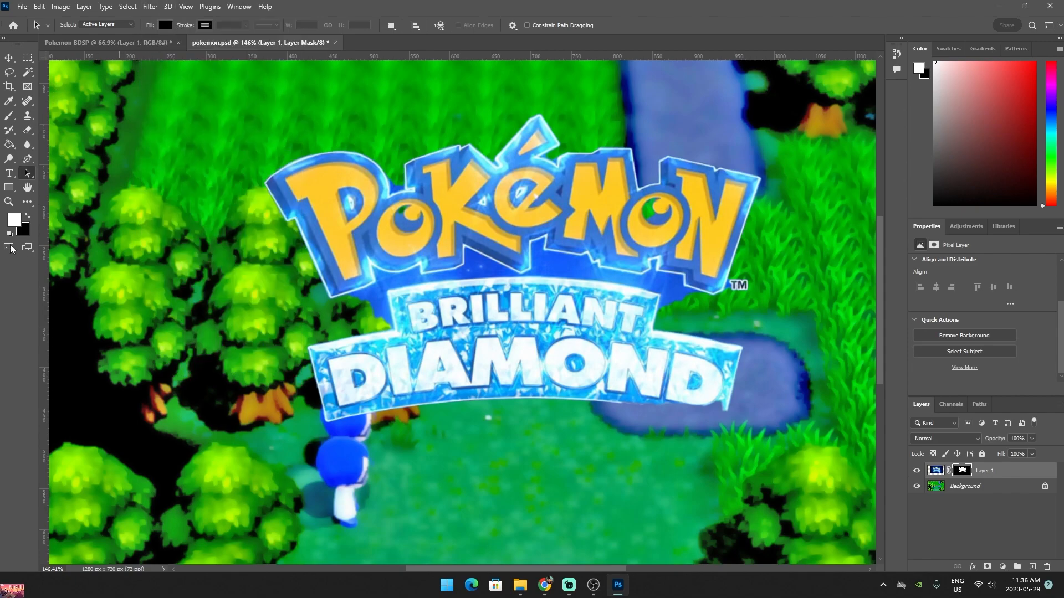
Try to paint with the History Brush on the blue area between the Pokémon wordmark and the BRILLIANT banner
{"action": "left_click", "coordinate": [9, 133]}
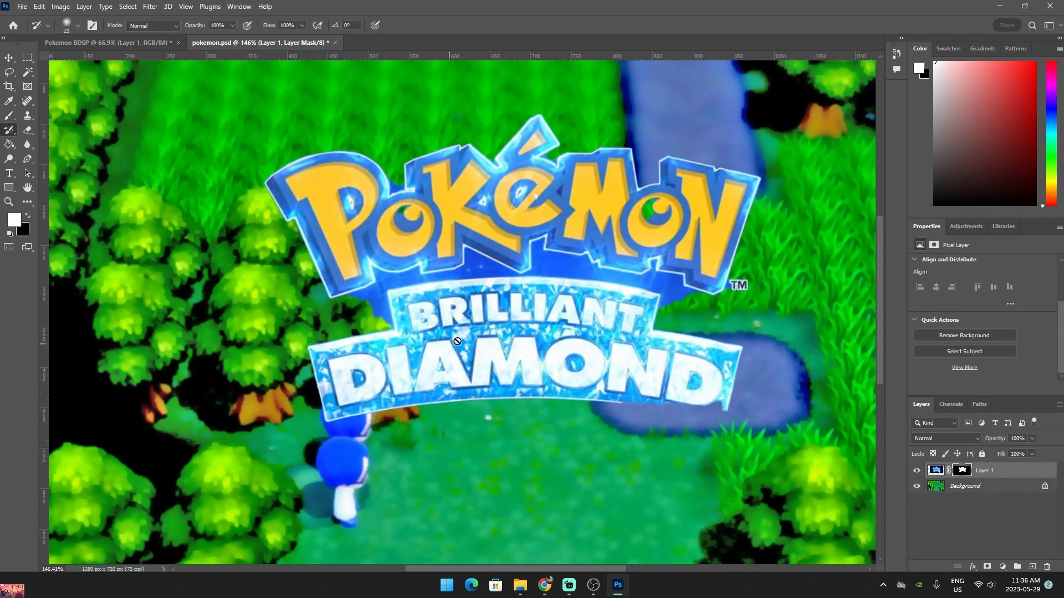
{"action": "left_click", "coordinate": [464, 270]}
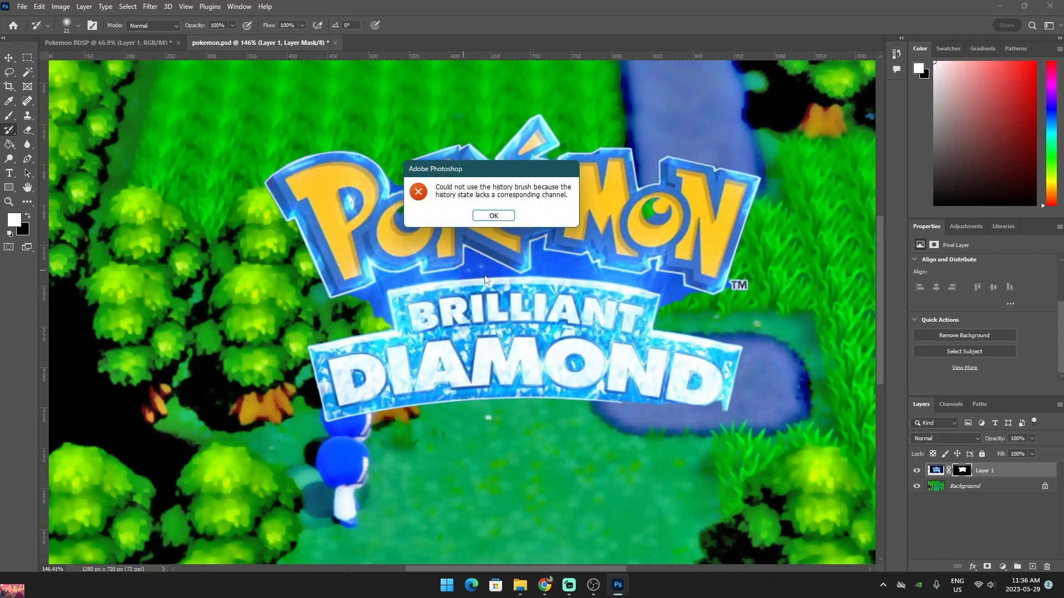
{"action": "key", "text": "Return"}
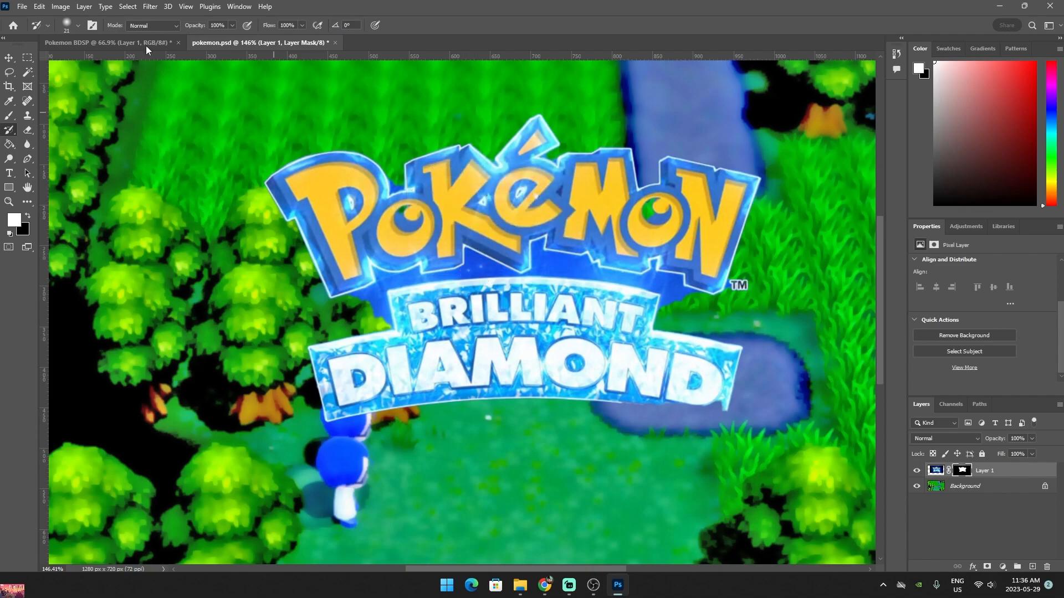
{"action": "left_click", "coordinate": [128, 7]}
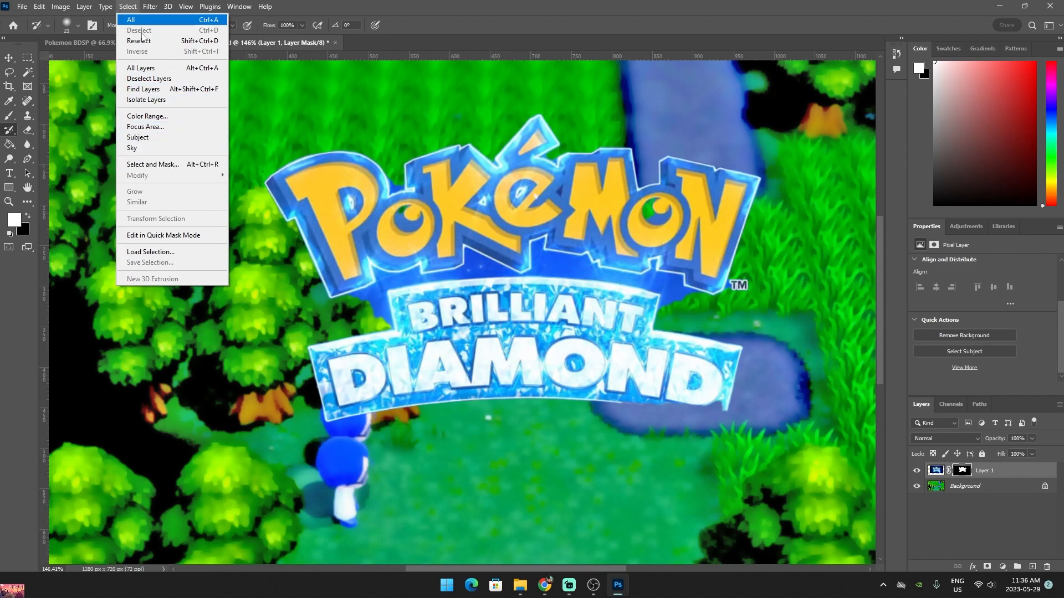
{"action": "left_click", "coordinate": [170, 166]}
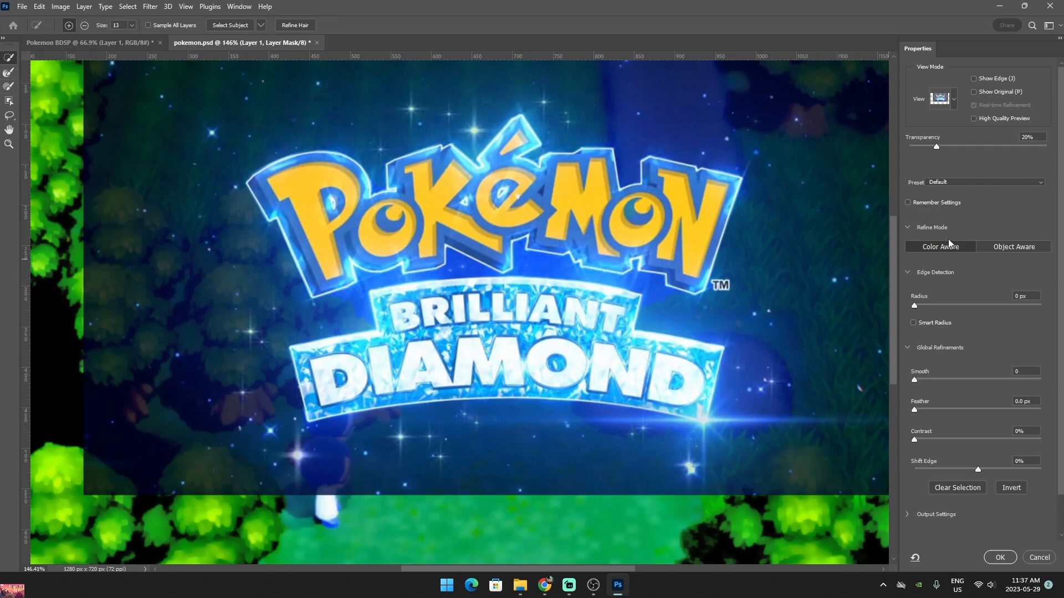
{"action": "left_click", "coordinate": [995, 246]}
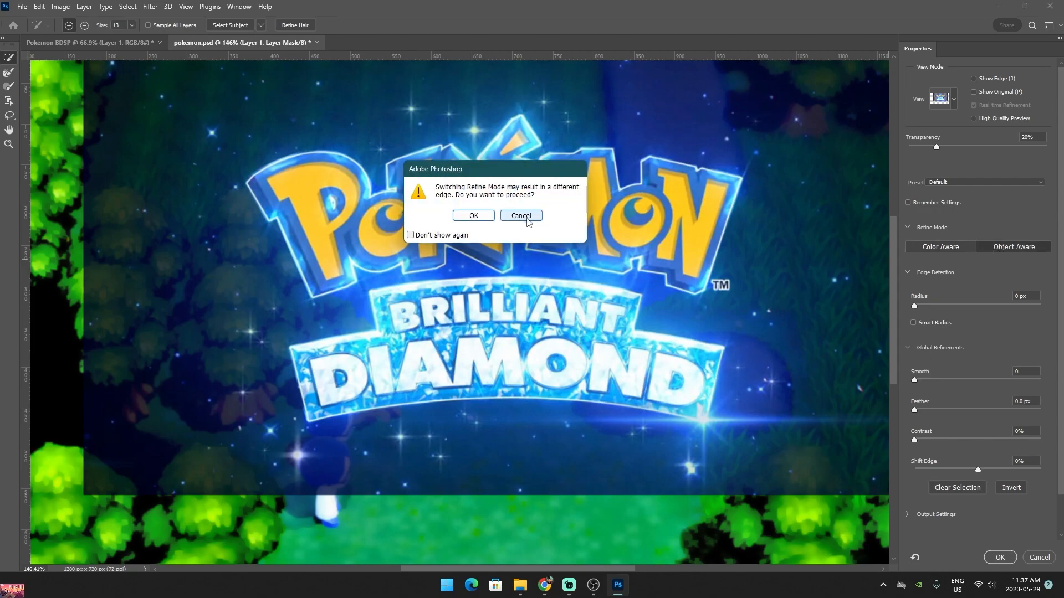
{"action": "left_click", "coordinate": [471, 218]}
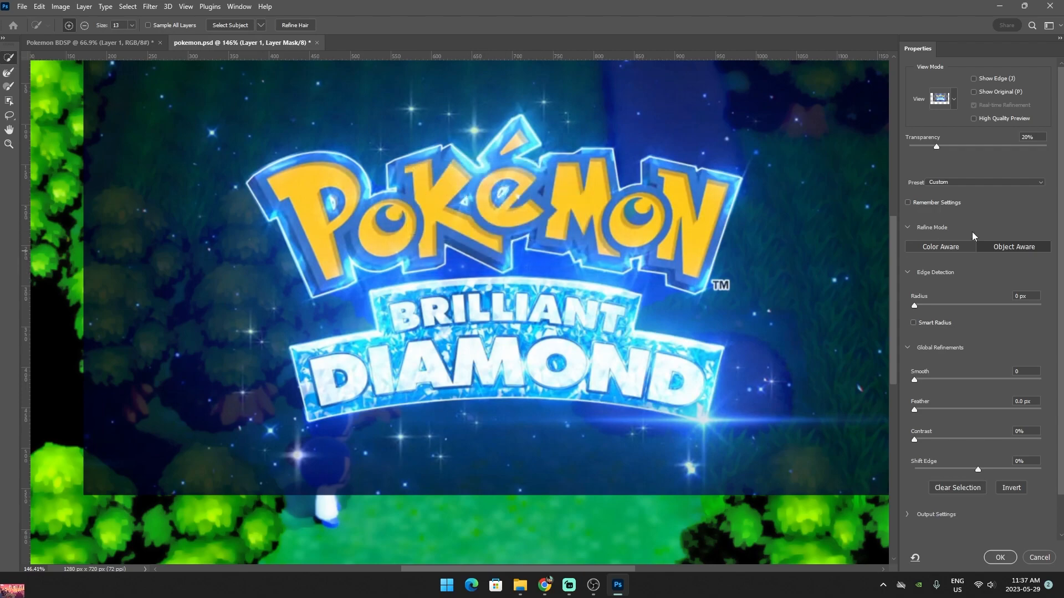
{"action": "left_click", "coordinate": [939, 245]}
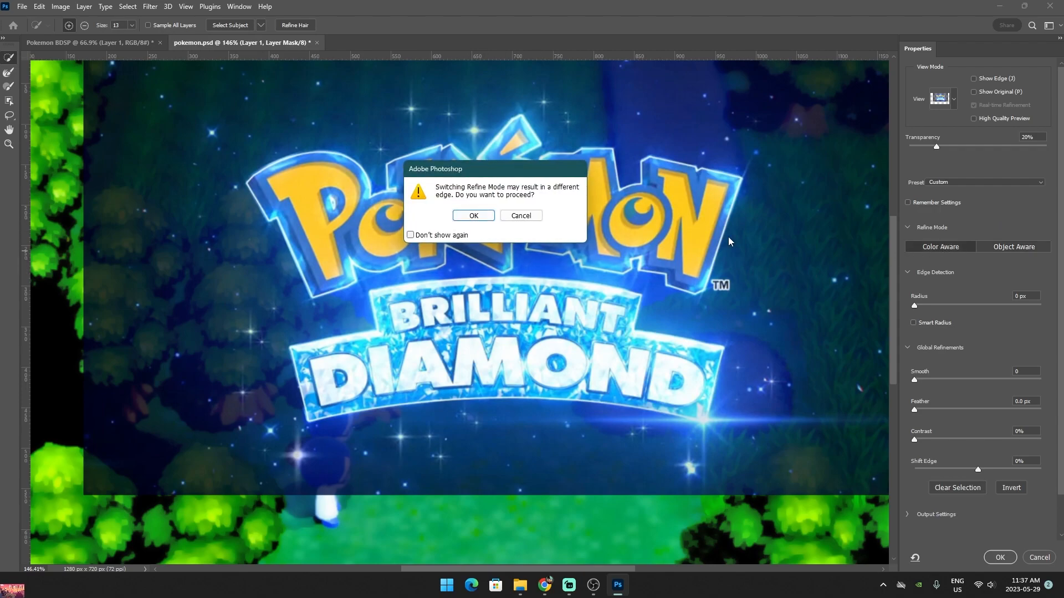
{"action": "left_click", "coordinate": [463, 217]}
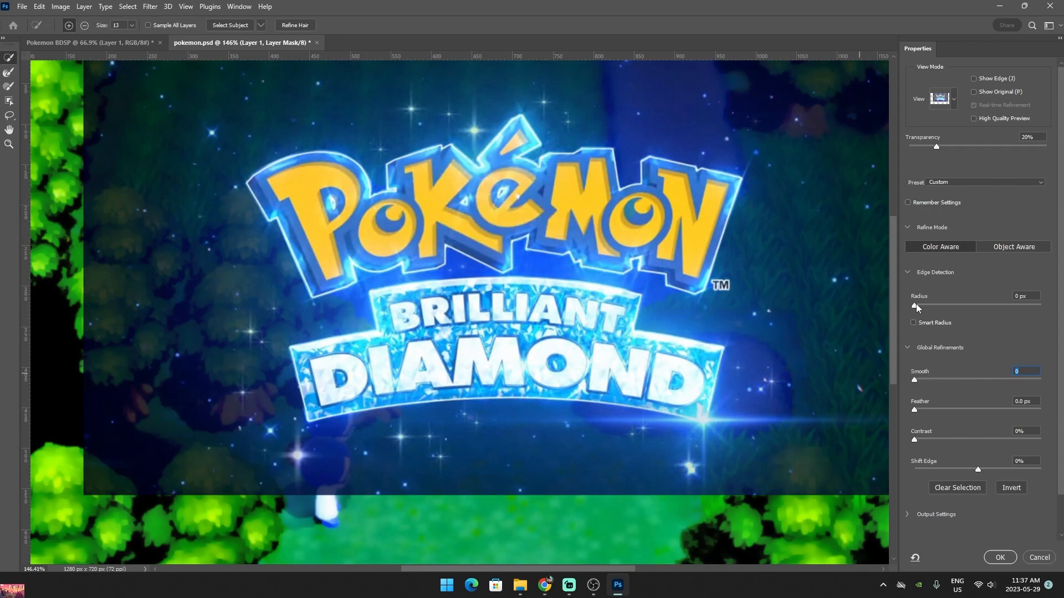
{"action": "key", "text": "shift+Tab"}
{"action": "left_click", "coordinate": [967, 437]}
{"action": "left_click", "coordinate": [937, 410]}
{"action": "left_click", "coordinate": [966, 380]}
{"action": "left_click", "coordinate": [1035, 556]}
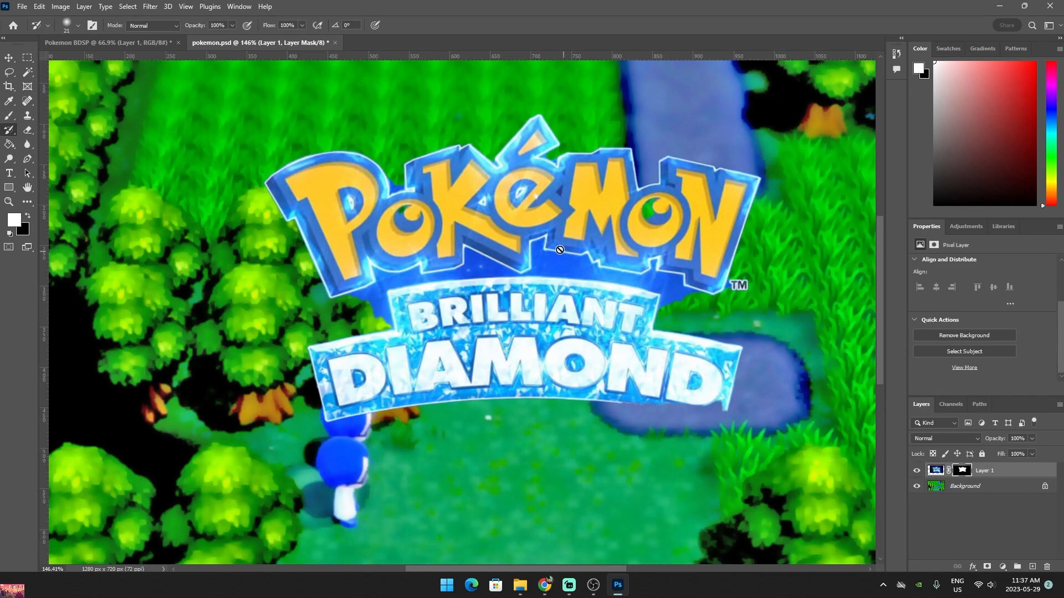
Try the History Brush again on the leftover blue area below the Pokémon wordmark
{"action": "right_click", "coordinate": [558, 268]}
{"action": "left_click", "coordinate": [541, 266]}
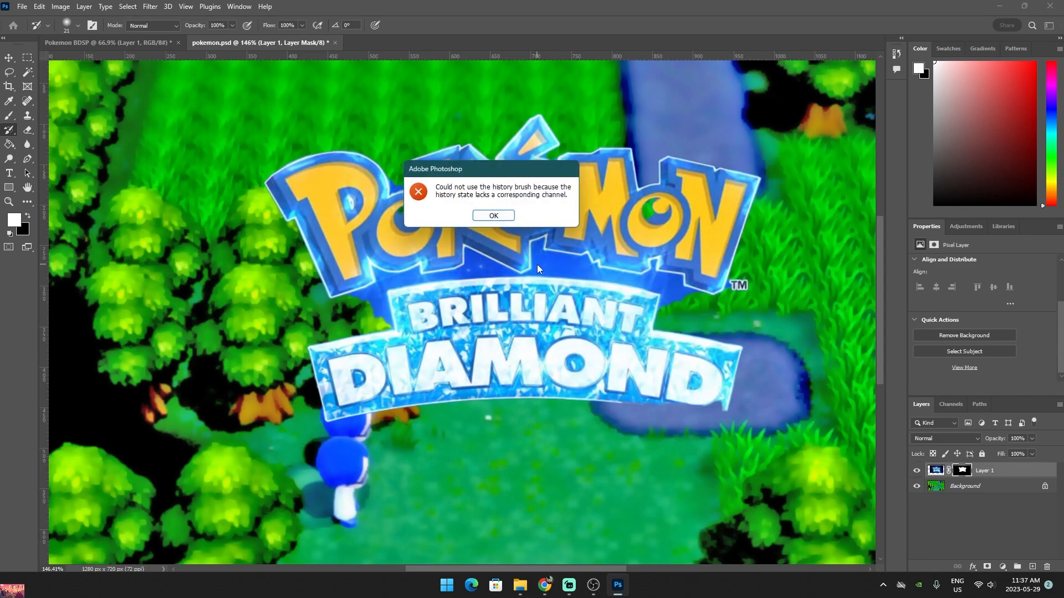
{"action": "left_click", "coordinate": [493, 216]}
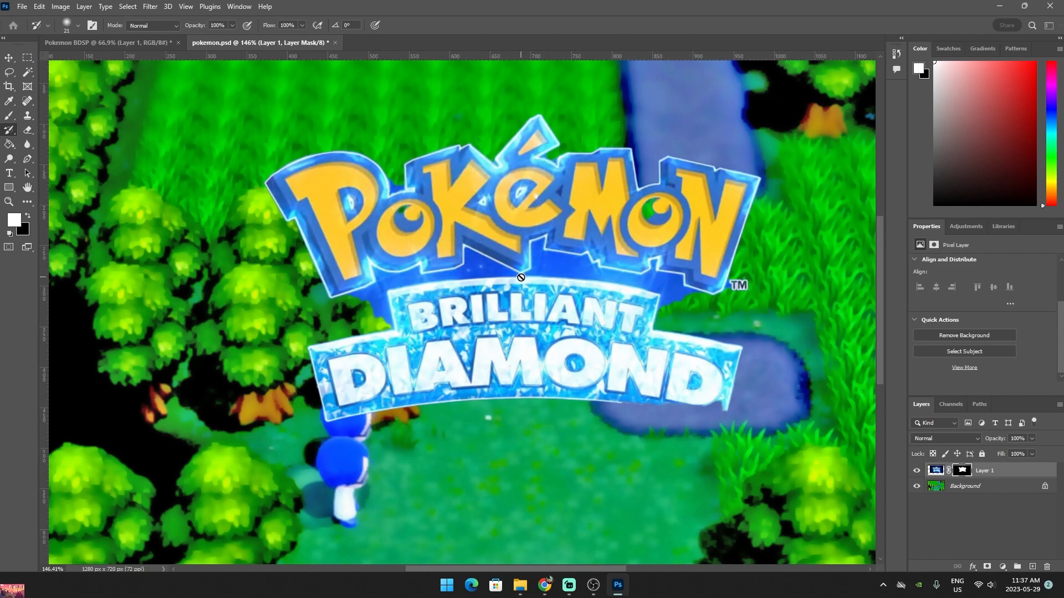
{"action": "scroll", "coordinate": [521, 272], "scroll_direction": "up", "scroll_amount": 1}
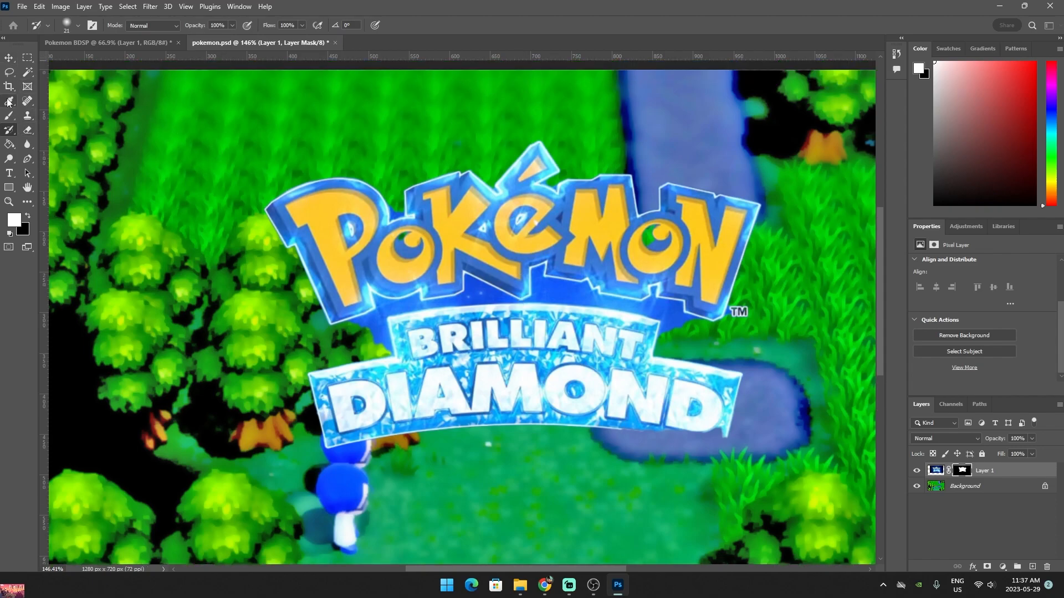
{"action": "left_click", "coordinate": [30, 174]}
{"action": "left_click", "coordinate": [120, 6]}
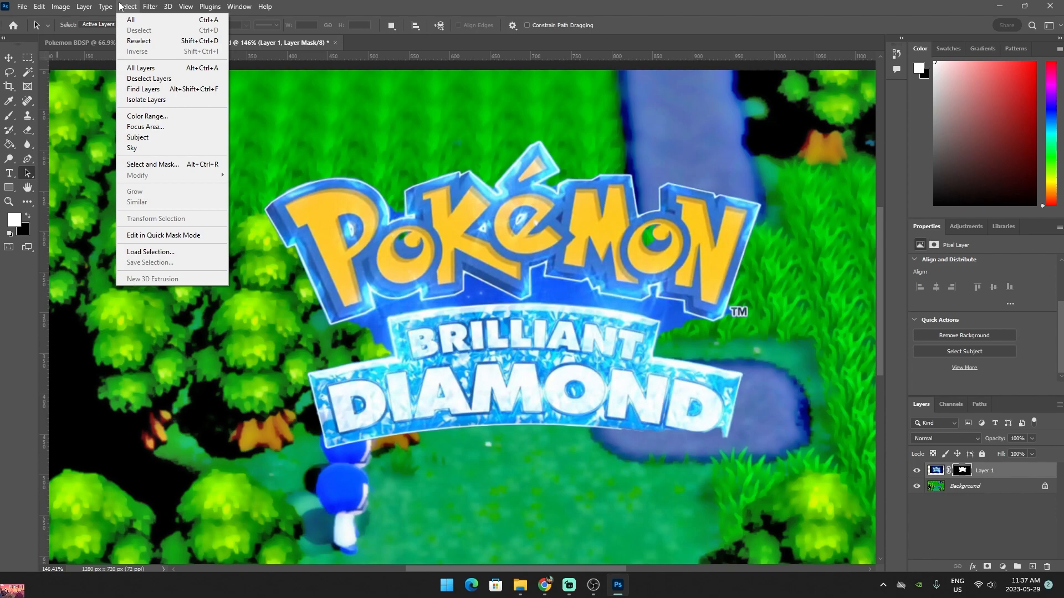
{"action": "left_click", "coordinate": [162, 167]}
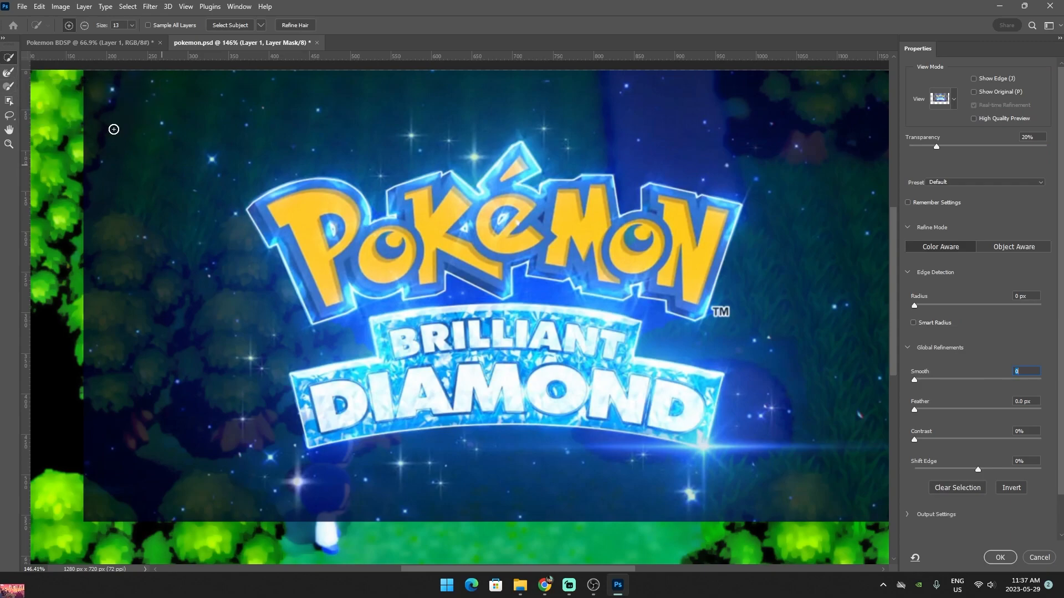
{"action": "mouse_move", "coordinate": [183, 194]}
{"action": "left_mouse_down"}
{"action": "mouse_move", "coordinate": [193, 221]}
{"action": "mouse_move", "coordinate": [160, 146]}
{"action": "mouse_move", "coordinate": [208, 221]}
{"action": "mouse_move", "coordinate": [173, 266]}
{"action": "left_mouse_up"}
{"action": "left_click", "coordinate": [8, 72]}
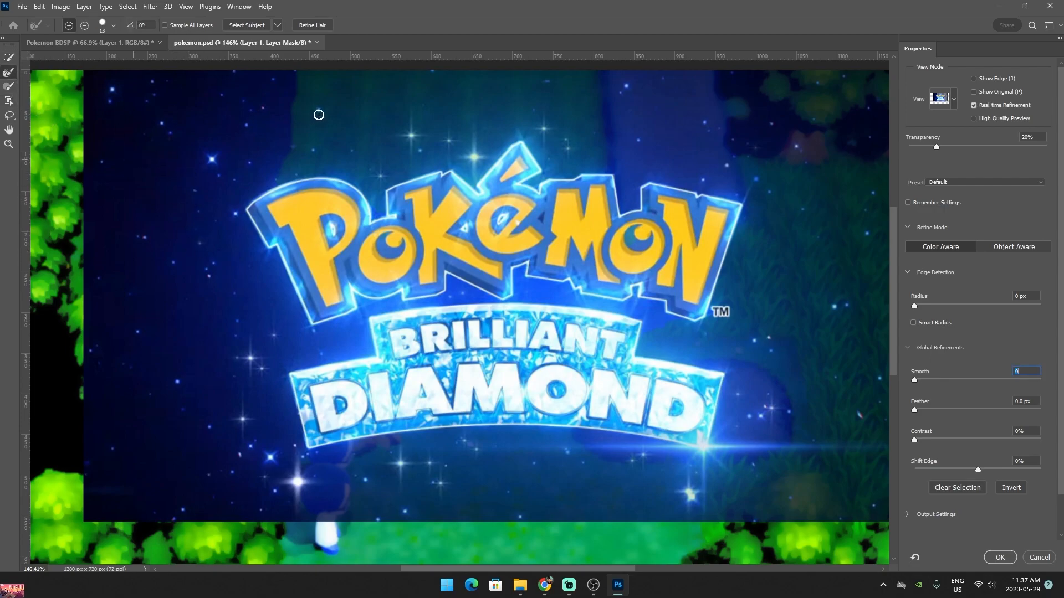
{"action": "left_click", "coordinate": [9, 86]}
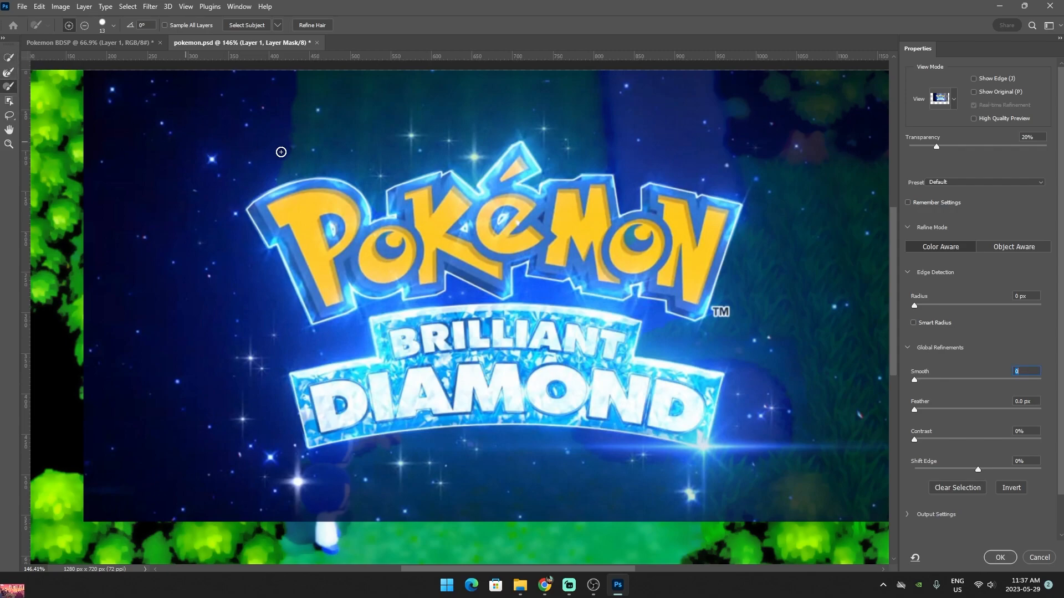
{"action": "mouse_move", "coordinate": [249, 185]}
{"action": "left_mouse_down"}
{"action": "mouse_move", "coordinate": [347, 151]}
{"action": "mouse_move", "coordinate": [306, 122]}
{"action": "mouse_move", "coordinate": [355, 257]}
{"action": "left_mouse_up"}
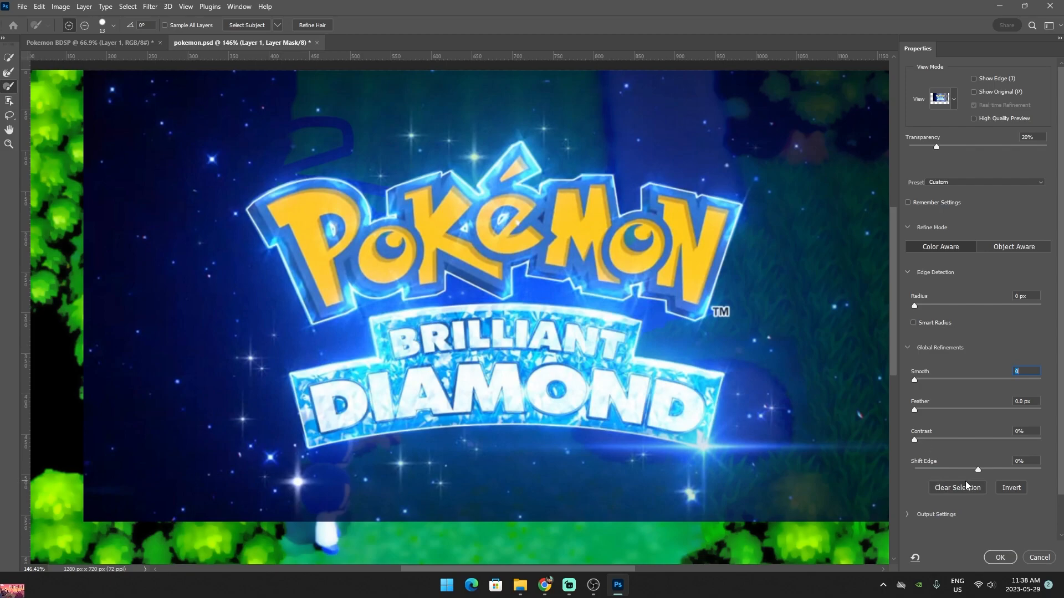
{"action": "left_click", "coordinate": [1034, 557]}
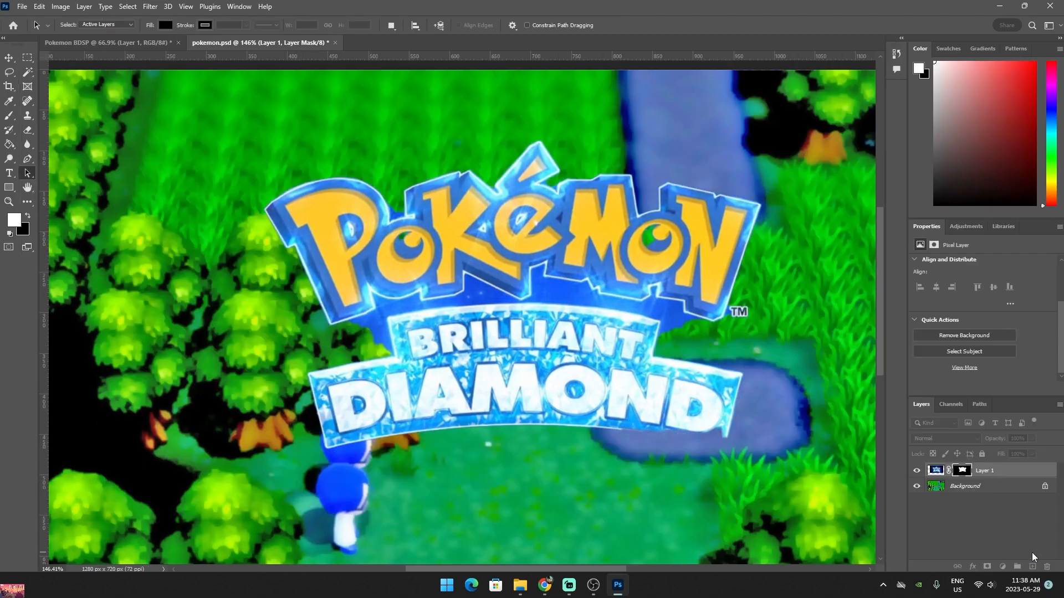
{"action": "scroll", "coordinate": [610, 437], "scroll_direction": "down", "scroll_amount": 1}
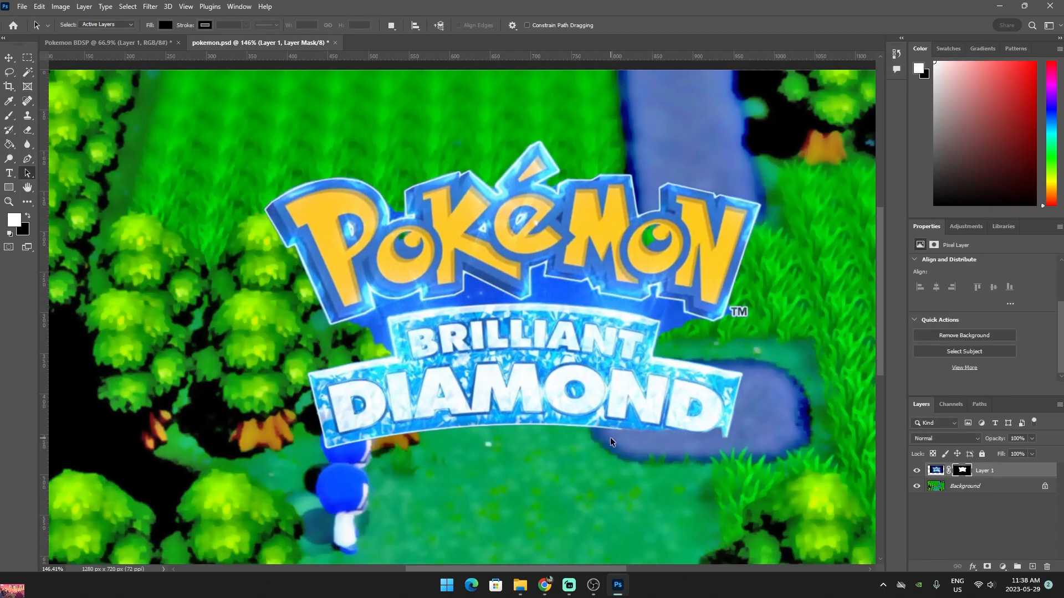
{"action": "mouse_move", "coordinate": [569, 585]}
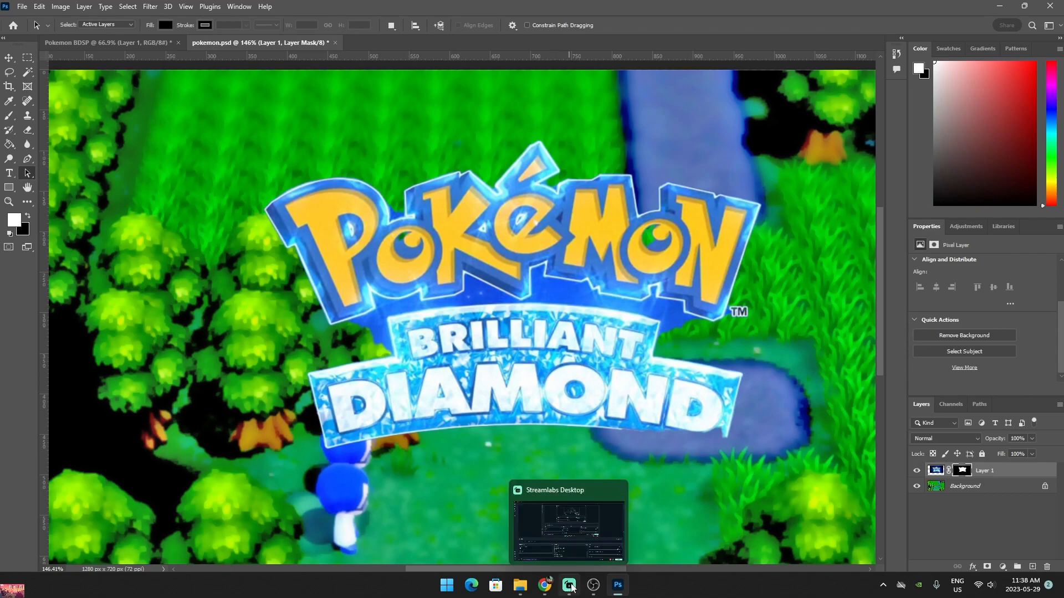
{"action": "left_click", "coordinate": [951, 404]}
{"action": "left_click", "coordinate": [921, 404]}
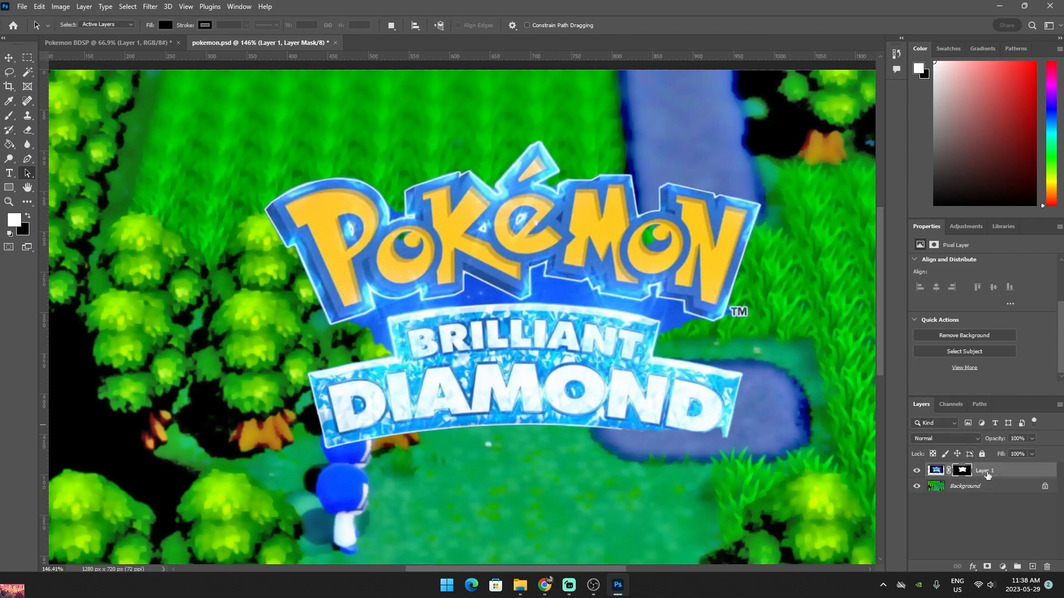
{"action": "right_click", "coordinate": [942, 471]}
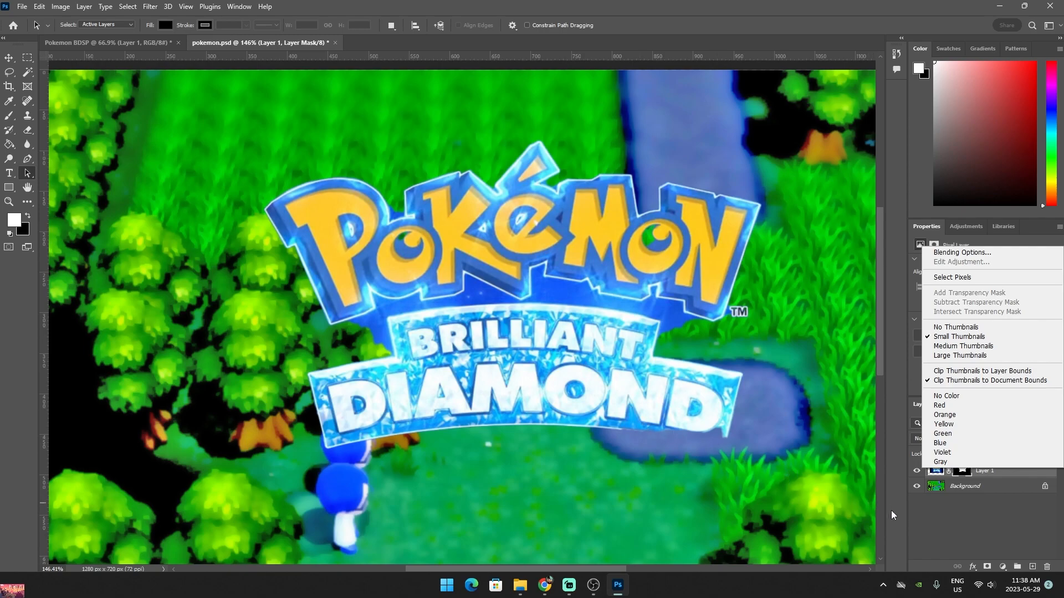
{"action": "left_click", "coordinate": [912, 522]}
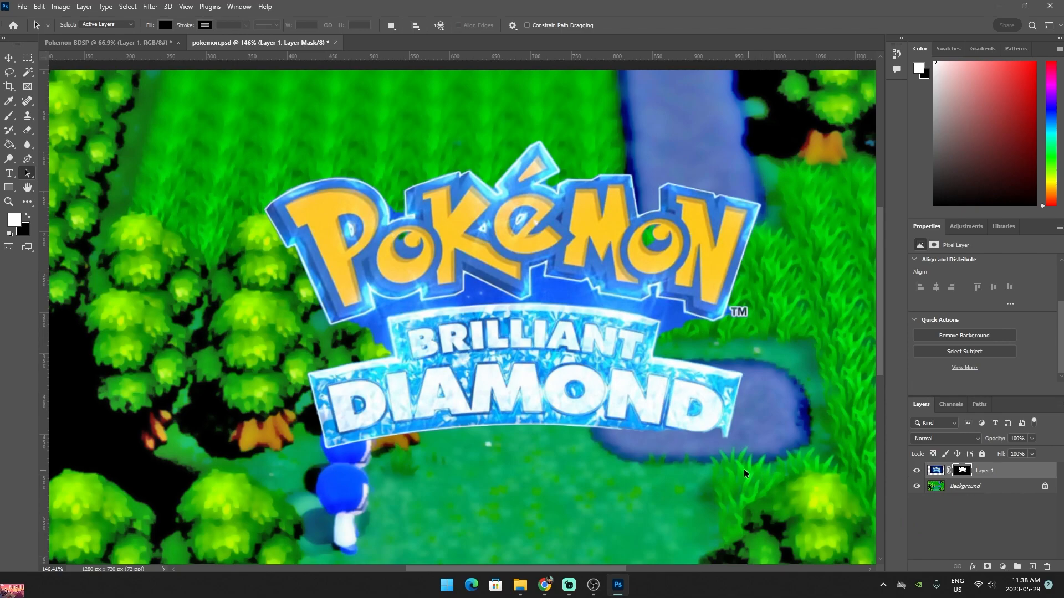
Erase the leftover blue background between the Pokémon wordmark and the left half of the BRILLIANT banner with the Eraser on the logo's layer mask
{"action": "scroll", "coordinate": [607, 362], "scroll_direction": "up", "scroll_amount": 5}
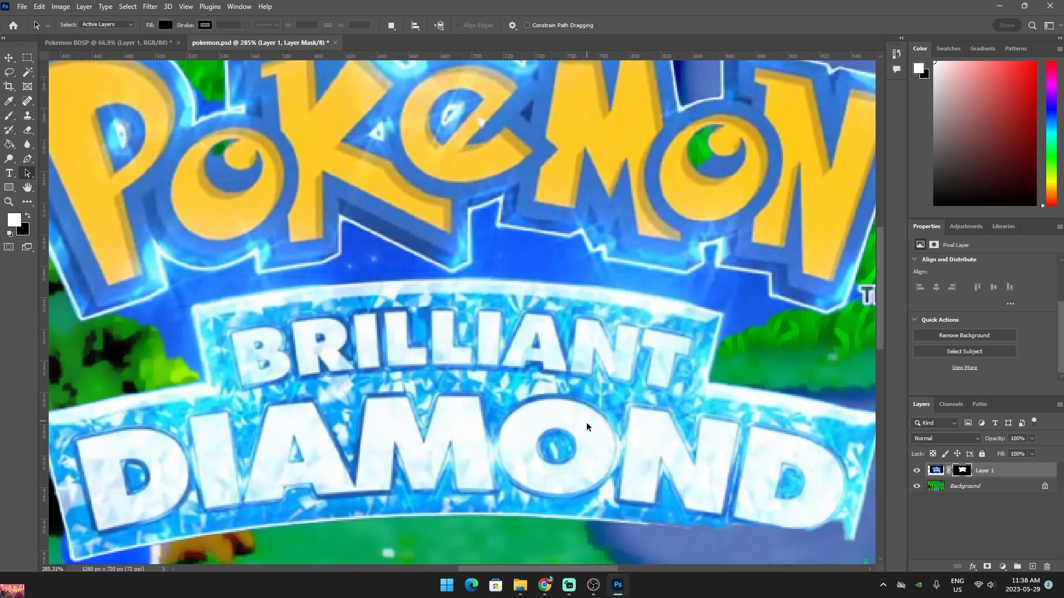
{"action": "left_click_drag", "start_coordinate": [562, 573], "coordinate": [559, 574]}
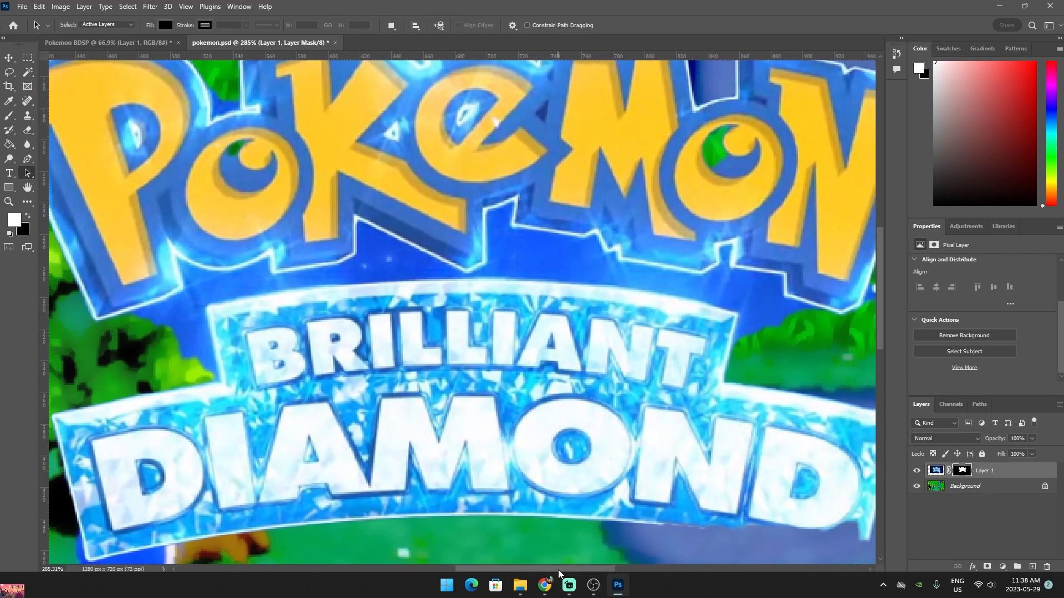
{"action": "left_click", "coordinate": [27, 129]}
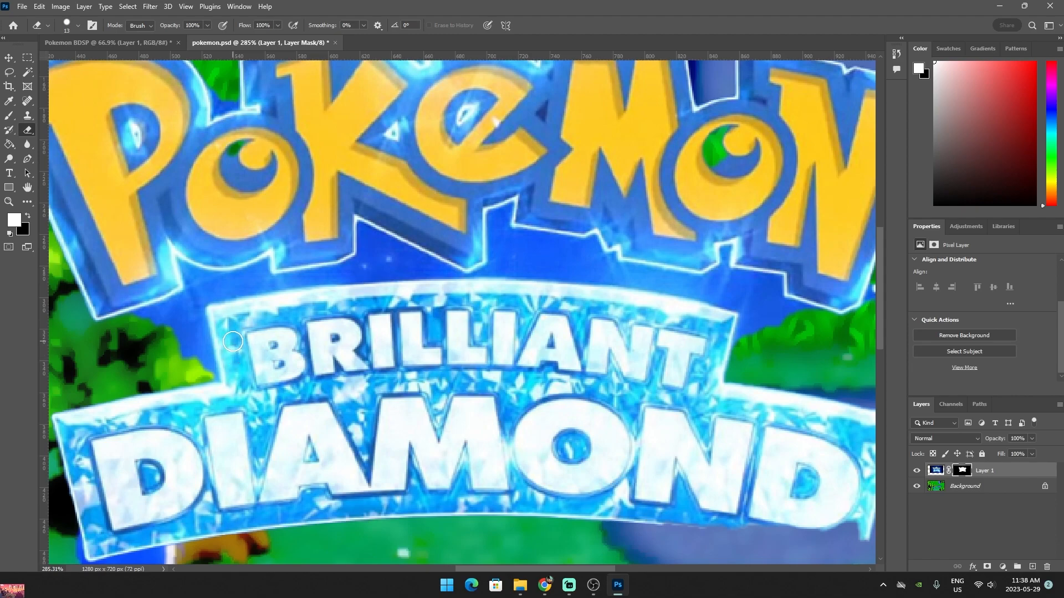
{"action": "scroll", "coordinate": [185, 318], "scroll_direction": "up", "scroll_amount": 2}
{"action": "scroll", "coordinate": [185, 318], "scroll_direction": "up", "scroll_amount": 1}
{"action": "mouse_move", "coordinate": [185, 314]}
{"action": "left_mouse_down"}
{"action": "mouse_move", "coordinate": [207, 287]}
{"action": "mouse_move", "coordinate": [285, 257]}
{"action": "mouse_move", "coordinate": [517, 228]}
{"action": "mouse_move", "coordinate": [604, 137]}
{"action": "mouse_move", "coordinate": [549, 71]}
{"action": "left_mouse_up"}
{"action": "scroll", "coordinate": [295, 258], "scroll_direction": "down", "scroll_amount": 4}
{"action": "scroll", "coordinate": [324, 258], "scroll_direction": "up", "scroll_amount": 13}
{"action": "scroll", "coordinate": [636, 193], "scroll_direction": "down", "scroll_amount": 10}
{"action": "mouse_move", "coordinate": [439, 282]}
{"action": "left_mouse_down"}
{"action": "mouse_move", "coordinate": [379, 257]}
{"action": "mouse_move", "coordinate": [432, 245]}
{"action": "mouse_move", "coordinate": [441, 229]}
{"action": "mouse_move", "coordinate": [434, 213]}
{"action": "mouse_move", "coordinate": [454, 226]}
{"action": "mouse_move", "coordinate": [459, 218]}
{"action": "left_mouse_up"}
{"action": "left_click_drag", "start_coordinate": [462, 571], "coordinate": [485, 572]}
{"action": "mouse_move", "coordinate": [333, 246]}
{"action": "left_mouse_down"}
{"action": "mouse_move", "coordinate": [352, 235]}
{"action": "mouse_move", "coordinate": [340, 318]}
{"action": "left_mouse_up"}
{"action": "mouse_move", "coordinate": [516, 189]}
{"action": "left_mouse_down"}
{"action": "mouse_move", "coordinate": [523, 214]}
{"action": "mouse_move", "coordinate": [503, 216]}
{"action": "mouse_move", "coordinate": [560, 211]}
{"action": "mouse_move", "coordinate": [508, 183]}
{"action": "mouse_move", "coordinate": [584, 214]}
{"action": "left_mouse_up"}
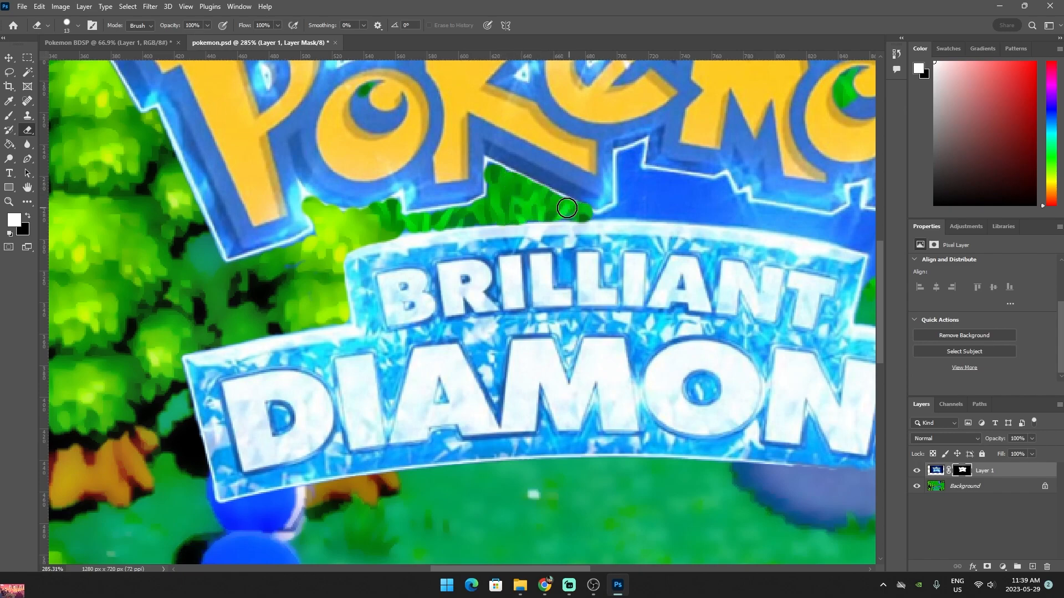
Erase the remaining blue background between the Pokémon wordmark and the right half of the BRILLIANT banner on the logo's layer mask
{"action": "left_click_drag", "start_coordinate": [440, 570], "coordinate": [465, 569]}
{"action": "mouse_move", "coordinate": [459, 215]}
{"action": "left_mouse_down"}
{"action": "mouse_move", "coordinate": [420, 218]}
{"action": "mouse_move", "coordinate": [492, 212]}
{"action": "left_mouse_up"}
{"action": "scroll", "coordinate": [506, 175], "scroll_direction": "down", "scroll_amount": 5}
{"action": "left_click", "coordinate": [507, 176]}
{"action": "scroll", "coordinate": [506, 175], "scroll_direction": "up", "scroll_amount": 1}
{"action": "left_click_drag", "start_coordinate": [881, 378], "coordinate": [881, 343]}
{"action": "mouse_move", "coordinate": [508, 296]}
{"action": "left_mouse_down"}
{"action": "mouse_move", "coordinate": [695, 329]}
{"action": "mouse_move", "coordinate": [726, 311]}
{"action": "mouse_move", "coordinate": [695, 362]}
{"action": "mouse_move", "coordinate": [662, 325]}
{"action": "mouse_move", "coordinate": [722, 352]}
{"action": "mouse_move", "coordinate": [762, 332]}
{"action": "mouse_move", "coordinate": [735, 296]}
{"action": "mouse_move", "coordinate": [677, 275]}
{"action": "mouse_move", "coordinate": [788, 339]}
{"action": "mouse_move", "coordinate": [716, 334]}
{"action": "mouse_move", "coordinate": [699, 347]}
{"action": "mouse_move", "coordinate": [621, 276]}
{"action": "mouse_move", "coordinate": [649, 248]}
{"action": "mouse_move", "coordinate": [552, 313]}
{"action": "mouse_move", "coordinate": [288, 215]}
{"action": "mouse_move", "coordinate": [417, 231]}
{"action": "mouse_move", "coordinate": [445, 251]}
{"action": "mouse_move", "coordinate": [392, 218]}
{"action": "mouse_move", "coordinate": [270, 206]}
{"action": "mouse_move", "coordinate": [253, 187]}
{"action": "mouse_move", "coordinate": [263, 159]}
{"action": "mouse_move", "coordinate": [229, 164]}
{"action": "mouse_move", "coordinate": [229, 239]}
{"action": "left_mouse_up"}
{"action": "scroll", "coordinate": [675, 323], "scroll_direction": "up", "scroll_amount": 4}
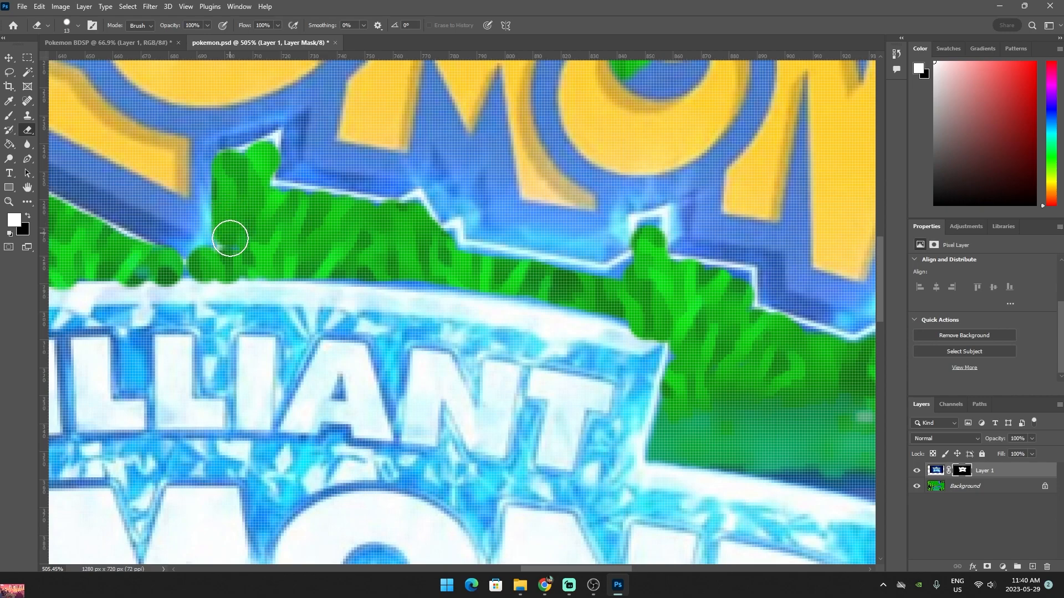
Try to paint with the History Brush on the lower edge of the DIAMOND banner near its final D
{"action": "scroll", "coordinate": [244, 239], "scroll_direction": "down", "scroll_amount": 3}
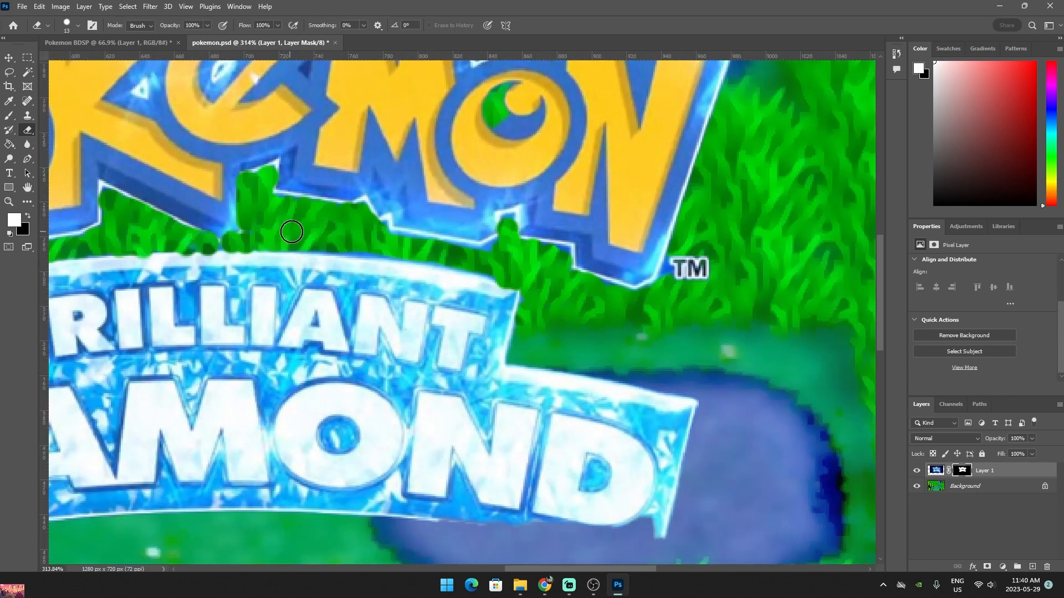
{"action": "scroll", "coordinate": [288, 232], "scroll_direction": "down", "scroll_amount": 2}
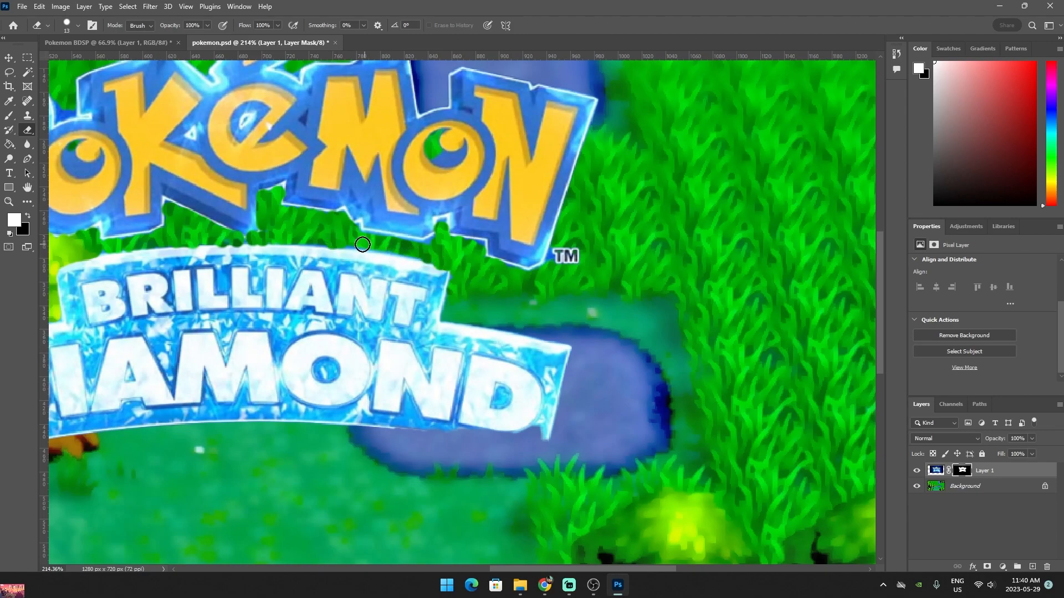
{"action": "scroll", "coordinate": [404, 252], "scroll_direction": "down", "scroll_amount": 3}
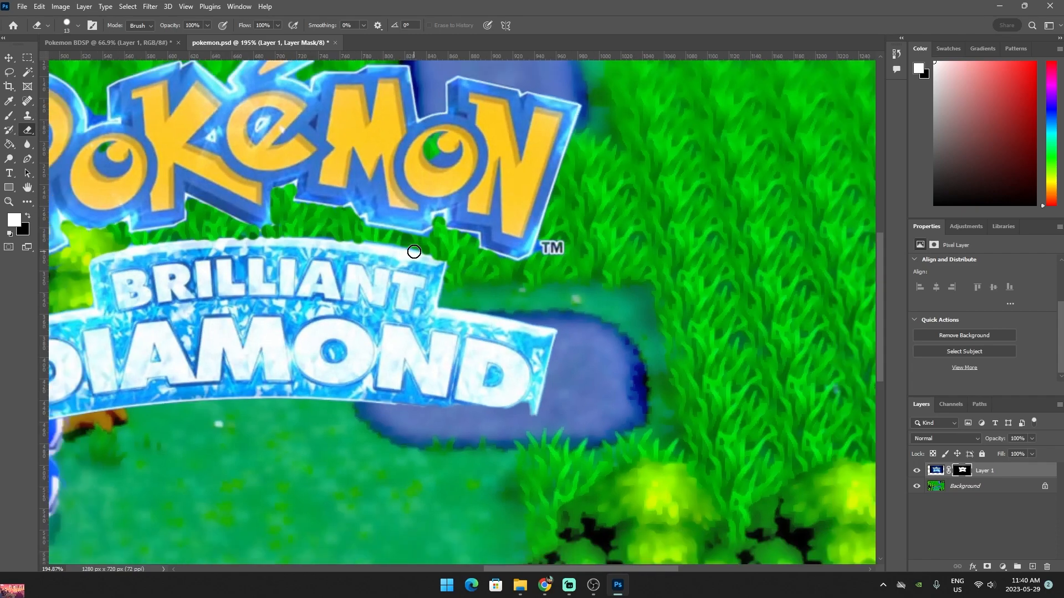
{"action": "scroll", "coordinate": [349, 256], "scroll_direction": "down", "scroll_amount": 1}
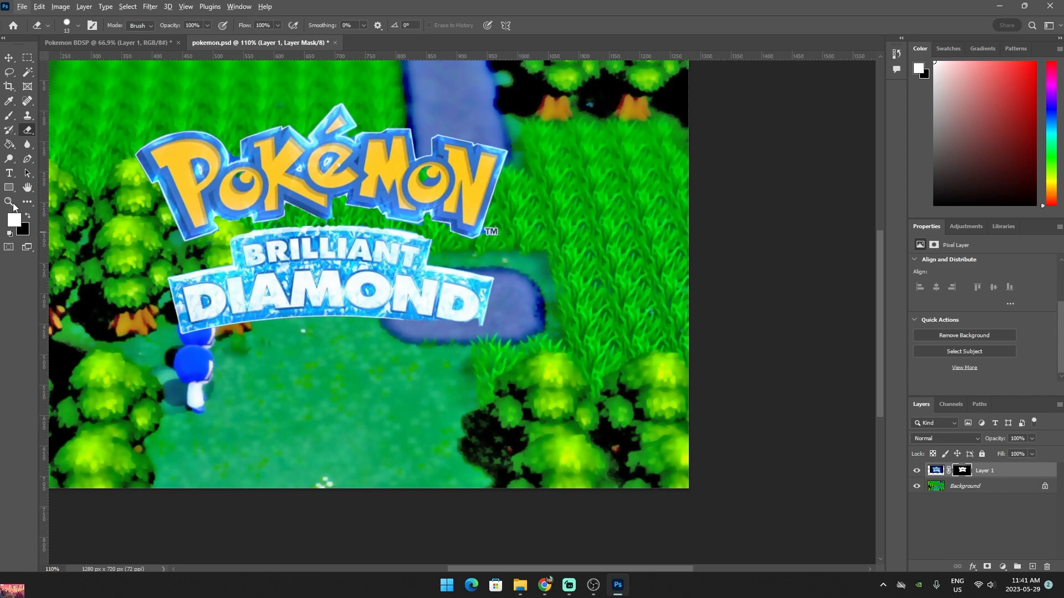
{"action": "left_click", "coordinate": [9, 117]}
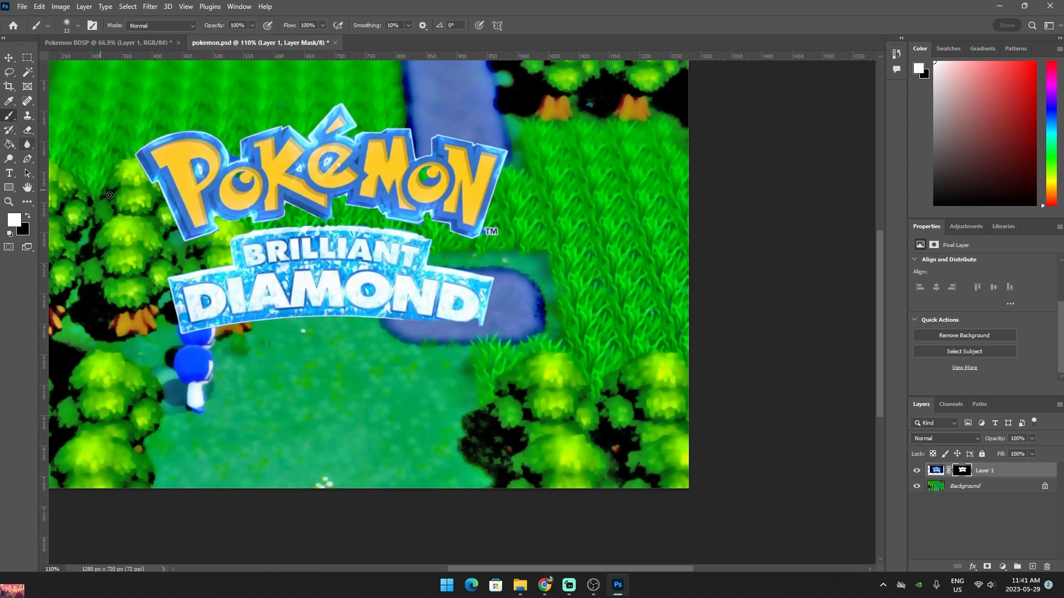
{"action": "left_click", "coordinate": [7, 133]}
{"action": "left_click", "coordinate": [8, 134]}
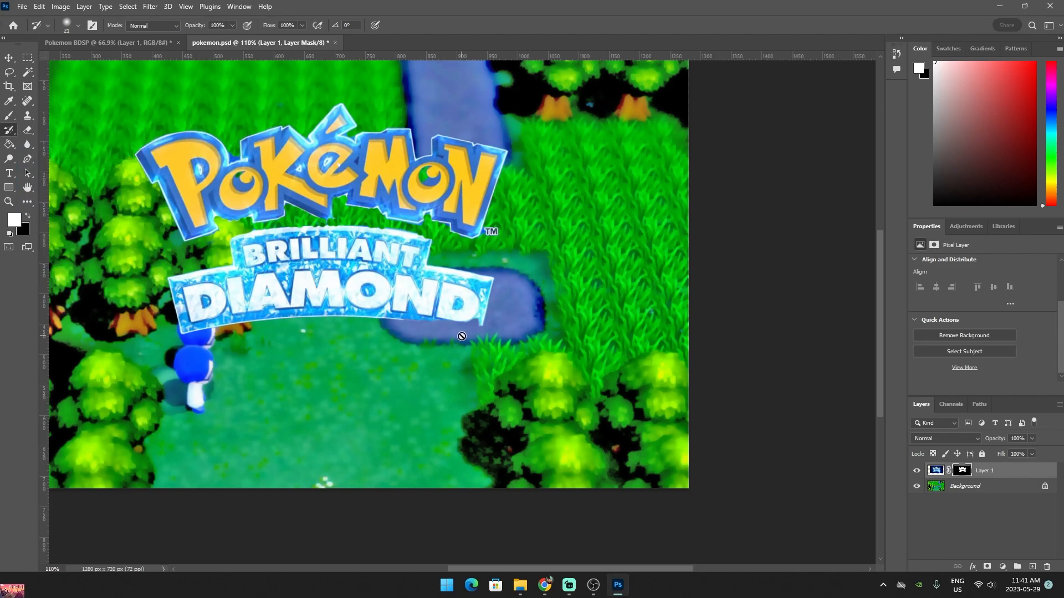
{"action": "scroll", "coordinate": [460, 335], "scroll_direction": "up", "scroll_amount": 5}
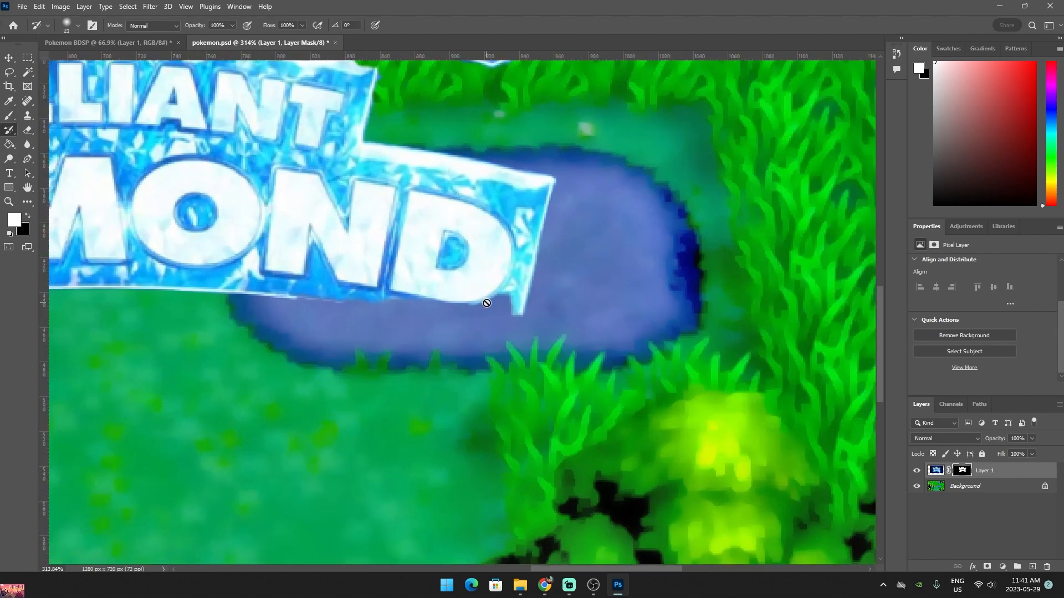
{"action": "left_click", "coordinate": [492, 303]}
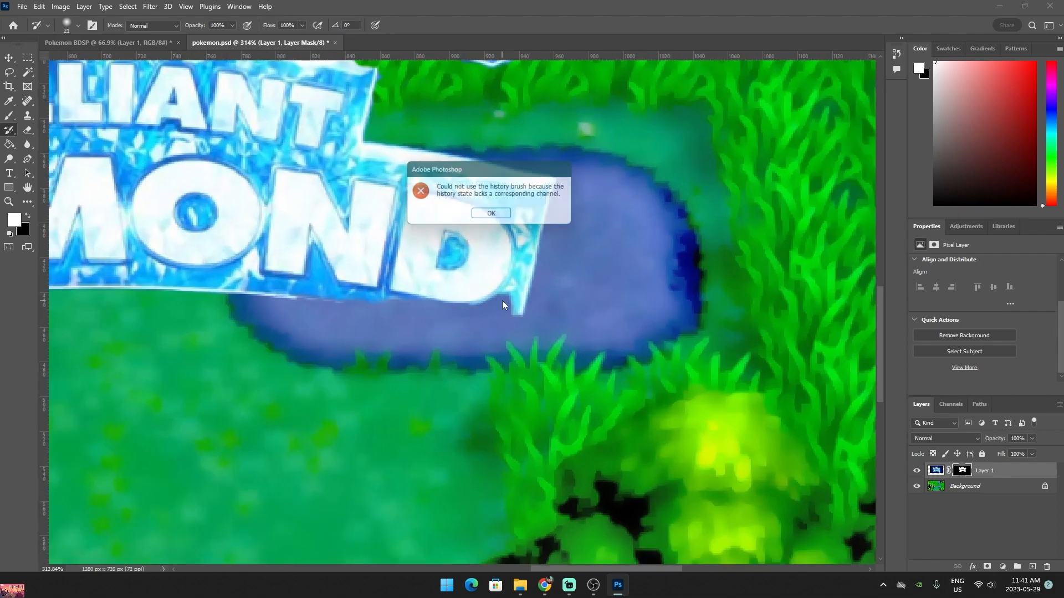
{"action": "left_click", "coordinate": [493, 214]}
Reselect the History Brush and try again on the notch below the D of DIAMOND
{"action": "right_click", "coordinate": [9, 130]}
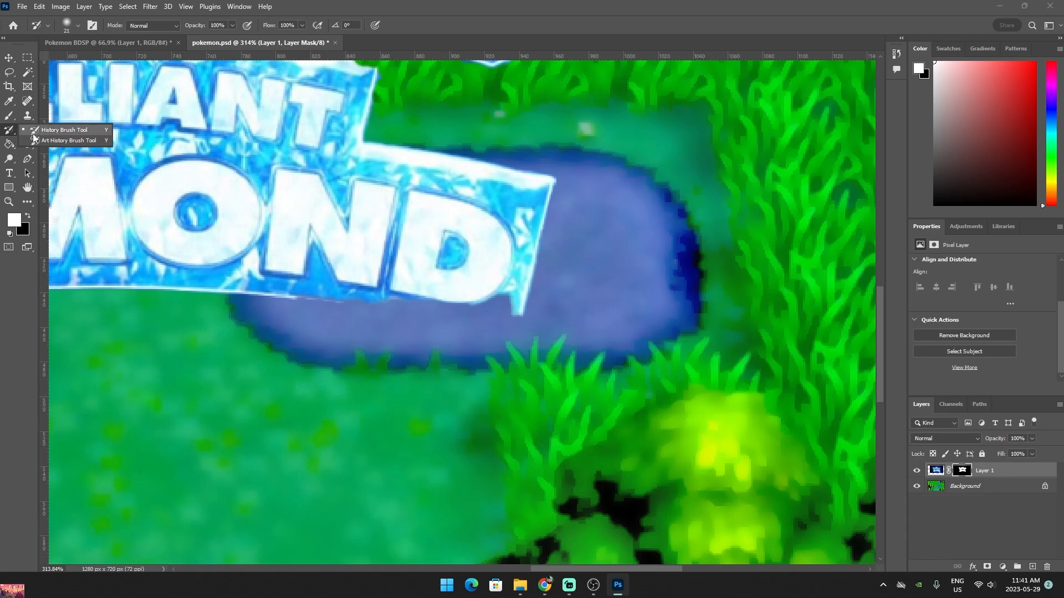
{"action": "left_click", "coordinate": [44, 131]}
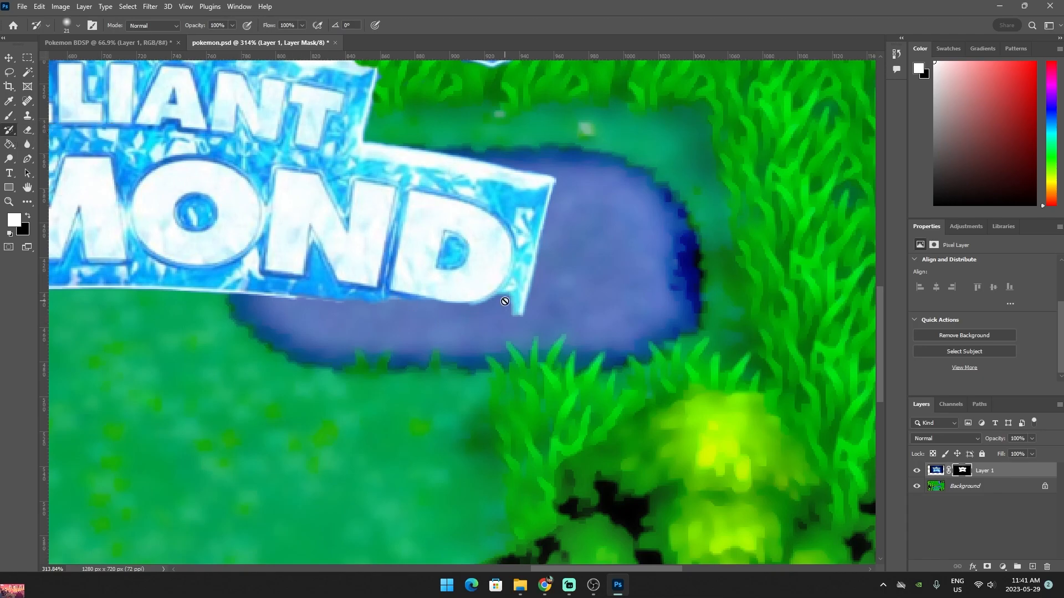
{"action": "left_click", "coordinate": [492, 312]}
{"action": "left_click", "coordinate": [490, 216]}
Move the logo with Free Transform to the picture's upper-left corner, with the transform centre at about X 312 px, Y 184 px
{"action": "scroll", "coordinate": [487, 218], "scroll_direction": "down", "scroll_amount": 5}
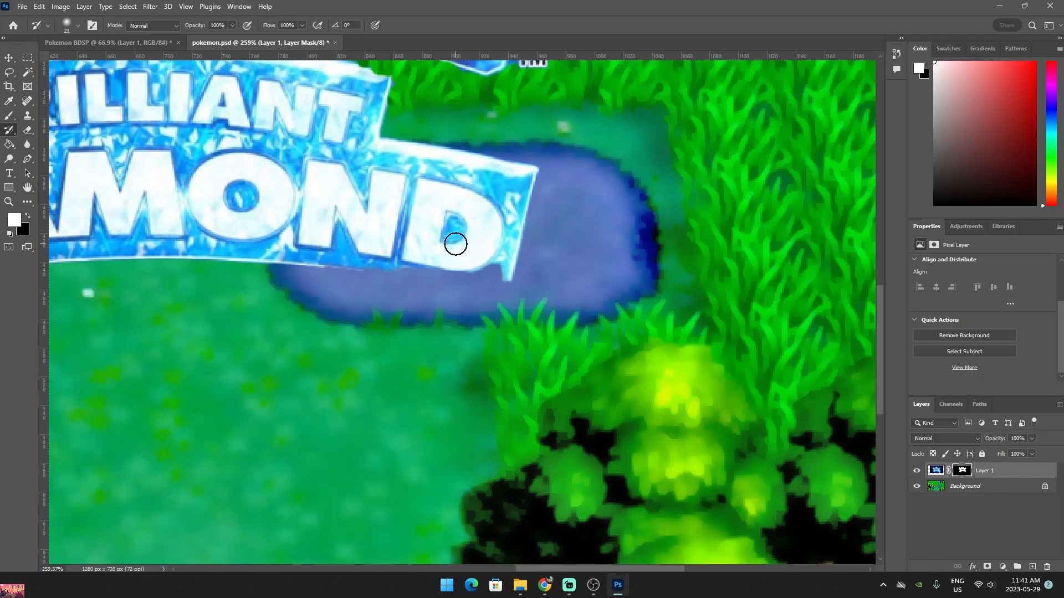
{"action": "scroll", "coordinate": [455, 245], "scroll_direction": "down", "scroll_amount": 4}
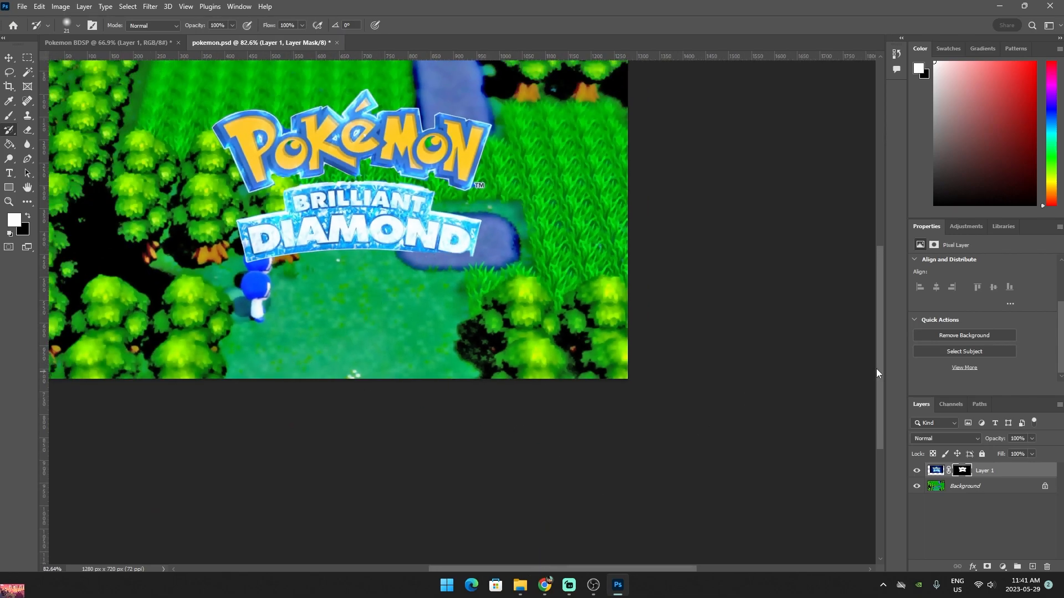
{"action": "left_click_drag", "start_coordinate": [876, 368], "coordinate": [879, 342]}
{"action": "left_click_drag", "start_coordinate": [604, 571], "coordinate": [563, 529]}
{"action": "scroll", "coordinate": [407, 311], "scroll_direction": "up", "scroll_amount": 1}
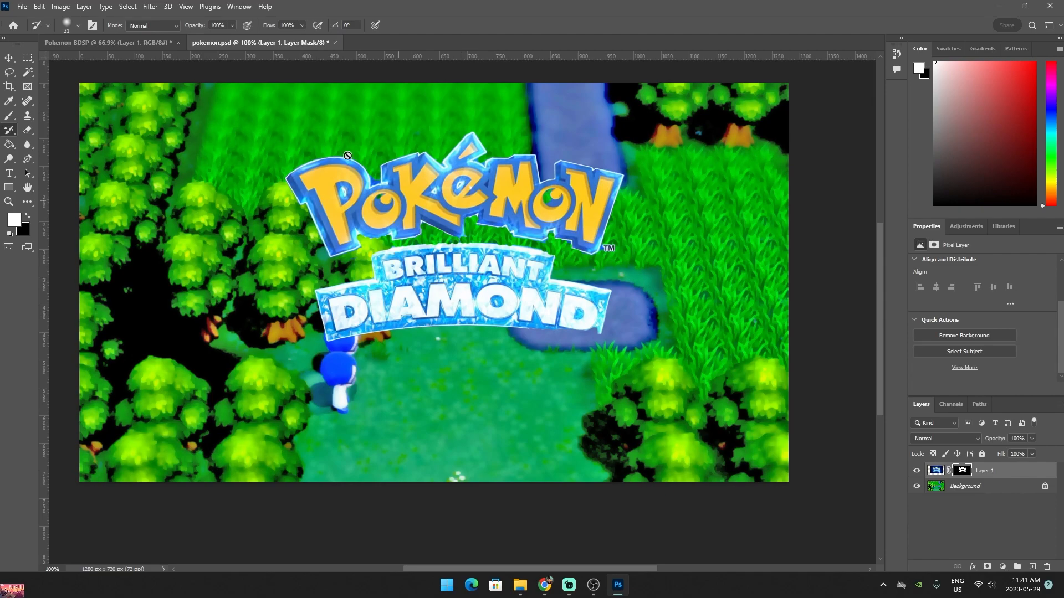
{"action": "left_click", "coordinate": [26, 174]}
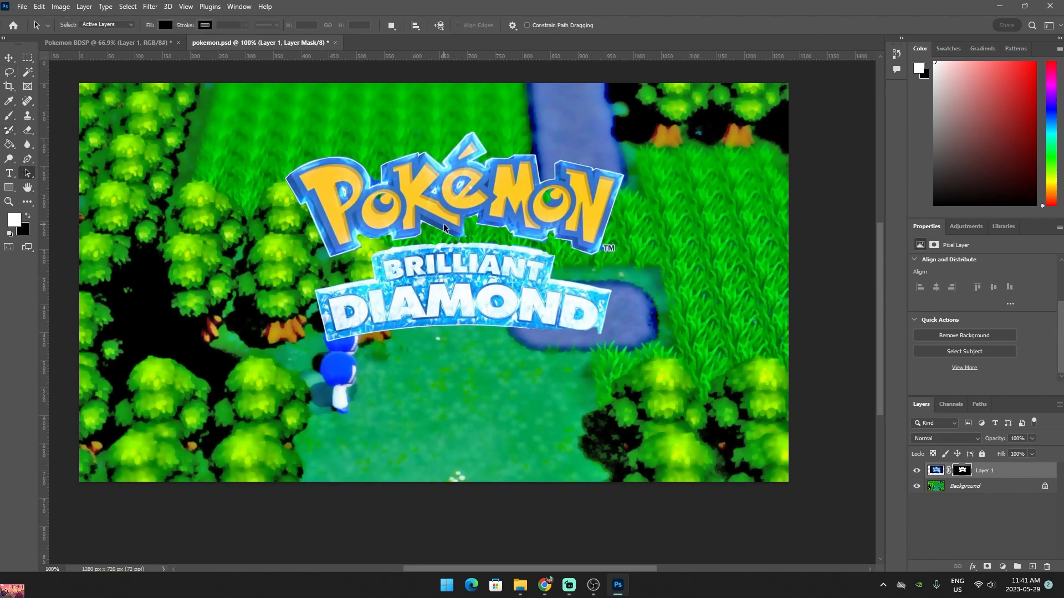
{"action": "key", "text": "ctrl"}
{"action": "left_click_drag", "start_coordinate": [433, 245], "coordinate": [228, 197]}
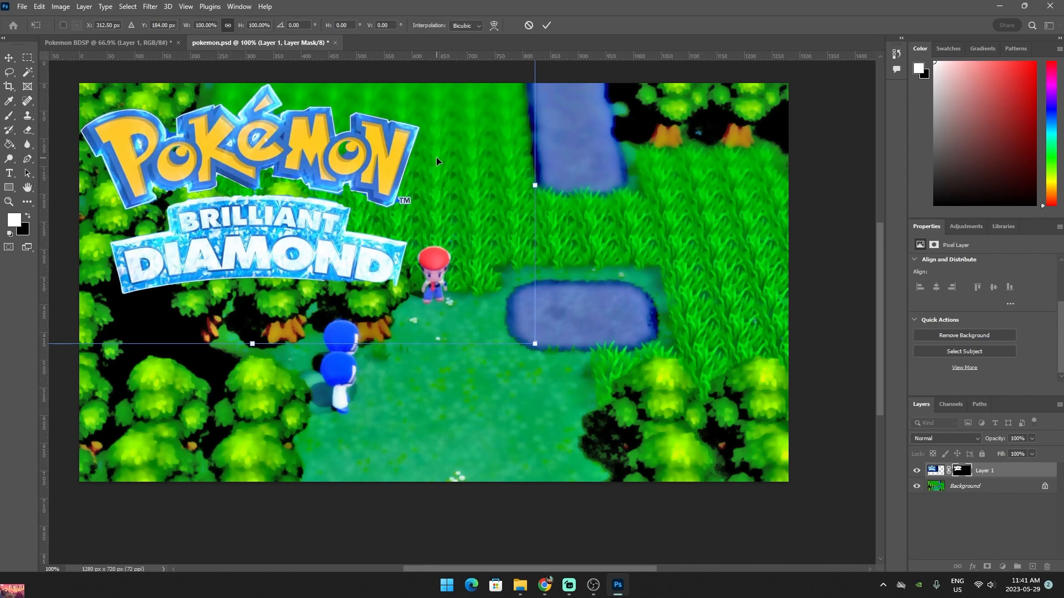
{"action": "left_click", "coordinate": [547, 26]}
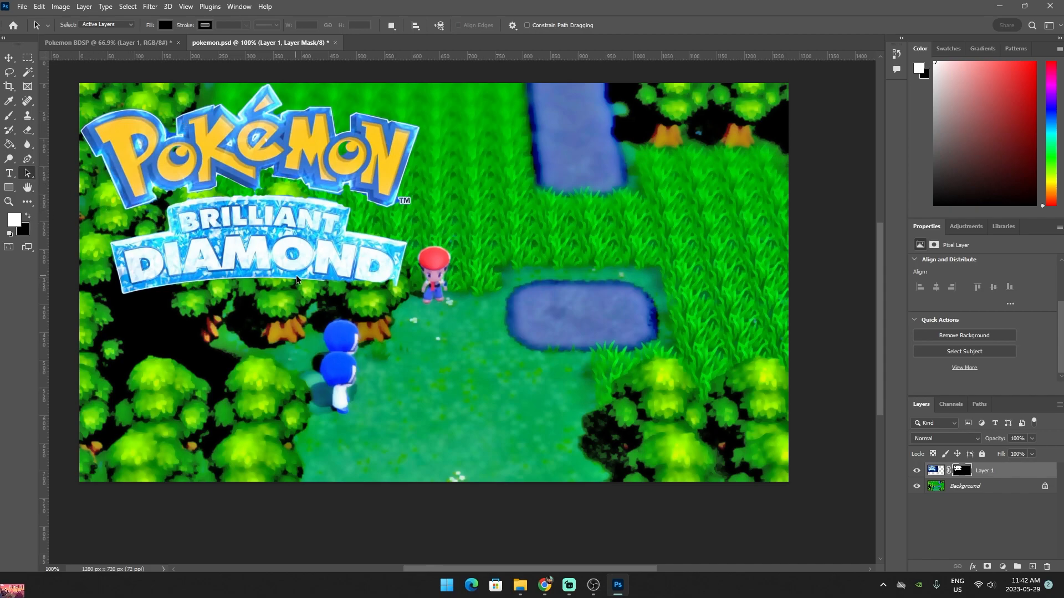
Try the History Brush on the lower edge of the repositioned DIAMOND banner
{"action": "left_click", "coordinate": [8, 132]}
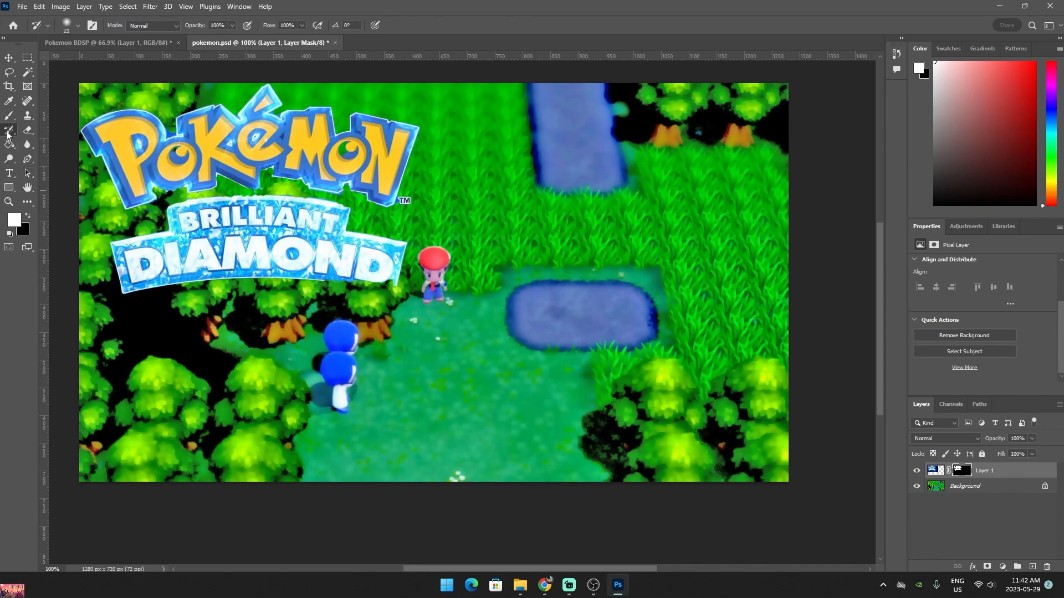
{"action": "left_click", "coordinate": [391, 283]}
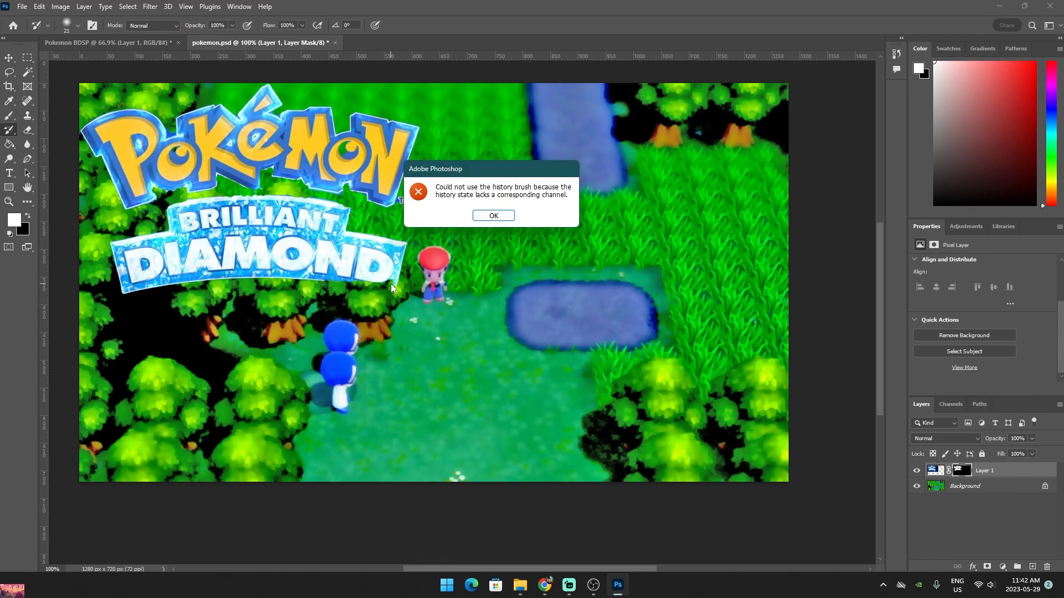
{"action": "left_click", "coordinate": [509, 216]}
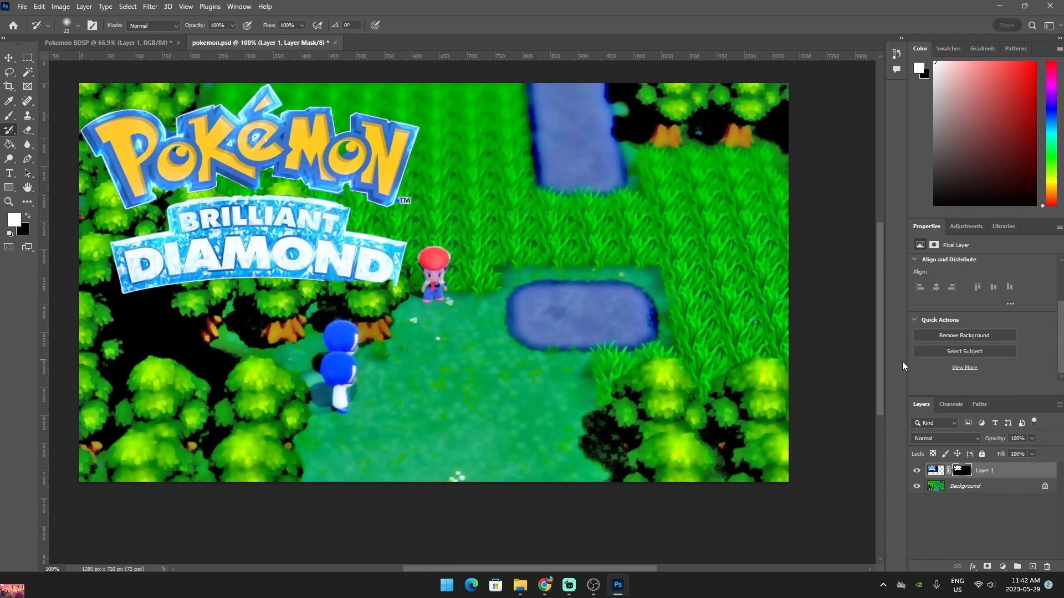
Try Select Subject to clean up the BRILLIANT DIAMOND banner, undo the banner's removal and clear the selection
{"action": "left_click", "coordinate": [943, 352]}
{"action": "key", "text": "ctrl+d"}
{"action": "left_click", "coordinate": [938, 354]}
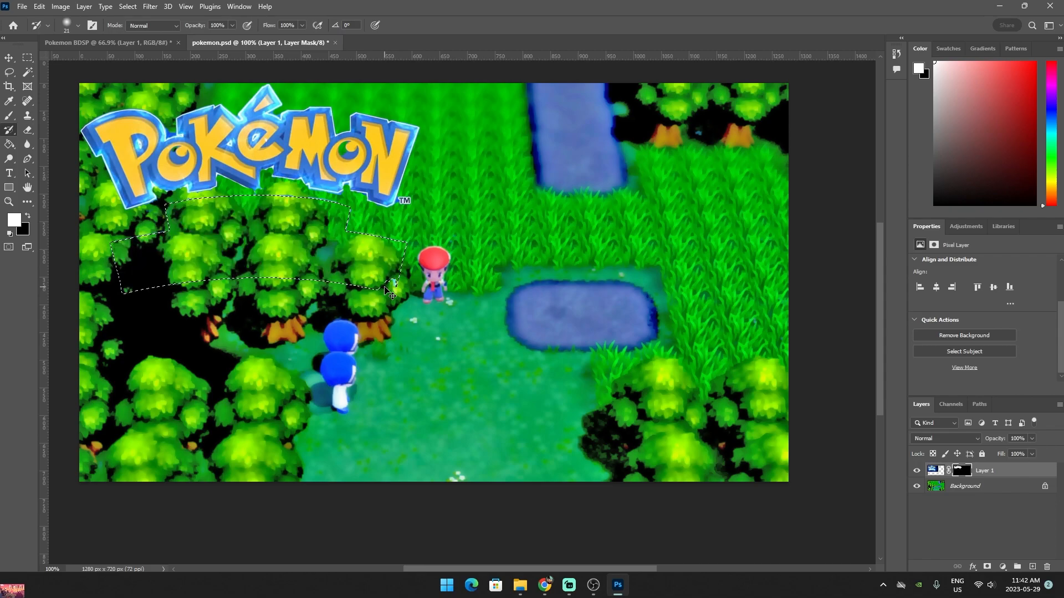
{"action": "left_click", "coordinate": [40, 7]}
{"action": "left_click", "coordinate": [54, 19]}
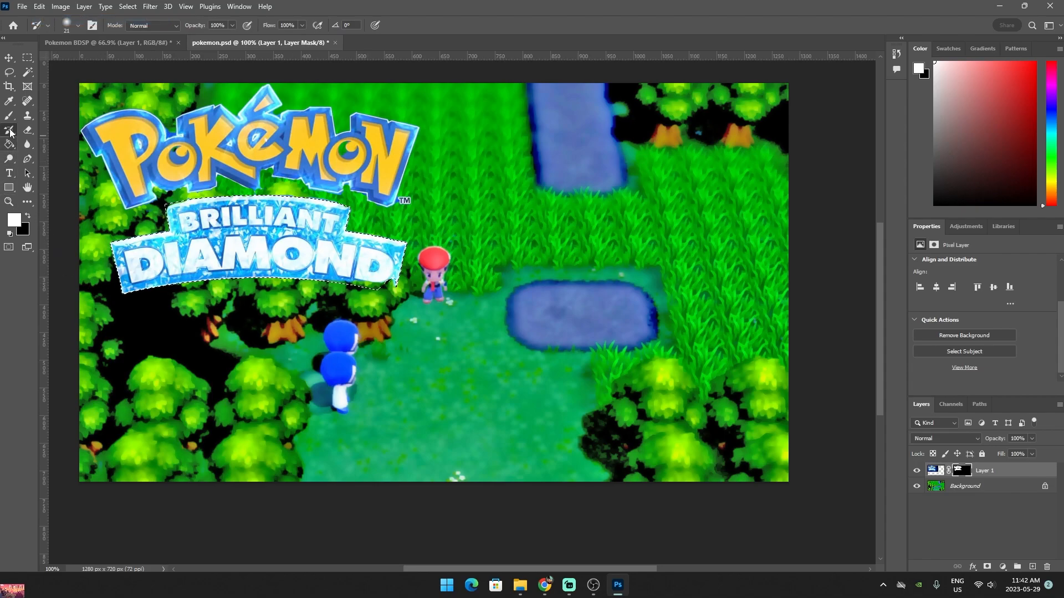
{"action": "key", "text": "ctrl+d"}
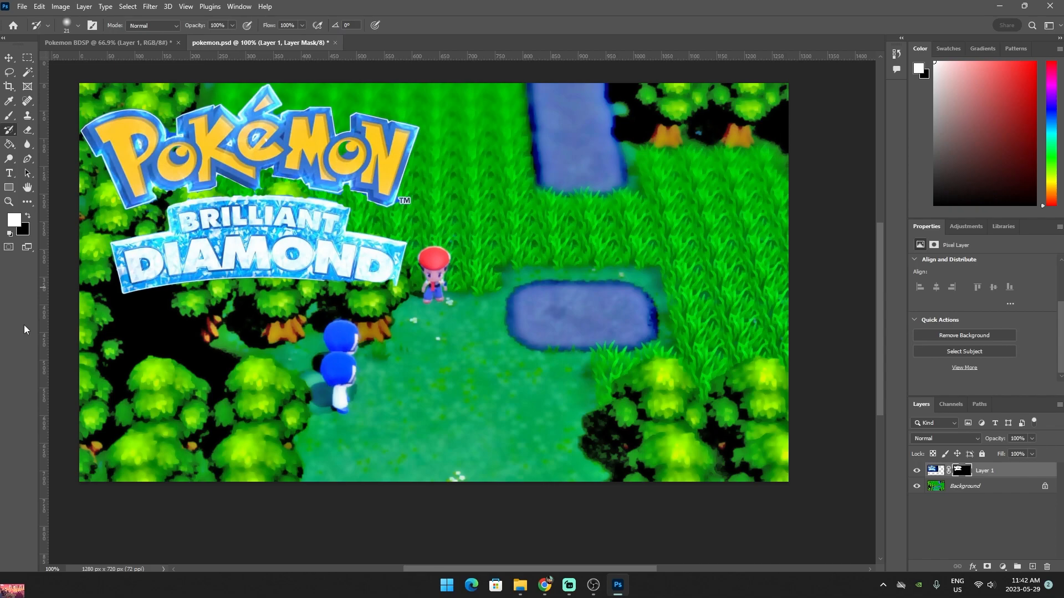
Start a new text layer with the Type tool near the picture's lower-right corner
{"action": "scroll", "coordinate": [147, 330], "scroll_direction": "up", "scroll_amount": 1}
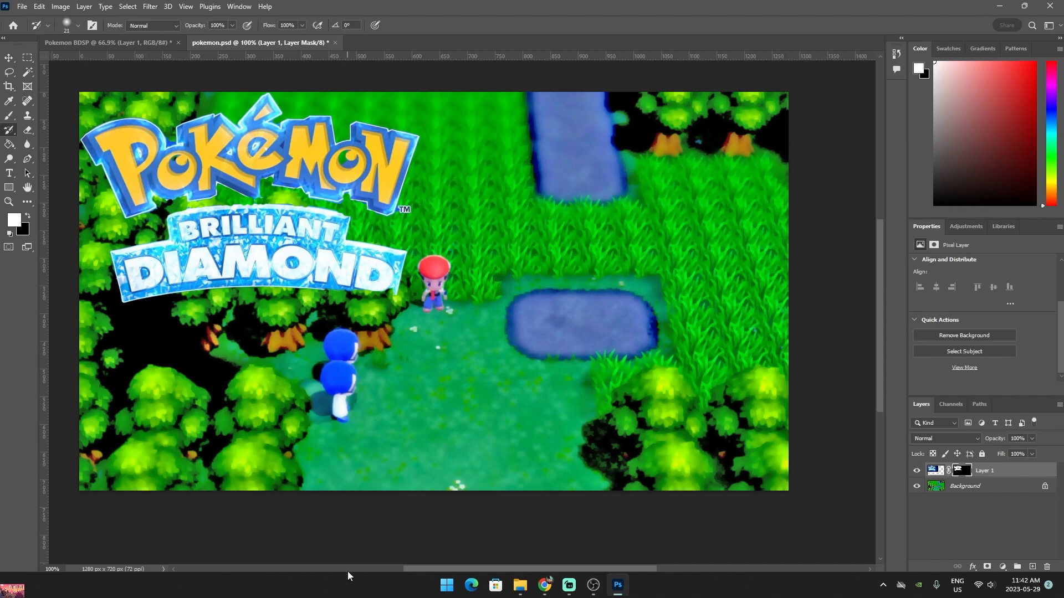
{"action": "left_click", "coordinate": [27, 173]}
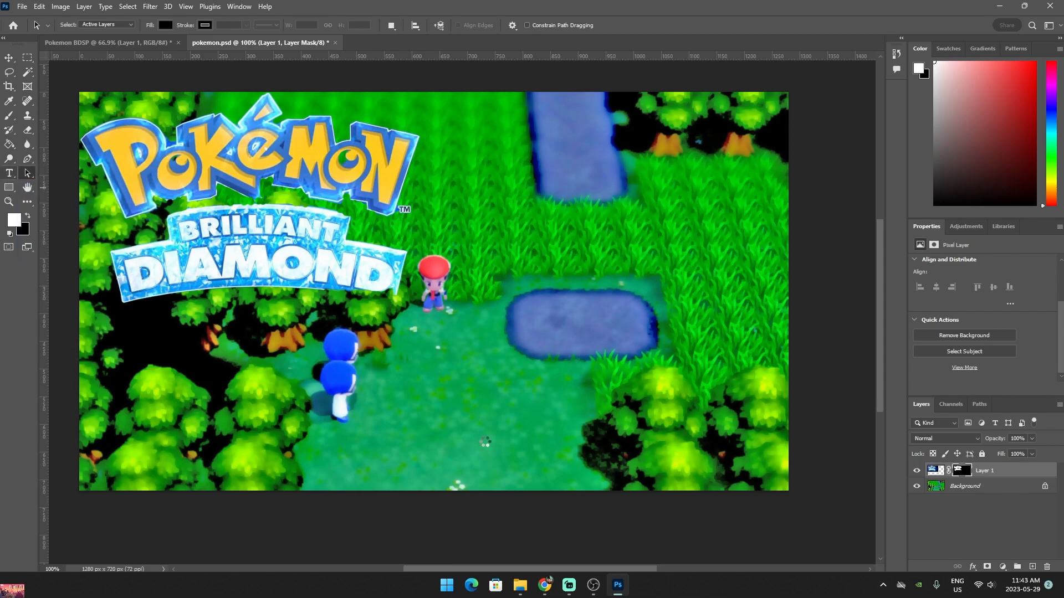
{"action": "key", "text": "t"}
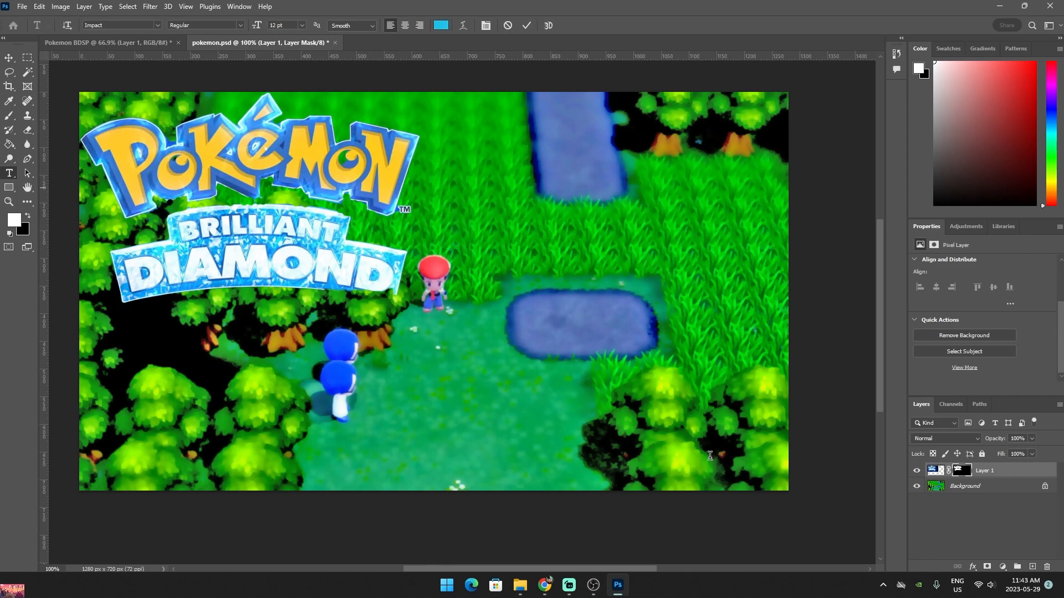
Switch to Chrome and check the Pokémon Brilliant Diamond playlist on YouTube for the latest part number
{"action": "left_click", "coordinate": [544, 587]}
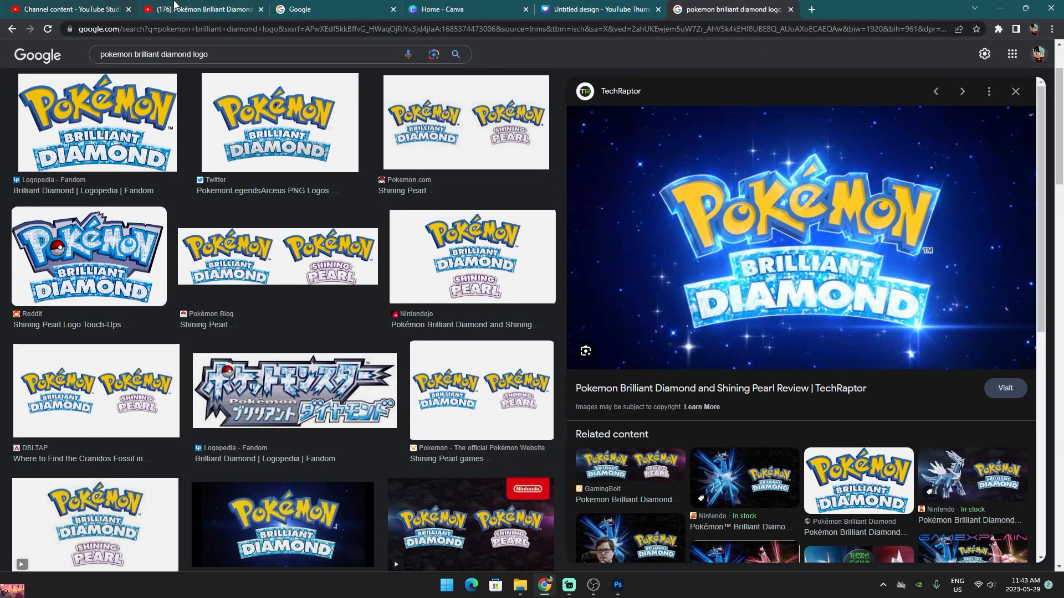
{"action": "left_click", "coordinate": [183, 9]}
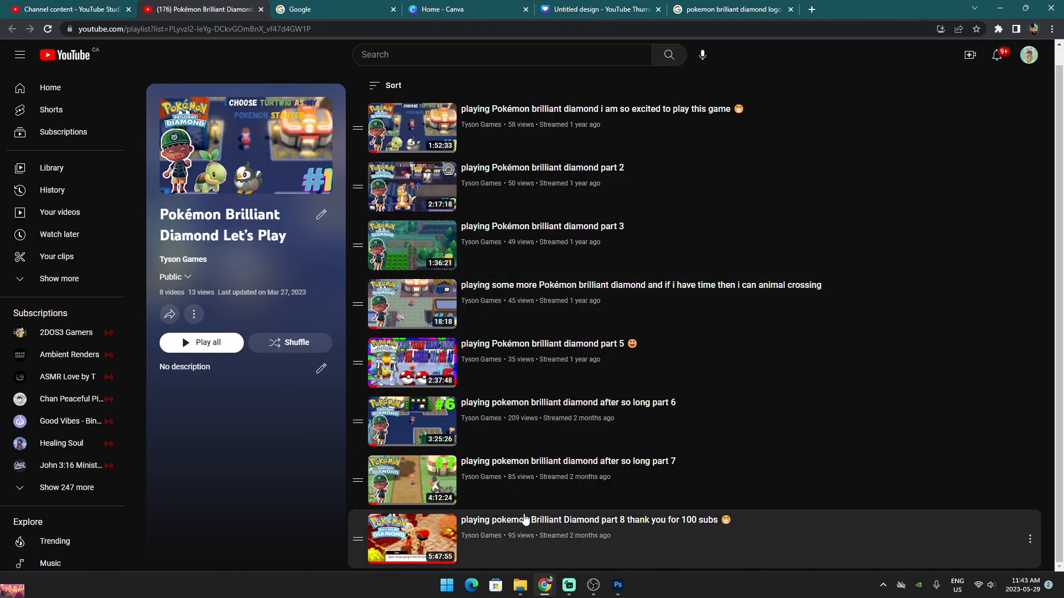
{"action": "left_click", "coordinate": [999, 8]}
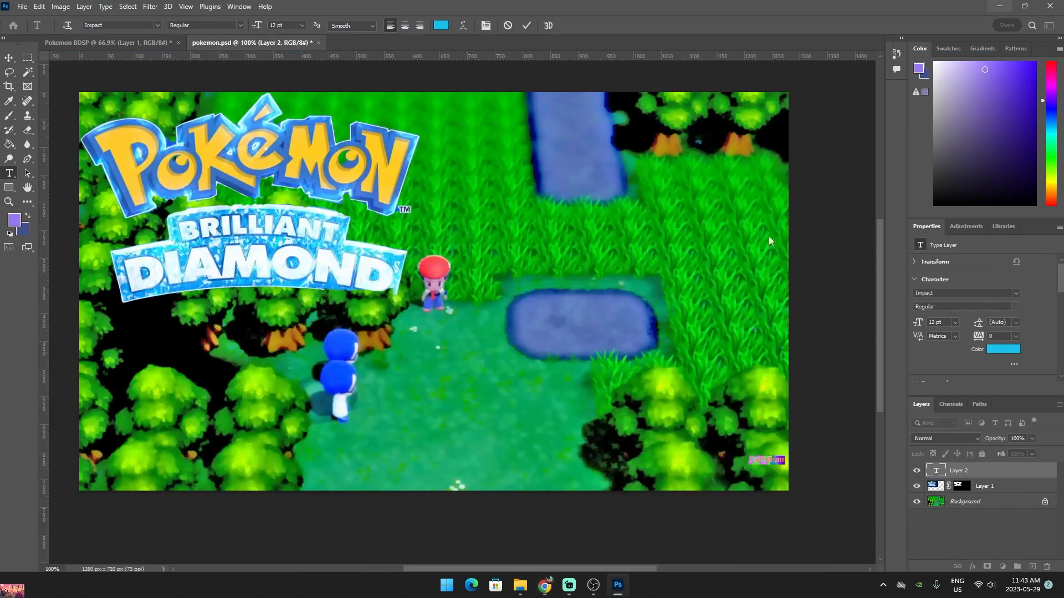
Replace the placeholder in the new text layer with "part 9" and finish the text editing
{"action": "key", "text": "BackSpace"}
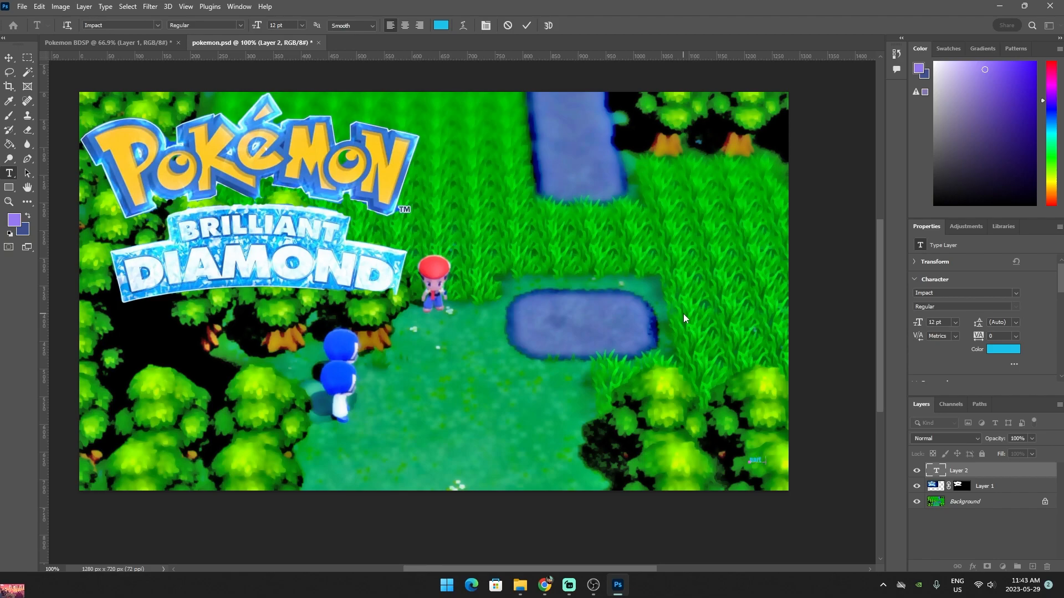
{"action": "left_click", "coordinate": [545, 586]}
{"action": "left_click", "coordinate": [545, 586]}
{"action": "left_click", "coordinate": [27, 173]}
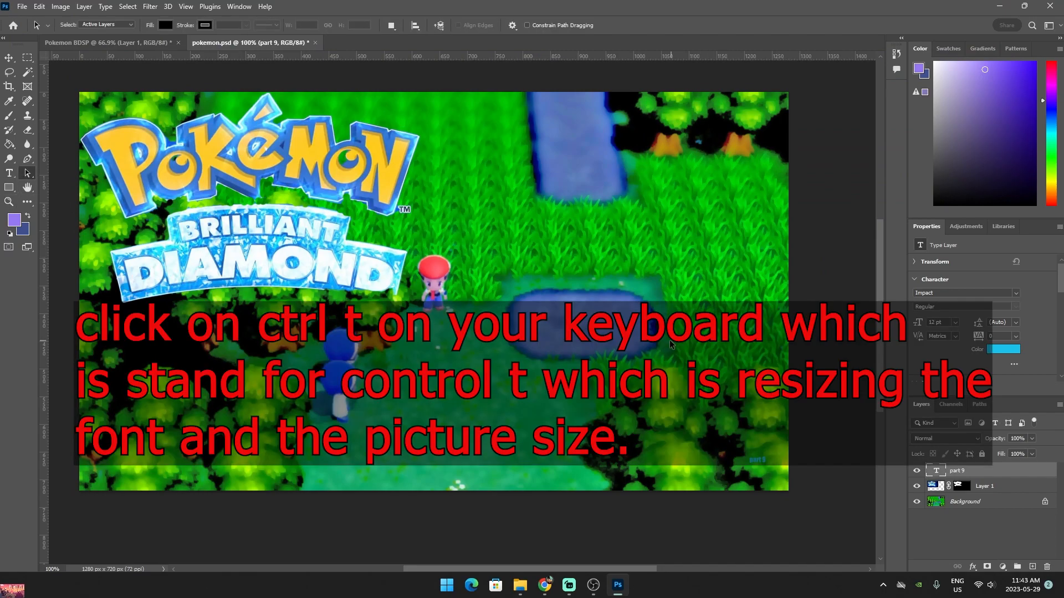
Enlarge the "part 9" text with Free Transform to about 124.81 pt in the picture's lower-right corner
{"action": "key", "text": "ctrl+t"}
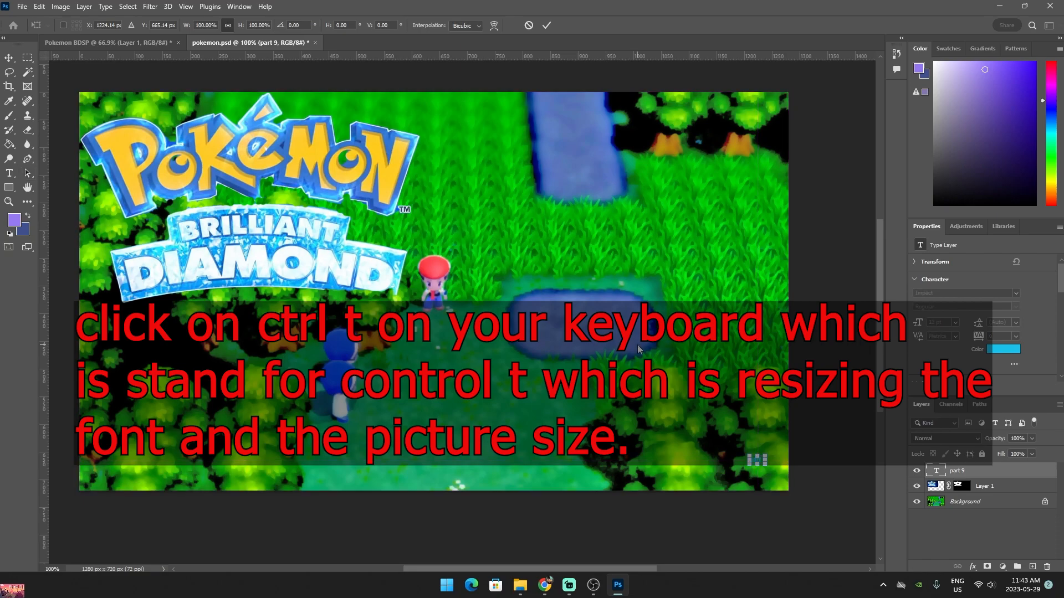
{"action": "left_click_drag", "start_coordinate": [746, 455], "coordinate": [688, 452]}
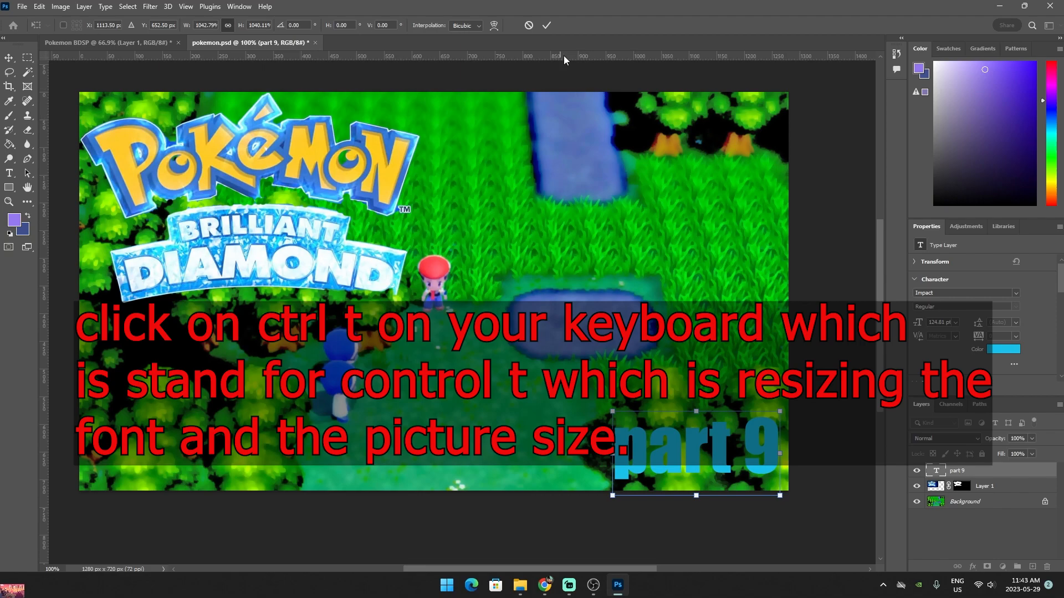
{"action": "left_click", "coordinate": [547, 26]}
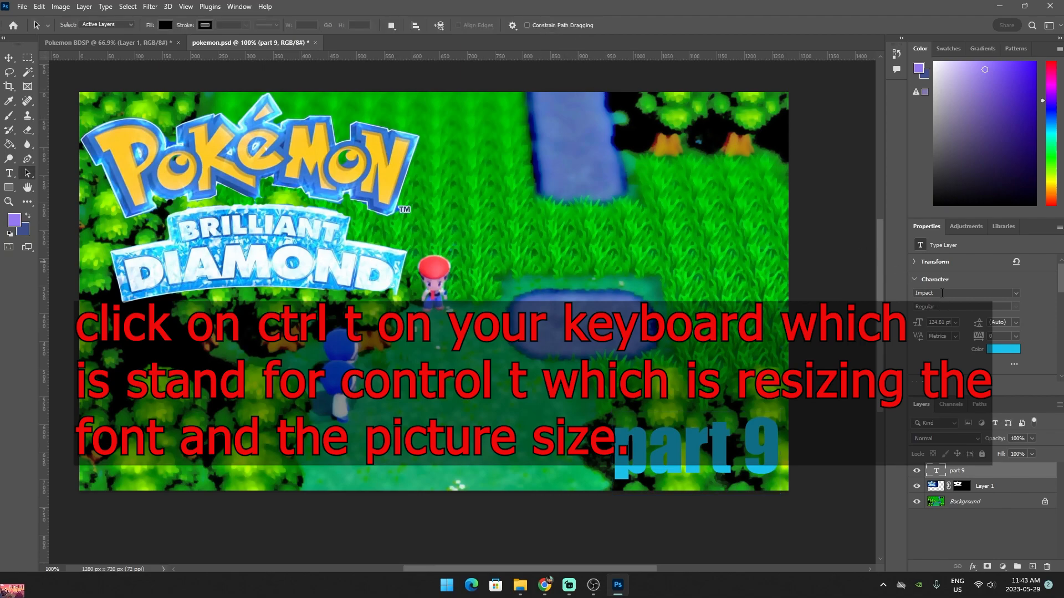
Browse the font list with live previews on the "part 9" text and keep Impact as its font
{"action": "left_click", "coordinate": [1014, 295]}
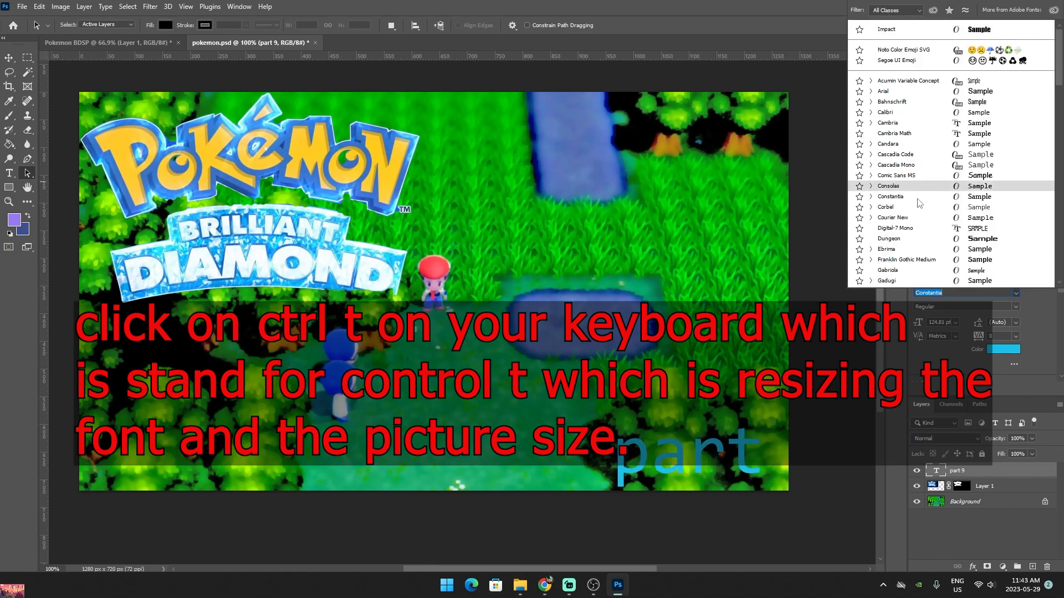
{"action": "scroll", "coordinate": [901, 252], "scroll_direction": "down", "scroll_amount": 3}
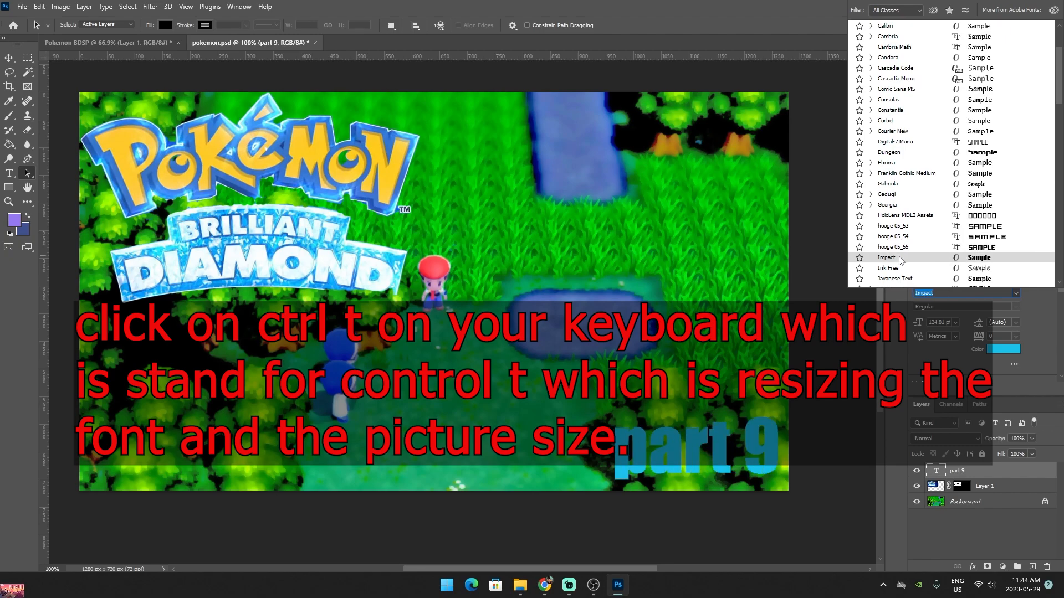
{"action": "scroll", "coordinate": [901, 259], "scroll_direction": "down", "scroll_amount": 2}
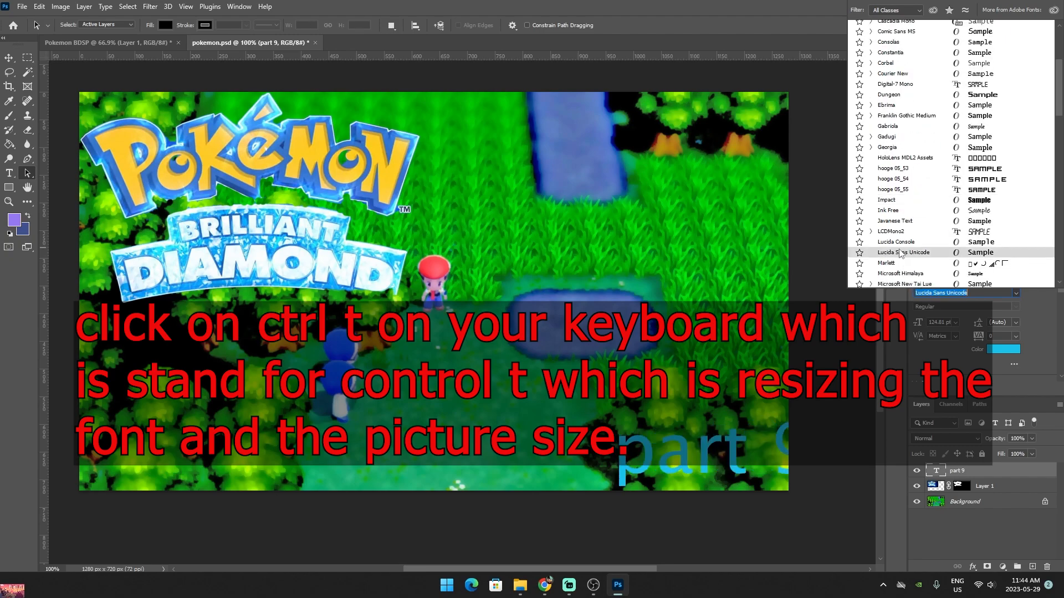
{"action": "scroll", "coordinate": [900, 253], "scroll_direction": "down", "scroll_amount": 8}
{"action": "scroll", "coordinate": [896, 264], "scroll_direction": "down", "scroll_amount": 6}
{"action": "scroll", "coordinate": [901, 237], "scroll_direction": "down", "scroll_amount": 8}
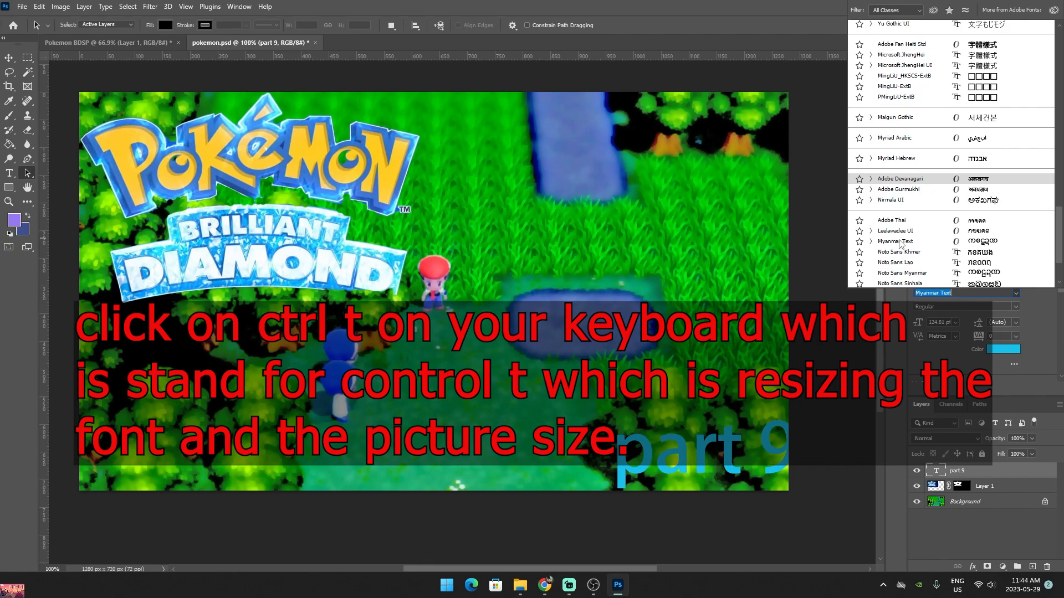
{"action": "scroll", "coordinate": [900, 244], "scroll_direction": "down", "scroll_amount": 3}
{"action": "scroll", "coordinate": [900, 244], "scroll_direction": "up", "scroll_amount": 10}
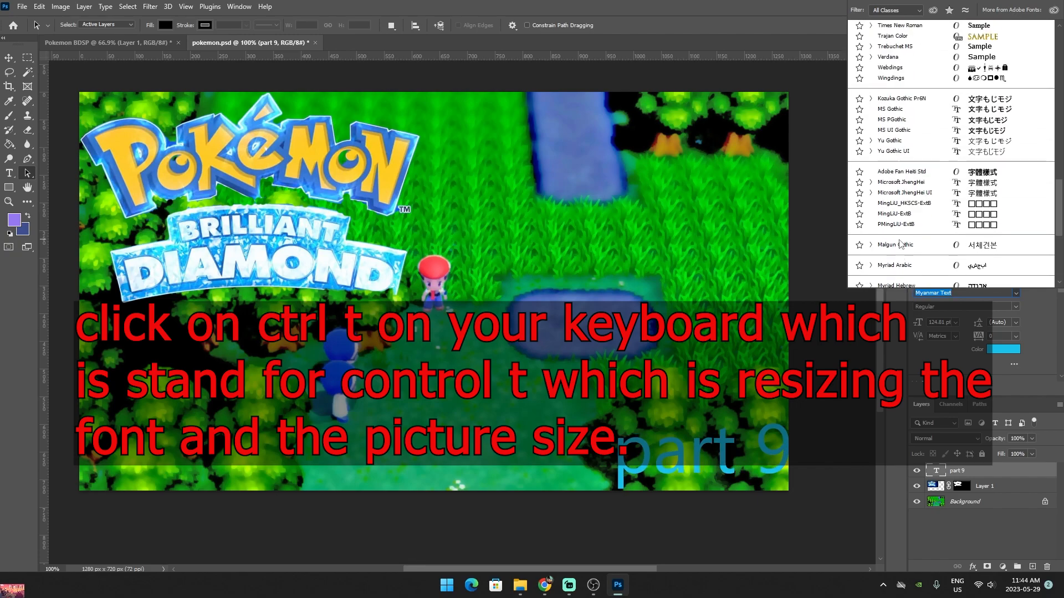
{"action": "scroll", "coordinate": [900, 242], "scroll_direction": "up", "scroll_amount": 2}
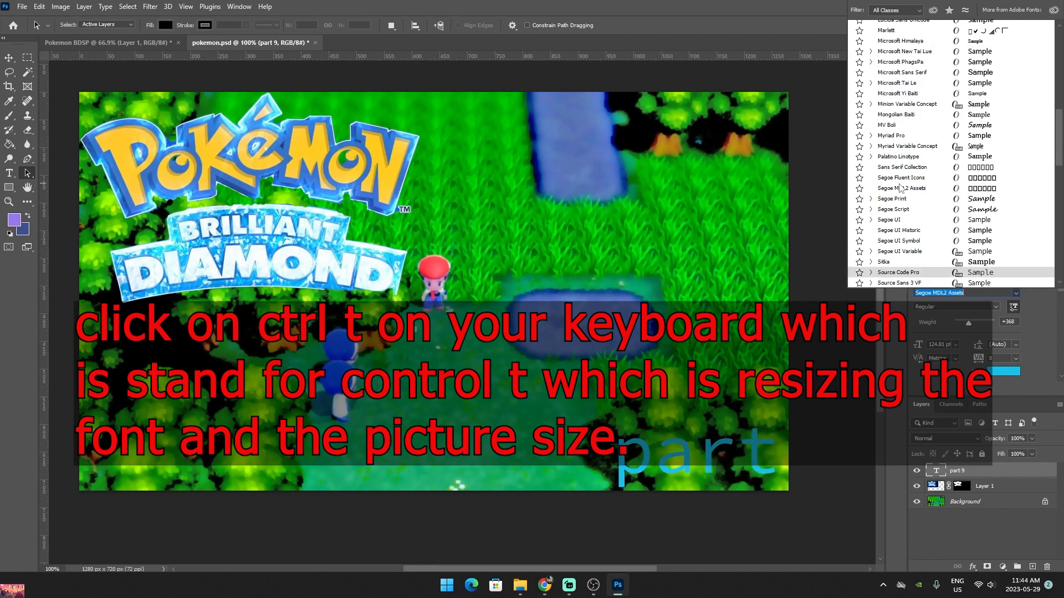
{"action": "scroll", "coordinate": [898, 191], "scroll_direction": "up", "scroll_amount": 8}
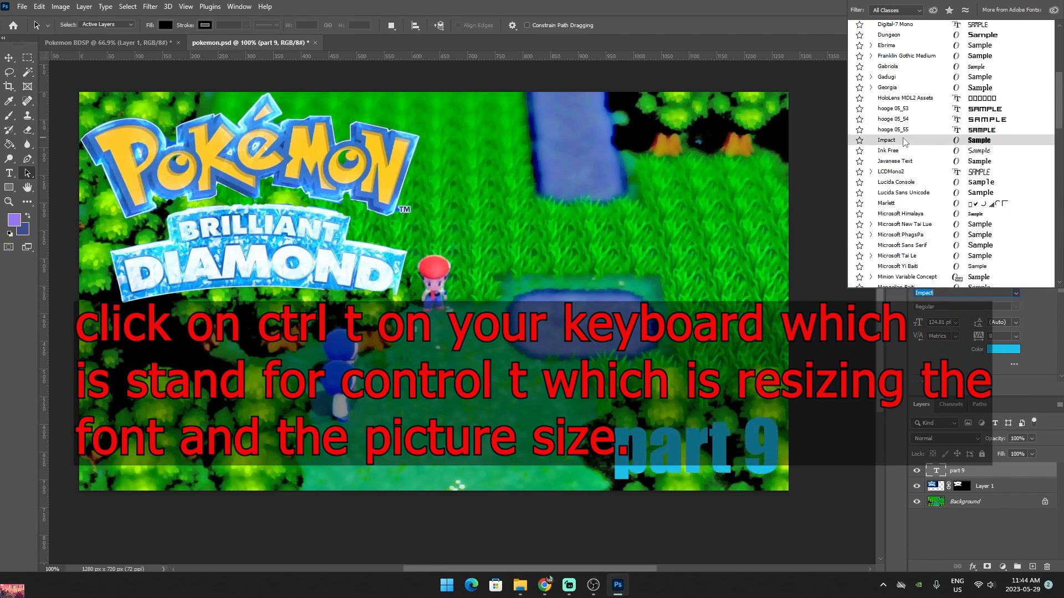
{"action": "scroll", "coordinate": [904, 142], "scroll_direction": "up", "scroll_amount": 2}
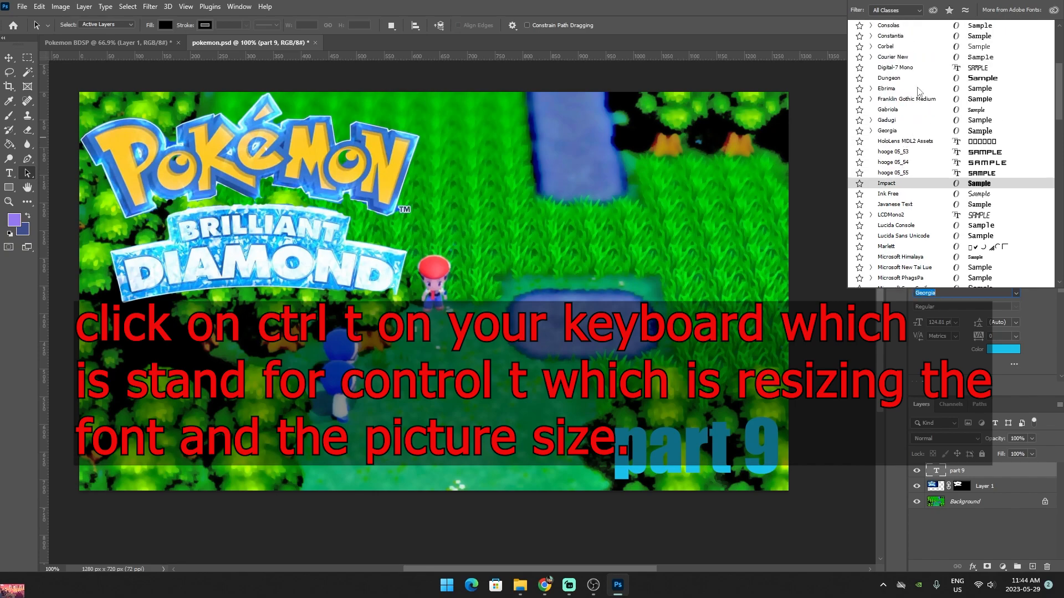
{"action": "scroll", "coordinate": [909, 83], "scroll_direction": "up", "scroll_amount": 5}
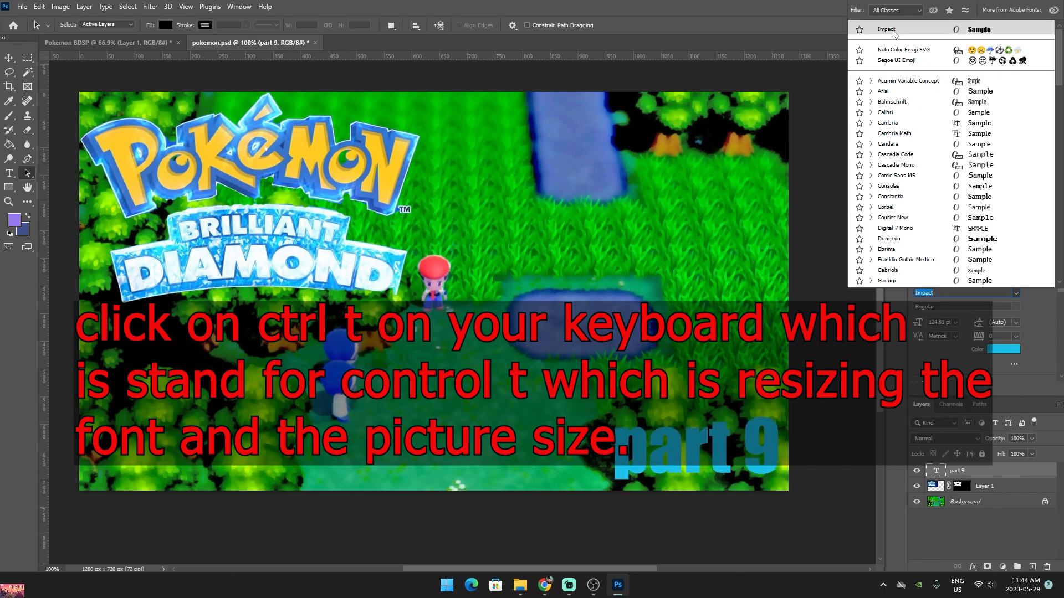
{"action": "left_click", "coordinate": [894, 30]}
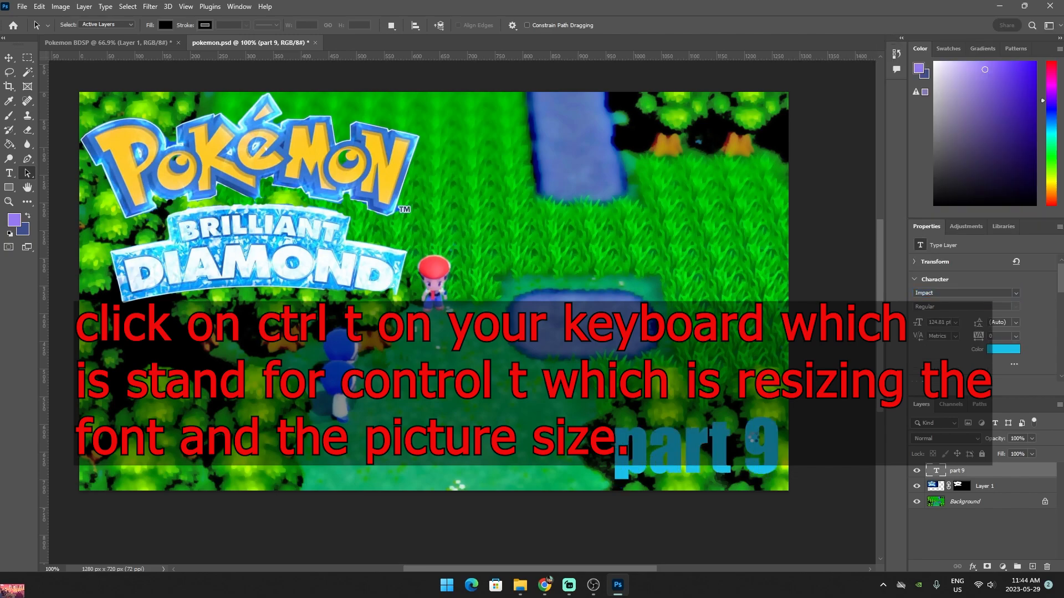
Change the "part 9" text color to bright green #1bf788
{"action": "left_click", "coordinate": [1006, 349]}
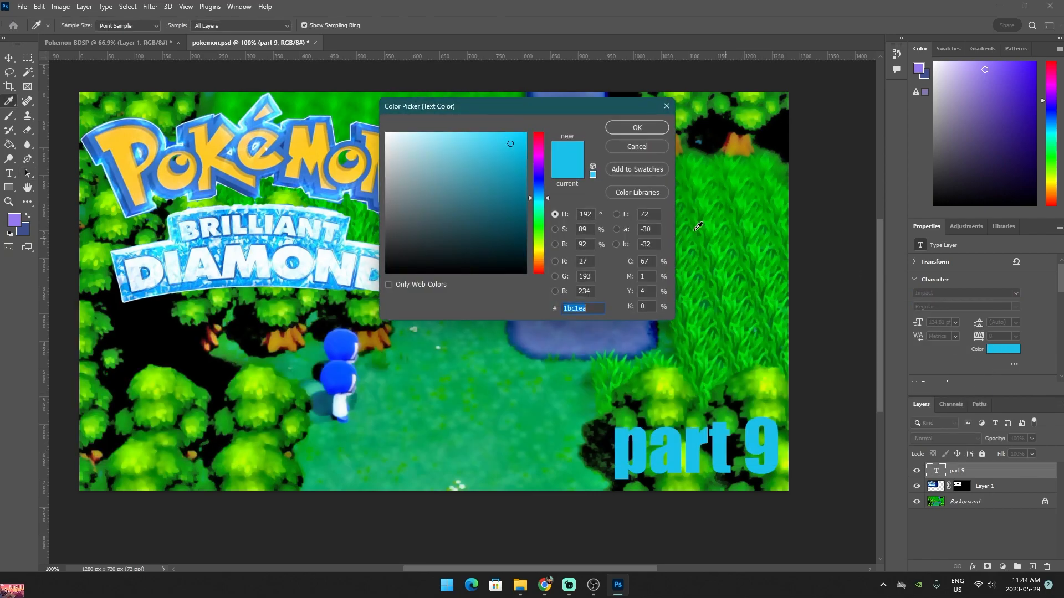
{"action": "left_click", "coordinate": [533, 215]}
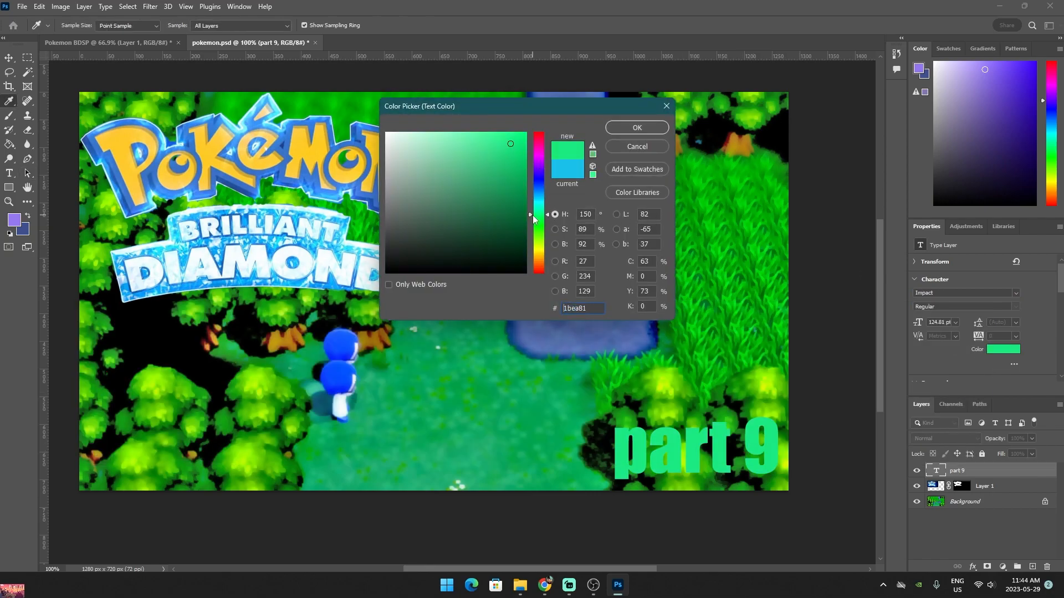
{"action": "left_click", "coordinate": [511, 137]}
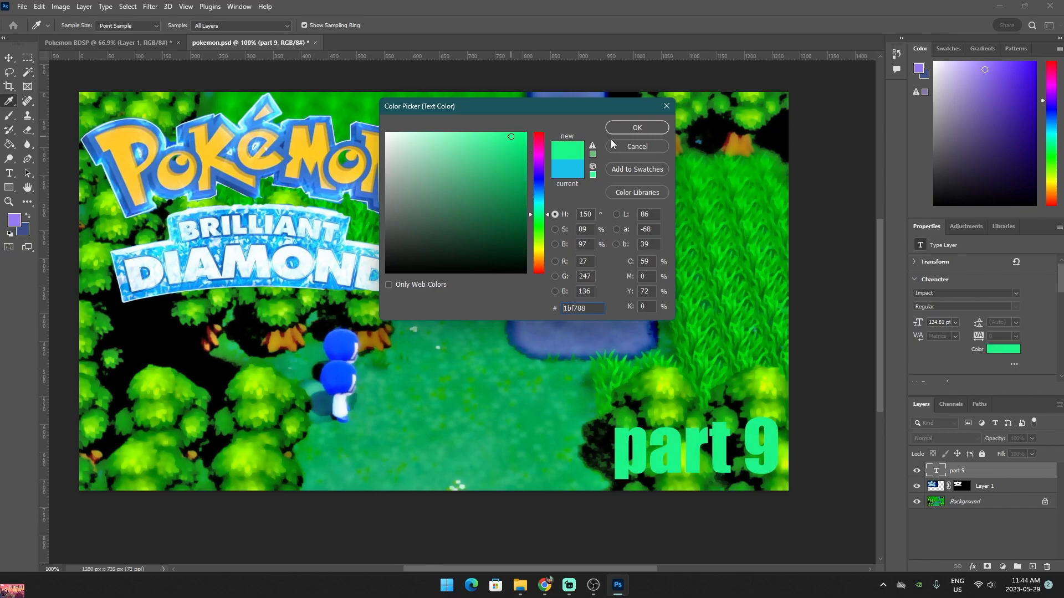
{"action": "left_click", "coordinate": [637, 127]}
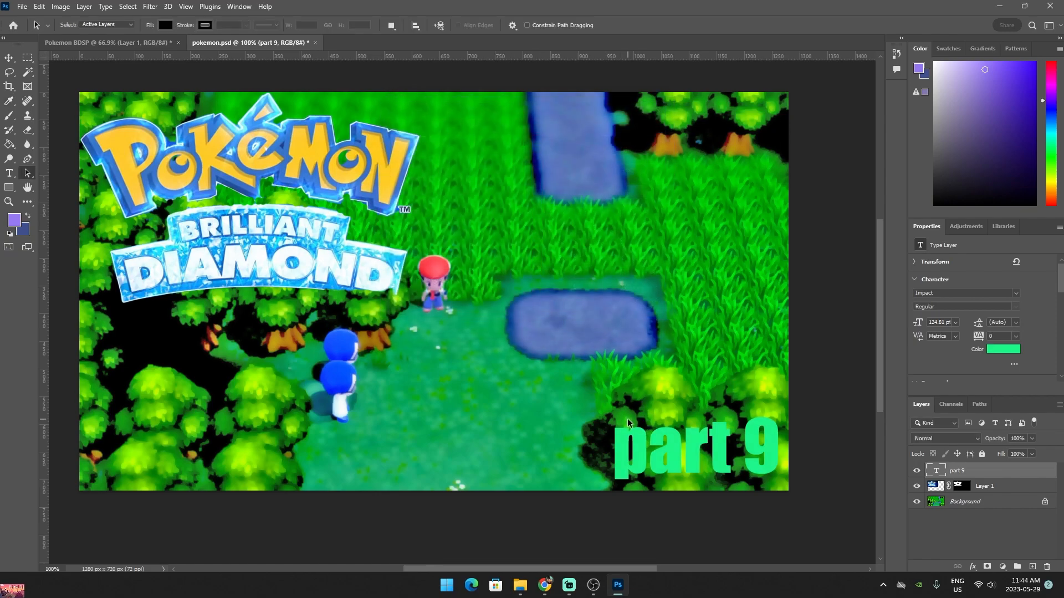
Enlarge the green "part 9" text with Free Transform to about 145.21 pt, keeping it in the picture's lower-right corner
{"action": "key", "text": "ctrl+t"}
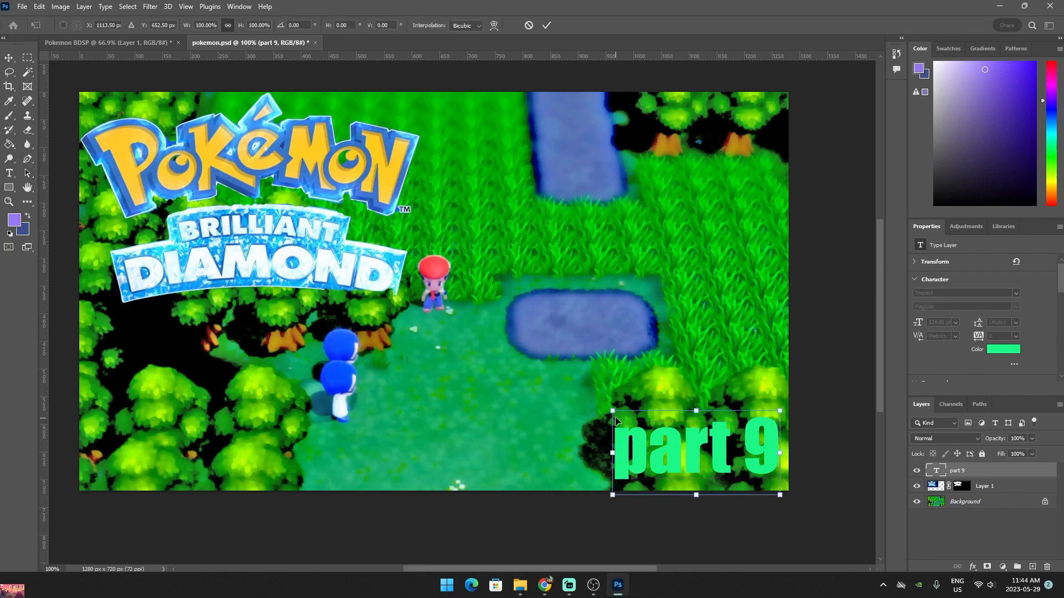
{"action": "left_click_drag", "start_coordinate": [613, 411], "coordinate": [584, 397]}
{"action": "left_click_drag", "start_coordinate": [628, 436], "coordinate": [675, 450]}
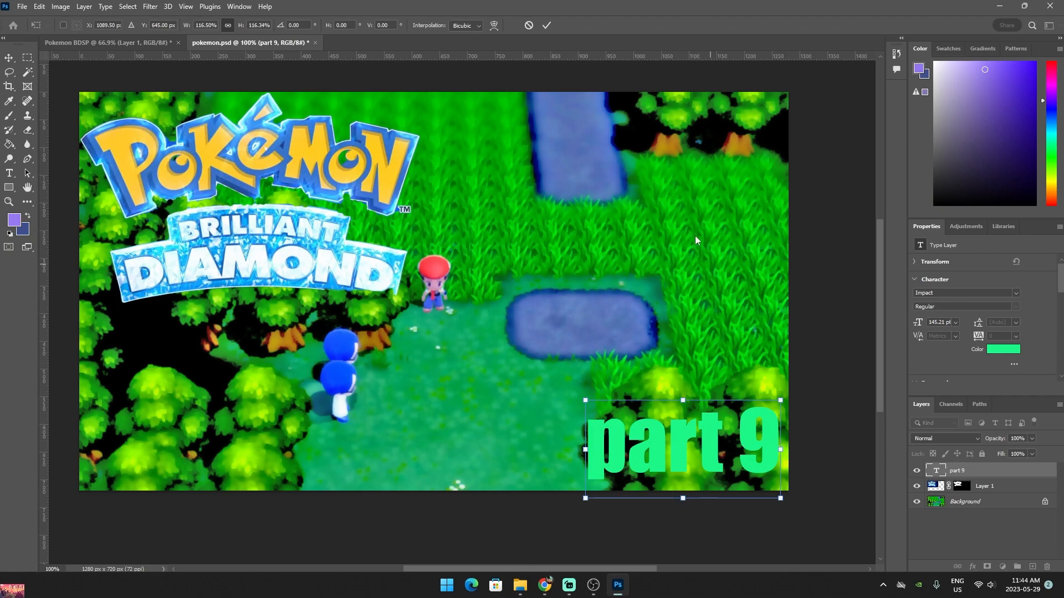
{"action": "left_click", "coordinate": [547, 25]}
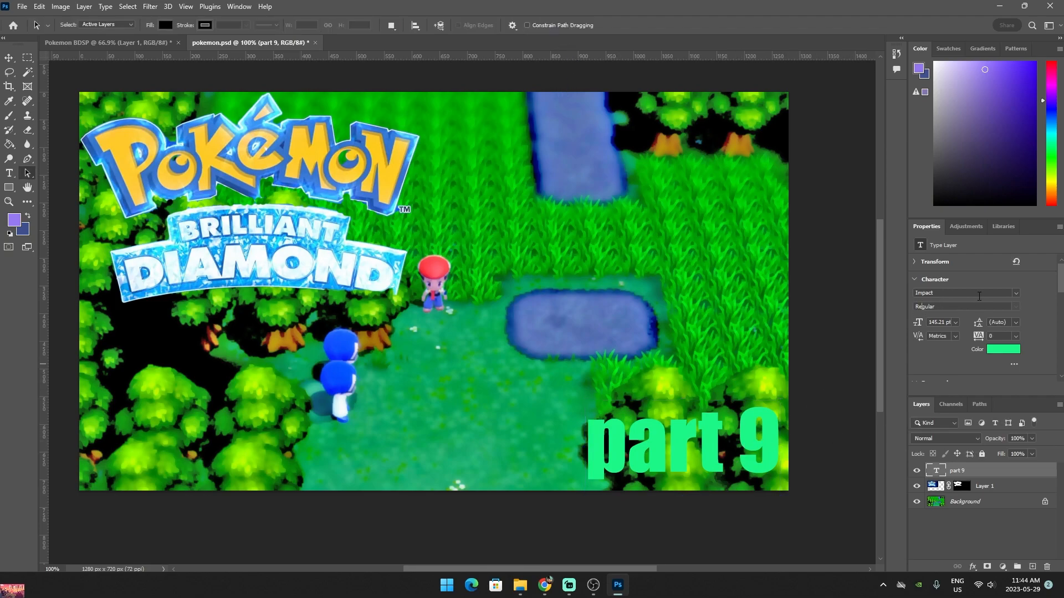
{"action": "left_click", "coordinate": [955, 337]}
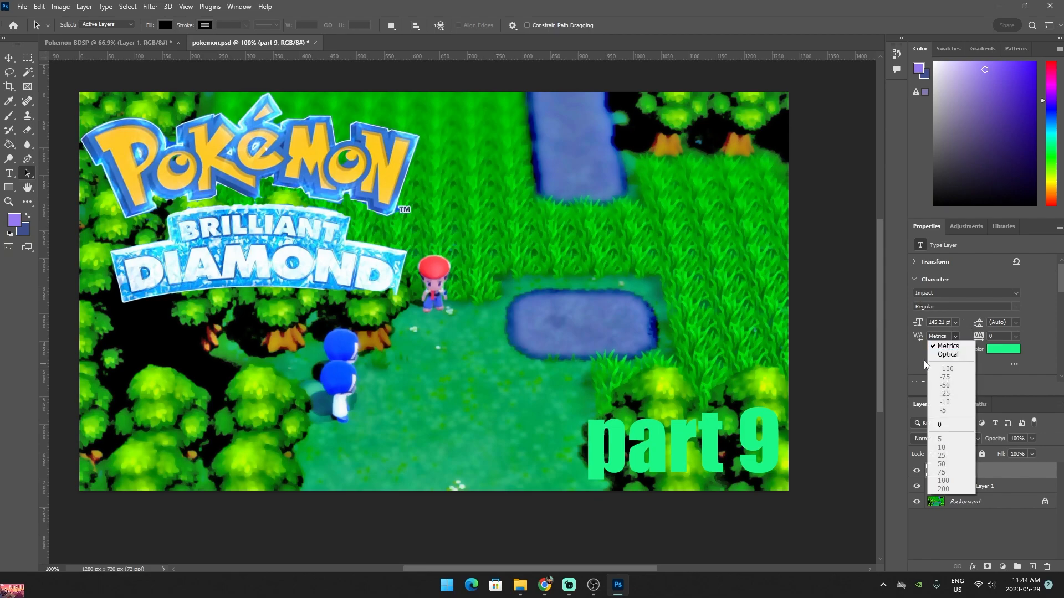
{"action": "left_click", "coordinate": [951, 347]}
{"action": "left_click", "coordinate": [1016, 337]}
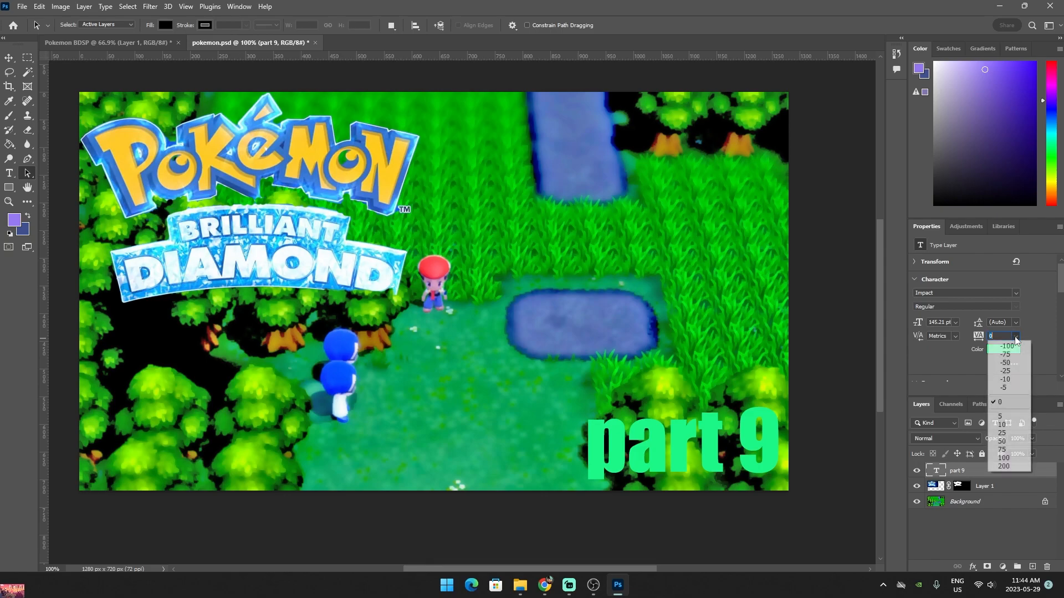
{"action": "left_click", "coordinate": [943, 348]}
Apply All Caps to the "part 9" text layer
{"action": "scroll", "coordinate": [945, 347], "scroll_direction": "down", "scroll_amount": 1}
{"action": "scroll", "coordinate": [949, 343], "scroll_direction": "down", "scroll_amount": 3}
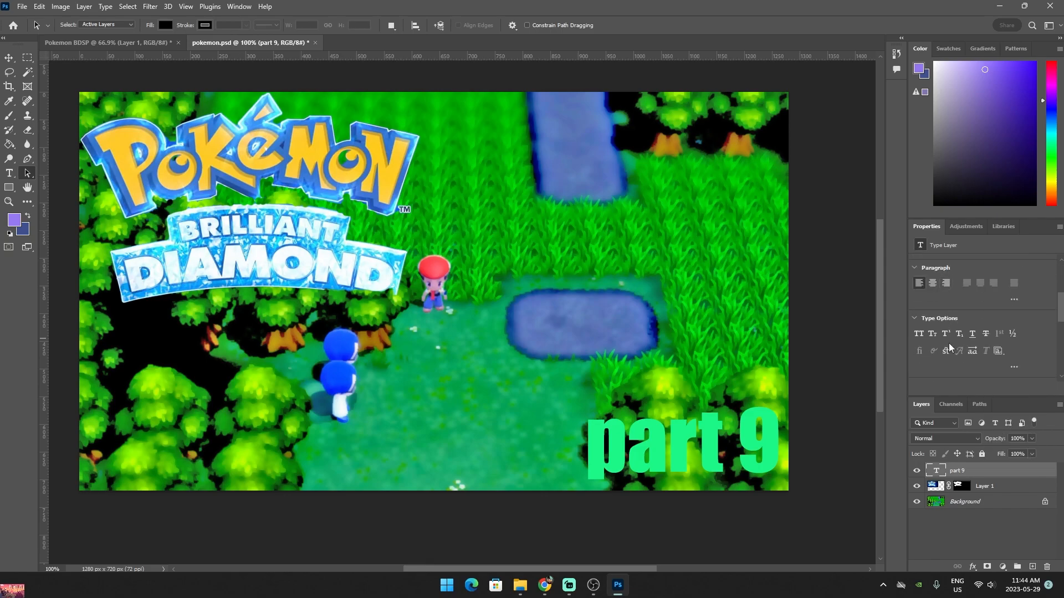
{"action": "left_click", "coordinate": [919, 325]}
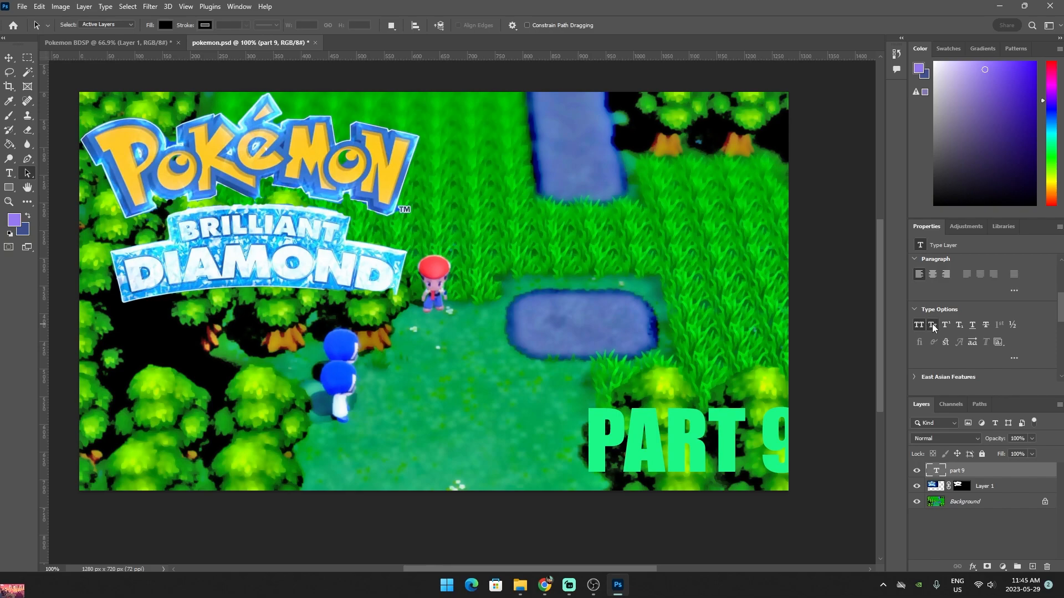
{"action": "left_click", "coordinate": [933, 326]}
{"action": "left_click", "coordinate": [922, 324]}
Expand the East Asian and Middle Eastern features, try right-to-left direction on the text, and restore left-to-right
{"action": "scroll", "coordinate": [949, 329], "scroll_direction": "down", "scroll_amount": 2}
{"action": "left_click", "coordinate": [935, 317]}
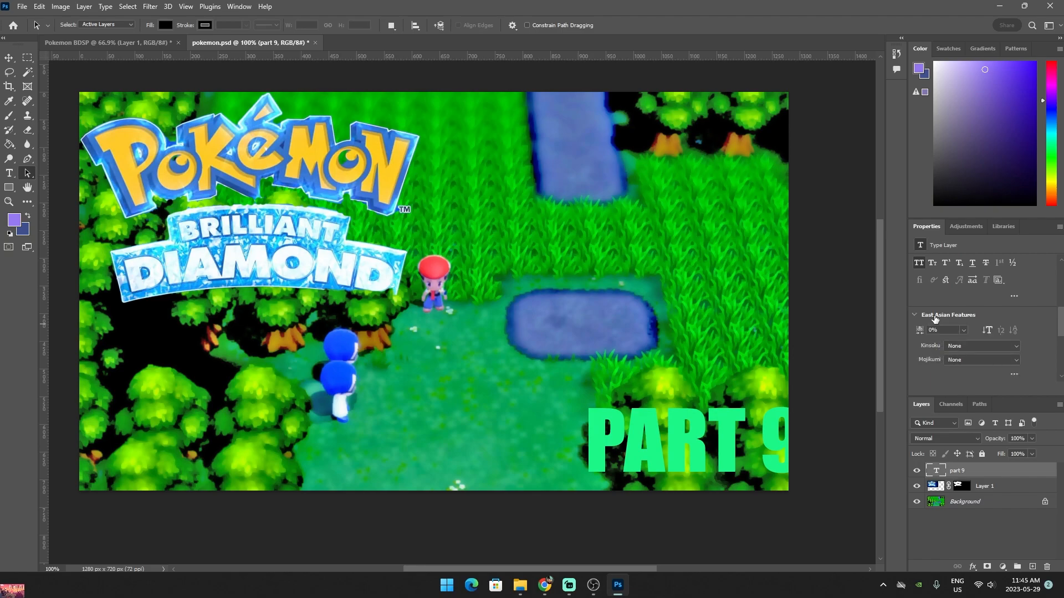
{"action": "scroll", "coordinate": [932, 323], "scroll_direction": "down", "scroll_amount": 2}
{"action": "left_click", "coordinate": [931, 326]}
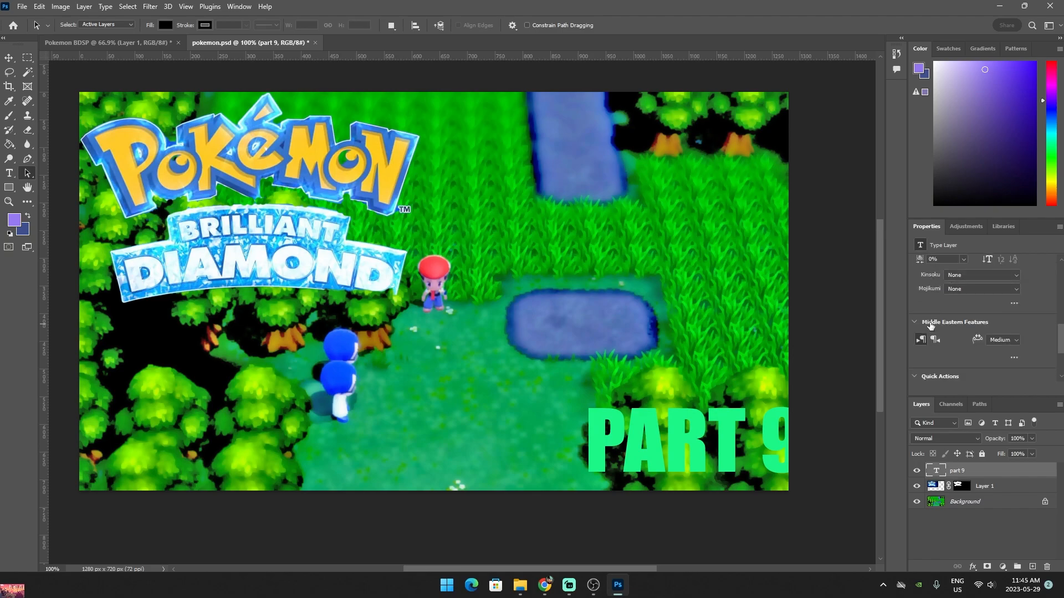
{"action": "left_click", "coordinate": [932, 339]}
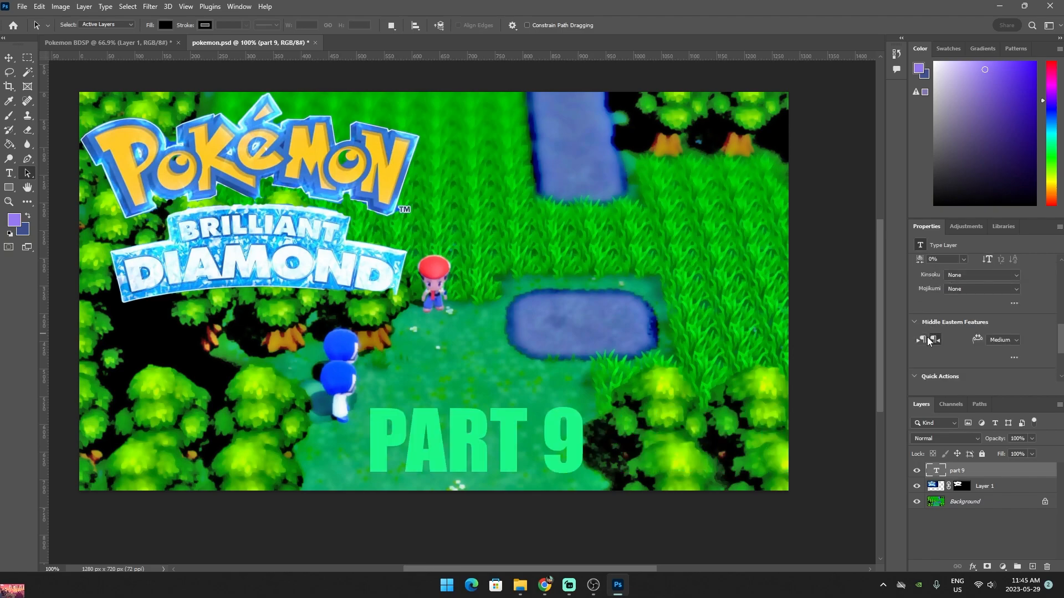
{"action": "left_click", "coordinate": [923, 337]}
Try the Subscript type option on the "PART 9" text and turn it off again
{"action": "scroll", "coordinate": [931, 320], "scroll_direction": "up", "scroll_amount": 2}
{"action": "scroll", "coordinate": [931, 321], "scroll_direction": "up", "scroll_amount": 2}
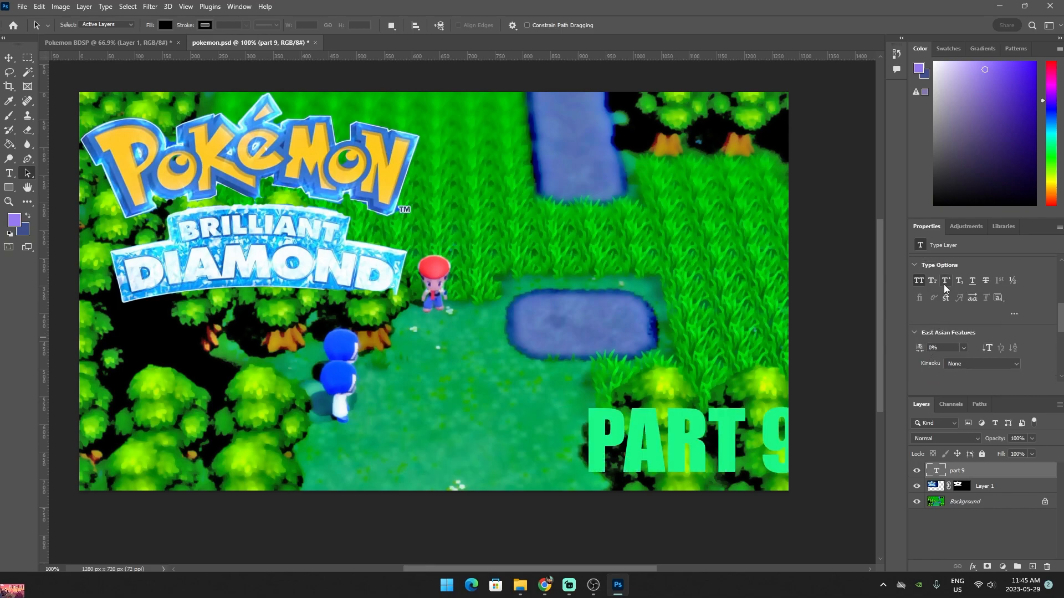
{"action": "left_click", "coordinate": [959, 281]}
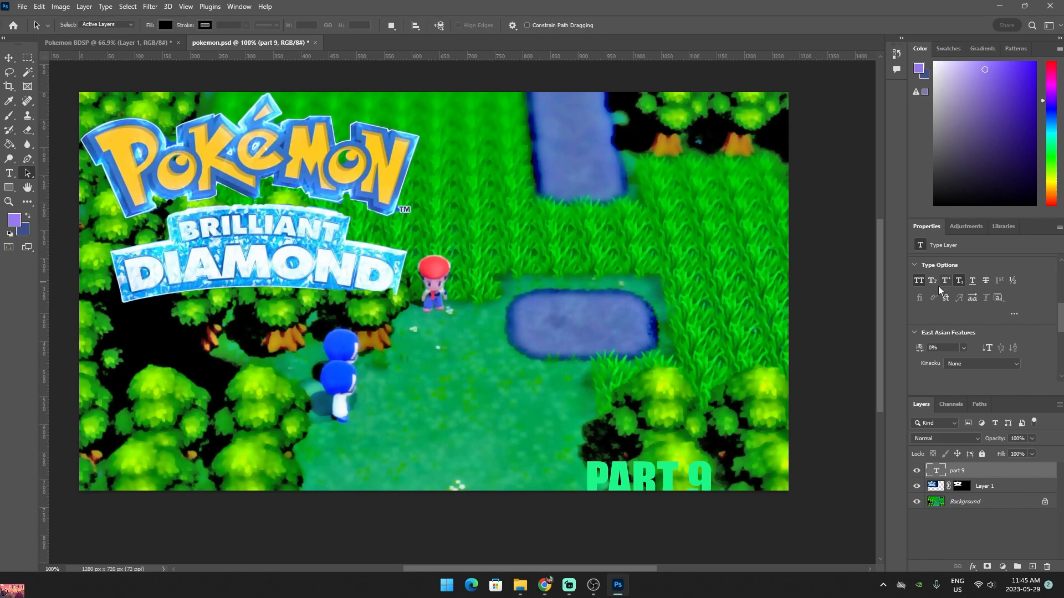
{"action": "left_click", "coordinate": [959, 281]}
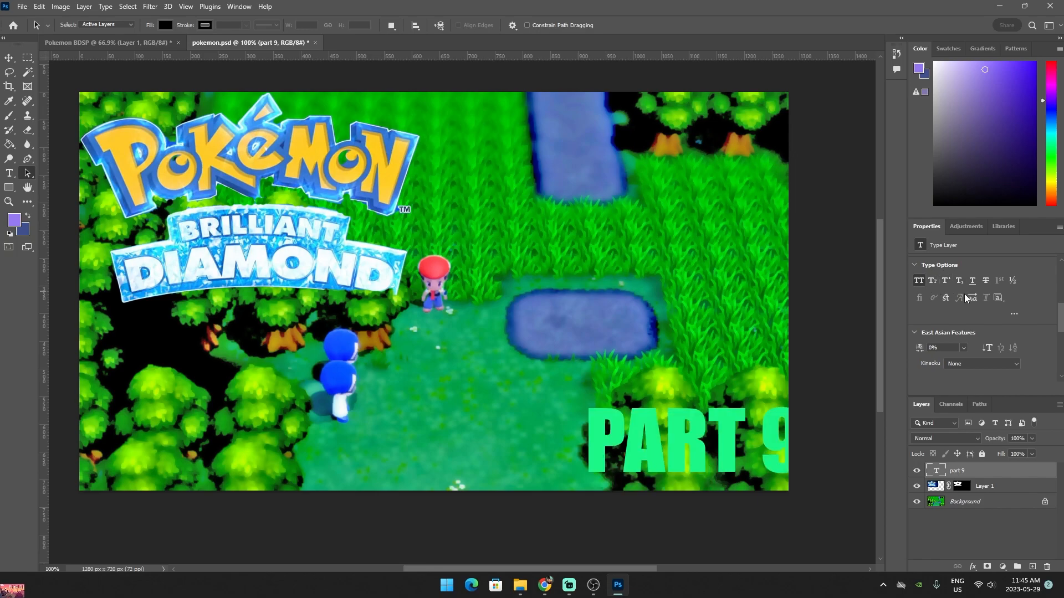
{"action": "left_click", "coordinate": [971, 298]}
{"action": "left_click", "coordinate": [970, 298]}
Switch to Chrome, search Google for "font download" in a new tab, and open the DaFont website
{"action": "left_click", "coordinate": [546, 587]}
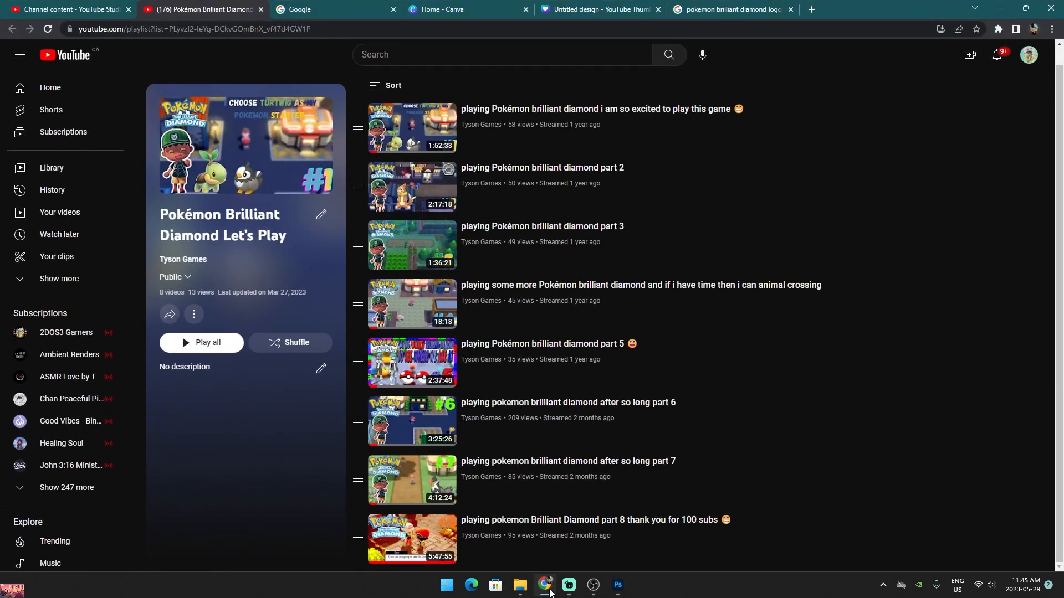
{"action": "left_click", "coordinate": [816, 10]}
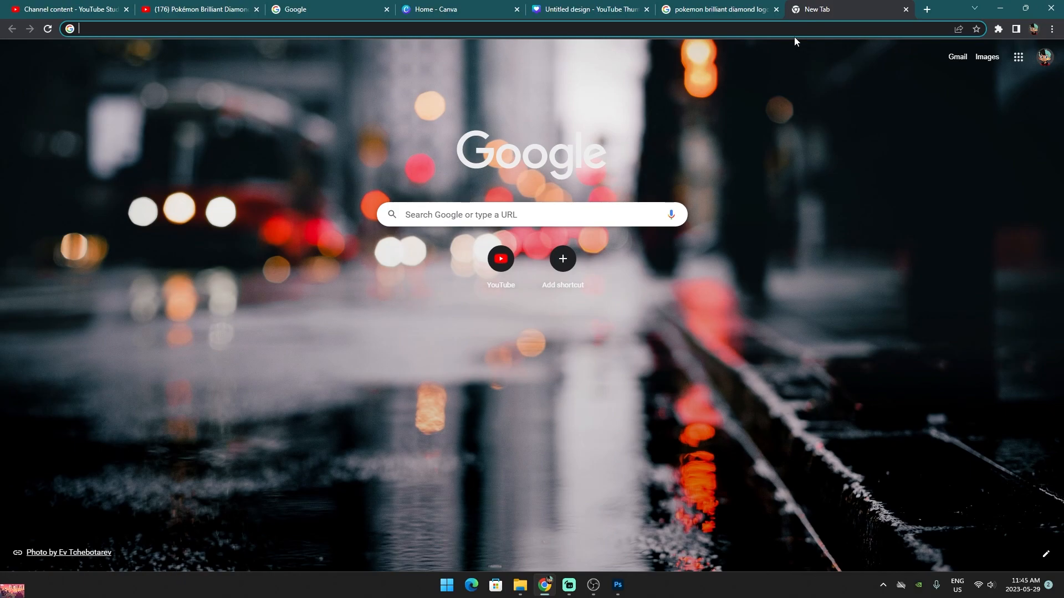
{"action": "type", "text": "front"}
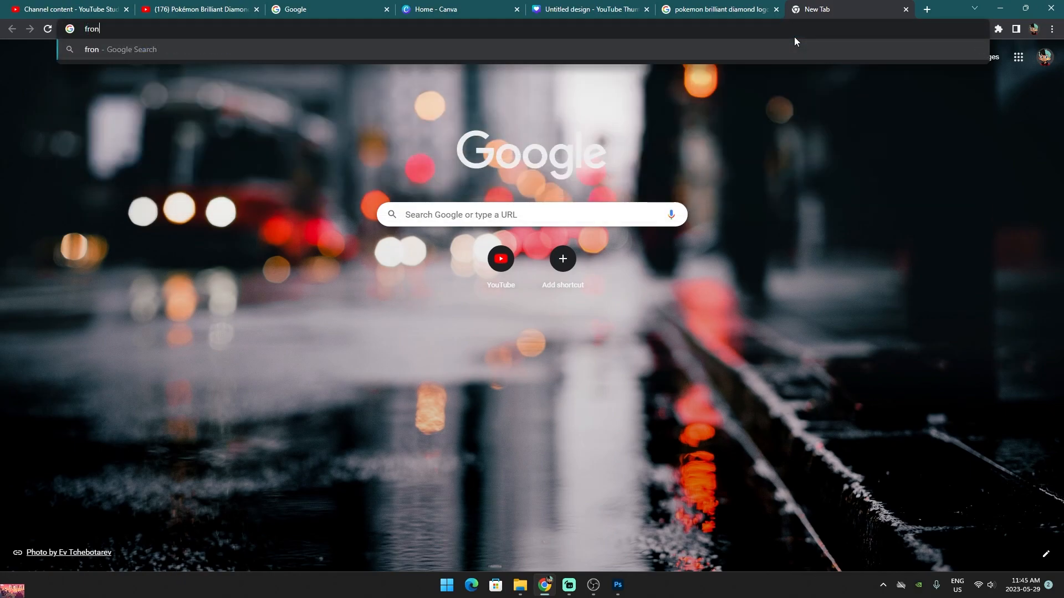
{"action": "type", "text": "diwnloS"}
{"action": "key", "text": "Return"}
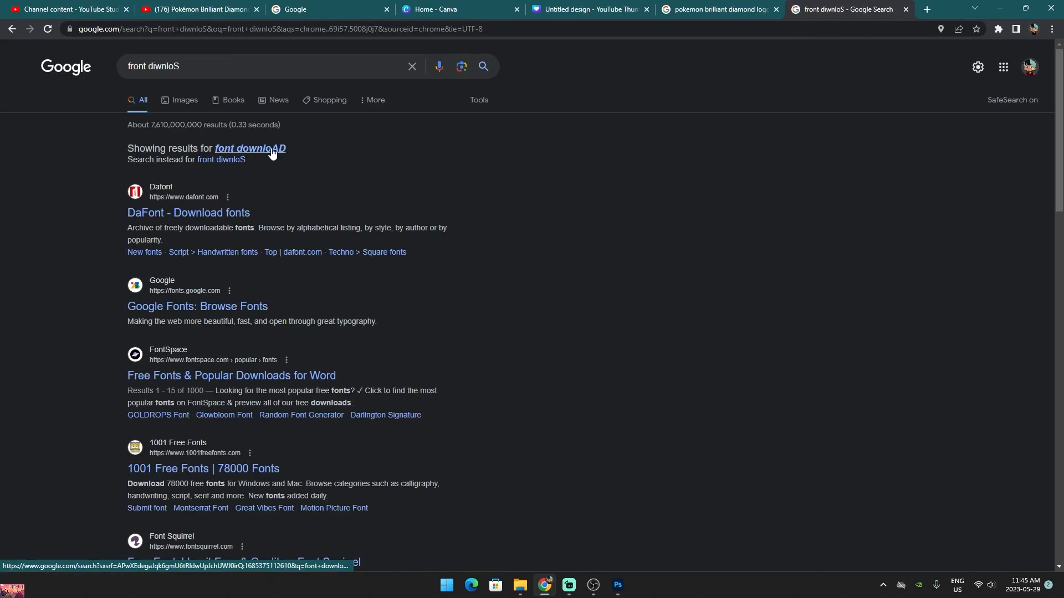
{"action": "left_click", "coordinate": [279, 148]}
{"action": "left_click", "coordinate": [215, 175]}
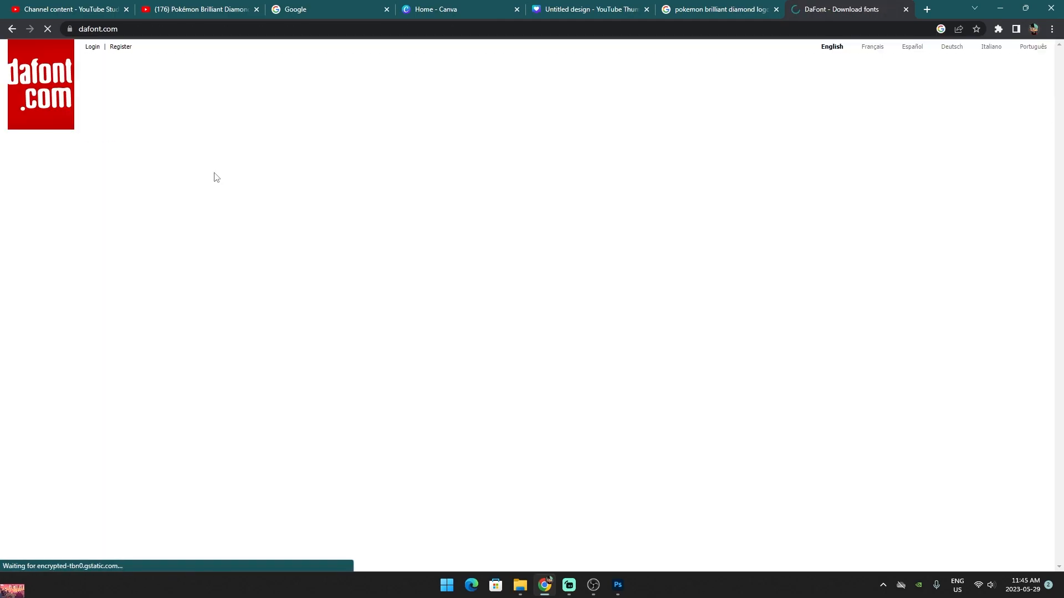
Look over DaFont's home page and open the Cartoon category under Fancy fonts
{"action": "scroll", "coordinate": [261, 375], "scroll_direction": "down", "scroll_amount": 5}
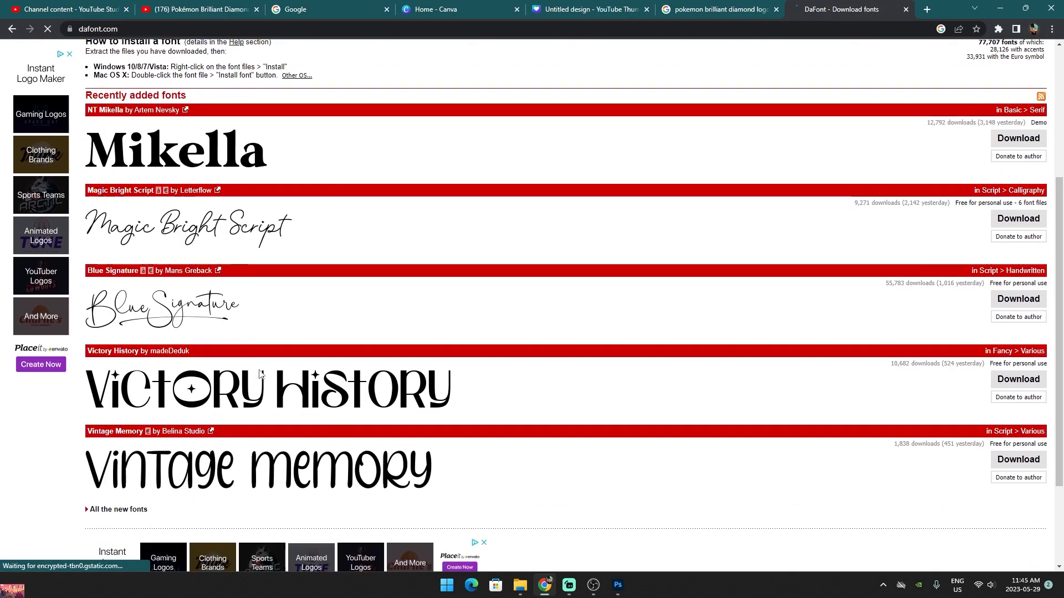
{"action": "scroll", "coordinate": [260, 374], "scroll_direction": "up", "scroll_amount": 5}
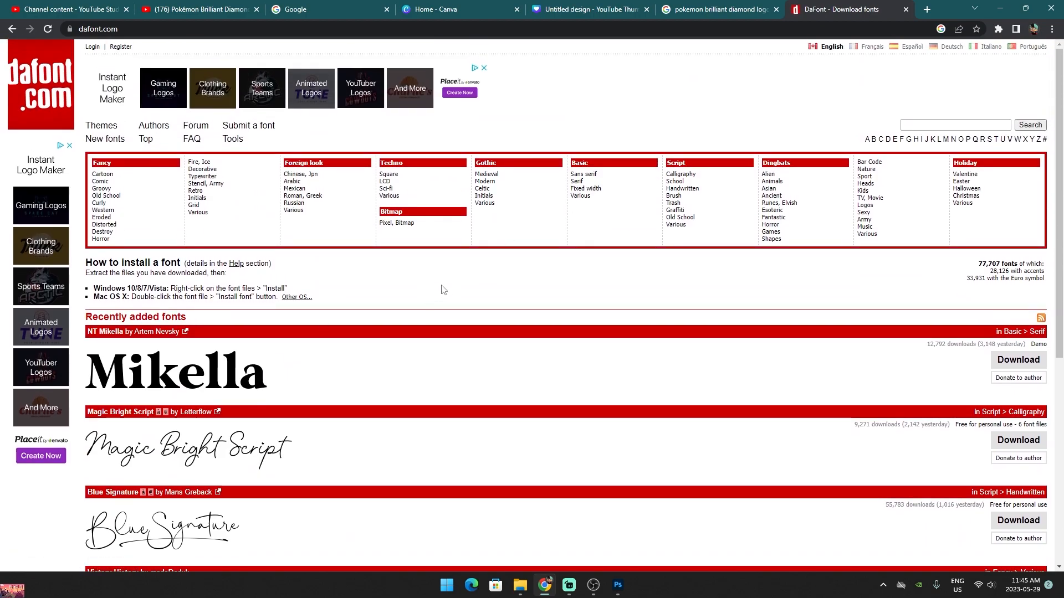
{"action": "left_click", "coordinate": [131, 177]}
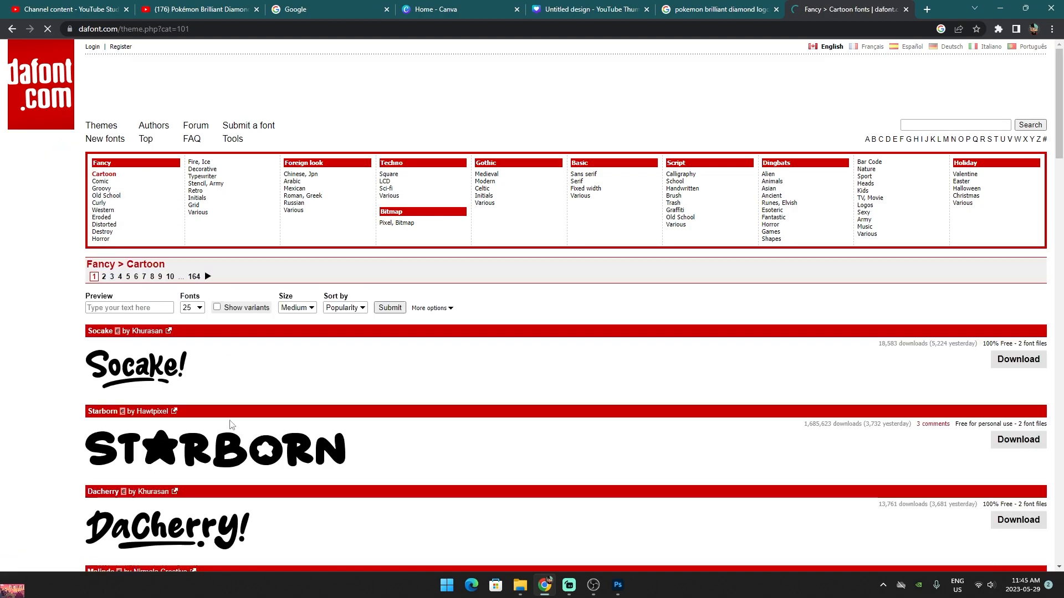
Download the Starborn and Socake fonts from the Cartoon list and open the downloaded starborn.zip archive
{"action": "scroll", "coordinate": [230, 428], "scroll_direction": "down", "scroll_amount": 3}
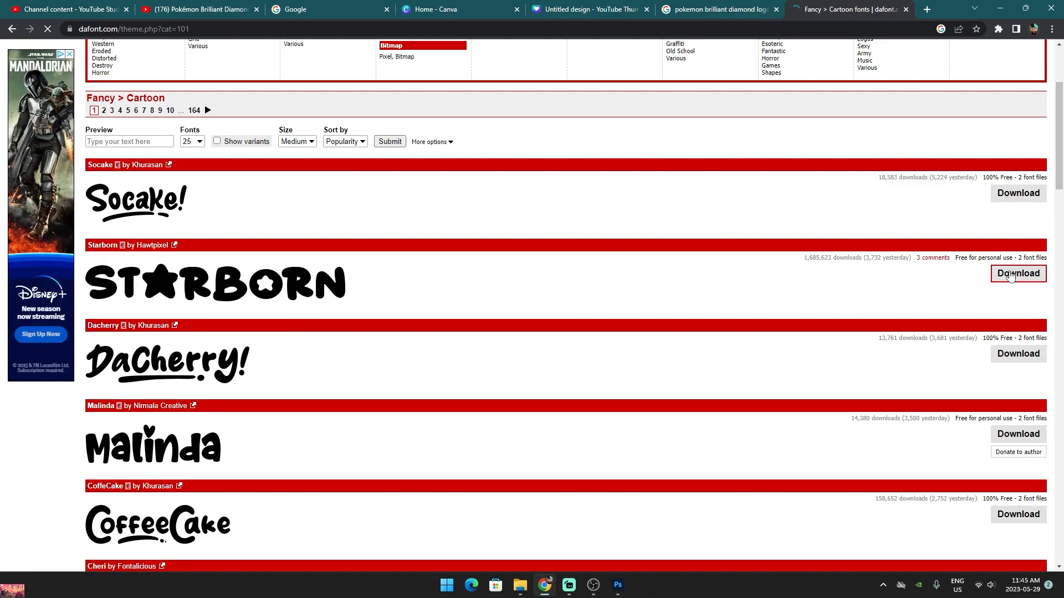
{"action": "left_click", "coordinate": [1010, 276]}
{"action": "left_click", "coordinate": [1019, 202]}
{"action": "left_click", "coordinate": [241, 557]}
{"action": "left_click", "coordinate": [294, 498]}
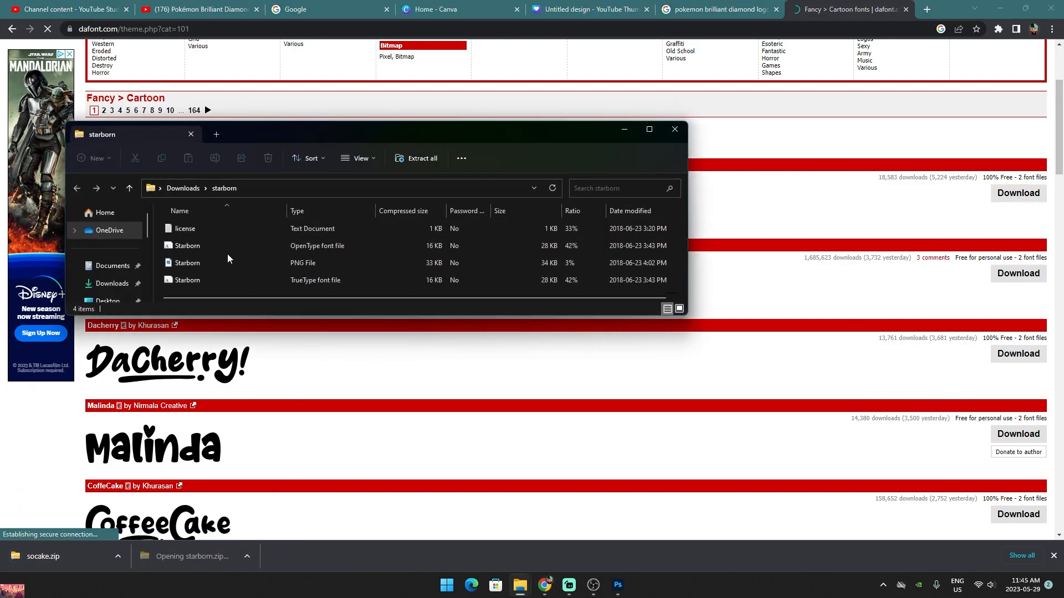
Install Starborn from its TrueType font file, then view the font's PNG preview image and close it
{"action": "double_click", "coordinate": [242, 277]}
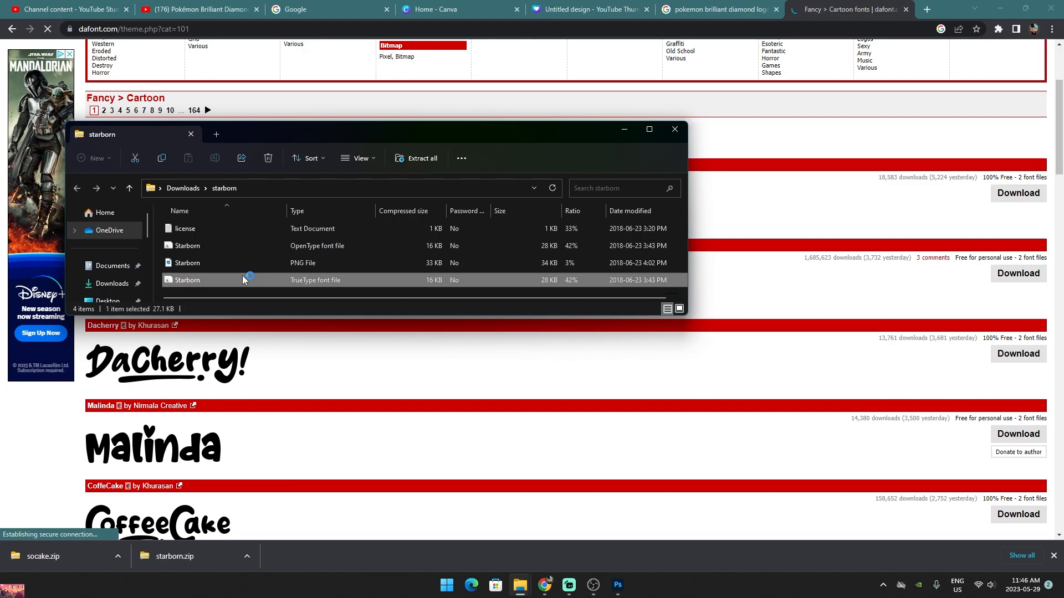
{"action": "left_click", "coordinate": [133, 86]}
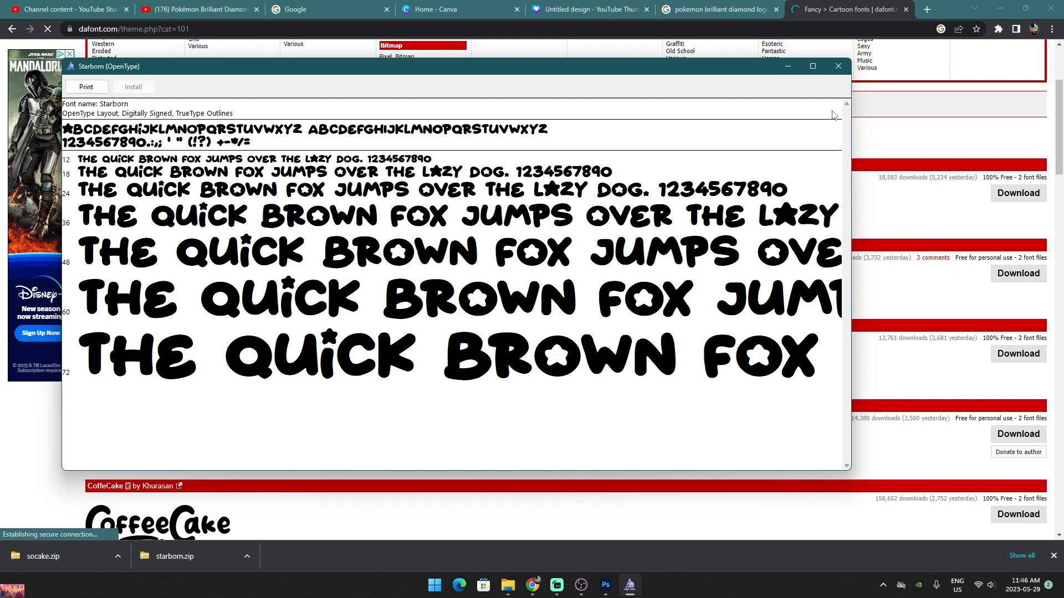
{"action": "left_click", "coordinate": [838, 66]}
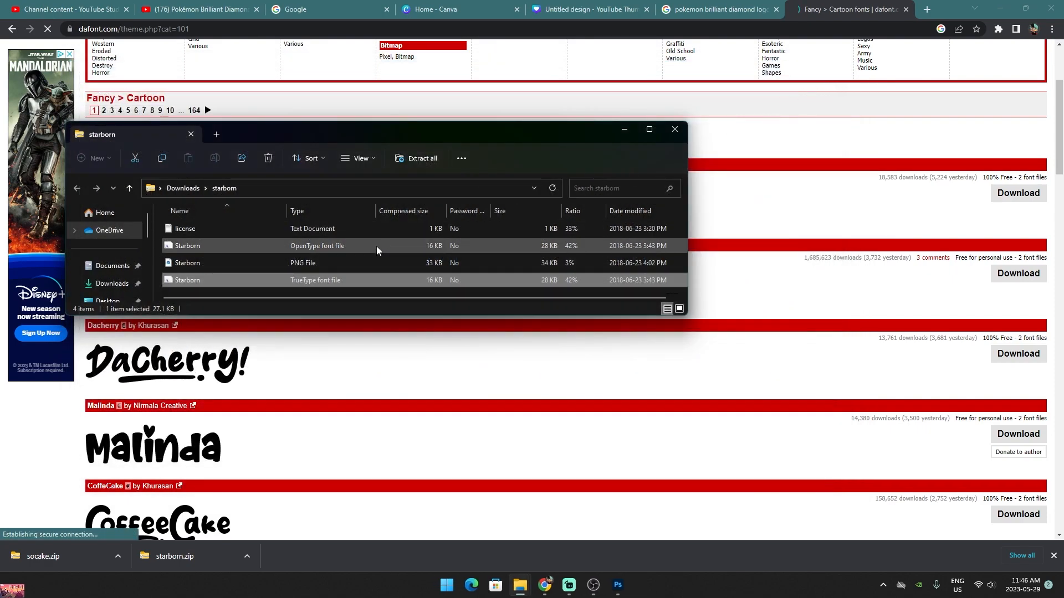
{"action": "double_click", "coordinate": [373, 264]}
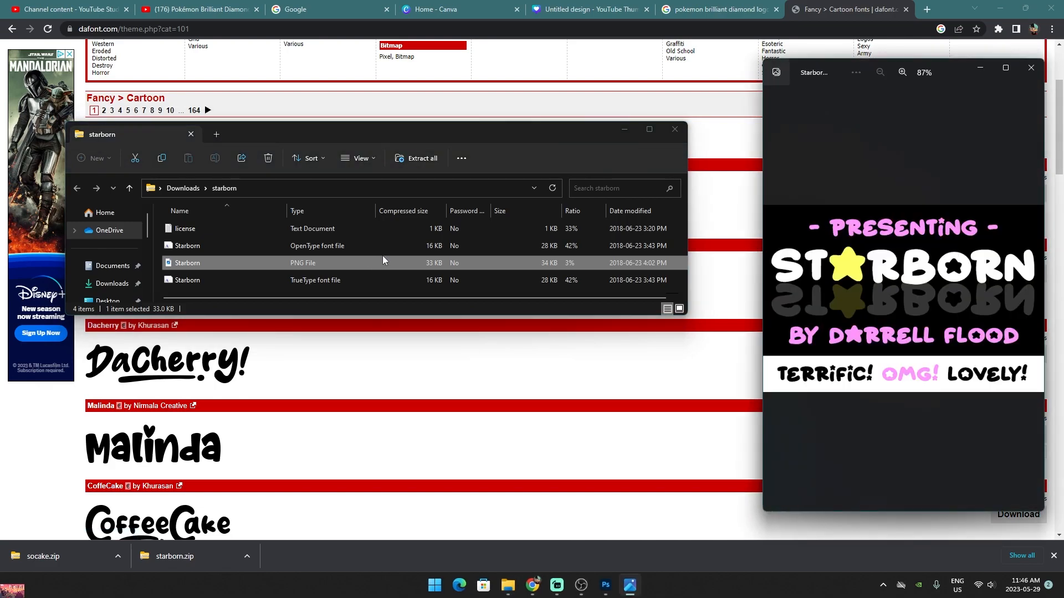
{"action": "left_click", "coordinate": [1031, 68]}
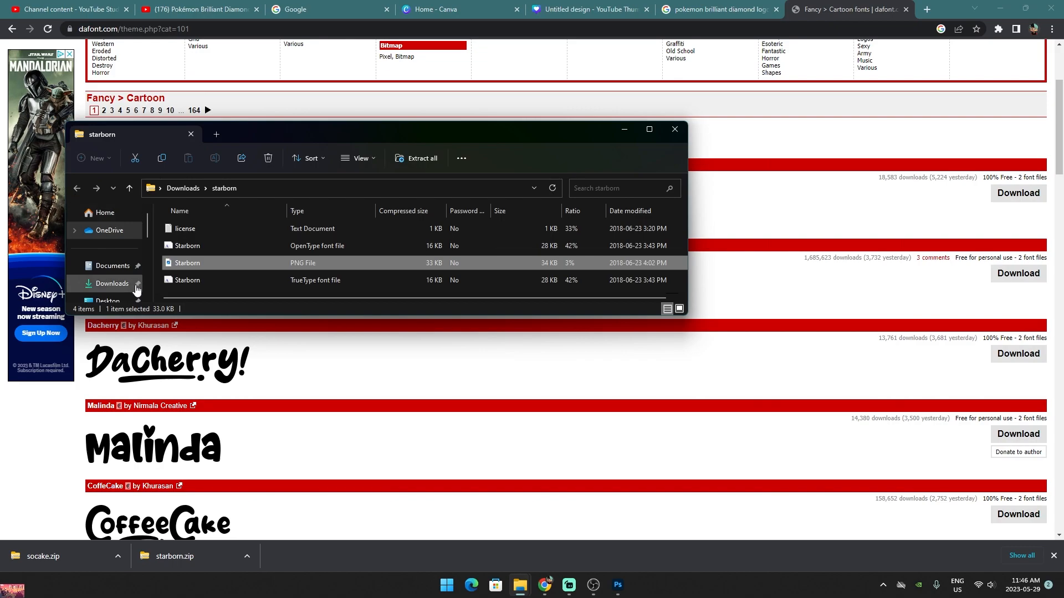
Open the socake archive in the Downloads folder and install the Socake OpenType font
{"action": "left_click", "coordinate": [109, 283]}
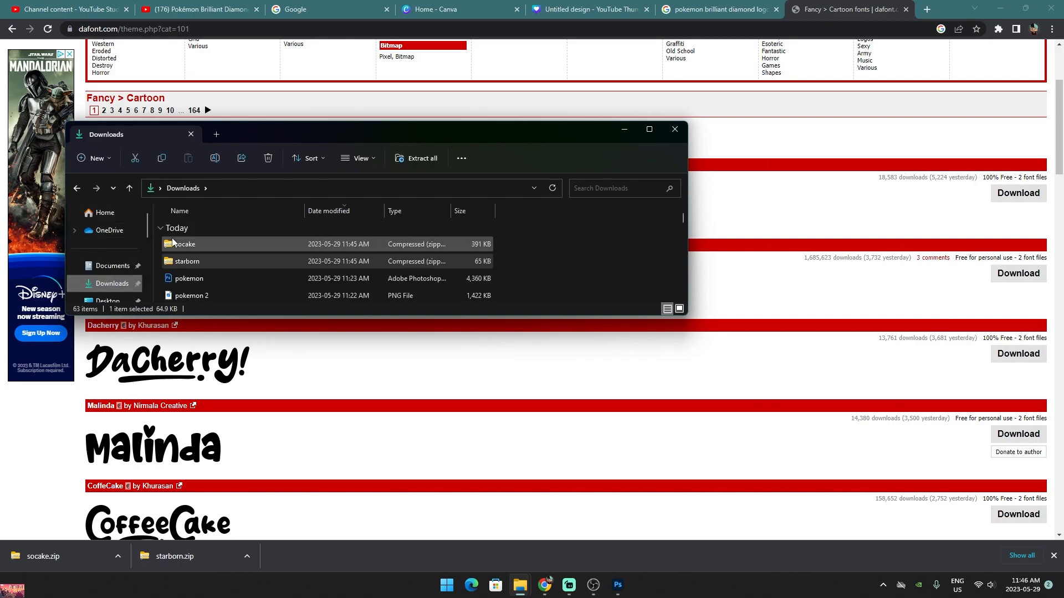
{"action": "left_click", "coordinate": [173, 242]}
{"action": "double_click", "coordinate": [174, 243]}
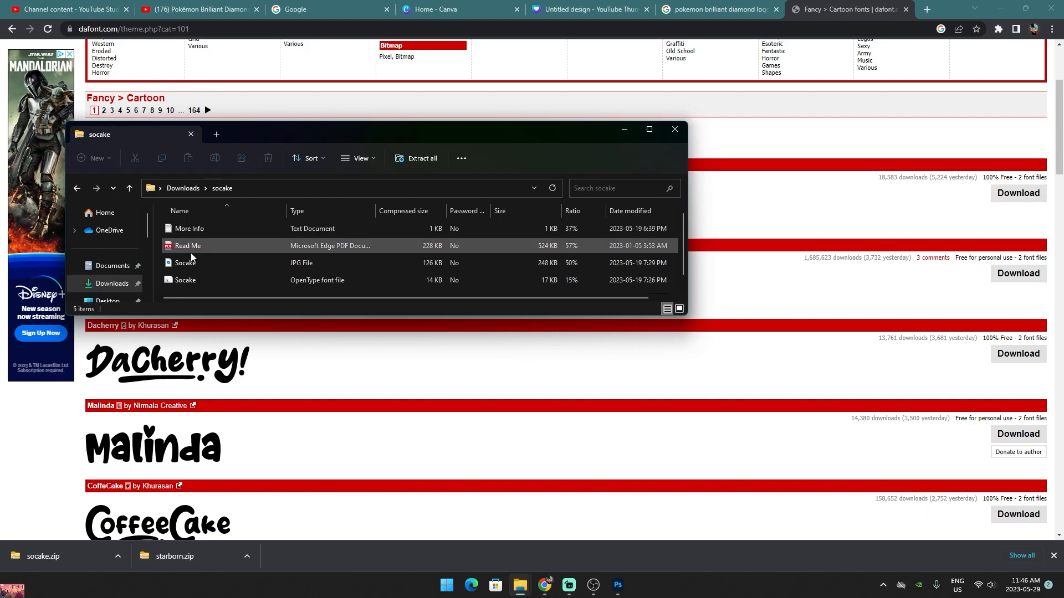
{"action": "double_click", "coordinate": [185, 280]}
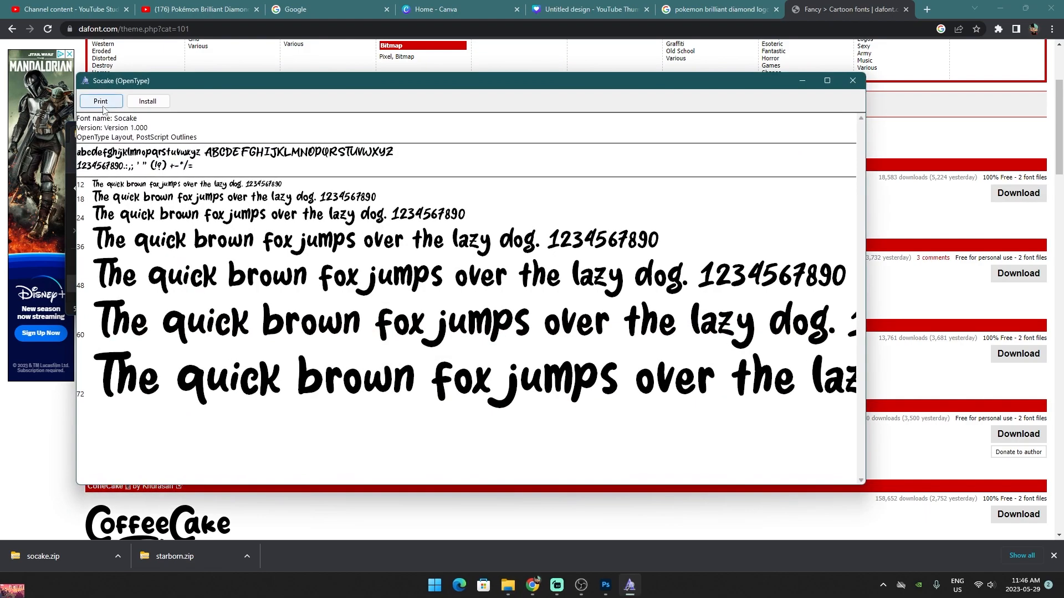
{"action": "left_click", "coordinate": [148, 101]}
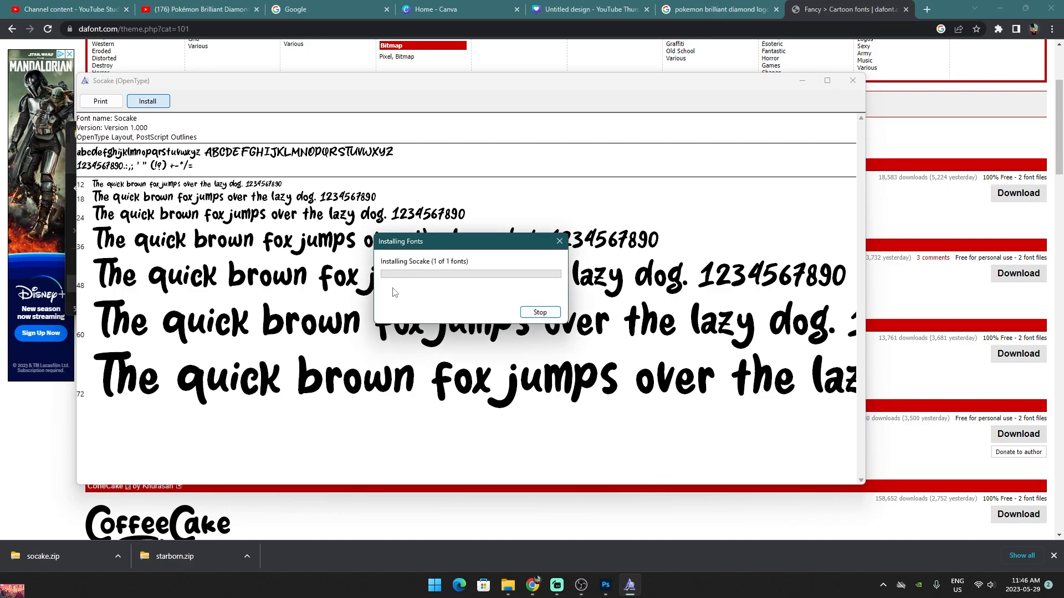
Switch to Photoshop and set the font of the "PART 9" text layer to Starborn
{"action": "left_click", "coordinate": [605, 585]}
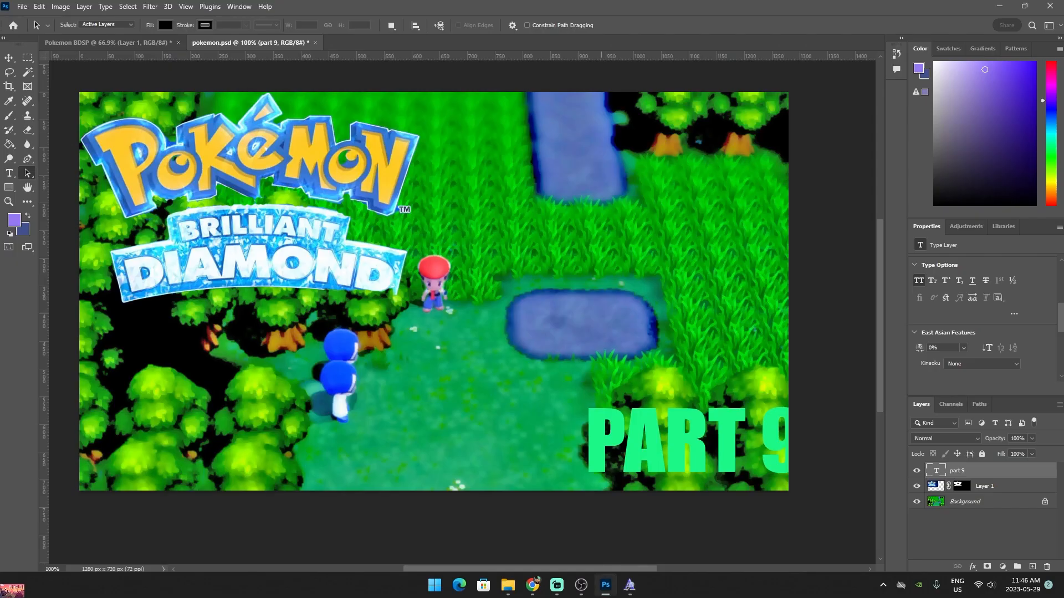
{"action": "left_click", "coordinate": [967, 365]}
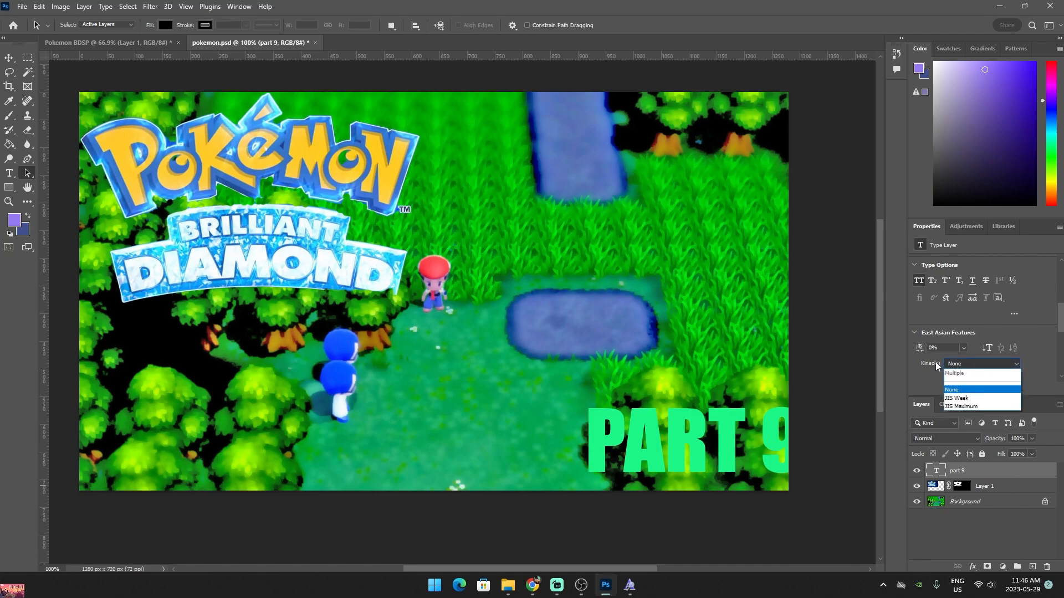
{"action": "left_click", "coordinate": [947, 364]}
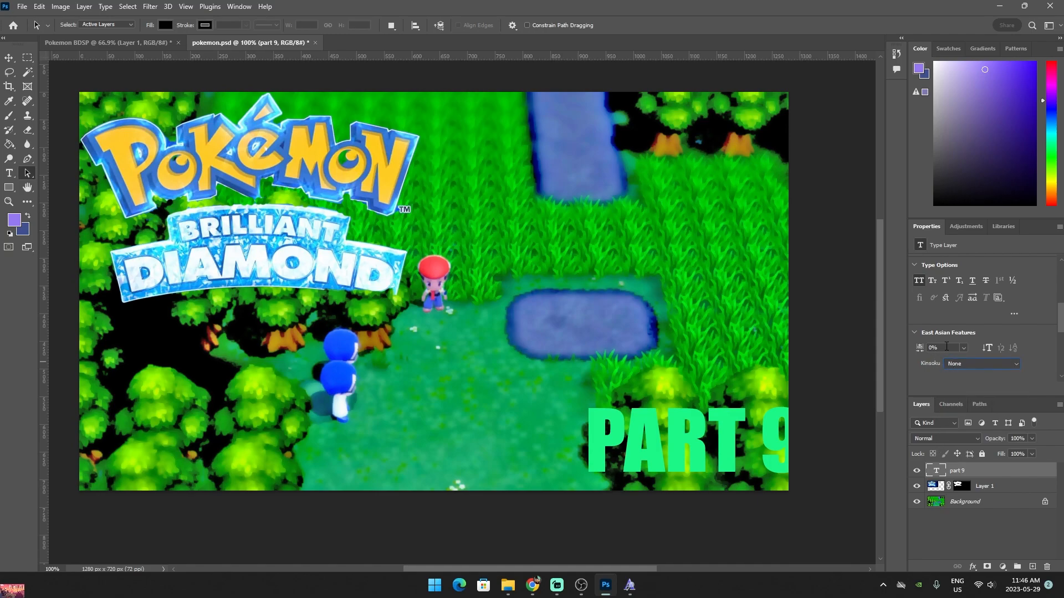
{"action": "scroll", "coordinate": [961, 307], "scroll_direction": "up", "scroll_amount": 2}
{"action": "scroll", "coordinate": [955, 279], "scroll_direction": "up", "scroll_amount": 5}
{"action": "scroll", "coordinate": [965, 310], "scroll_direction": "up", "scroll_amount": 1}
{"action": "left_click", "coordinate": [944, 291]}
{"action": "left_click", "coordinate": [1016, 293]}
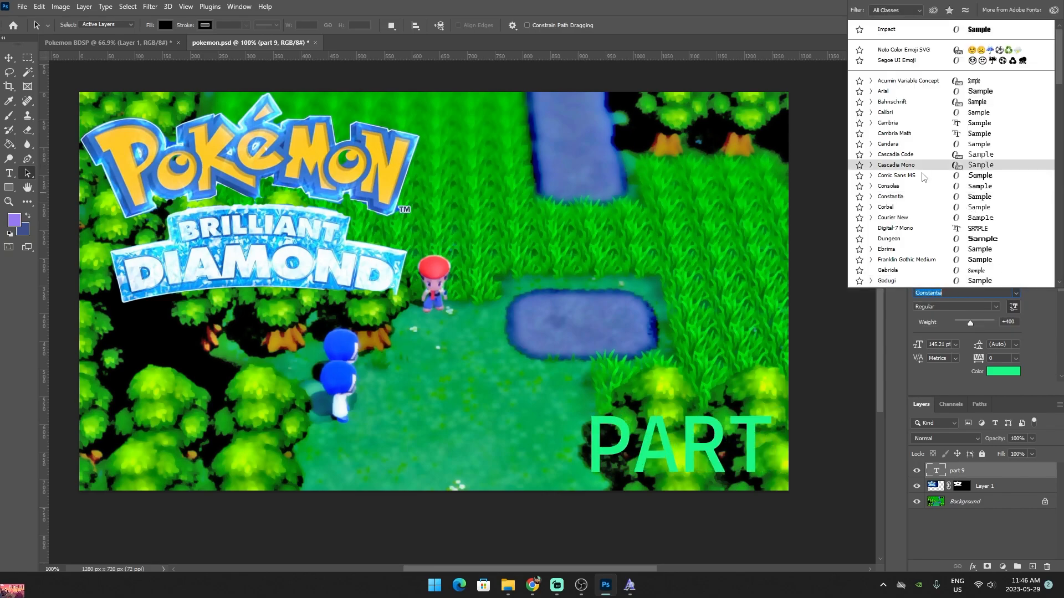
{"action": "scroll", "coordinate": [923, 176], "scroll_direction": "down", "scroll_amount": 10}
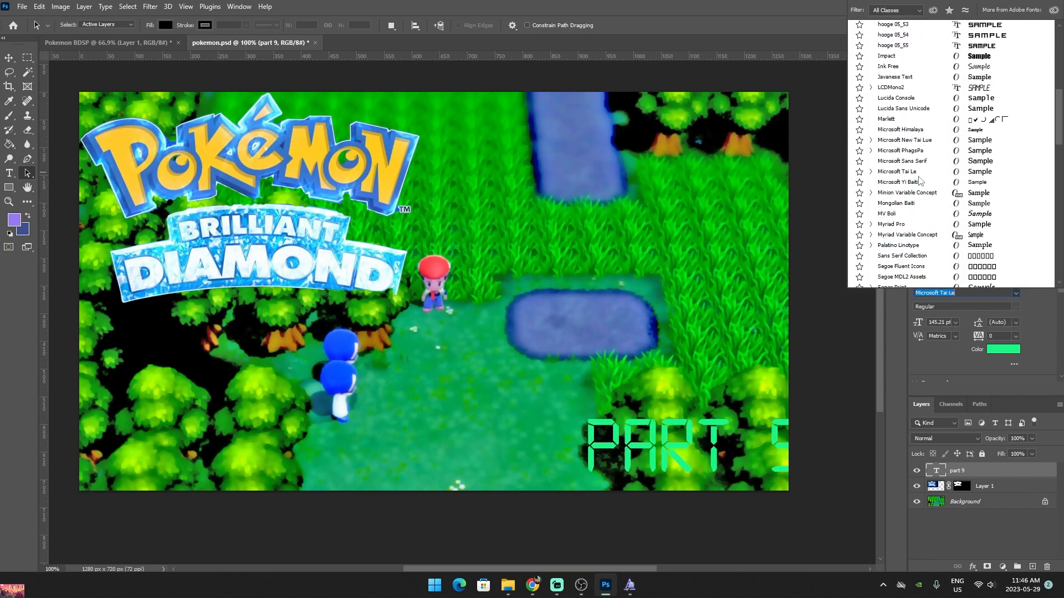
{"action": "scroll", "coordinate": [919, 180], "scroll_direction": "down", "scroll_amount": 8}
{"action": "scroll", "coordinate": [887, 230], "scroll_direction": "down", "scroll_amount": 6}
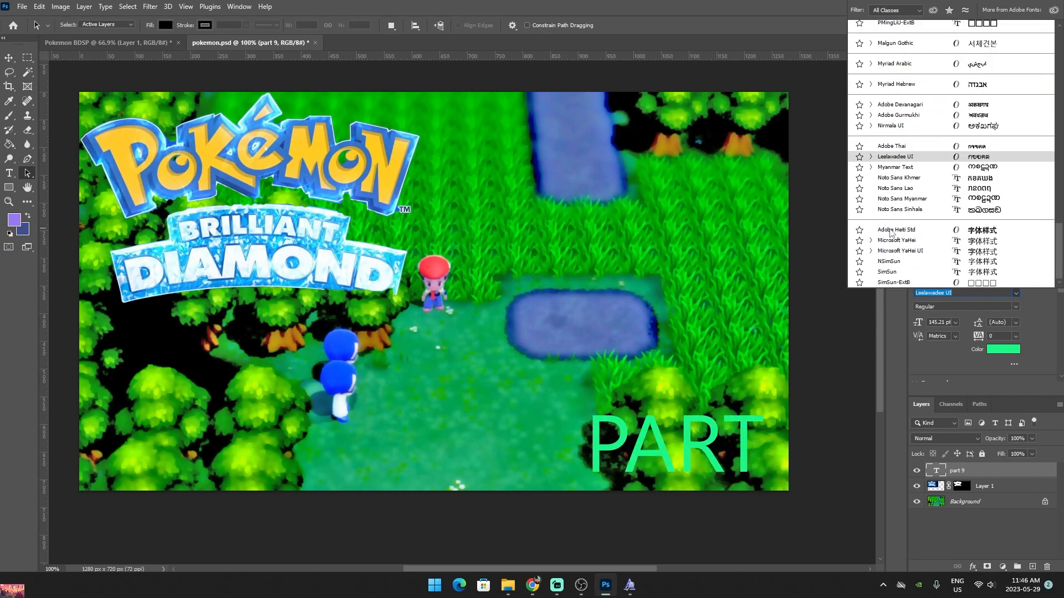
{"action": "scroll", "coordinate": [890, 233], "scroll_direction": "up", "scroll_amount": 8}
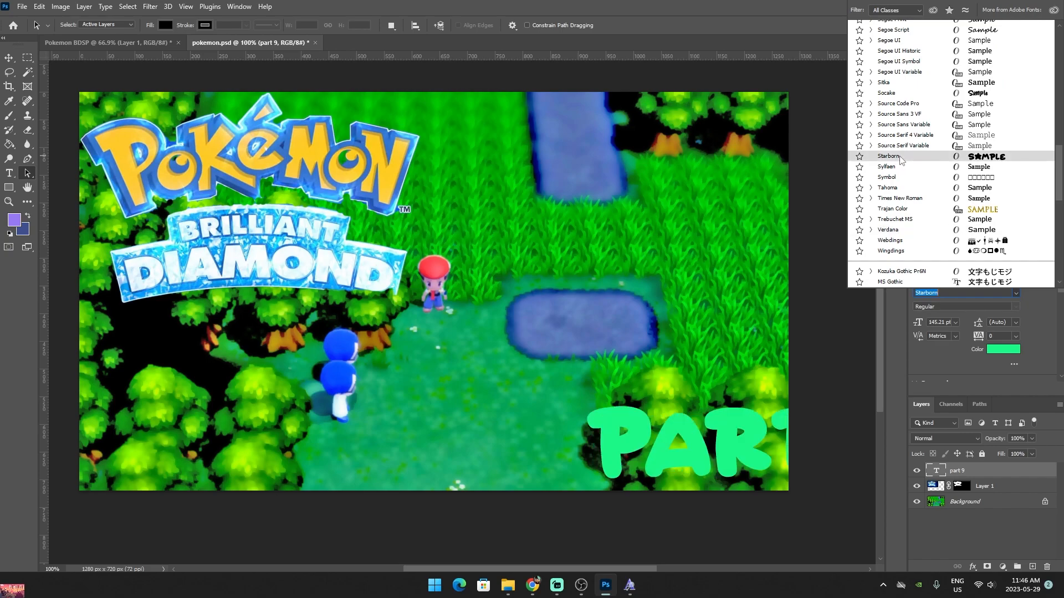
{"action": "left_click", "coordinate": [898, 158]}
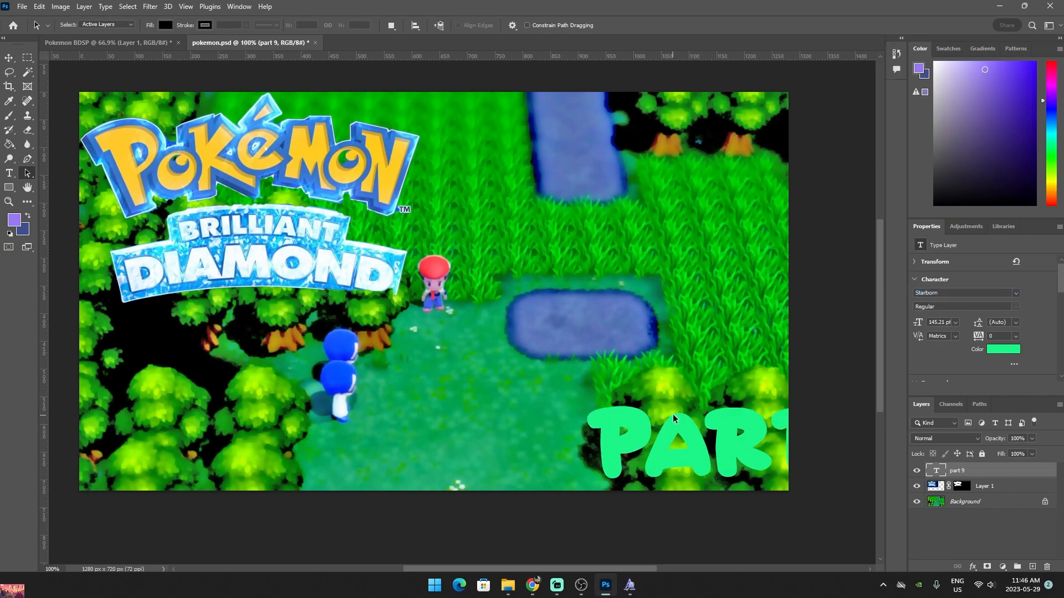
Move the "PART 9" text about 264 px left and 86 px up so it fits inside the canvas
{"action": "key", "text": "ctrl+t"}
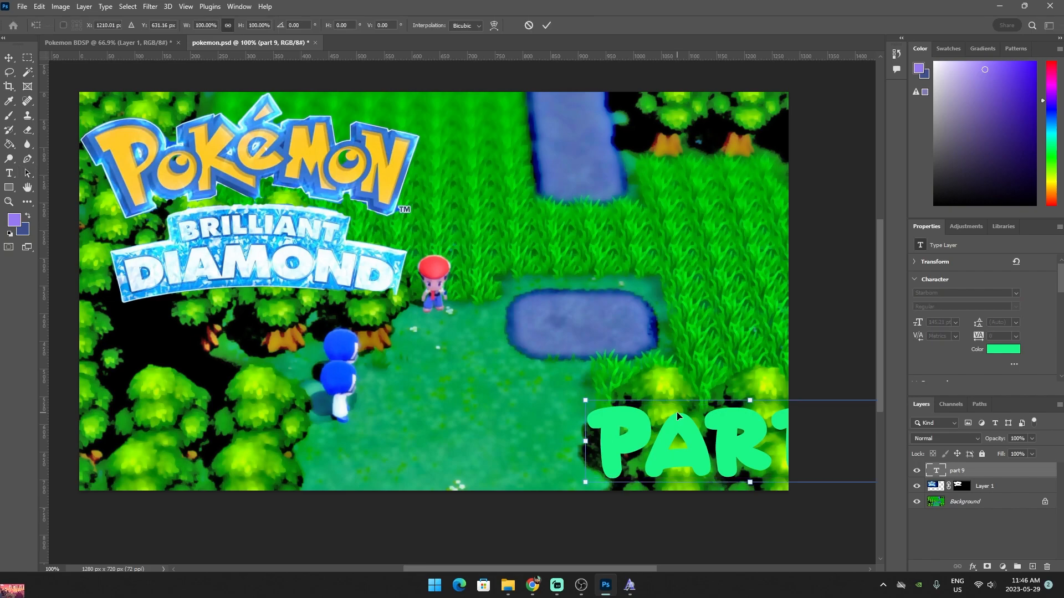
{"action": "left_click_drag", "start_coordinate": [679, 415], "coordinate": [532, 368]}
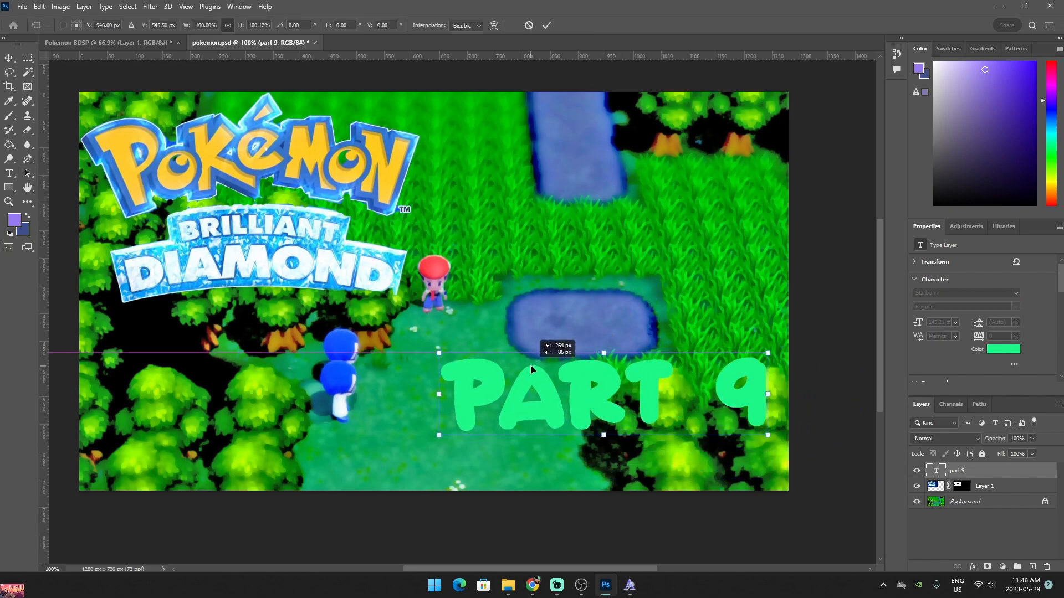
{"action": "key", "text": "Return"}
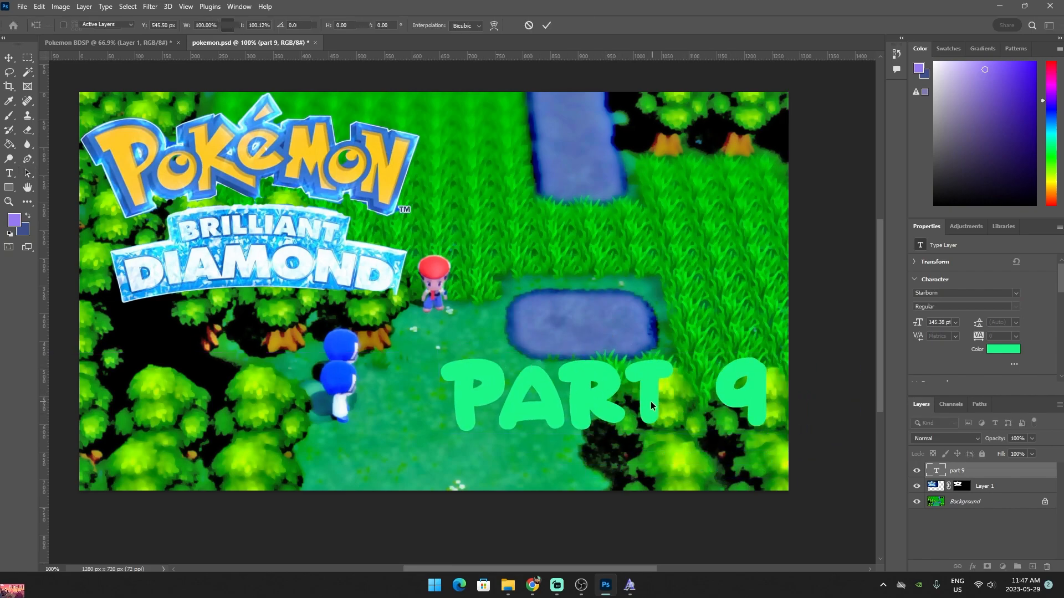
{"action": "key", "text": "a"}
{"action": "double_click", "coordinate": [958, 471]}
{"action": "key", "text": "Return"}
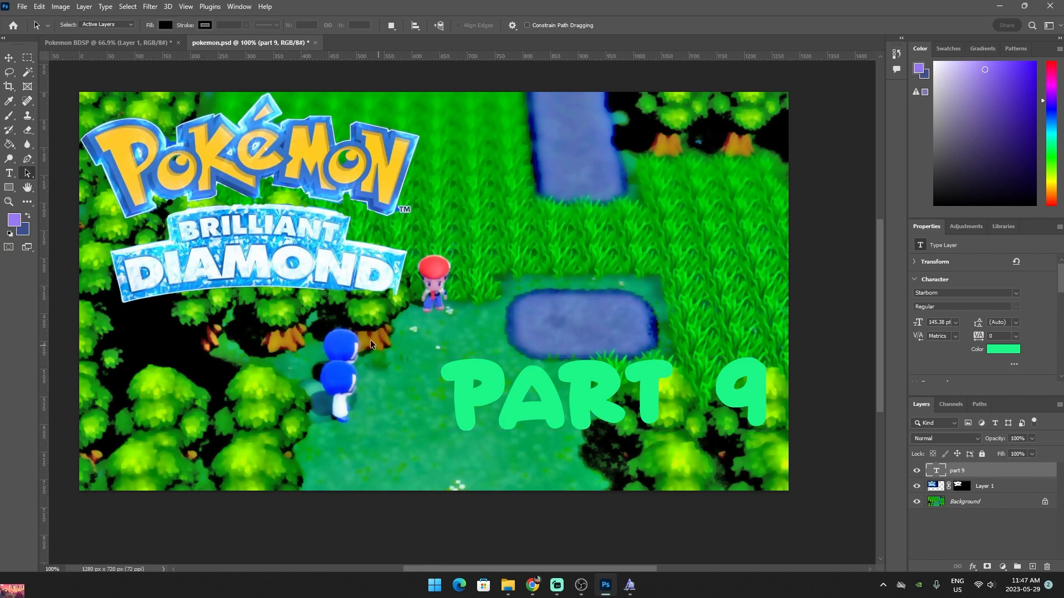
Replace the wording of the "PART 9" text layer with "#9"
{"action": "left_click", "coordinate": [9, 173]}
{"action": "left_click", "coordinate": [637, 400]}
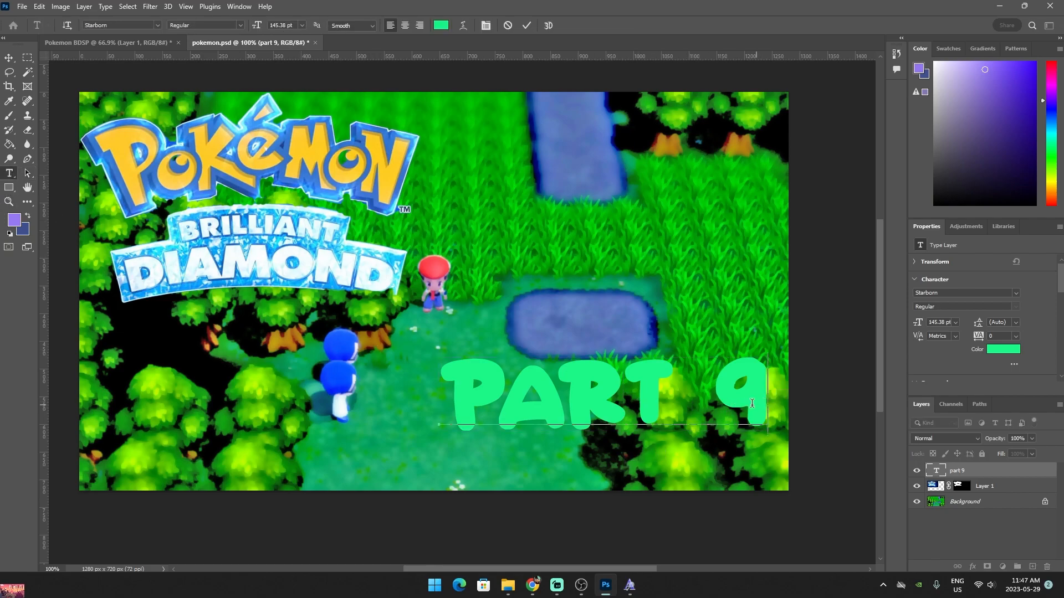
{"action": "left_click_drag", "start_coordinate": [763, 404], "coordinate": [474, 440]}
{"action": "key", "text": "BackSpace"}
{"action": "key", "text": "BackSpace"}
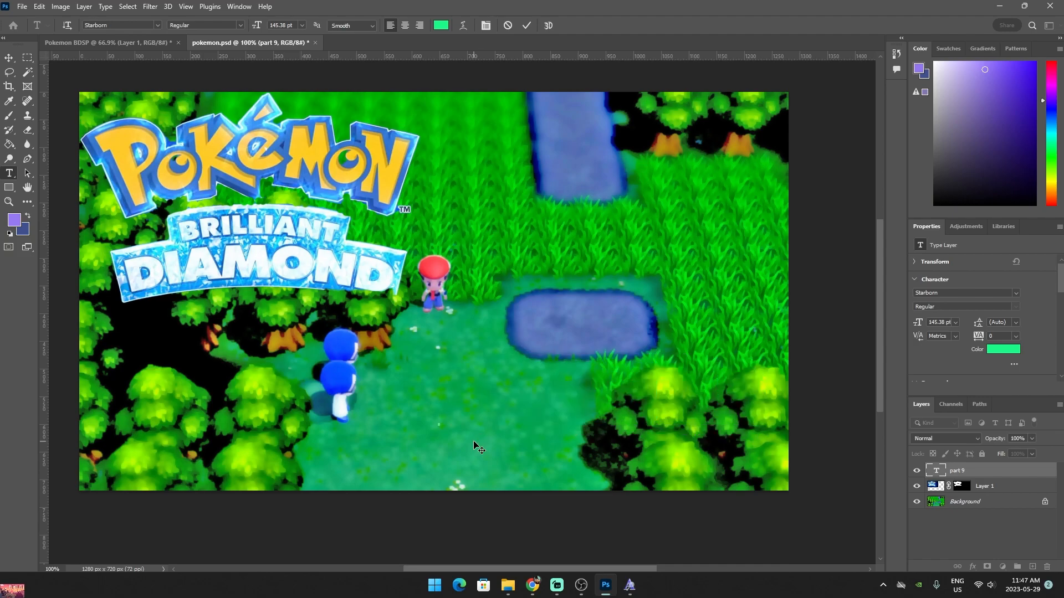
{"action": "type", "text": "#9"}
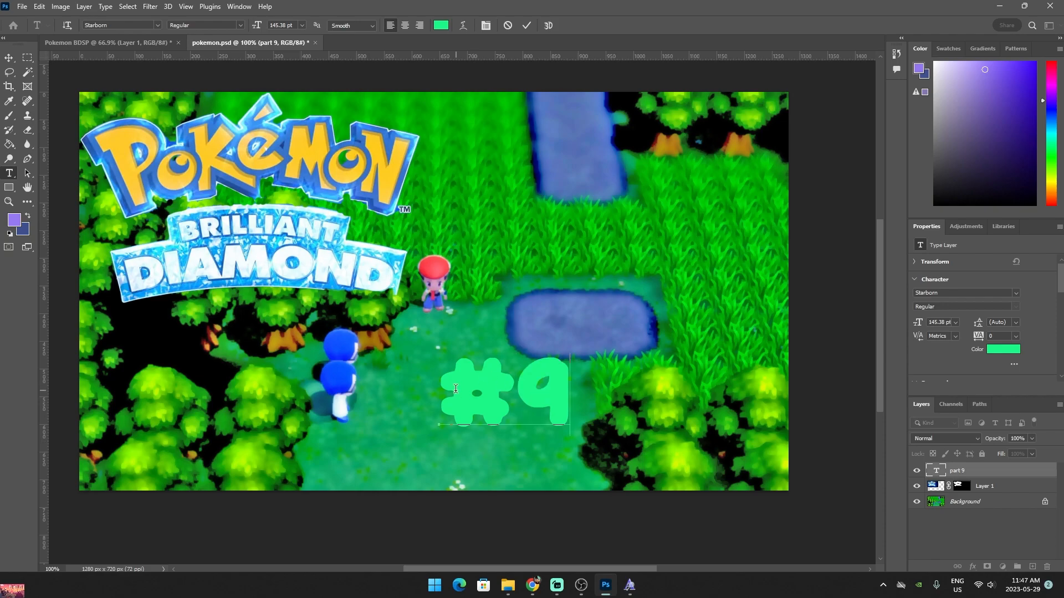
Color the "#" character of the text red with hex value f71b3f
{"action": "double_click", "coordinate": [488, 383]}
{"action": "left_click", "coordinate": [1006, 350]}
{"action": "left_click", "coordinate": [539, 138]}
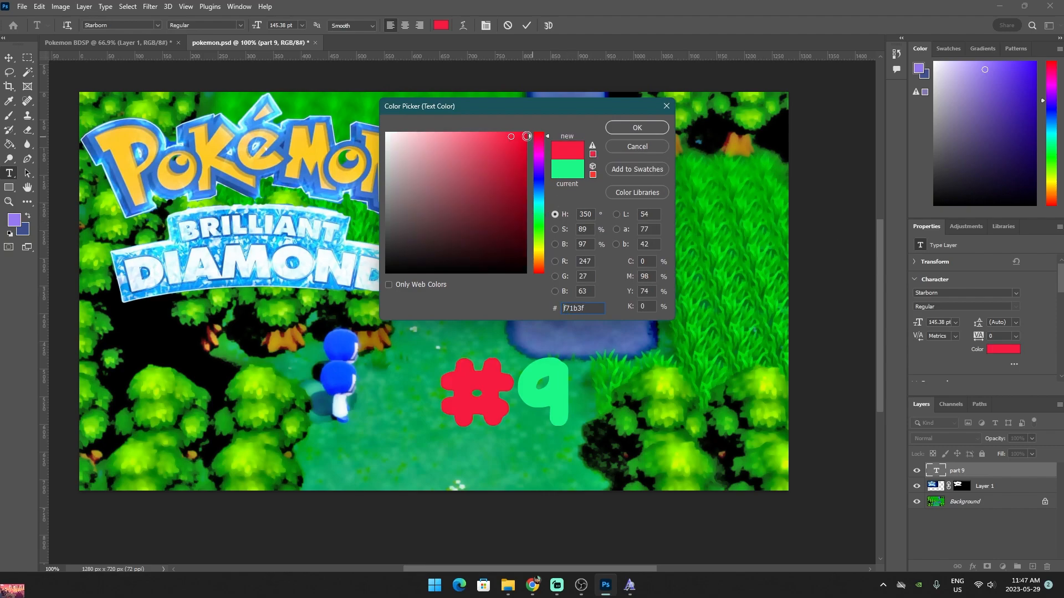
{"action": "left_click", "coordinate": [621, 126]}
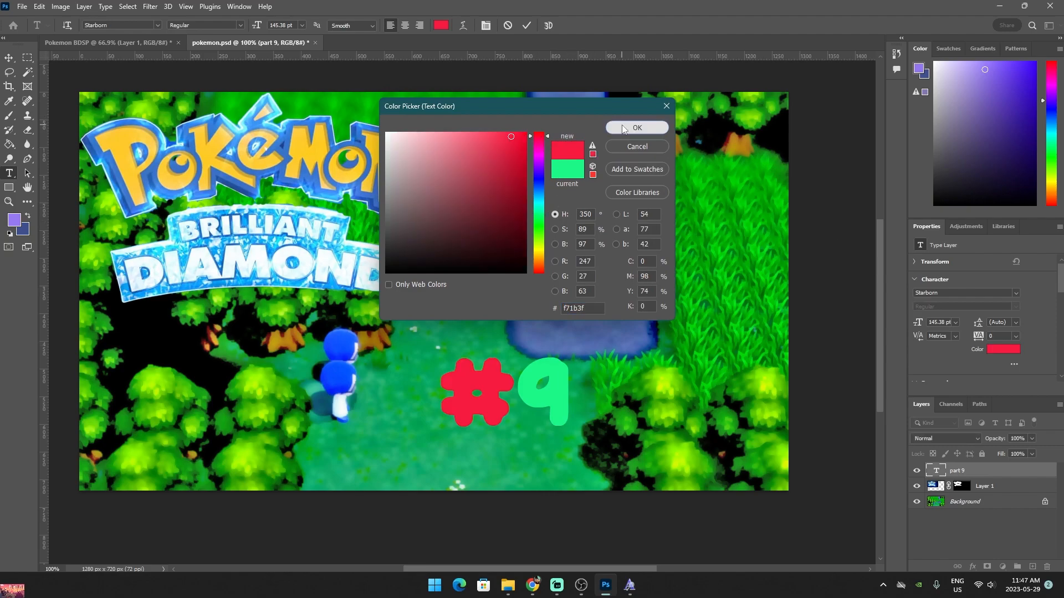
Color the "9" character a light salmon orange and commit the text edit
{"action": "left_click", "coordinate": [535, 393]}
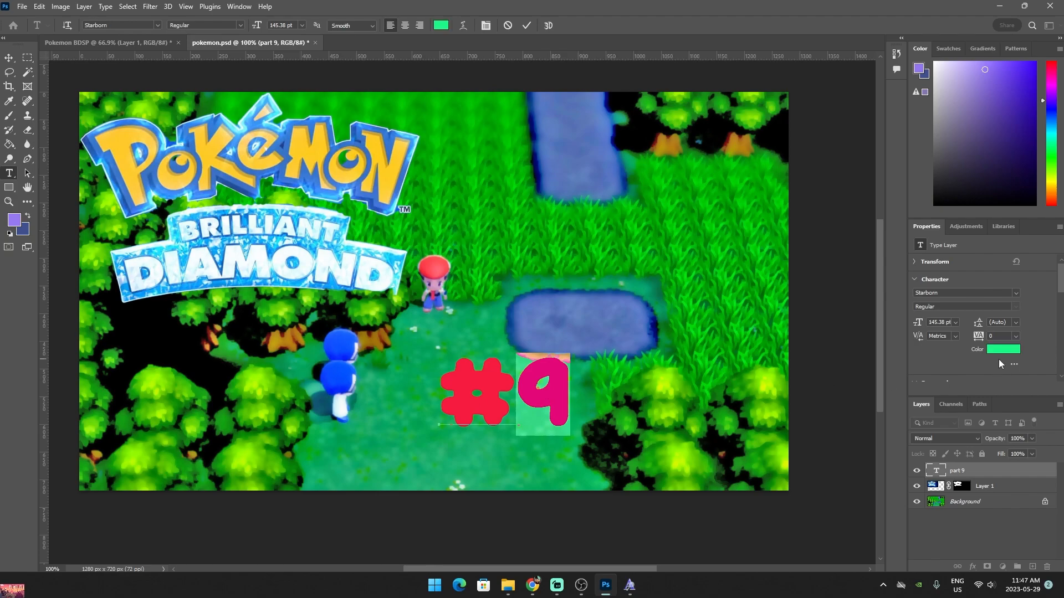
{"action": "left_click", "coordinate": [1003, 349]}
{"action": "left_click", "coordinate": [536, 148]}
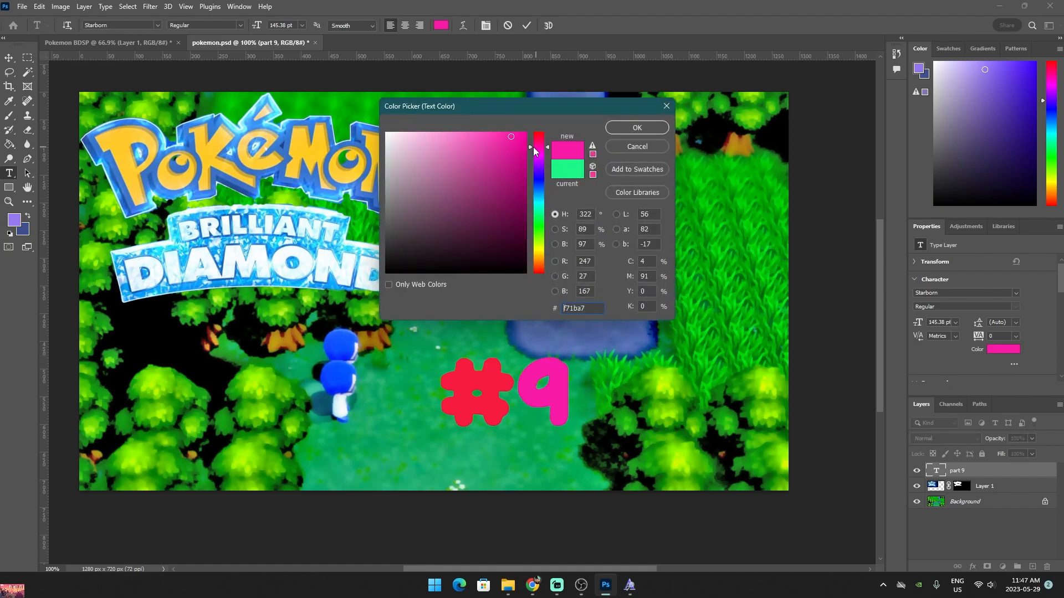
{"action": "left_click_drag", "start_coordinate": [536, 164], "coordinate": [539, 271]}
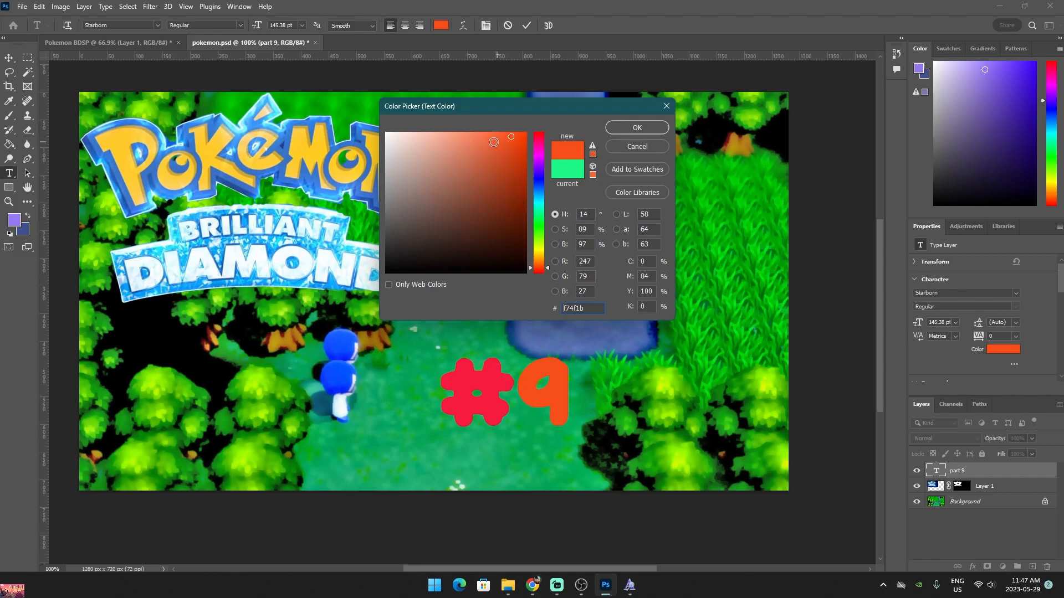
{"action": "left_click", "coordinate": [491, 140]}
{"action": "left_click", "coordinate": [461, 135]}
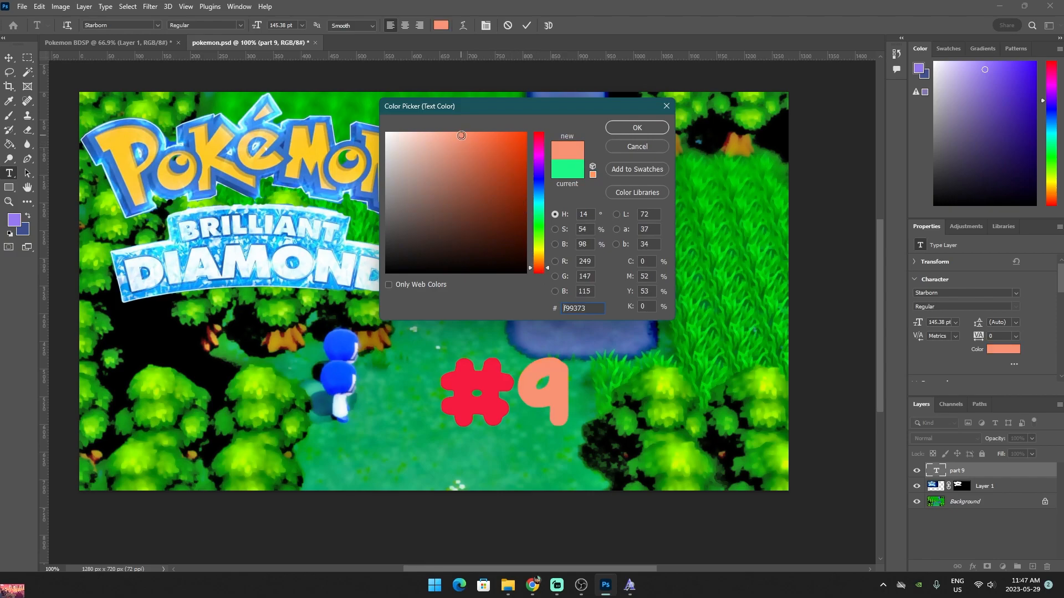
{"action": "left_click", "coordinate": [470, 141]}
{"action": "left_click", "coordinate": [621, 131]}
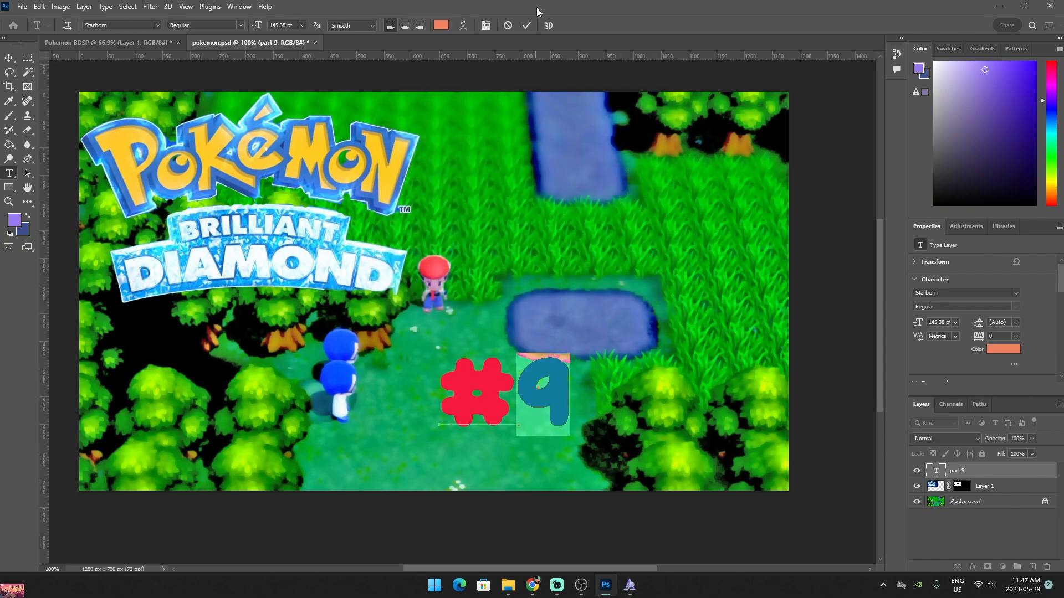
{"action": "left_click", "coordinate": [526, 25]}
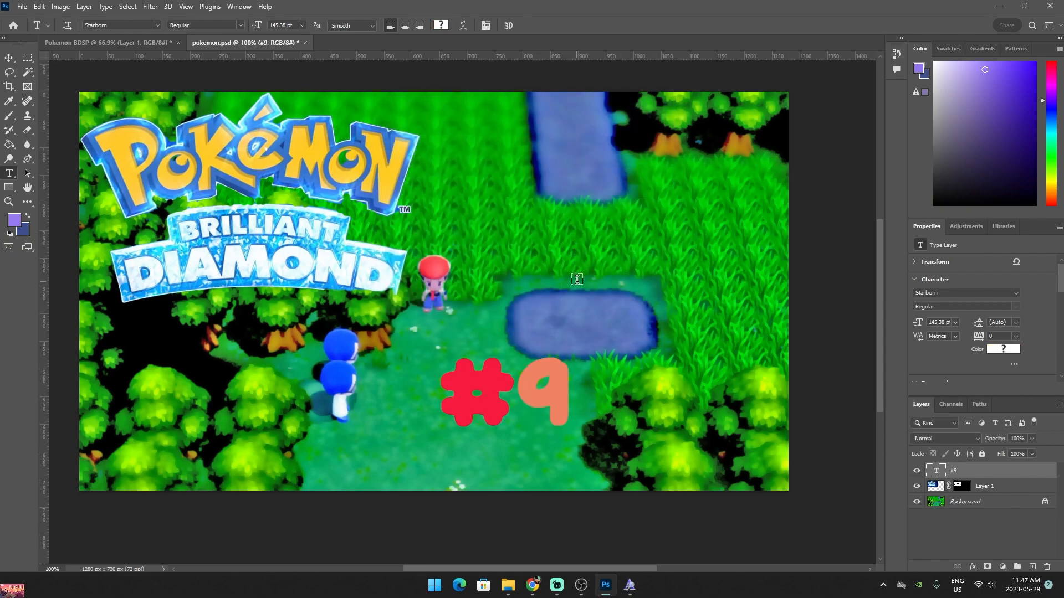
Scale the "#9" text up to about 145% and place it in the lower-right corner of the canvas
{"action": "key", "text": "ctrl+t"}
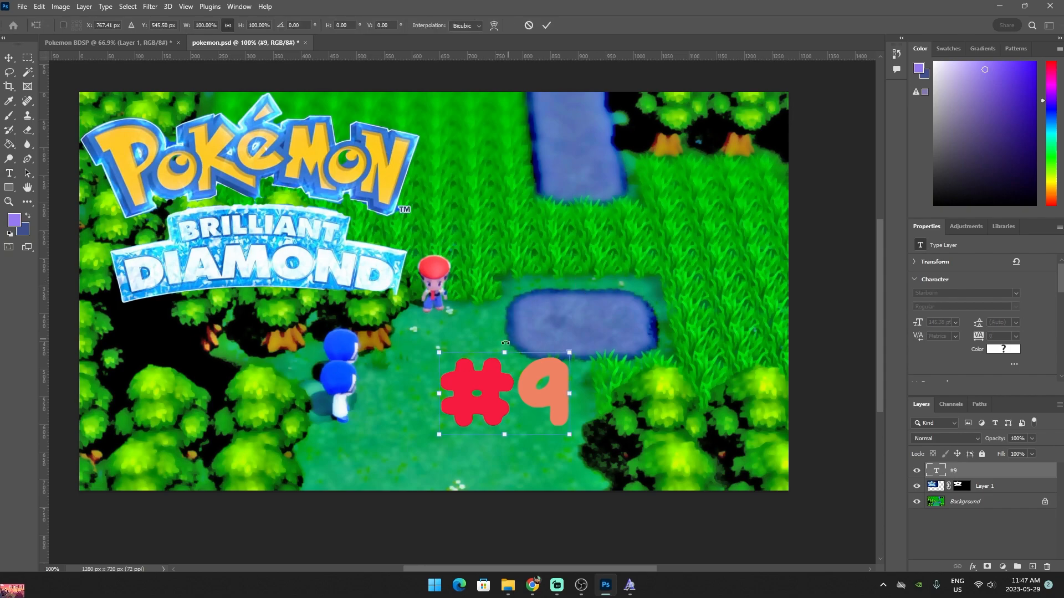
{"action": "left_click_drag", "start_coordinate": [438, 353], "coordinate": [388, 320]}
{"action": "left_click_drag", "start_coordinate": [480, 345], "coordinate": [693, 401]}
{"action": "left_click_drag", "start_coordinate": [601, 376], "coordinate": [593, 371]}
{"action": "left_click_drag", "start_coordinate": [646, 406], "coordinate": [651, 406]}
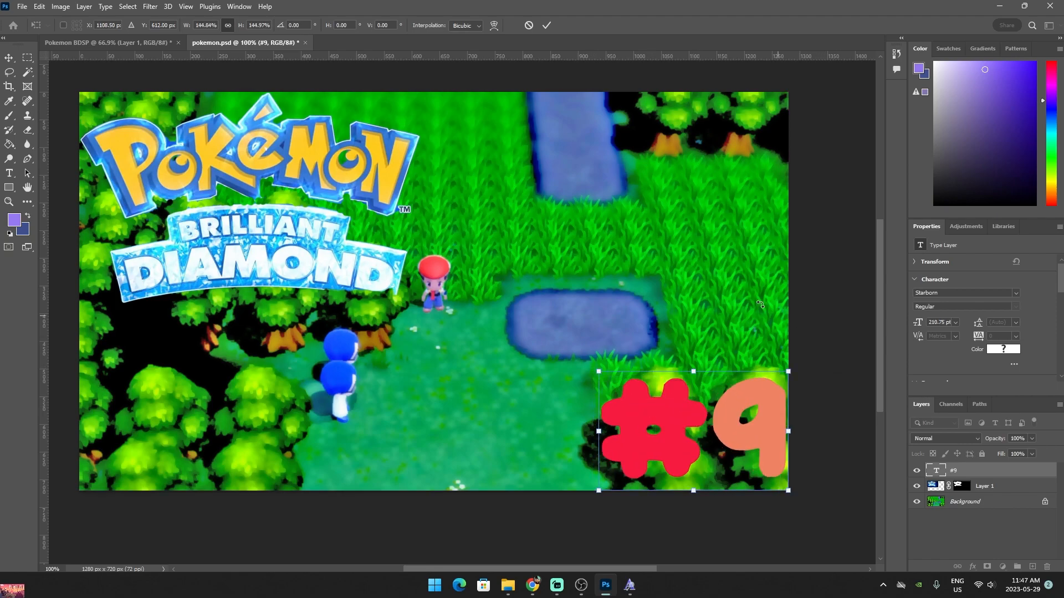
{"action": "left_click", "coordinate": [547, 24]}
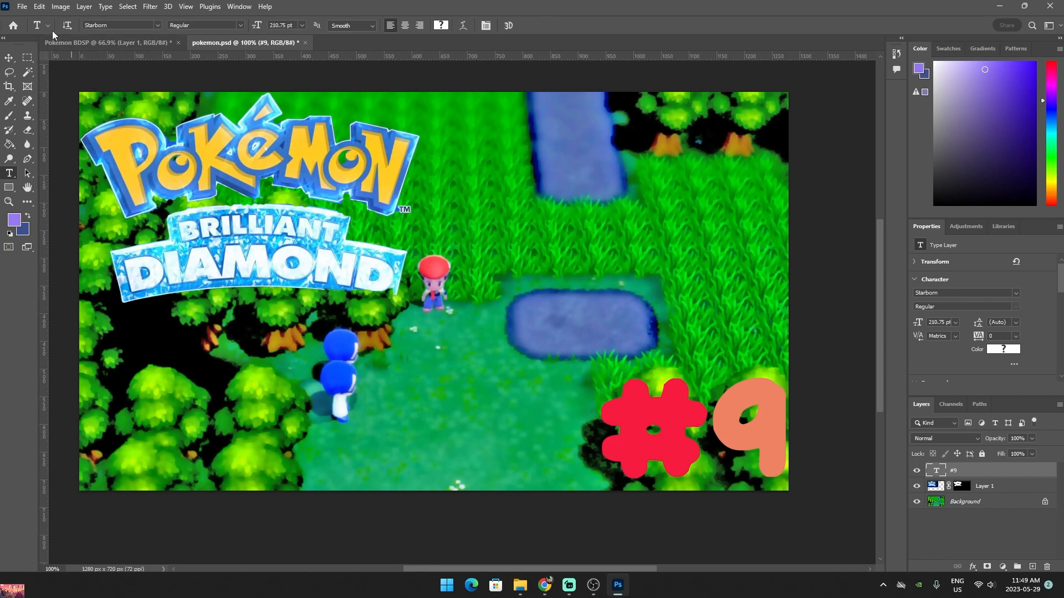
Save the thumbnail as a new Photoshop document named "pokemon 2" in the Downloads folder
{"action": "left_click", "coordinate": [23, 7]}
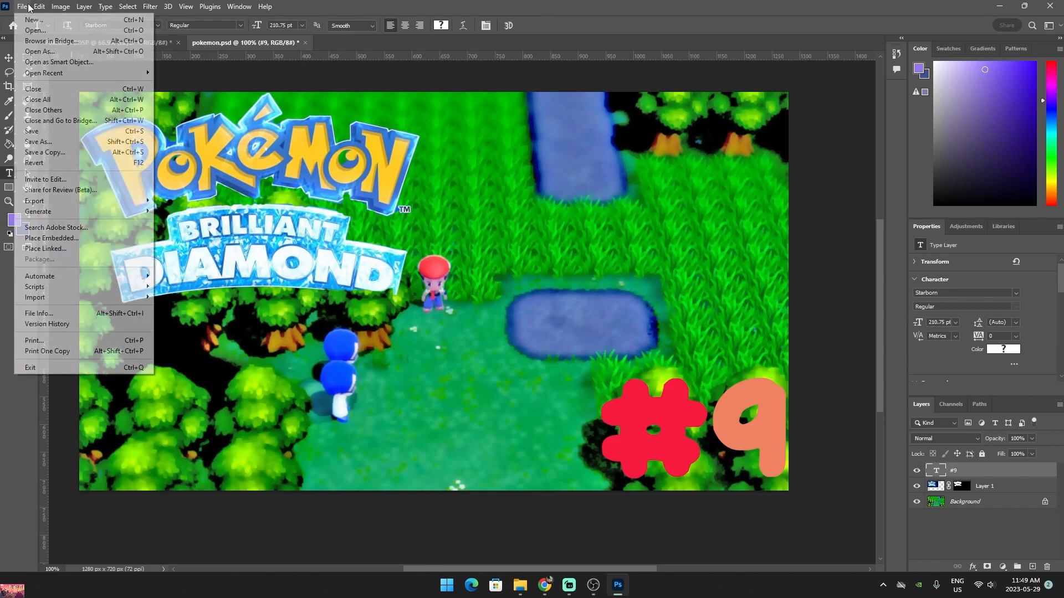
{"action": "left_click", "coordinate": [59, 145]}
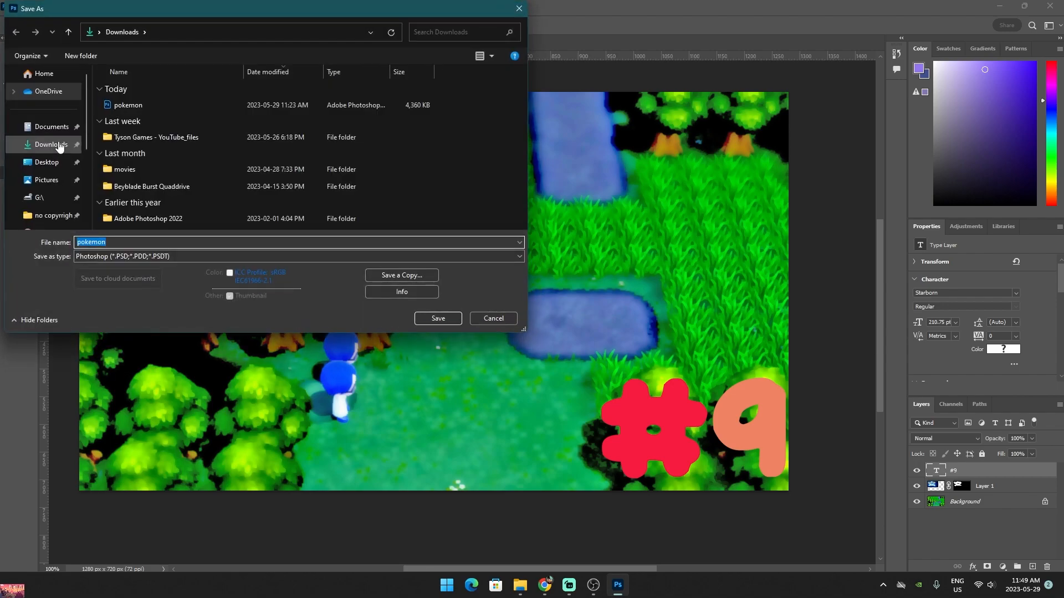
{"action": "left_click", "coordinate": [125, 242]}
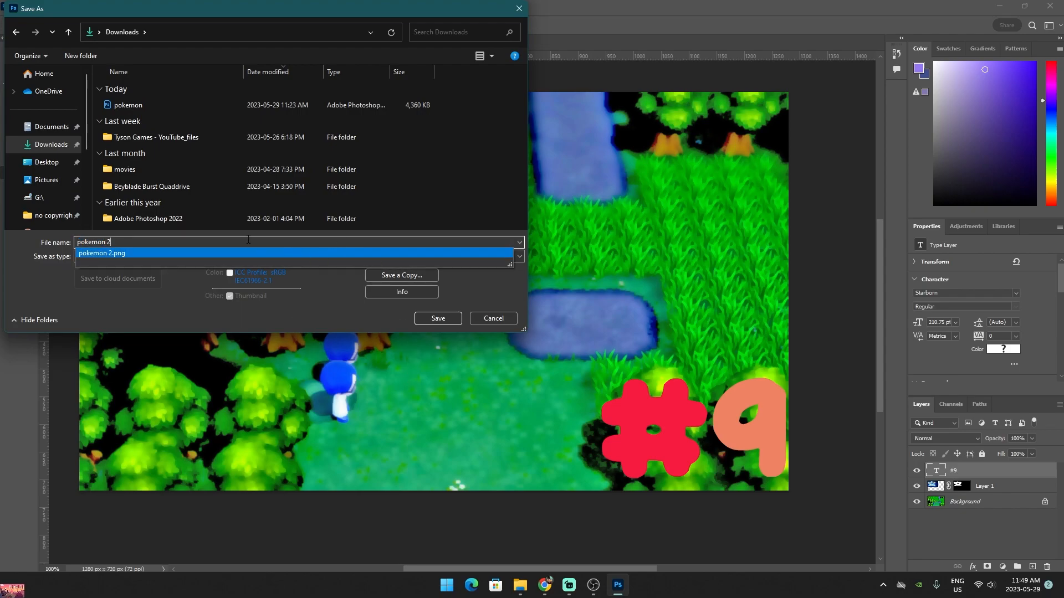
{"action": "left_click", "coordinate": [445, 318]}
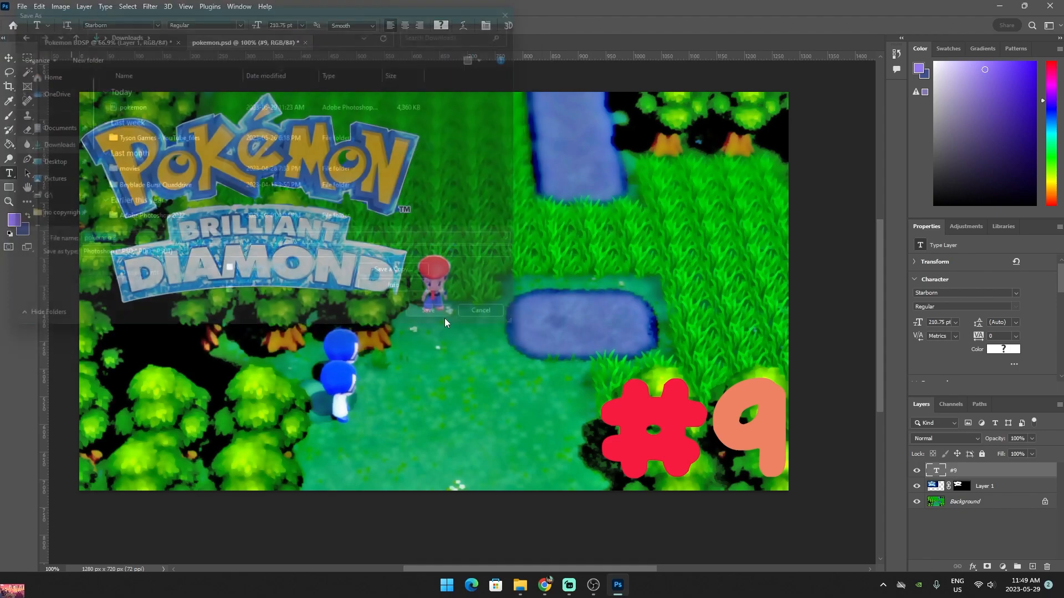
{"action": "left_click", "coordinate": [651, 164]}
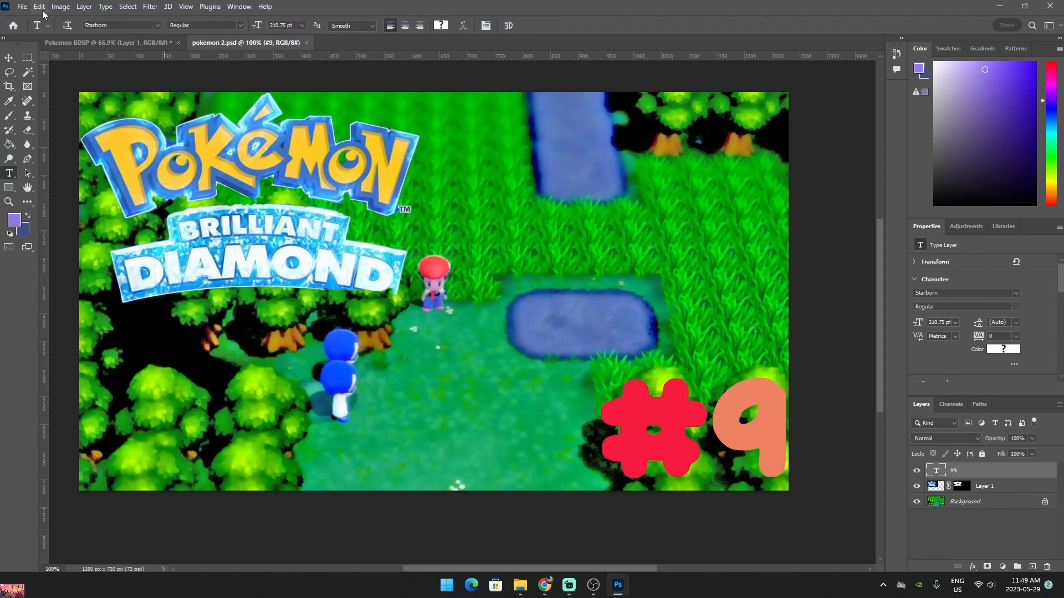
{"action": "left_click", "coordinate": [22, 6]}
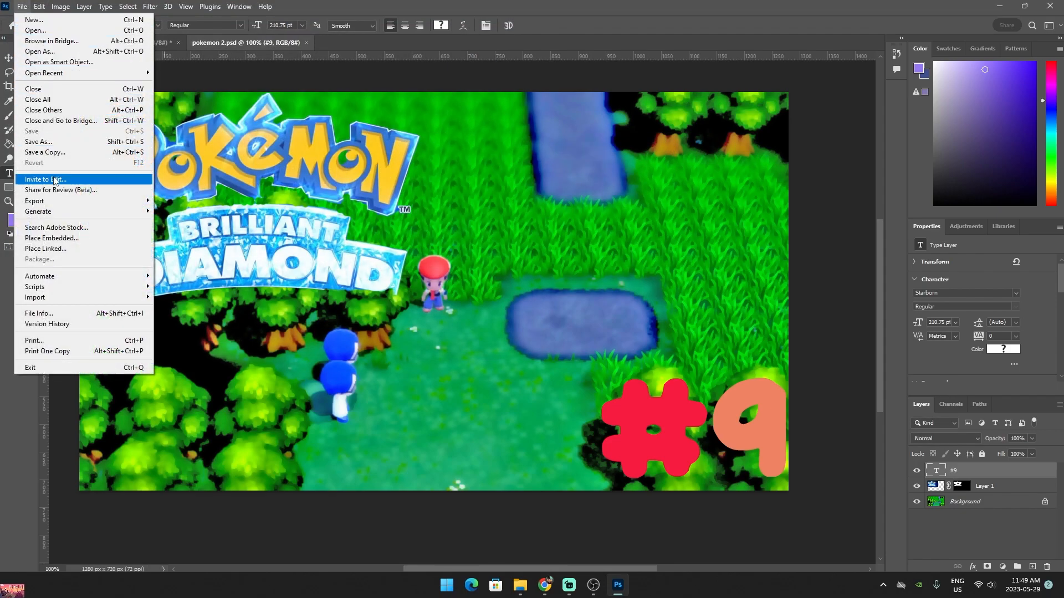
{"action": "left_click", "coordinate": [71, 201]}
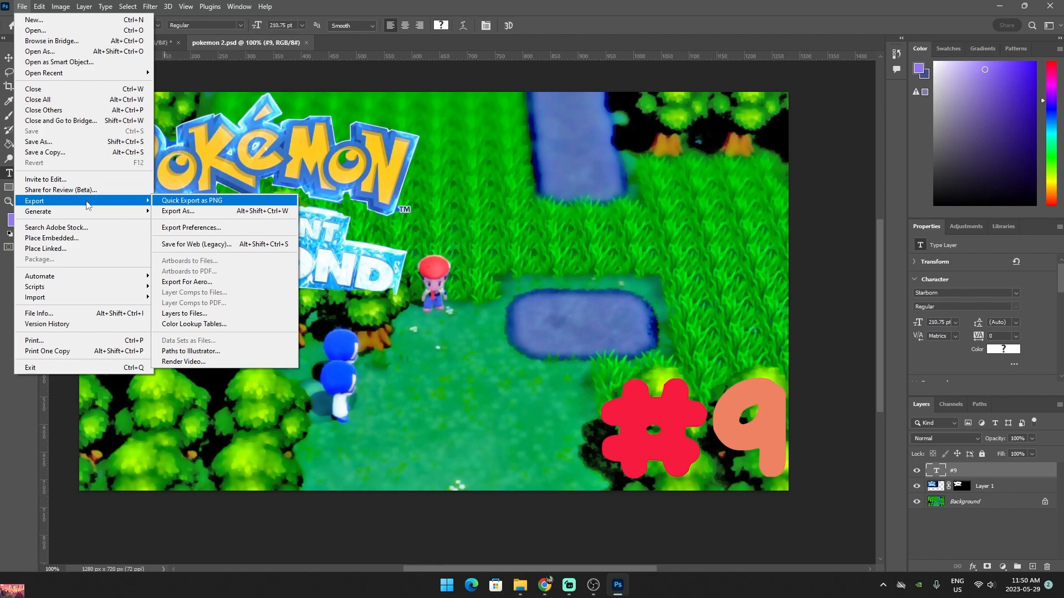
{"action": "left_click", "coordinate": [177, 201]}
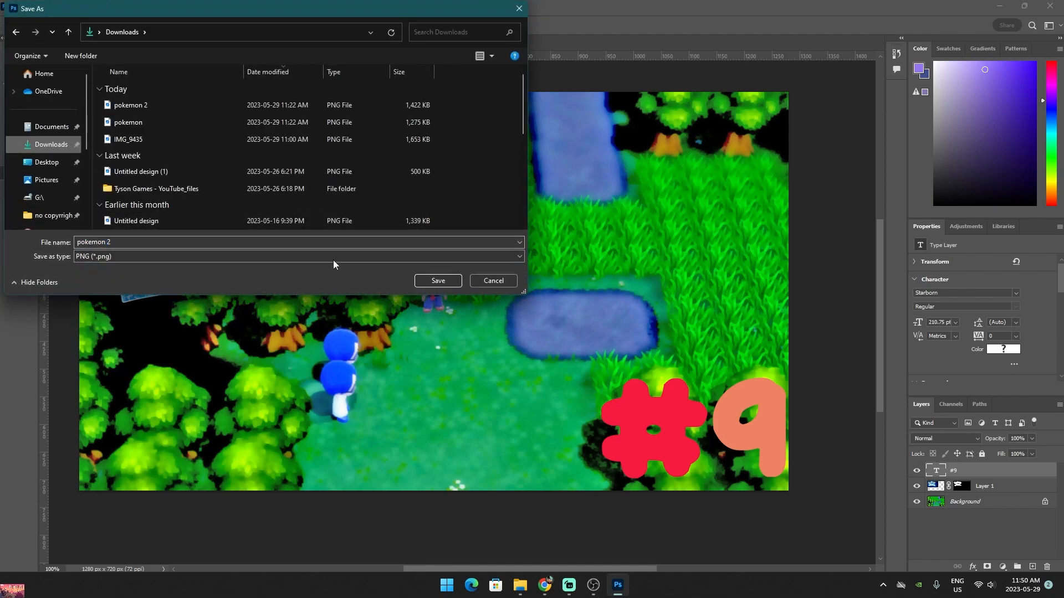
{"action": "left_click", "coordinate": [430, 282]}
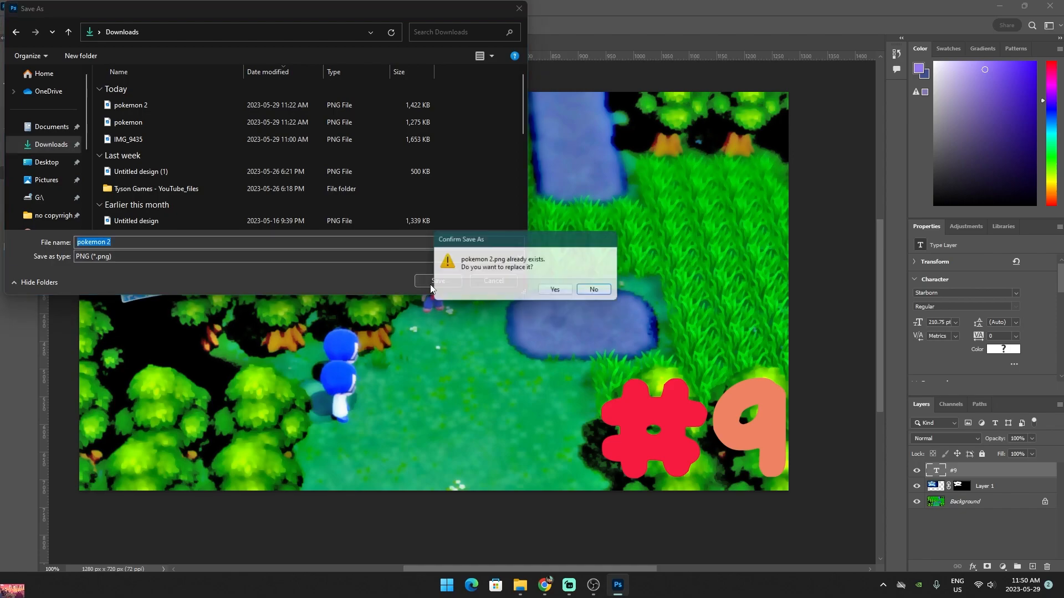
{"action": "left_click", "coordinate": [596, 290]}
{"action": "left_click", "coordinate": [491, 284]}
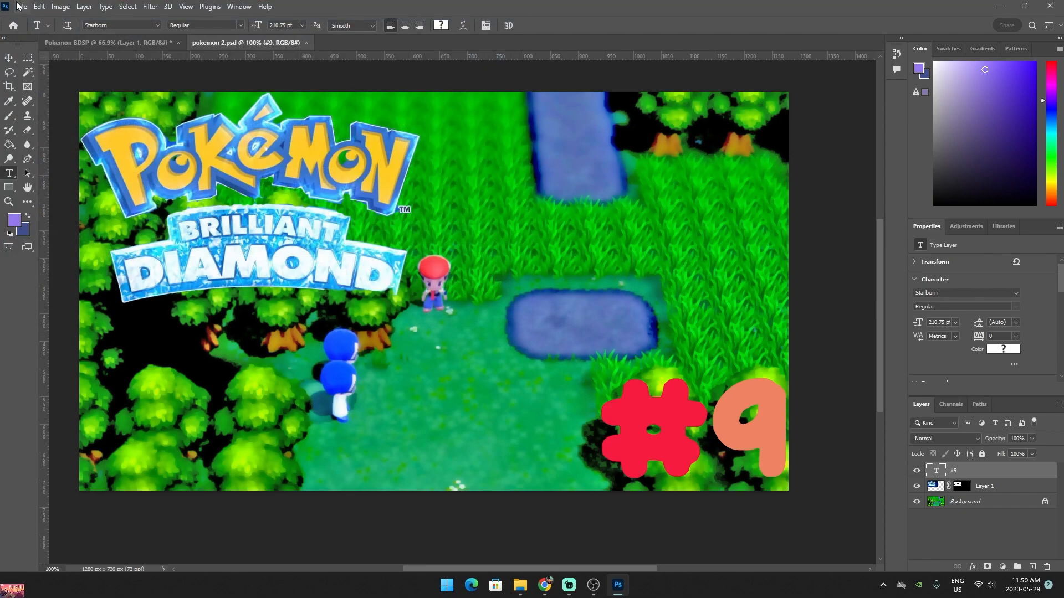
{"action": "left_click", "coordinate": [22, 6]}
{"action": "left_click", "coordinate": [39, 142]}
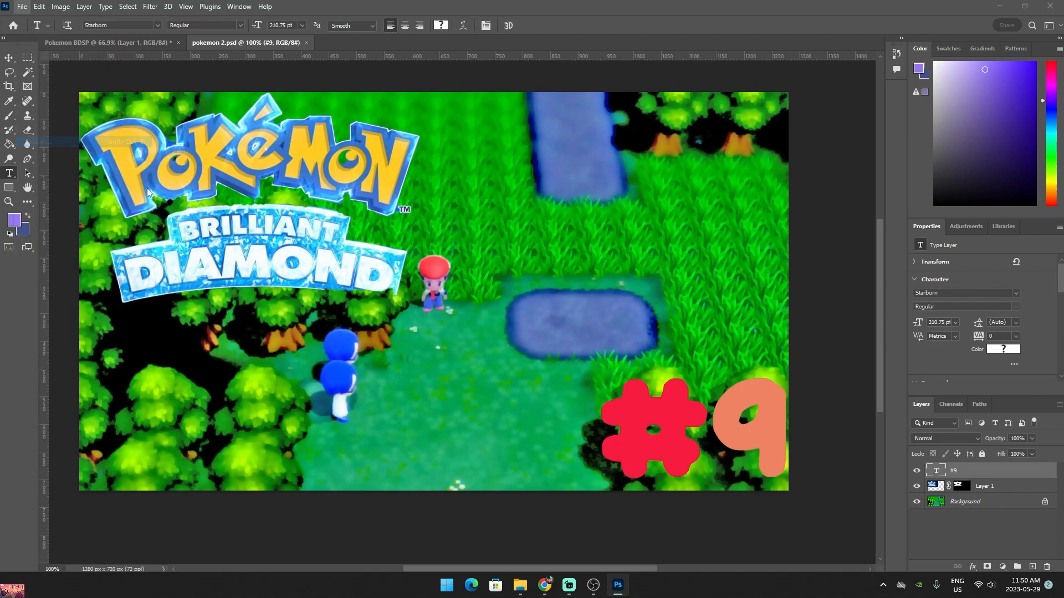
{"action": "left_click", "coordinate": [152, 257]}
{"action": "left_click", "coordinate": [140, 265]}
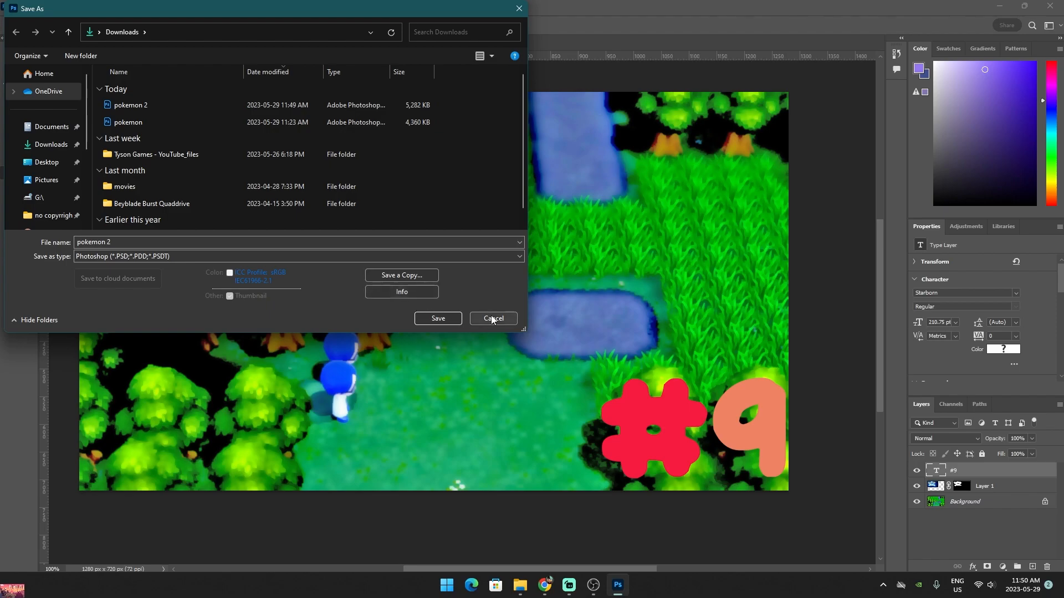
{"action": "left_click", "coordinate": [450, 317]}
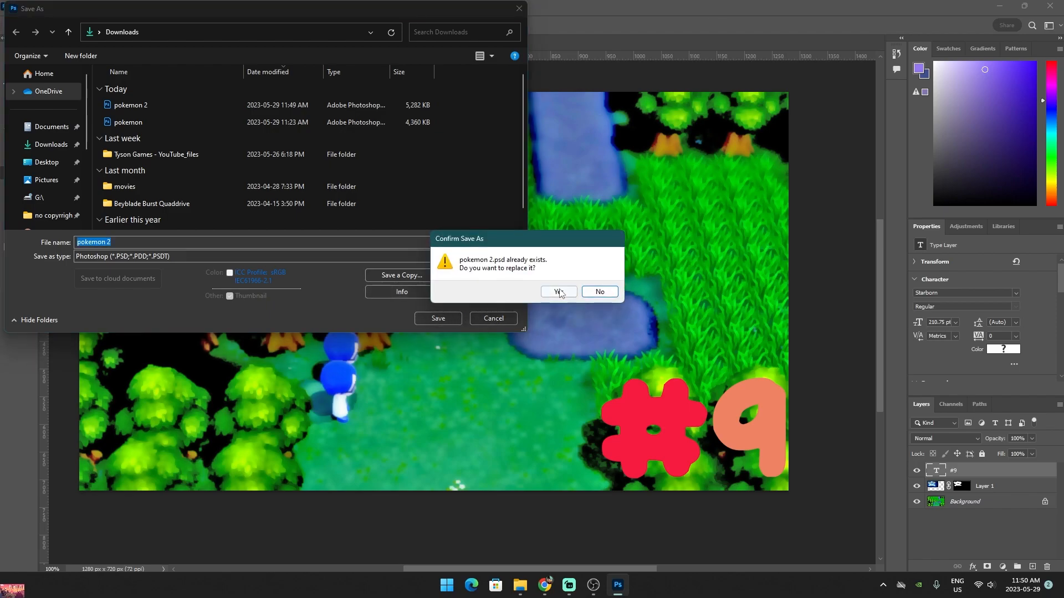
{"action": "left_click", "coordinate": [592, 292]}
{"action": "left_click", "coordinate": [480, 314]}
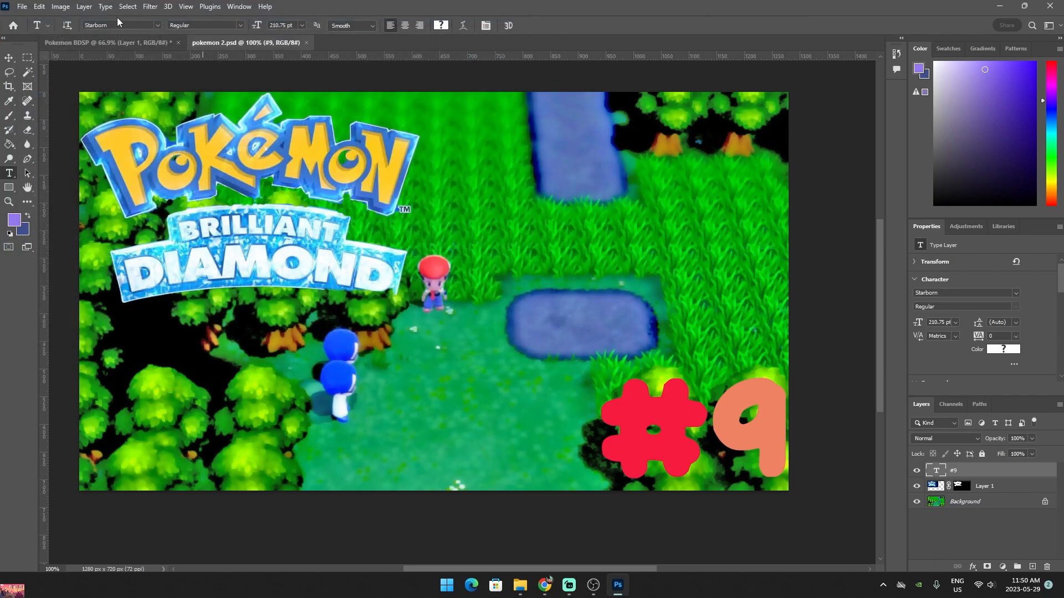
Quick-export the thumbnail as a PNG named "pokemon 3" to the Downloads folder
{"action": "left_click", "coordinate": [19, 8]}
{"action": "mouse_move", "coordinate": [83, 201]}
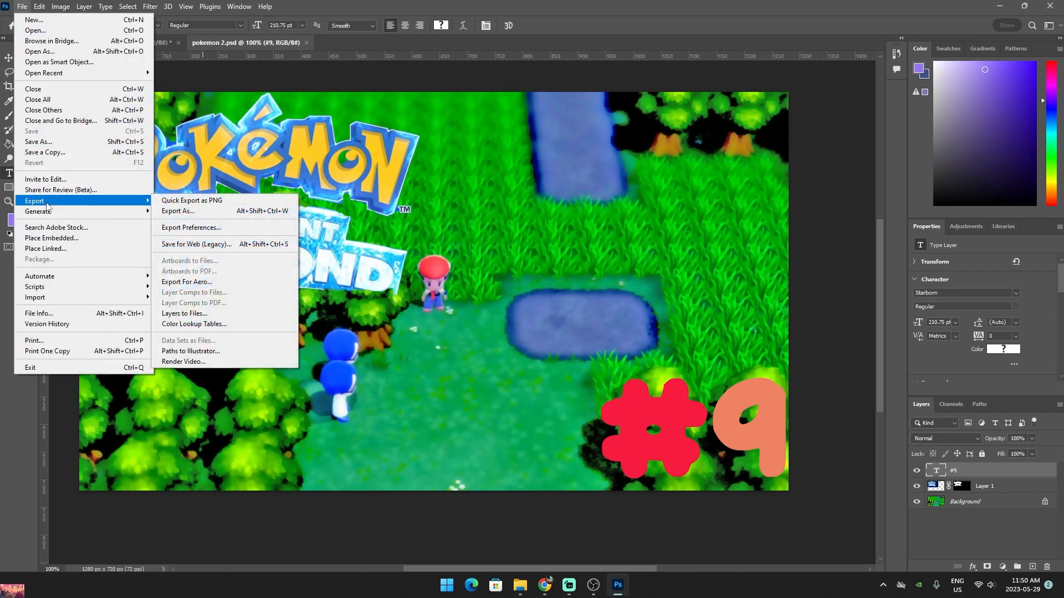
{"action": "left_click", "coordinate": [195, 201]}
{"action": "left_click", "coordinate": [131, 242]}
{"action": "key", "text": "BackSpace"}
{"action": "type", "text": "3"}
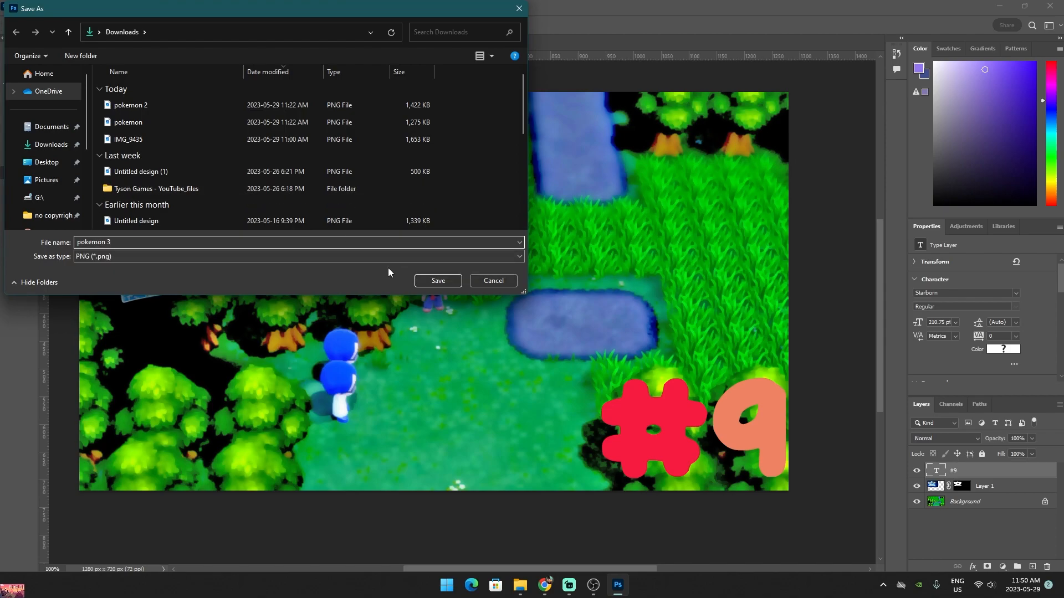
{"action": "left_click", "coordinate": [437, 281]}
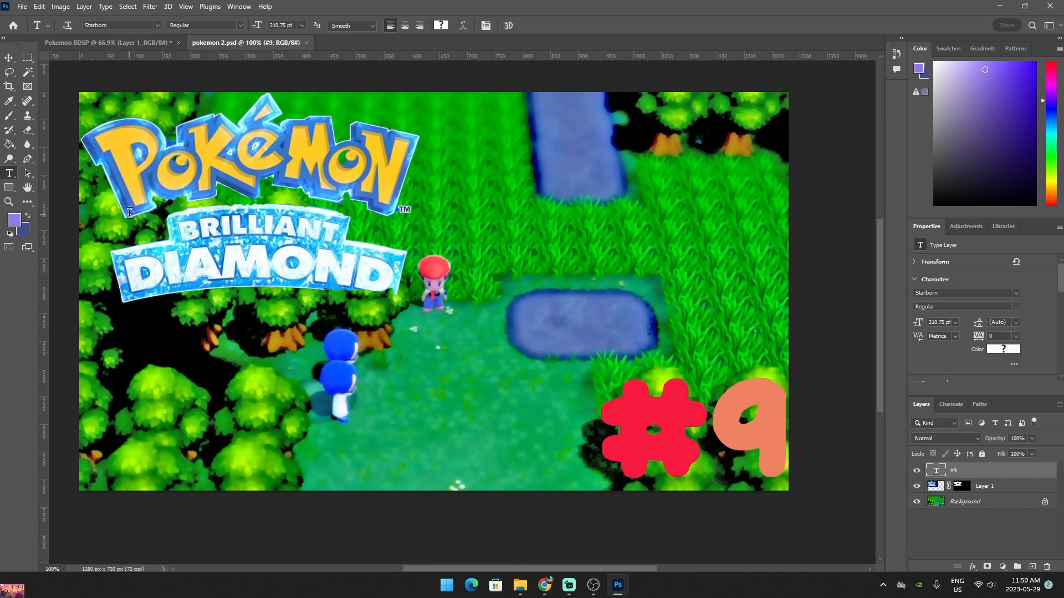
Open the exported "pokemon 3" PNG from the Downloads folder and inspect it in a maximized image viewer
{"action": "left_click", "coordinate": [999, 6]}
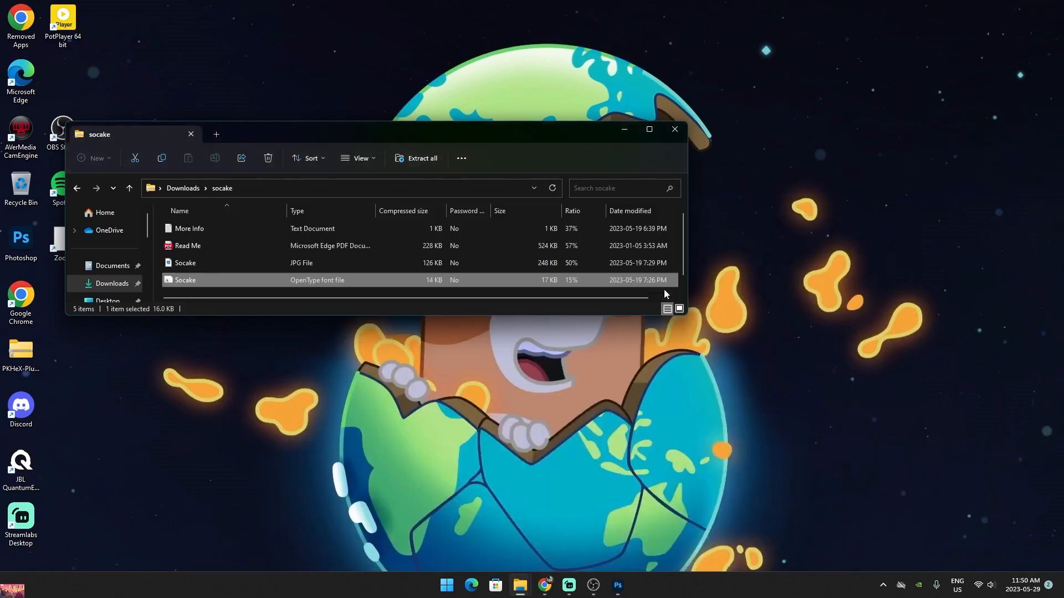
{"action": "left_click", "coordinate": [649, 130]}
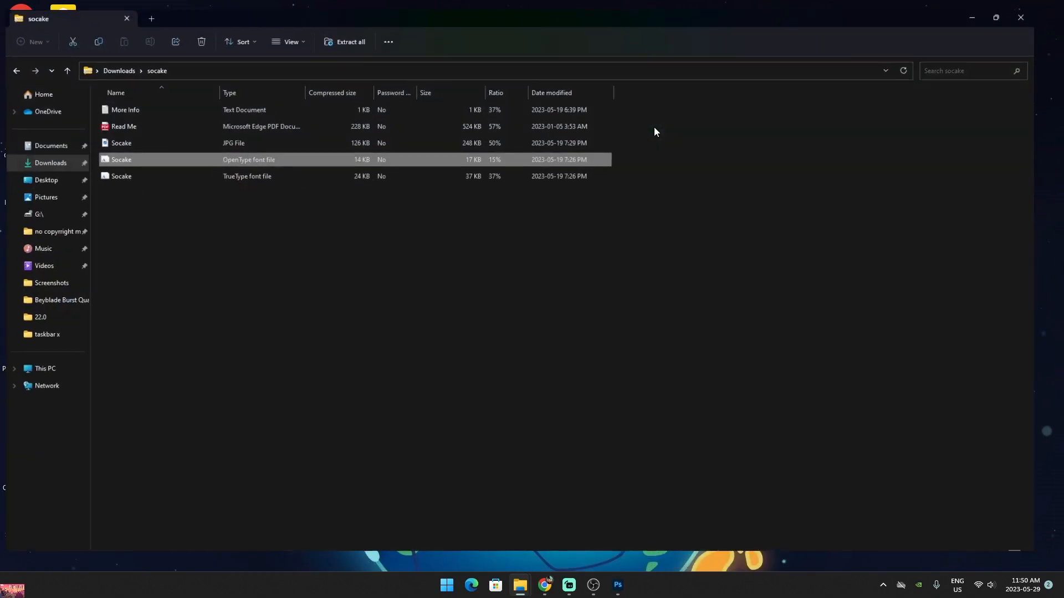
{"action": "left_click", "coordinate": [45, 194]}
{"action": "left_click", "coordinate": [47, 178]}
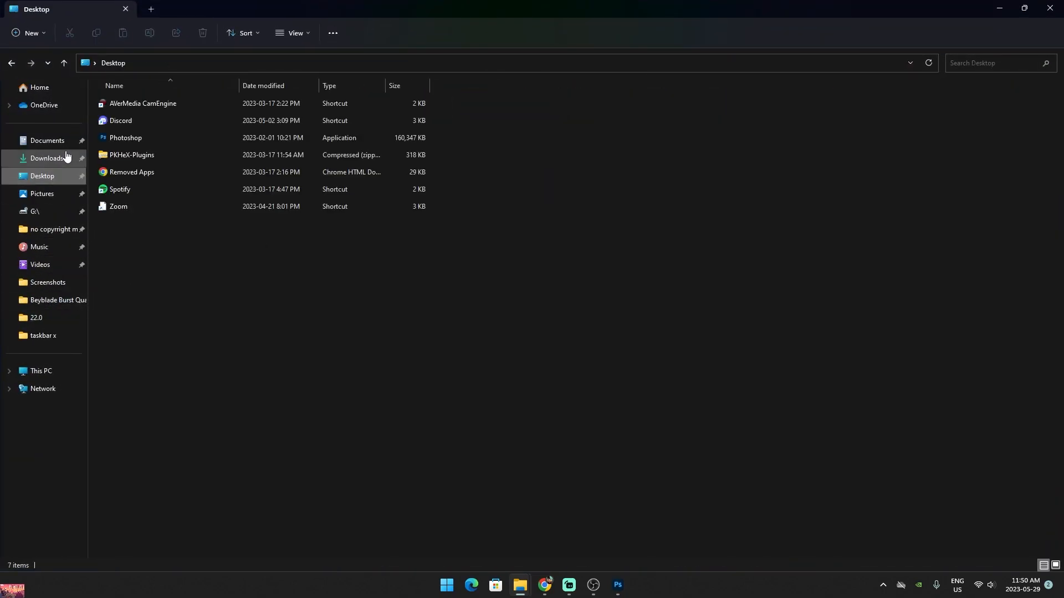
{"action": "left_click", "coordinate": [66, 158]}
{"action": "left_click", "coordinate": [141, 118]}
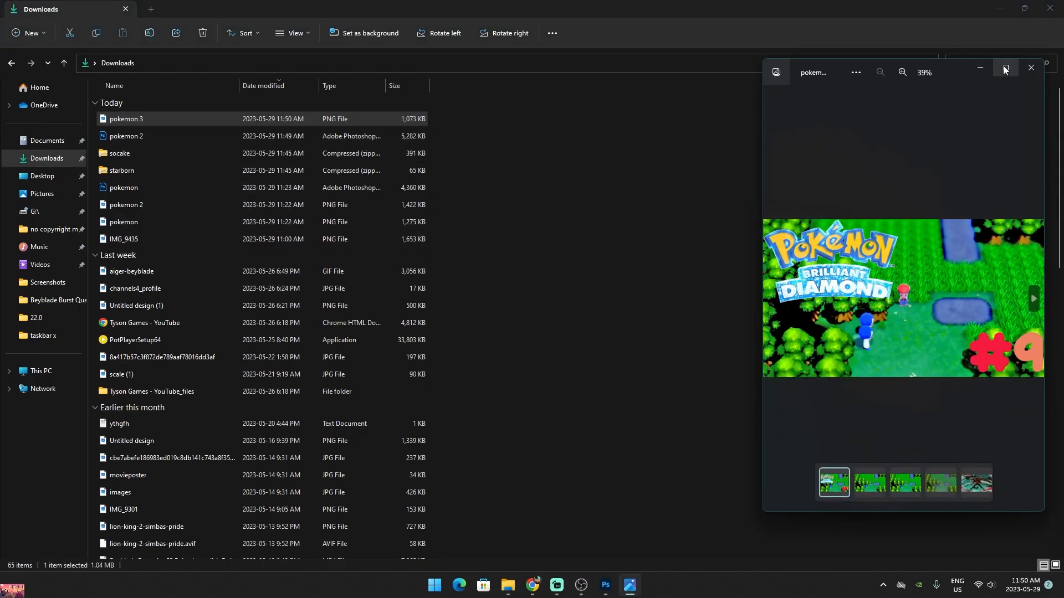
{"action": "left_click", "coordinate": [1004, 67]}
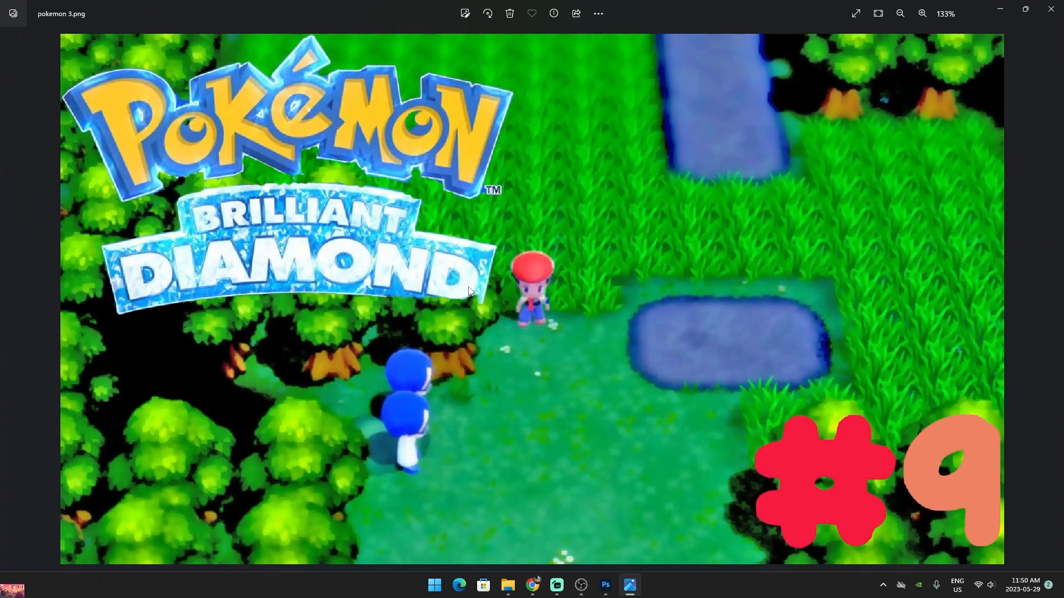
{"action": "scroll", "coordinate": [469, 290], "scroll_direction": "down", "scroll_amount": 2}
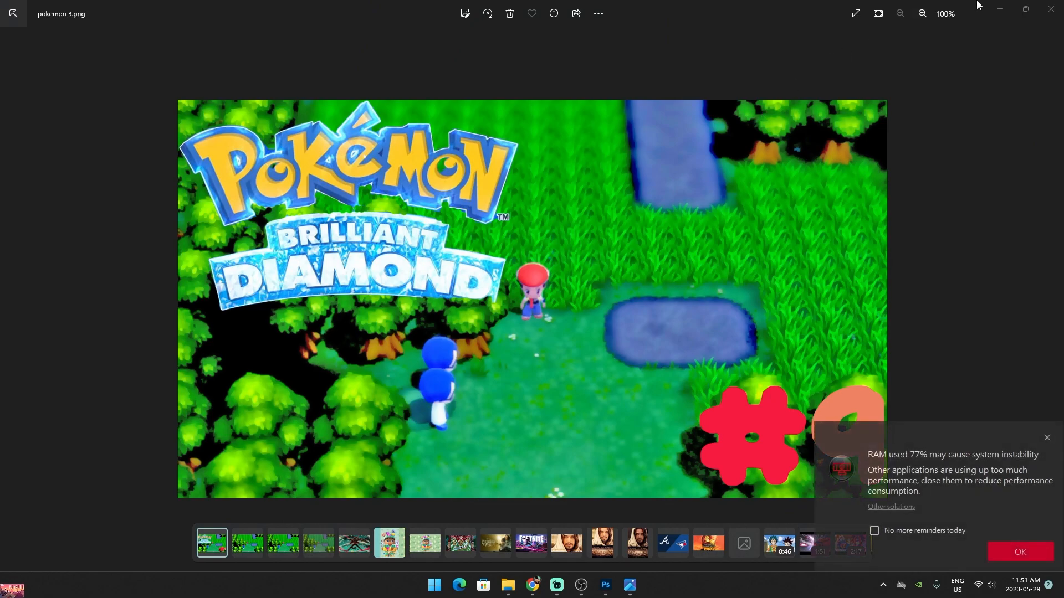
{"action": "left_click", "coordinate": [999, 10]}
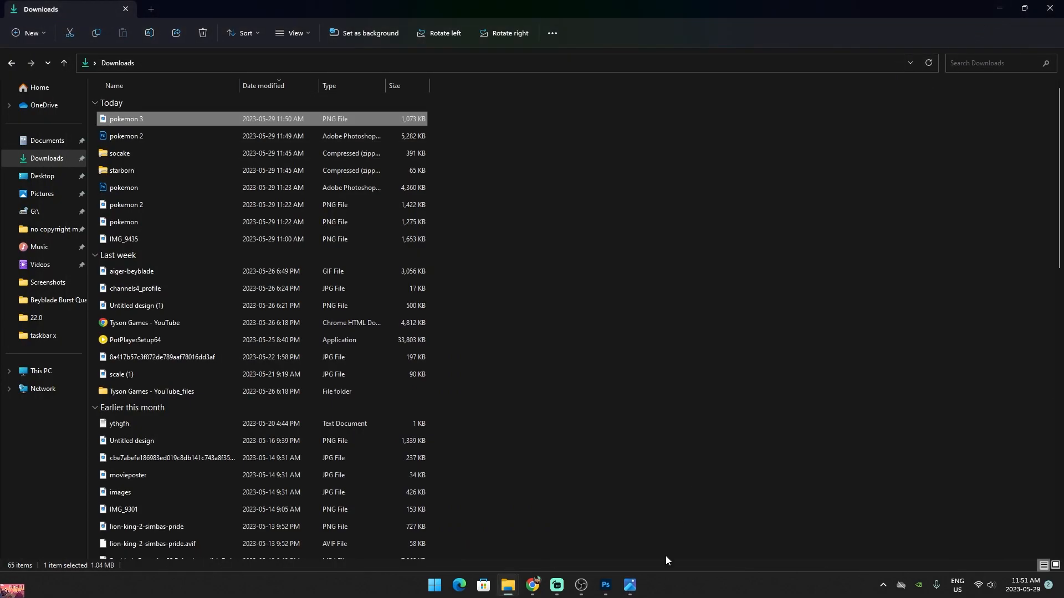
Switch to Streamlabs Desktop and look through the audio sources in its mixer
{"action": "left_click", "coordinate": [557, 585]}
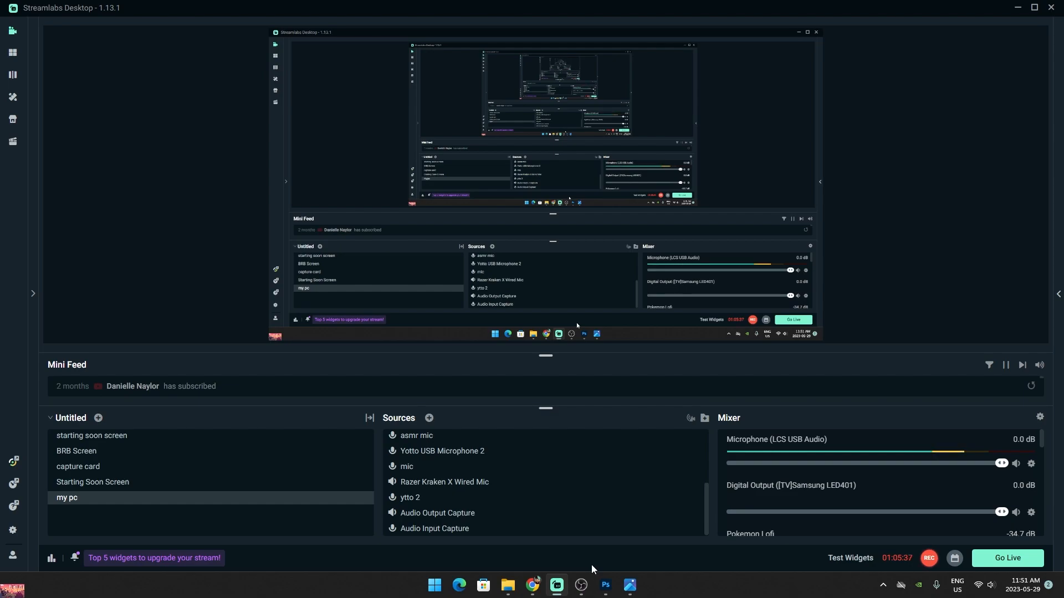
{"action": "scroll", "coordinate": [836, 464], "scroll_direction": "down", "scroll_amount": 2}
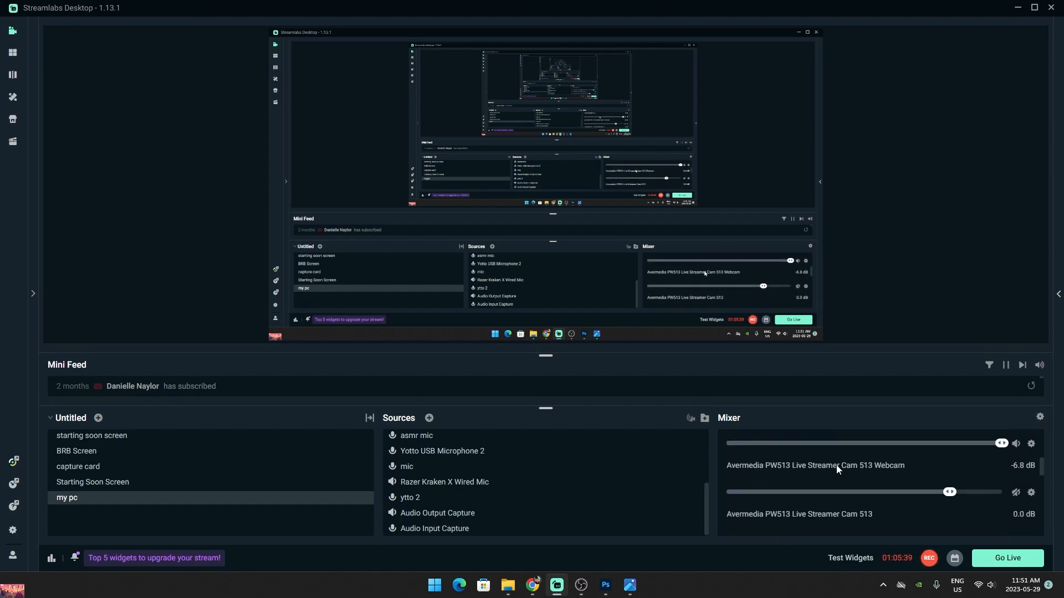
{"action": "scroll", "coordinate": [836, 464], "scroll_direction": "up", "scroll_amount": 1}
{"action": "scroll", "coordinate": [836, 465], "scroll_direction": "up", "scroll_amount": 1}
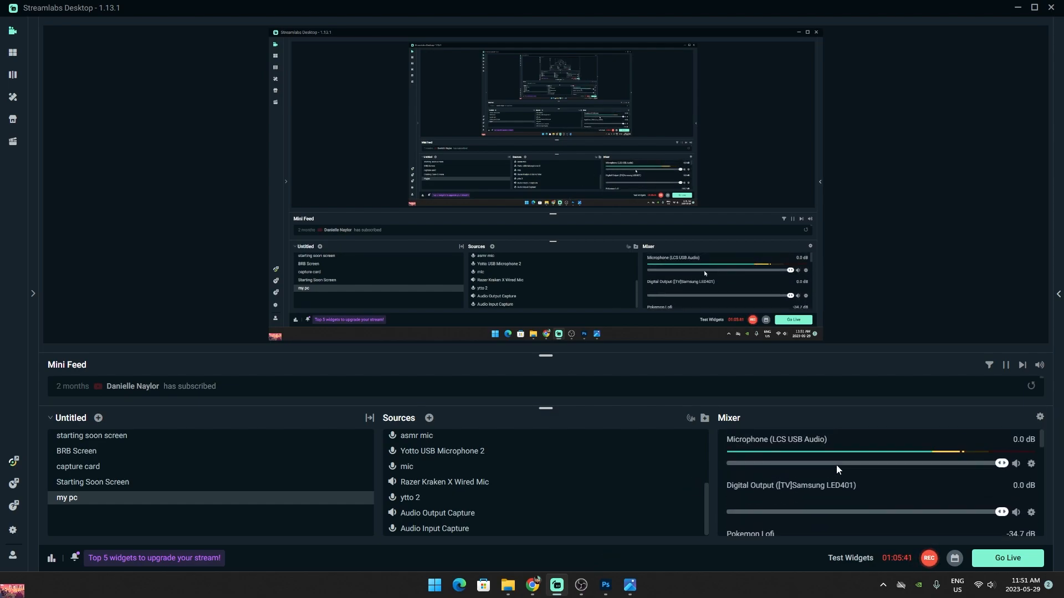